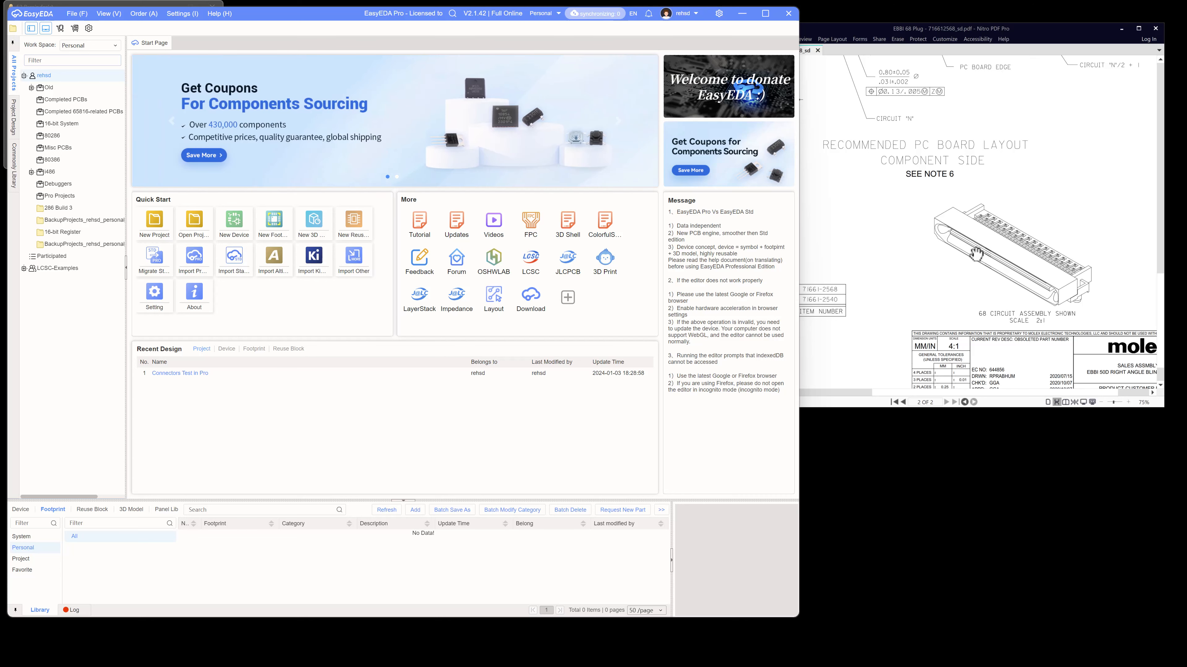
Step: Maximize the window and look through the project folders, including the contents of the i486 folder
{"action": "left_click", "coordinate": [765, 13]}
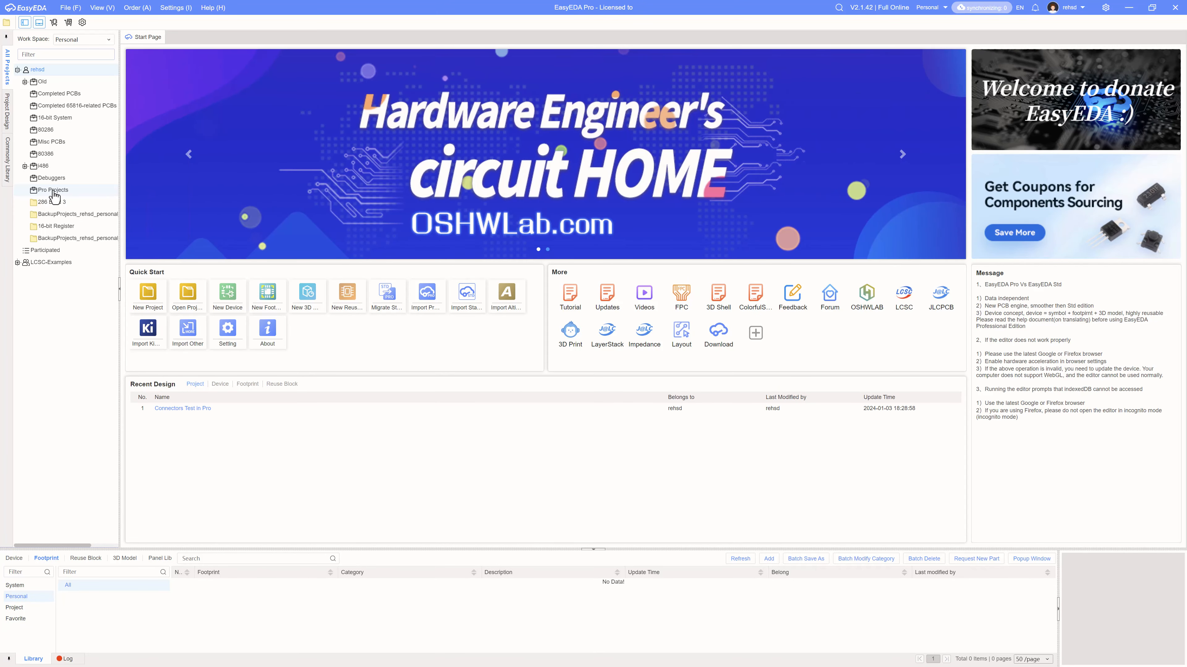
{"action": "right_click", "coordinate": [48, 72]}
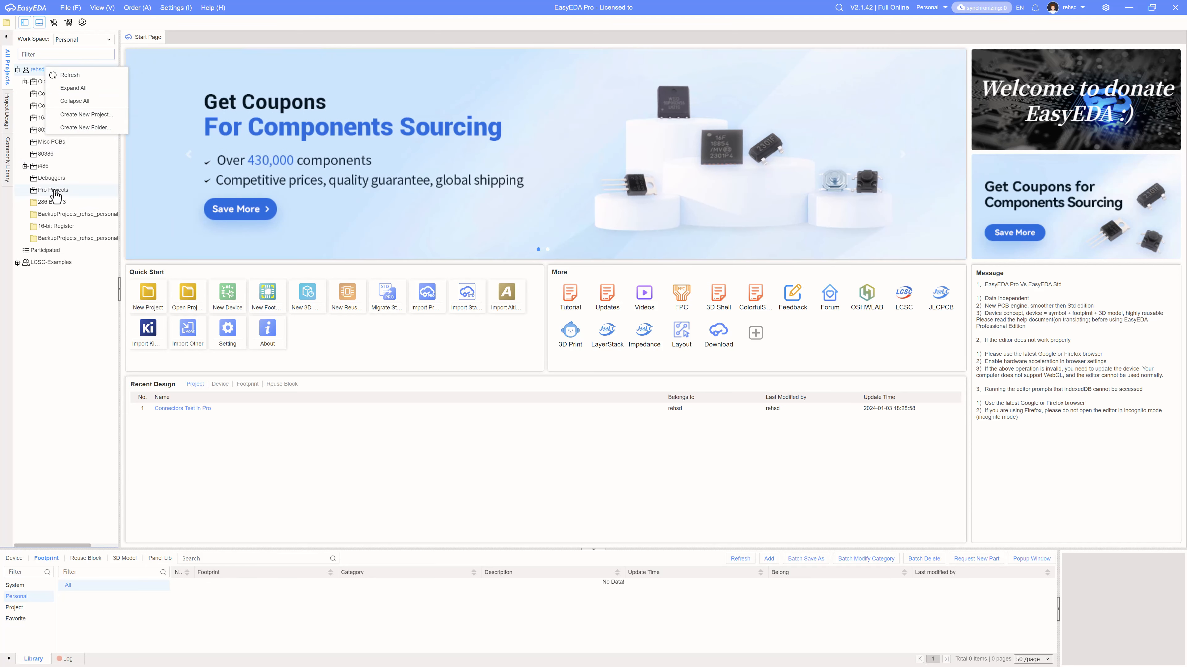
{"action": "left_click", "coordinate": [55, 195]}
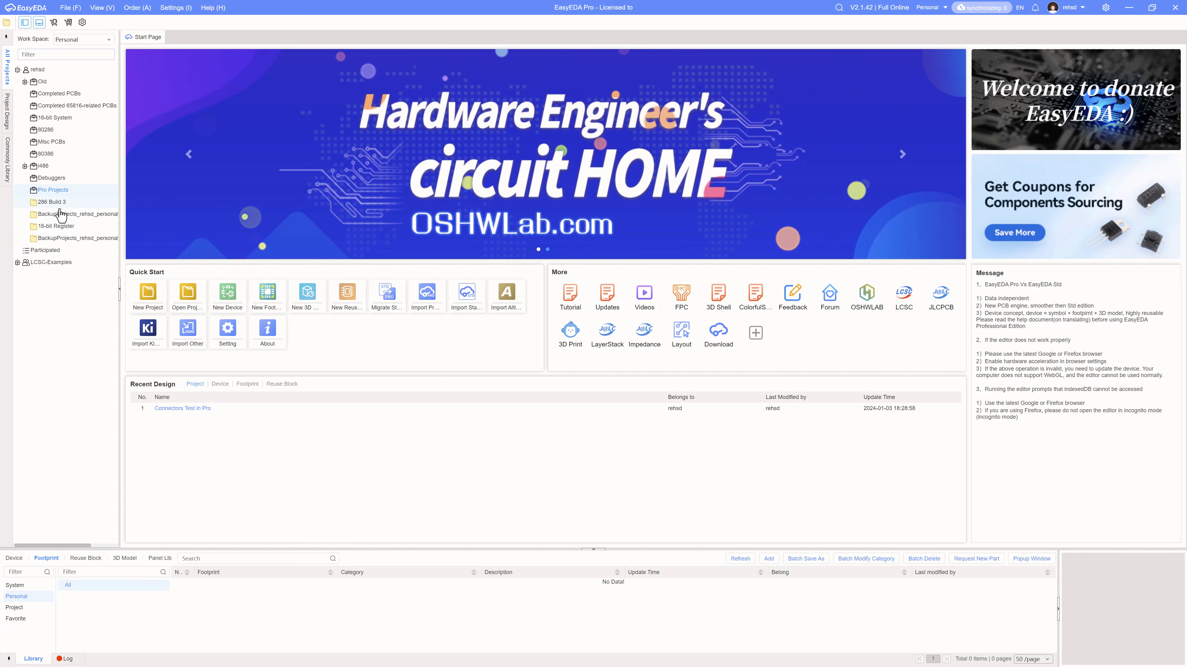
{"action": "left_click", "coordinate": [25, 166]}
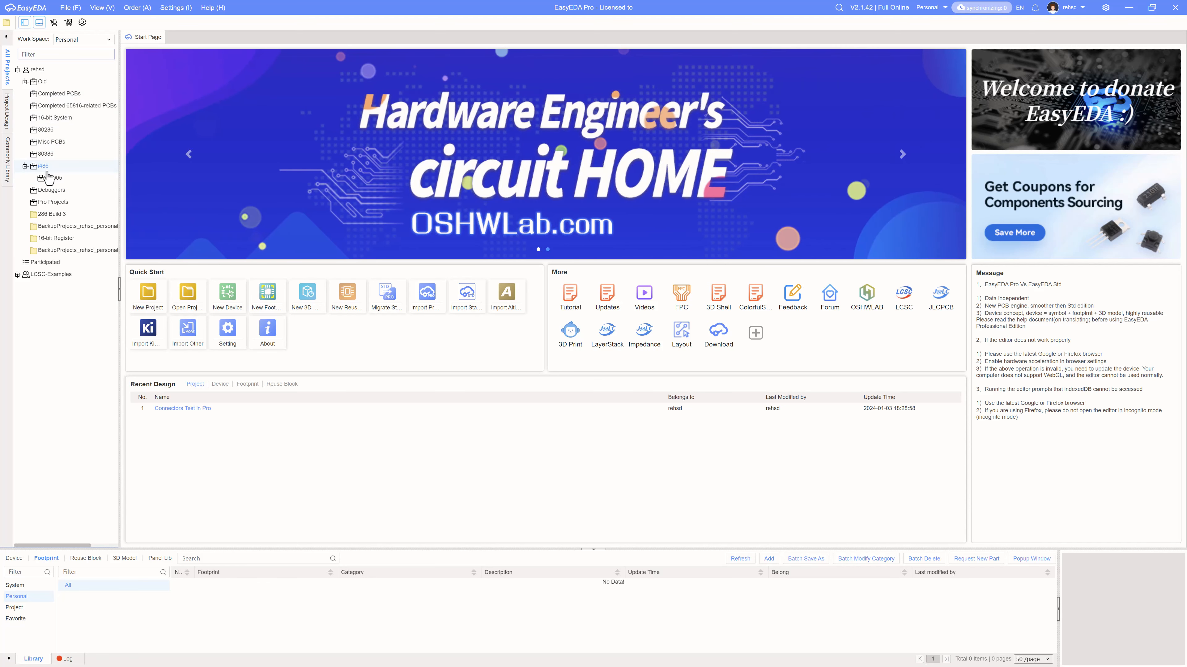
{"action": "left_click", "coordinate": [25, 166]}
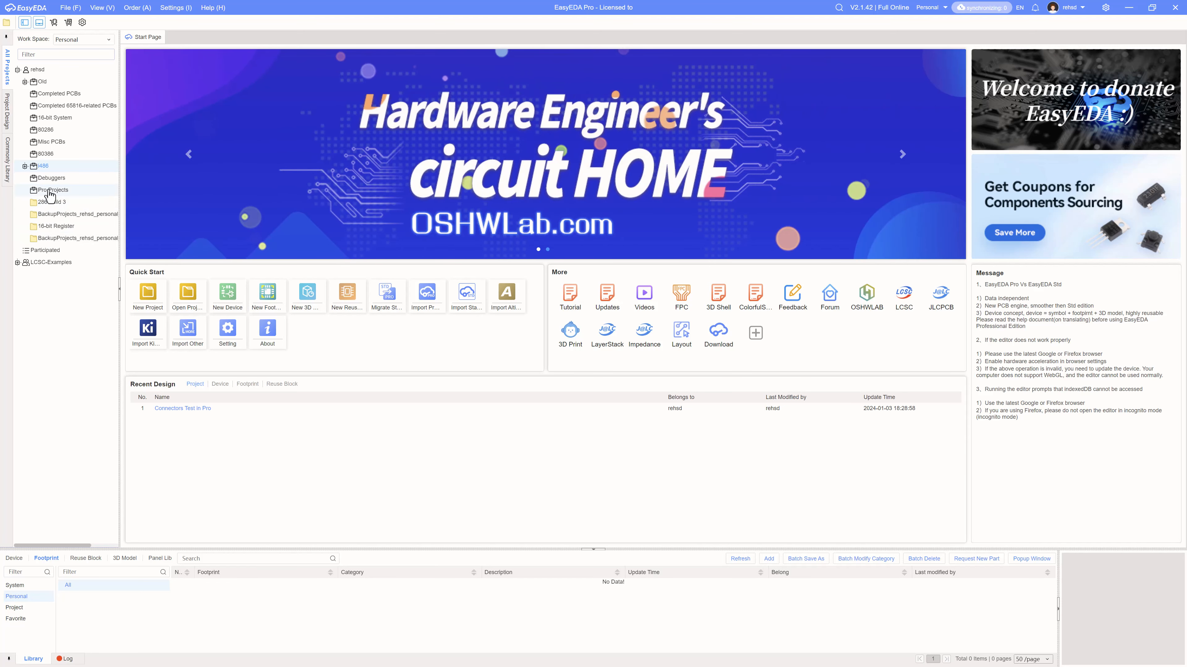
Step: Create a new project named "Test EBBI 68 Plug" in the Pro Projects folder
{"action": "left_click", "coordinate": [51, 192]}
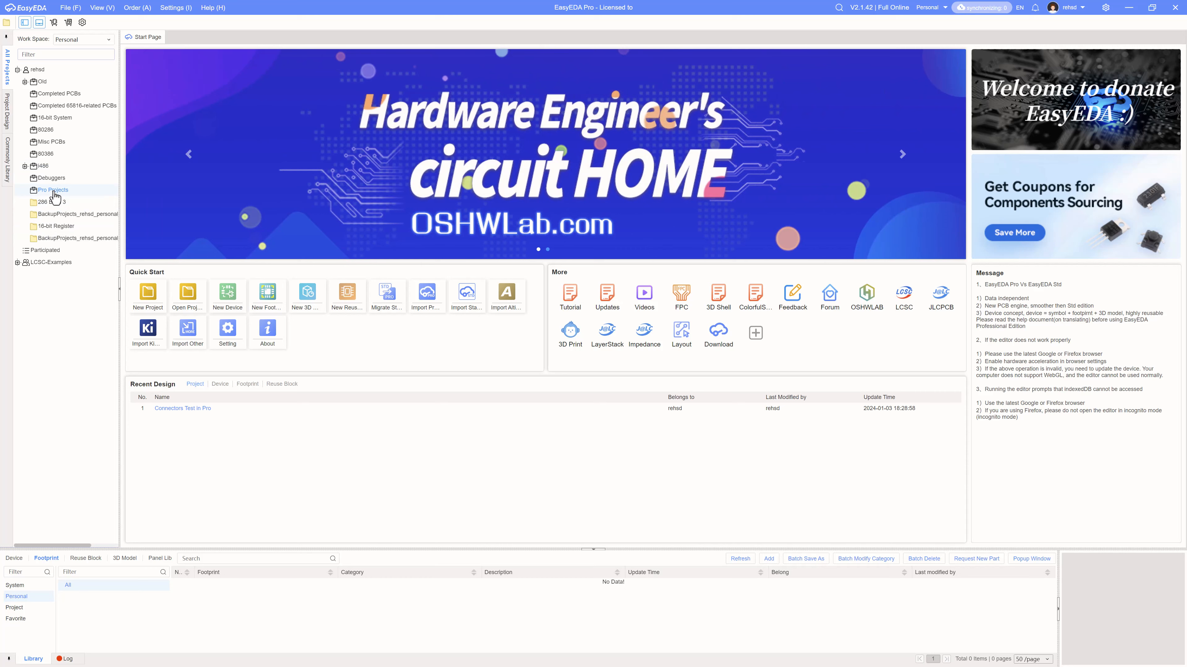
{"action": "right_click", "coordinate": [54, 193]}
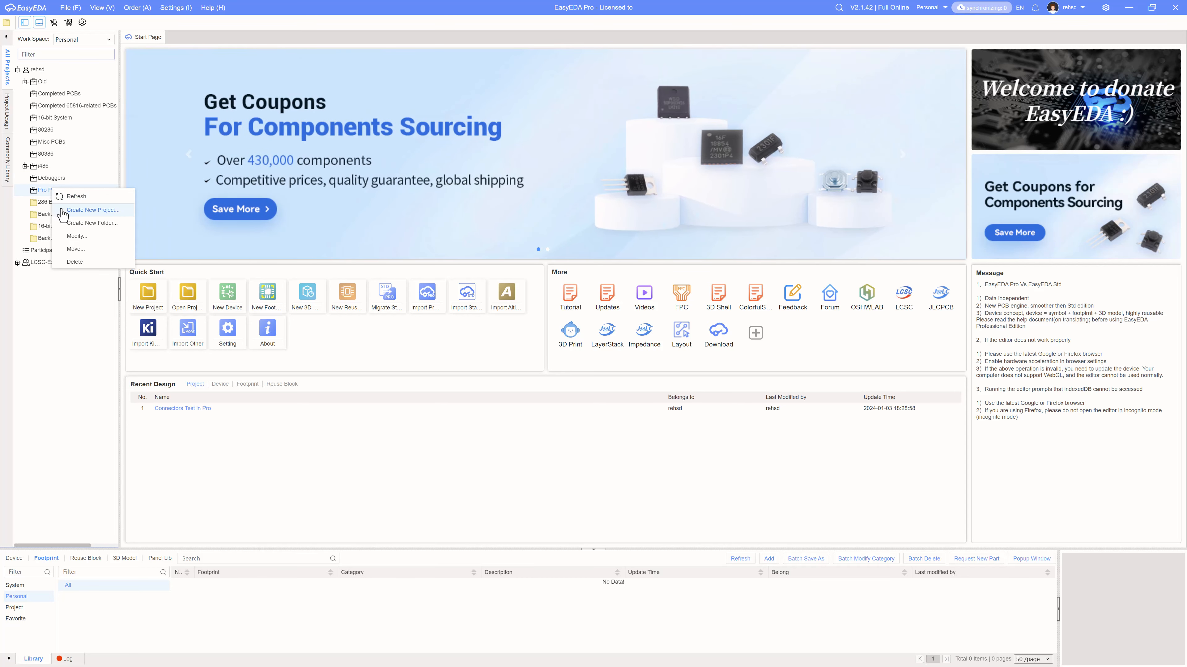
{"action": "left_click", "coordinate": [62, 211]}
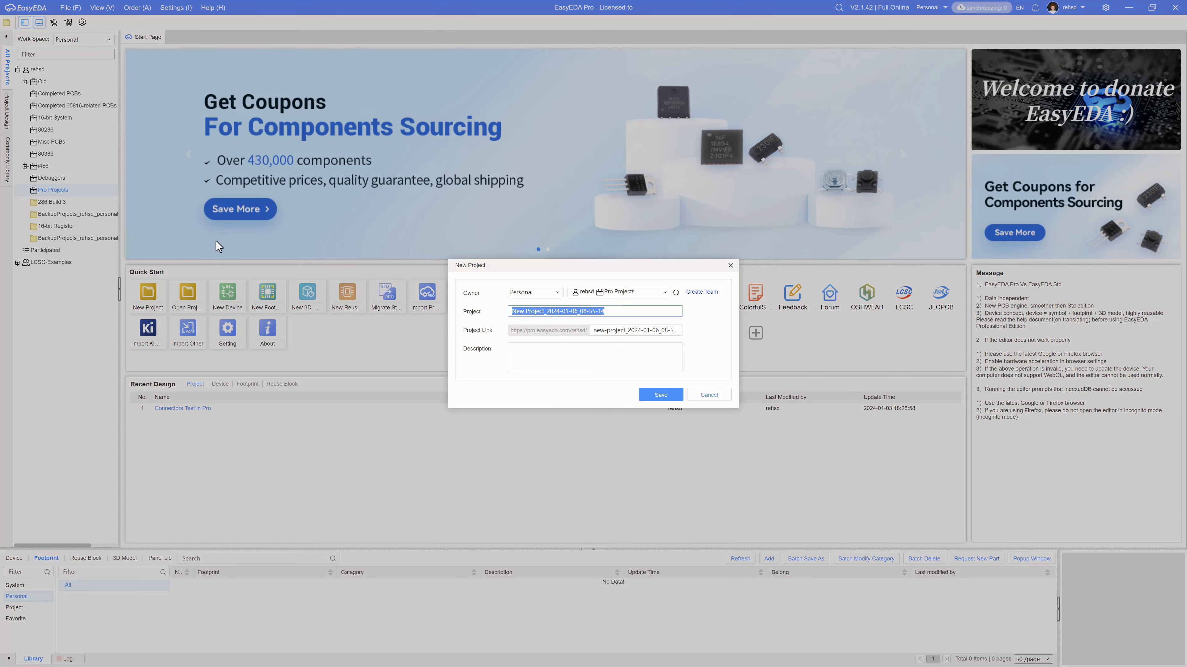
{"action": "type", "text": "Test"}
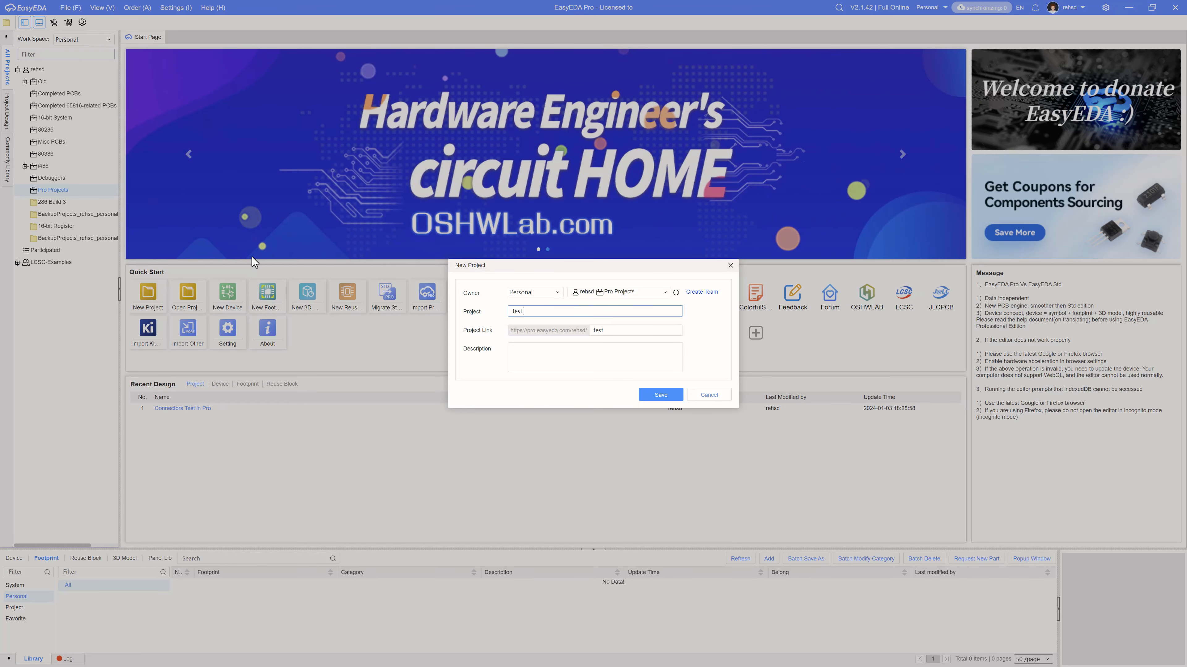
{"action": "type", "text": " EBBI 68"}
{"action": "left_click", "coordinate": [571, 311]}
{"action": "left_click", "coordinate": [571, 311]}
{"action": "left_click", "coordinate": [669, 398]}
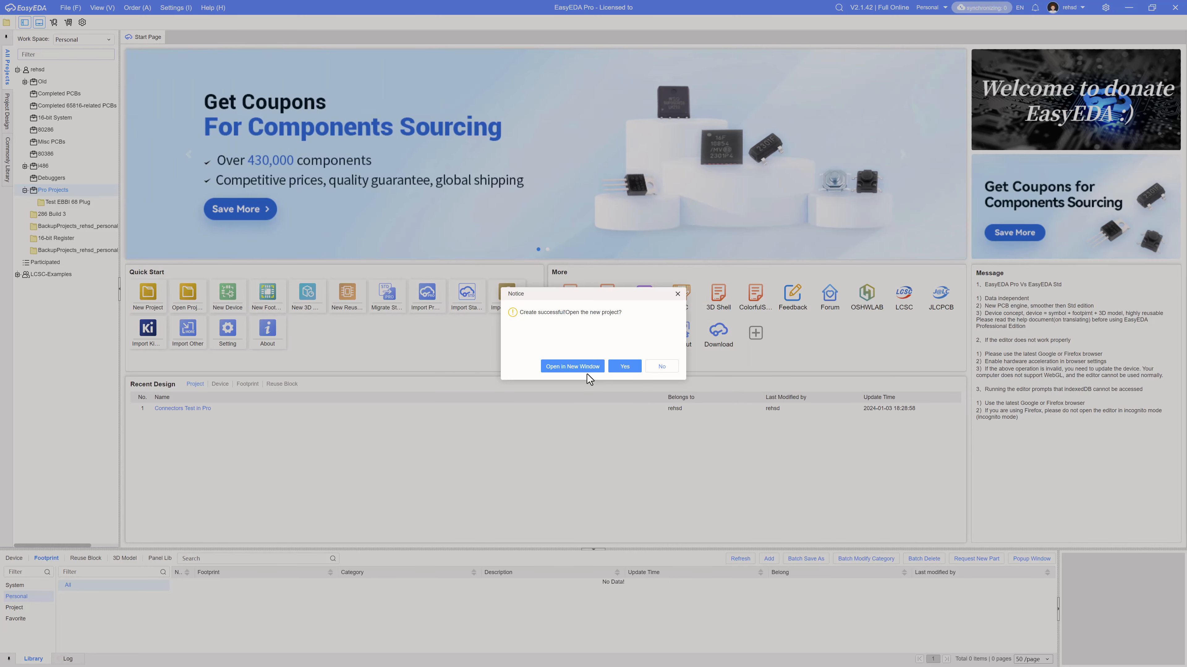
Step: Open the new project in its own maximized window and display the P1 page of Schematic1
{"action": "left_click", "coordinate": [585, 369]}
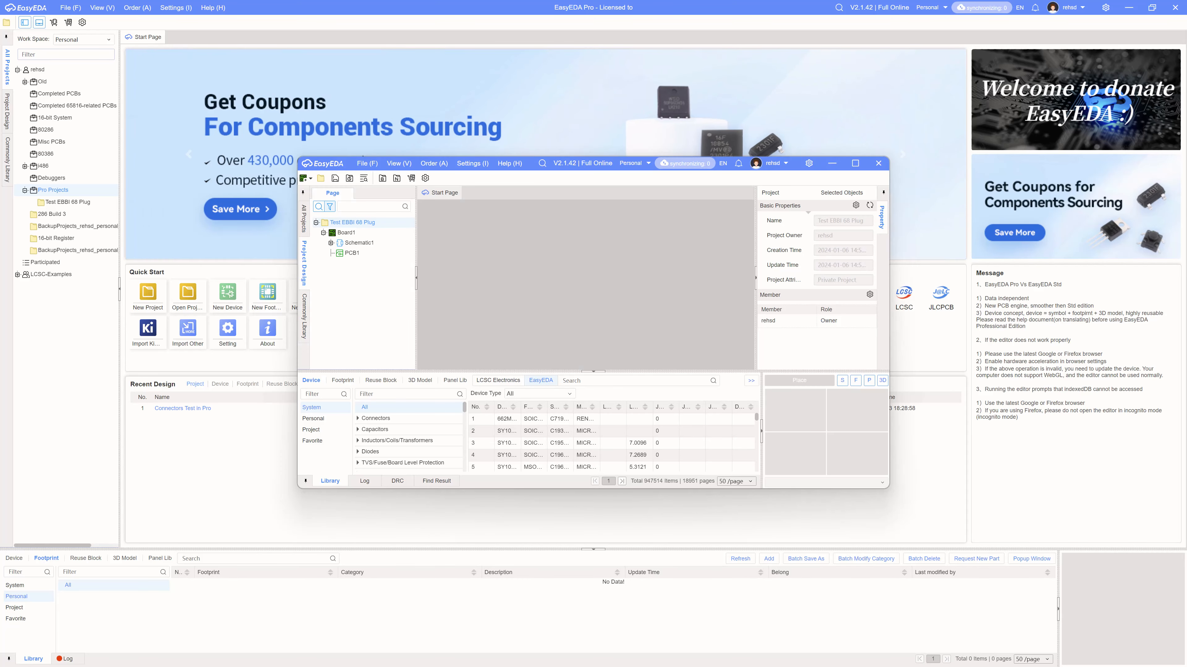
{"action": "left_click", "coordinate": [855, 164]}
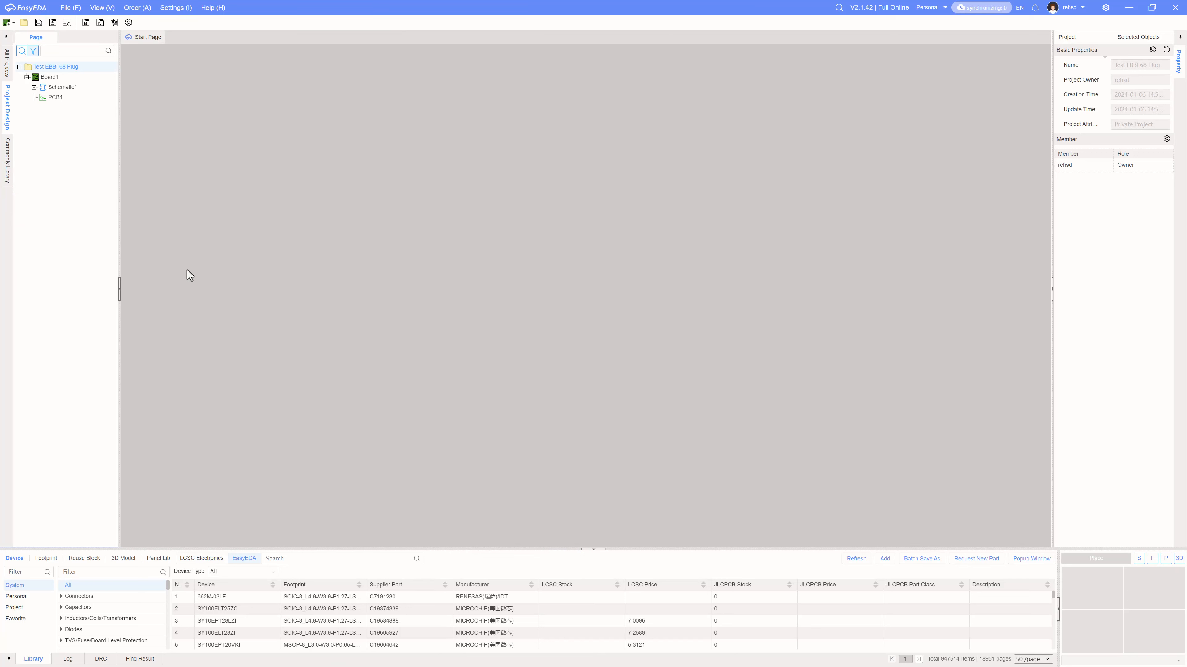
{"action": "double_click", "coordinate": [60, 88]}
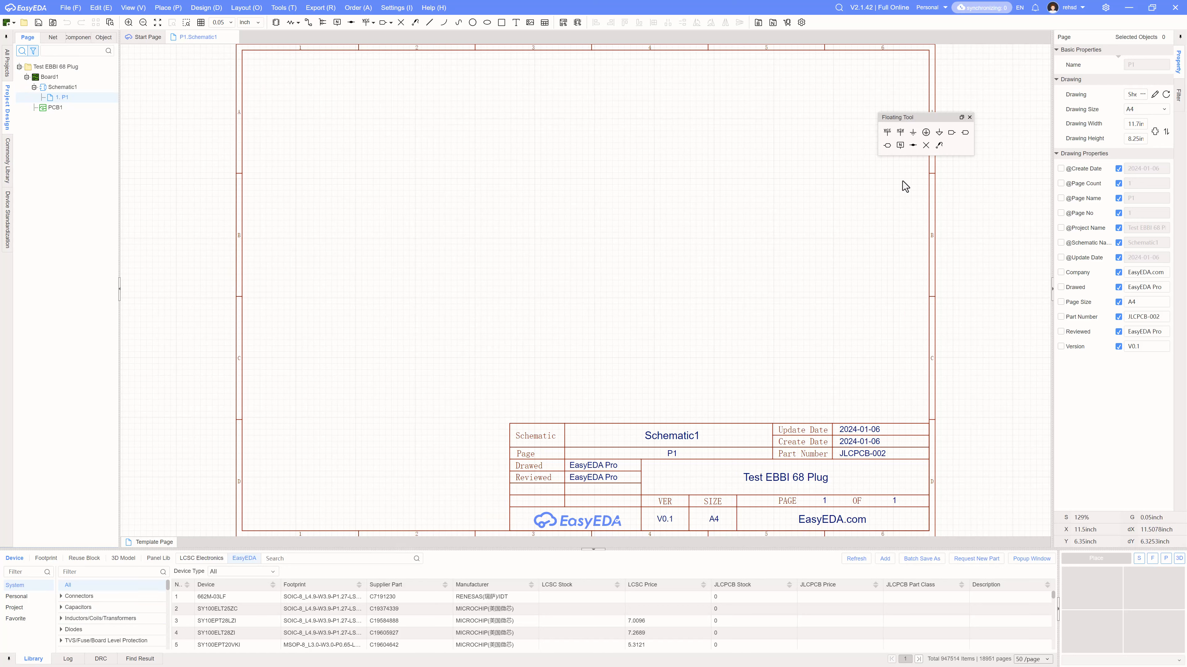
Step: Look through the system and personal device libraries for placeable parts, and close the device browser
{"action": "left_click", "coordinate": [276, 25]}
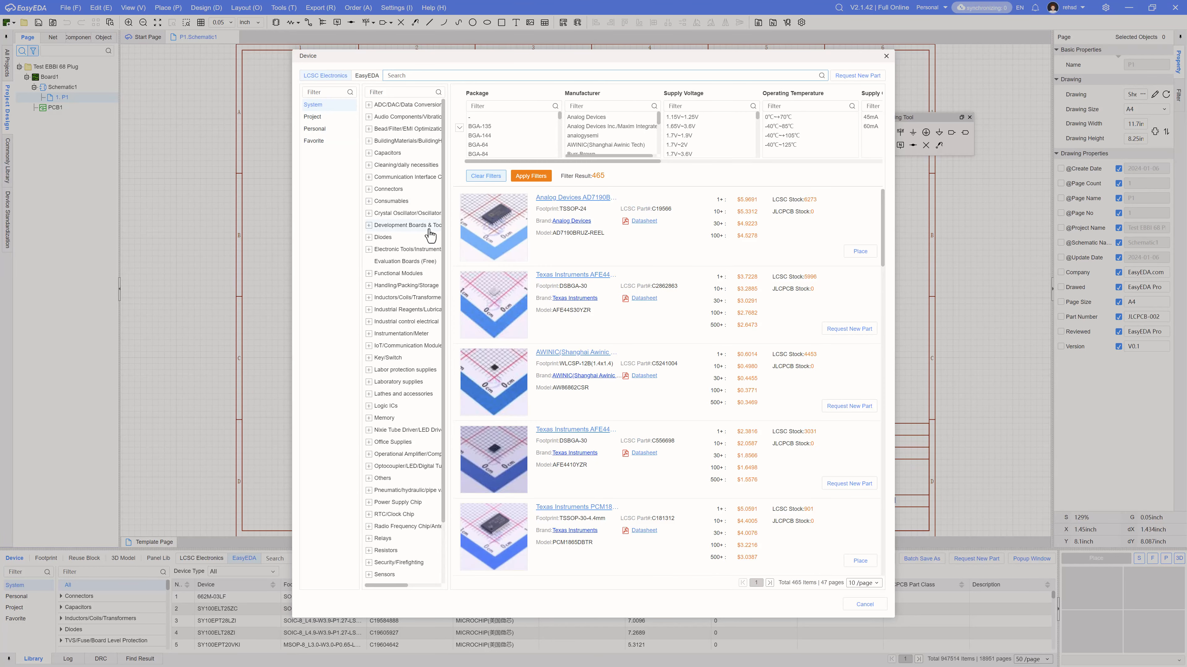
{"action": "left_click", "coordinate": [369, 154]}
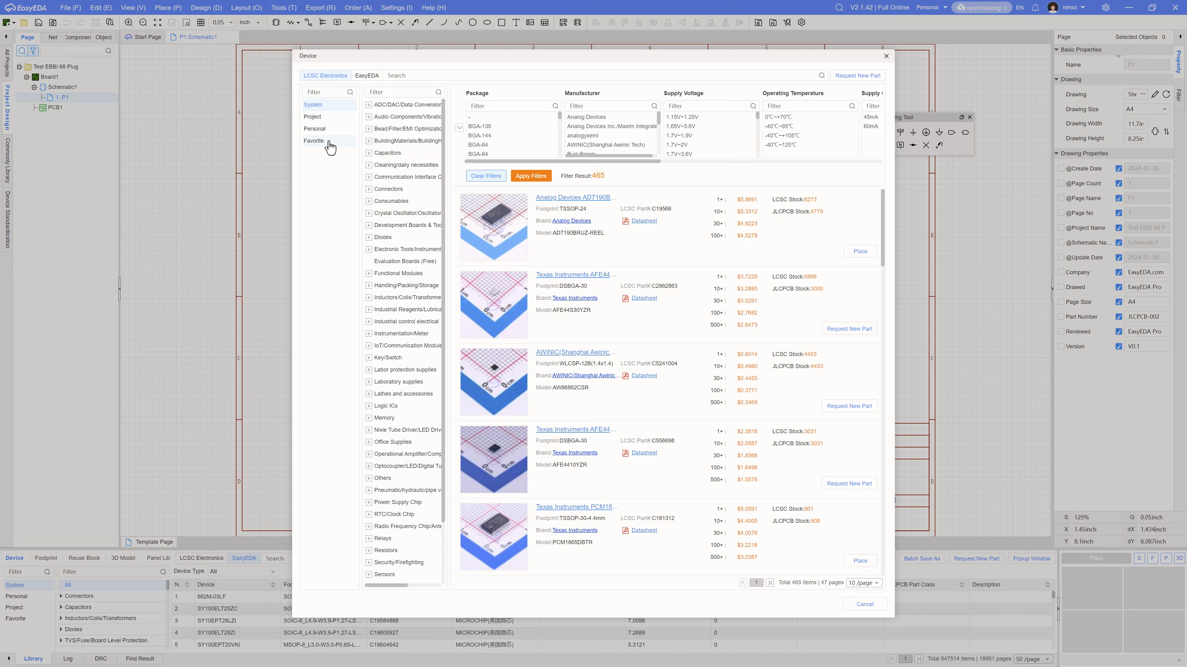
{"action": "left_click", "coordinate": [323, 131]}
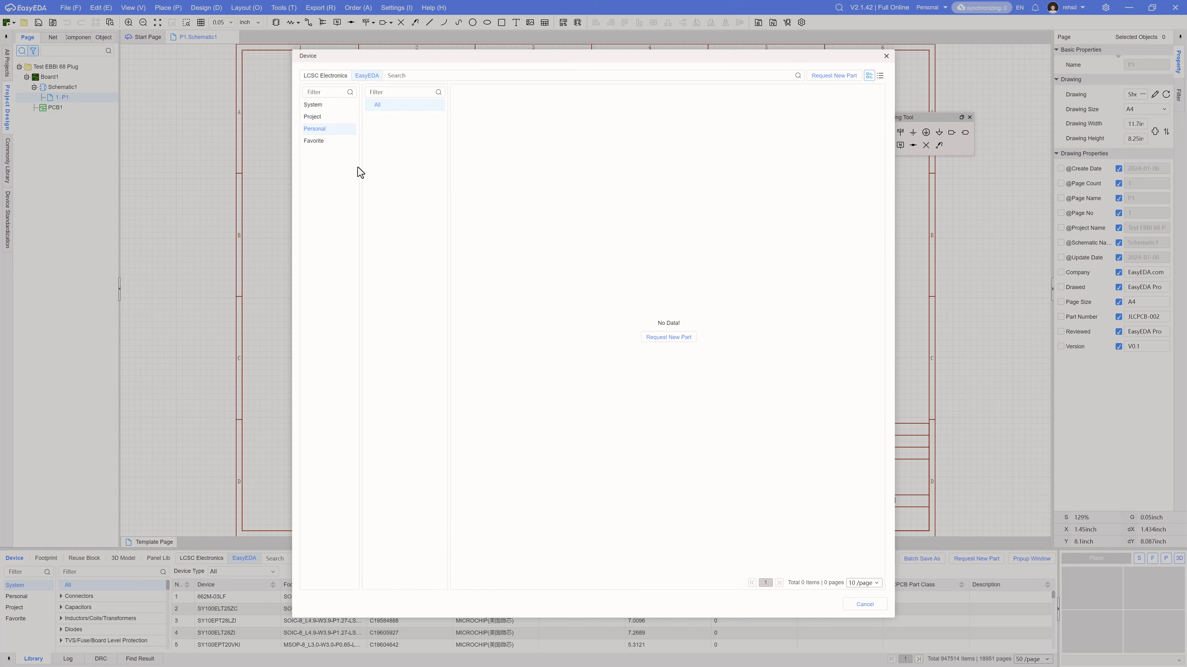
{"action": "left_click", "coordinate": [864, 605]}
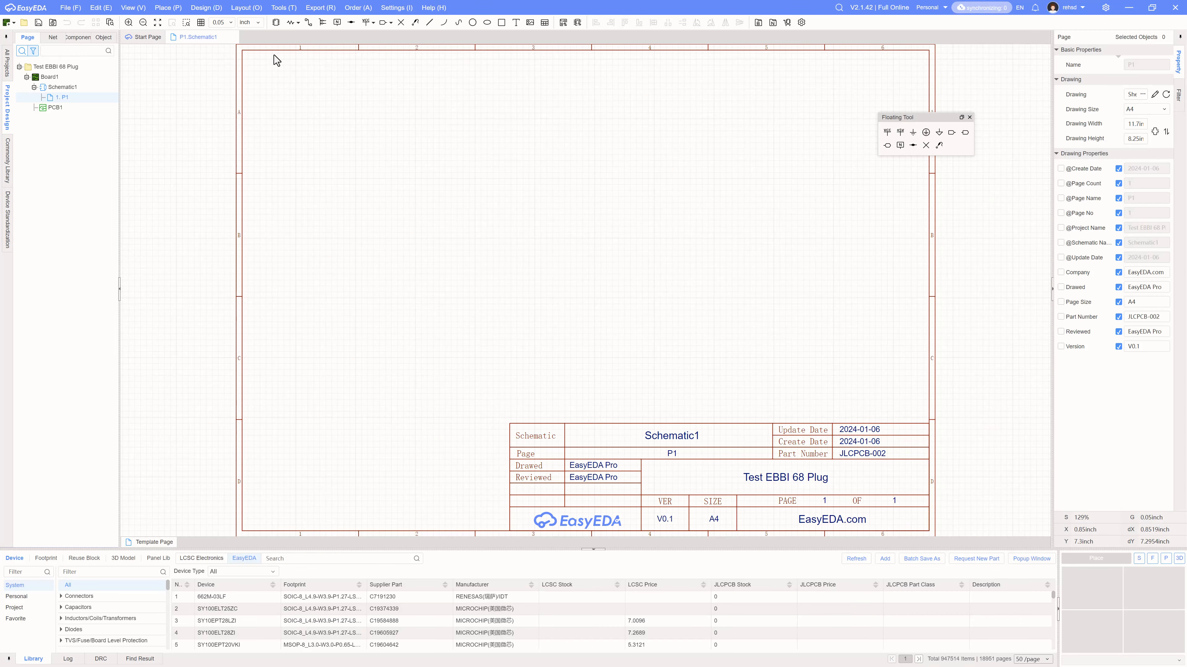
{"action": "left_click", "coordinate": [299, 25]}
{"action": "left_click", "coordinate": [290, 24]}
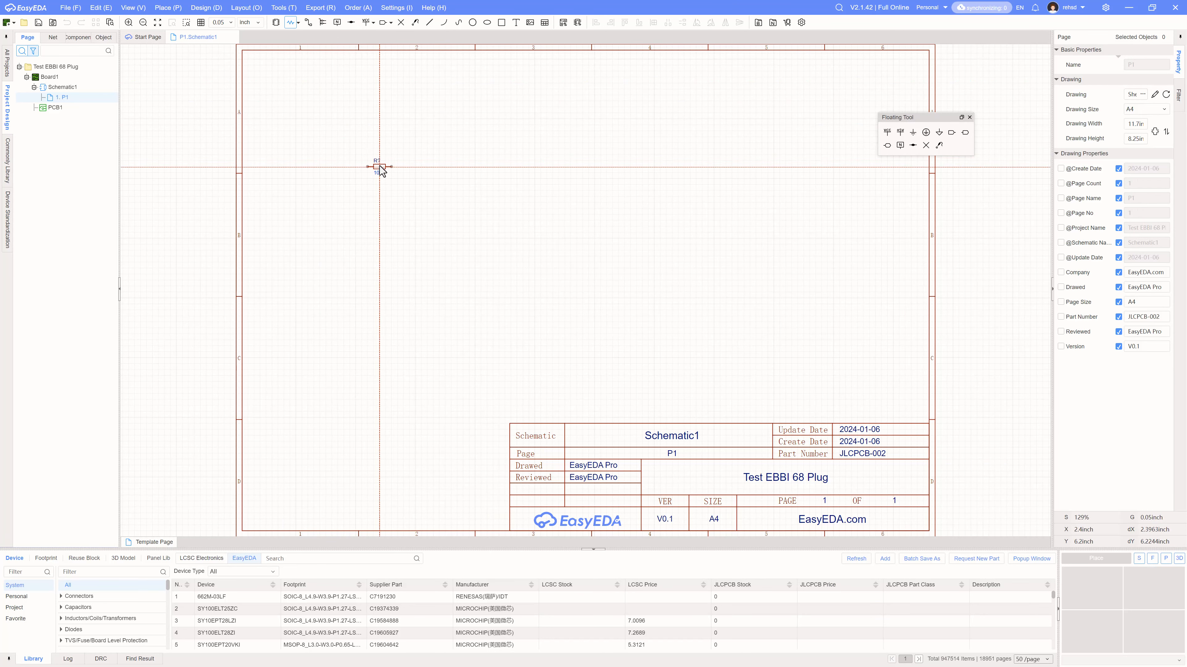
{"action": "key", "text": "Escape"}
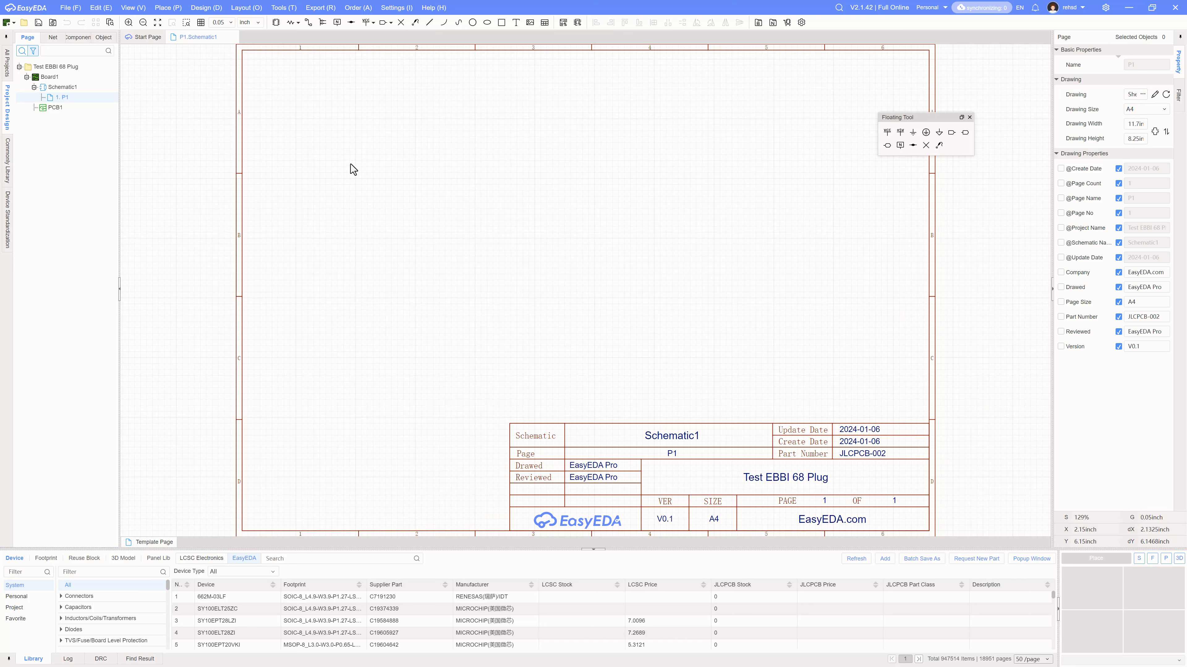
Step: Open PCB1 and examine the recommended PC board layout in the EBBI 68 Plug datasheet in Nitro PDF Pro
{"action": "double_click", "coordinate": [61, 111]}
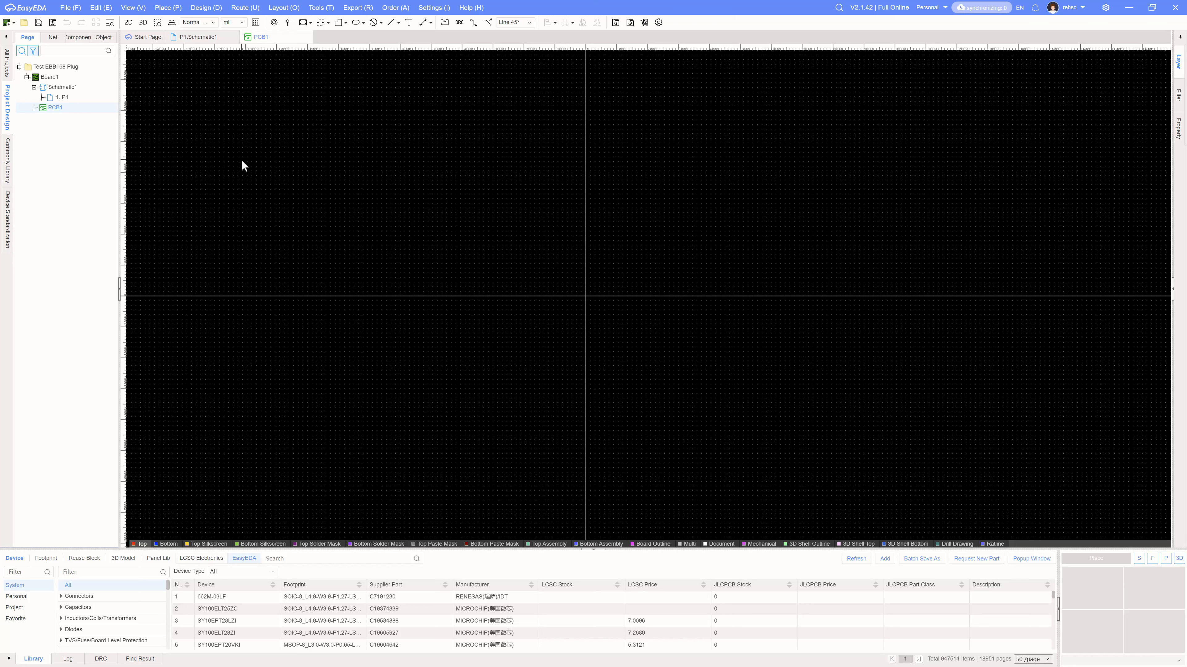
{"action": "key", "text": "alt+Tab"}
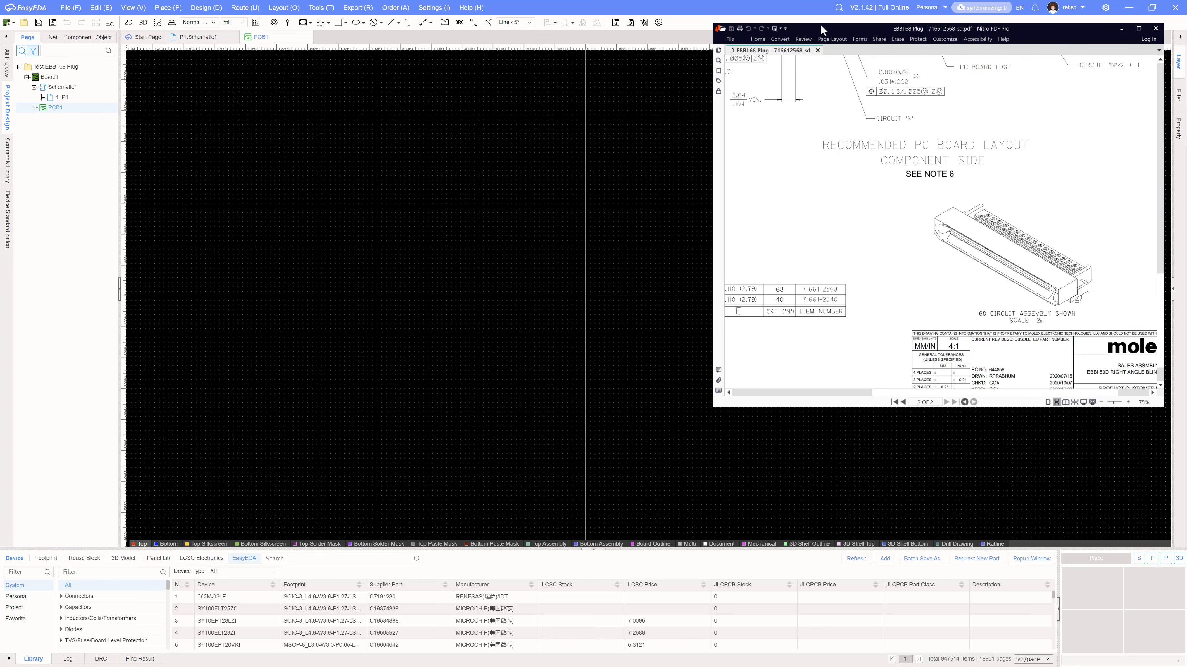
{"action": "left_click_drag", "start_coordinate": [823, 33], "coordinate": [413, 31]}
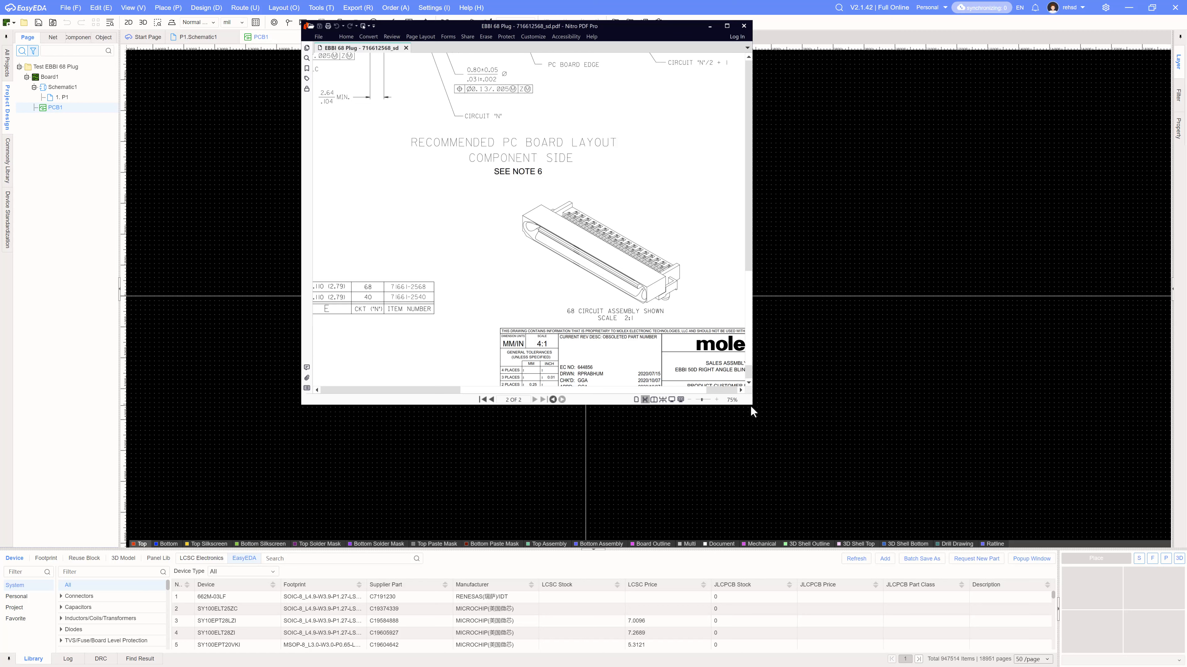
{"action": "left_click_drag", "start_coordinate": [752, 405], "coordinate": [834, 337]}
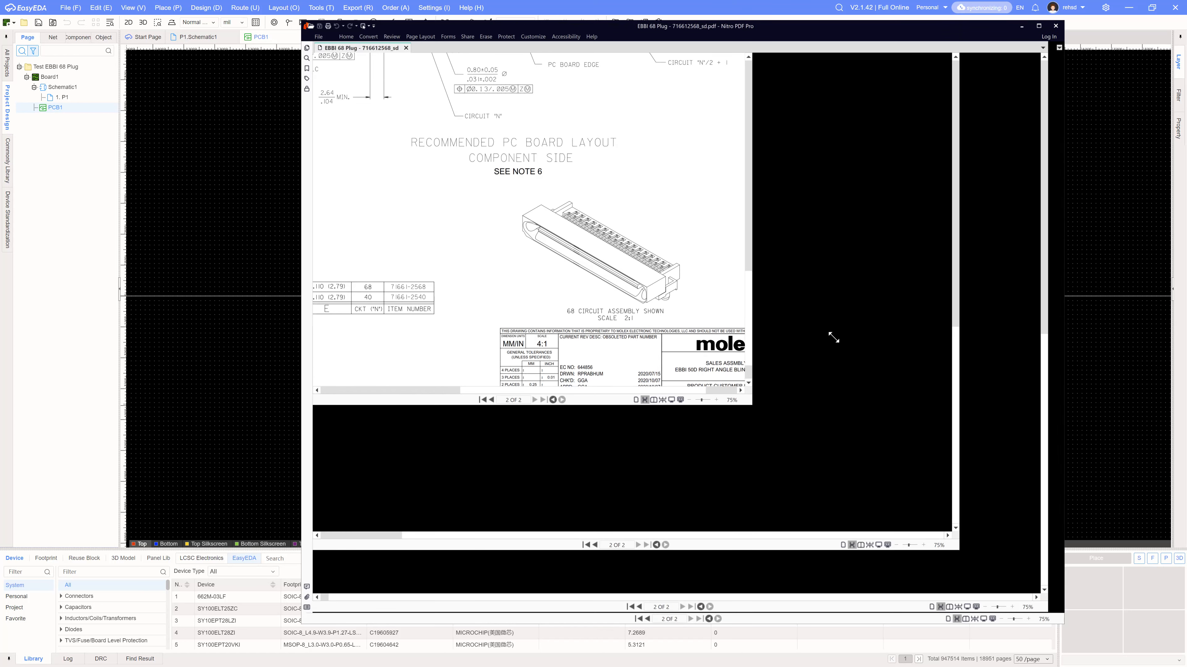
{"action": "scroll", "coordinate": [738, 299], "scroll_direction": "down", "scroll_amount": 1, "text": "ctrl"}
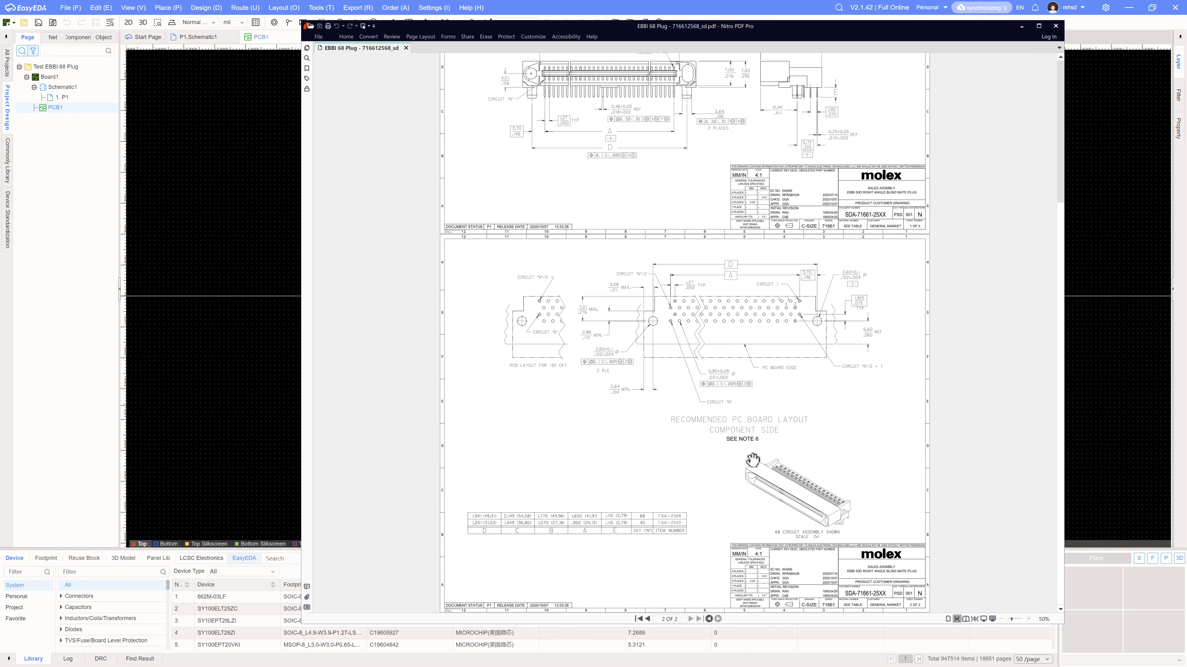
{"action": "left_click", "coordinate": [529, 13]}
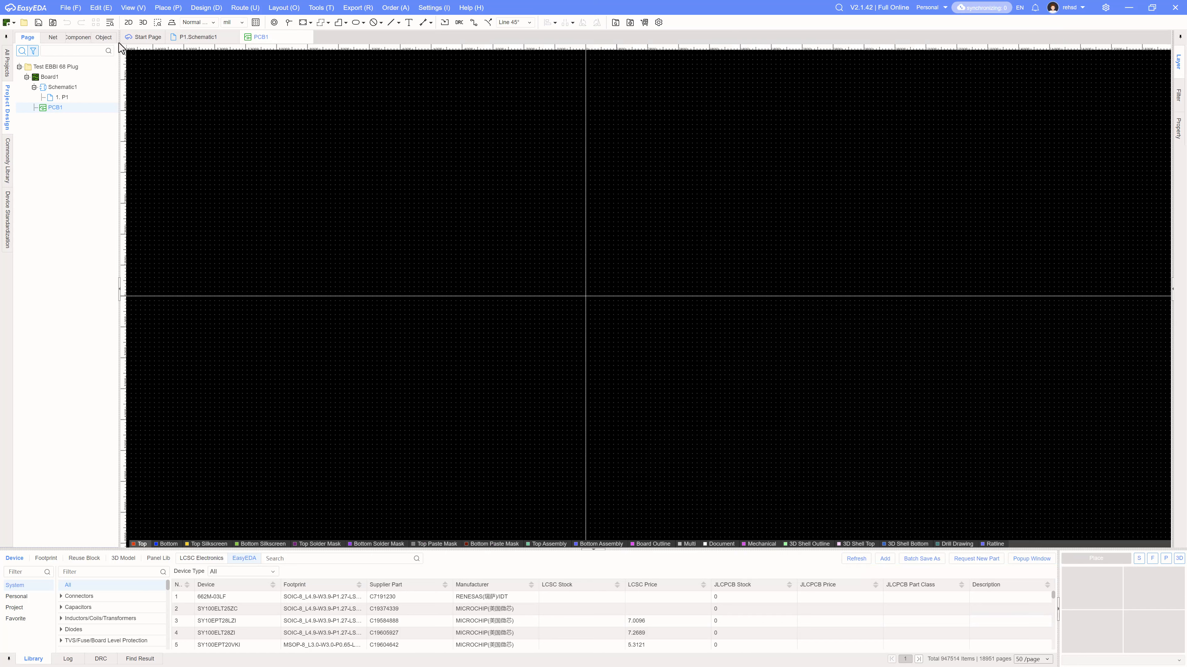
Step: Start a new personal 3D model and load "EBBI 68 Plug - 716612568.stp" from the OneDrive folder Electronics\Component Data\3D models
{"action": "left_click", "coordinate": [74, 9]}
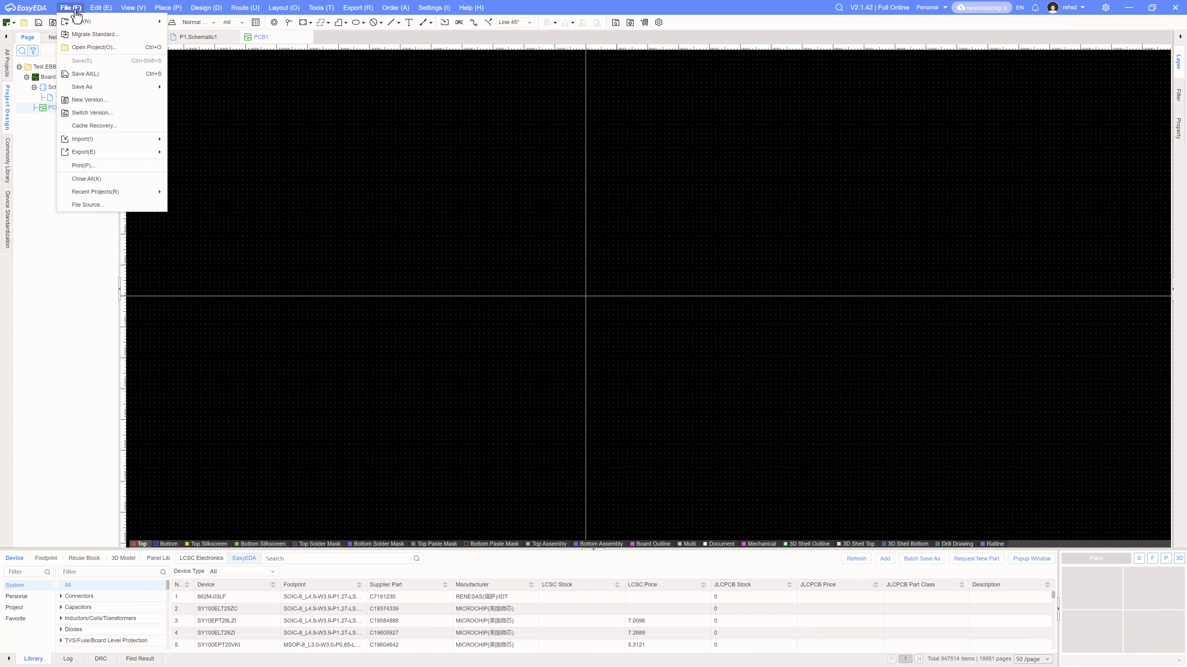
{"action": "mouse_move", "coordinate": [77, 21]}
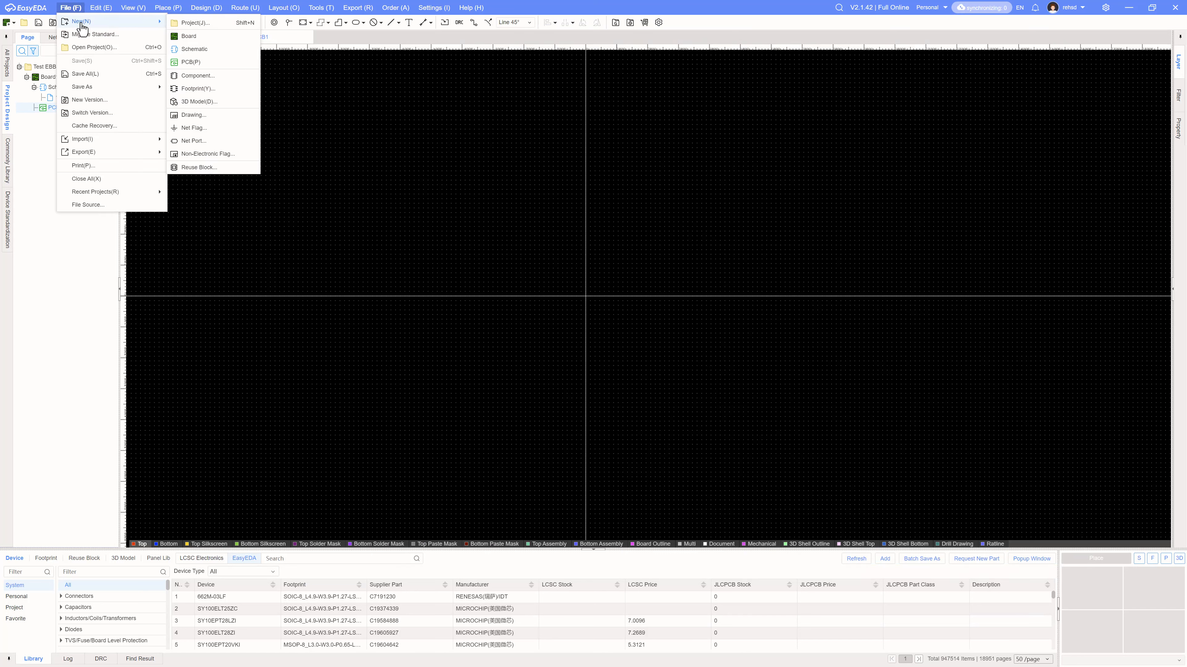
{"action": "left_click", "coordinate": [214, 108]}
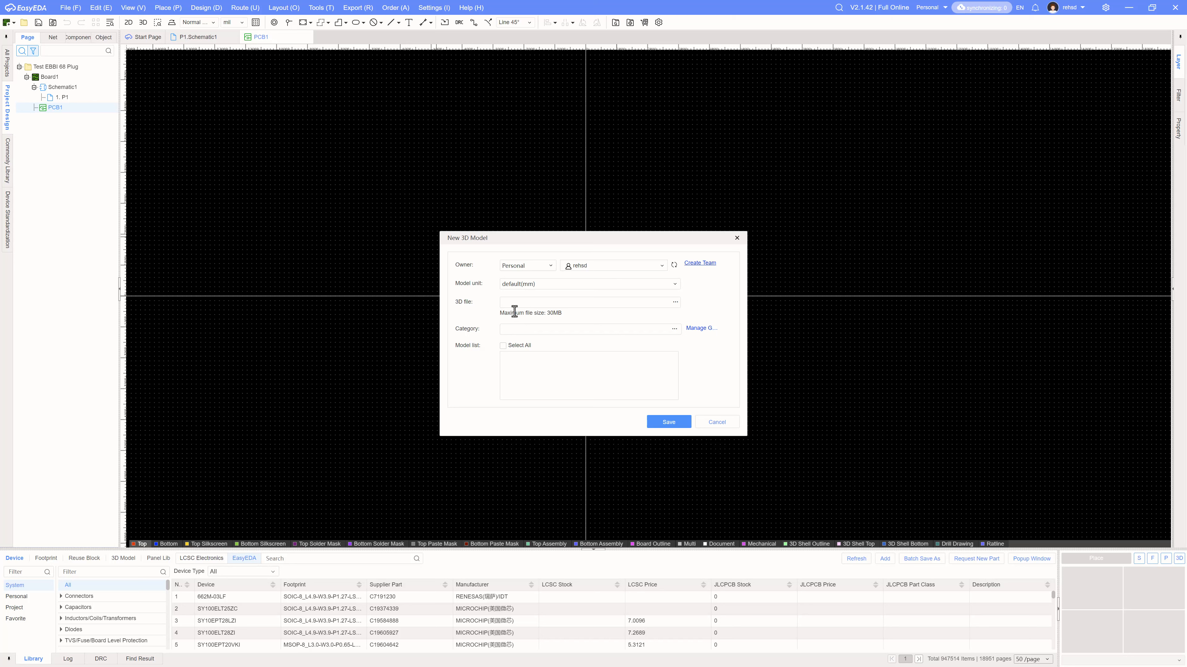
{"action": "left_click", "coordinate": [674, 302]}
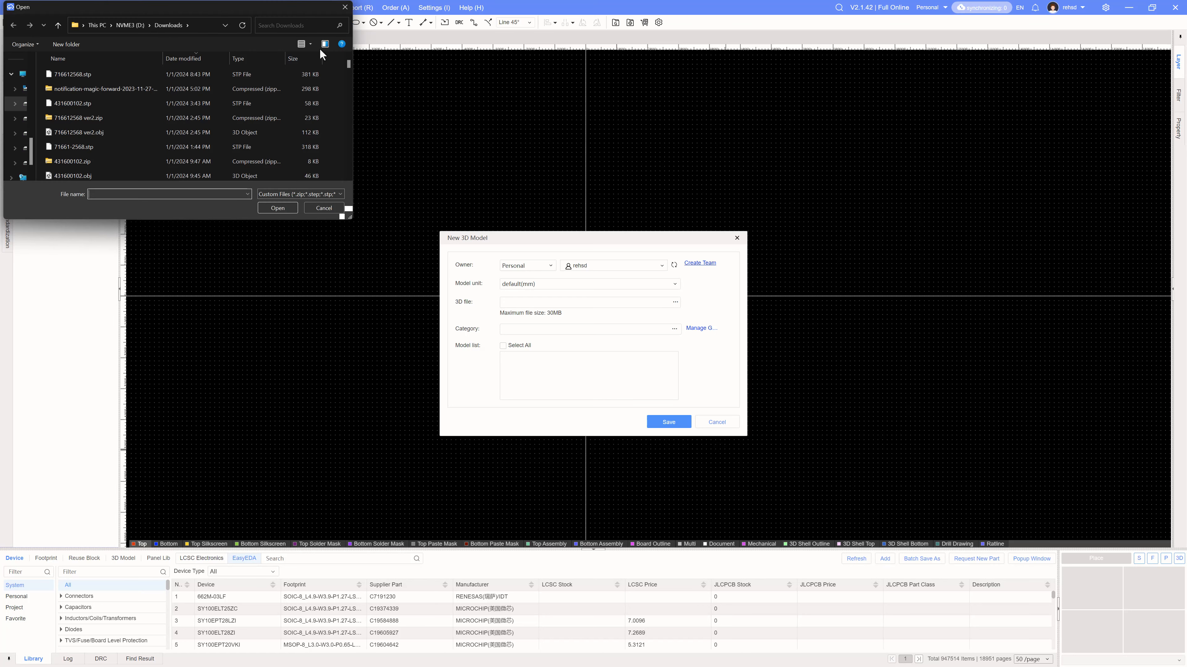
{"action": "left_click_drag", "start_coordinate": [282, 12], "coordinate": [583, 86]}
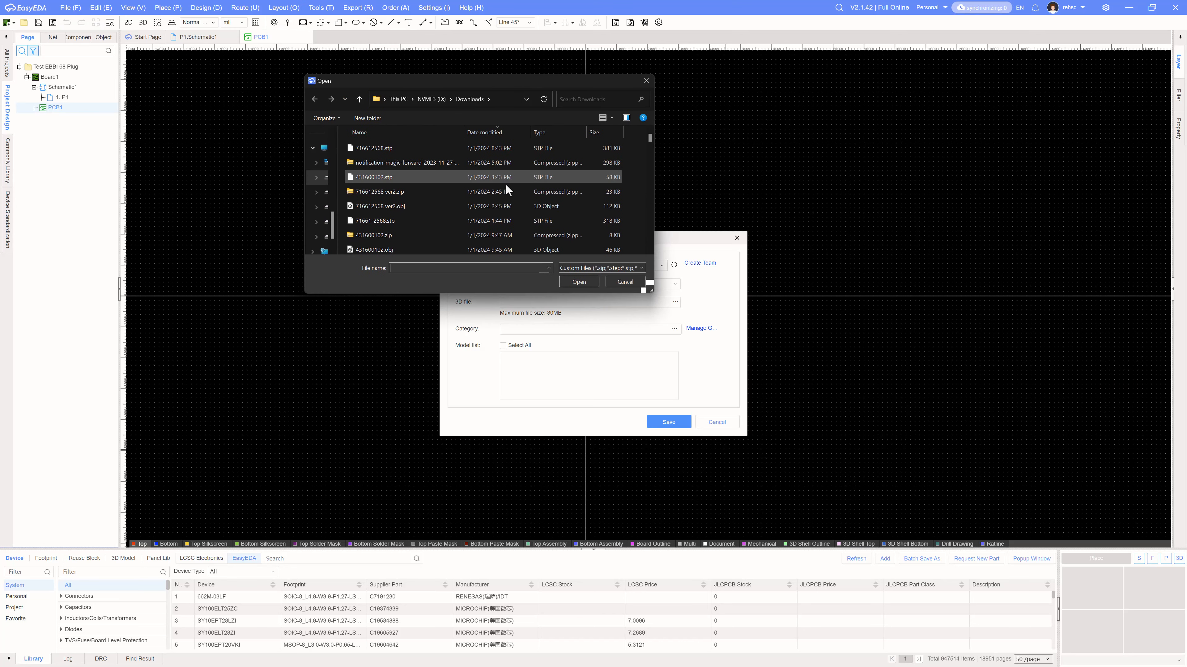
{"action": "type", "text": "C:\\Users\\rich\\OneDrive\\Electronics\\Component Data\\3D models"}
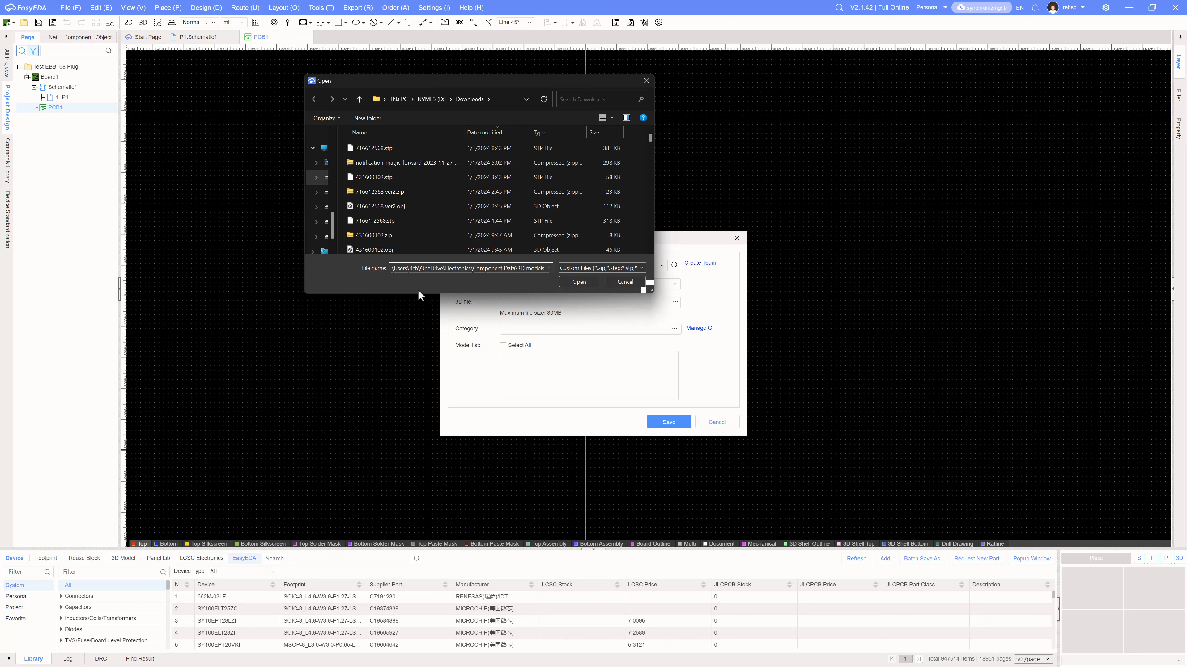
{"action": "key", "text": "Return"}
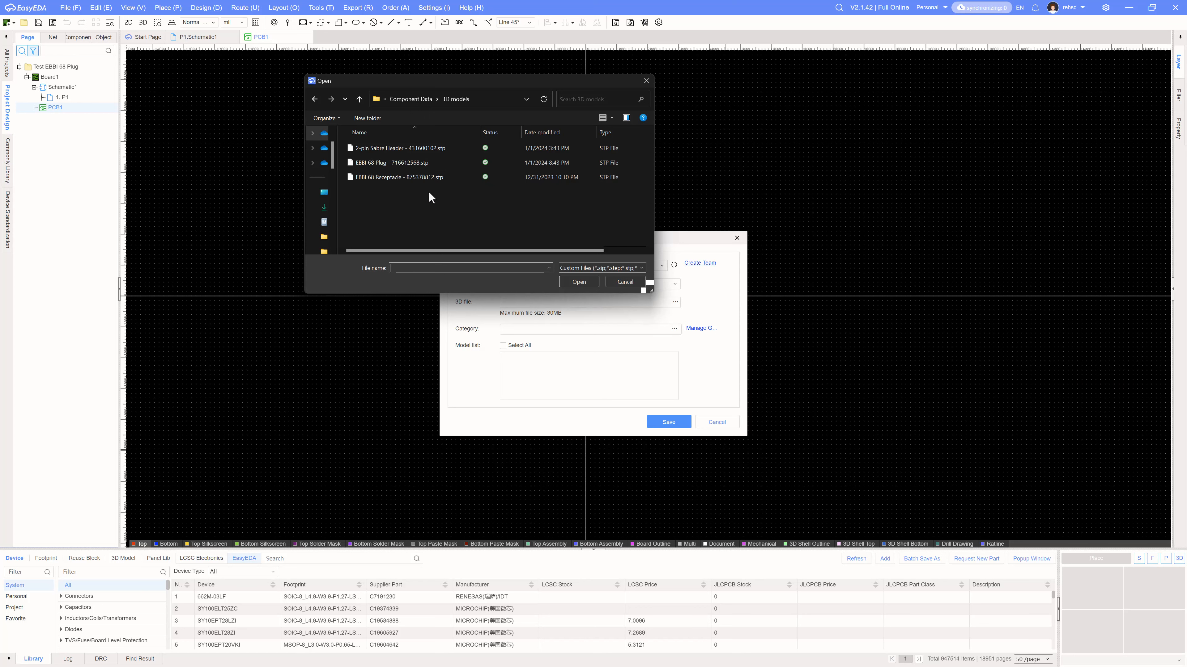
{"action": "left_click", "coordinate": [373, 163]}
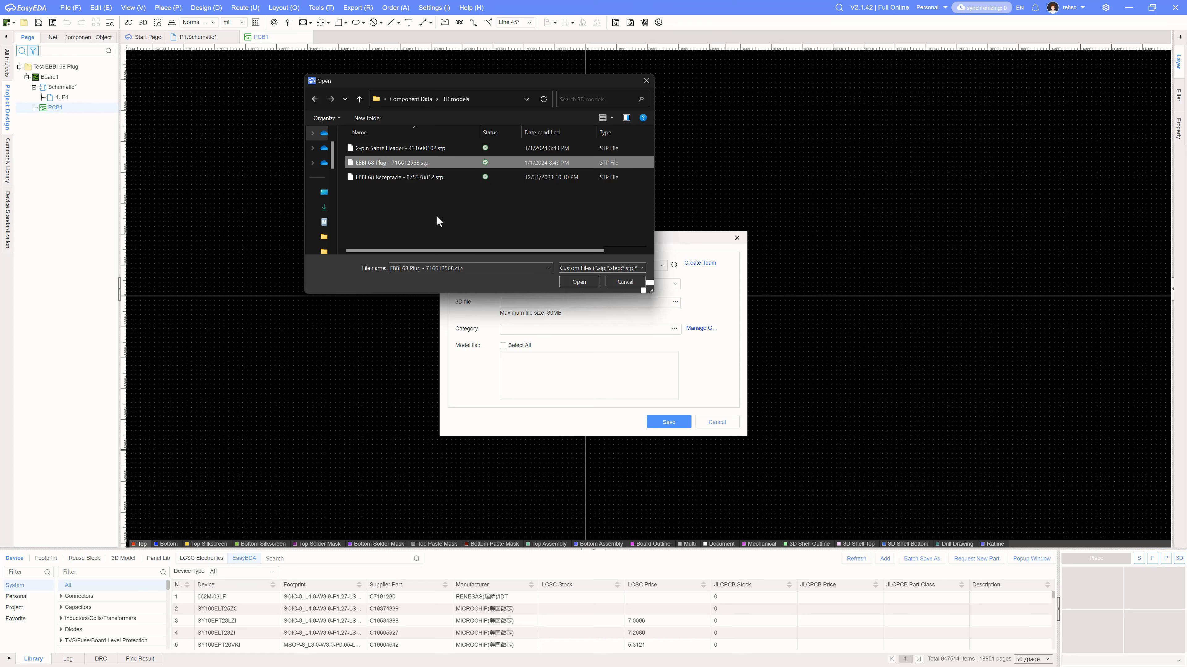
{"action": "left_click", "coordinate": [575, 282]}
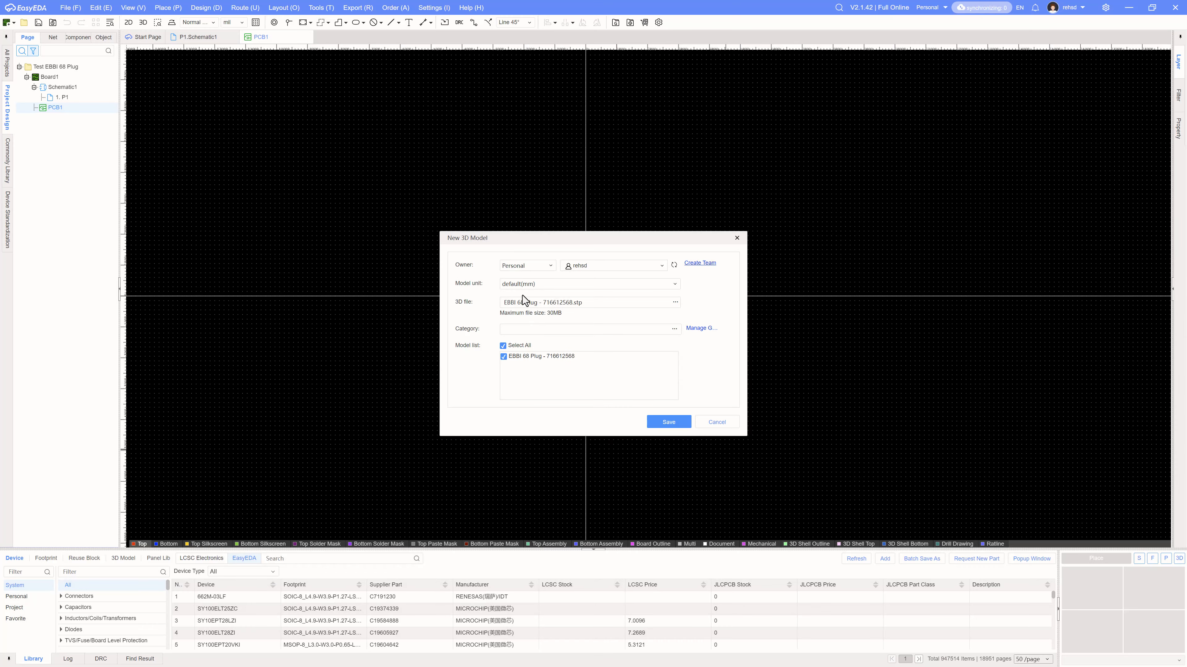
Step: Keep the model unit at default(mm) and save the EBBI 68 Plug 3D model to the personal library
{"action": "left_click", "coordinate": [556, 287]}
{"action": "left_click", "coordinate": [556, 286]}
{"action": "left_click", "coordinate": [662, 423]}
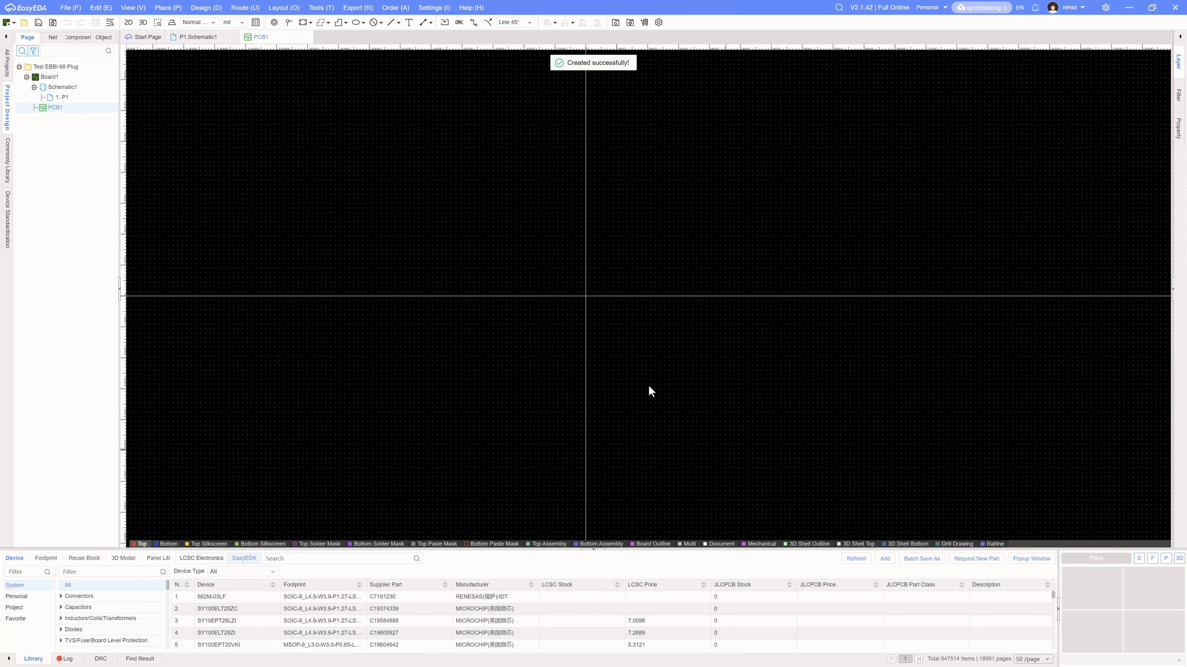
Step: Delete the 3D model "716612568" from the personal 3D model library
{"action": "left_click", "coordinate": [123, 559]}
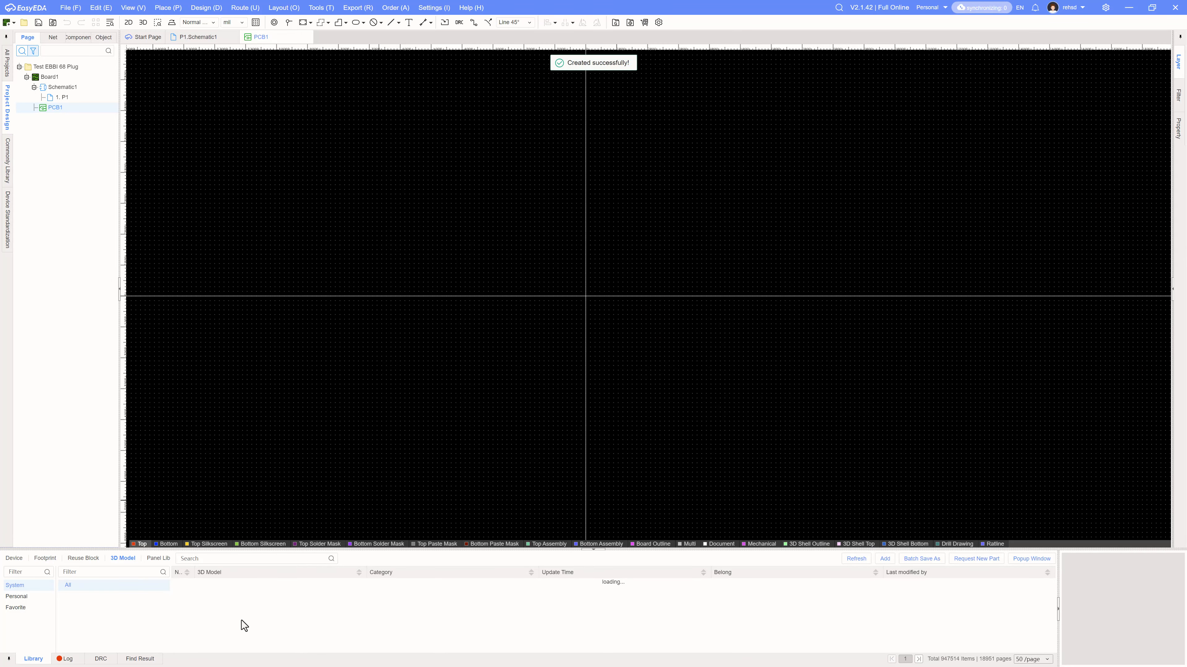
{"action": "left_click", "coordinate": [16, 597]}
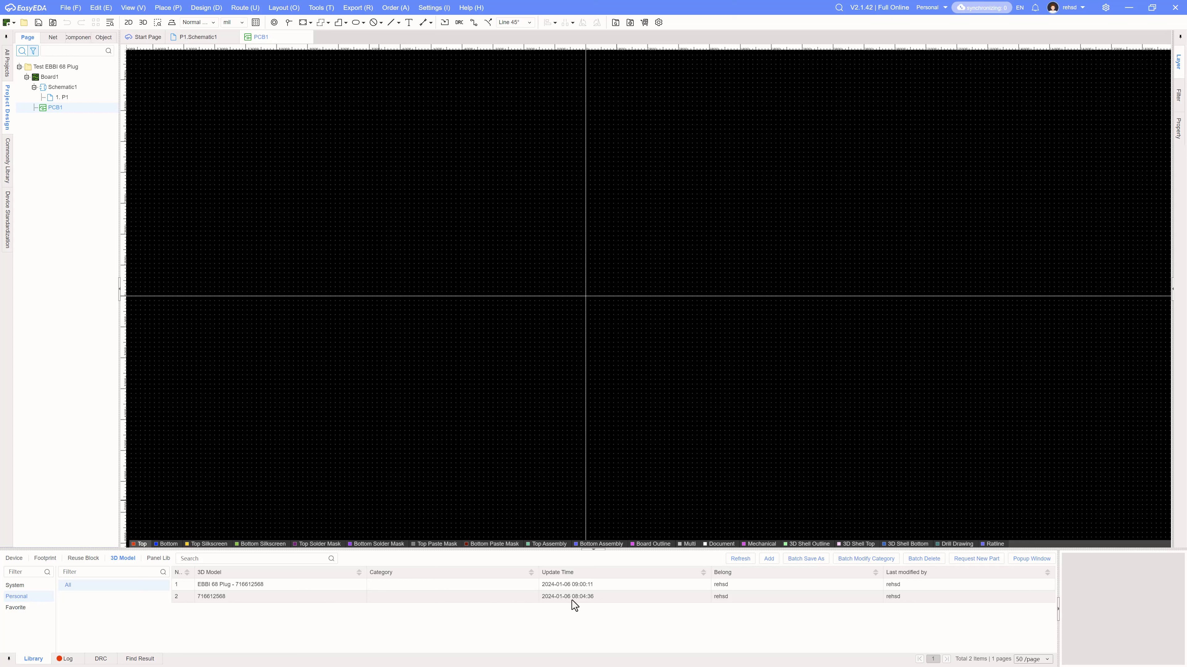
{"action": "right_click", "coordinate": [222, 604]}
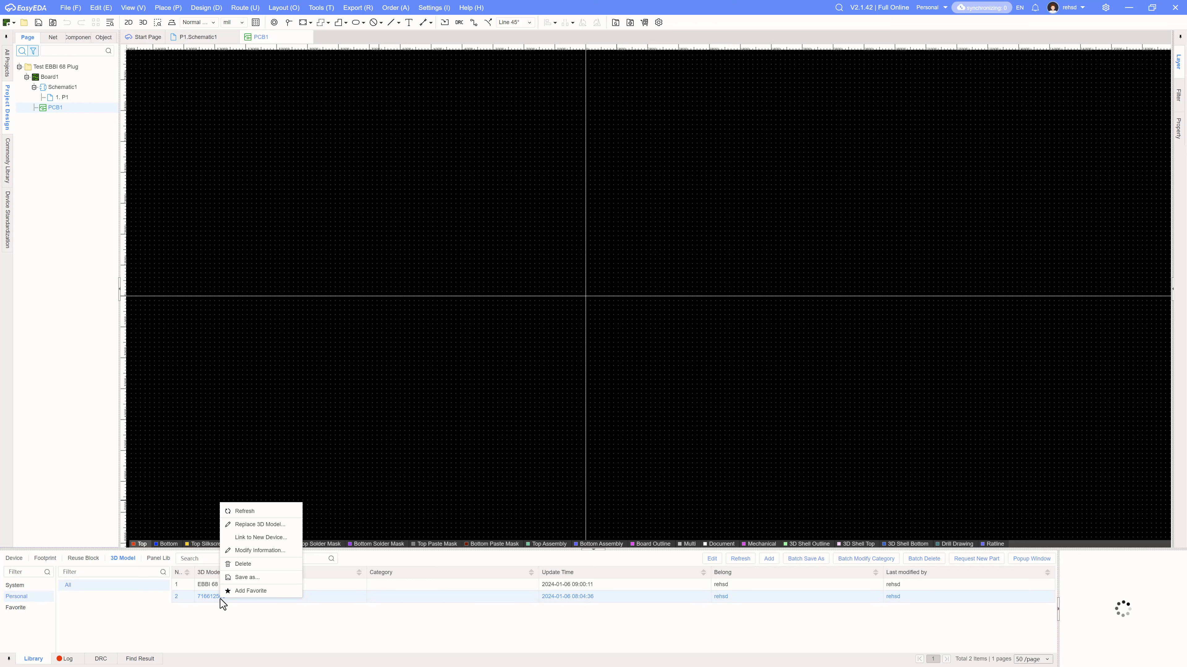
{"action": "left_click", "coordinate": [243, 564]}
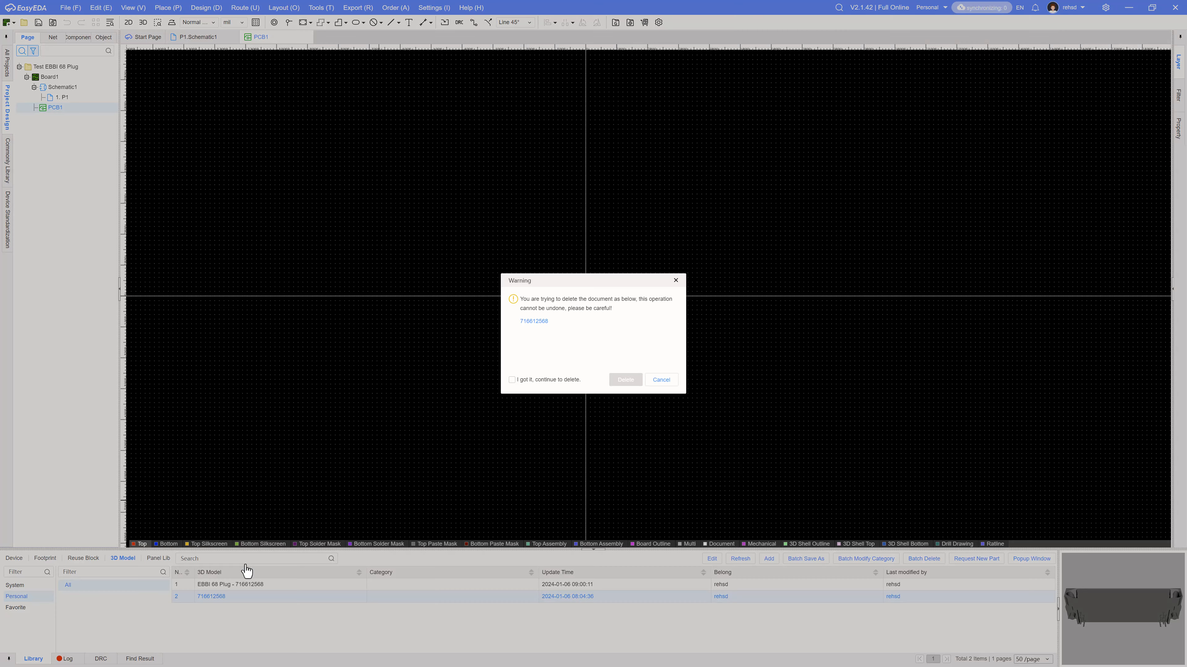
{"action": "left_click", "coordinate": [512, 379]}
{"action": "left_click", "coordinate": [616, 379]}
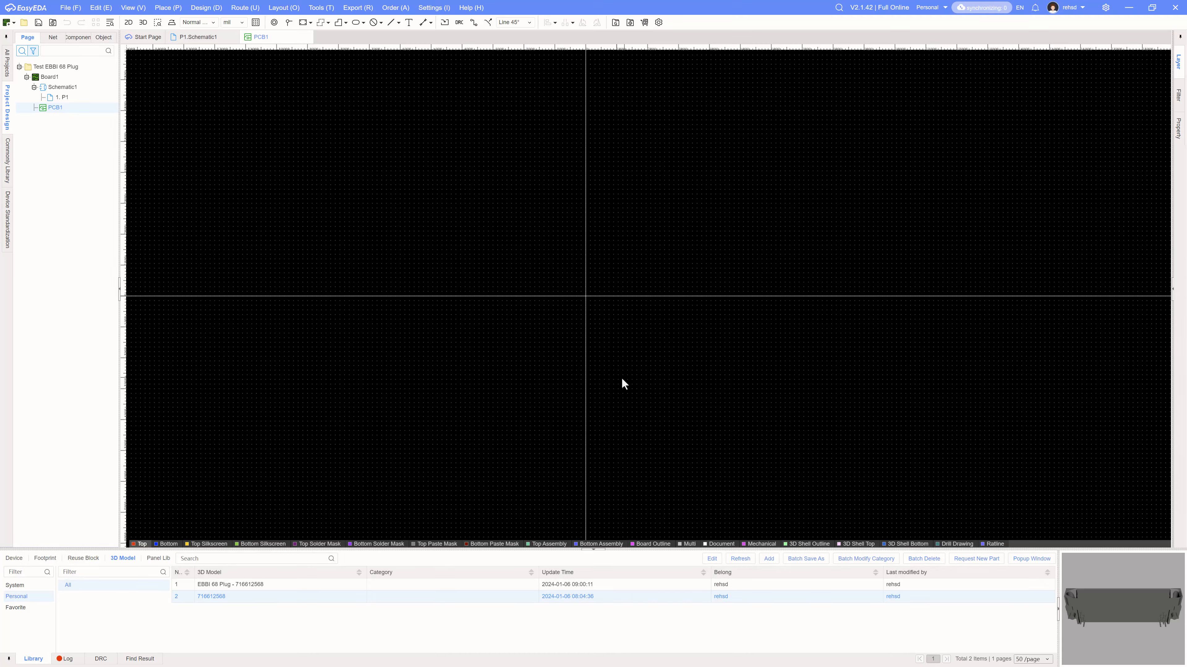
Step: Preview the "EBBI 68 Plug - 716612568" 3D model and inspect it from several angles
{"action": "left_click", "coordinate": [271, 587]}
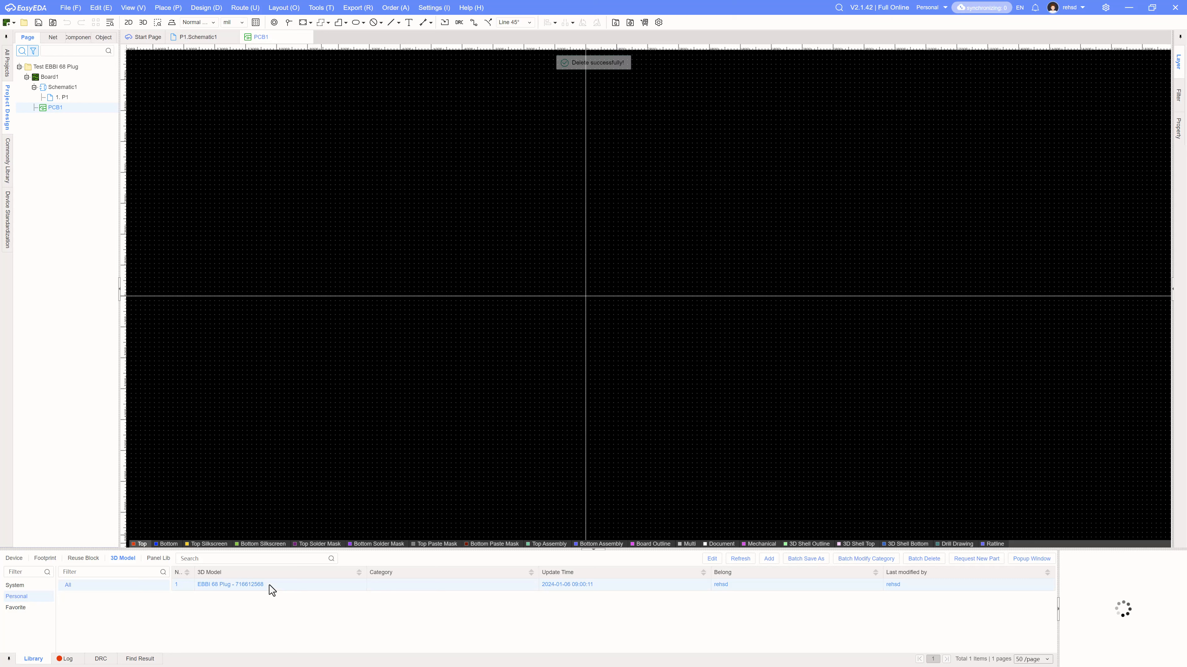
{"action": "left_click_drag", "start_coordinate": [1132, 592], "coordinate": [1140, 628]}
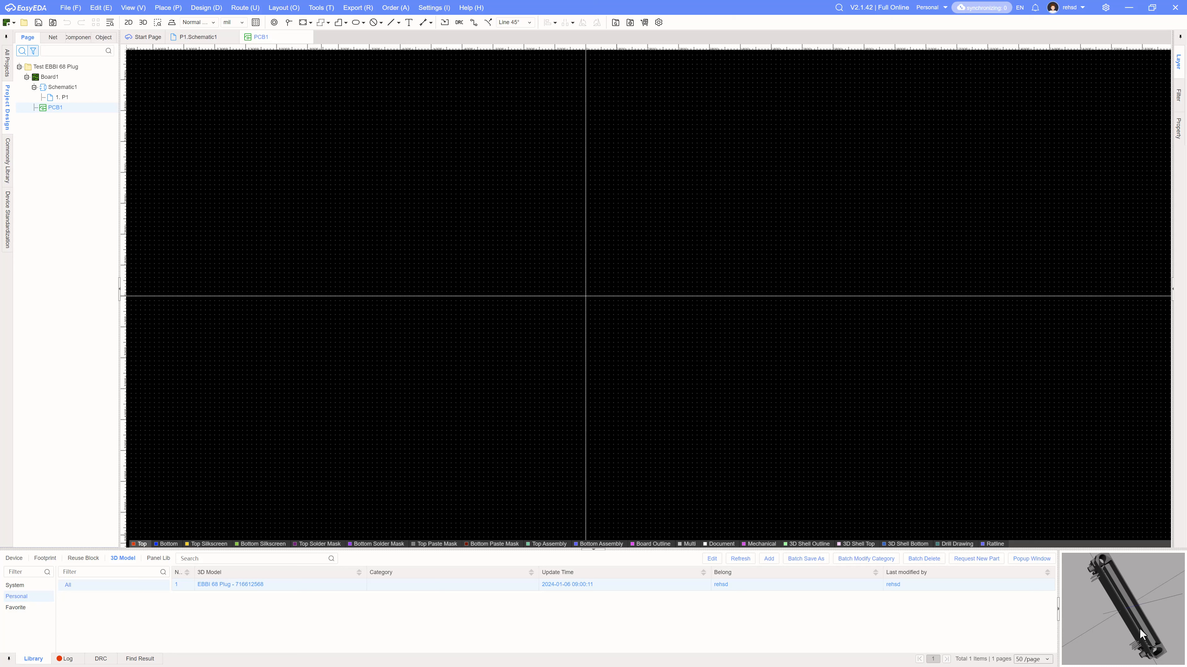
{"action": "mouse_move", "coordinate": [1140, 627]}
{"action": "left_mouse_down"}
{"action": "mouse_move", "coordinate": [1133, 614]}
{"action": "mouse_move", "coordinate": [1123, 634]}
{"action": "mouse_move", "coordinate": [1139, 611]}
{"action": "mouse_move", "coordinate": [1120, 629]}
{"action": "mouse_move", "coordinate": [1119, 609]}
{"action": "mouse_move", "coordinate": [1104, 607]}
{"action": "mouse_move", "coordinate": [1122, 618]}
{"action": "mouse_move", "coordinate": [1117, 596]}
{"action": "mouse_move", "coordinate": [1100, 605]}
{"action": "mouse_move", "coordinate": [1087, 595]}
{"action": "mouse_move", "coordinate": [1110, 634]}
{"action": "mouse_move", "coordinate": [1147, 613]}
{"action": "left_mouse_up"}
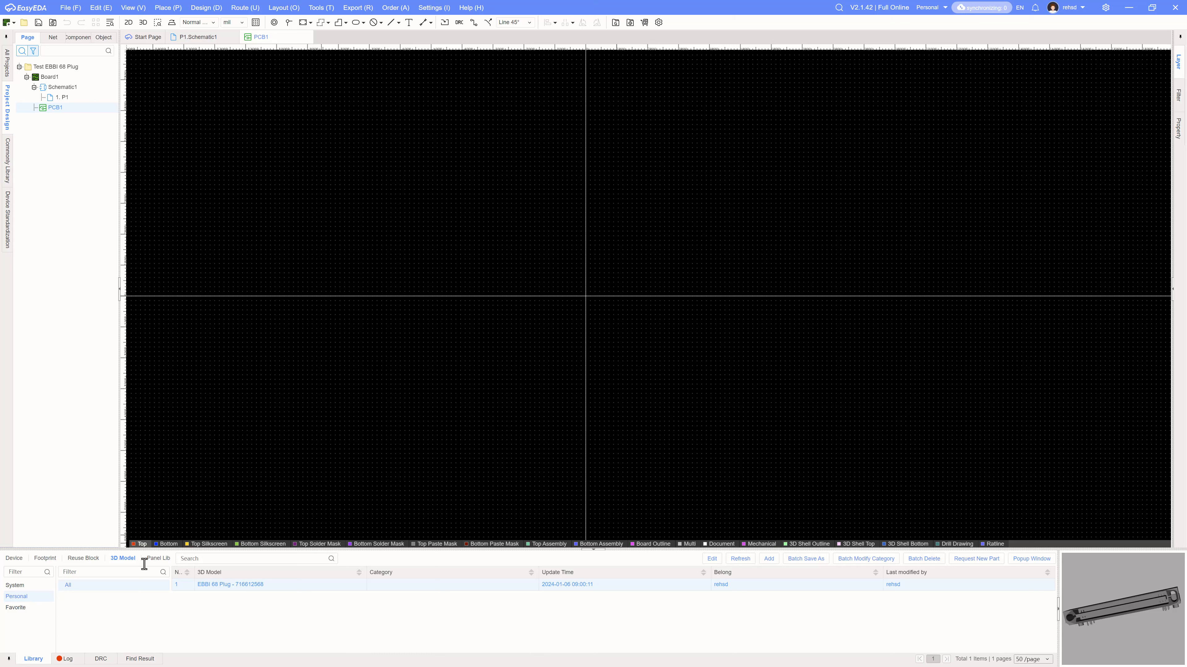
{"action": "left_click_drag", "start_coordinate": [1094, 592], "coordinate": [1099, 624]}
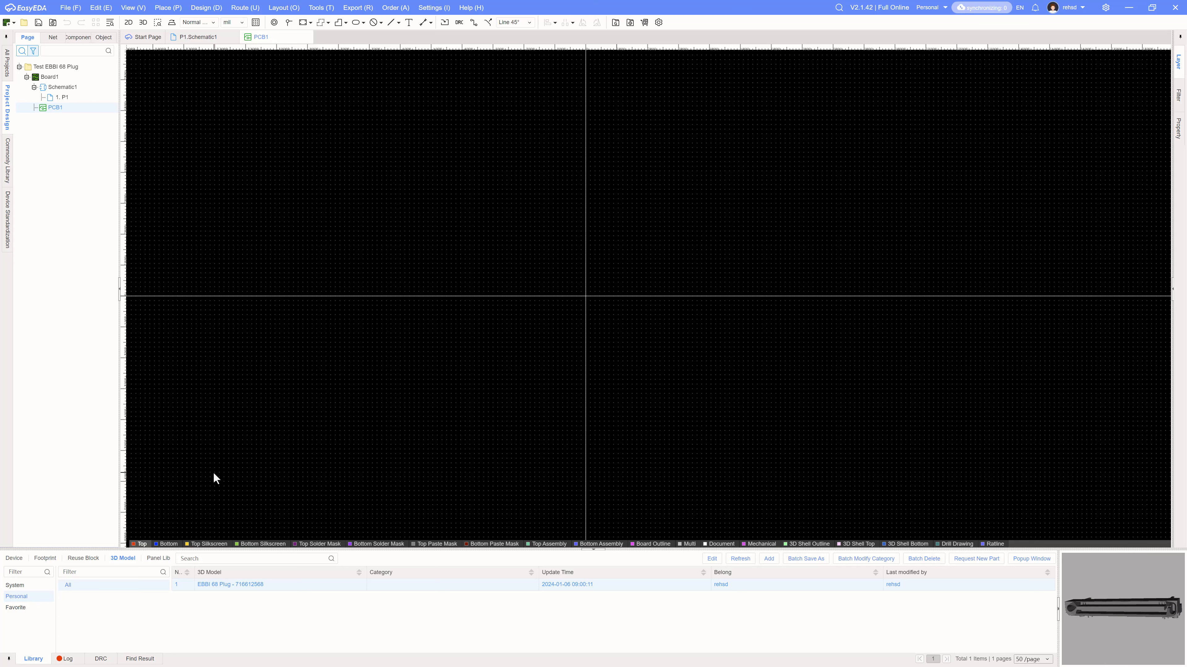
Step: Switch to the EasyEDA Pro Tutorial in the browser, read the New Device steps, and return to the PCB editor
{"action": "left_click", "coordinate": [71, 9]}
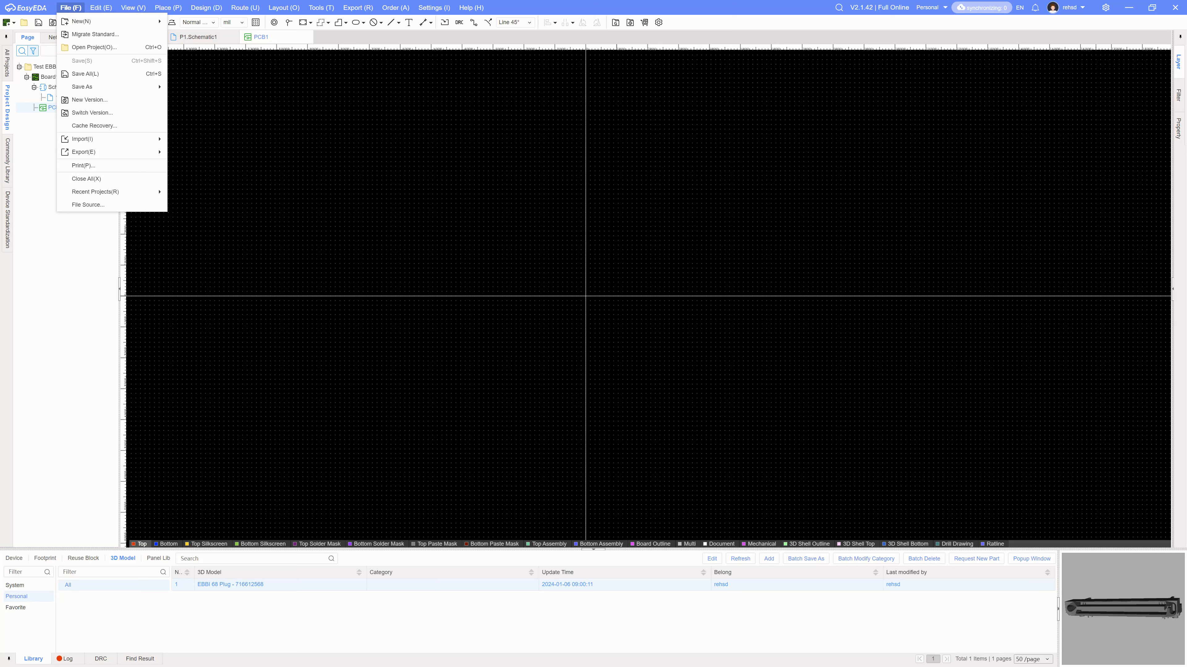
{"action": "key", "text": "Escape"}
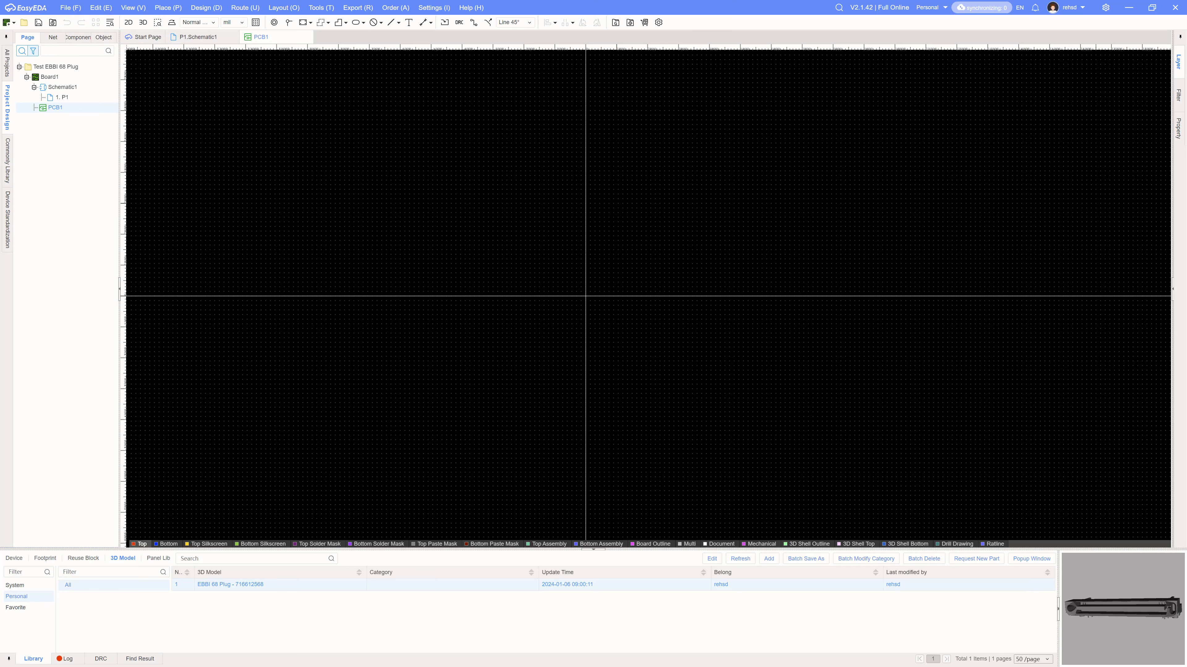
{"action": "key", "text": "alt+Tab"}
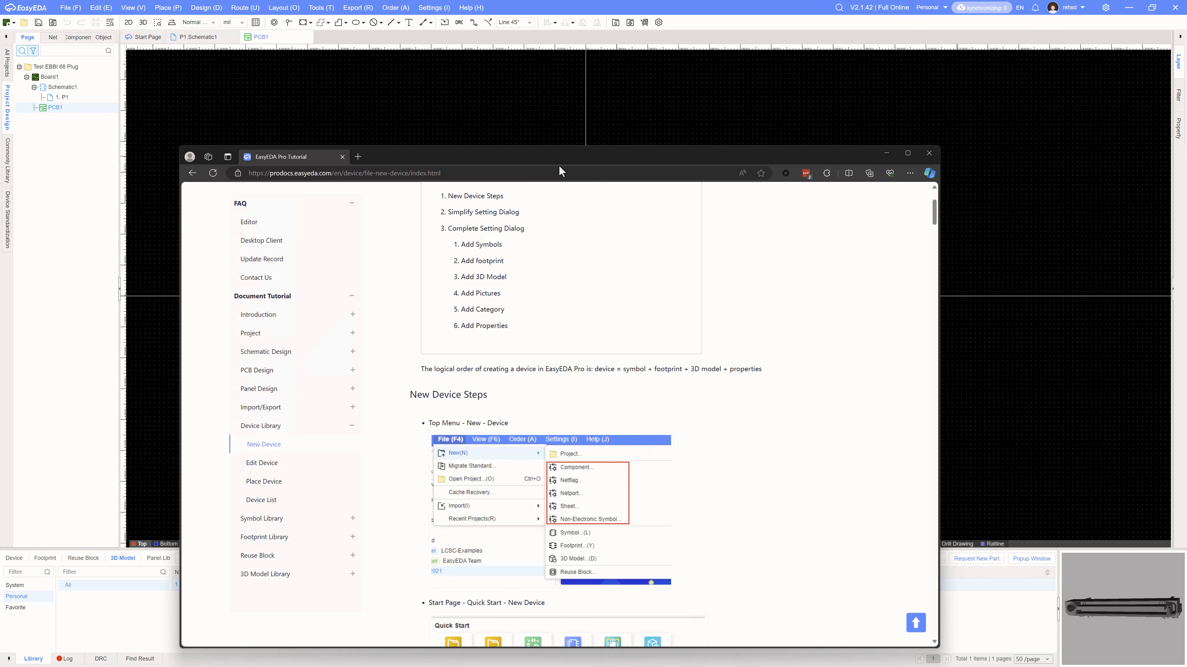
{"action": "left_click_drag", "start_coordinate": [569, 153], "coordinate": [679, 80]}
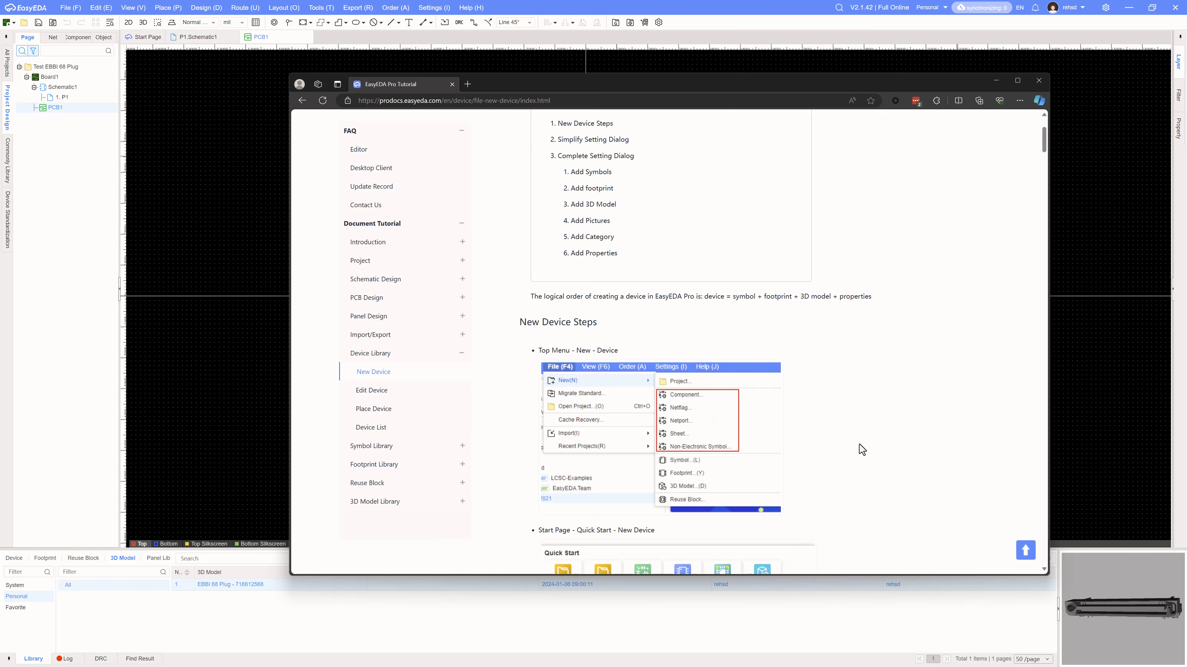
{"action": "scroll", "coordinate": [862, 450], "scroll_direction": "down", "scroll_amount": 1}
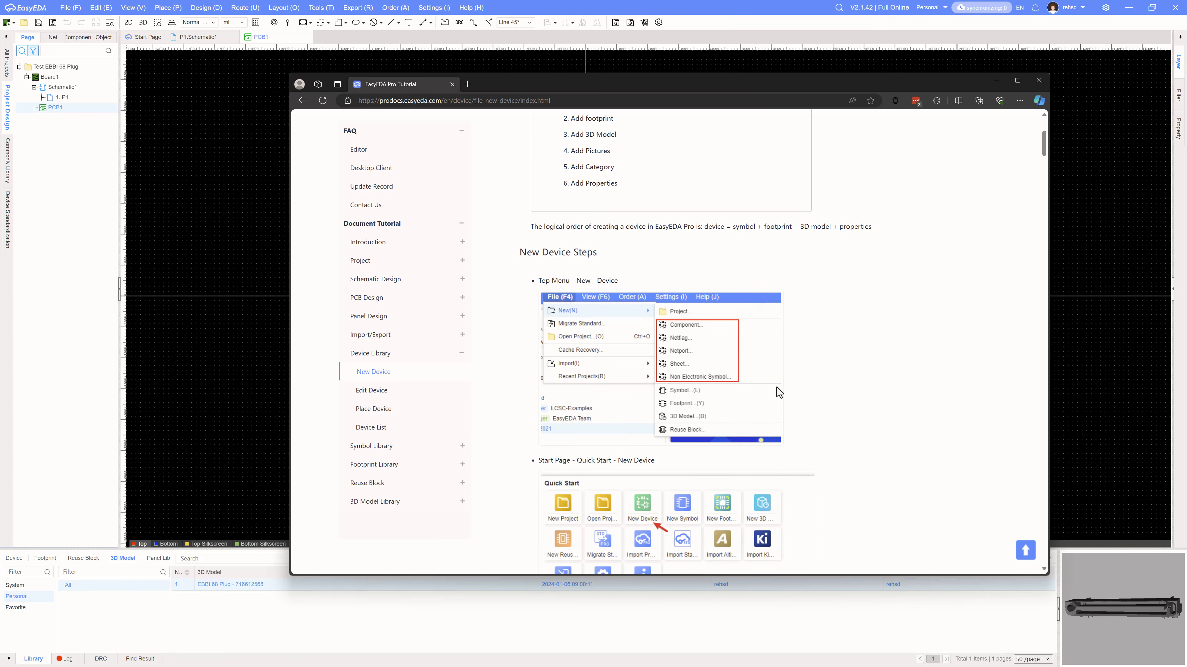
{"action": "scroll", "coordinate": [778, 391], "scroll_direction": "down", "scroll_amount": 3}
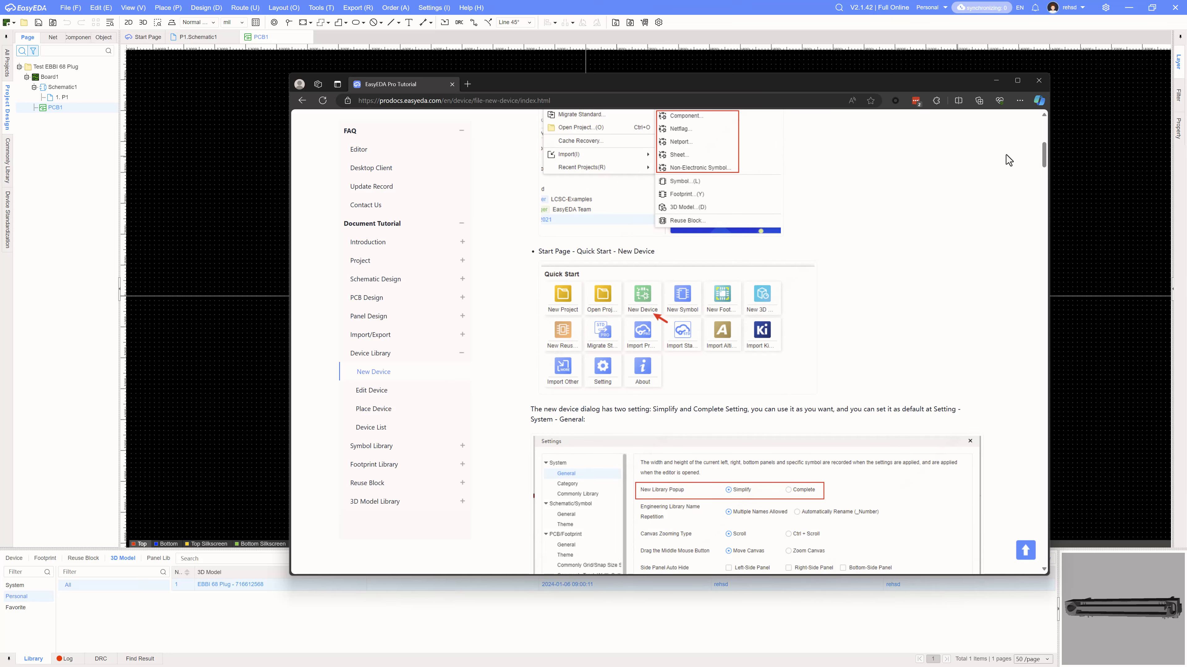
{"action": "key", "text": "alt+Tab"}
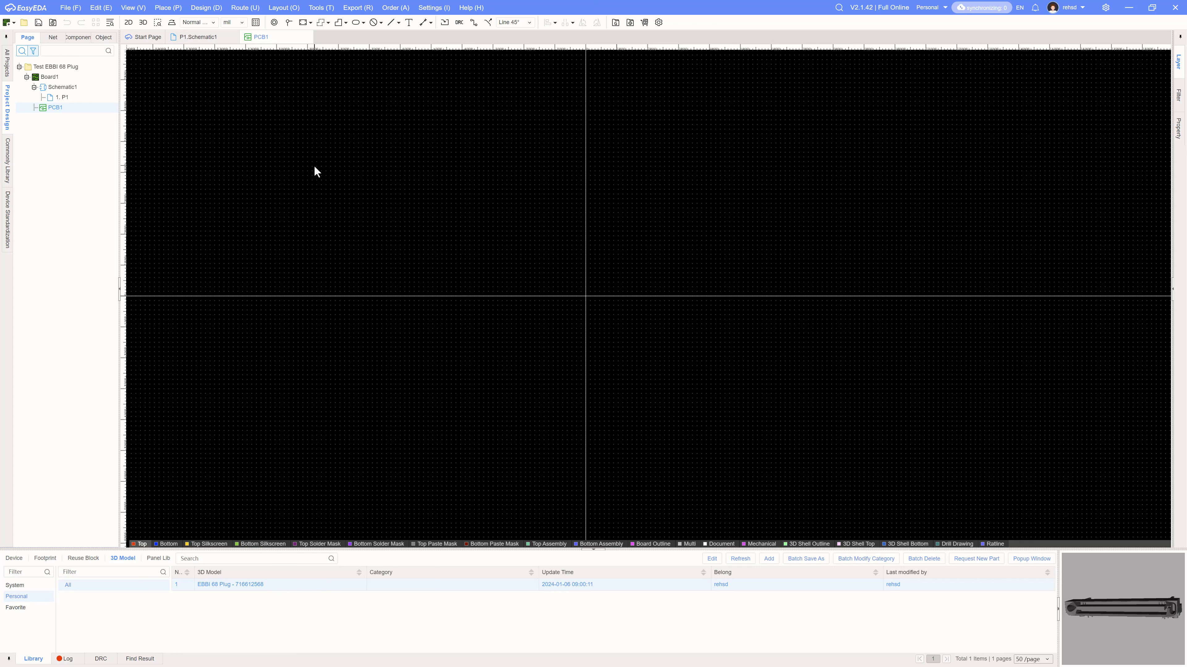
{"action": "left_click", "coordinate": [70, 8]}
{"action": "mouse_move", "coordinate": [77, 23]}
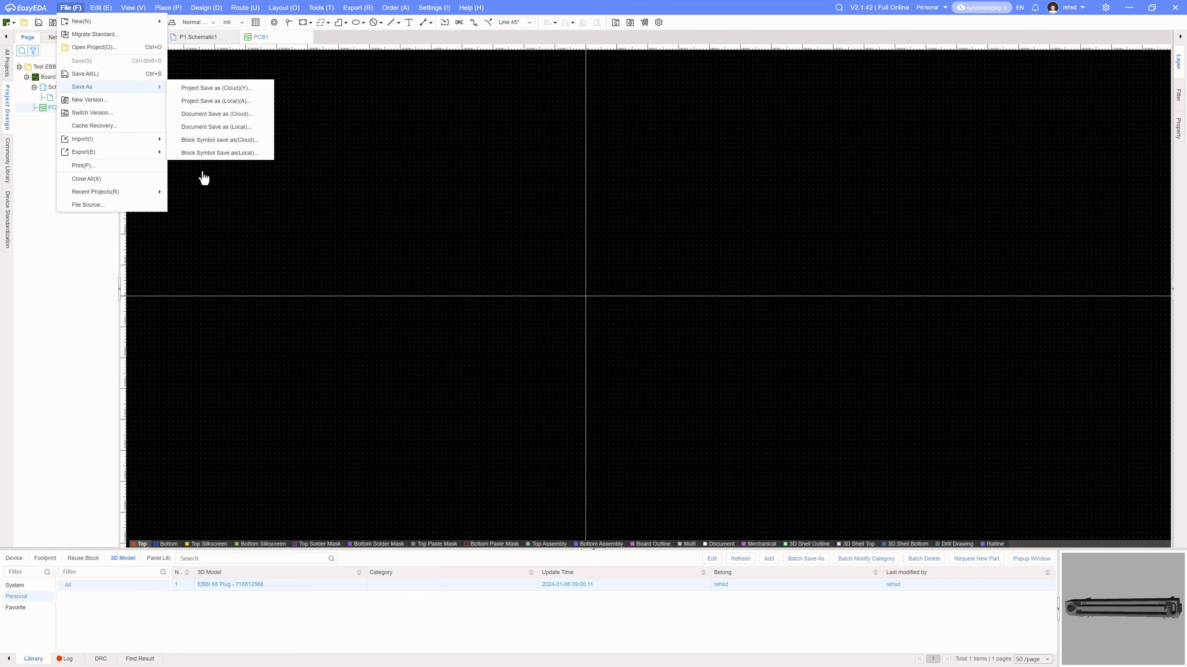
{"action": "left_click", "coordinate": [274, 293]}
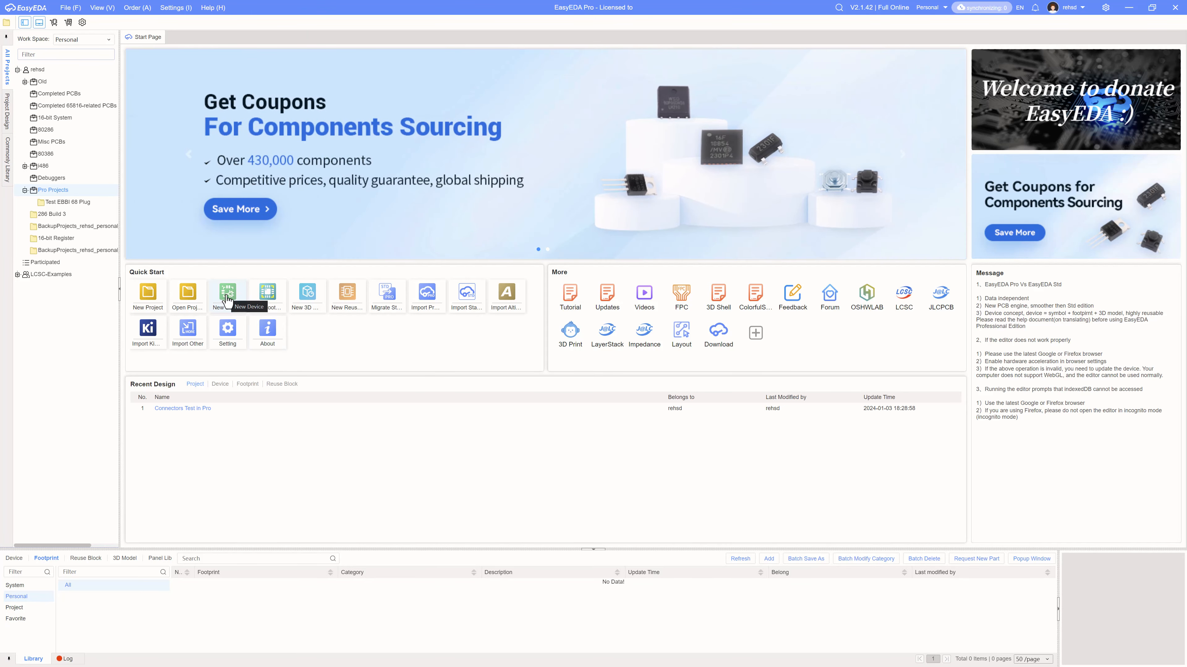
Step: Create a new personal device of type Component named "EBBI 68 Receptable - 875378812" and save it
{"action": "left_click", "coordinate": [227, 294]}
{"action": "left_click_drag", "start_coordinate": [439, 112], "coordinate": [725, 201]}
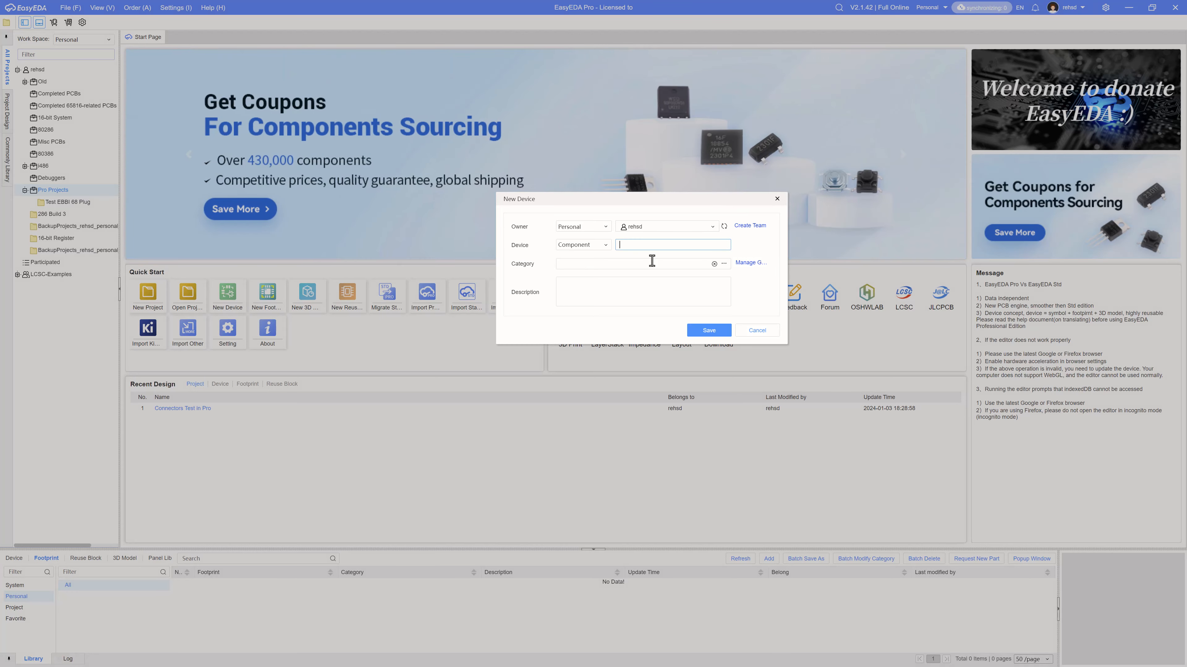
{"action": "left_click", "coordinate": [607, 246]}
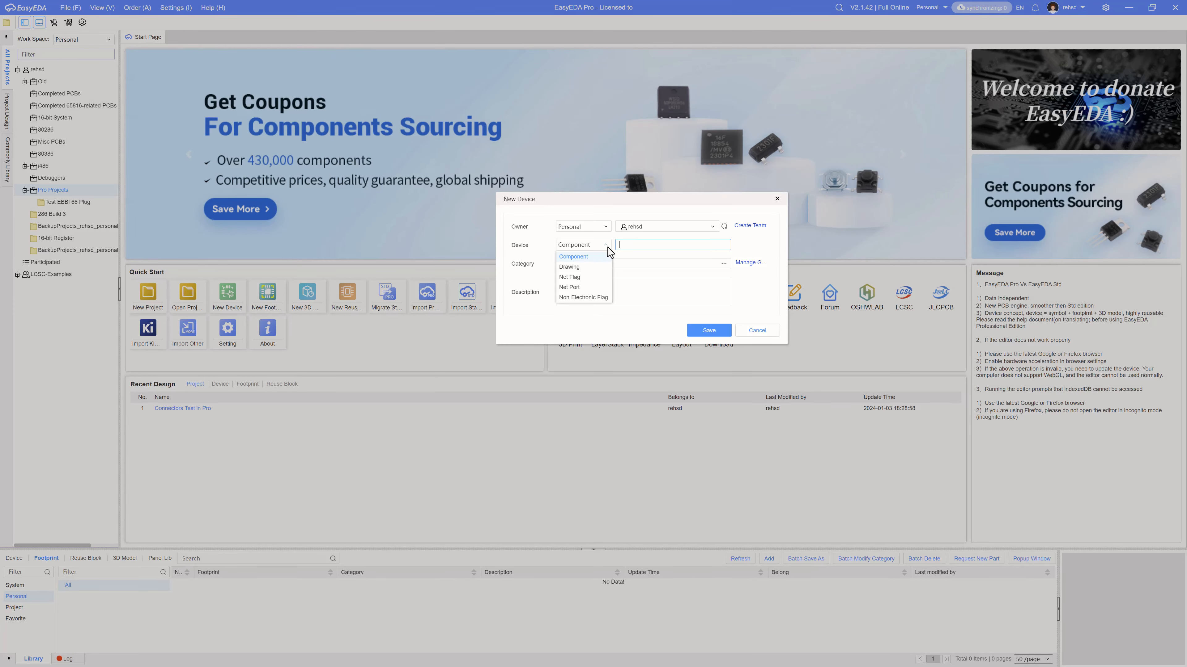
{"action": "left_click", "coordinate": [607, 247]}
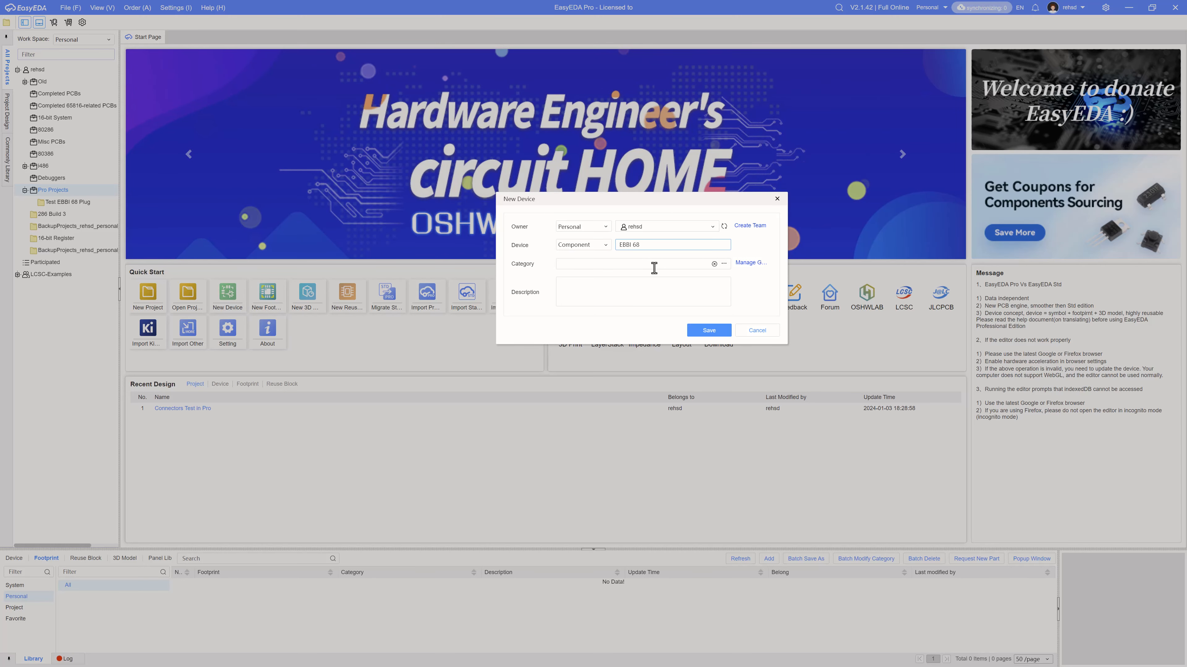
{"action": "type", "text": "cep"}
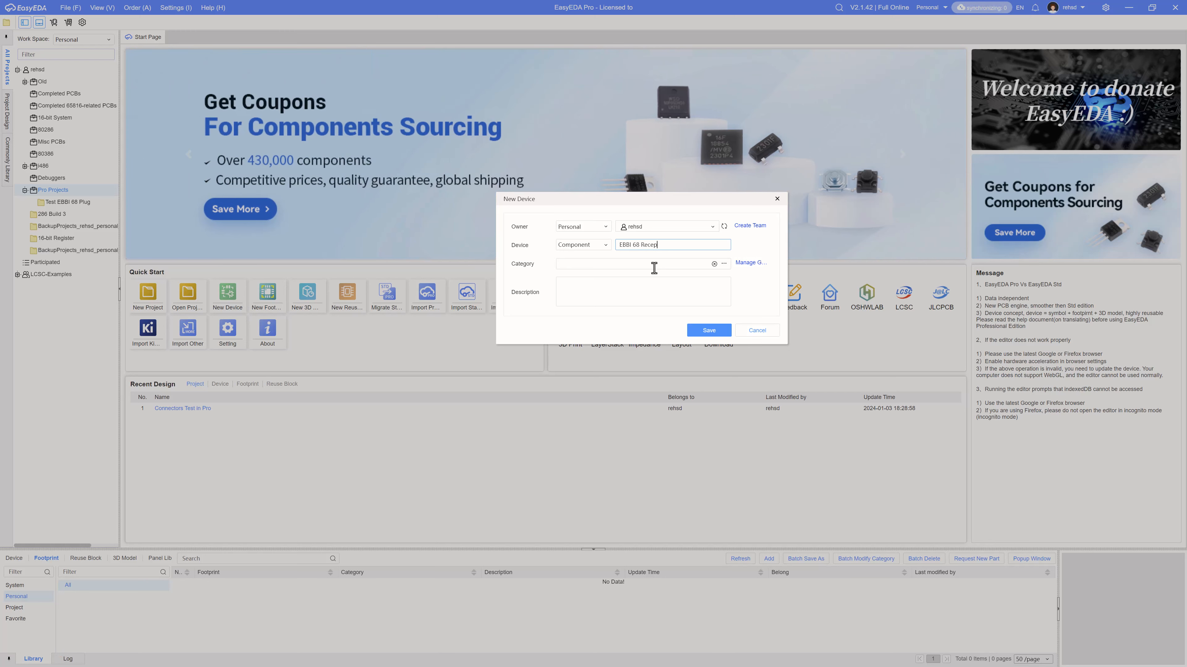
{"action": "type", "text": "table -"}
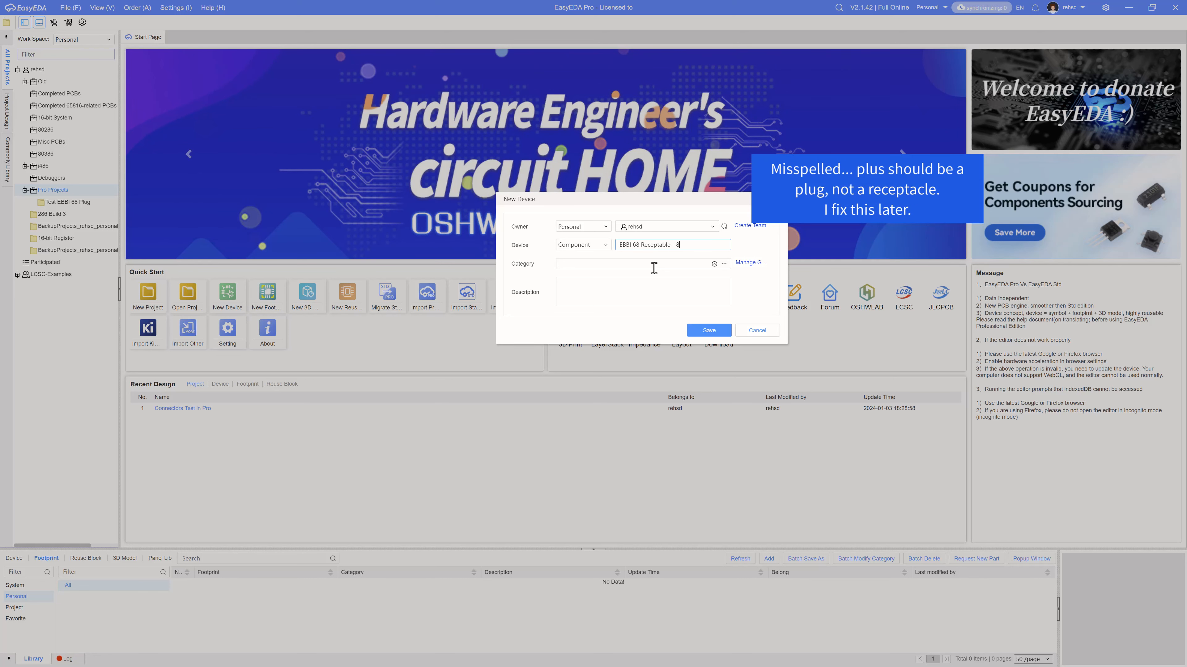
{"action": "type", "text": "875378812"}
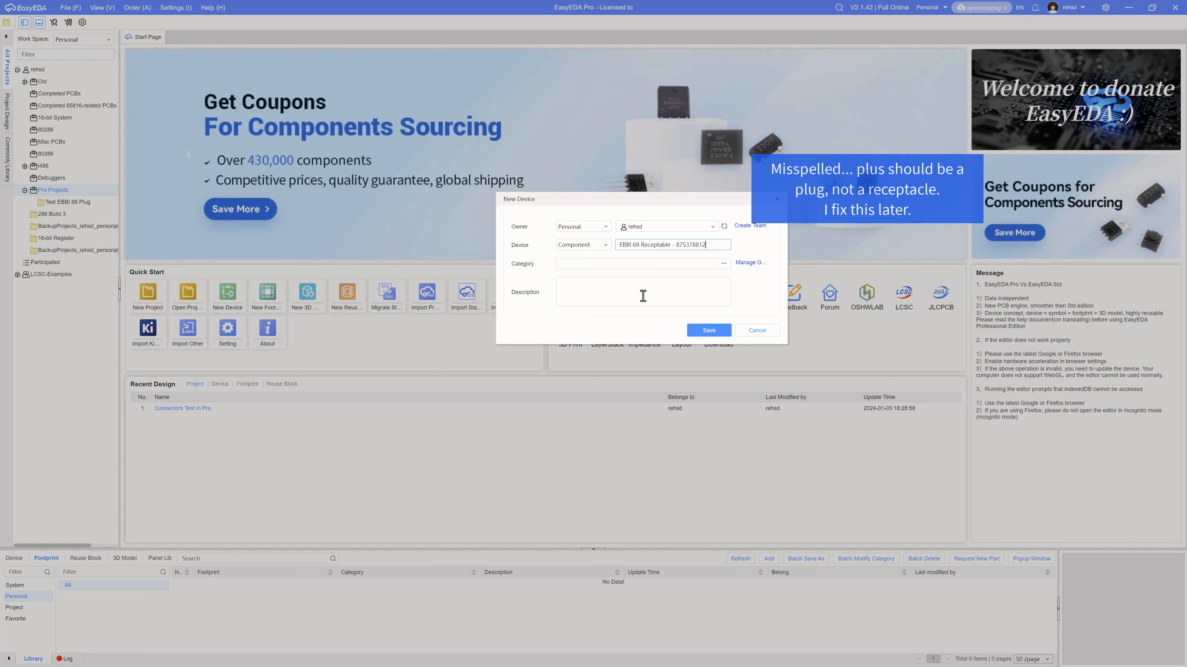
{"action": "left_click", "coordinate": [703, 333]}
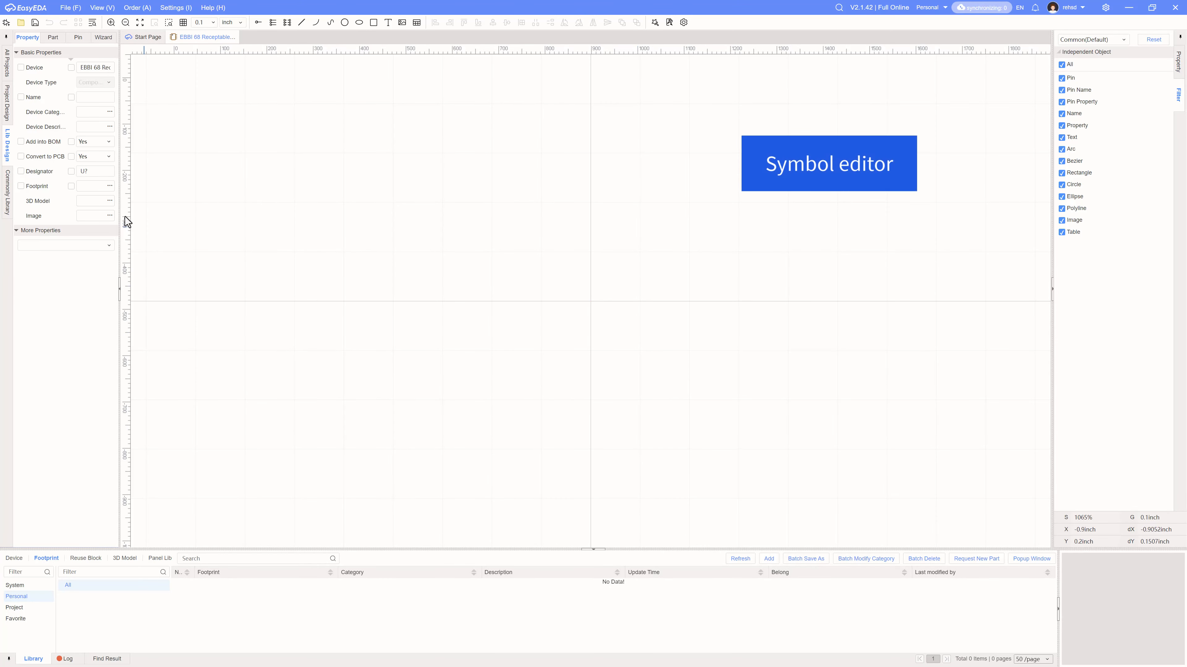
Step: Place 68 symbol pins in two parallel rows, 1 to 34 left to right above and 35 to 68 right to left below
{"action": "left_click_drag", "start_coordinate": [120, 218], "coordinate": [178, 218]}
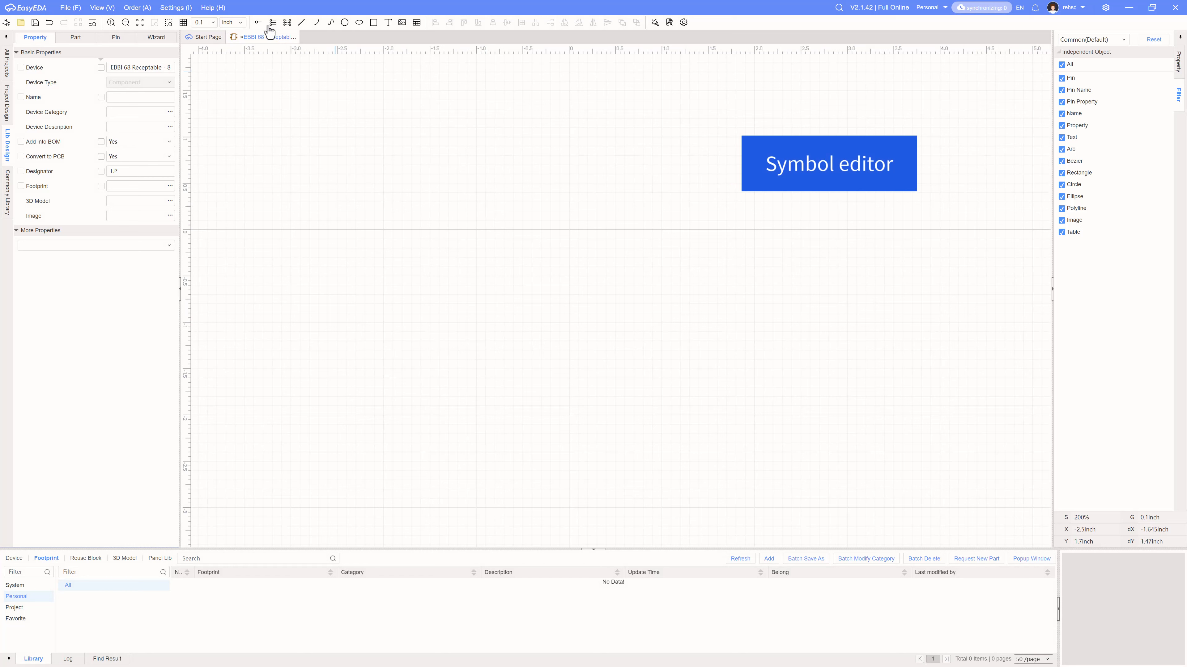
{"action": "left_click", "coordinate": [272, 23]}
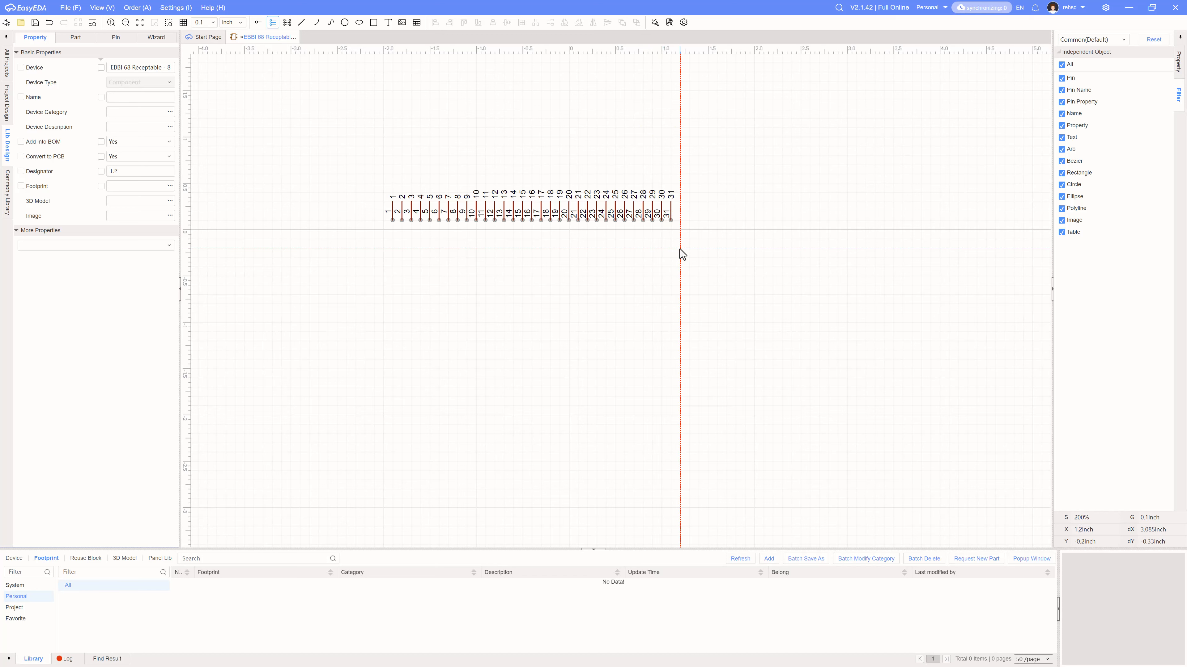
{"action": "left_click", "coordinate": [708, 239]}
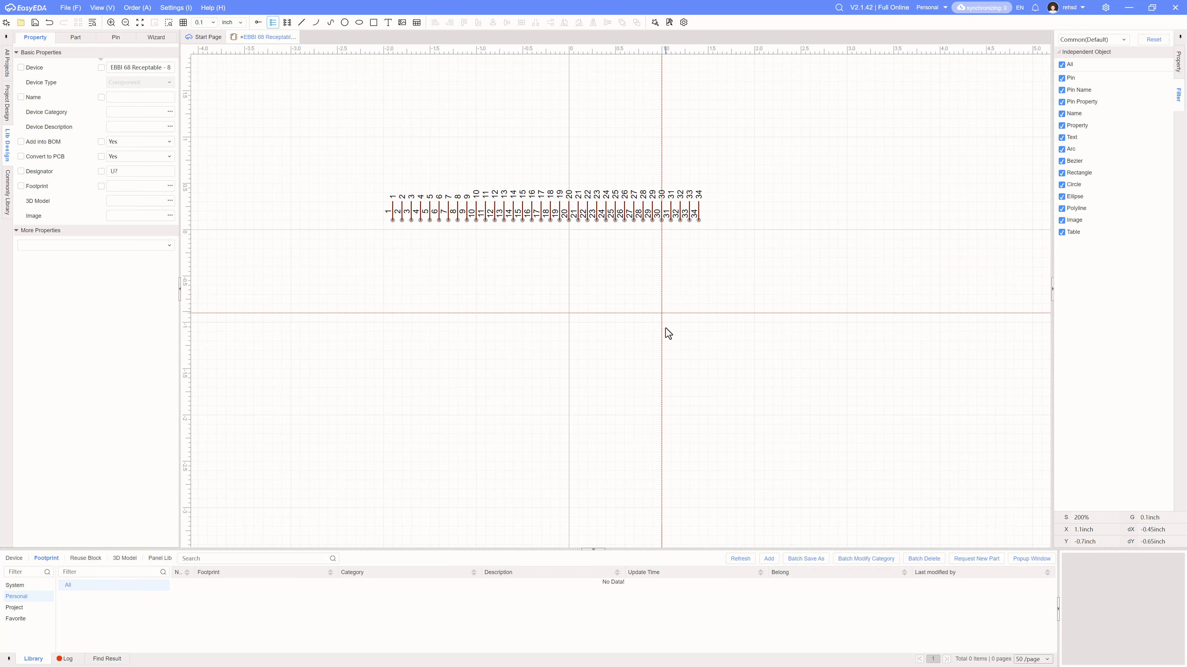
{"action": "left_click", "coordinate": [700, 324]}
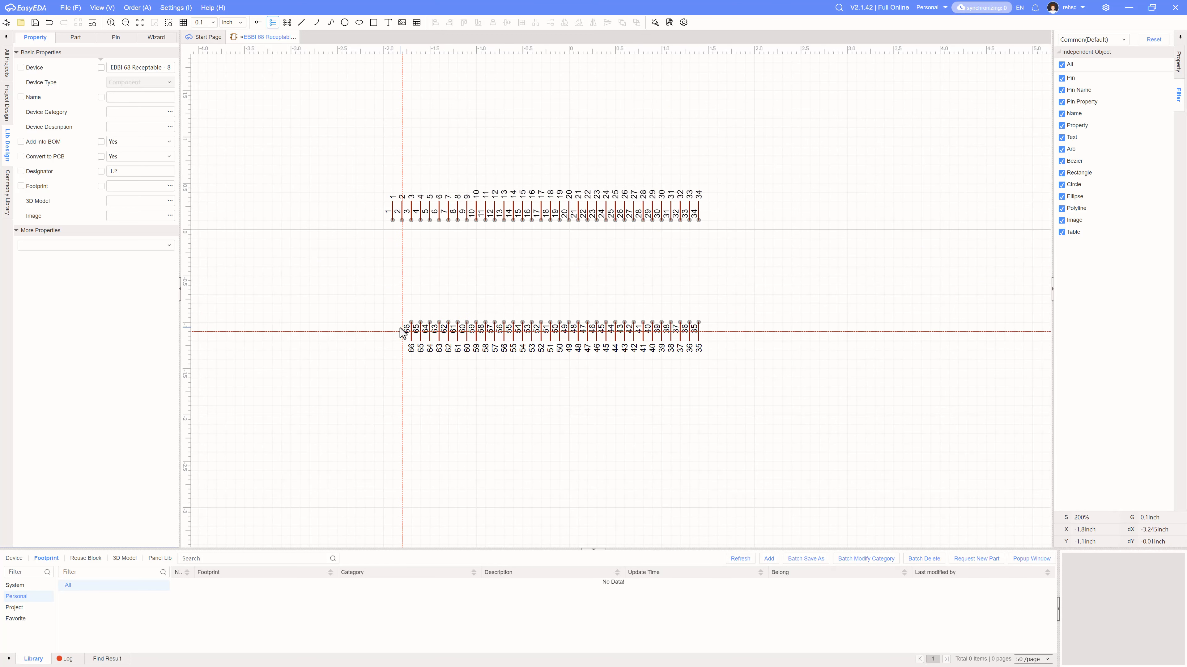
{"action": "left_click", "coordinate": [390, 332]}
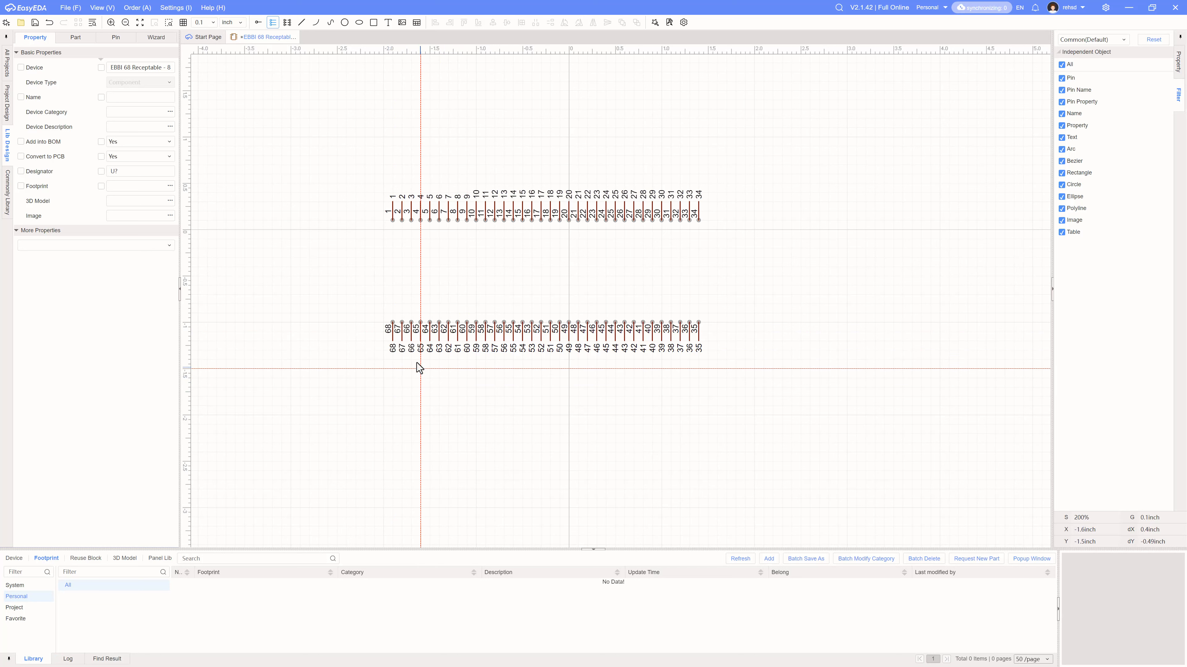
{"action": "key", "text": "Escape"}
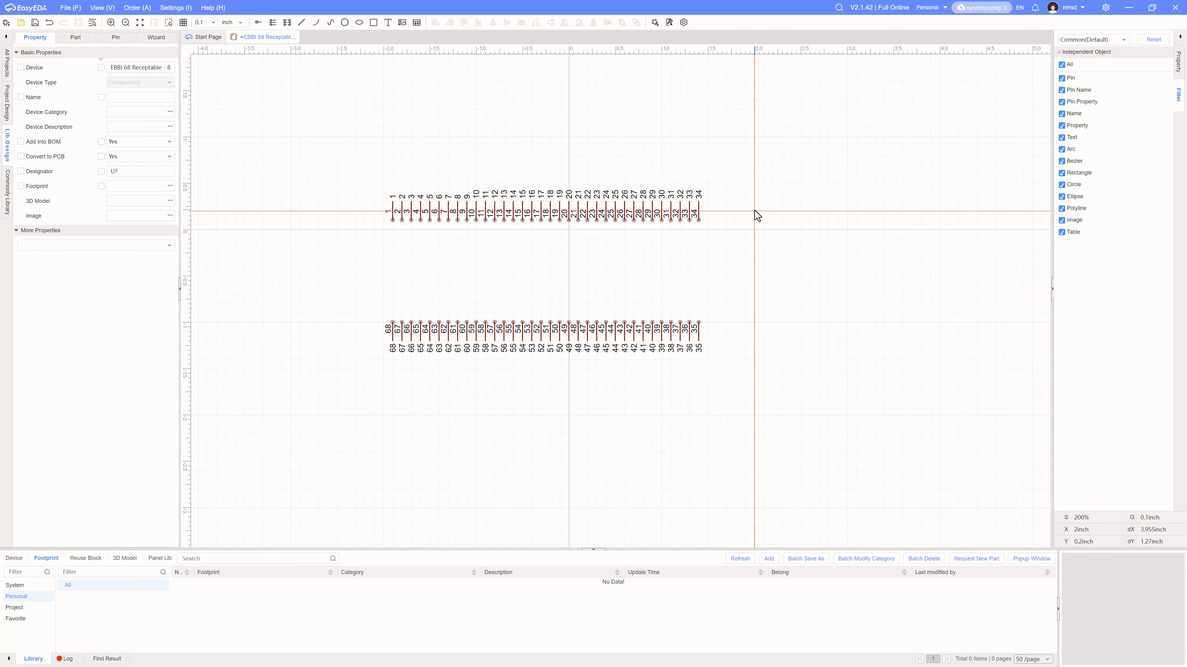
Step: Switch to the EBBI 68 Plug datasheet in Nitro PDF Pro and examine the circuit numbering in the recommended PC board layout
{"action": "key", "text": "alt+Tab"}
{"action": "scroll", "coordinate": [786, 328], "scroll_direction": "up", "scroll_amount": 5}
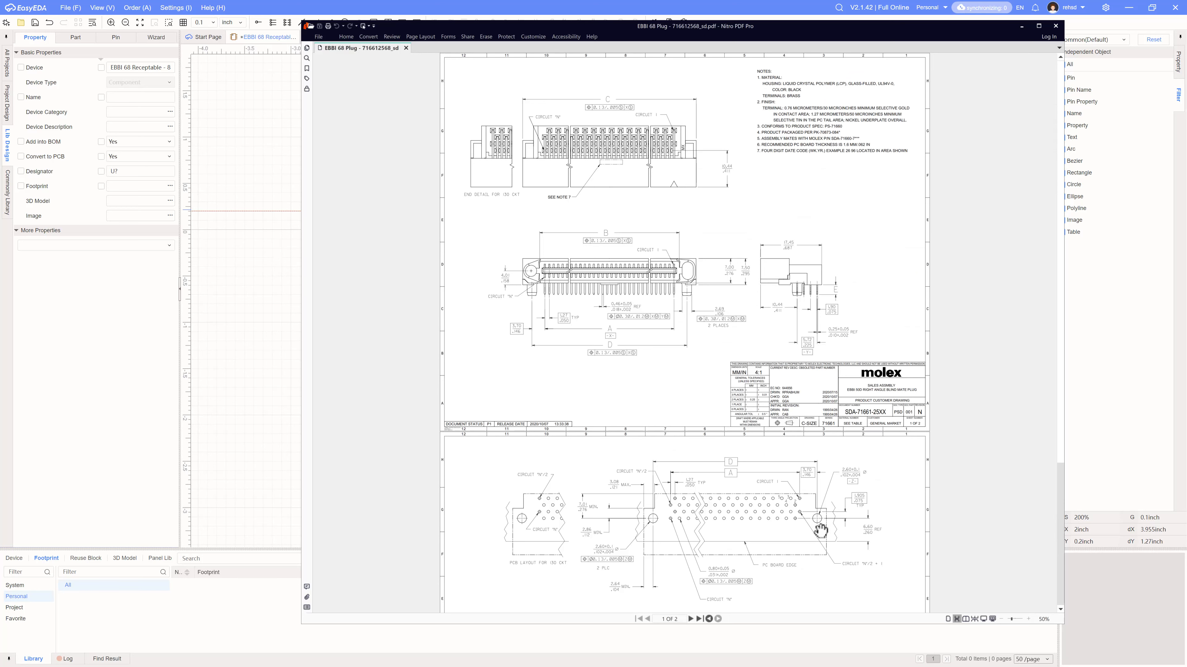
{"action": "scroll", "coordinate": [819, 530], "scroll_direction": "down", "scroll_amount": 1}
{"action": "scroll", "coordinate": [818, 531], "scroll_direction": "down", "scroll_amount": 4}
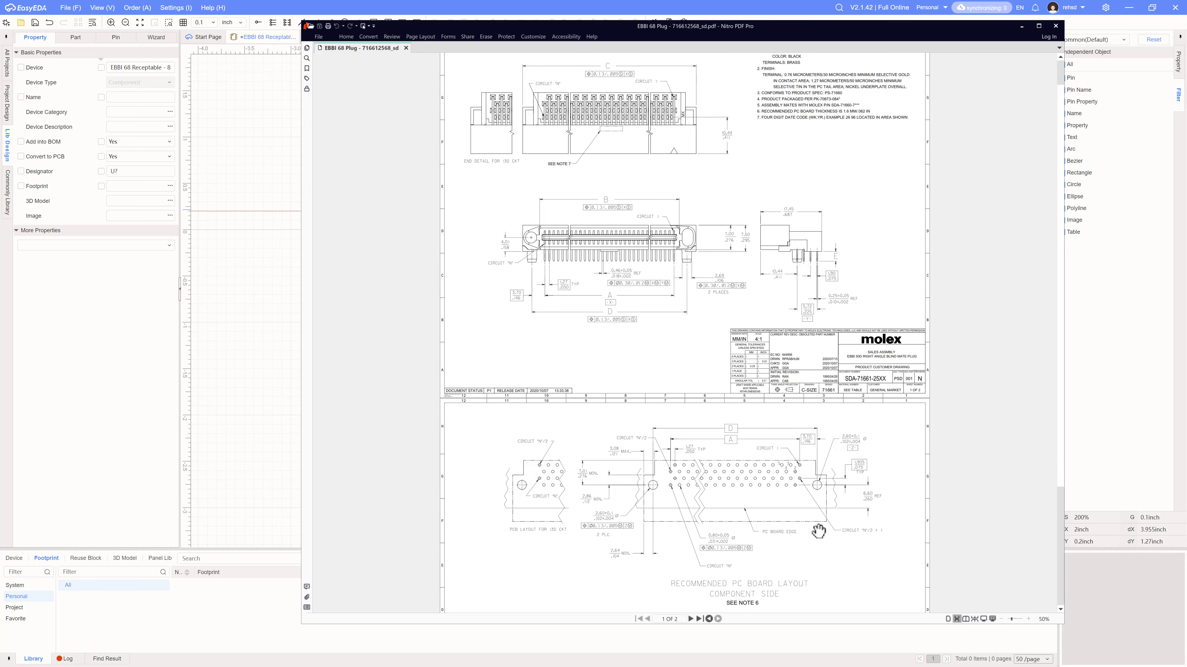
{"action": "scroll", "coordinate": [819, 530], "scroll_direction": "down", "scroll_amount": 4}
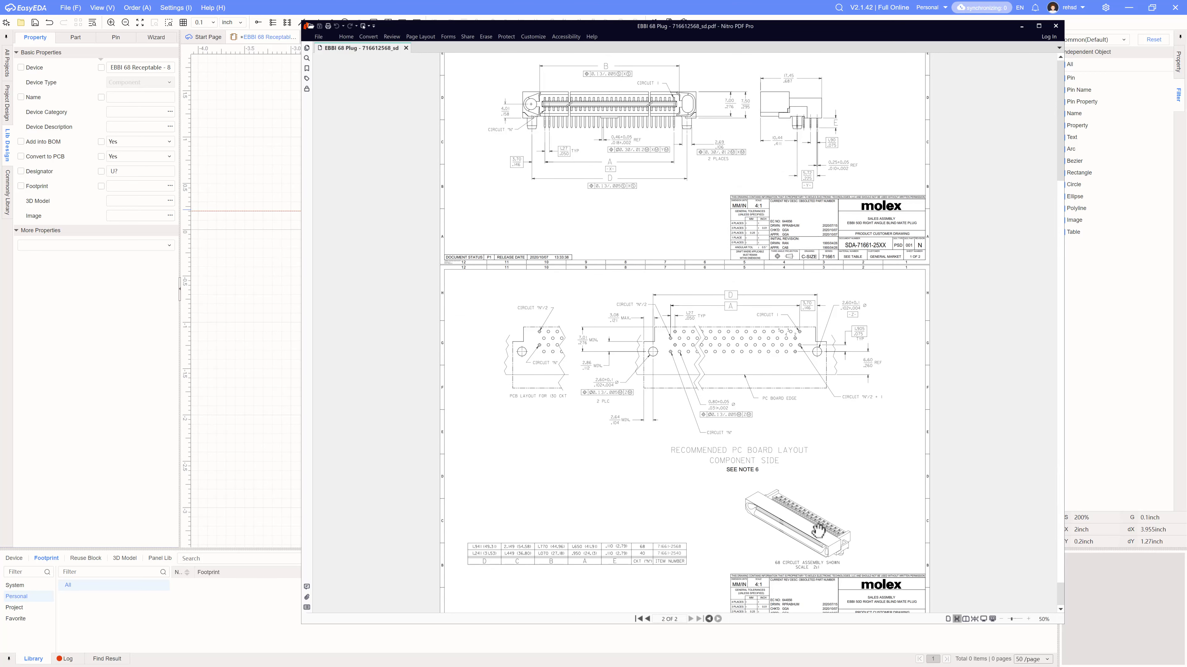
{"action": "scroll", "coordinate": [712, 299], "scroll_direction": "up", "scroll_amount": 1, "text": "ctrl"}
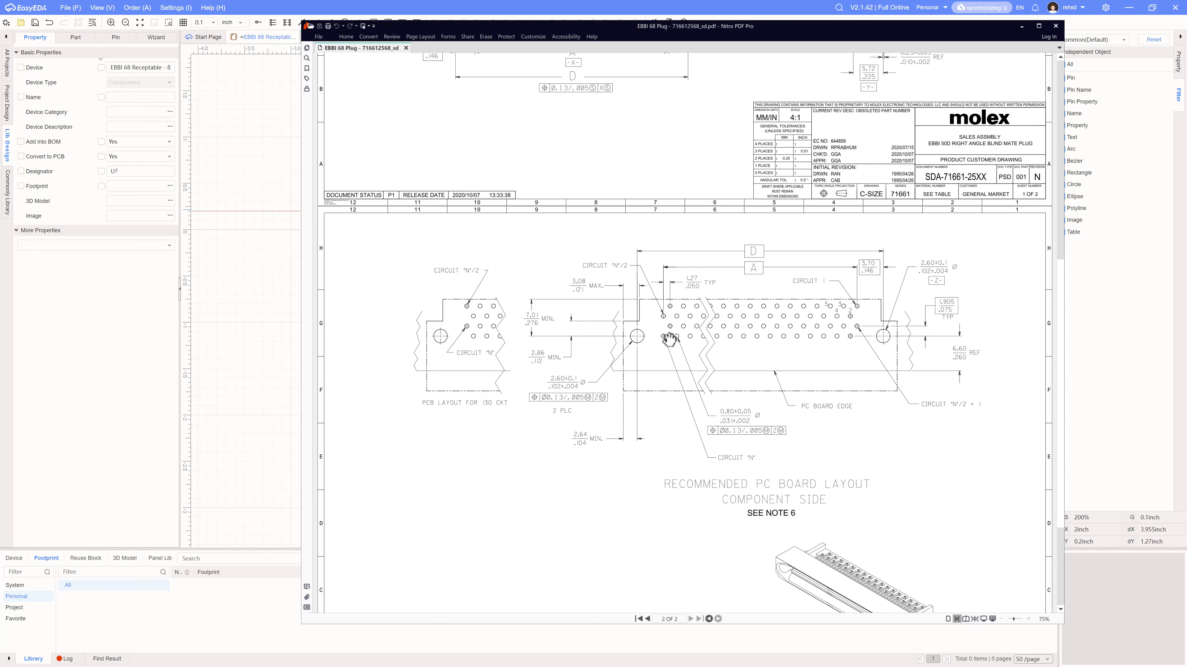
Step: Return from the datasheet to EasyEDA Pro and delete all 68 pins of the symbol
{"action": "left_click", "coordinate": [1021, 26]}
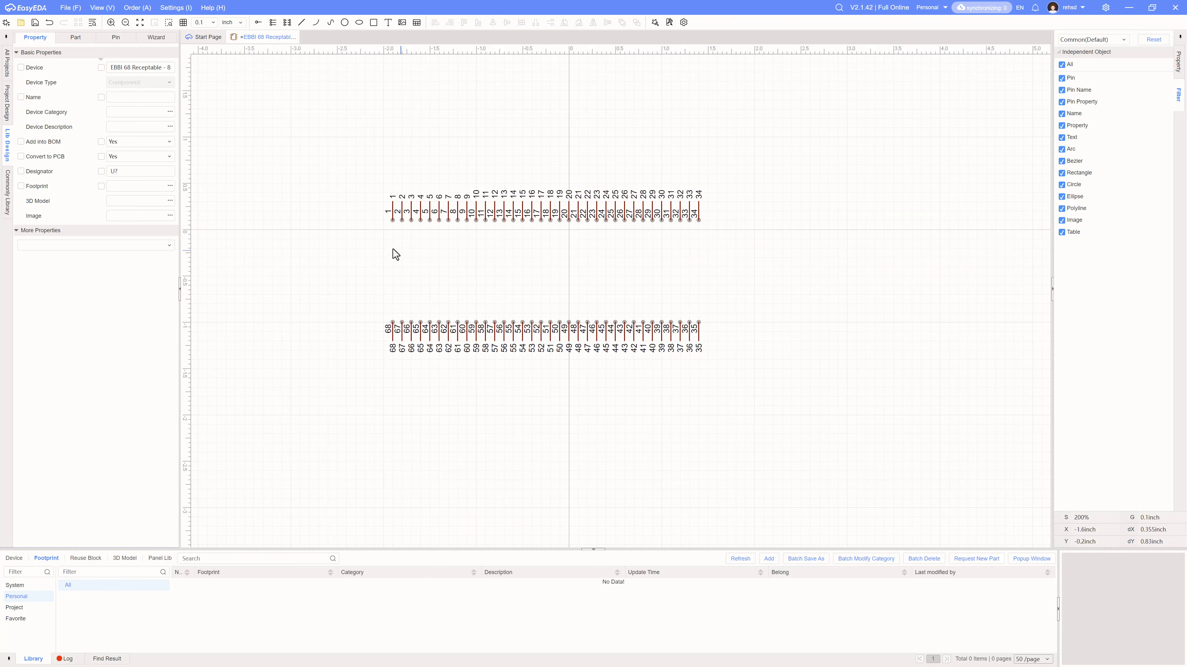
{"action": "left_click_drag", "start_coordinate": [330, 174], "coordinate": [816, 401]}
{"action": "key", "text": "Delete"}
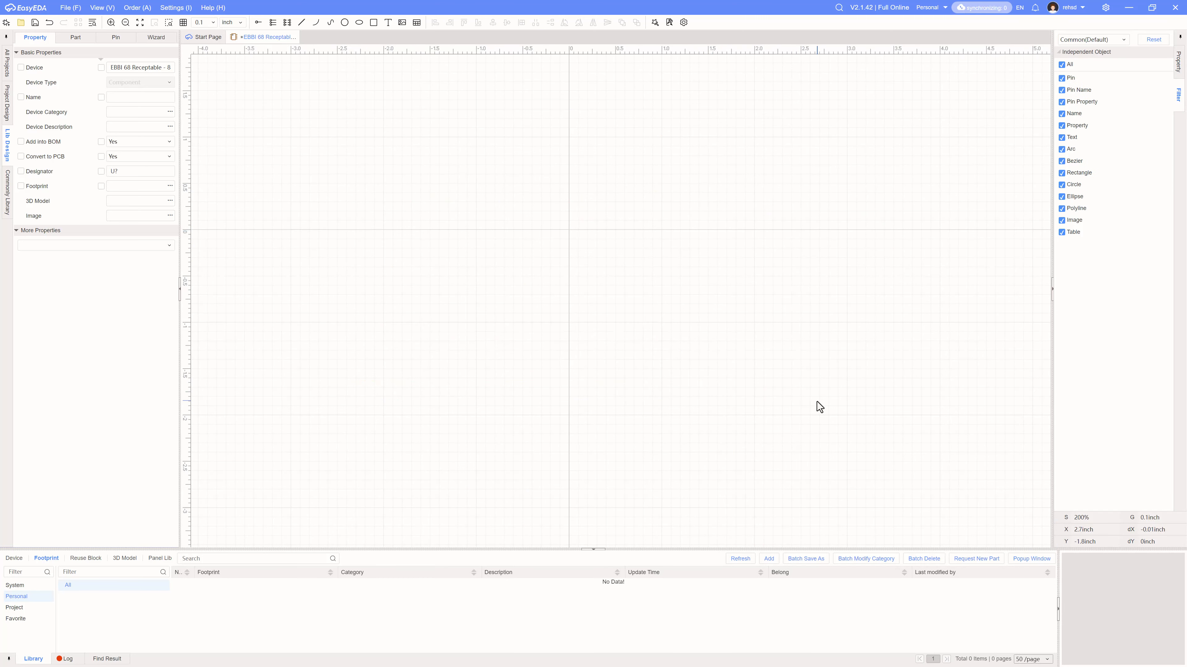
Step: Place 68 symbol pins in two parallel rows, 1 to 34 right to left above and 35 to 68 right to left below
{"action": "left_click", "coordinate": [272, 23]}
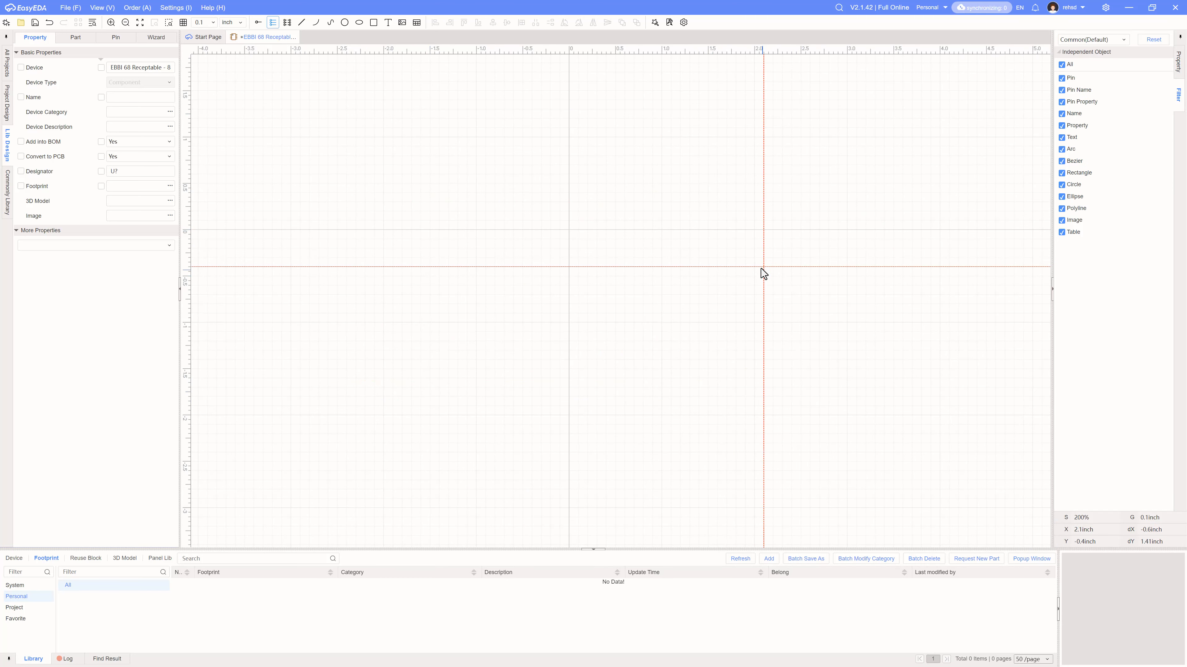
{"action": "left_click_drag", "start_coordinate": [745, 266], "coordinate": [545, 266]}
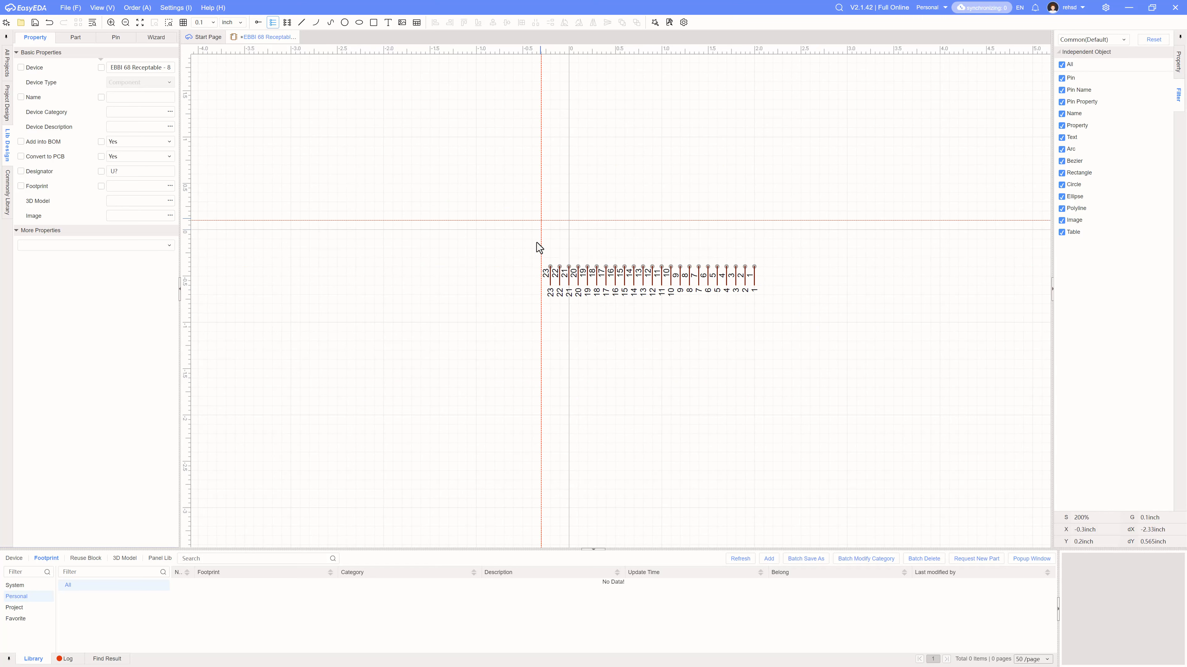
{"action": "left_click_drag", "start_coordinate": [537, 360], "coordinate": [438, 305]}
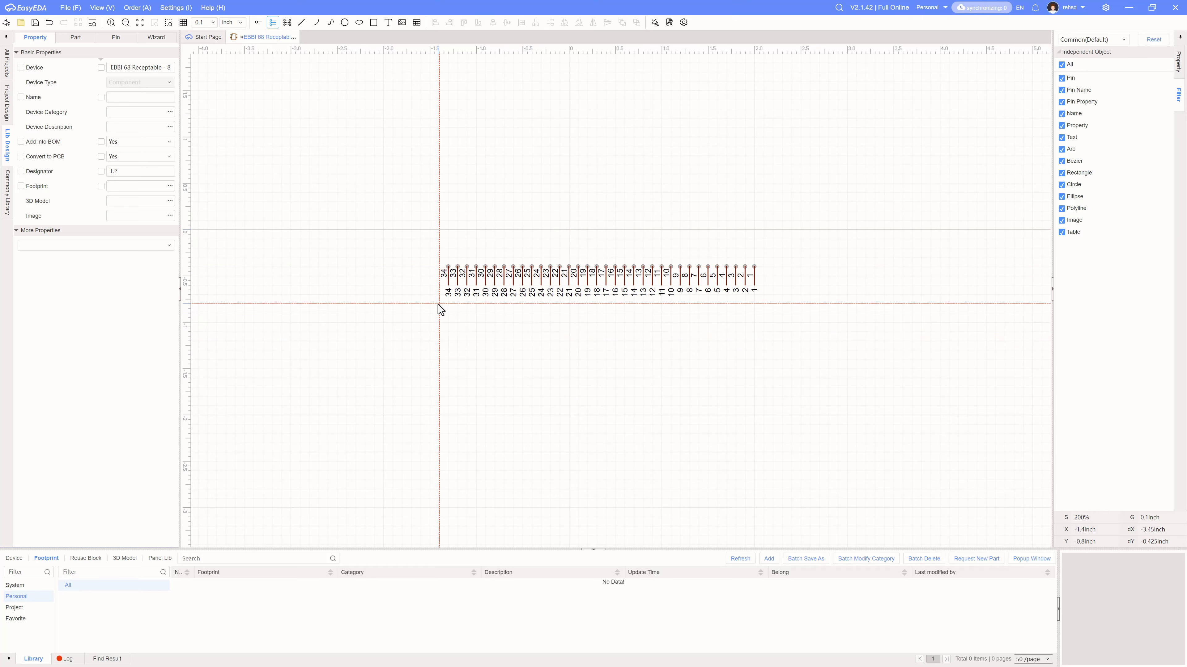
{"action": "left_click_drag", "start_coordinate": [755, 406], "coordinate": [441, 406]}
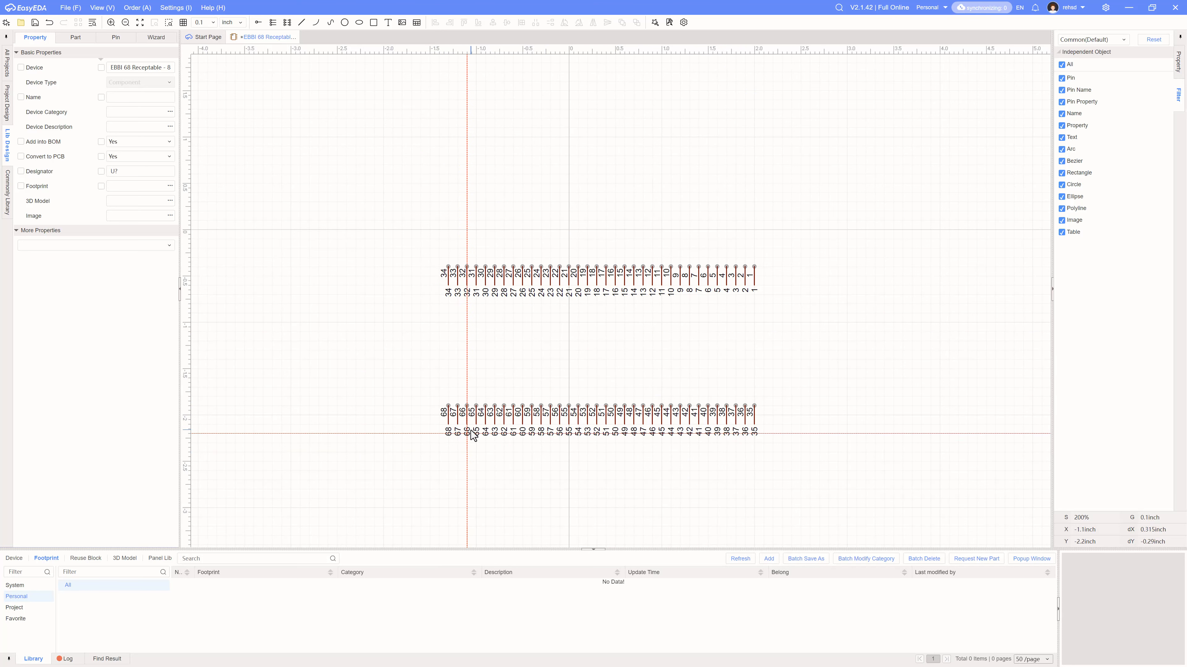
Step: Move the row of pins 35 to 68 up closer to the upper row and flip it vertically so its pins point downward
{"action": "left_click_drag", "start_coordinate": [652, 440], "coordinate": [779, 442]}
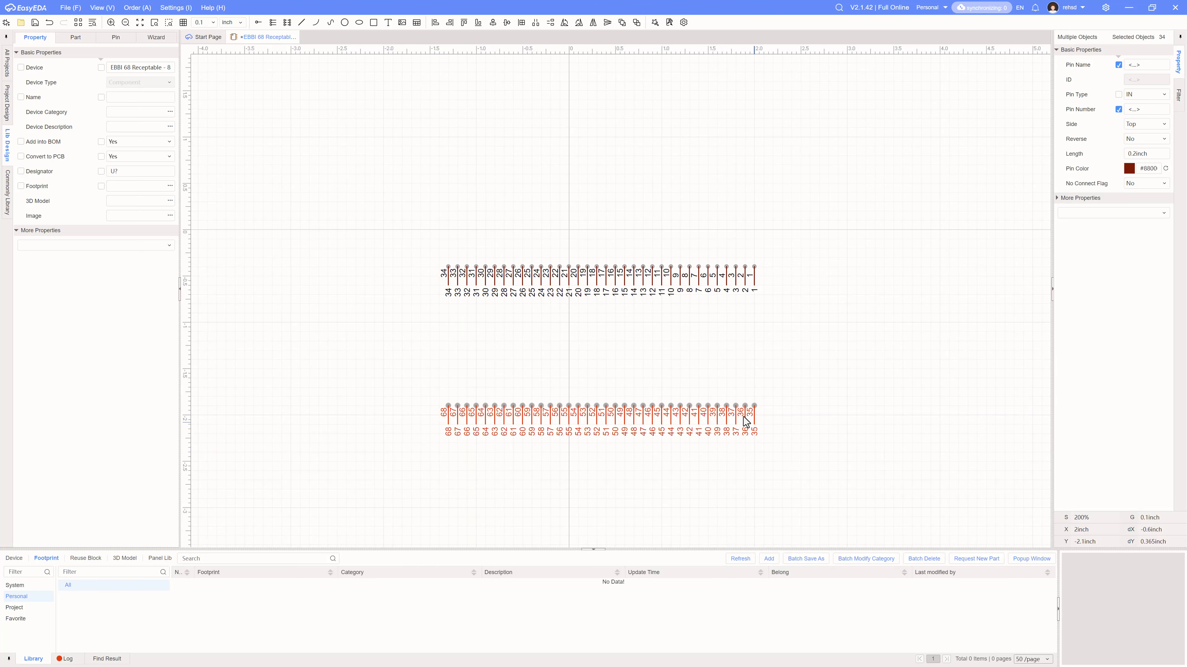
{"action": "left_click_drag", "start_coordinate": [734, 405], "coordinate": [734, 339]}
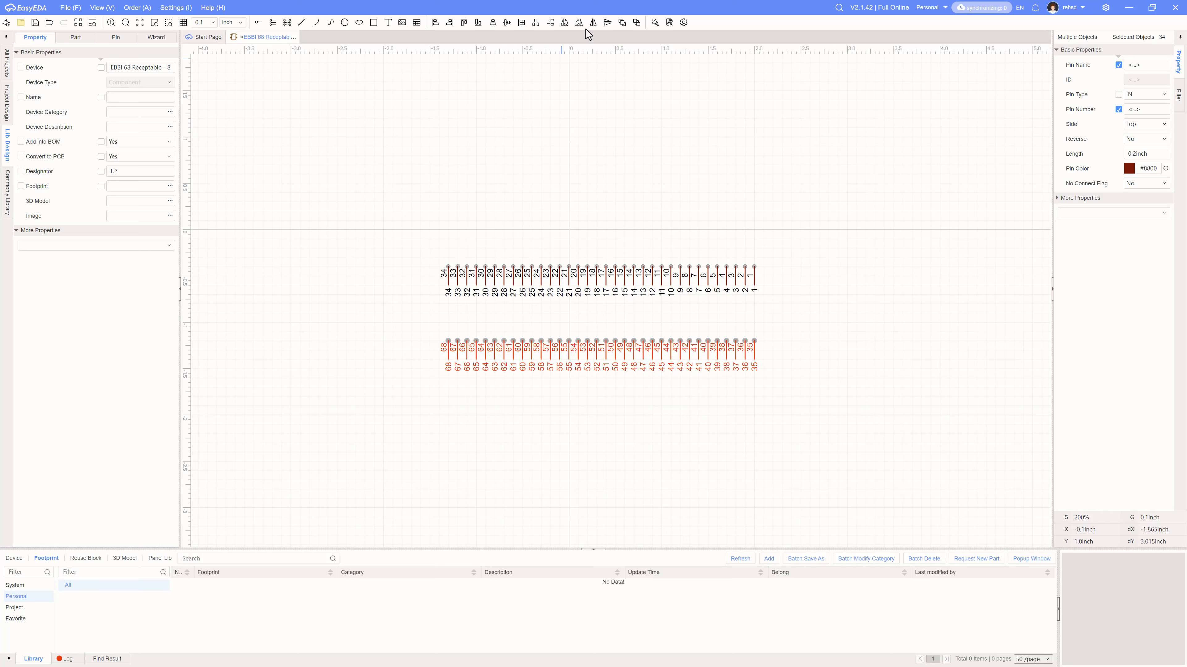
{"action": "left_click", "coordinate": [607, 24]}
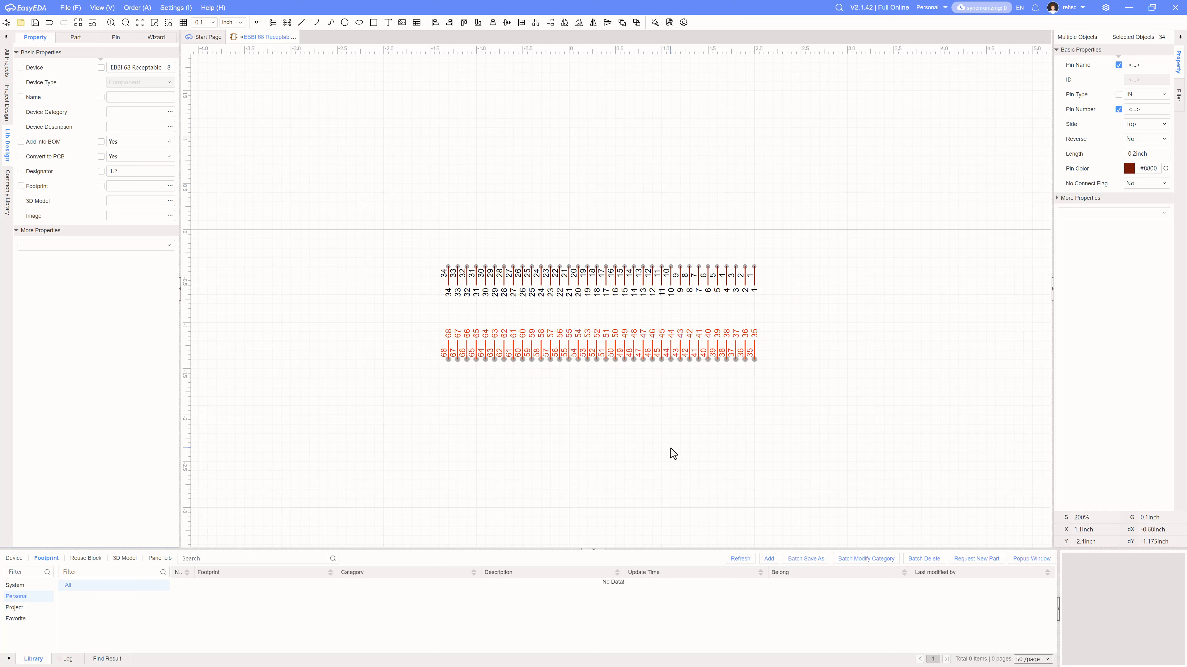
{"action": "left_click", "coordinate": [308, 257]}
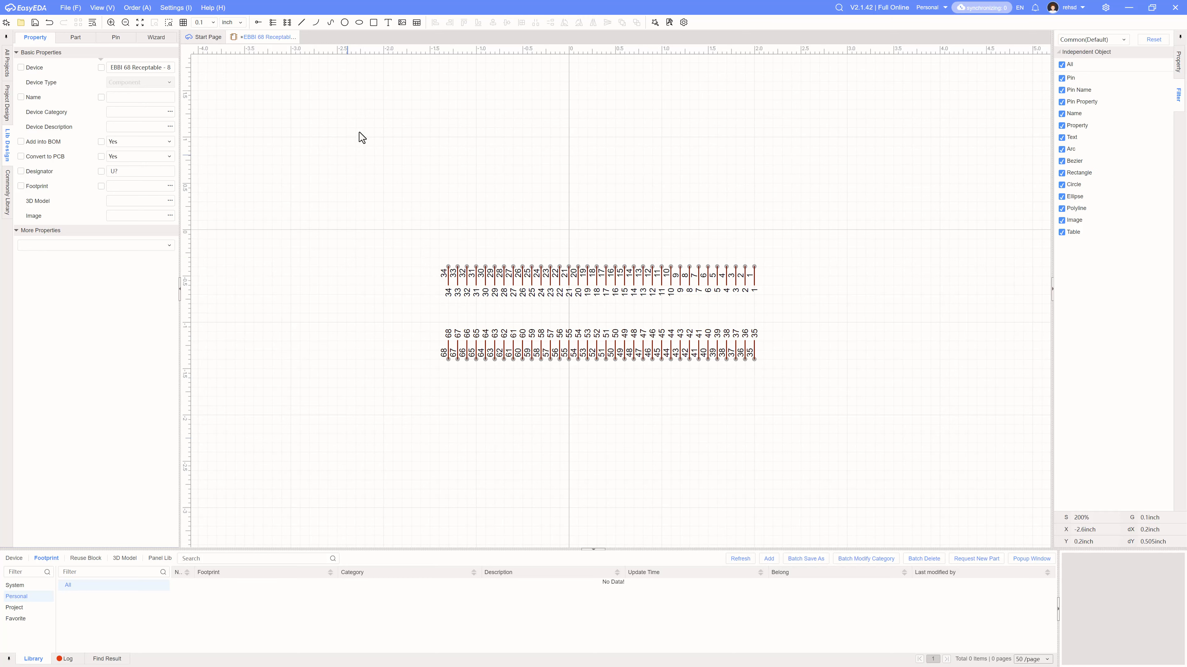
Step: Draw a rectangular symbol body about 3.5 by 0.6 inch joining the inner ends of both pin rows
{"action": "left_click", "coordinate": [373, 23]}
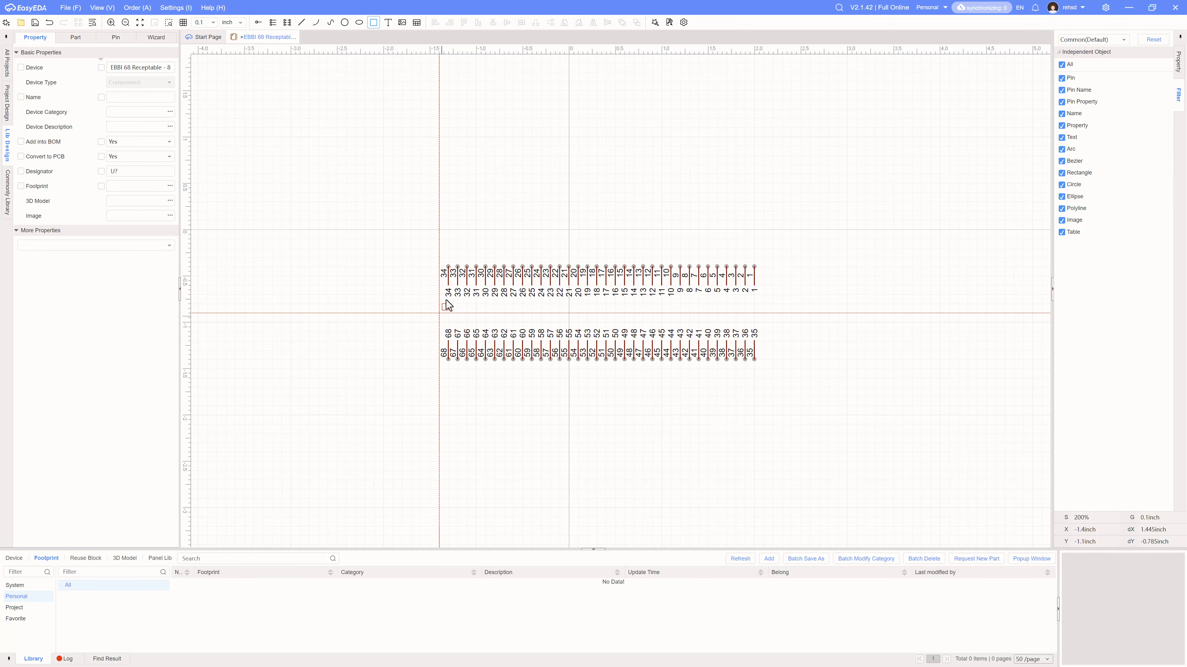
{"action": "left_click", "coordinate": [432, 289]}
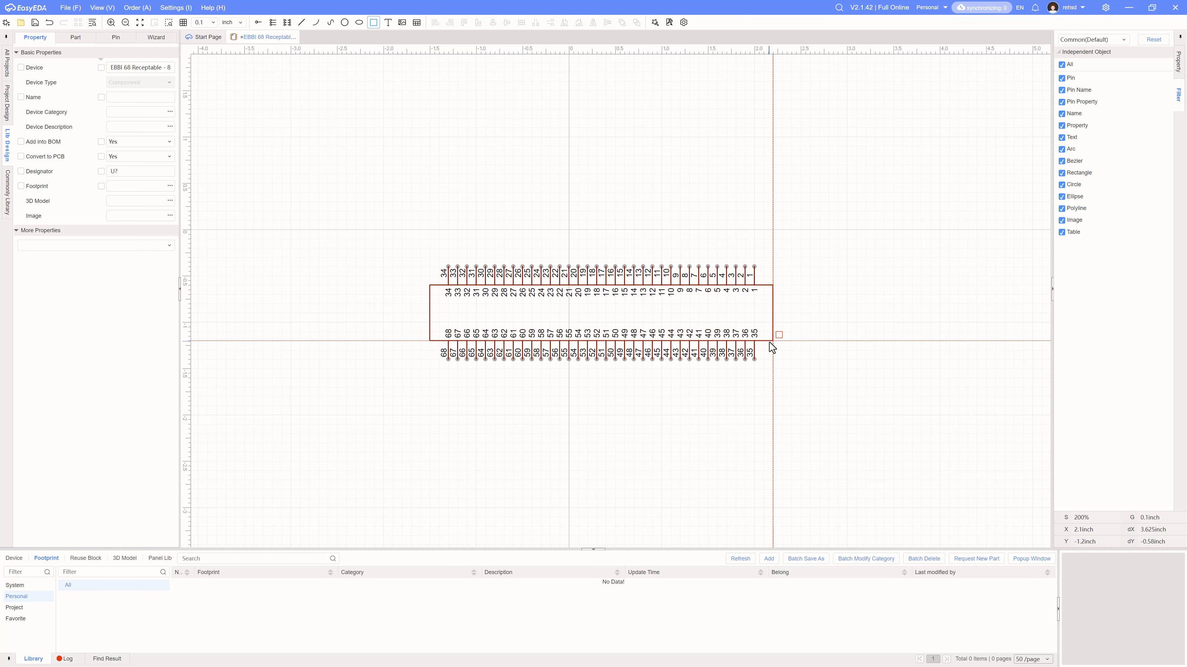
{"action": "left_click", "coordinate": [766, 342]}
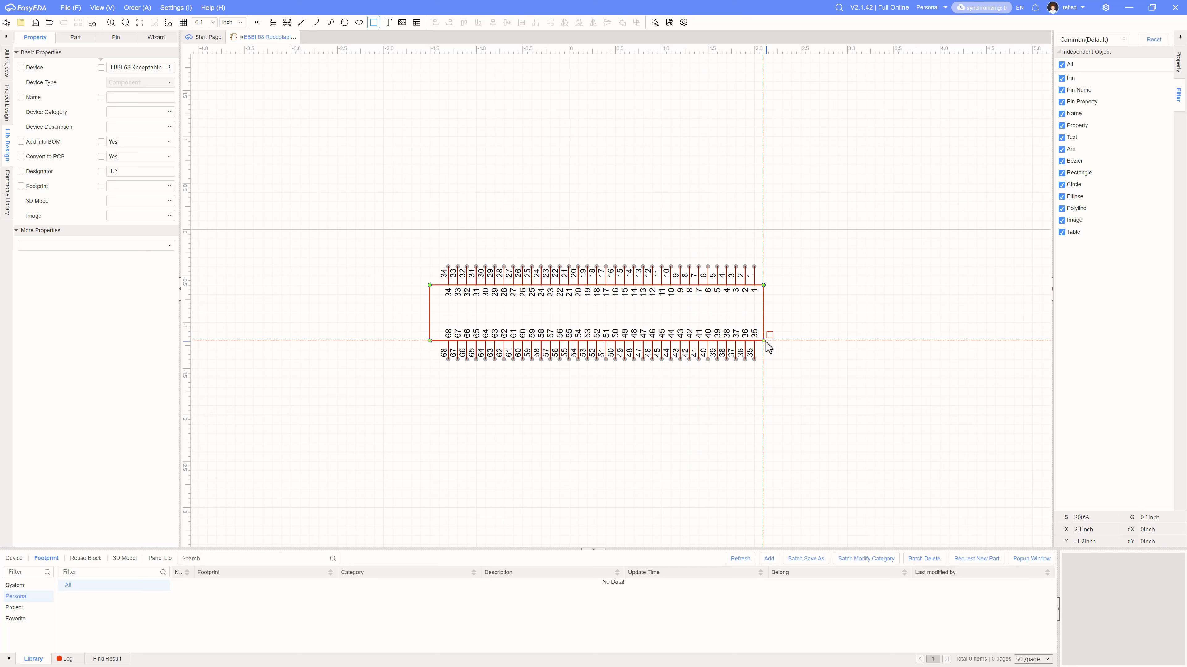
{"action": "key", "text": "Escape"}
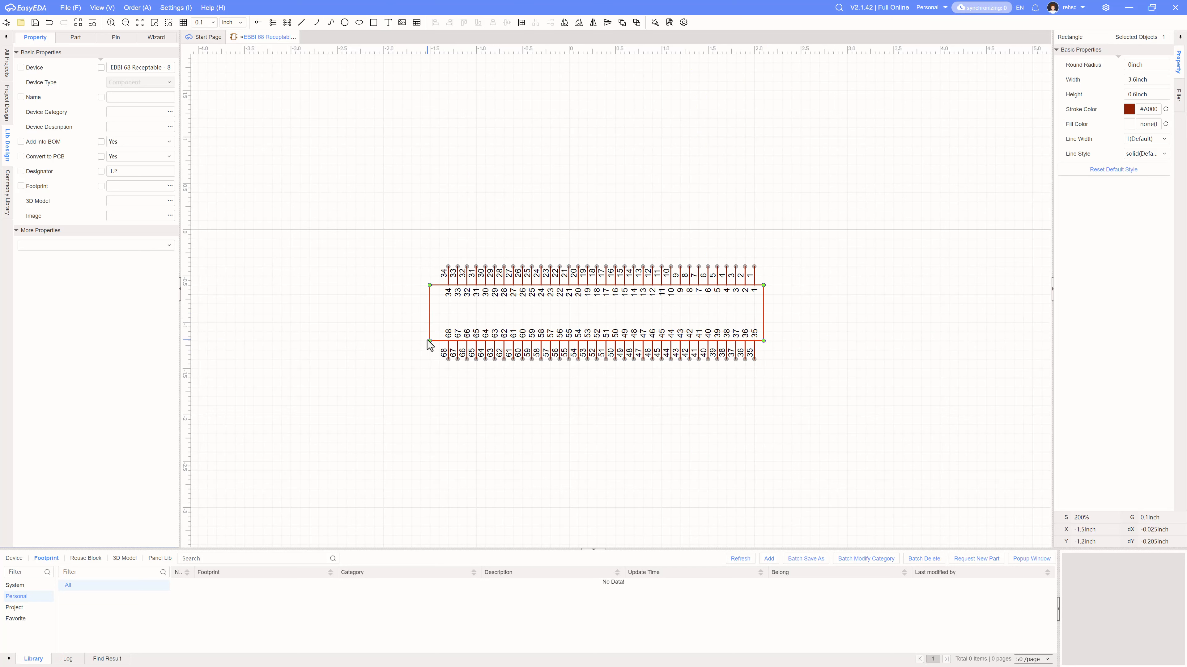
{"action": "left_click_drag", "start_coordinate": [430, 341], "coordinate": [438, 342]}
{"action": "left_click", "coordinate": [628, 453]}
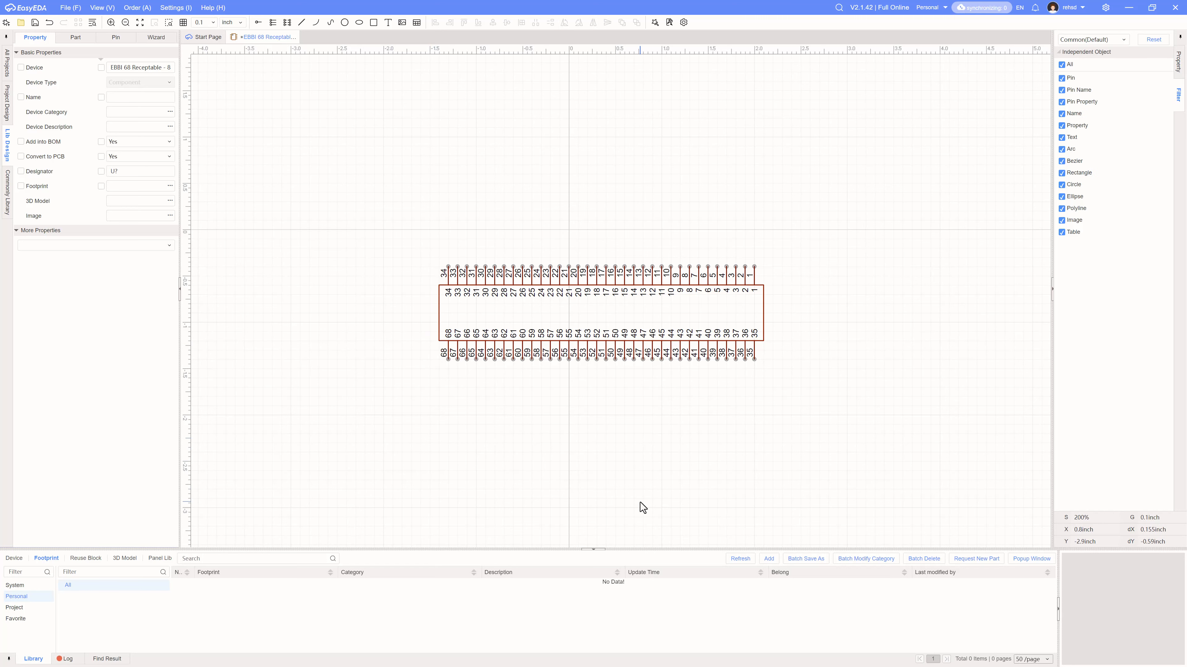
Step: Try rotating the whole symbol in quarter turns through a full circle back to its horizontal orientation
{"action": "left_click_drag", "start_coordinate": [391, 257], "coordinate": [884, 405]}
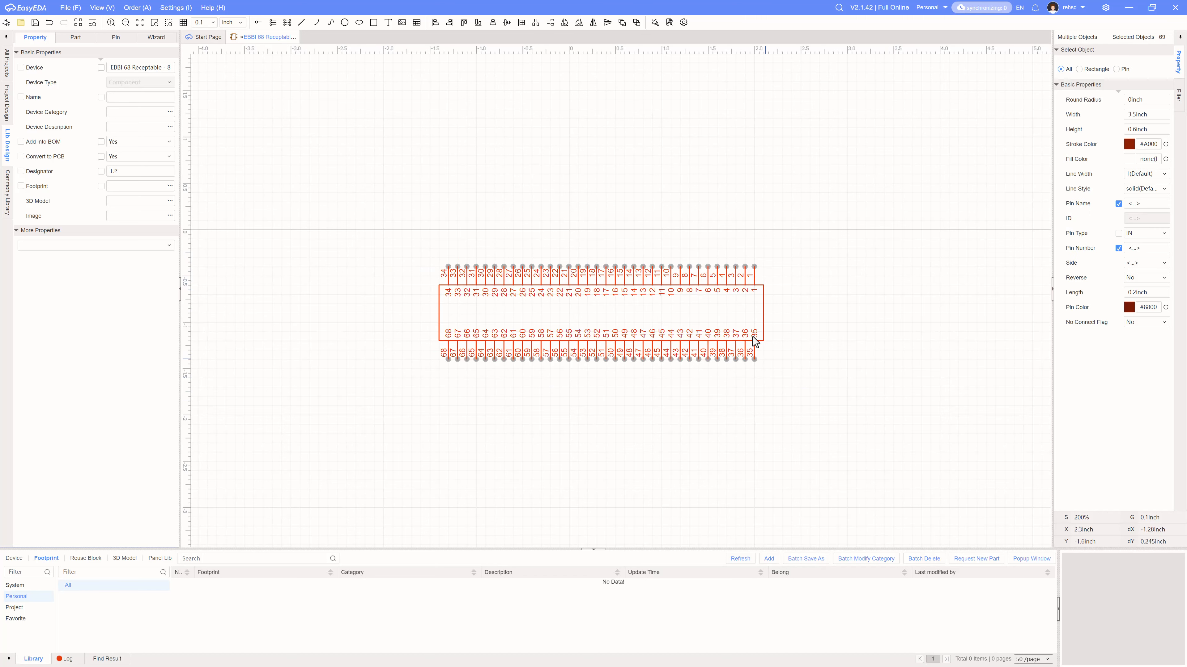
{"action": "left_click", "coordinate": [581, 26]}
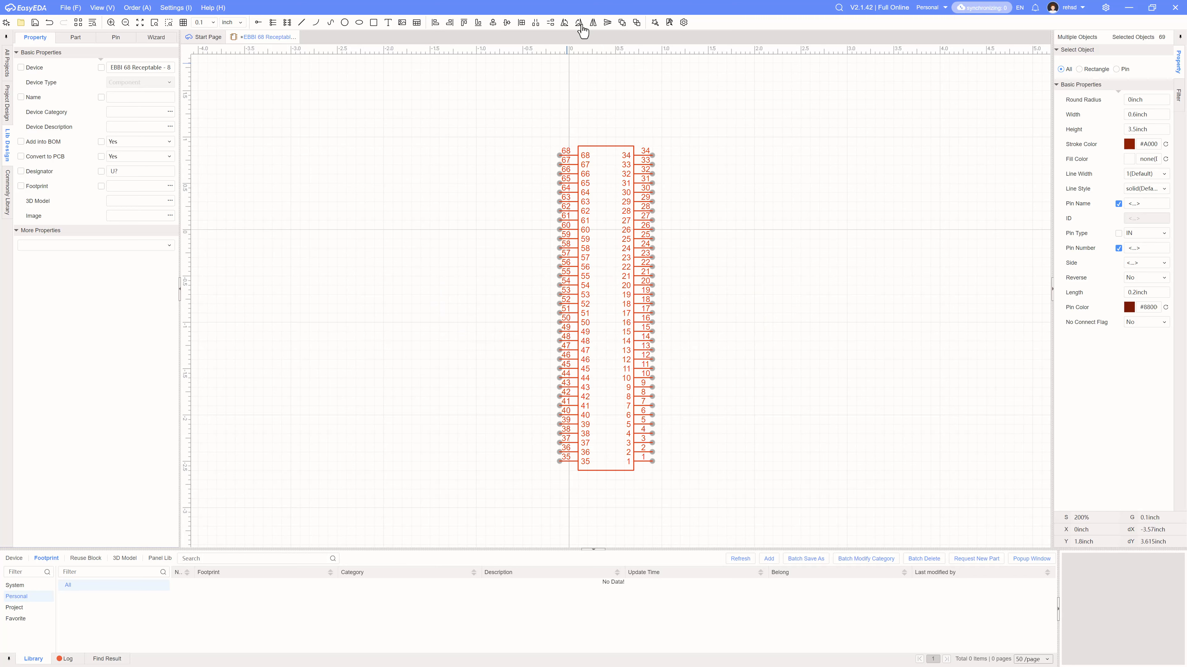
{"action": "left_click", "coordinate": [581, 27]}
{"action": "left_click", "coordinate": [580, 26]}
{"action": "left_click", "coordinate": [580, 26]}
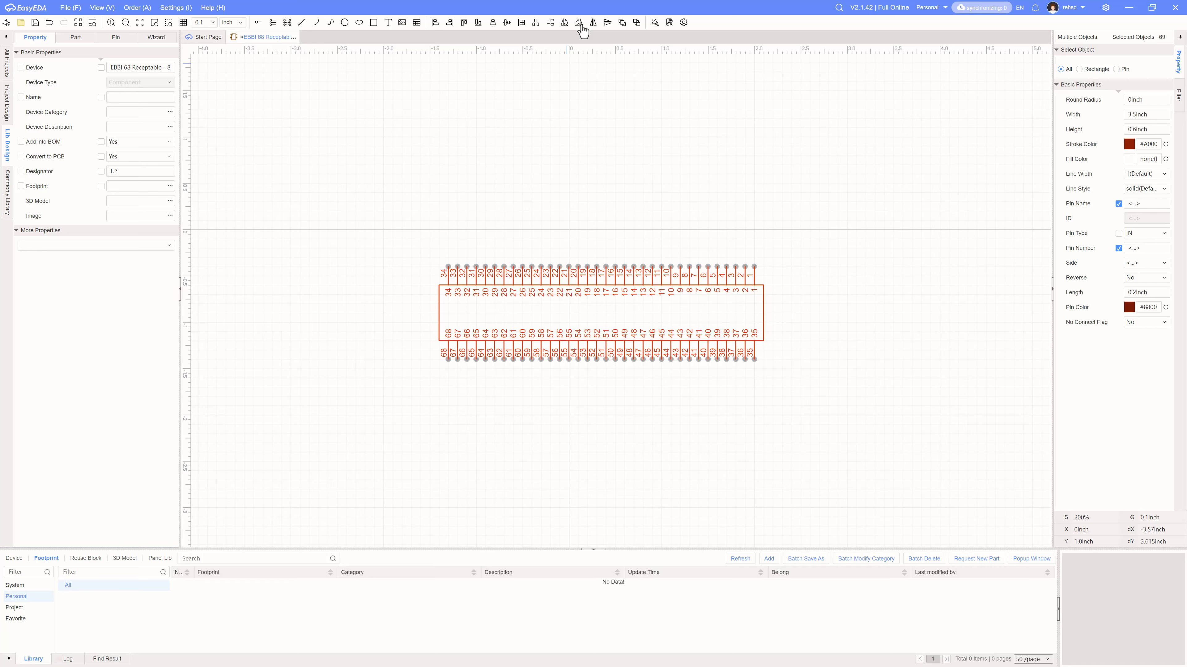
{"action": "left_click", "coordinate": [662, 435]}
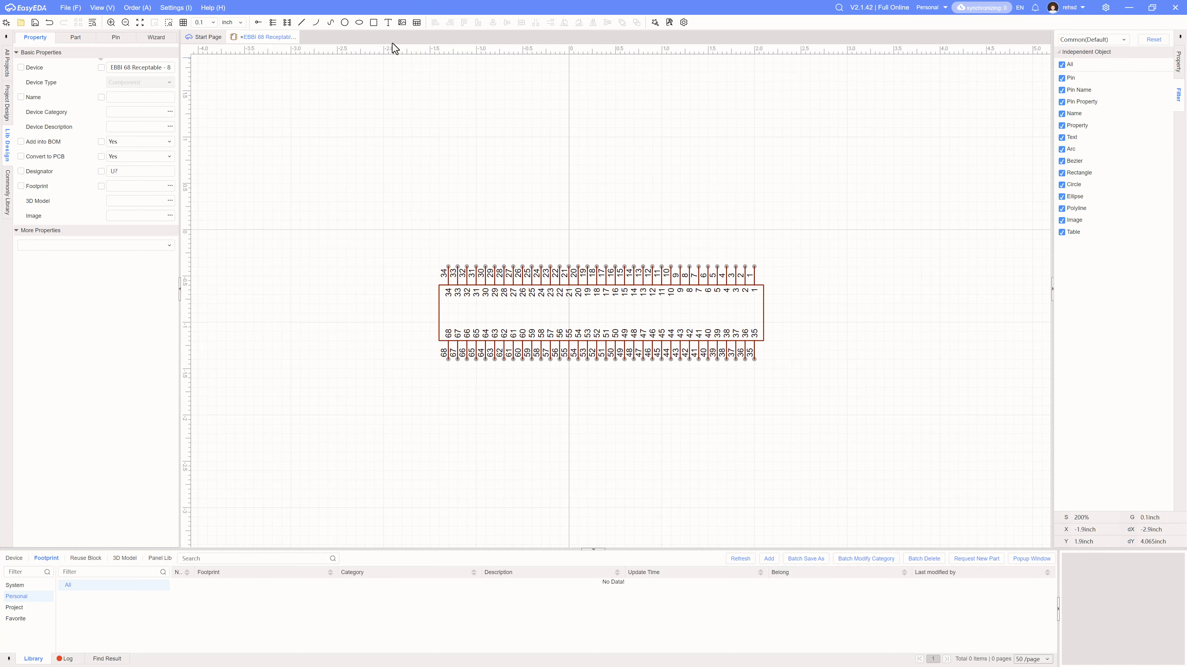
Step: Place the text "EBBI 68 Plug - 875378812" inside the symbol body, save, and nudge the text toward the body's centre
{"action": "left_click", "coordinate": [387, 22]}
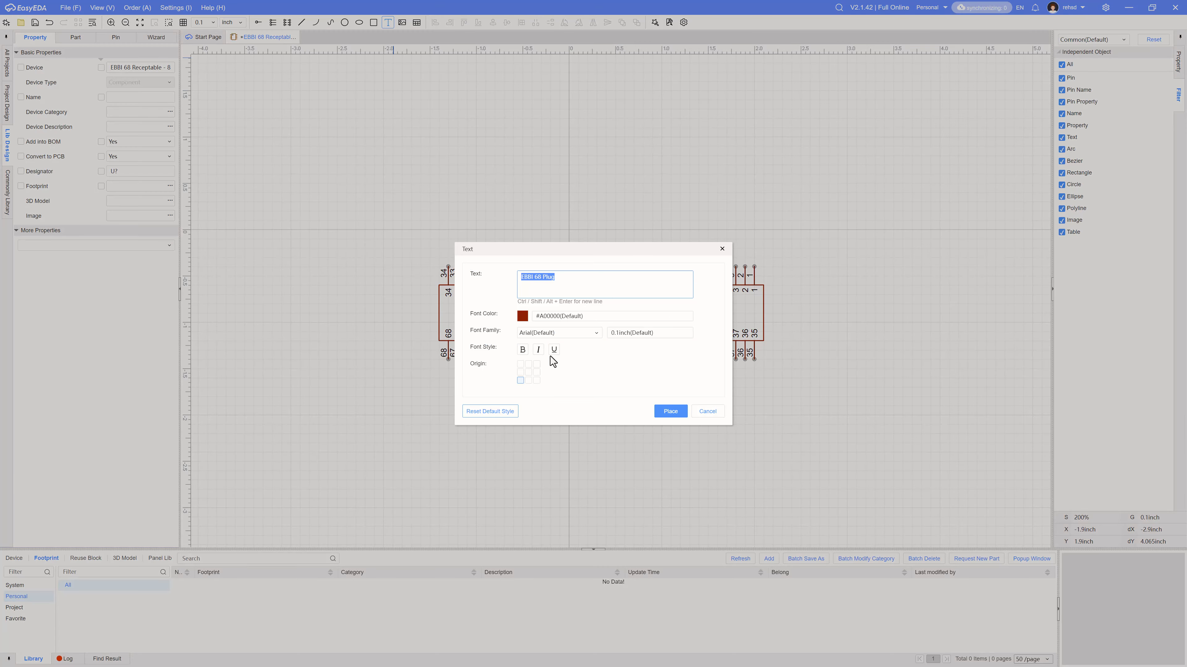
{"action": "left_click", "coordinate": [569, 282]}
{"action": "left_click", "coordinate": [670, 413]}
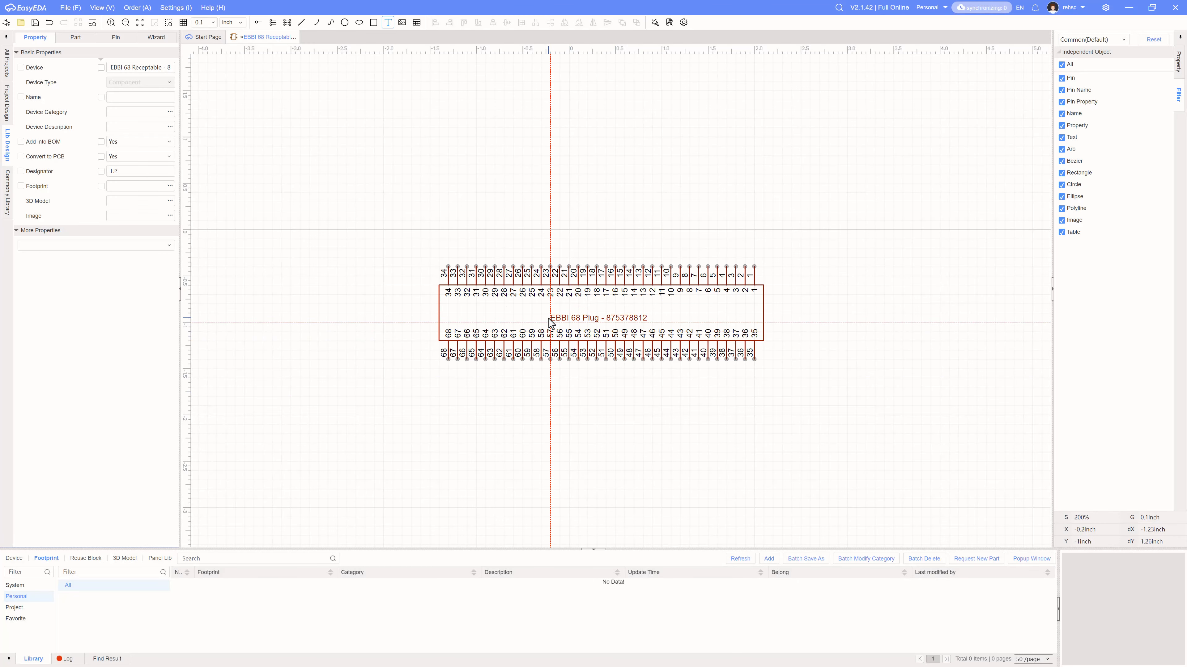
{"action": "left_click", "coordinate": [565, 321]}
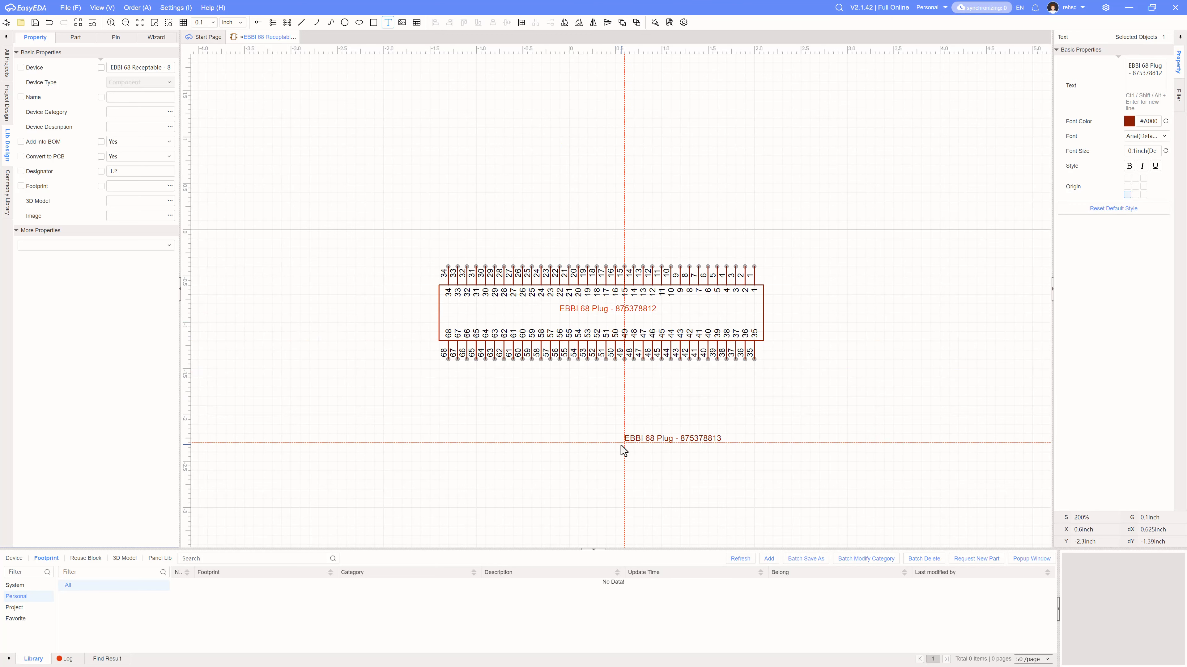
{"action": "key", "text": "Escape"}
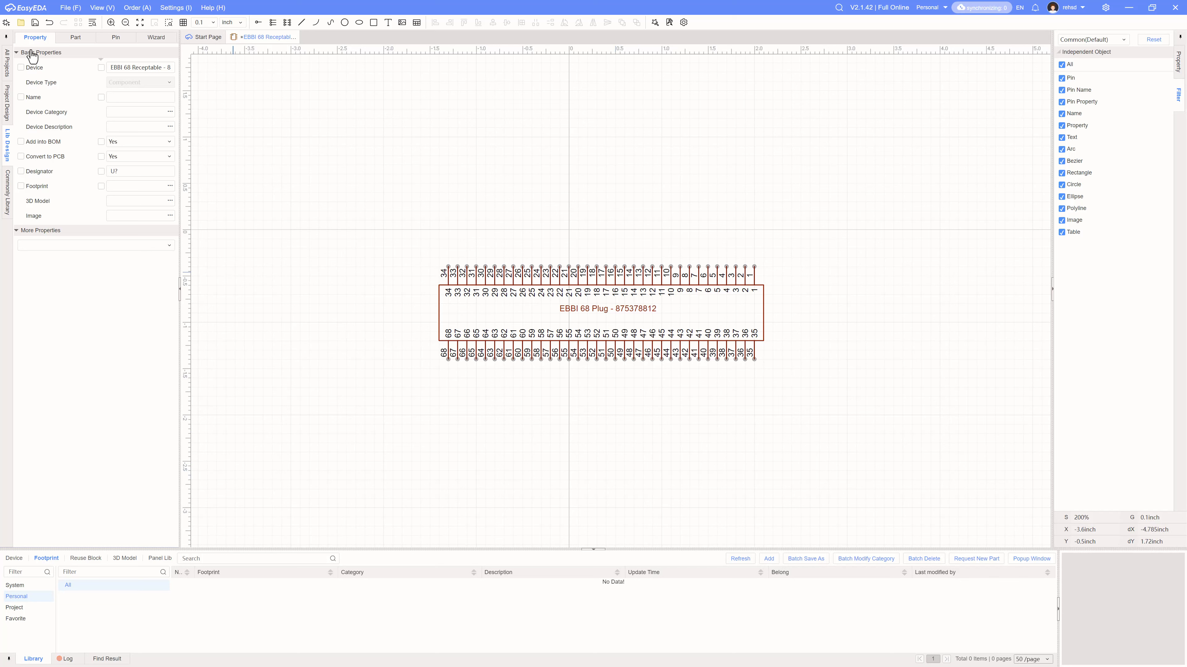
{"action": "left_click", "coordinate": [35, 25]}
{"action": "left_click_drag", "start_coordinate": [630, 308], "coordinate": [627, 309]}
Step: Move the whole symbol, including its pins, body and text, so it is centred on the canvas origin, and save it
{"action": "left_click", "coordinate": [339, 236]}
{"action": "mouse_move", "coordinate": [788, 383]}
{"action": "left_mouse_down"}
{"action": "mouse_move", "coordinate": [397, 256]}
{"action": "mouse_move", "coordinate": [787, 402]}
{"action": "left_mouse_up"}
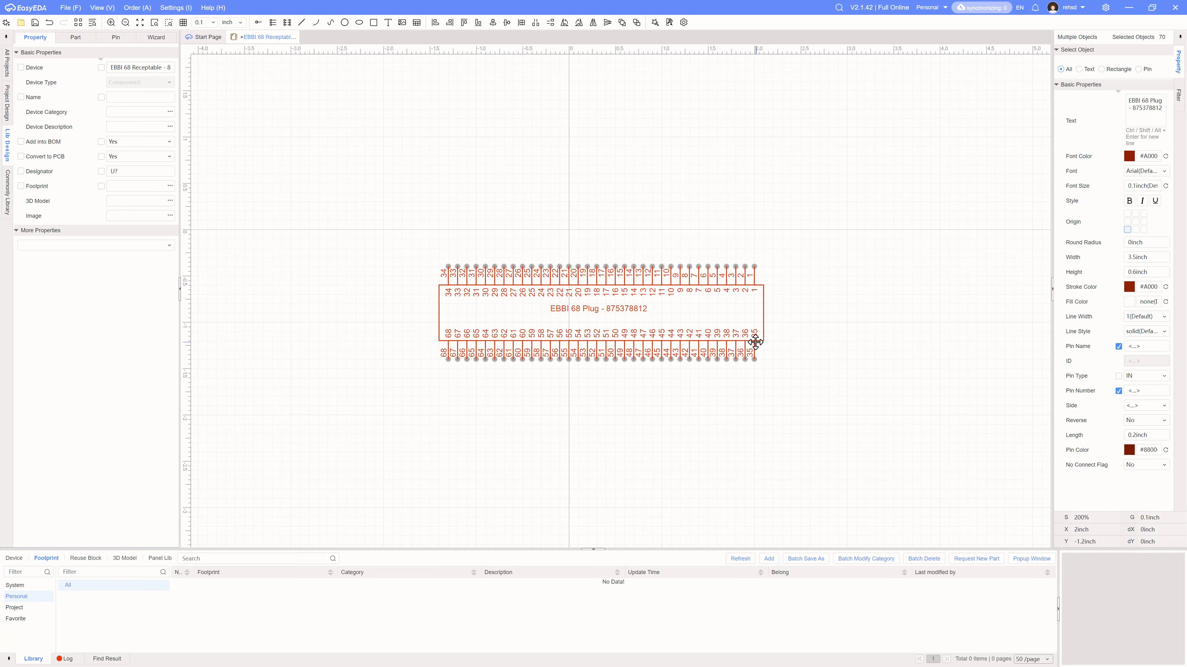
{"action": "left_click_drag", "start_coordinate": [755, 341], "coordinate": [730, 257]}
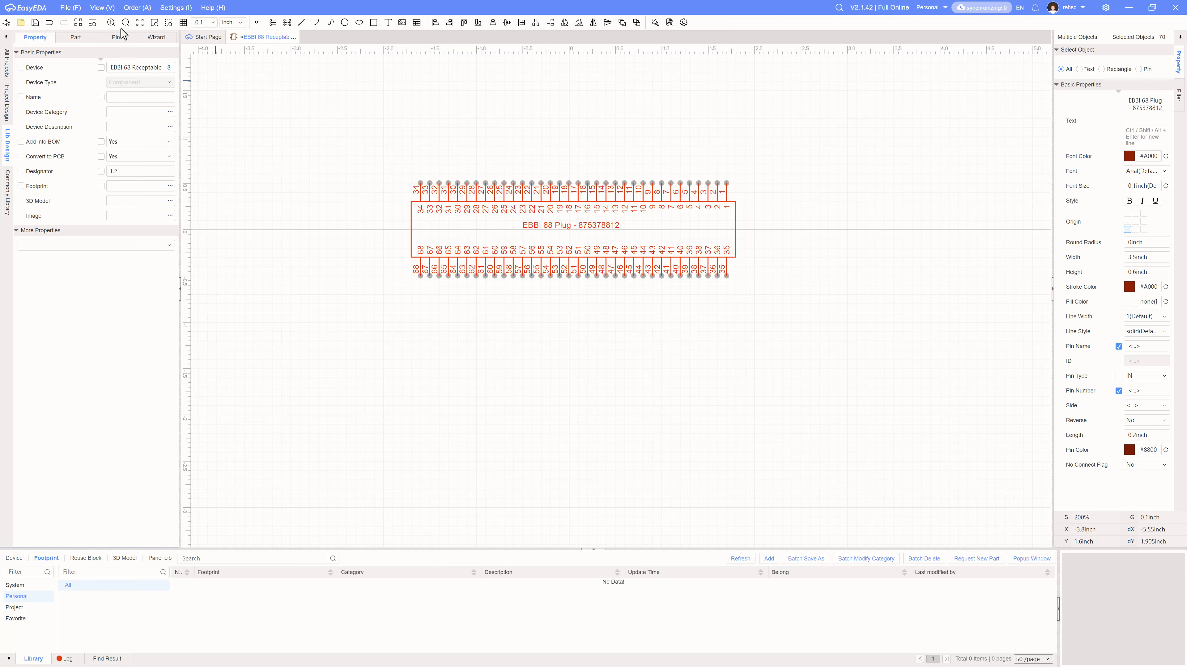
{"action": "left_click", "coordinate": [35, 22]}
{"action": "left_click", "coordinate": [229, 438]}
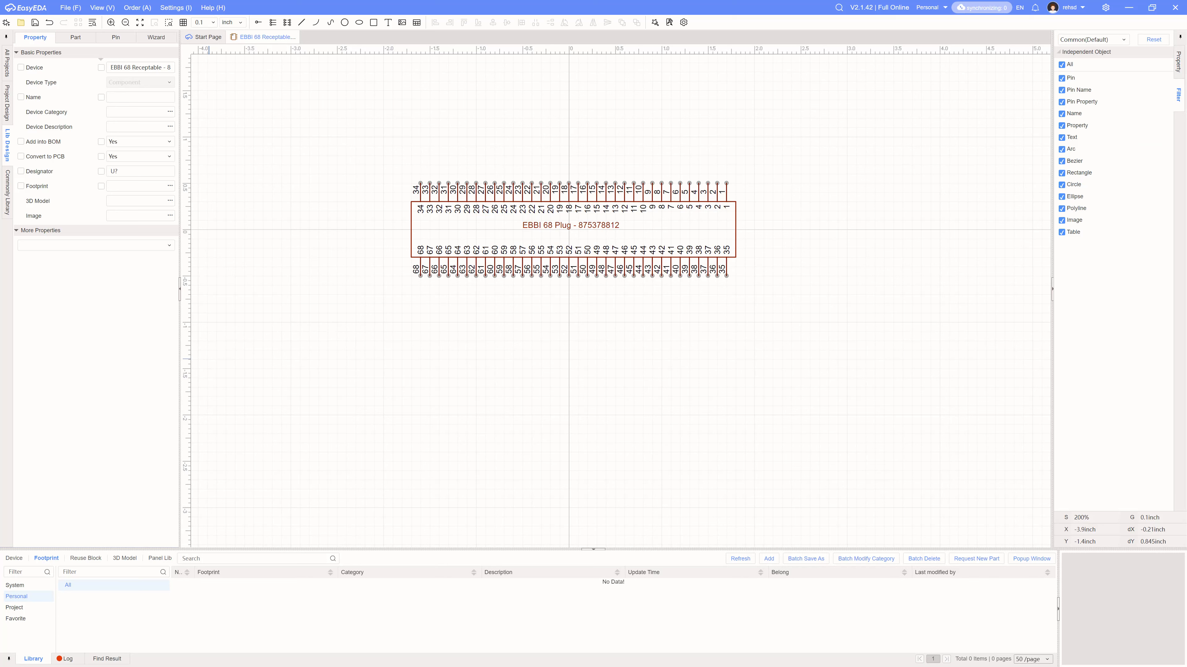
Step: Create and save a new personal footprint named "EBBI 68 Plug - 875378812"
{"action": "left_click", "coordinate": [70, 8]}
{"action": "mouse_move", "coordinate": [75, 22]}
{"action": "left_click", "coordinate": [198, 49]}
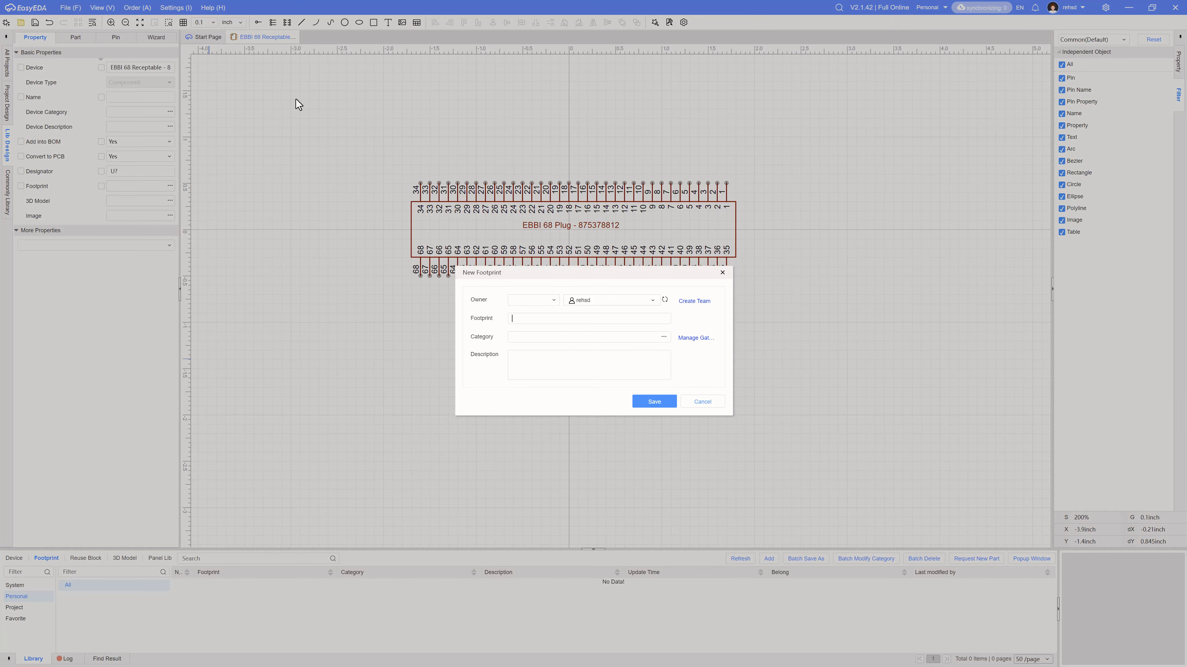
{"action": "type", "text": "EBBI 68 Plug - 875378812"}
{"action": "left_click", "coordinate": [656, 405]}
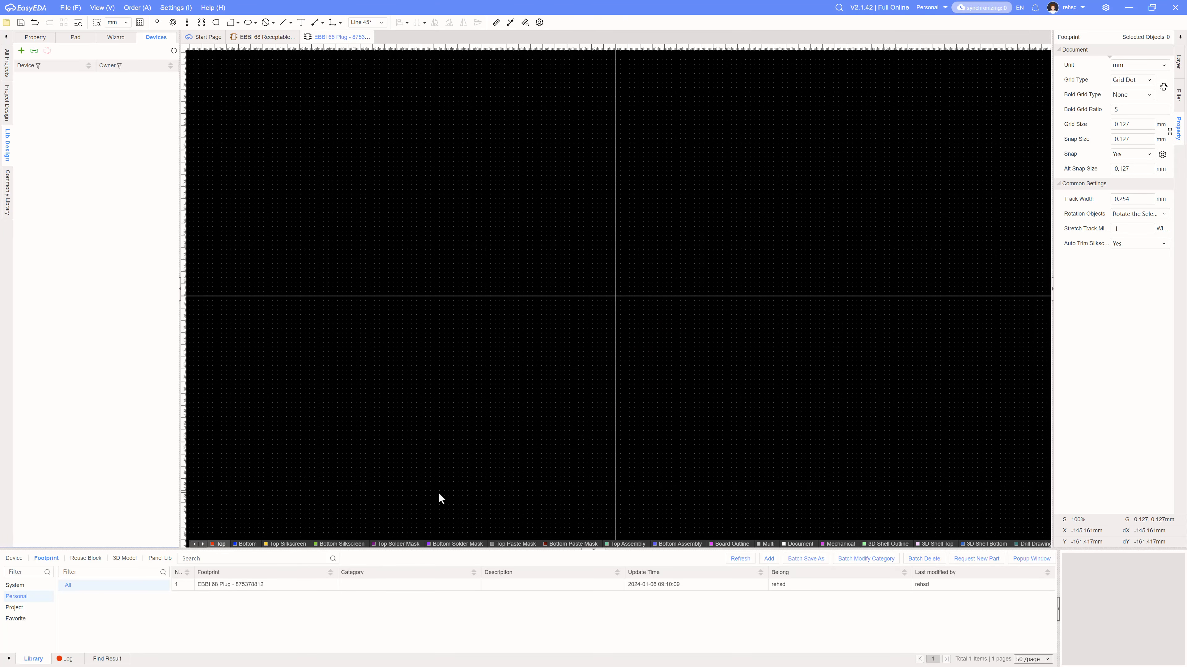
{"action": "left_click", "coordinate": [71, 8]}
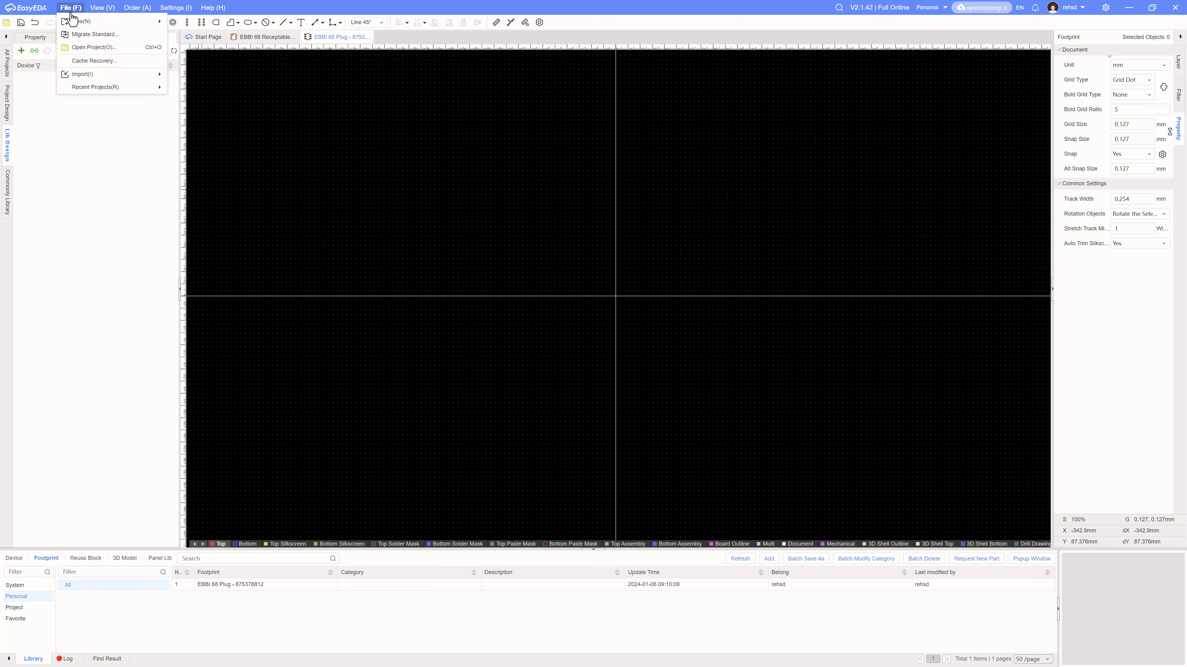
{"action": "mouse_move", "coordinate": [82, 24]}
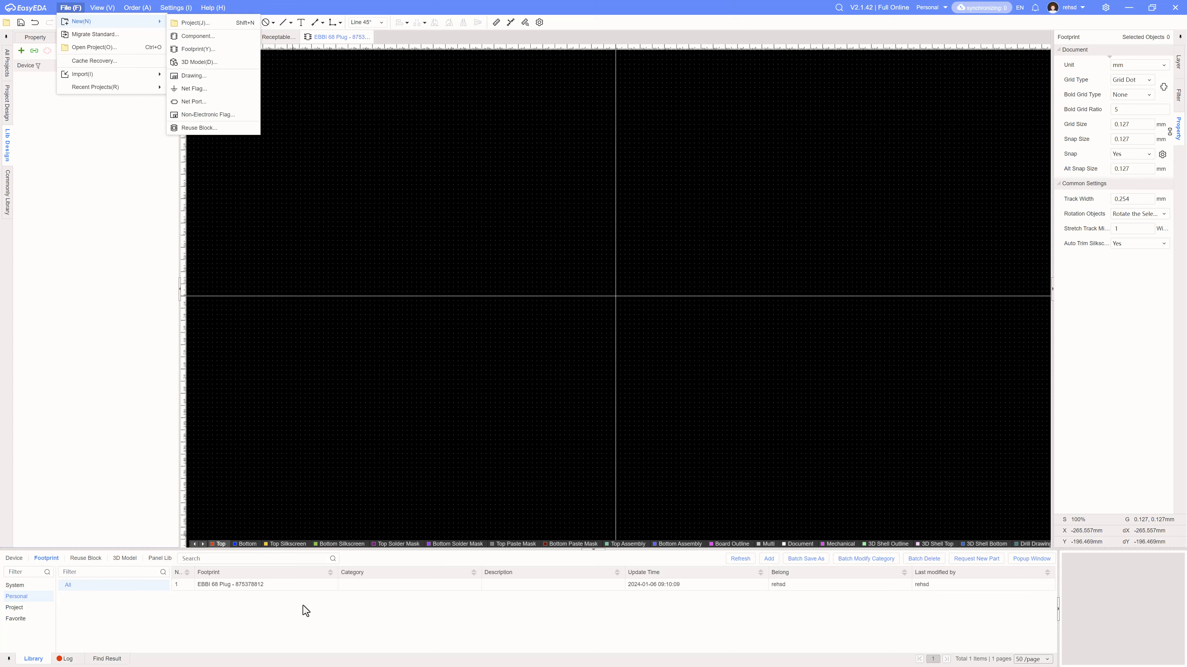
{"action": "left_click", "coordinate": [304, 629]}
{"action": "left_click", "coordinate": [263, 37]}
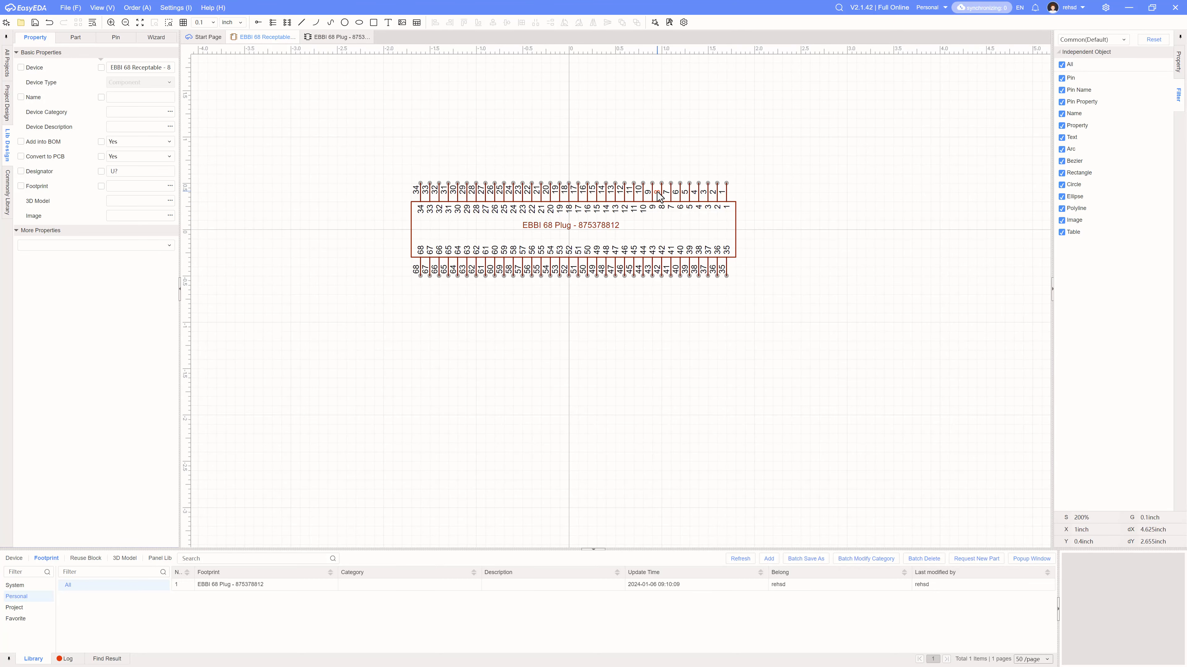
{"action": "left_click", "coordinate": [334, 40]}
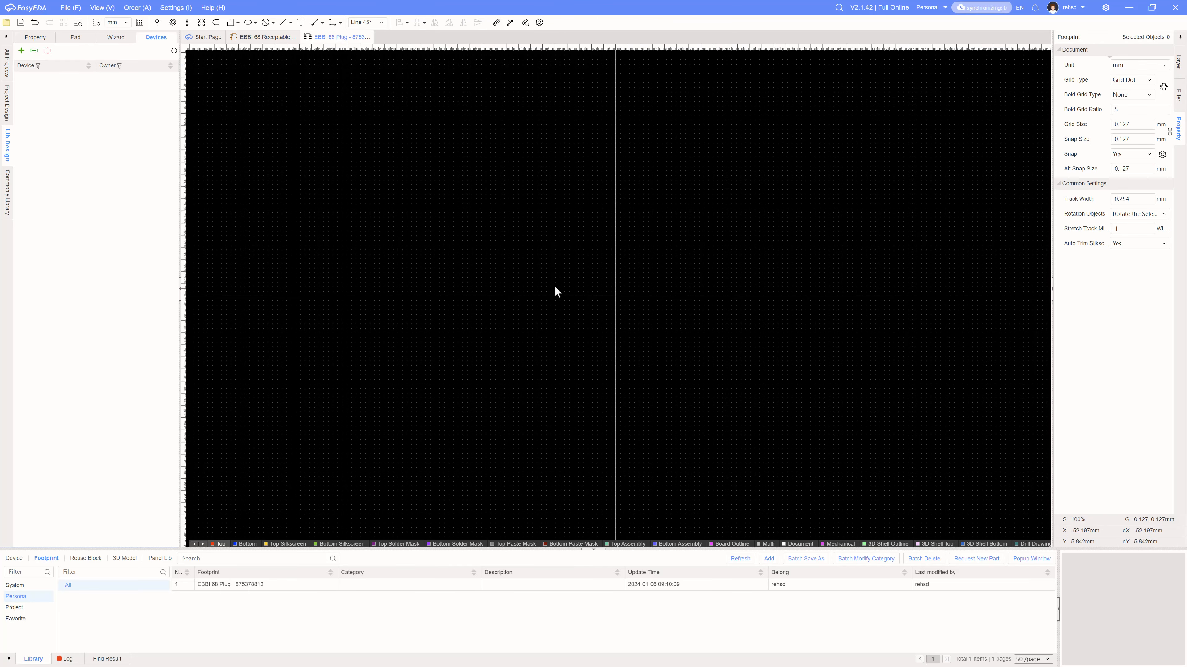
Step: Check the hole spacing in the EBBI 68 Plug datasheet's recommended PC board layout in Nitro PDF Pro and return to the empty footprint
{"action": "scroll", "coordinate": [593, 301], "scroll_direction": "up", "scroll_amount": 3}
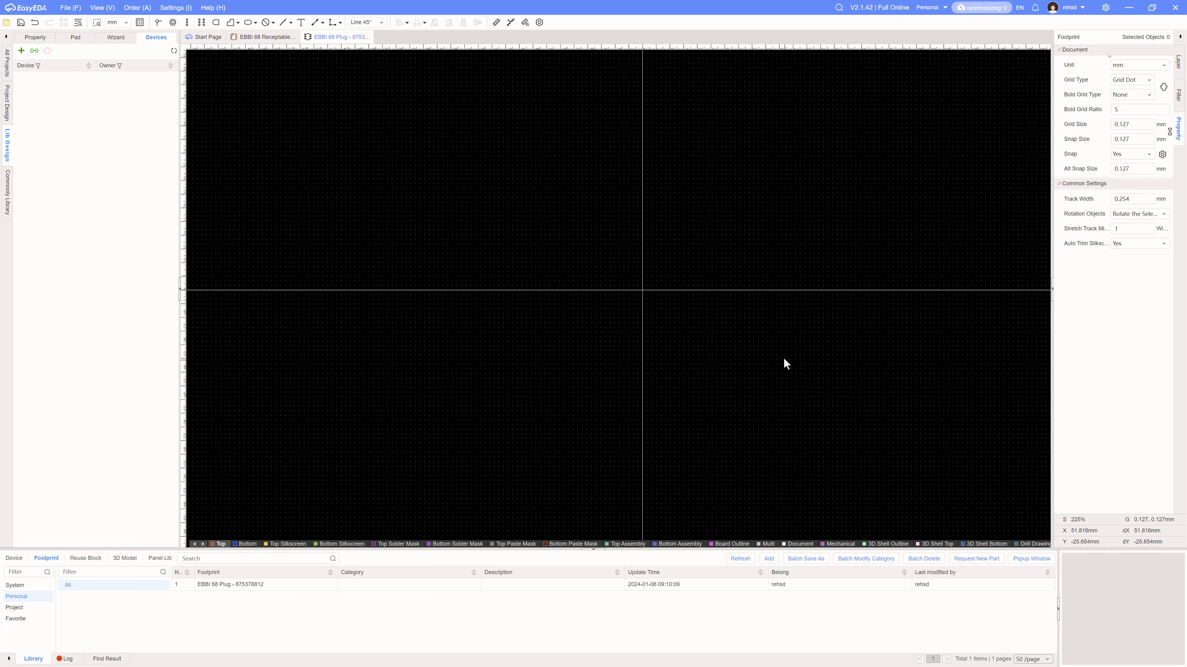
{"action": "key", "text": "alt+Tab"}
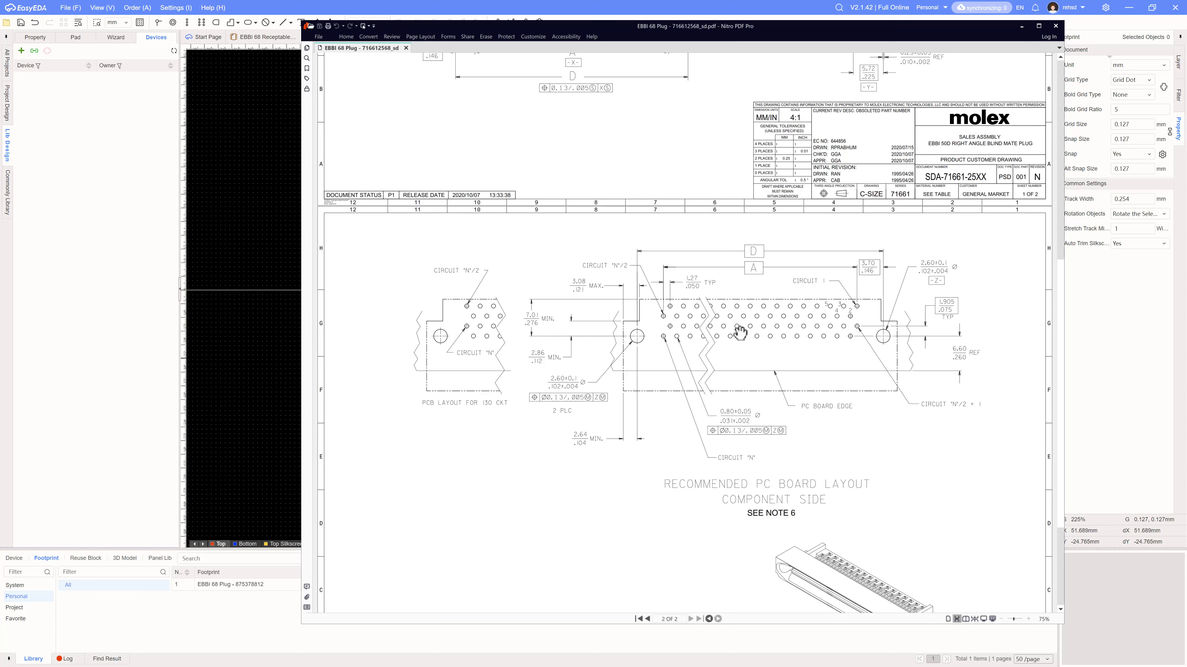
{"action": "key", "text": "alt+Tab"}
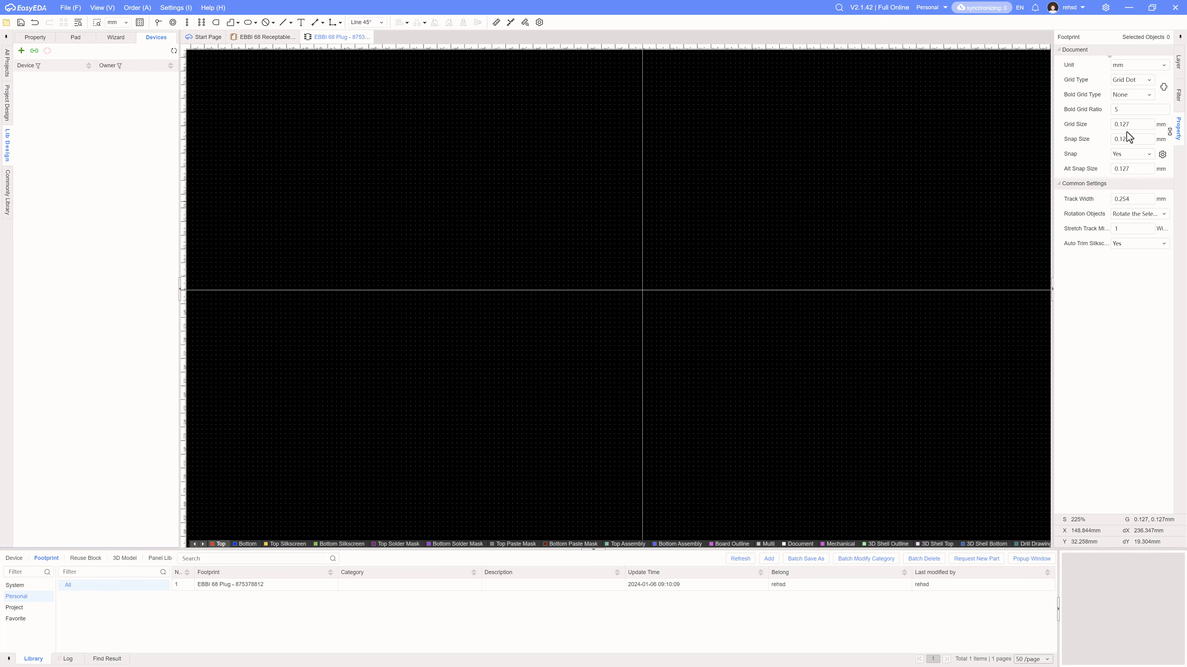
Step: Check the hole pitch and pad pattern in the datasheet's recommended PC board layout and return to the footprint
{"action": "key", "text": "alt+Tab"}
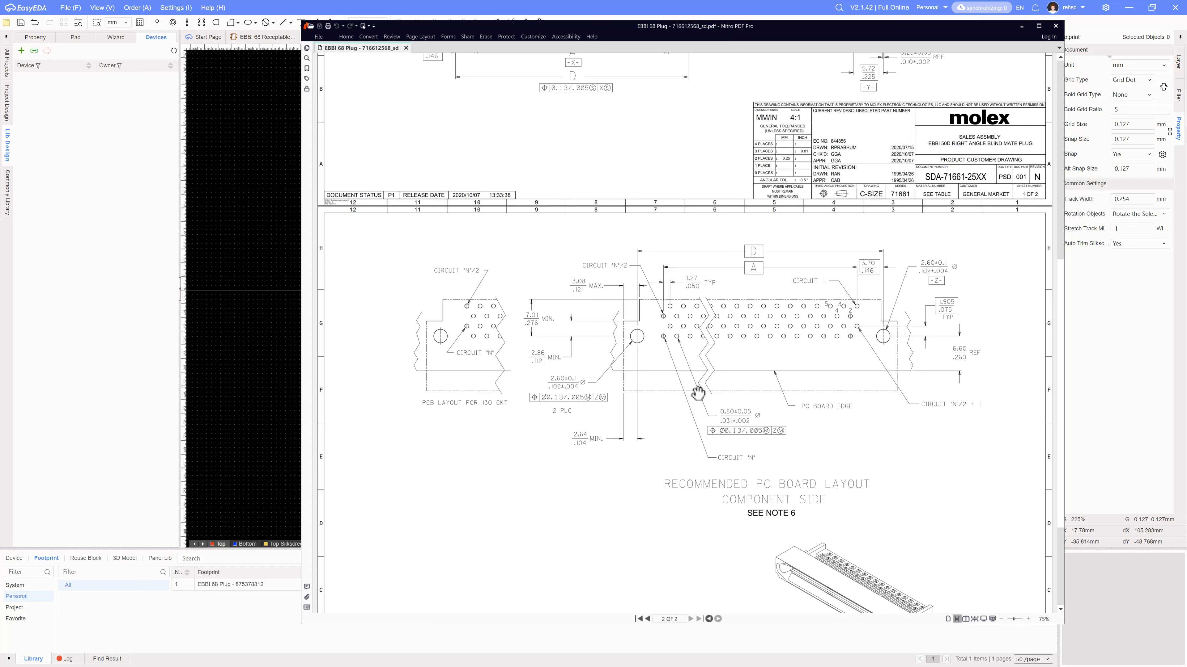
{"action": "key", "text": "alt+Tab"}
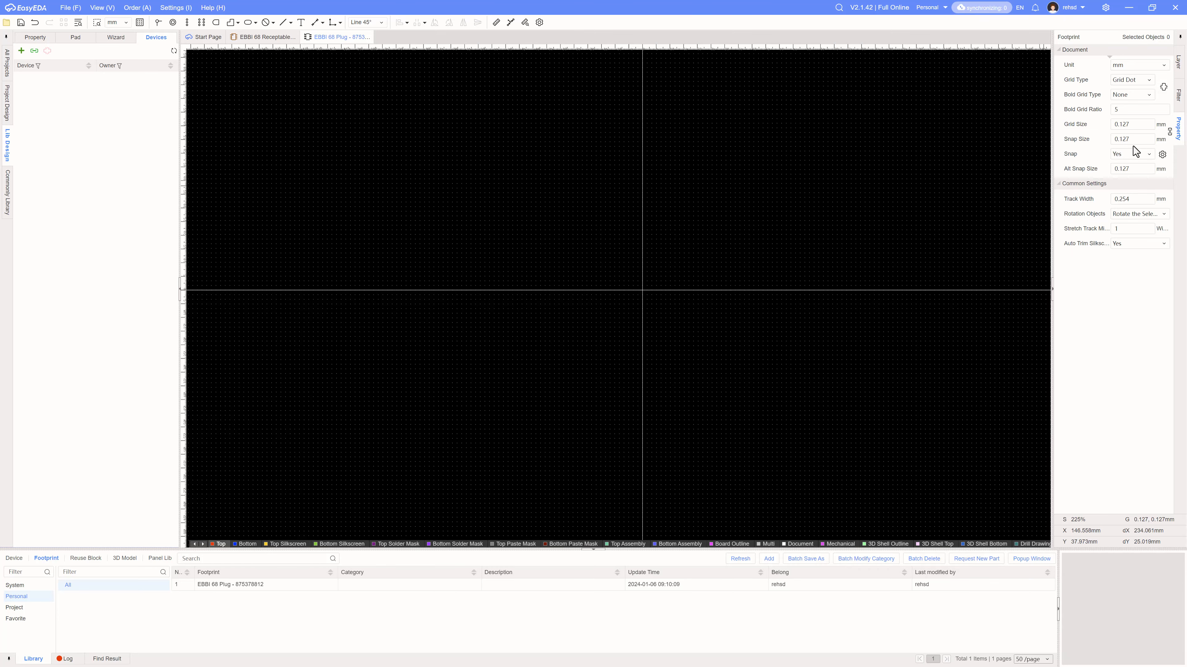
{"action": "double_click", "coordinate": [1132, 170]}
{"action": "left_click", "coordinate": [727, 395]}
{"action": "key", "text": "alt+Tab"}
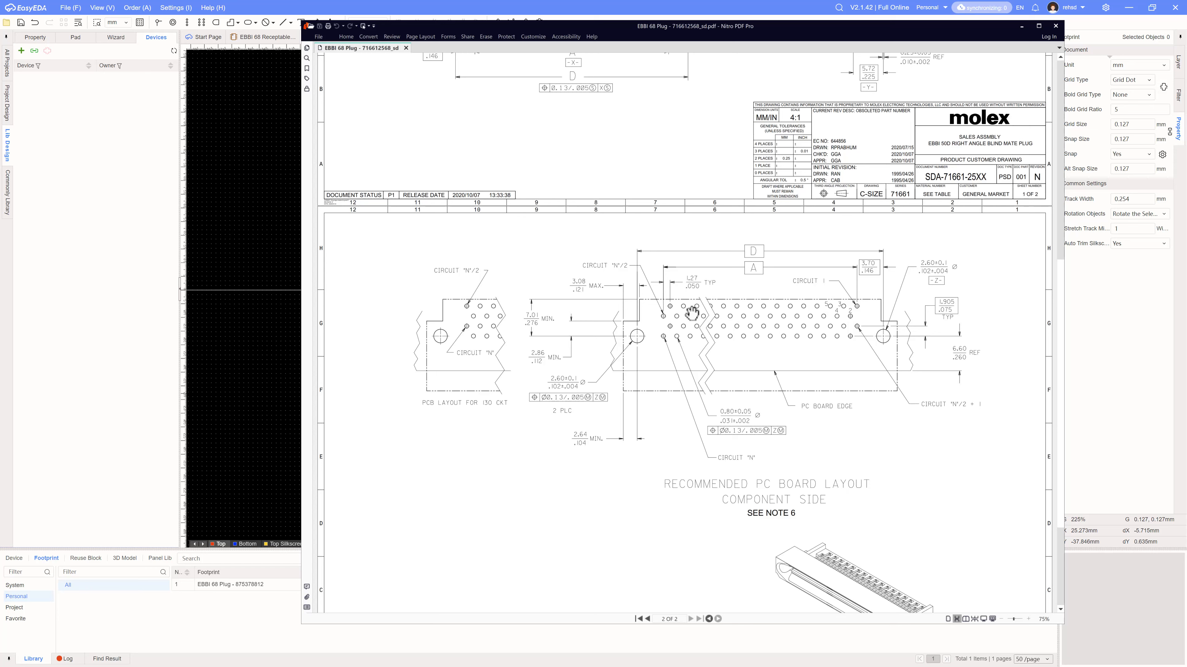
{"action": "key", "text": "alt+Tab"}
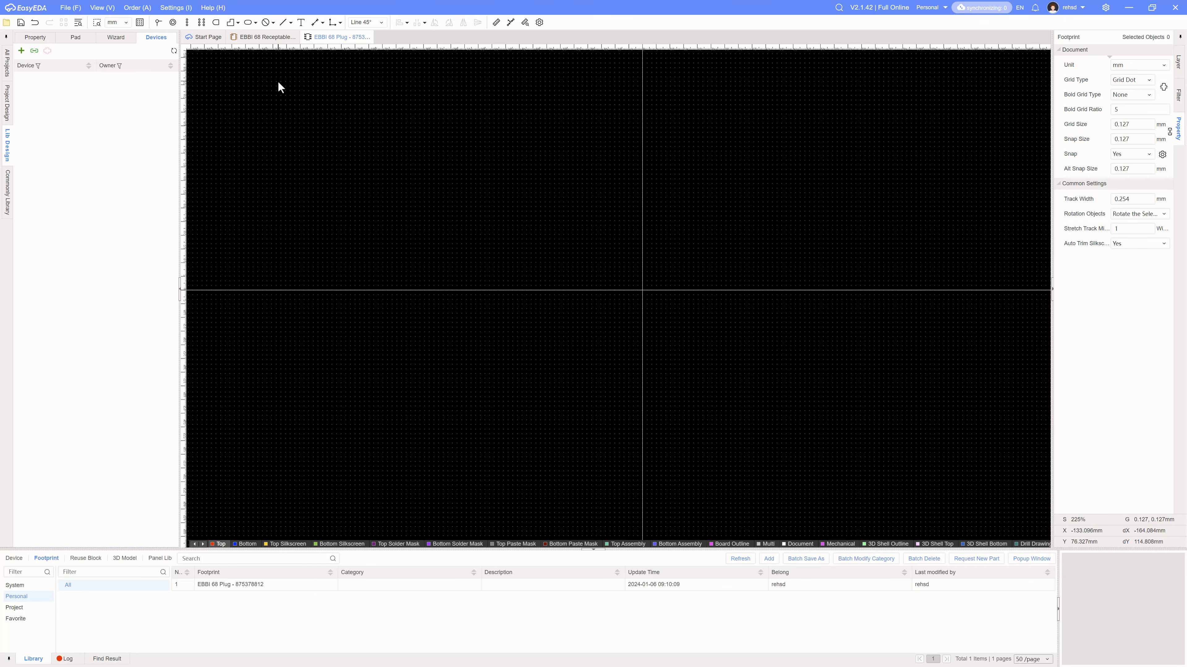
Step: Place one round multi-layer pad numbered 1 near the canvas origin, at about X 2.667 mm, Y 1.524 mm
{"action": "left_click", "coordinate": [172, 24]}
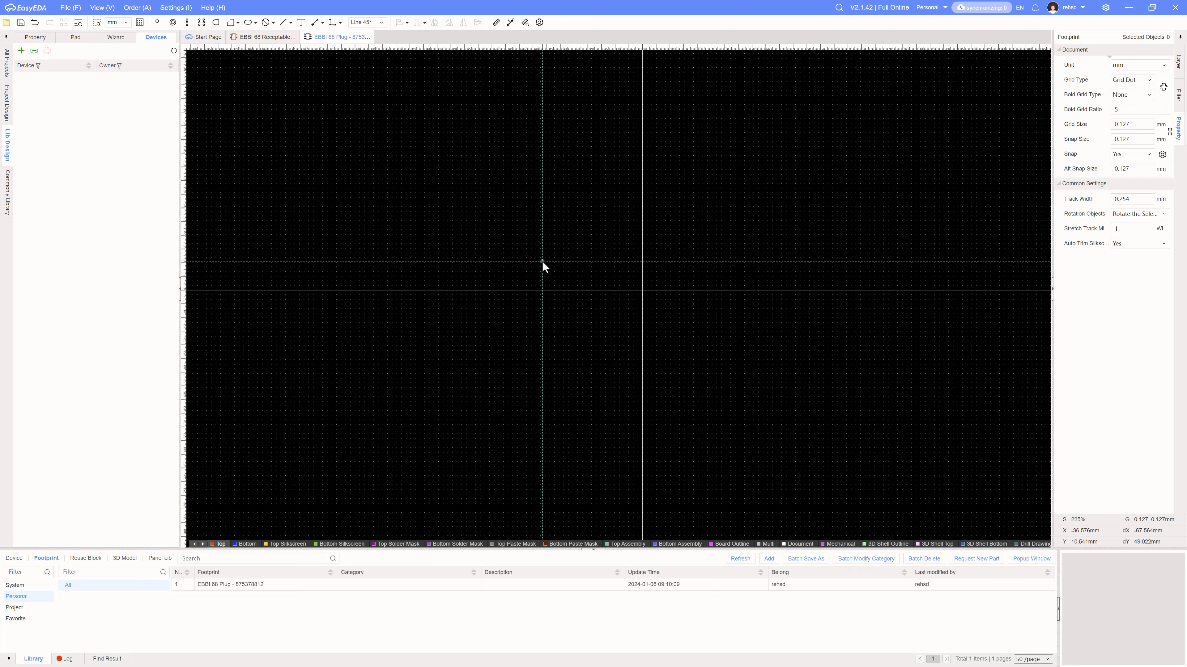
{"action": "scroll", "coordinate": [626, 286], "scroll_direction": "up", "scroll_amount": 8}
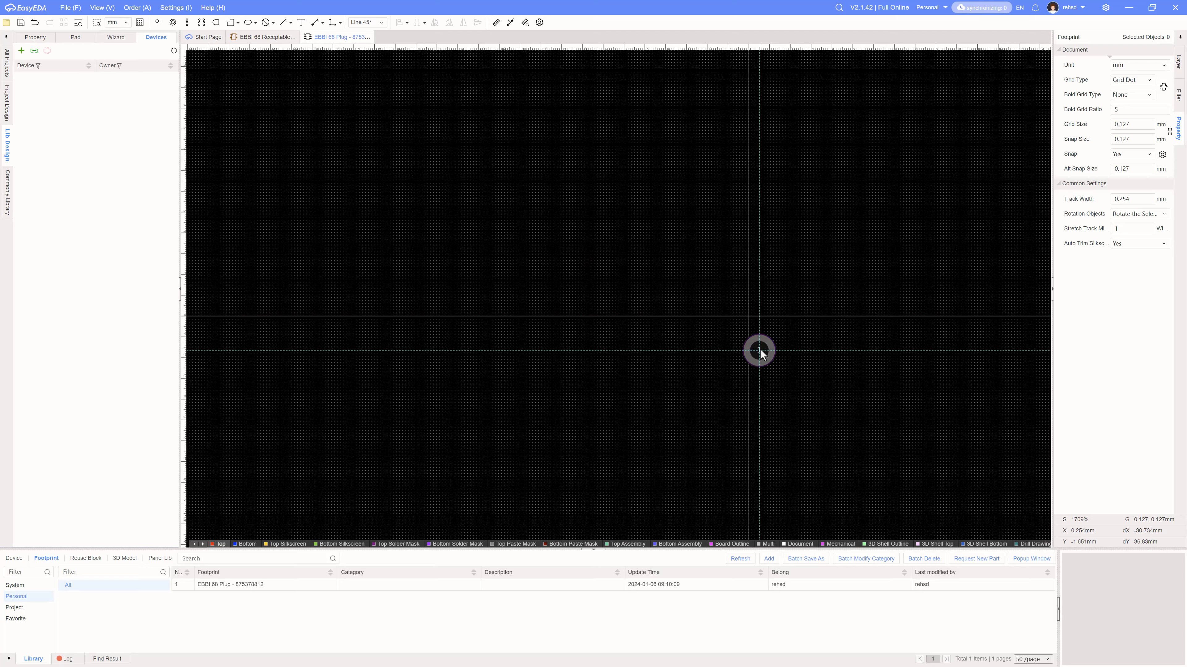
{"action": "right_click_drag", "start_coordinate": [757, 348], "coordinate": [578, 378]}
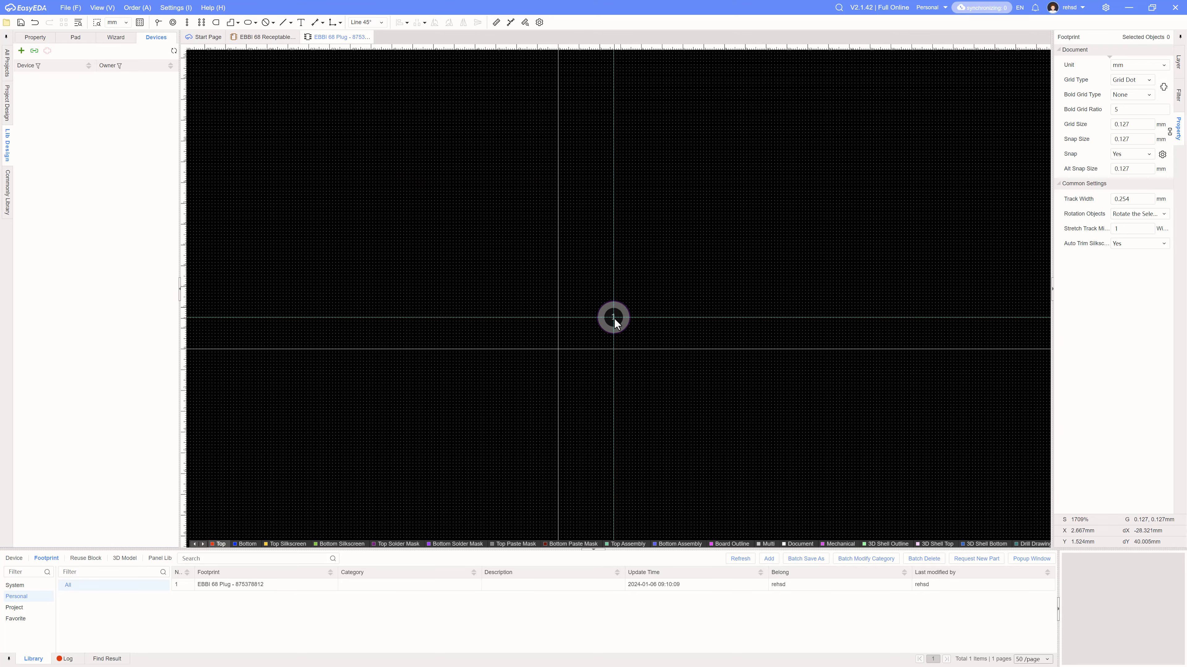
{"action": "left_click", "coordinate": [614, 318]}
{"action": "scroll", "coordinate": [615, 319], "scroll_direction": "up", "scroll_amount": 6}
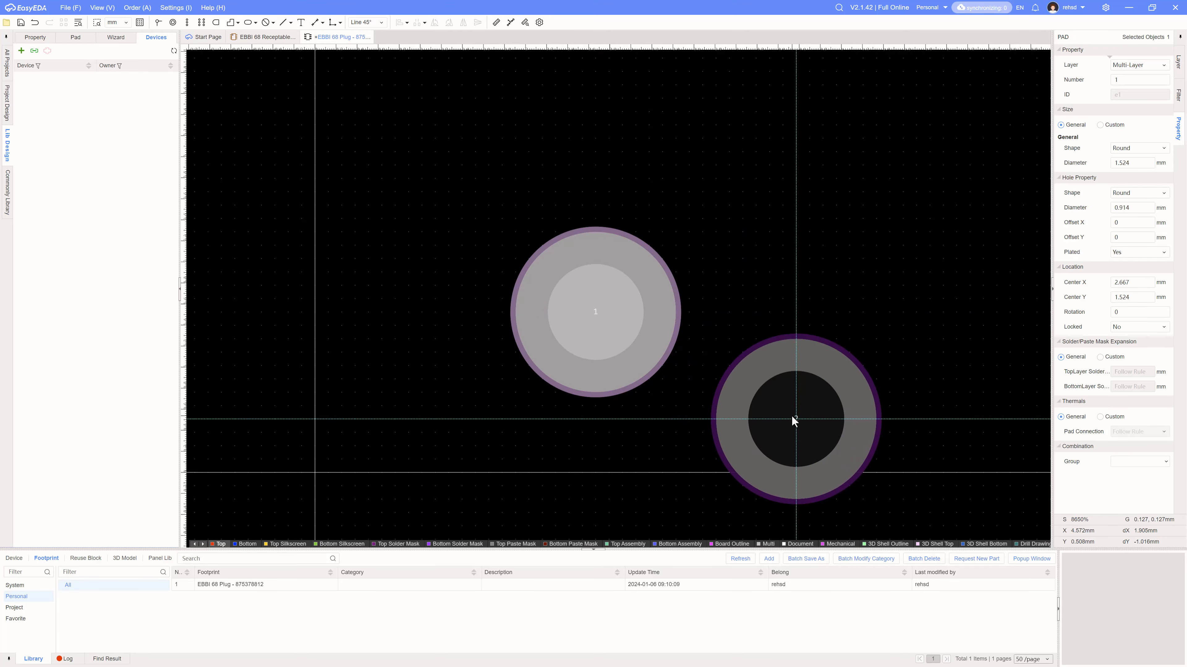
{"action": "scroll", "coordinate": [791, 418], "scroll_direction": "down", "scroll_amount": 4}
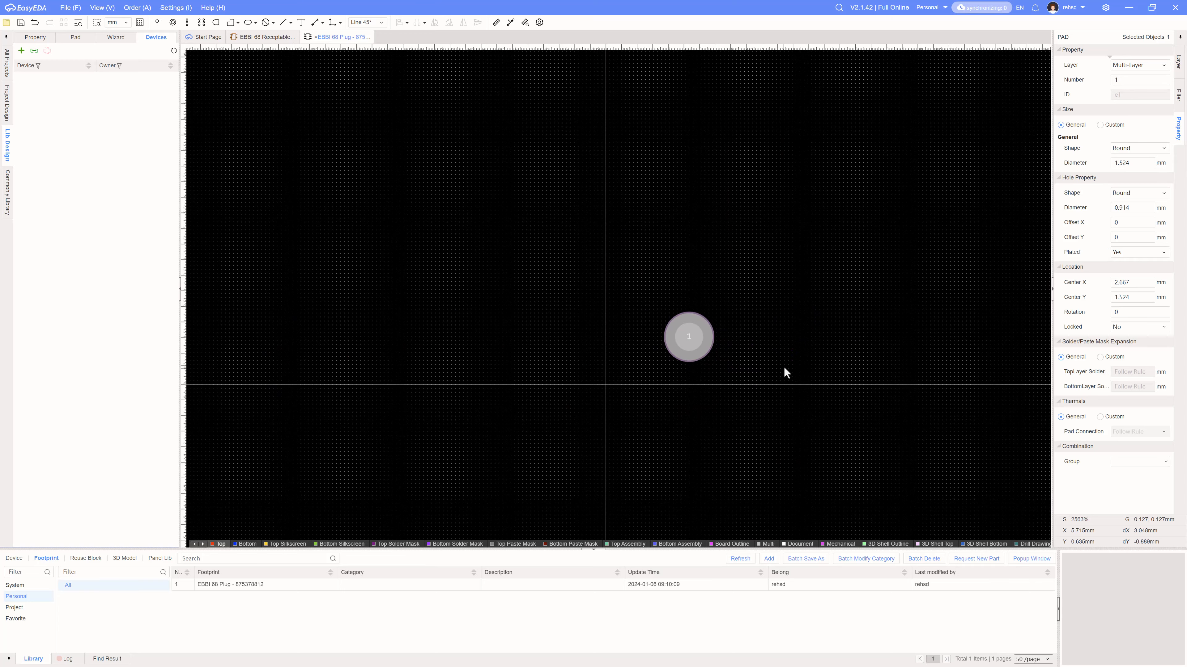
{"action": "scroll", "coordinate": [804, 367], "scroll_direction": "down", "scroll_amount": 1}
{"action": "left_click", "coordinate": [818, 342]}
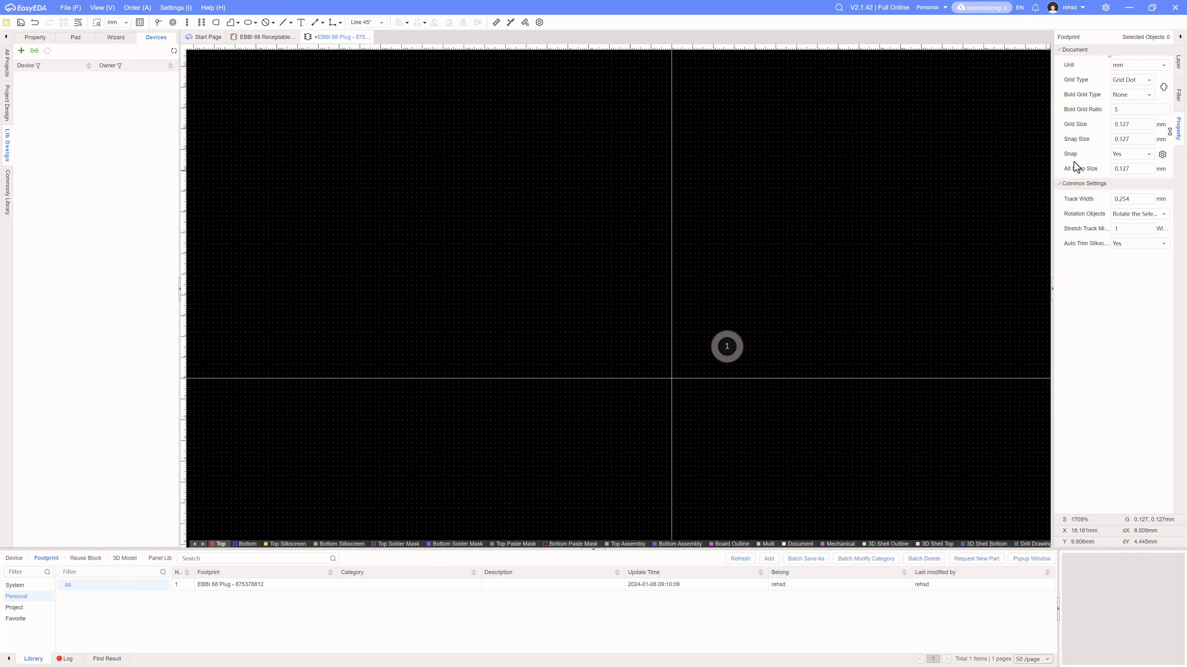
Step: Set the footprint's grid and snap size to 1.27 mm and move pad 1 to X 3.81 mm, Y 5.08 mm
{"action": "double_click", "coordinate": [1128, 127]}
{"action": "type", "text": "1.27"}
{"action": "key", "text": "Return"}
{"action": "double_click", "coordinate": [1126, 139]}
{"action": "scroll", "coordinate": [748, 337], "scroll_direction": "up", "scroll_amount": 5}
{"action": "scroll", "coordinate": [748, 338], "scroll_direction": "down", "scroll_amount": 3}
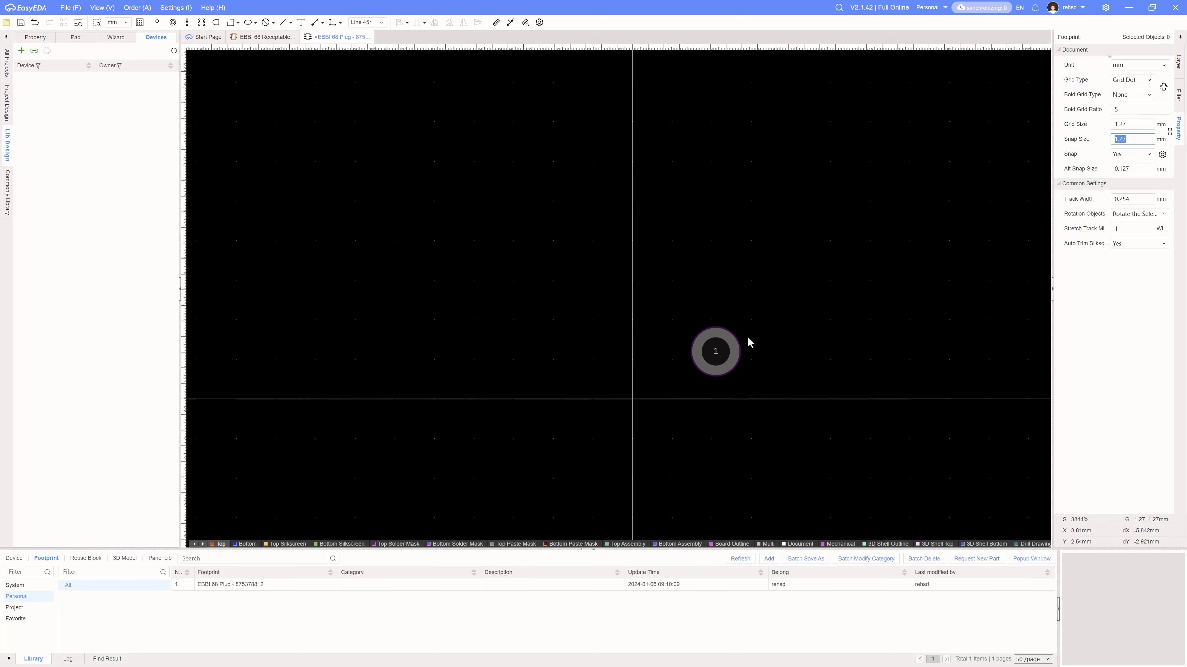
{"action": "left_click_drag", "start_coordinate": [734, 356], "coordinate": [749, 246]}
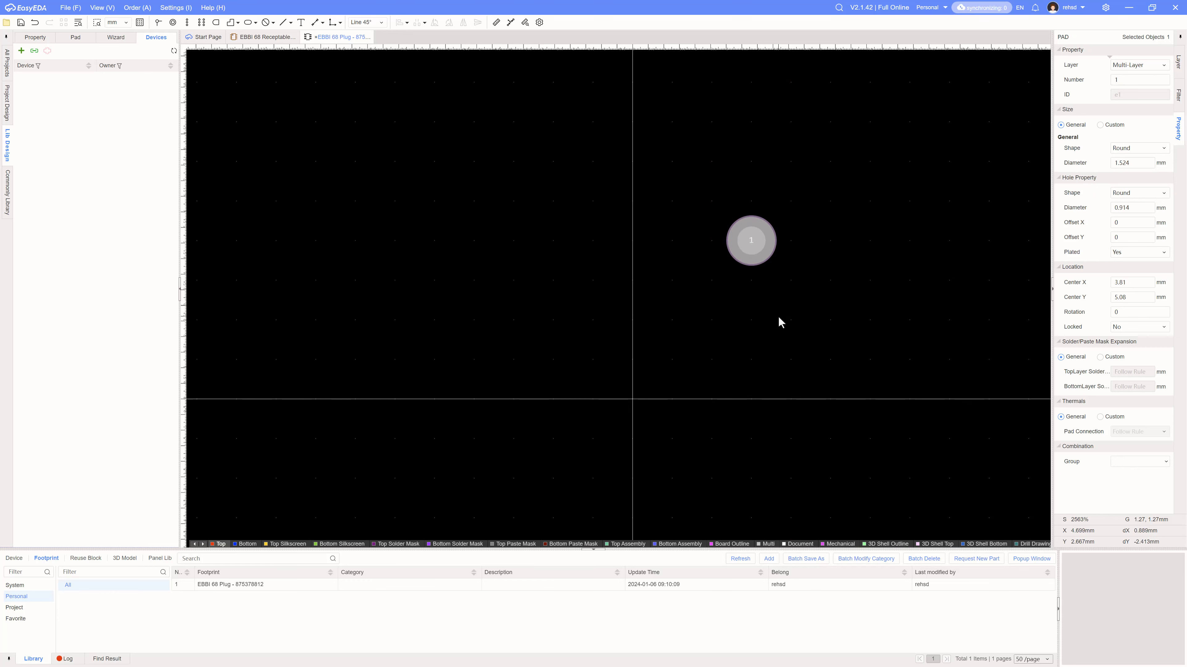
Step: Check the row spacing in the datasheet against 1.27 ÷ 2 + 1.27 in Calculator, and return to the footprint
{"action": "key", "text": "alt+Tab"}
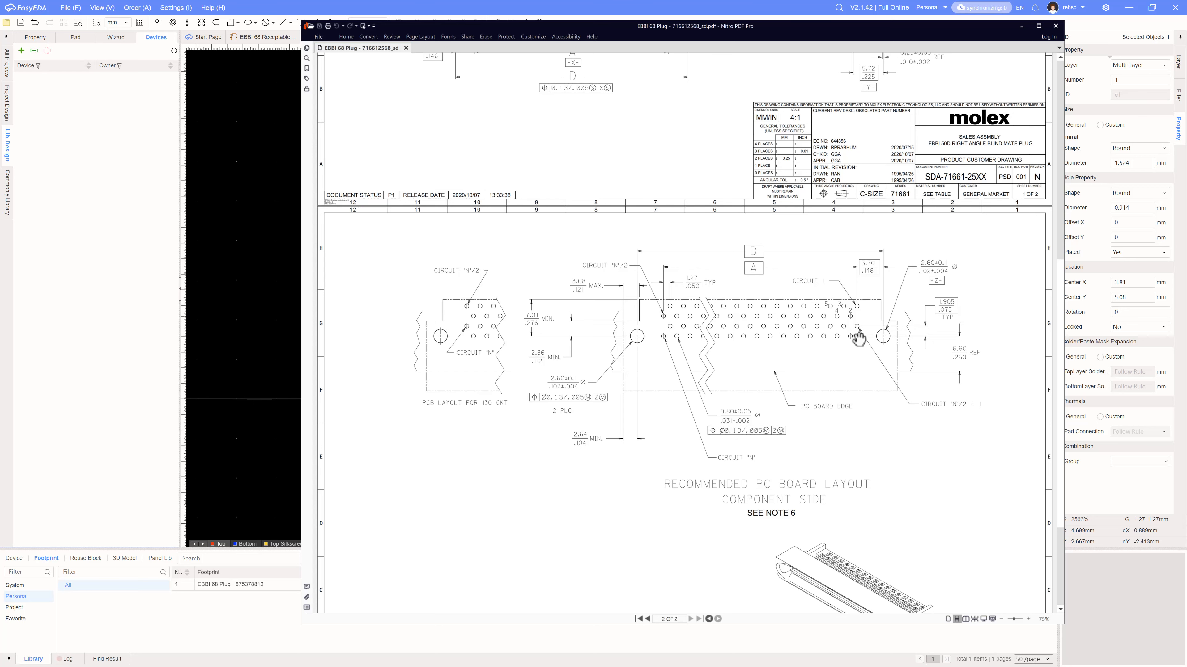
{"action": "key", "text": "alt+Tab"}
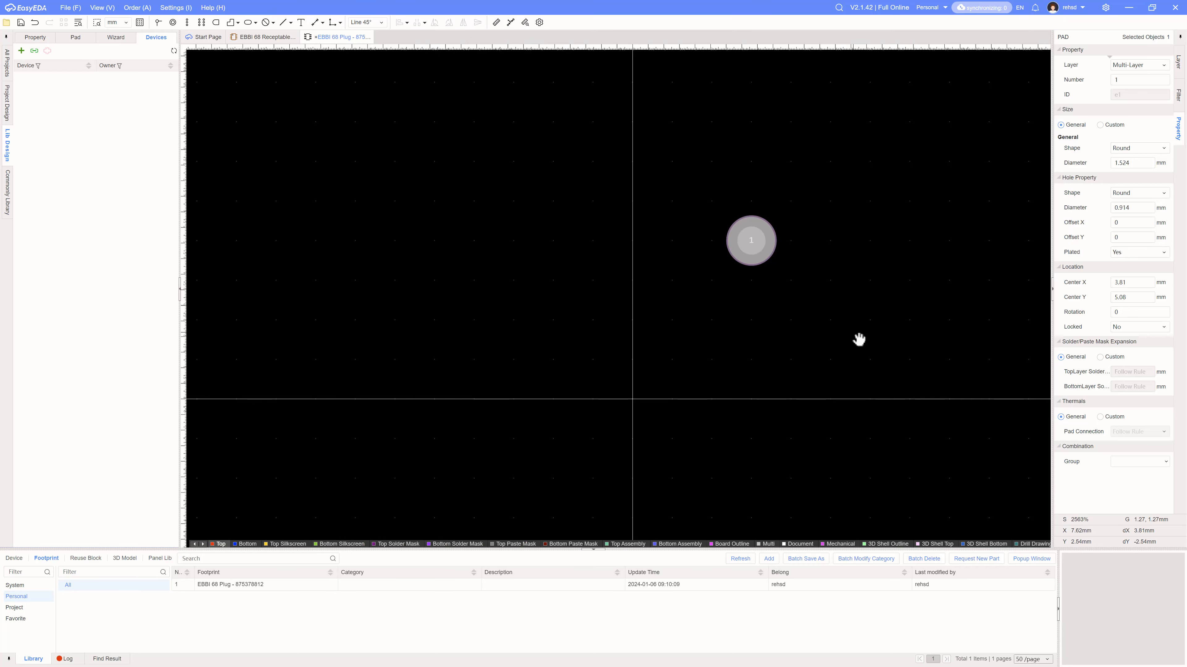
{"action": "key", "text": "alt+Tab"}
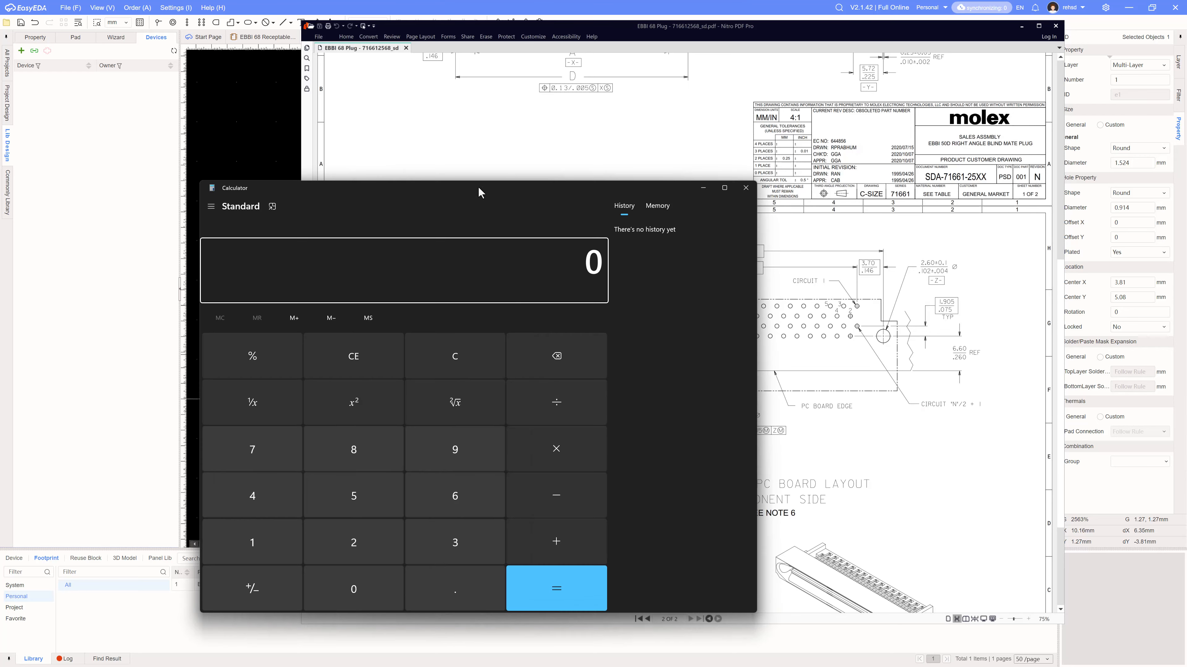
{"action": "left_click_drag", "start_coordinate": [477, 187], "coordinate": [364, 135]}
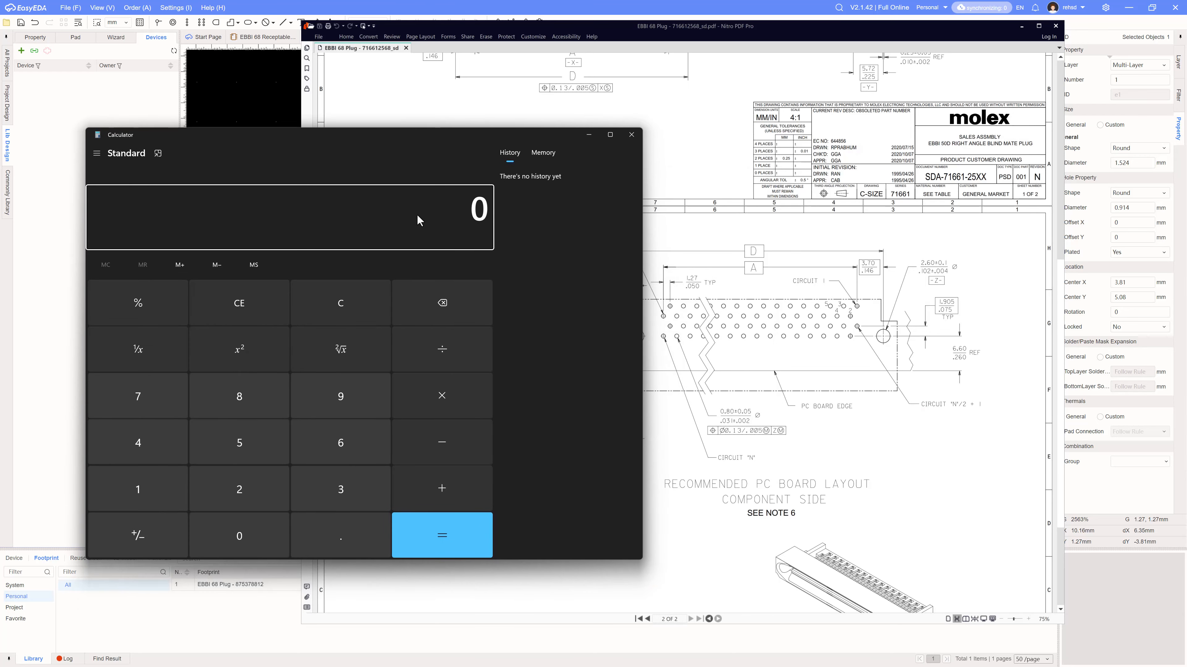
{"action": "type", "text": "1.27/"}
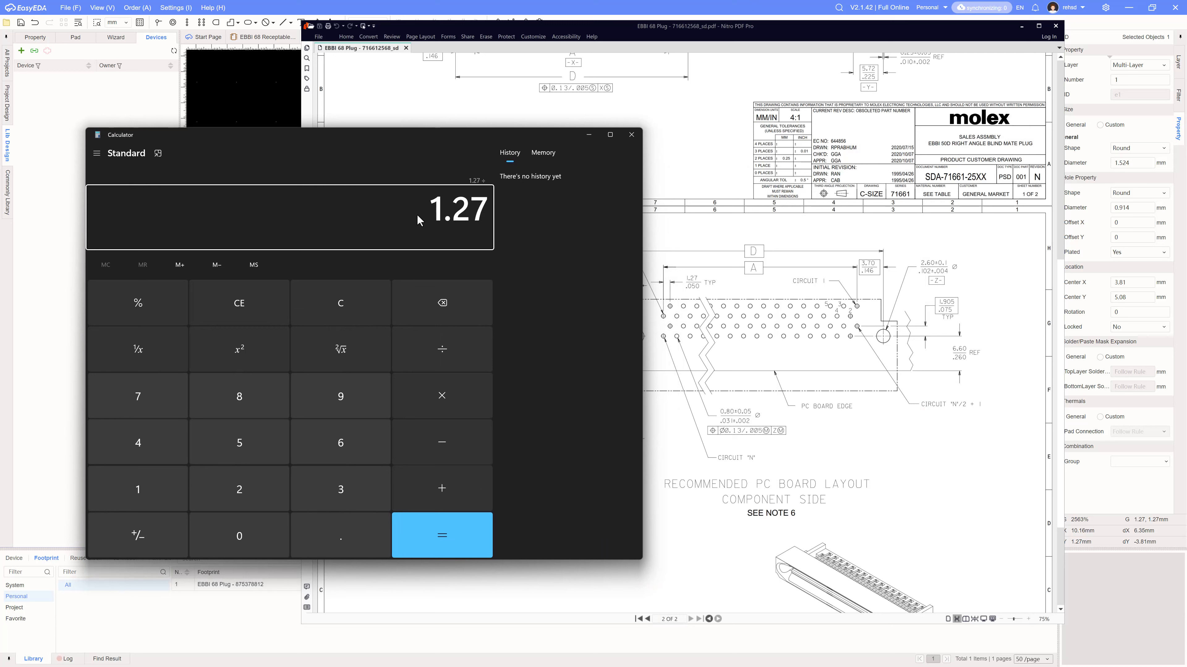
{"action": "type", "text": "2"}
{"action": "key", "text": "Return"}
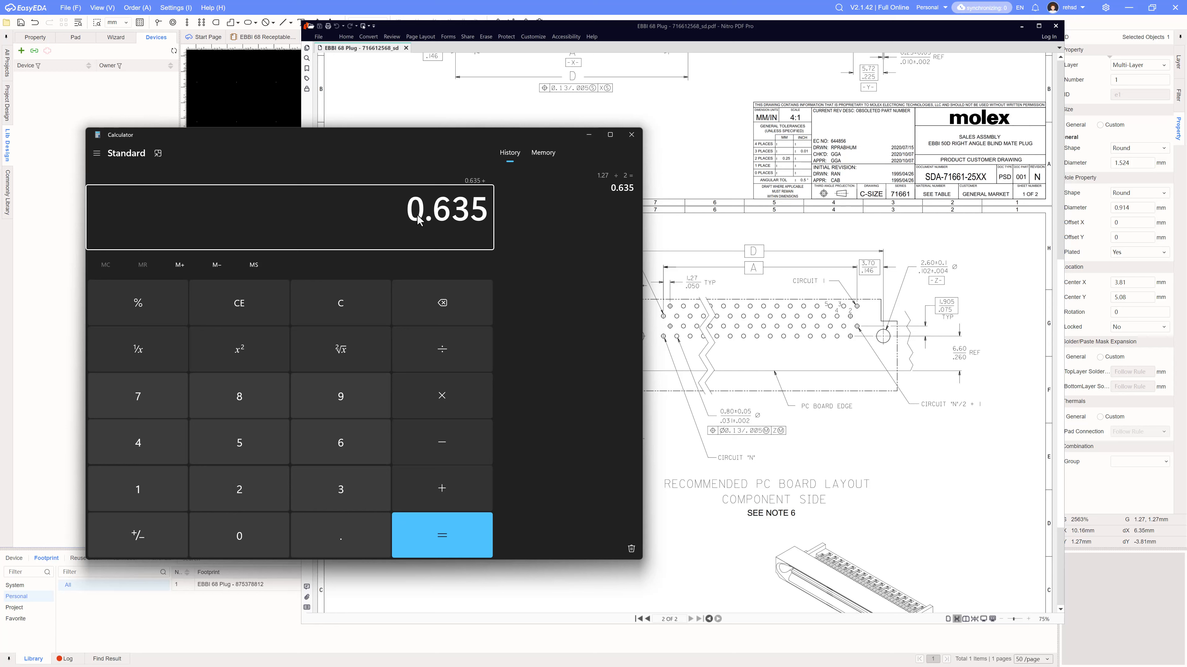
{"action": "type", "text": "1.27"}
{"action": "key", "text": "Return"}
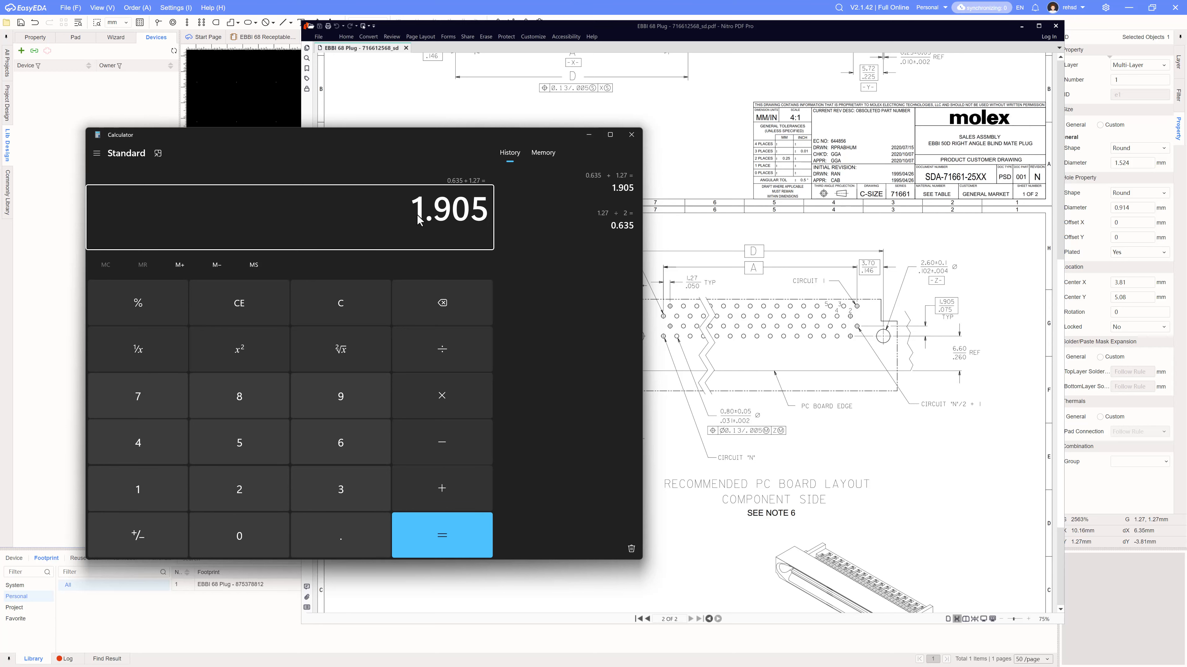
{"action": "left_click", "coordinate": [810, 9]}
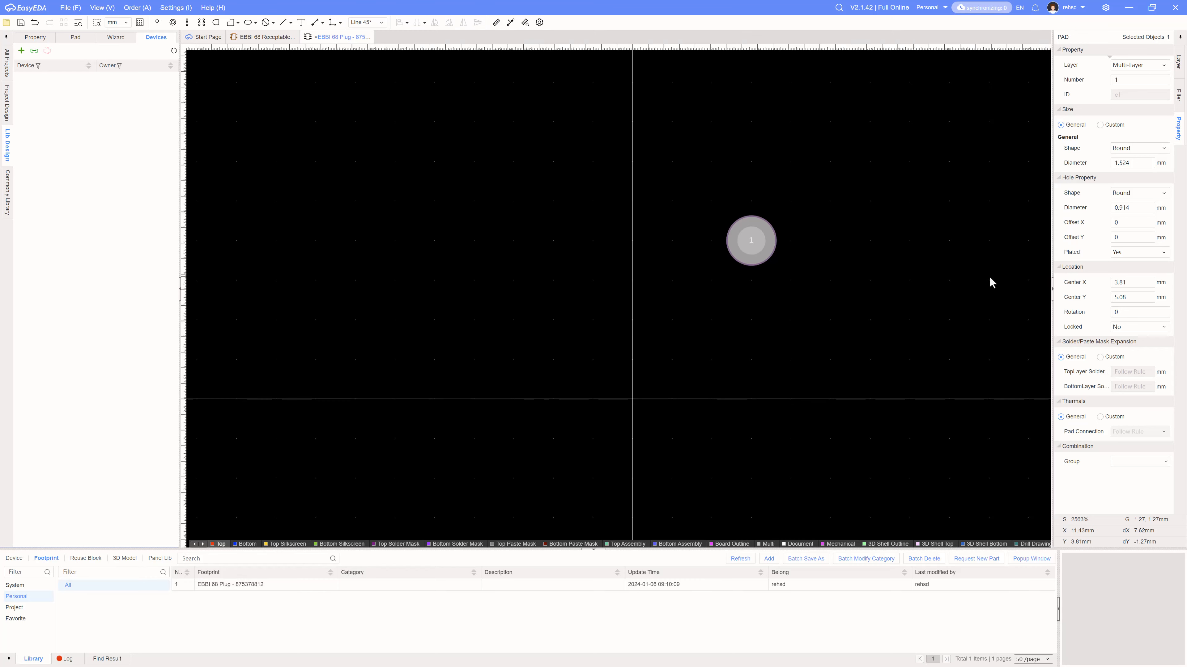
Step: Set the Alt Snap Size to 0.635 mm, computed as 1.27 ÷ 2 in Calculator, and move pad 1 to X 5.08 mm, Y 4.445 mm
{"action": "left_click", "coordinate": [1005, 259]}
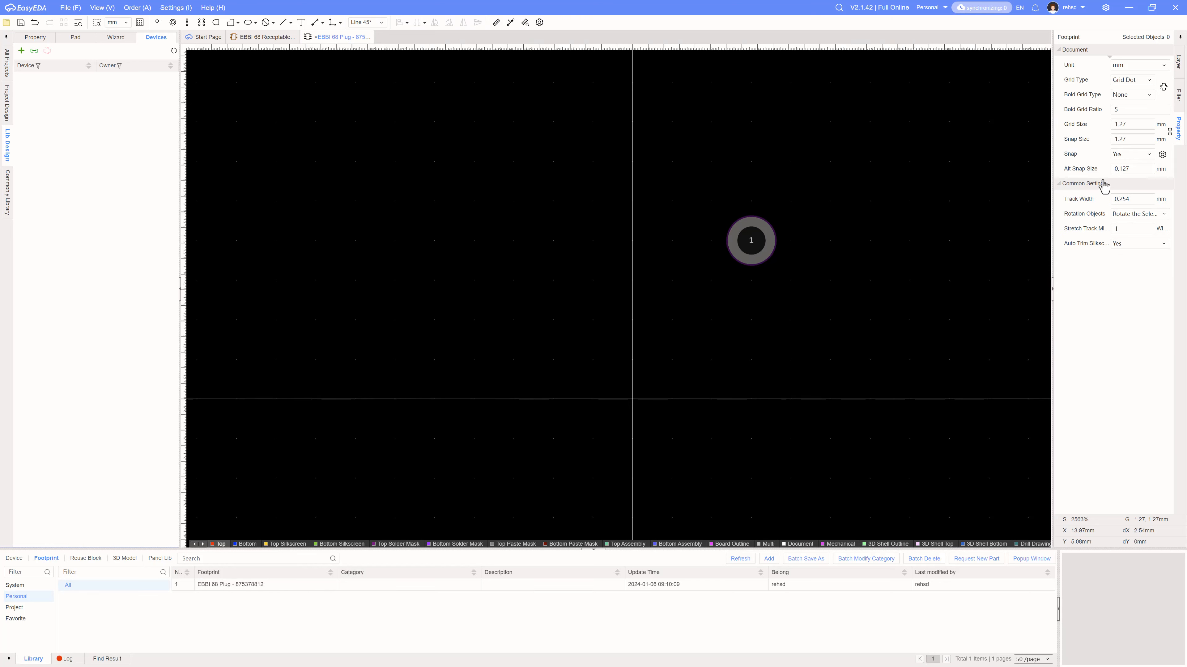
{"action": "left_click", "coordinate": [1133, 169]}
{"action": "key", "text": "ctrl+s"}
{"action": "key", "text": "alt+Tab"}
{"action": "type", "text": "1"}
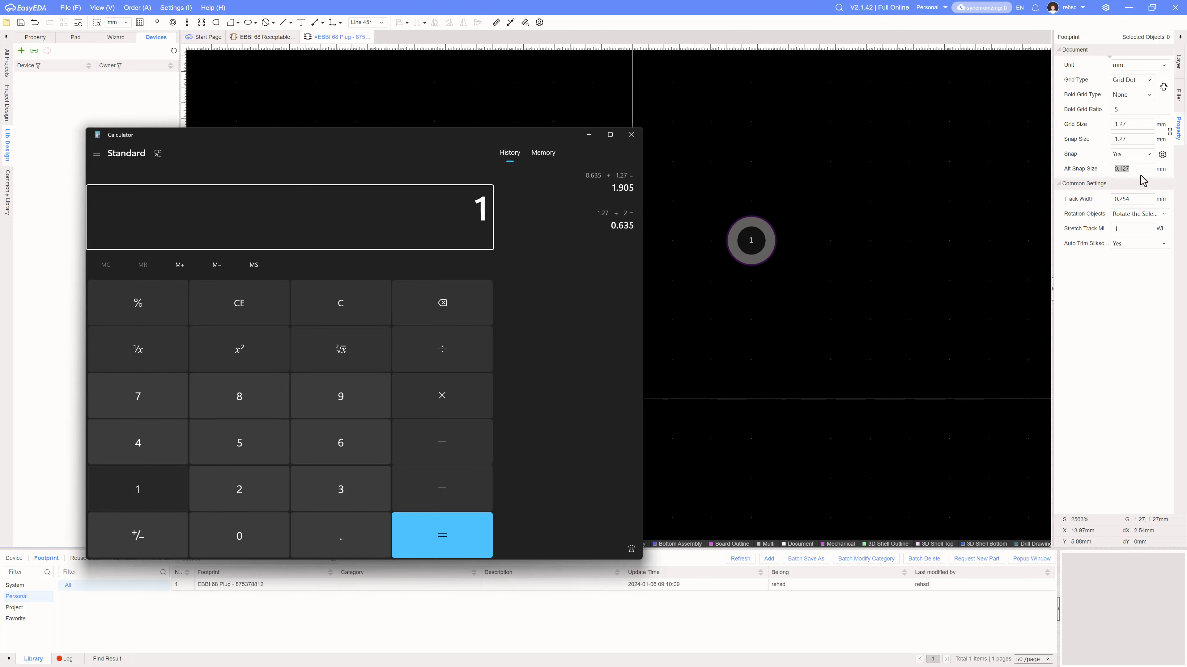
{"action": "type", "text": ".27 ÷ 2"}
{"action": "key", "text": "Return"}
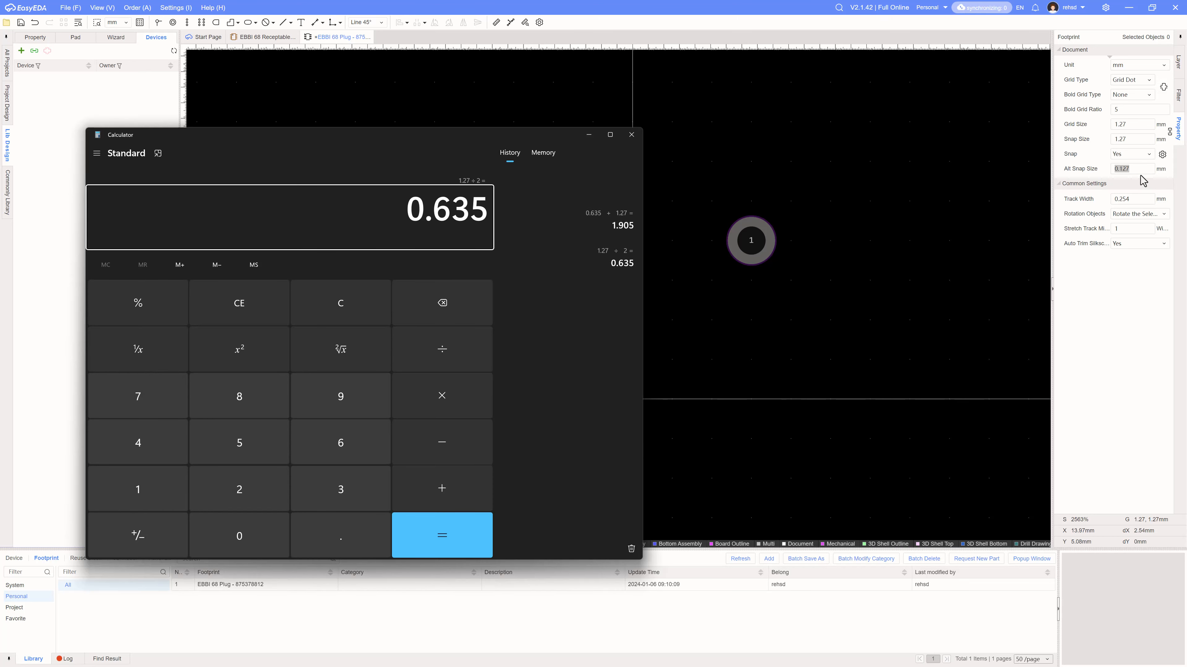
{"action": "key", "text": "alt+Tab"}
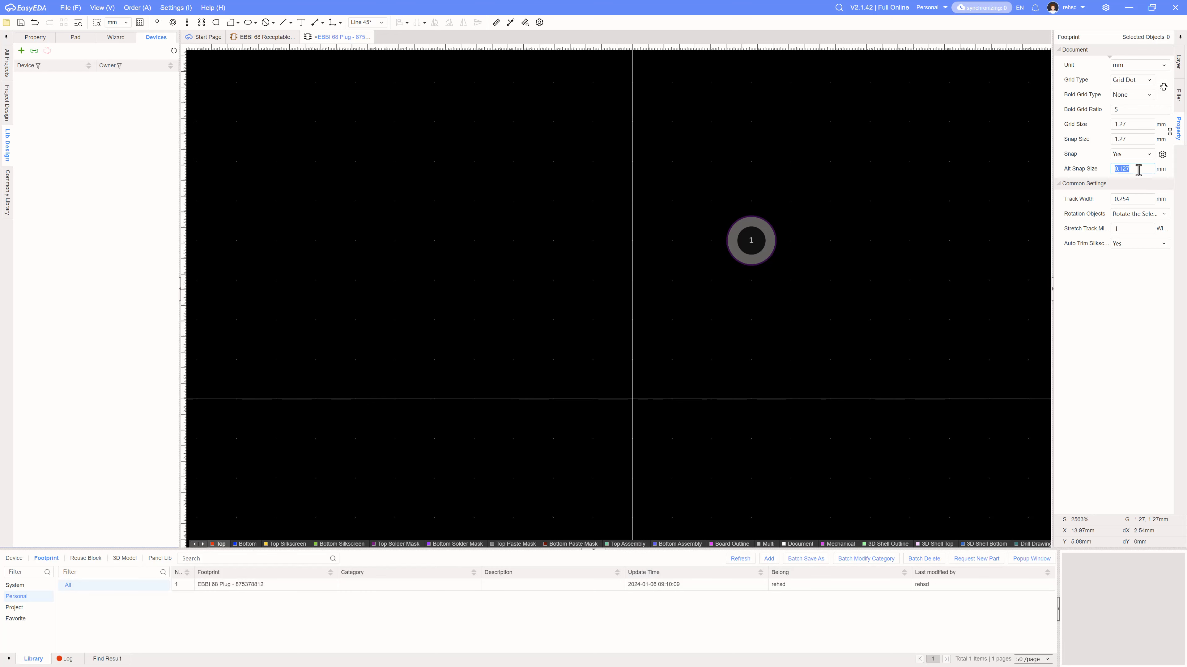
{"action": "left_click", "coordinate": [1138, 172]}
{"action": "left_click", "coordinate": [764, 246]}
{"action": "left_click_drag", "start_coordinate": [764, 247], "coordinate": [795, 266]}
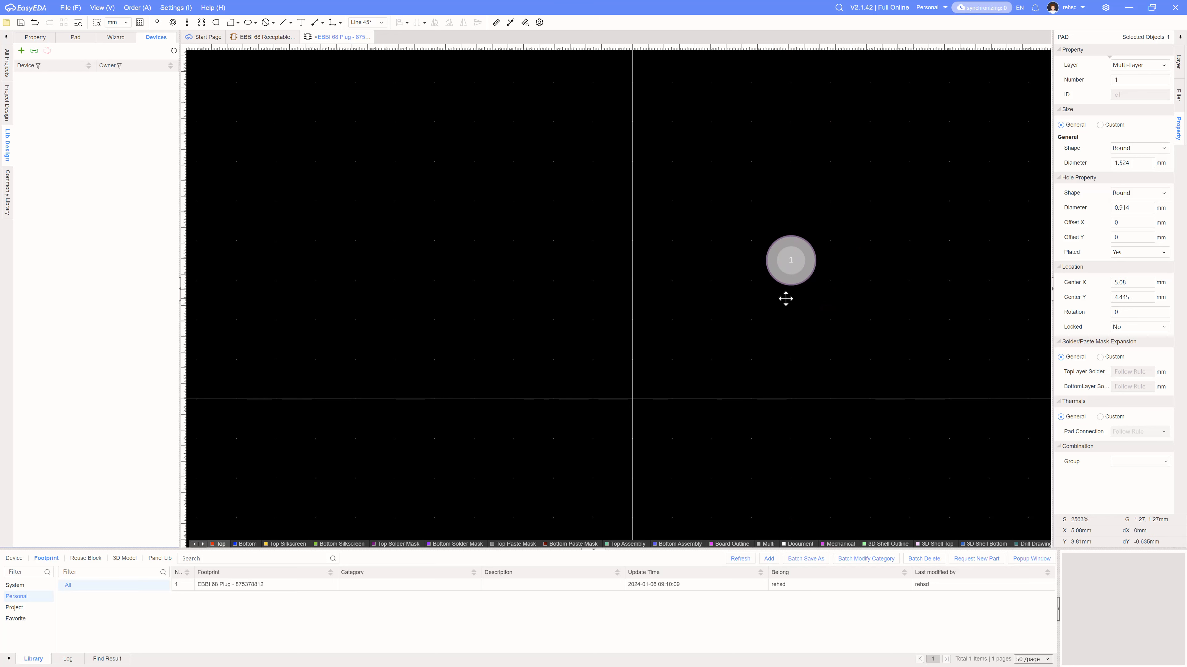
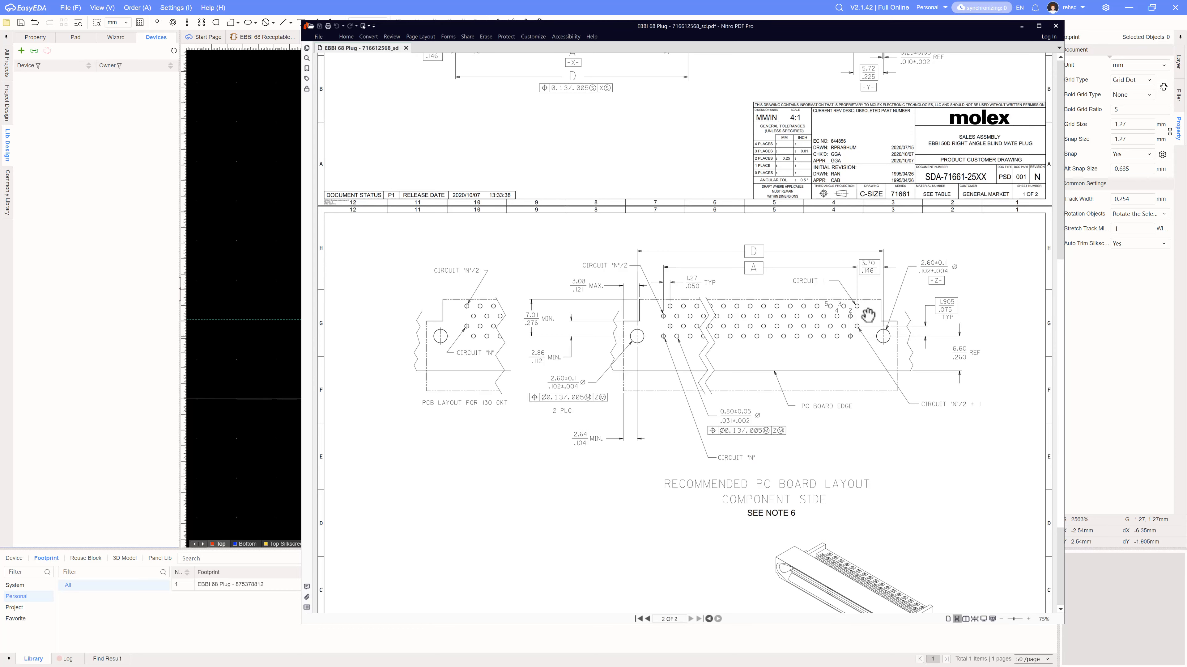
Step: Return from the datasheet and move pads 1 and 2 farther right, with pad 2 one grid step left of pad 1 and 1.905 mm below it
{"action": "key", "text": "alt+Tab"}
{"action": "key", "text": "Escape"}
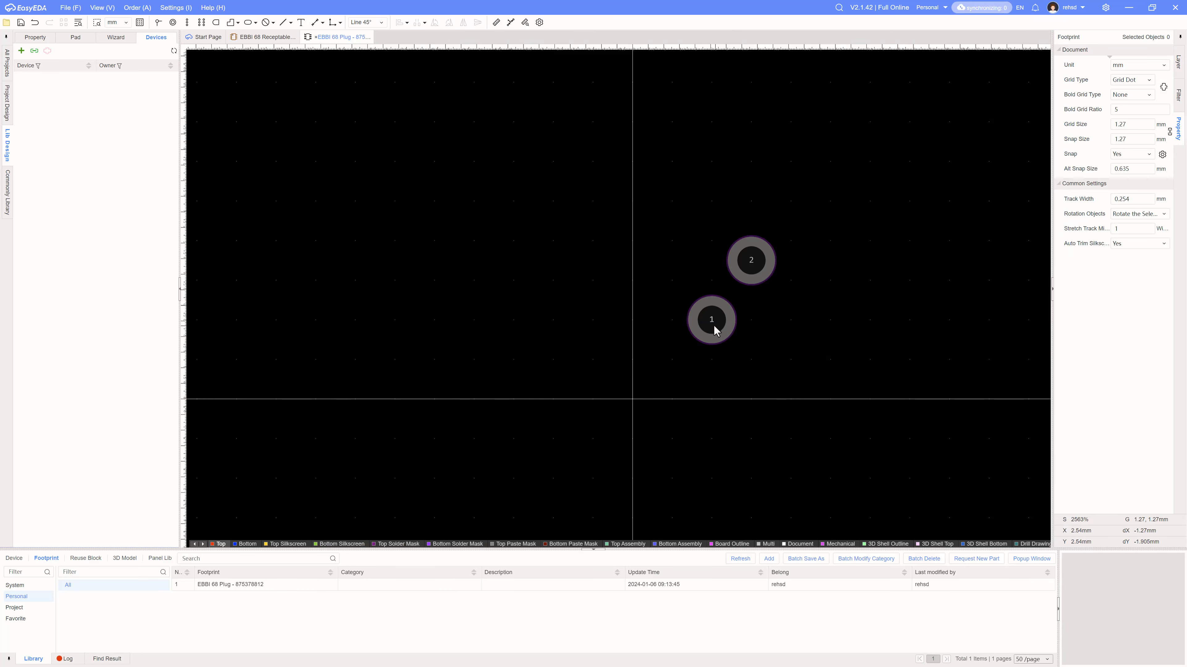
{"action": "left_click_drag", "start_coordinate": [713, 325], "coordinate": [939, 257]}
{"action": "left_click_drag", "start_coordinate": [755, 275], "coordinate": [908, 300]}
Step: Place pads 3 to 9 leftward from pads 1 and 2, alternating between the Y 5.08 mm and Y 3.175 mm rows
{"action": "left_click", "coordinate": [172, 22]}
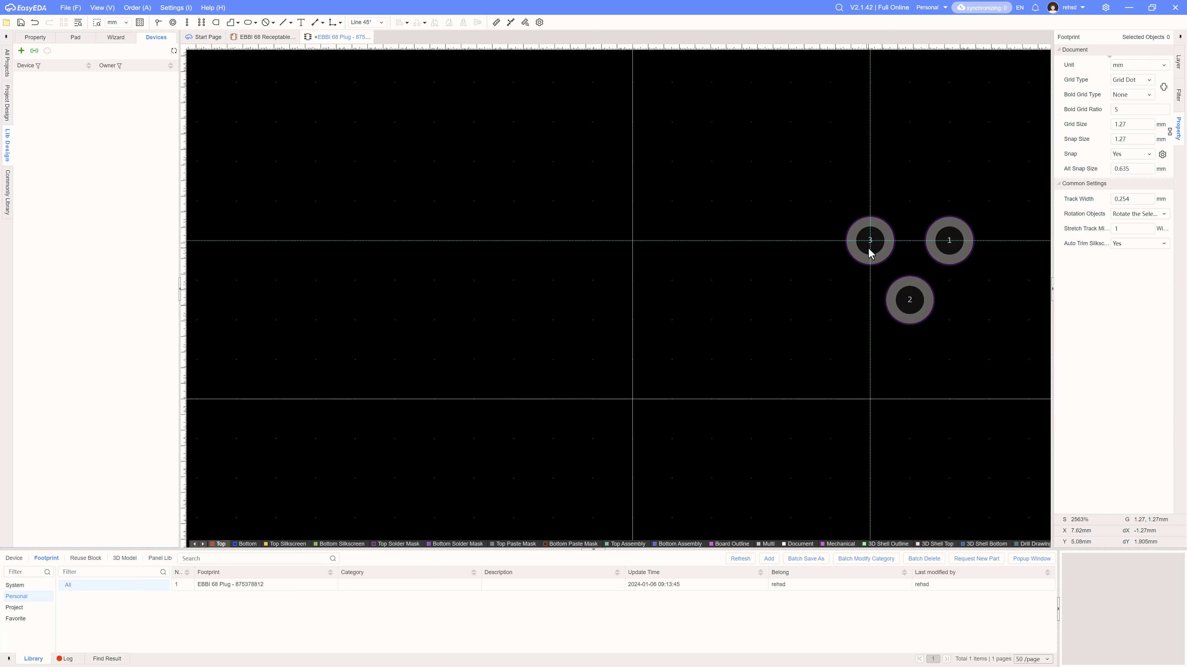
{"action": "left_click", "coordinate": [869, 251]}
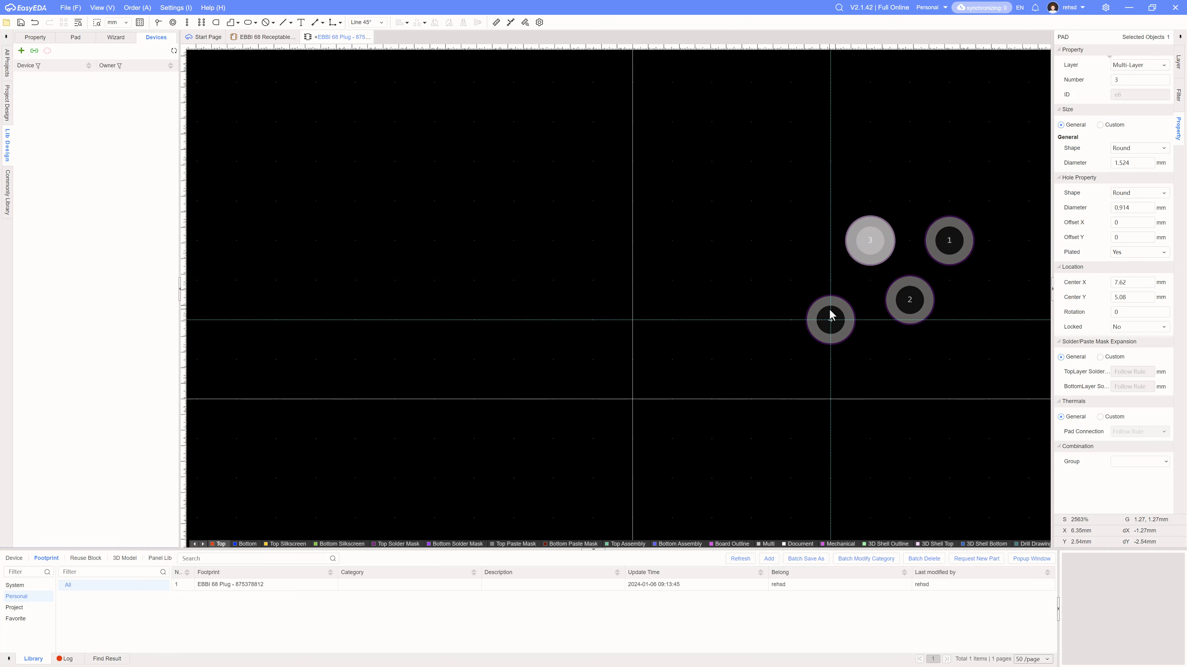
{"action": "left_click", "coordinate": [830, 299]}
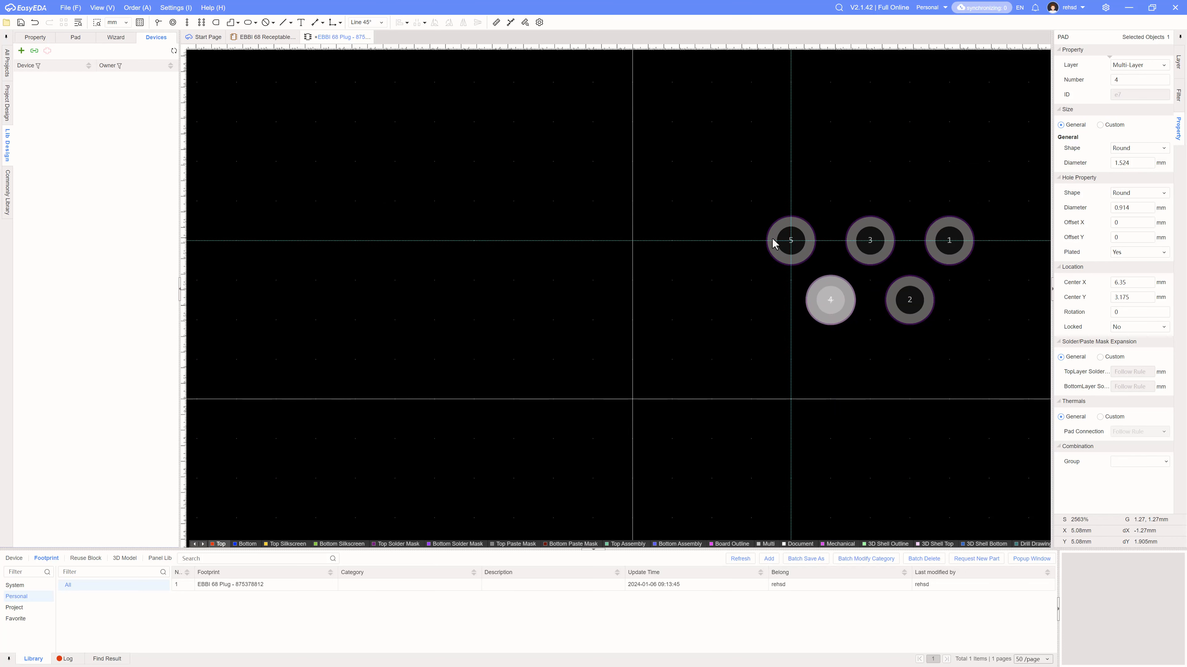
{"action": "left_click", "coordinate": [773, 243]}
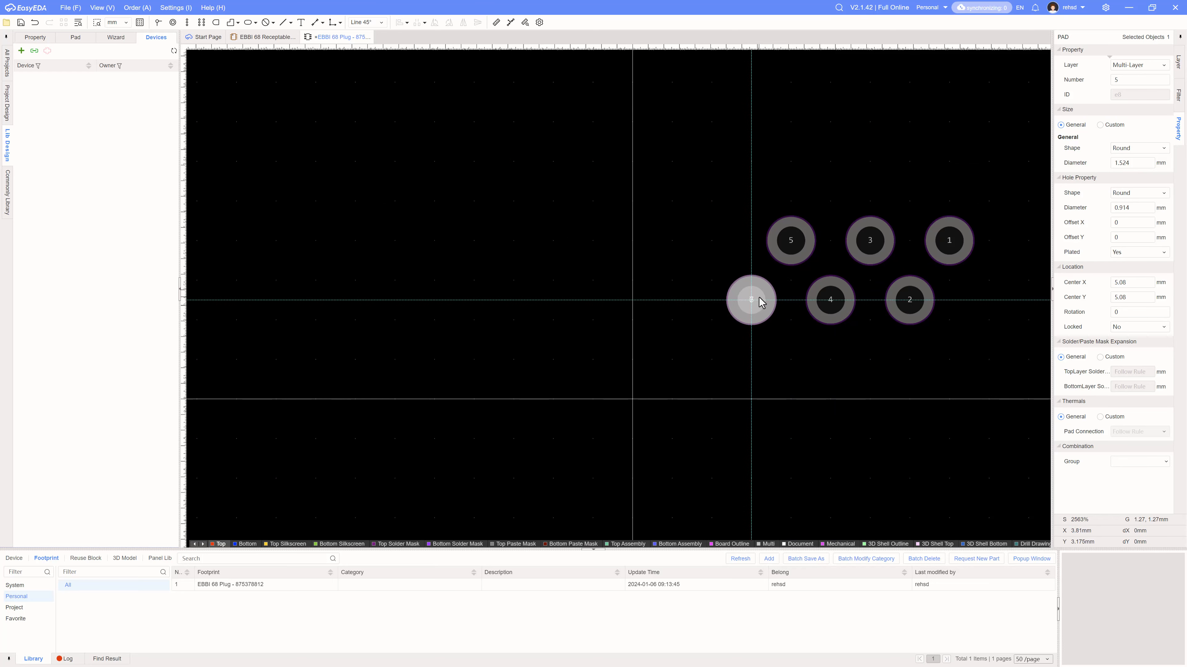
{"action": "left_click", "coordinate": [759, 299]}
{"action": "left_click", "coordinate": [709, 246]}
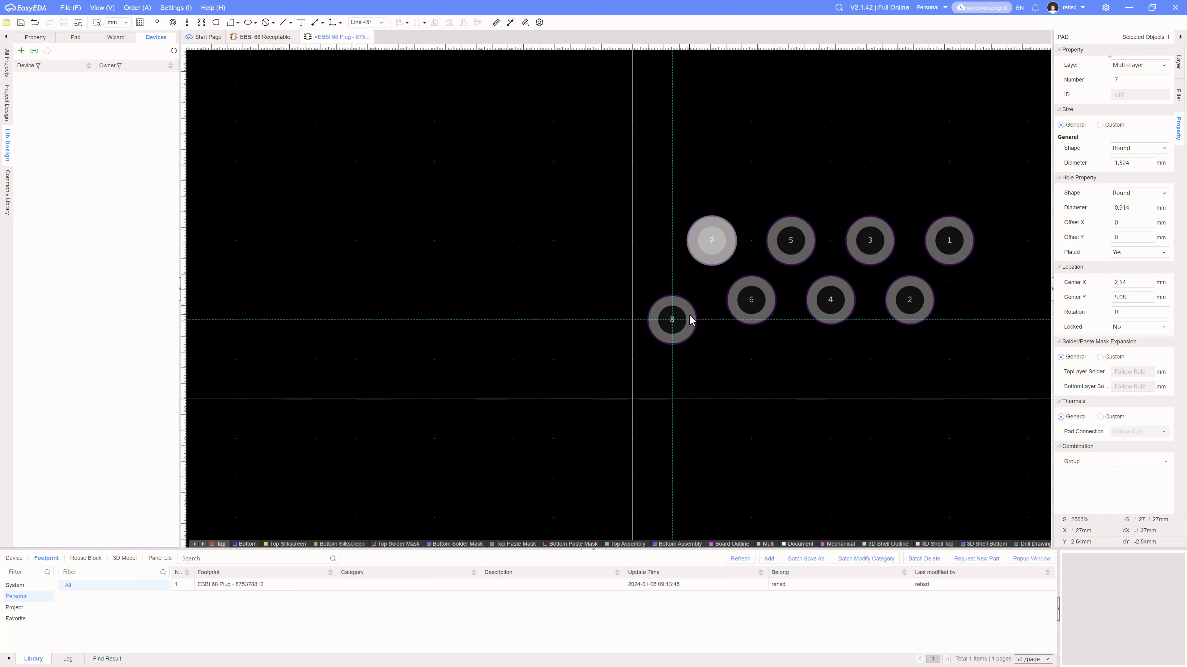
{"action": "left_click", "coordinate": [678, 301]}
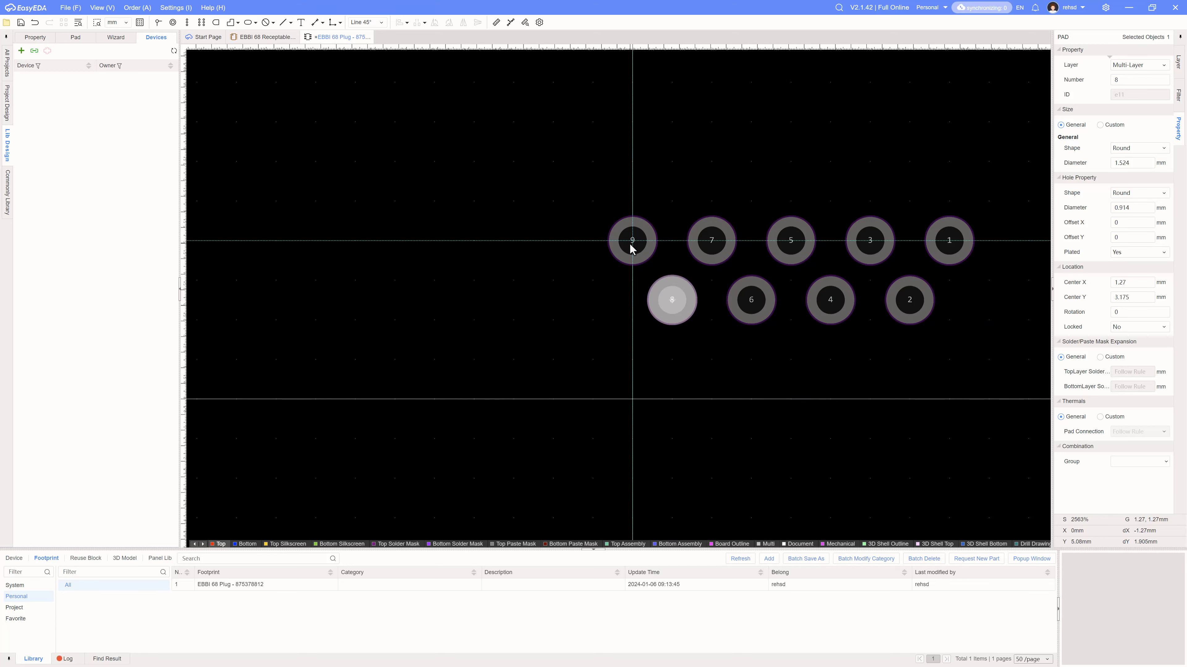
Step: Try pad 3 one grid step from pad 1, and delete pads 2 to 9 so that only pad 1 is left
{"action": "left_click", "coordinate": [866, 253]}
{"action": "left_click_drag", "start_coordinate": [867, 253], "coordinate": [906, 252]}
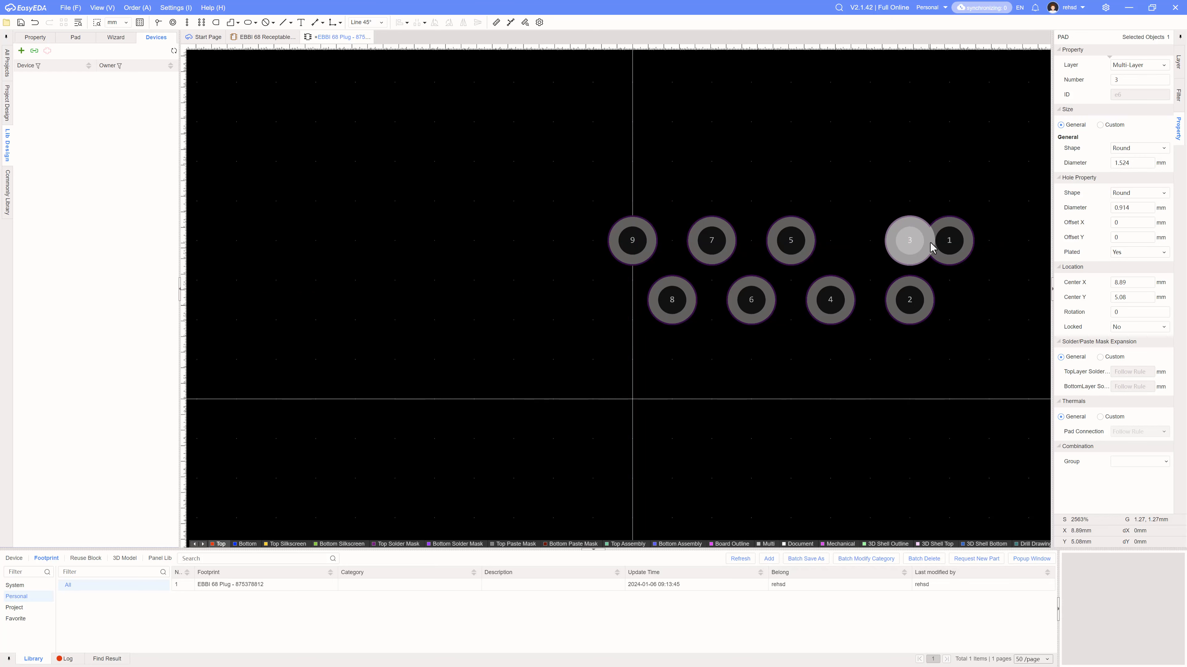
{"action": "left_click", "coordinate": [839, 331]}
{"action": "left_click_drag", "start_coordinate": [574, 166], "coordinate": [935, 344]}
{"action": "key", "text": "Delete"}
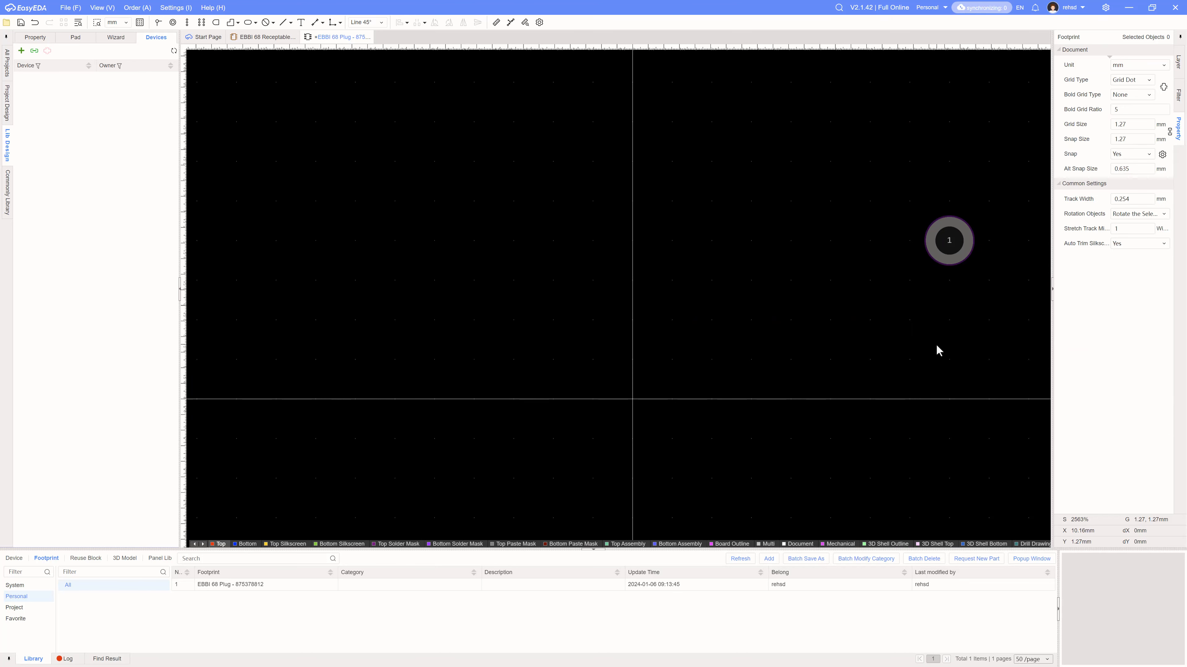
Step: Set pad 1's hole diameter to 0.8 mm, following the recommended PC board layout in the datasheet
{"action": "left_click", "coordinate": [960, 261]}
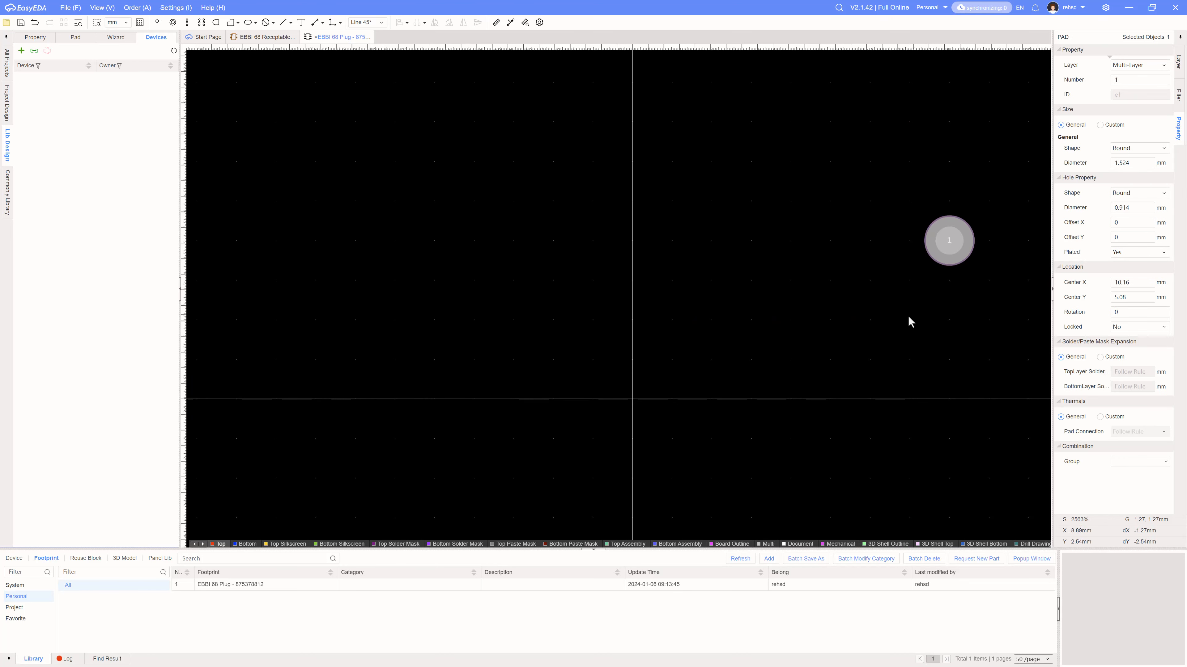
{"action": "key", "text": "alt+Tab"}
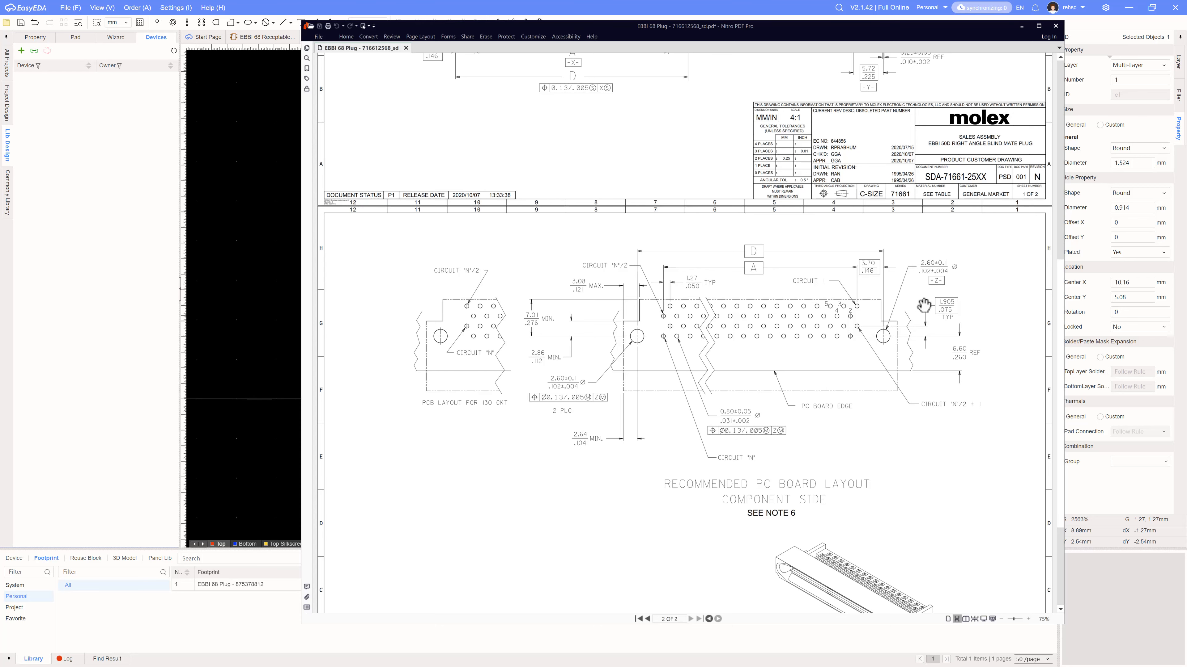
{"action": "key", "text": "alt+Tab"}
{"action": "double_click", "coordinate": [1132, 209]}
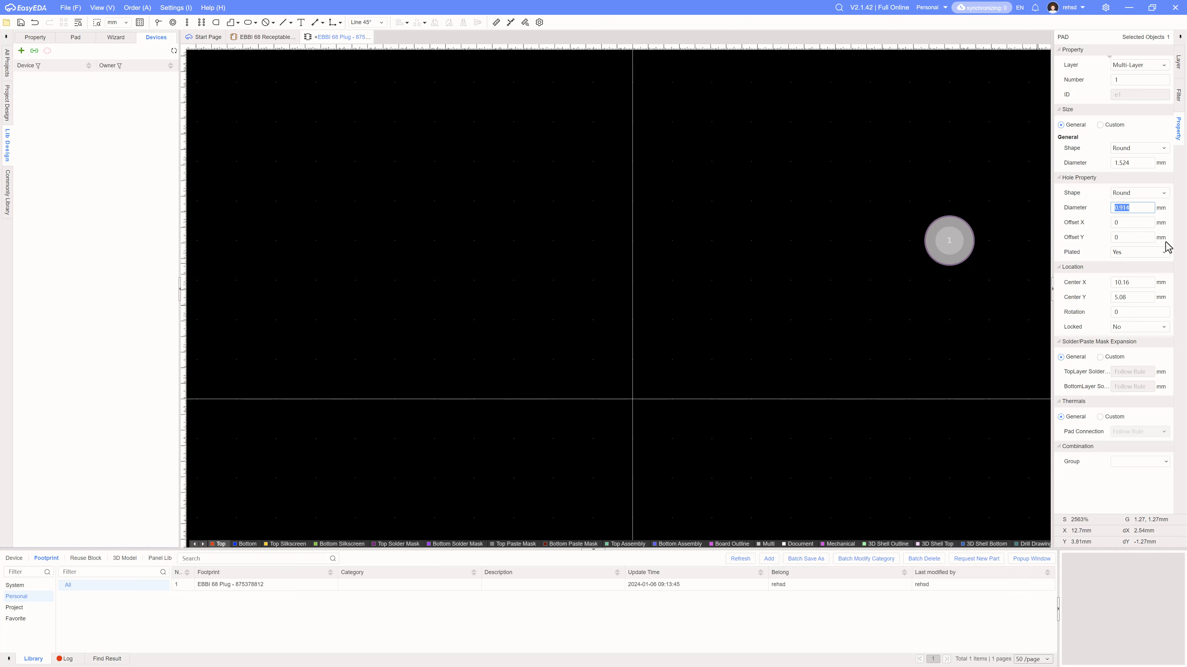
{"action": "key", "text": "Return"}
Step: Add the 0.13 mm annular ring twice to 0.8 in Calculator and set pad 1's outer diameter to 1.06 mm
{"action": "key", "text": "alt+Tab"}
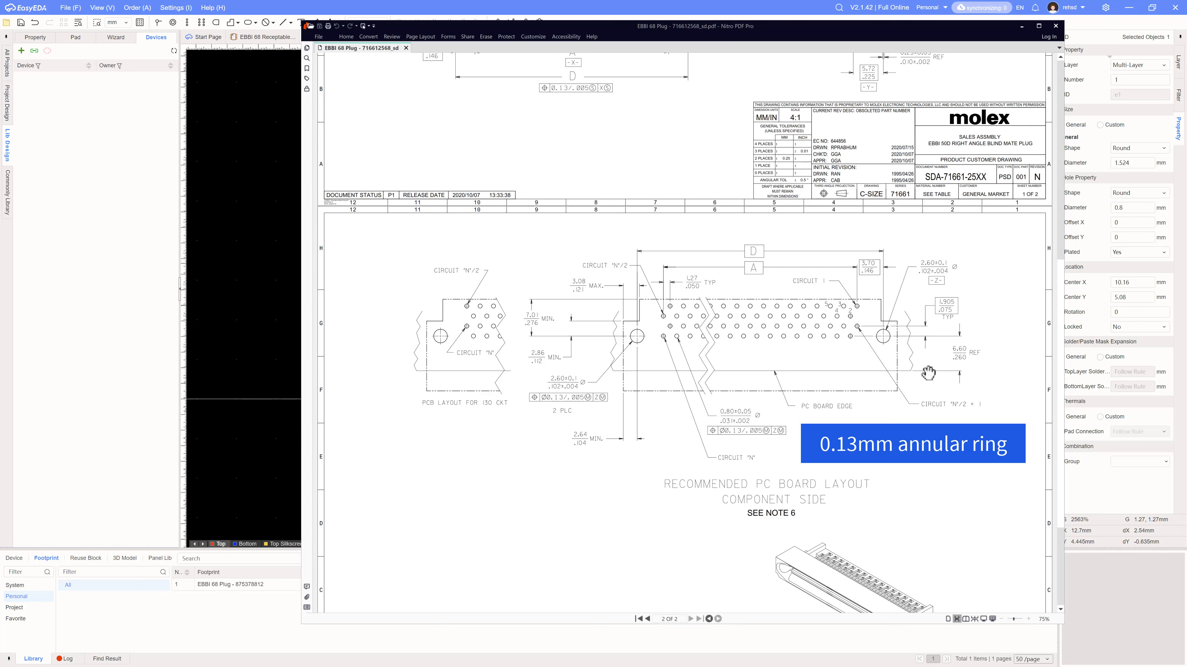
{"action": "key", "text": "alt+Tab"}
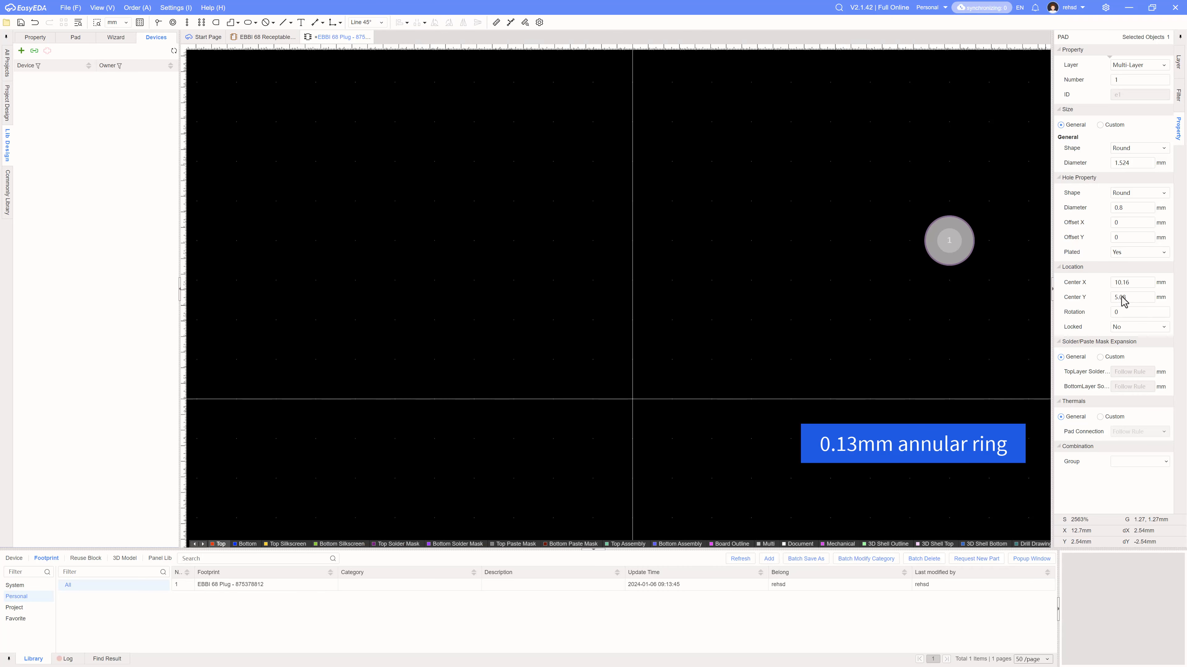
{"action": "double_click", "coordinate": [1133, 165]}
{"action": "key", "text": "alt+Tab"}
{"action": "key", "text": "alt+Tab"}
{"action": "type", "text": "0."}
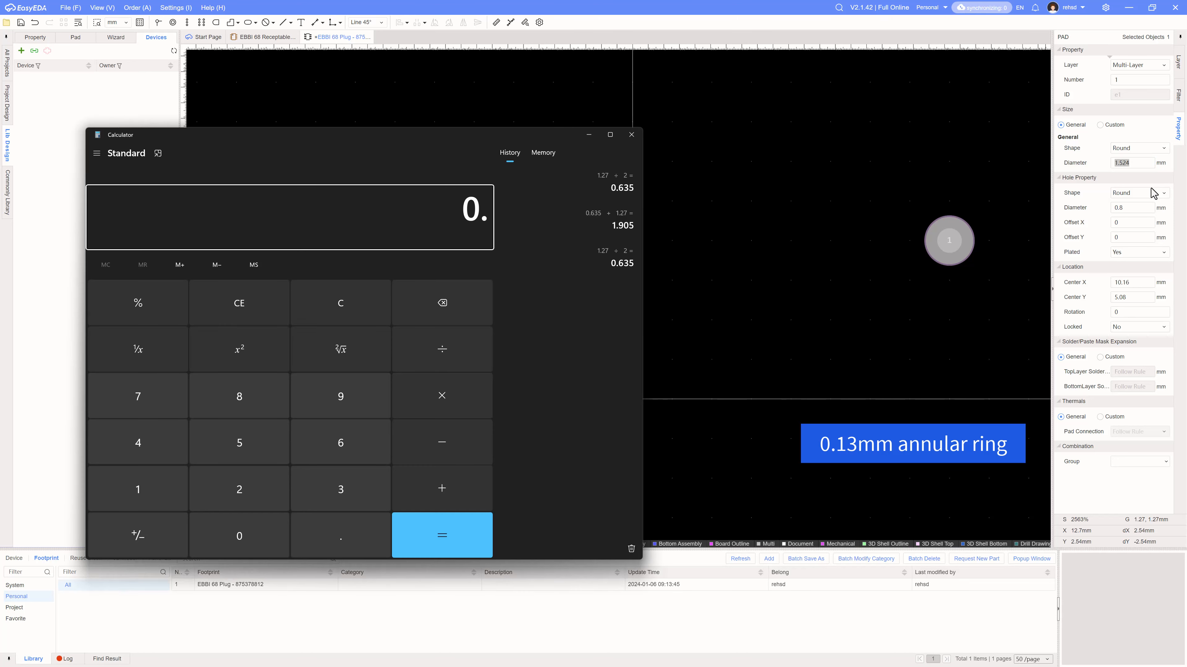
{"action": "type", "text": "8+0.13=+.13="}
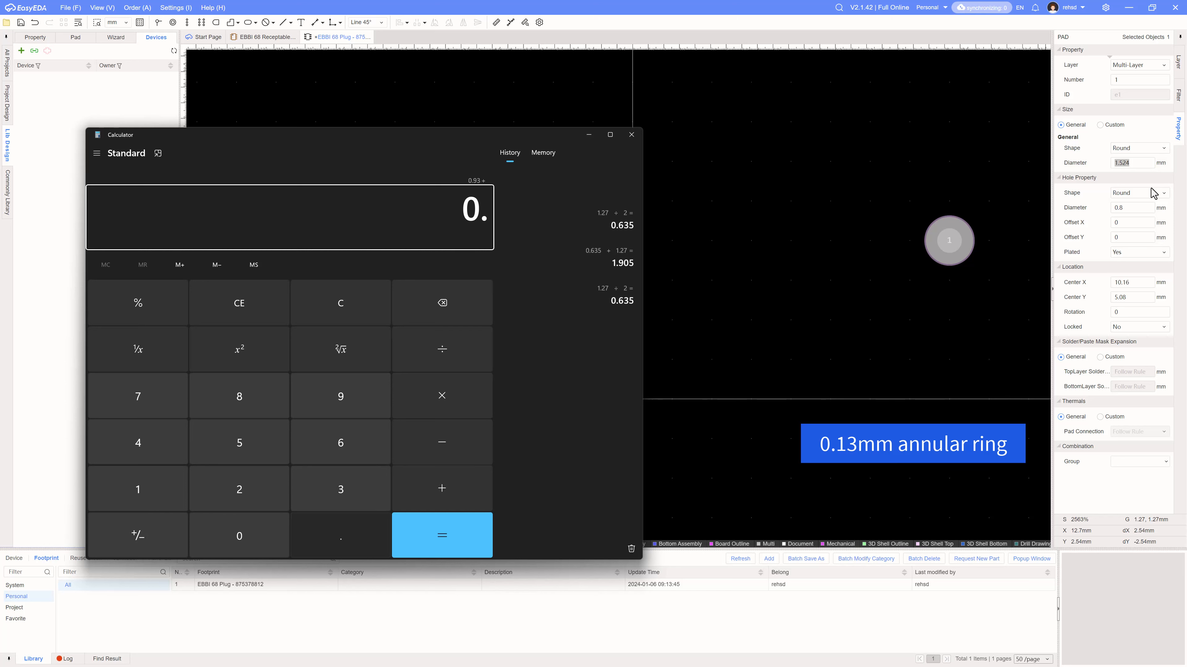
{"action": "left_click", "coordinate": [1126, 164]}
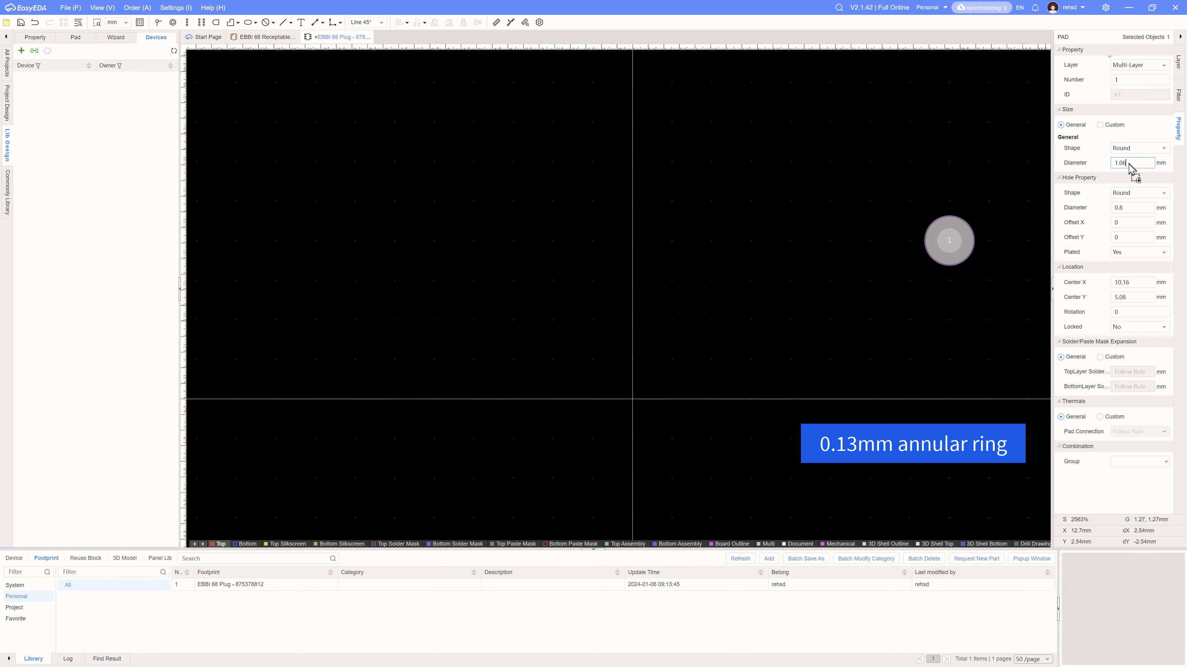
{"action": "type", "text": "1.06"}
{"action": "key", "text": "Return"}
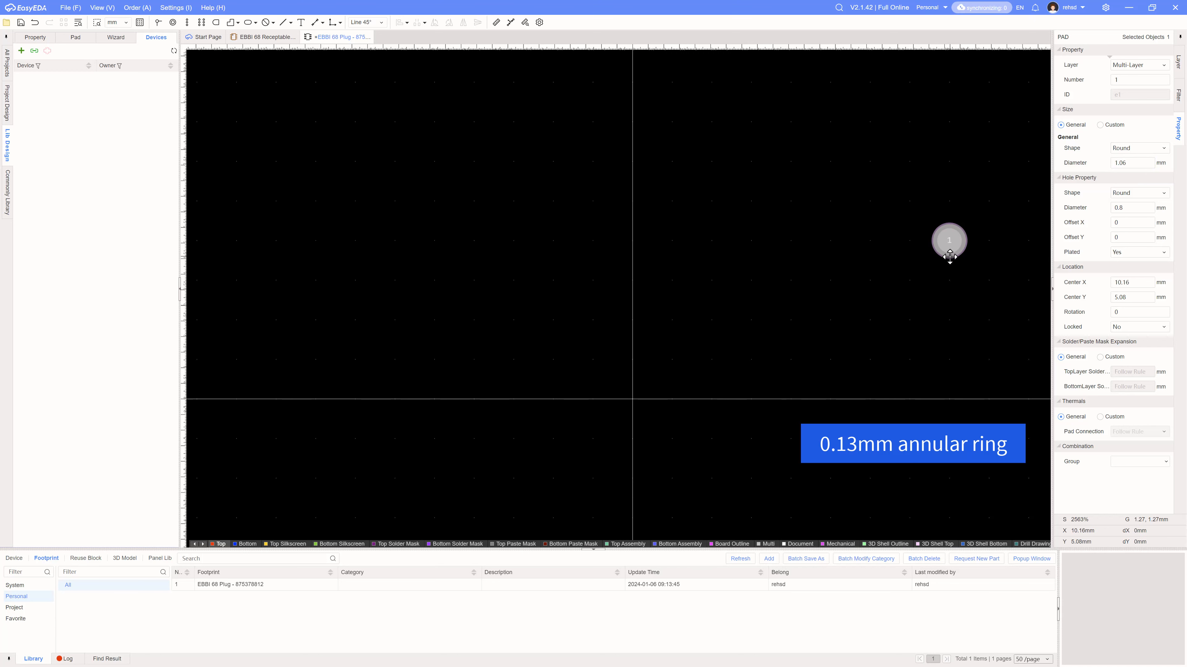
Step: Recheck the datasheet's hole callout and place pads 2 to 7 leftward at 1.27 mm steps, alternating between Y 3.175 mm and Y 5.08 mm
{"action": "key", "text": "alt+Tab"}
{"action": "key", "text": "alt+Tab"}
{"action": "key", "text": "alt+Tab"}
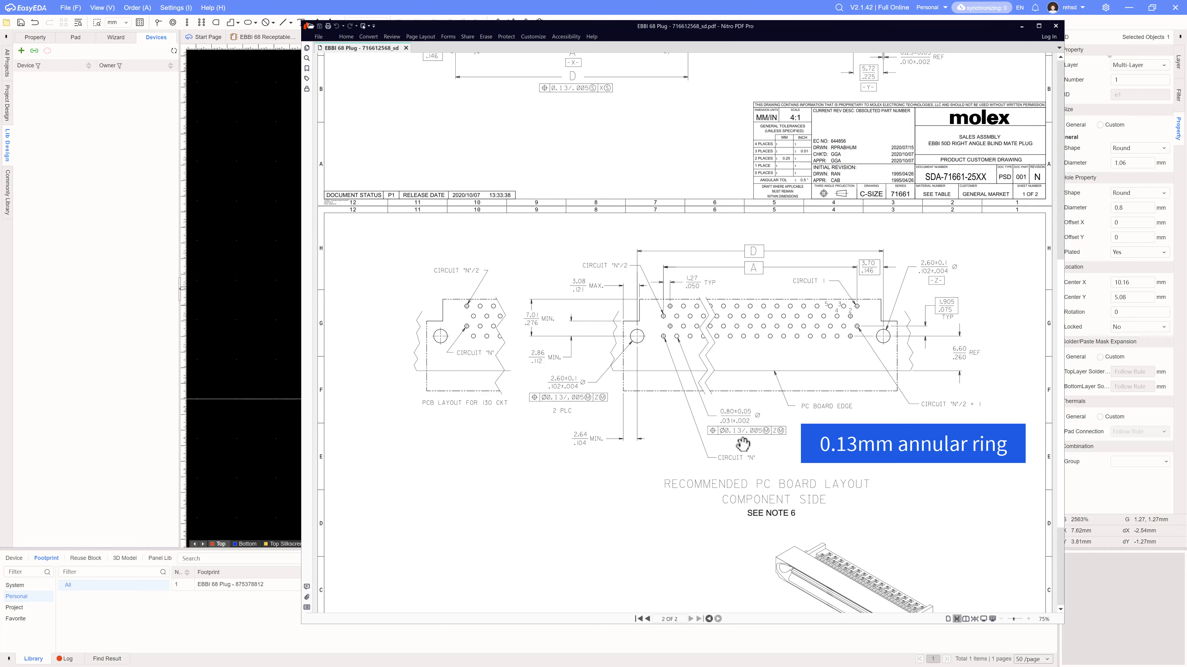
{"action": "key", "text": "alt+Tab"}
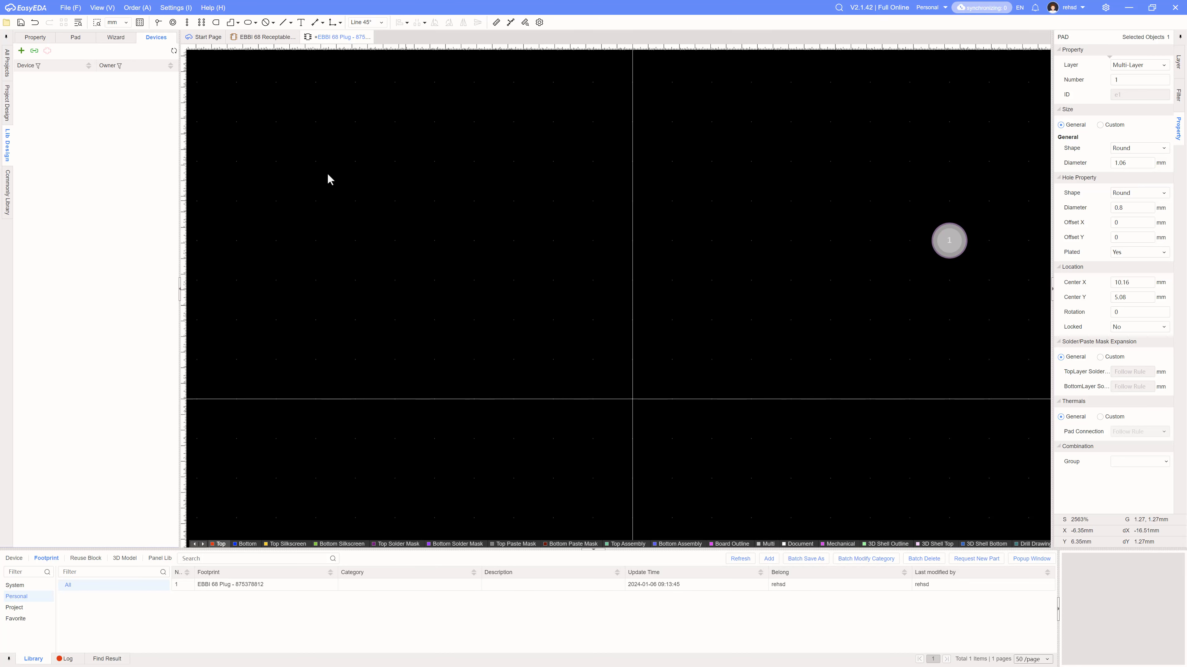
{"action": "left_click", "coordinate": [173, 23]}
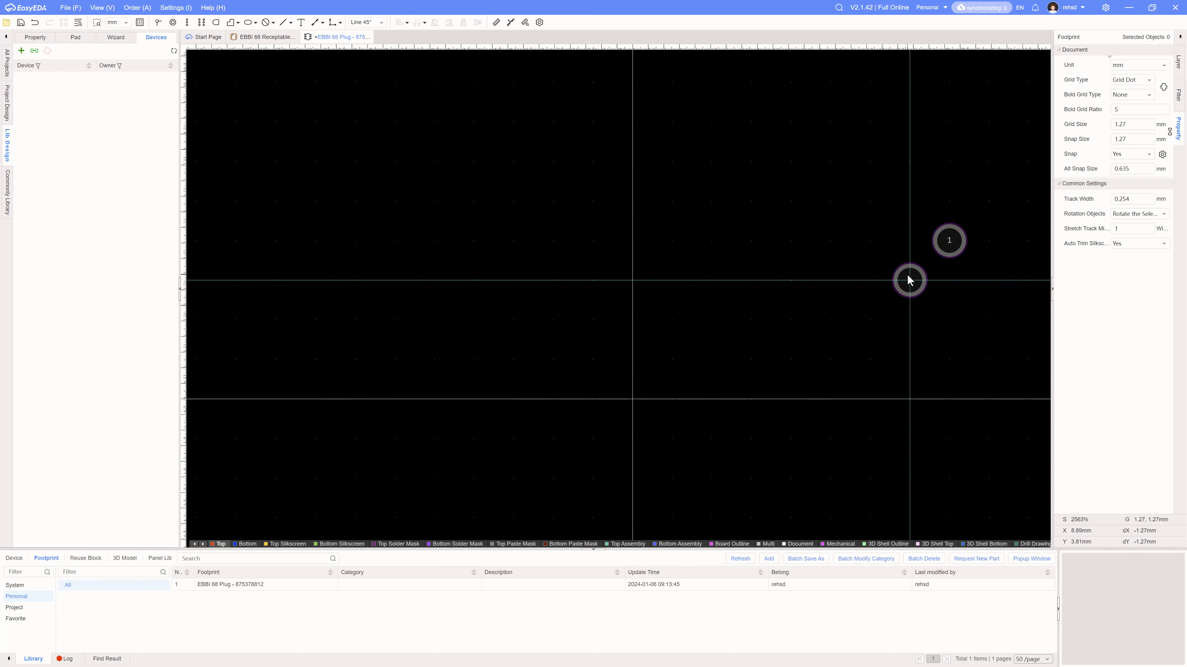
{"action": "left_click", "coordinate": [909, 300]}
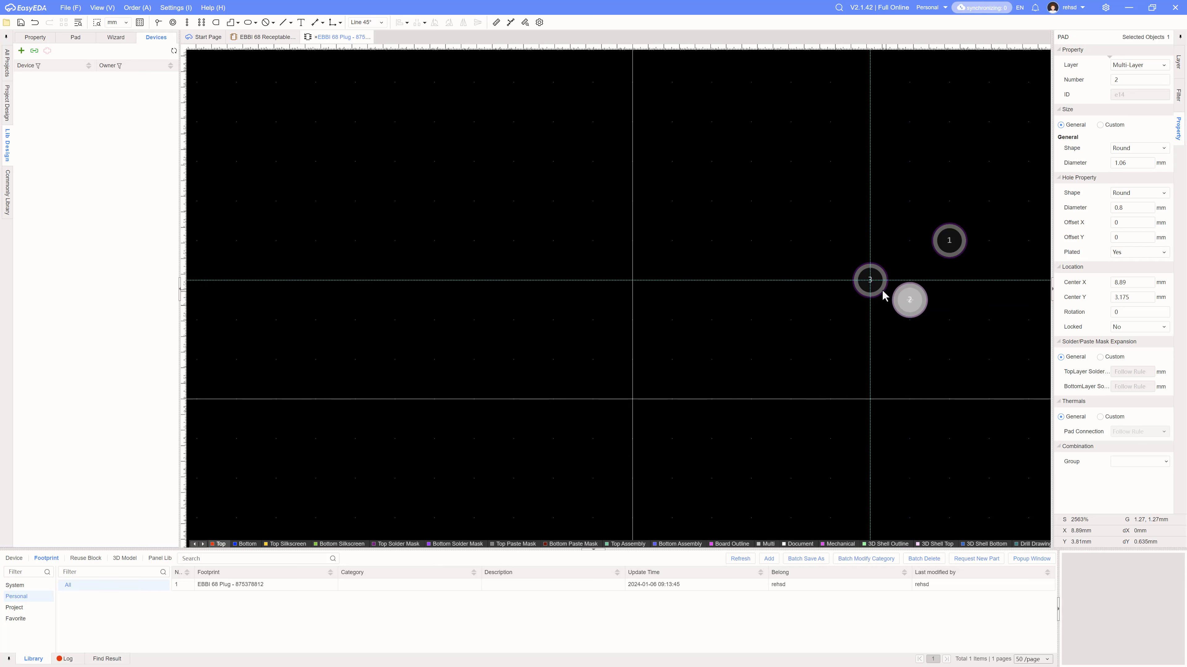
{"action": "left_click", "coordinate": [870, 241]}
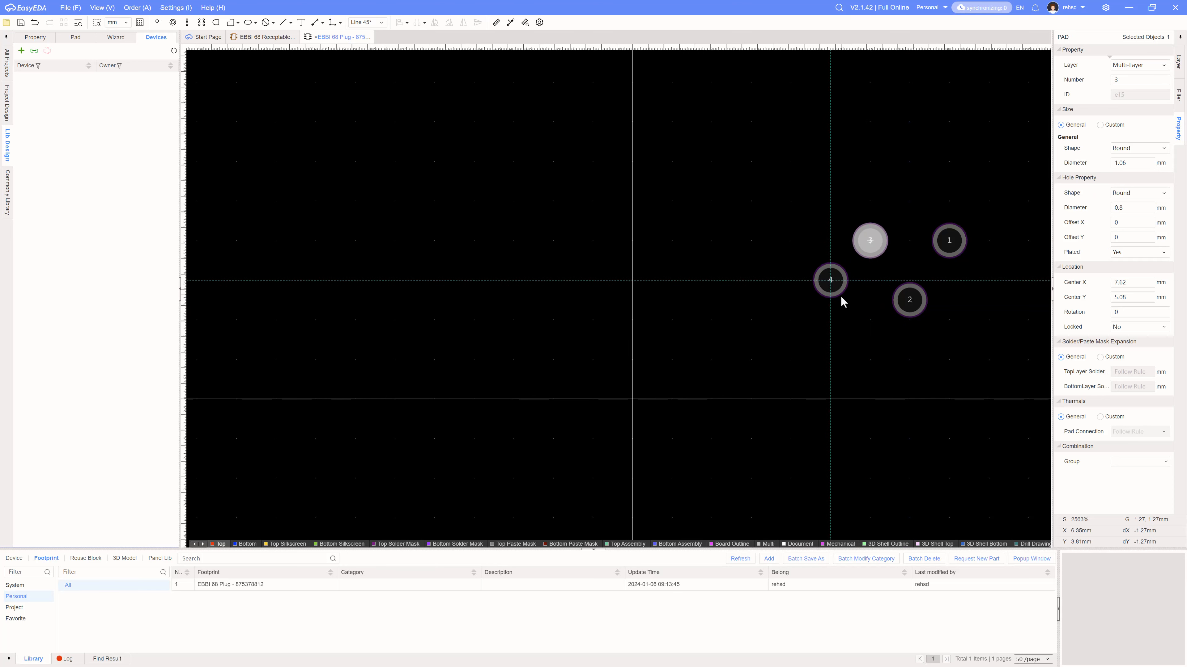
{"action": "left_click", "coordinate": [830, 300]}
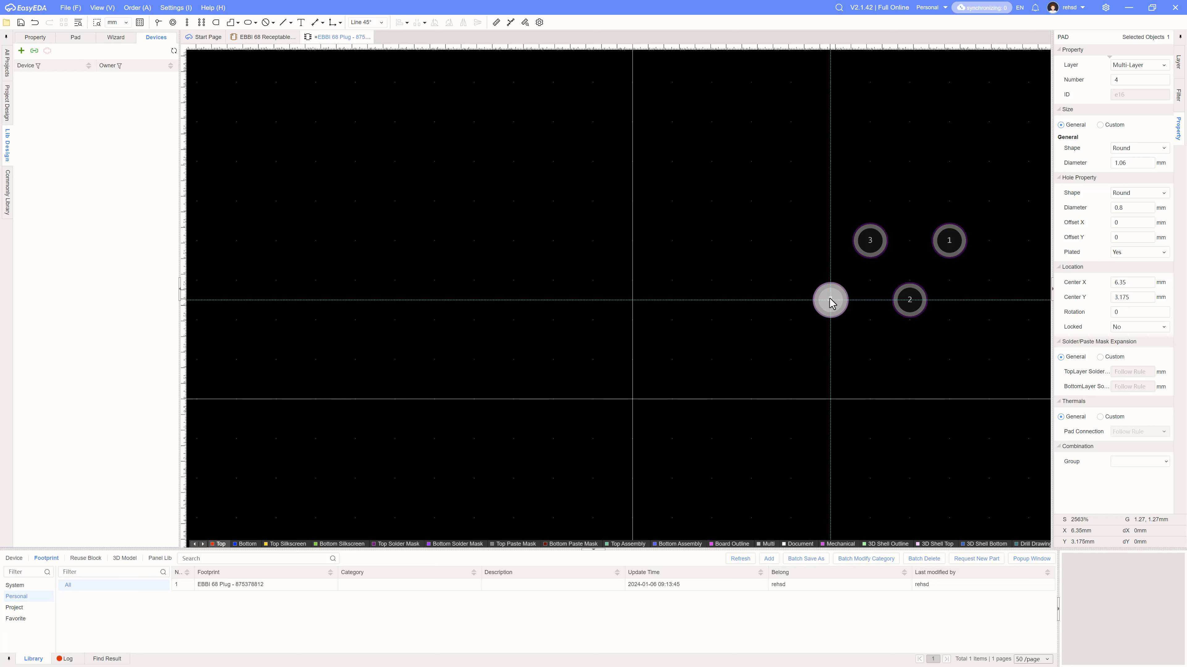
{"action": "left_click", "coordinate": [790, 250]}
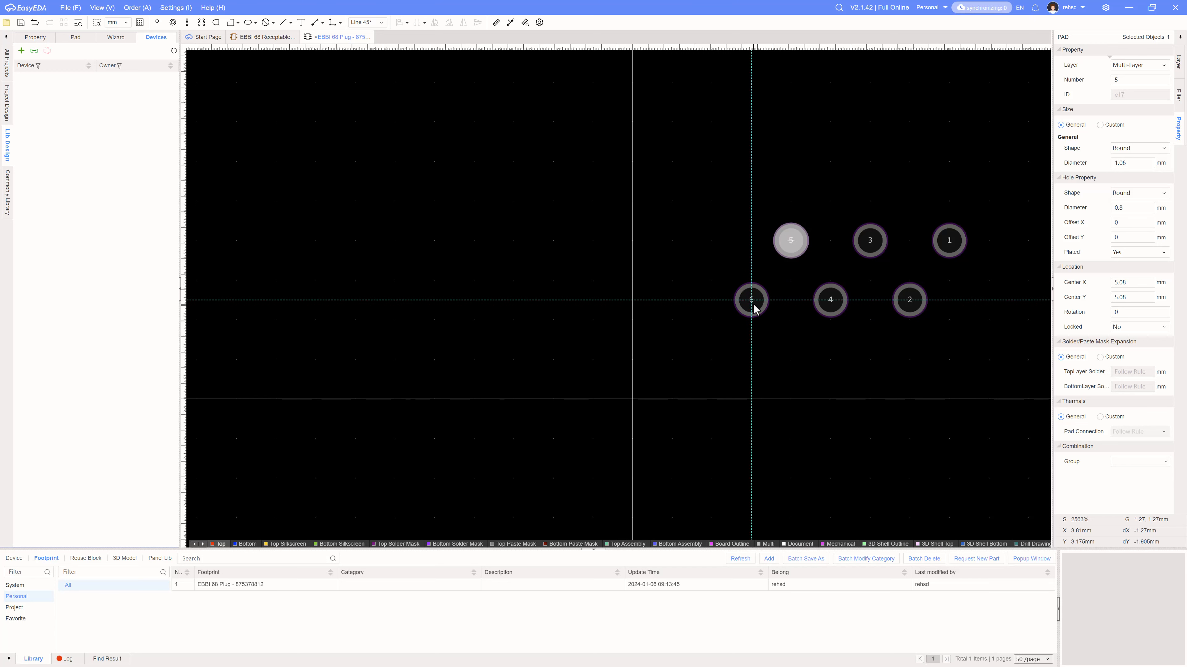
{"action": "left_click", "coordinate": [754, 306]}
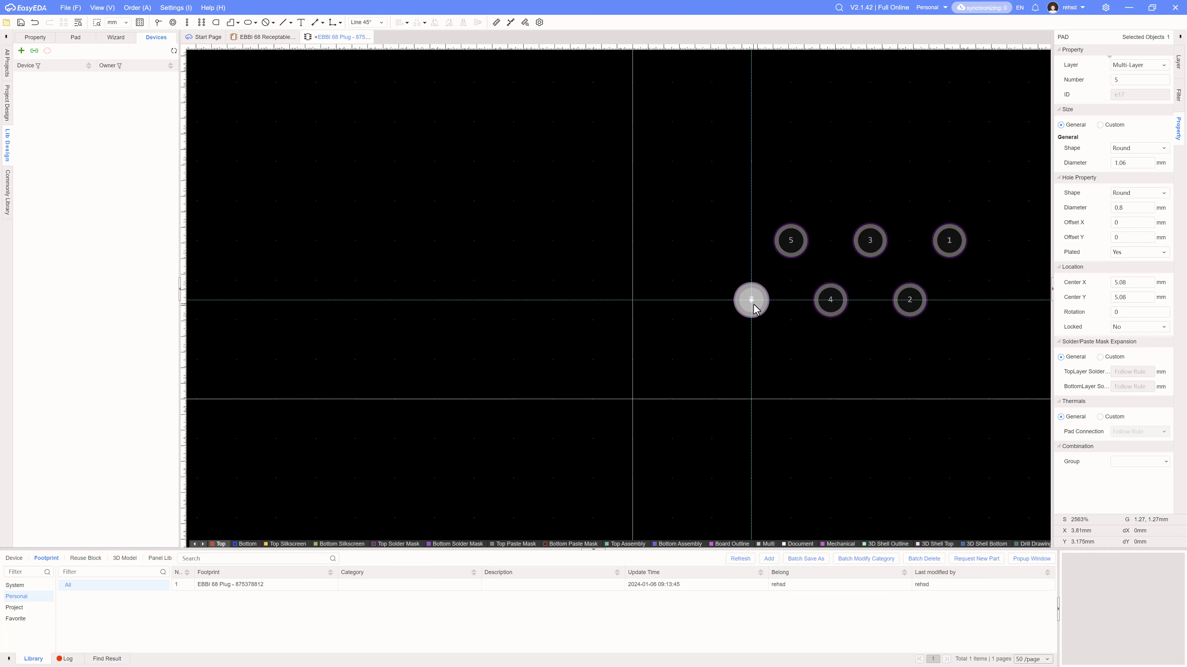
{"action": "left_click", "coordinate": [711, 251]}
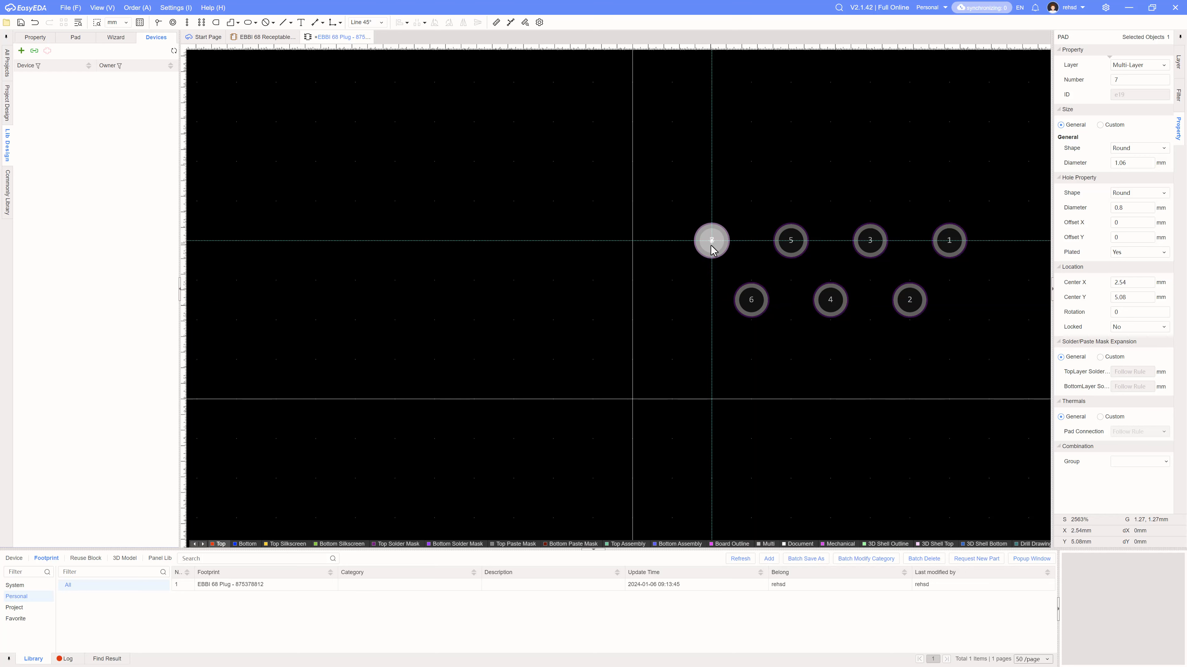
Step: Check the circuit numbering in the datasheet and continue the two staggered rows leftward with pads 8 to 15
{"action": "key", "text": "alt+Tab"}
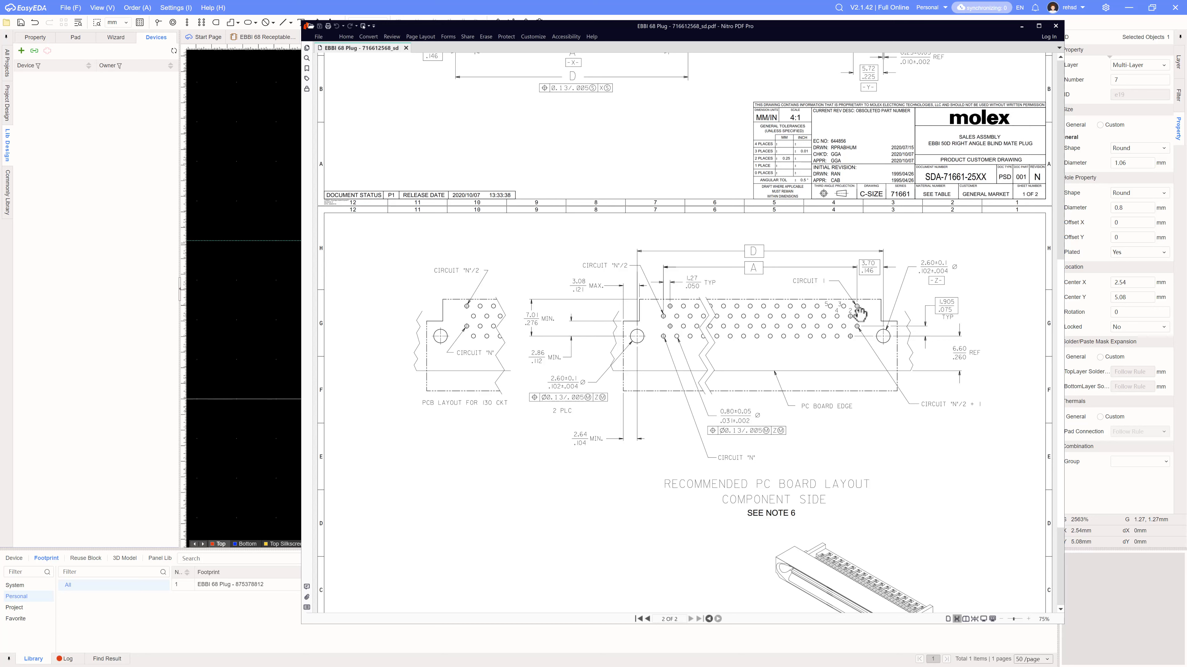
{"action": "key", "text": "alt+Tab"}
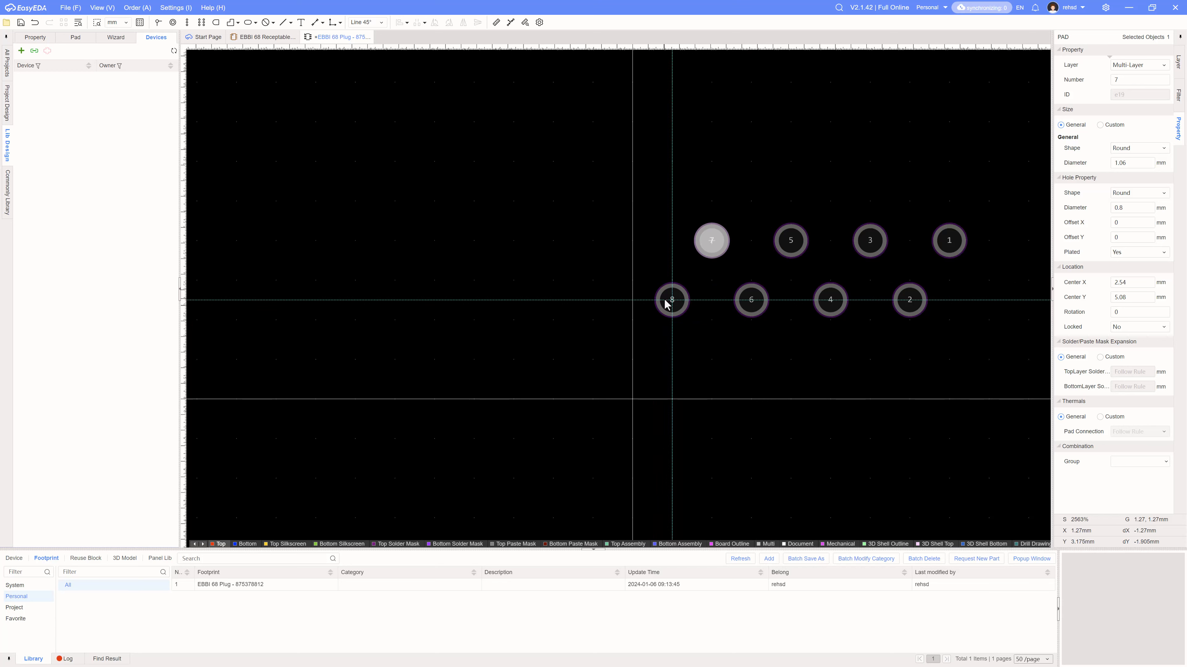
{"action": "left_click", "coordinate": [668, 303]}
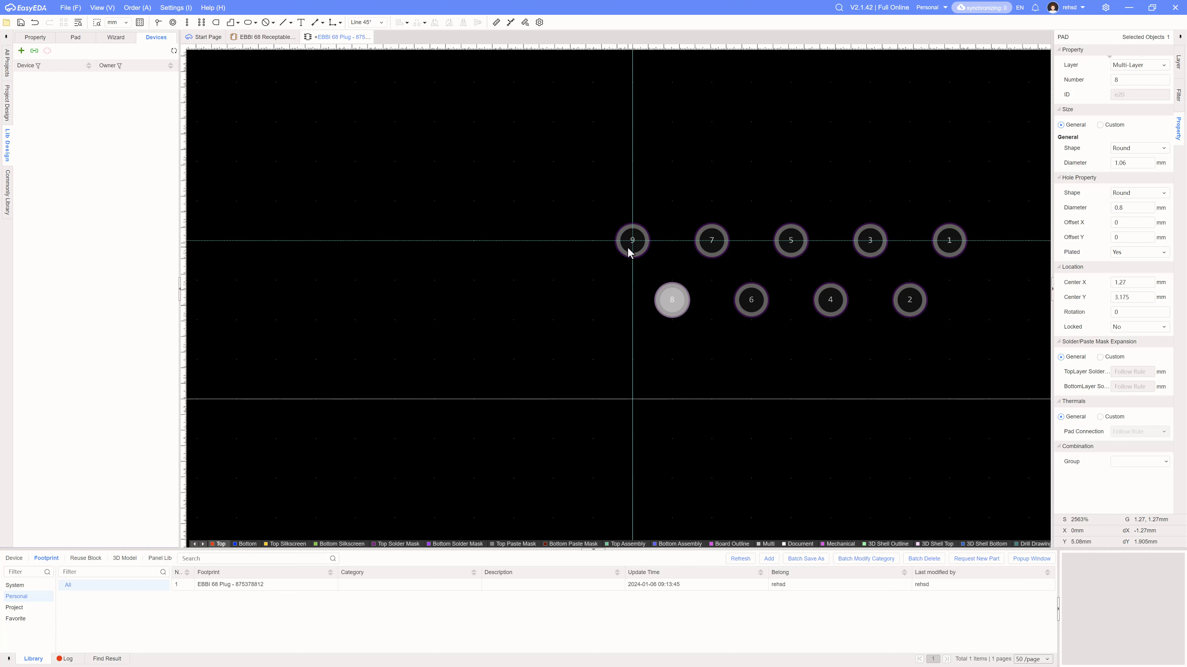
{"action": "left_click", "coordinate": [627, 249]}
{"action": "left_click", "coordinate": [593, 303]}
{"action": "left_click", "coordinate": [552, 244]}
{"action": "left_click", "coordinate": [513, 302]}
{"action": "right_click_drag", "start_coordinate": [474, 244], "coordinate": [819, 240]}
{"action": "left_click", "coordinate": [817, 240]}
{"action": "left_click", "coordinate": [777, 300]}
{"action": "left_click", "coordinate": [737, 242]}
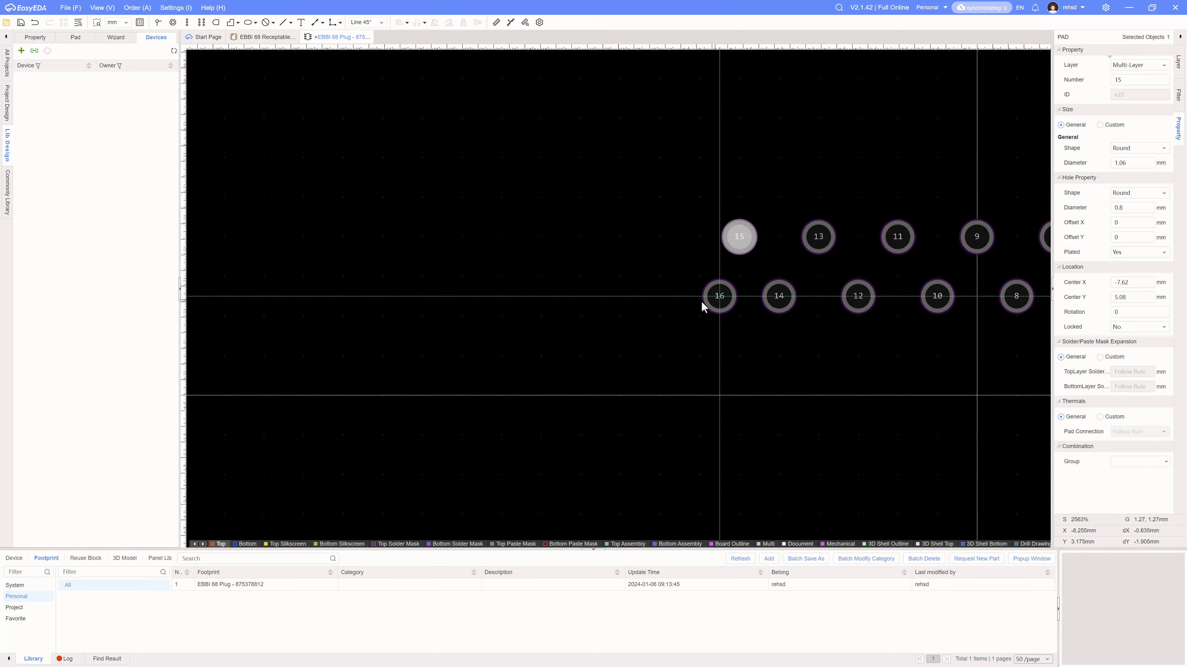
Step: Extend the two upper staggered rows leftward with pads 16 to 34, ending with pad 34 at X -31.75 mm, Y 3.175 mm
{"action": "left_click", "coordinate": [699, 302]}
{"action": "left_click", "coordinate": [661, 243]}
{"action": "left_click", "coordinate": [621, 302]}
{"action": "left_click", "coordinate": [582, 243]}
{"action": "left_click", "coordinate": [542, 302]}
{"action": "left_click", "coordinate": [502, 244]}
{"action": "left_click", "coordinate": [463, 302]}
{"action": "left_click", "coordinate": [424, 243]}
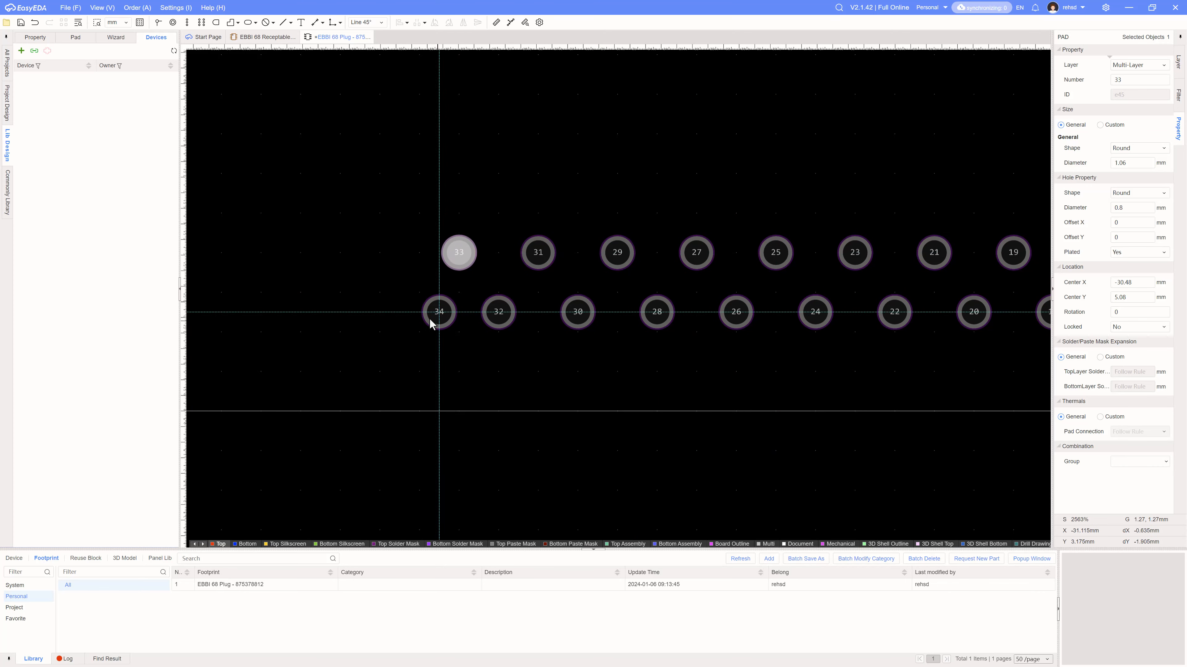
{"action": "left_click", "coordinate": [419, 313]}
Step: Check the second-half starting position in the datasheet and place pad 35 below pad 1 at X 10.16 mm, Y 1.27 mm
{"action": "key", "text": "alt+Tab"}
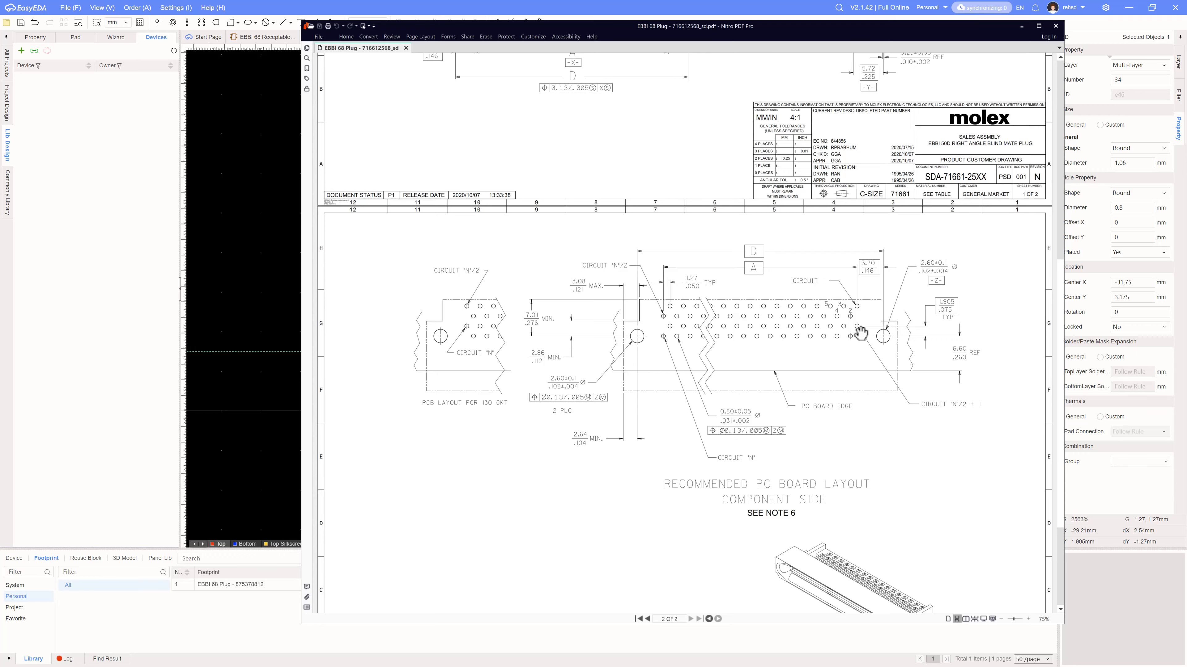
{"action": "key", "text": "alt+Tab"}
{"action": "scroll", "coordinate": [845, 344], "scroll_direction": "down", "scroll_amount": 4}
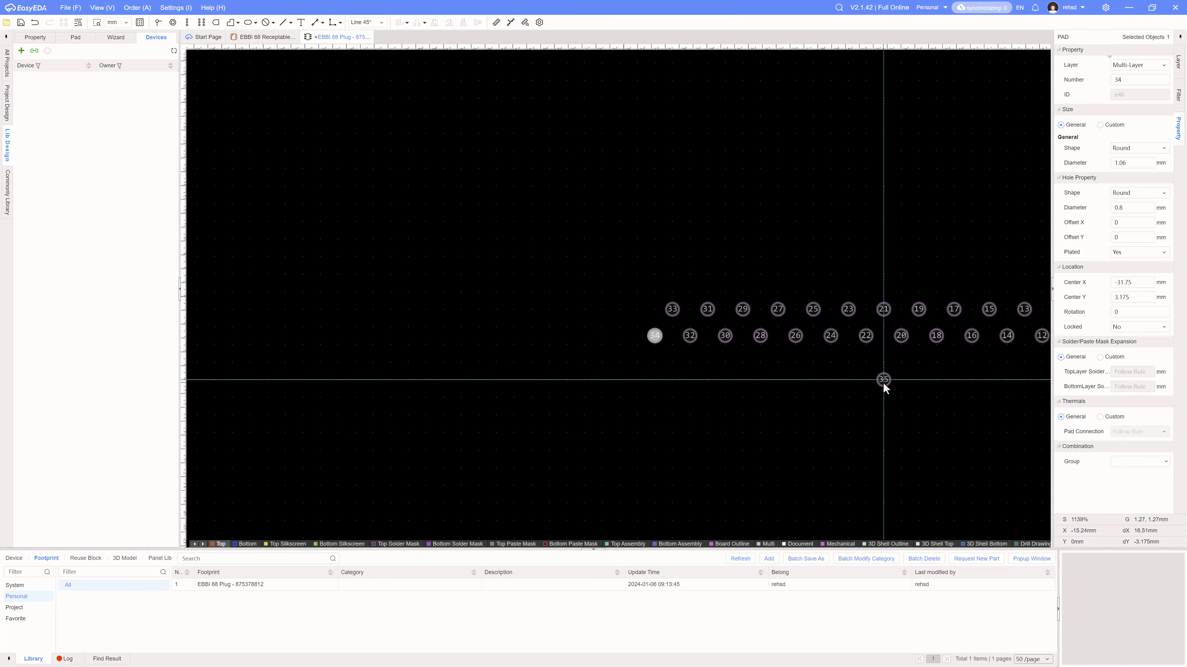
{"action": "right_click_drag", "start_coordinate": [882, 383], "coordinate": [584, 346]}
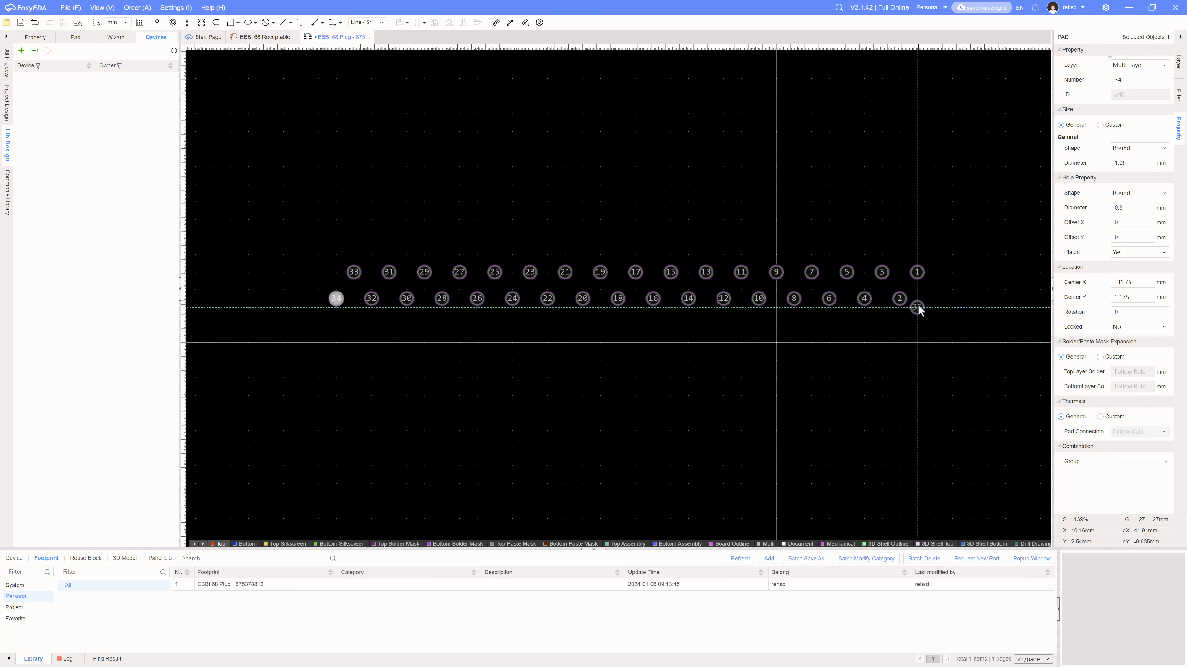
{"action": "left_click", "coordinate": [918, 325]}
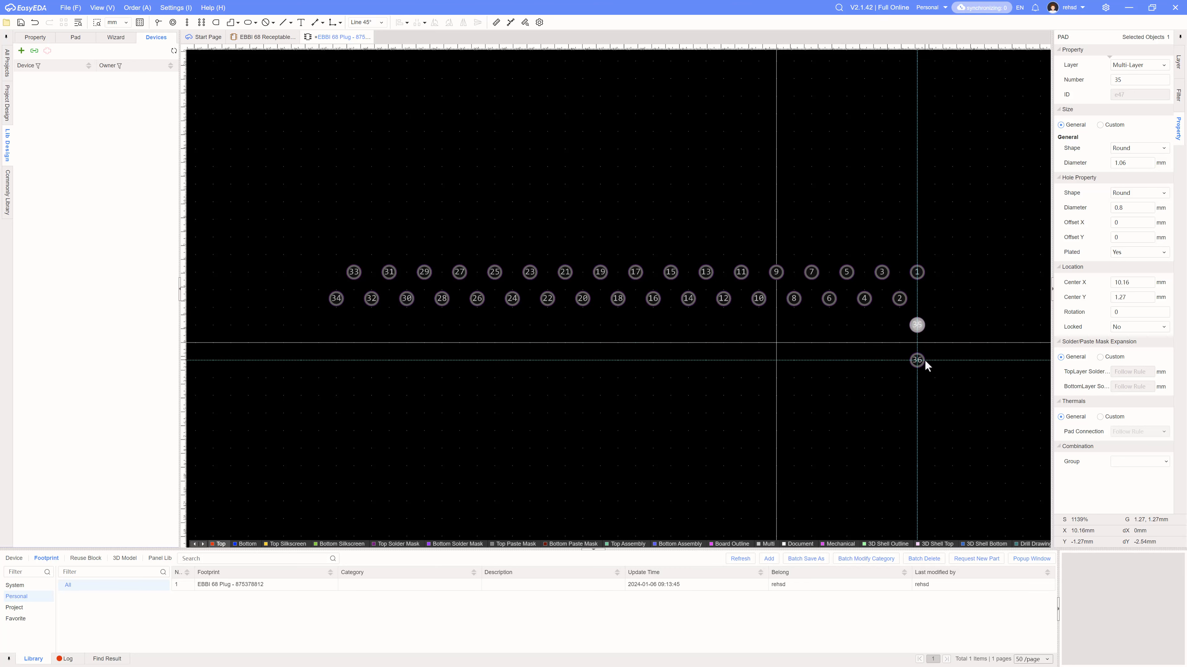
Step: Place pads 36 to 43 leftward from pad 35 at 1.27 mm steps, alternating between Y -0.635 mm and Y 1.27 mm
{"action": "scroll", "coordinate": [924, 360], "scroll_direction": "up", "scroll_amount": 4}
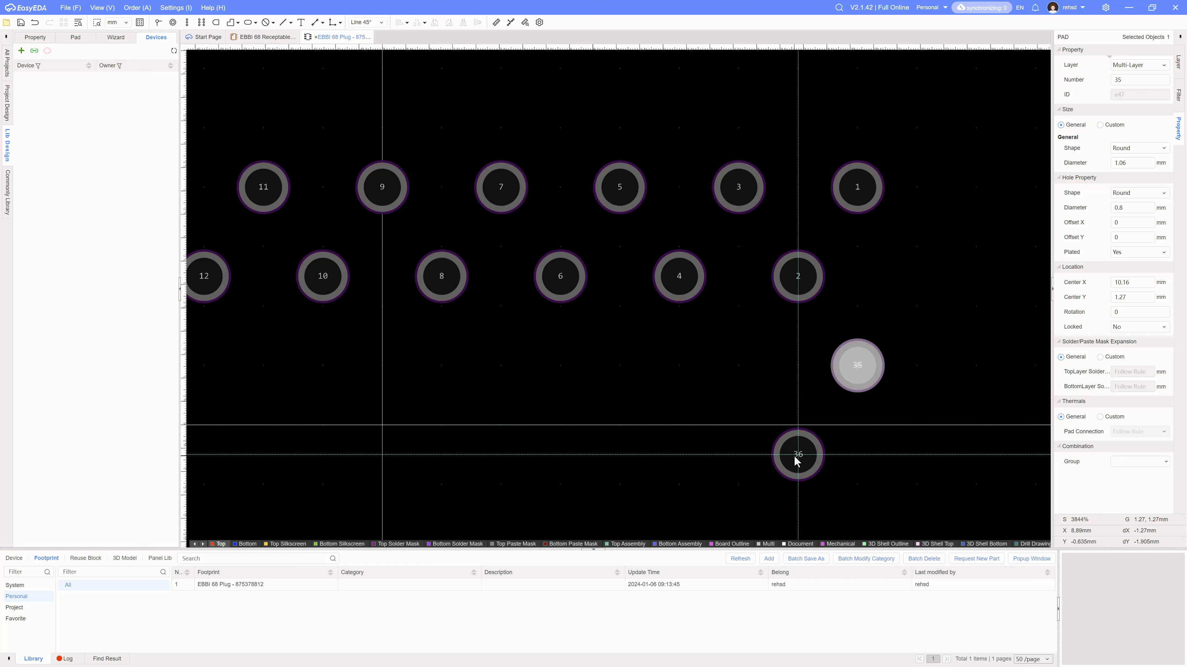
{"action": "left_click", "coordinate": [795, 456]}
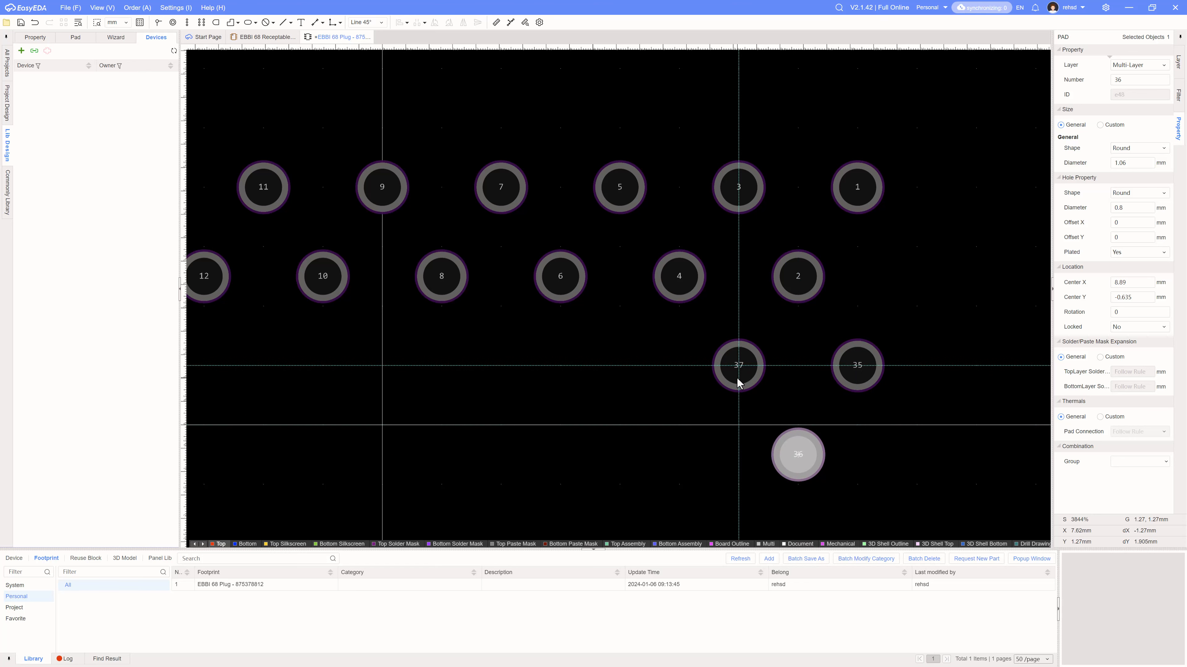
{"action": "left_click", "coordinate": [738, 365]}
{"action": "left_click", "coordinate": [686, 454]}
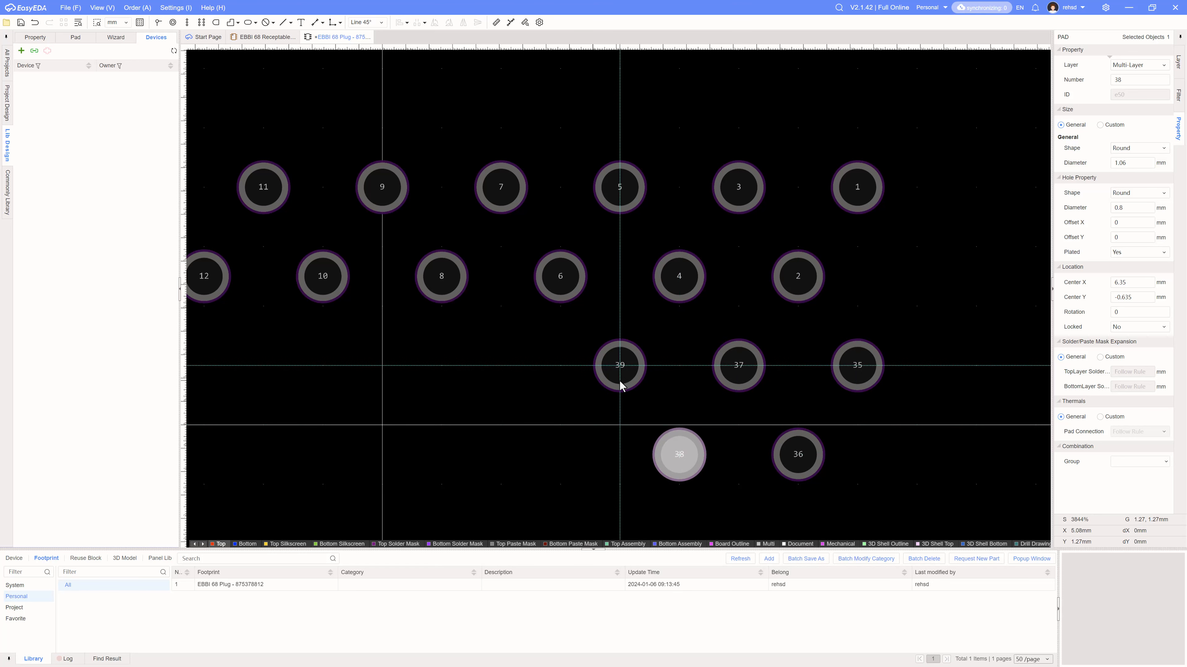
{"action": "left_click", "coordinate": [621, 370]}
{"action": "left_click", "coordinate": [564, 454]}
{"action": "left_click", "coordinate": [504, 368]}
{"action": "left_click", "coordinate": [441, 454]}
{"action": "left_click", "coordinate": [382, 365]}
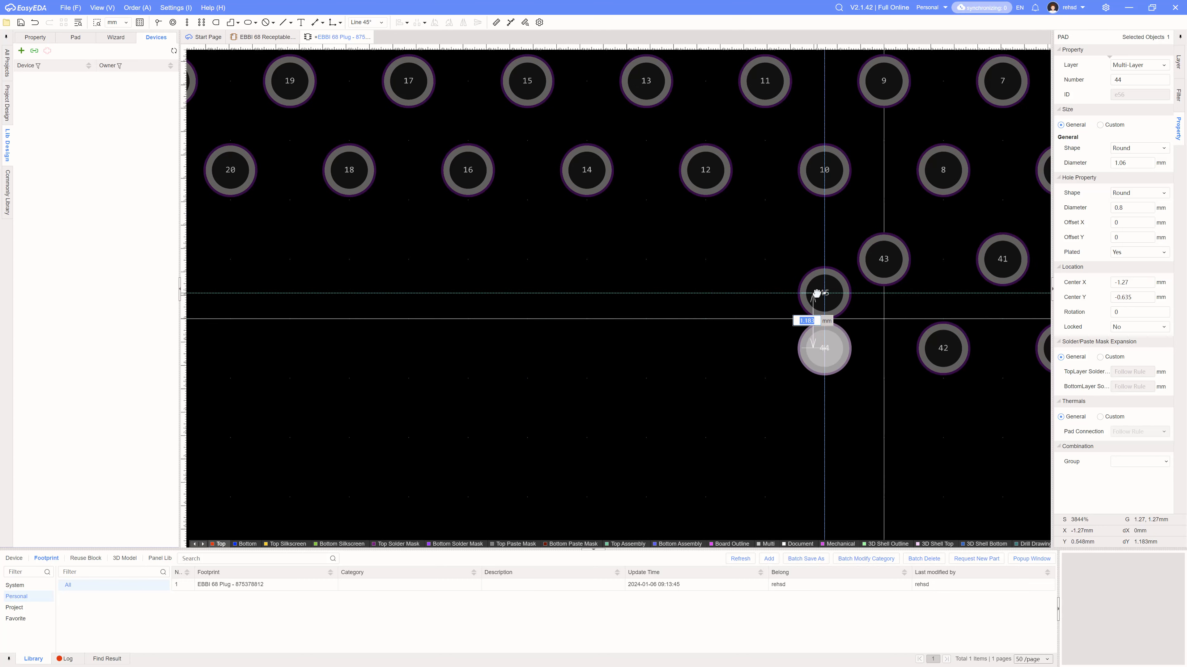
Step: Continue the two lower staggered rows leftward with pads 44 to 54
{"action": "left_click", "coordinate": [824, 348]}
{"action": "left_click", "coordinate": [765, 259]}
{"action": "left_click", "coordinate": [705, 348]}
{"action": "left_click", "coordinate": [646, 259]}
{"action": "left_click", "coordinate": [587, 348]}
{"action": "left_click", "coordinate": [527, 259]}
{"action": "left_click", "coordinate": [409, 259]}
{"action": "left_click", "coordinate": [349, 348]}
{"action": "left_click", "coordinate": [289, 259]}
{"action": "left_click", "coordinate": [230, 348]}
Step: Finish the lower rows with pads 55 to 68, ending at X -31.75 mm, Y -0.635 mm, and bring up the datasheet's board layout for comparison
{"action": "right_click_drag", "start_coordinate": [290, 439], "coordinate": [878, 417]}
{"action": "left_click", "coordinate": [760, 237]}
{"action": "left_click", "coordinate": [700, 326]}
{"action": "left_click", "coordinate": [641, 237]}
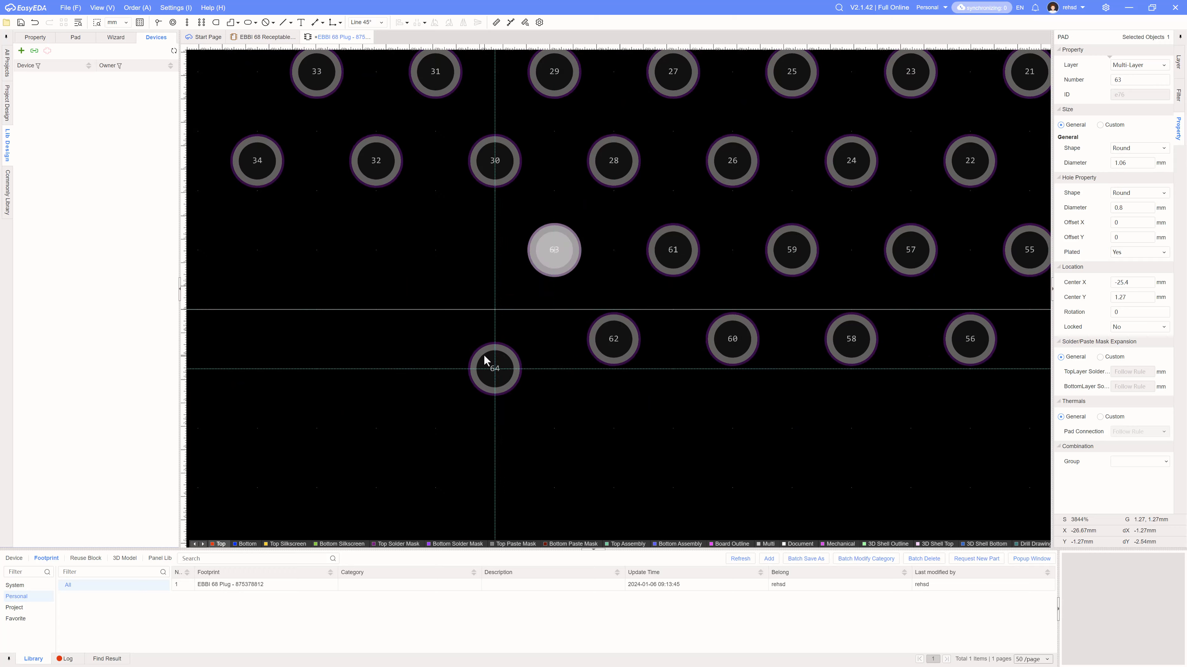
{"action": "left_click", "coordinate": [257, 339]}
{"action": "scroll", "coordinate": [579, 407], "scroll_direction": "down", "scroll_amount": 5}
{"action": "scroll", "coordinate": [631, 421], "scroll_direction": "up", "scroll_amount": 3}
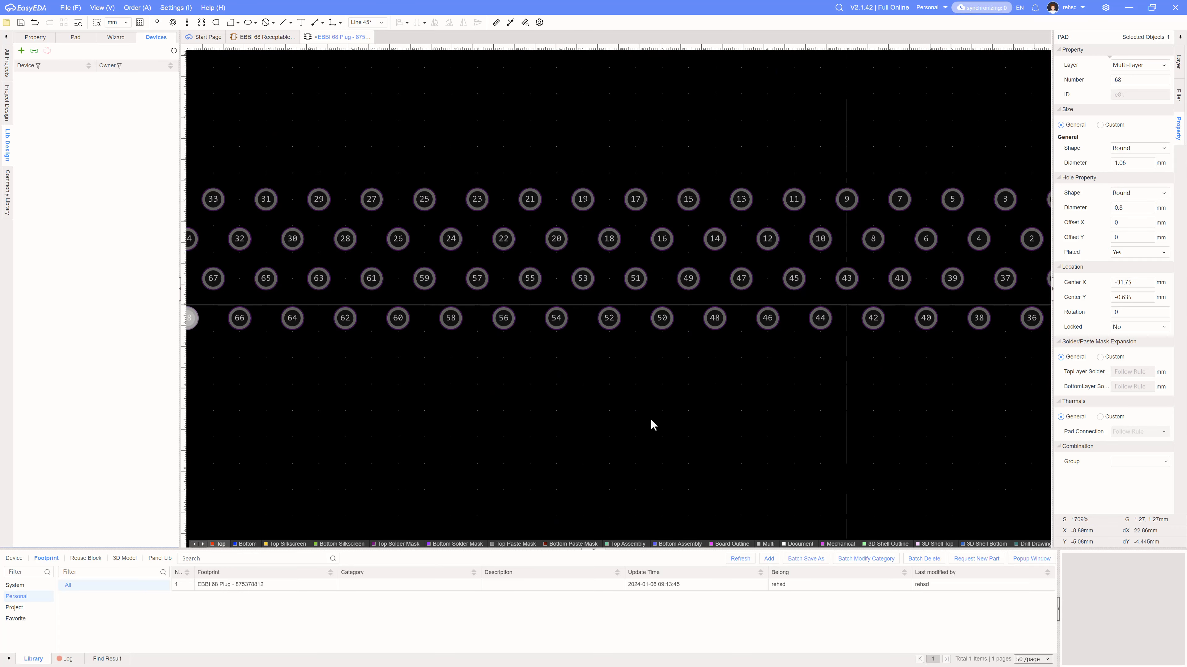
{"action": "scroll", "coordinate": [644, 409], "scroll_direction": "down", "scroll_amount": 2}
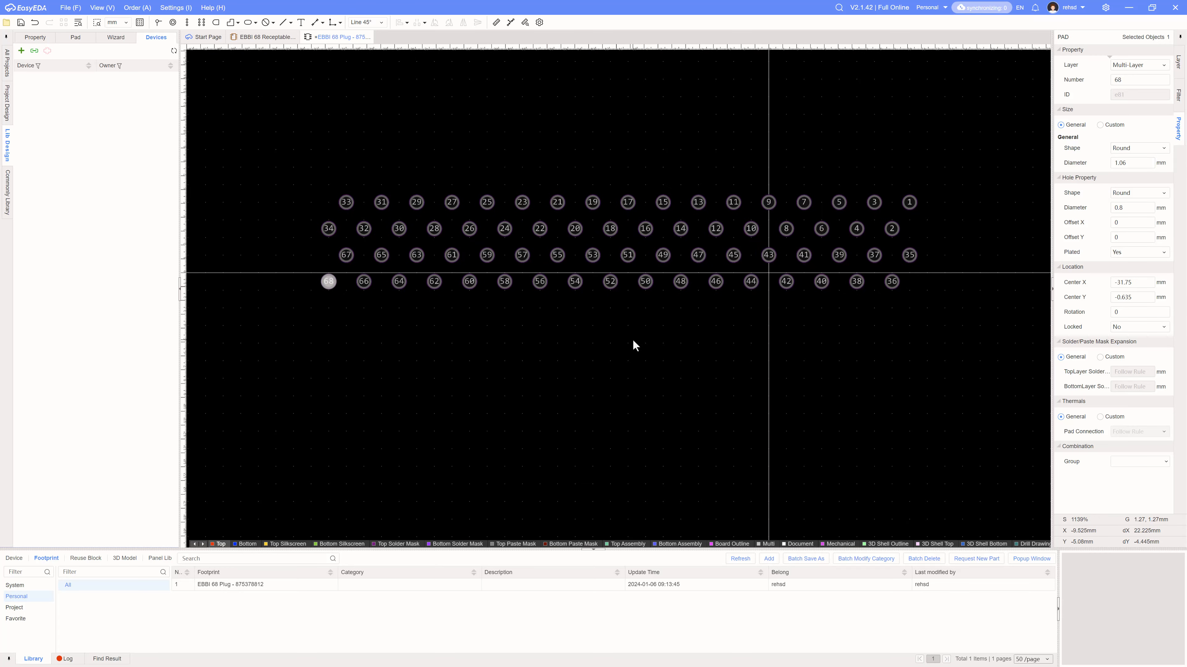
{"action": "key", "text": "alt+Tab"}
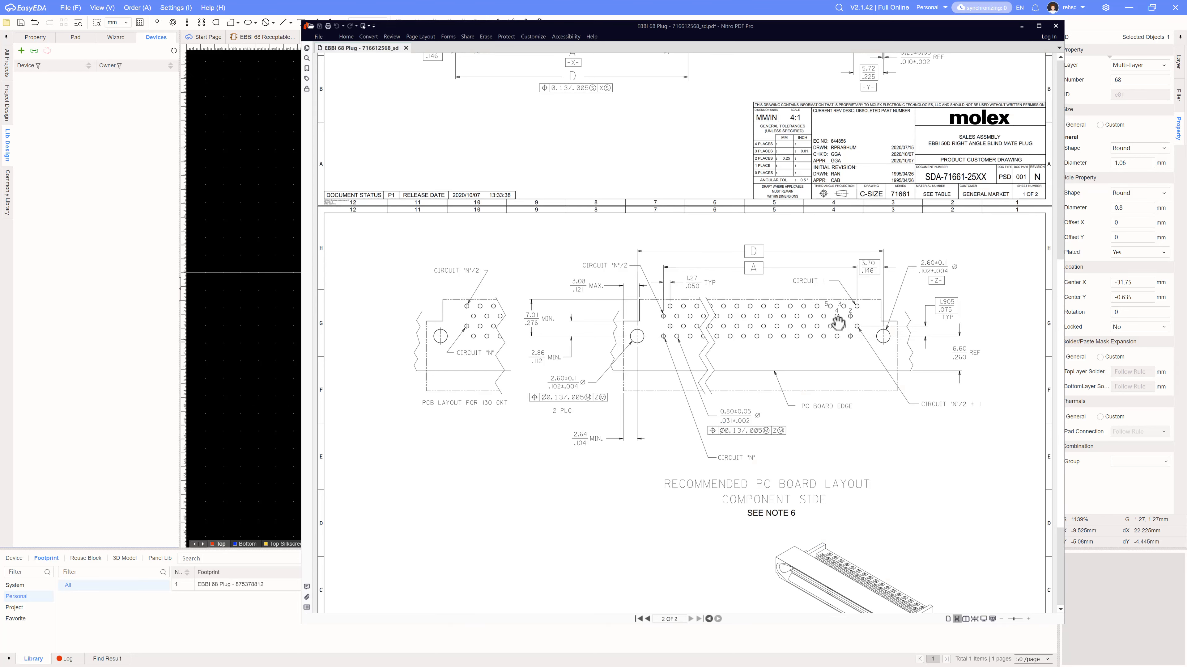
Step: Compare the finished pad rows with the datasheet's recommended board layout and check the mounting hole diameter
{"action": "key", "text": "alt+Tab"}
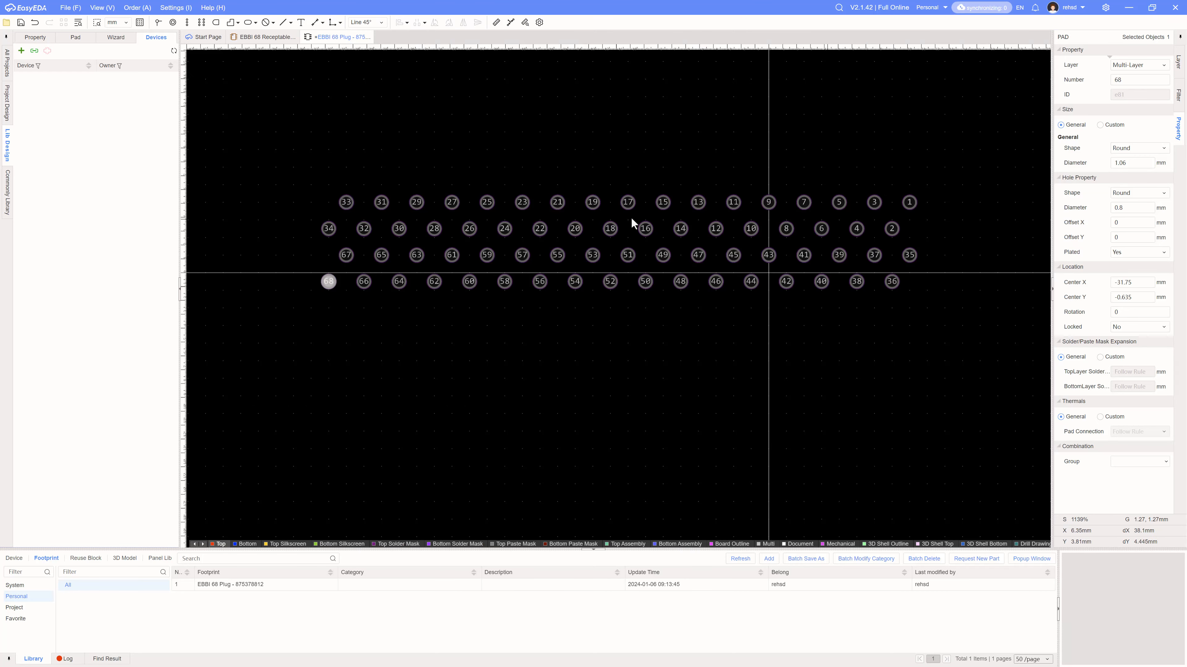
{"action": "left_click", "coordinate": [419, 361]}
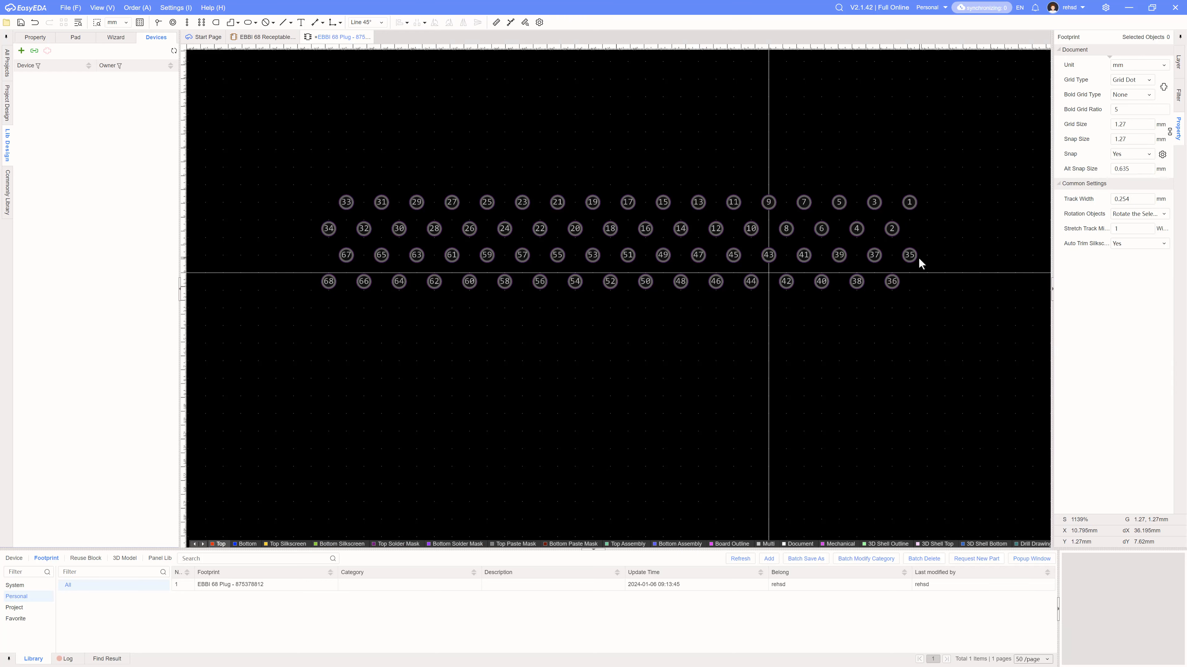
{"action": "key", "text": "alt+Tab"}
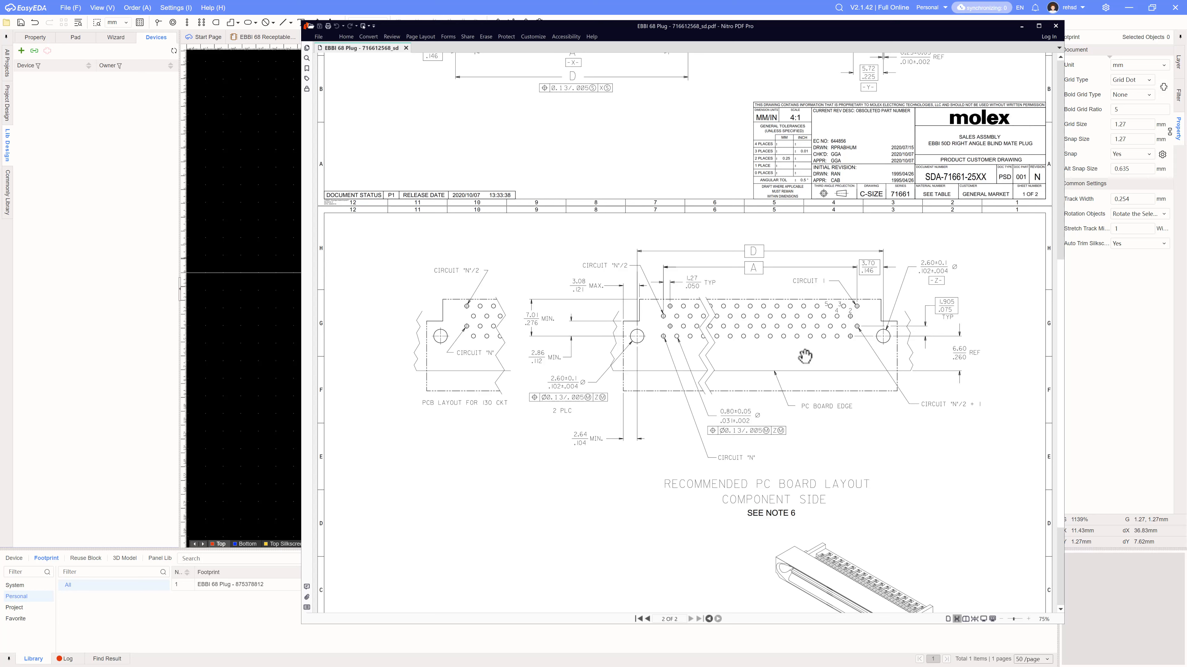
{"action": "key", "text": "alt+Tab"}
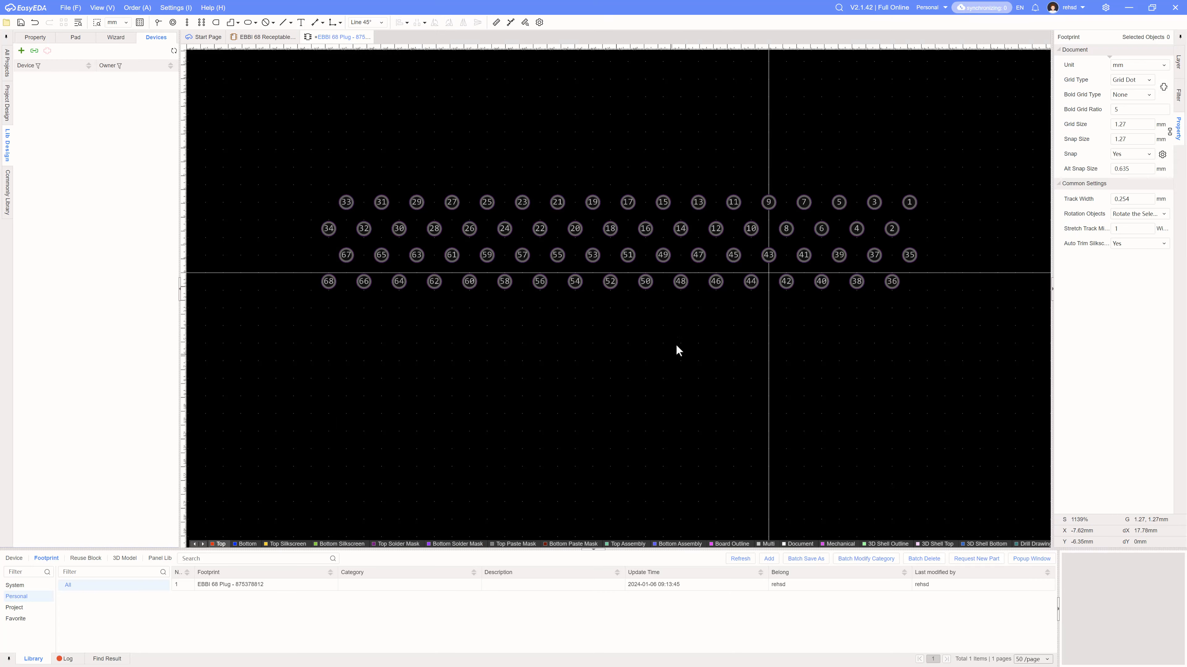
{"action": "key", "text": "alt+Tab"}
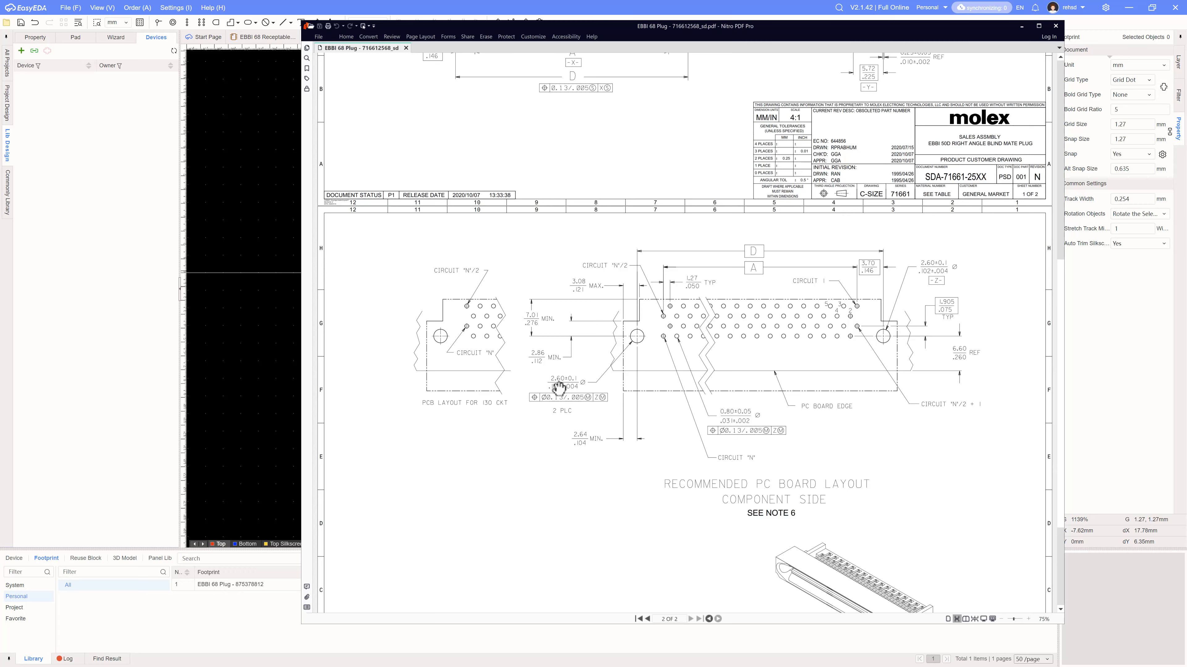
{"action": "key", "text": "alt+Tab"}
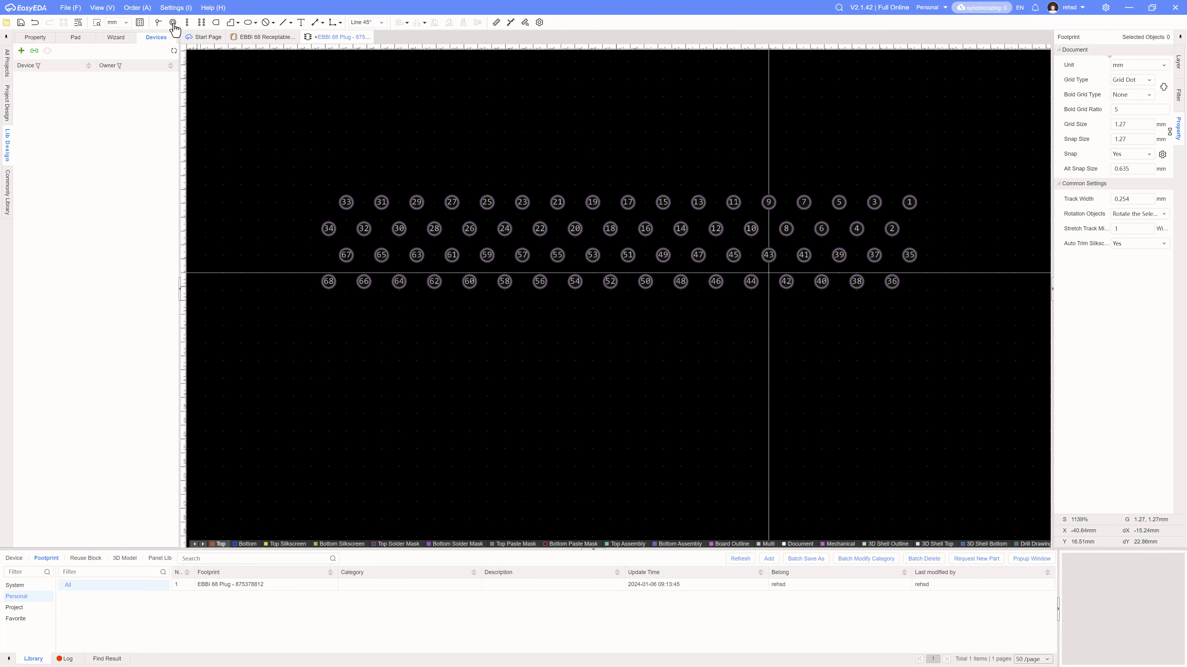
Step: Place pad 69 below the rows at X -5.08 mm, Y -7.62 mm and set its hole diameter to 2.6 mm
{"action": "left_click", "coordinate": [173, 23]}
{"action": "left_click", "coordinate": [698, 379]}
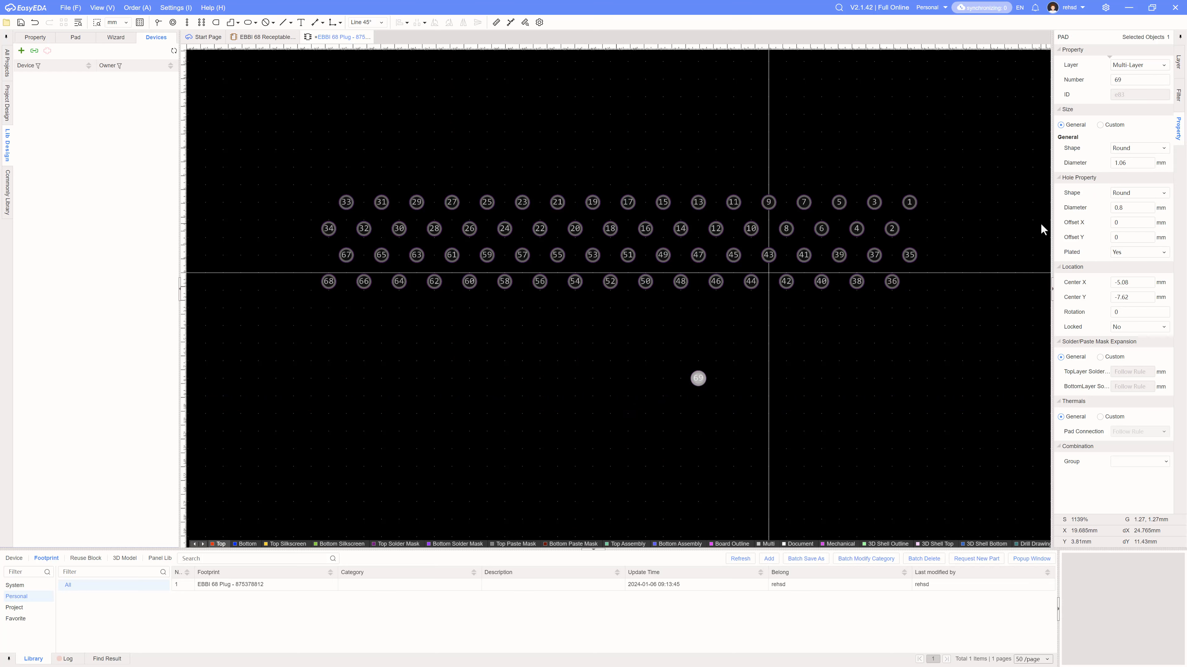
{"action": "key", "text": "alt+Tab"}
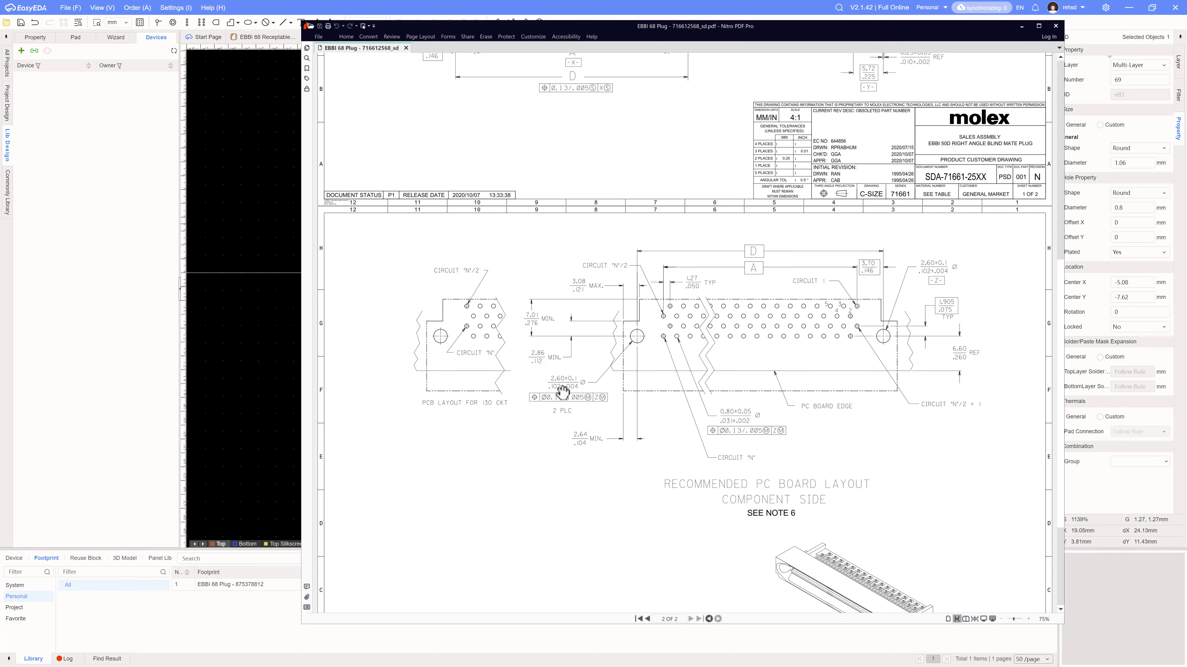
{"action": "key", "text": "alt+Tab"}
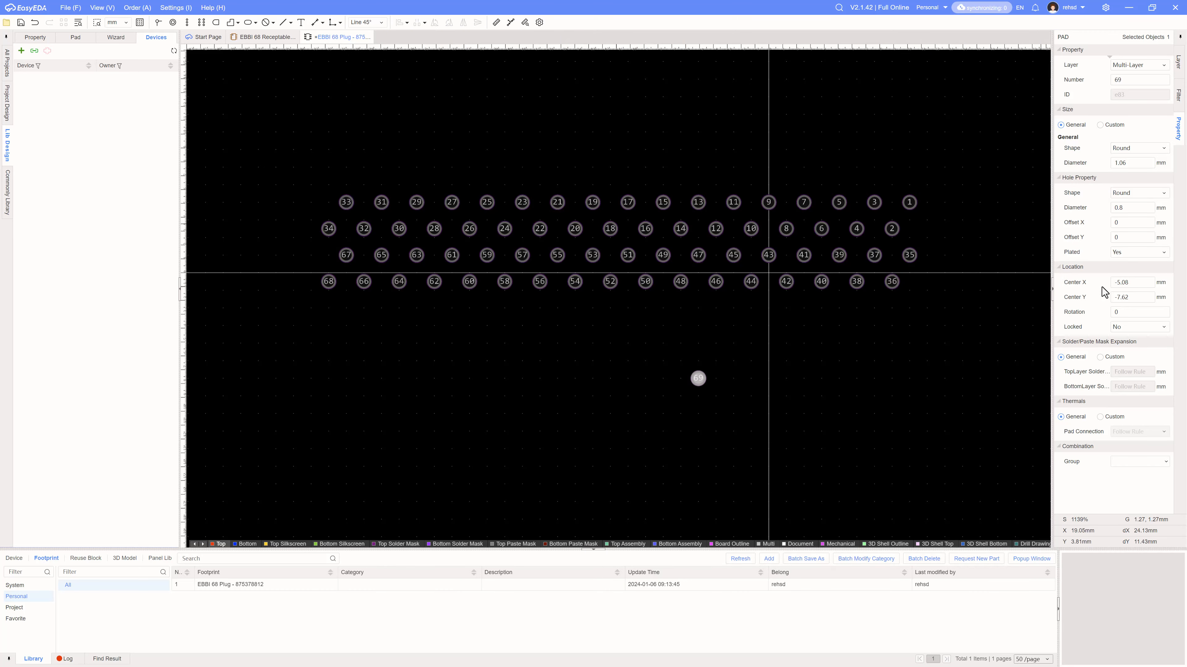
{"action": "left_click", "coordinate": [1131, 210]}
{"action": "key", "text": "Return"}
Step: Check the hole tolerance in the datasheet, calculate 2.8 + 0.13 + 0.13, and set pad 69's outer diameter to 3.06 mm
{"action": "key", "text": "alt+Tab"}
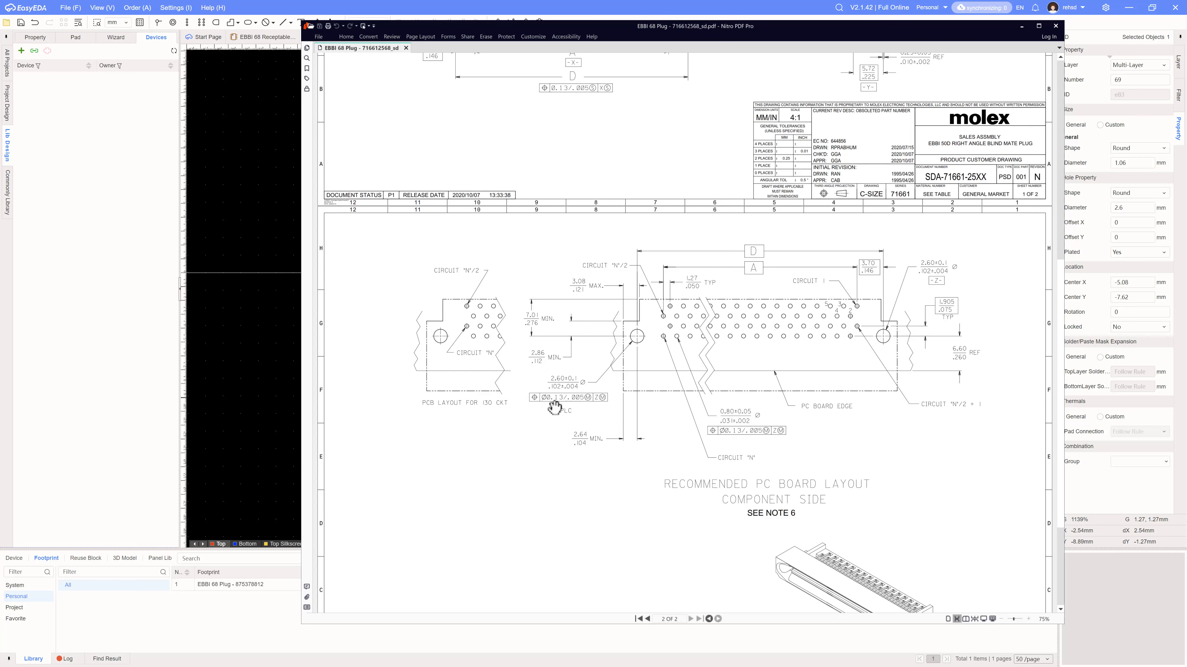
{"action": "key", "text": "alt+Tab"}
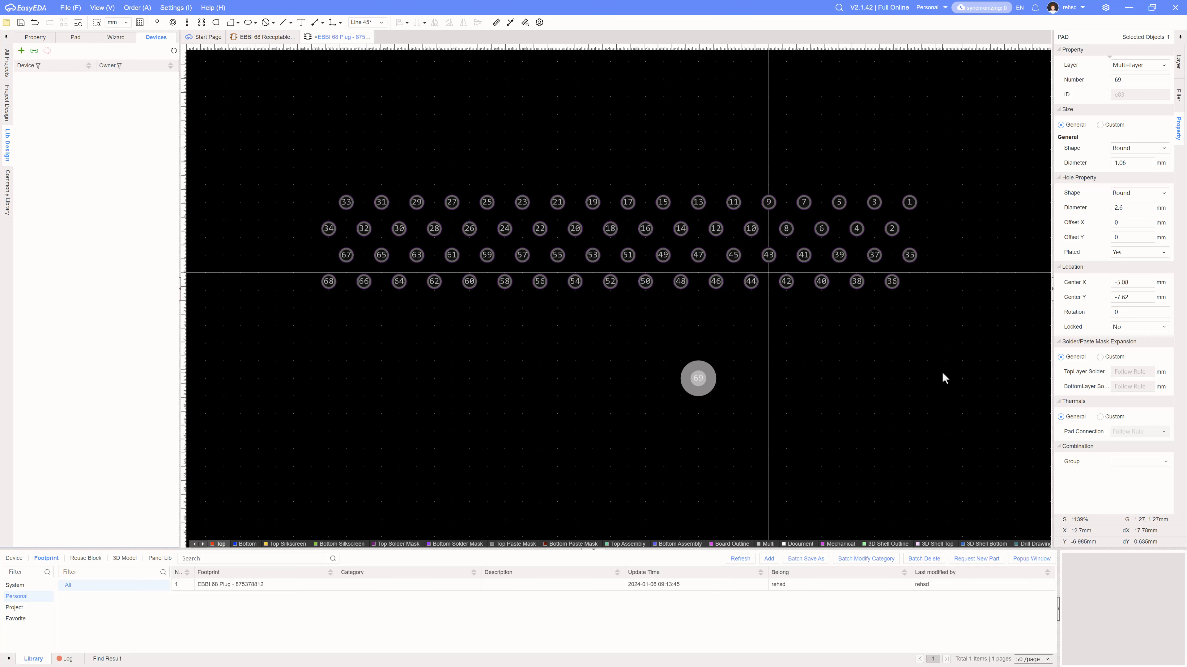
{"action": "key", "text": "alt+Tab"}
{"action": "type", "text": "2.8"}
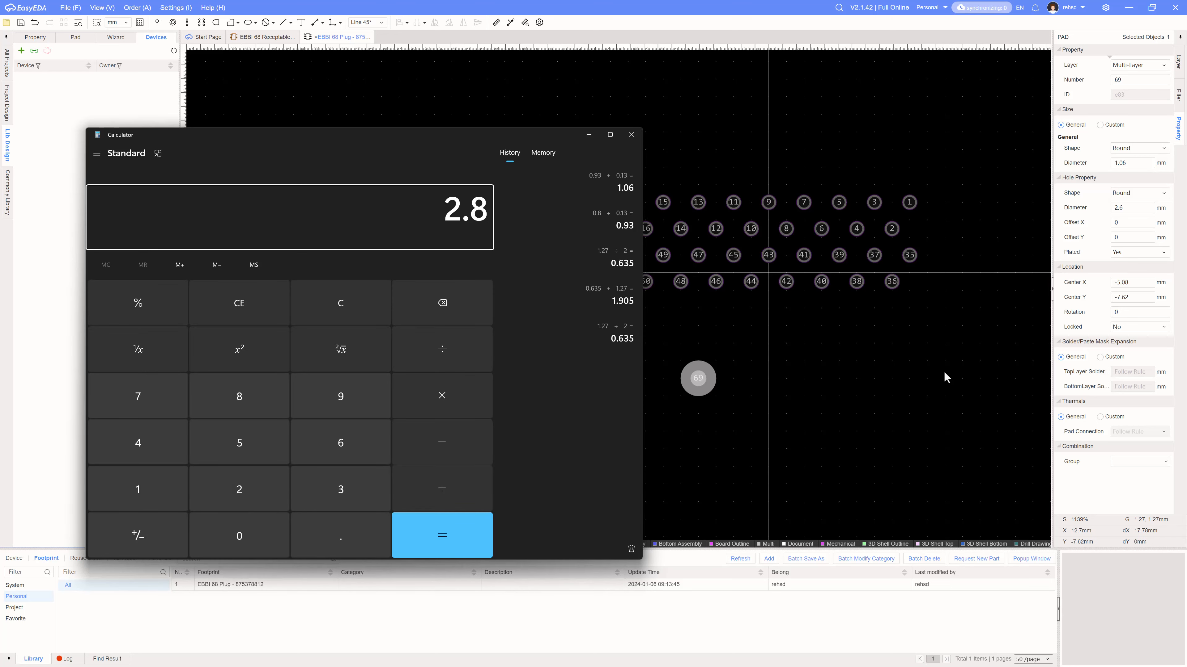
{"action": "type", "text": "0.13+0.13="}
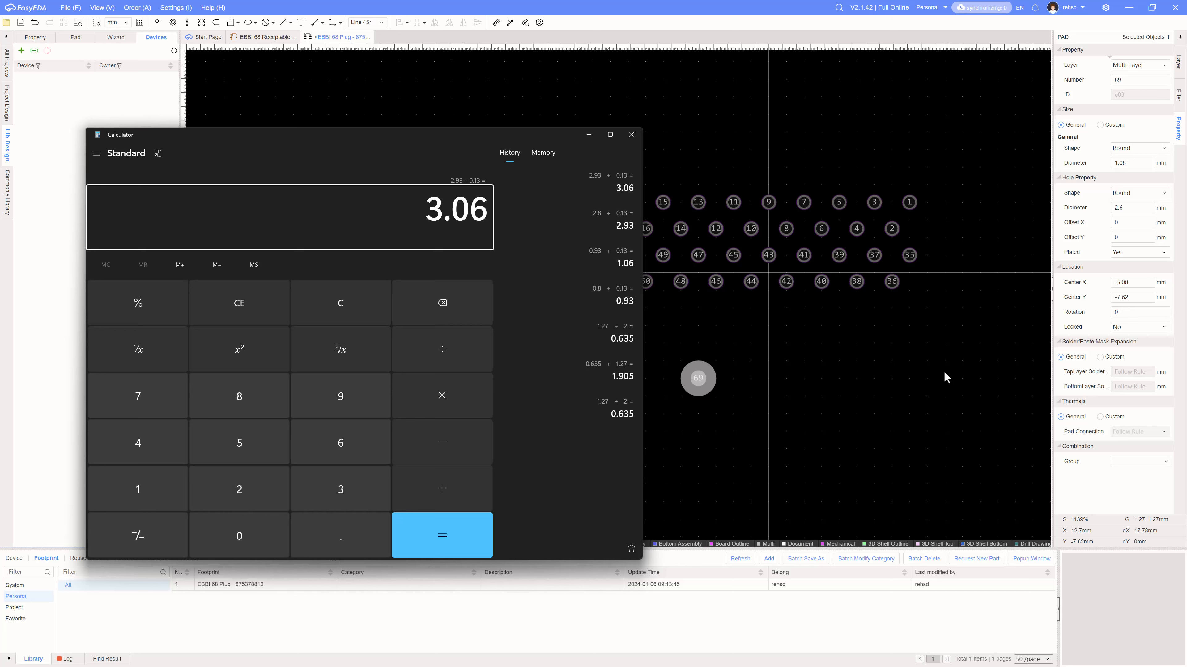
{"action": "key", "text": "alt+Tab"}
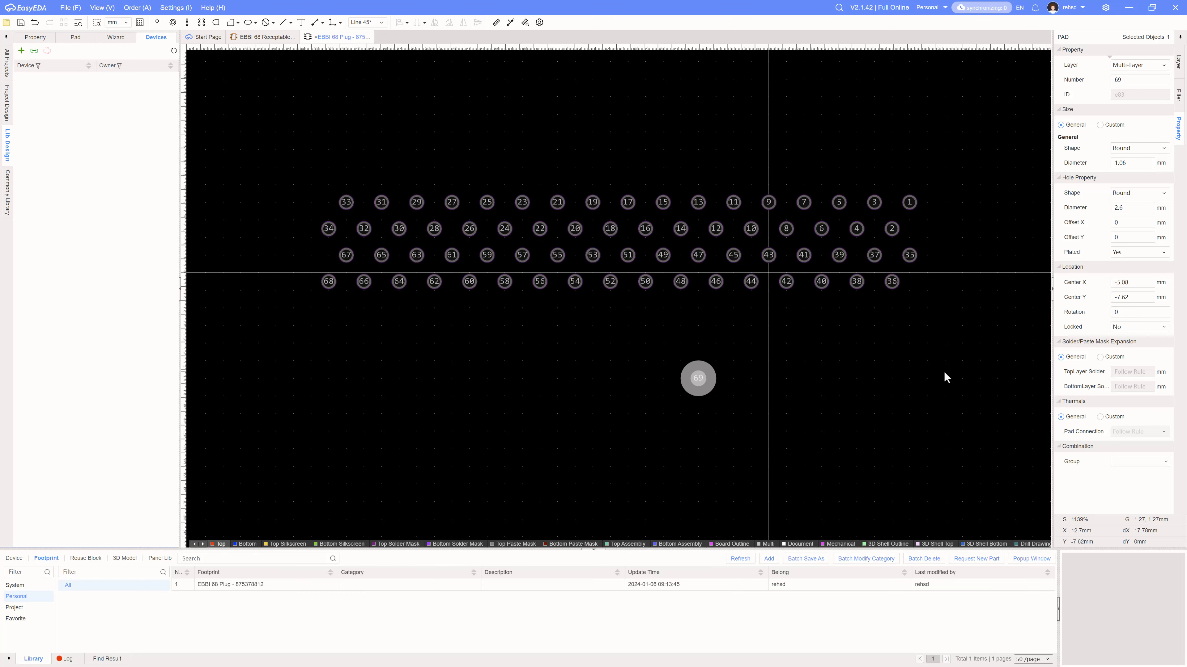
{"action": "double_click", "coordinate": [1121, 163]}
{"action": "type", "text": "3.06"}
{"action": "key", "text": "Return"}
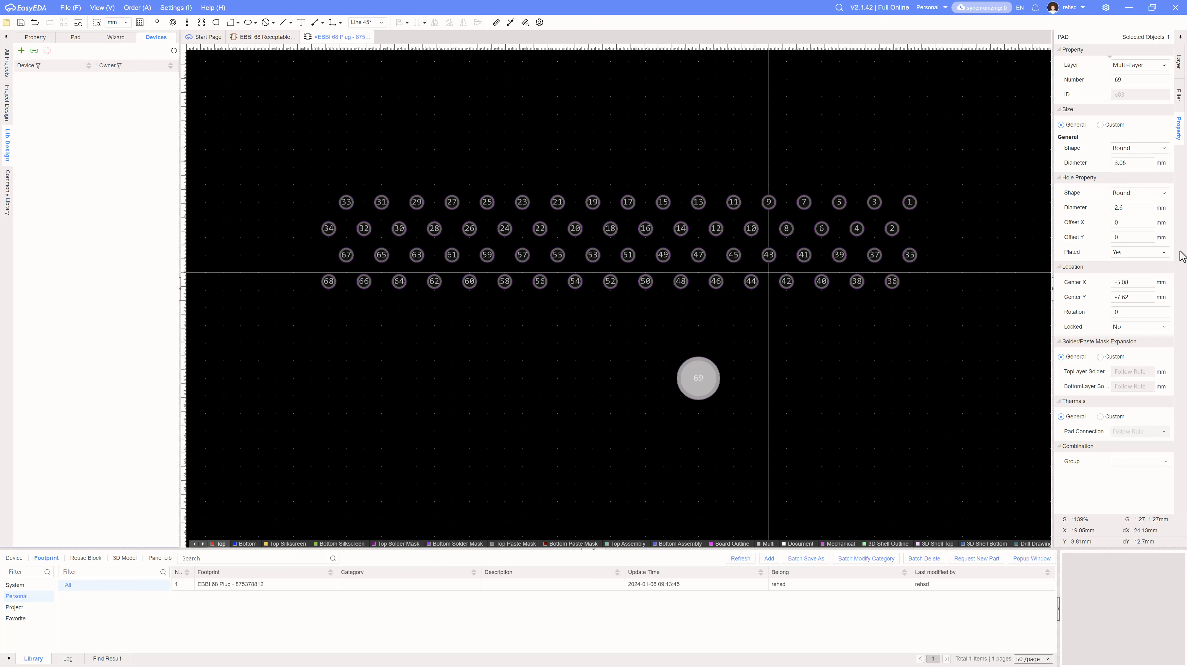
{"action": "left_click", "coordinate": [730, 418]}
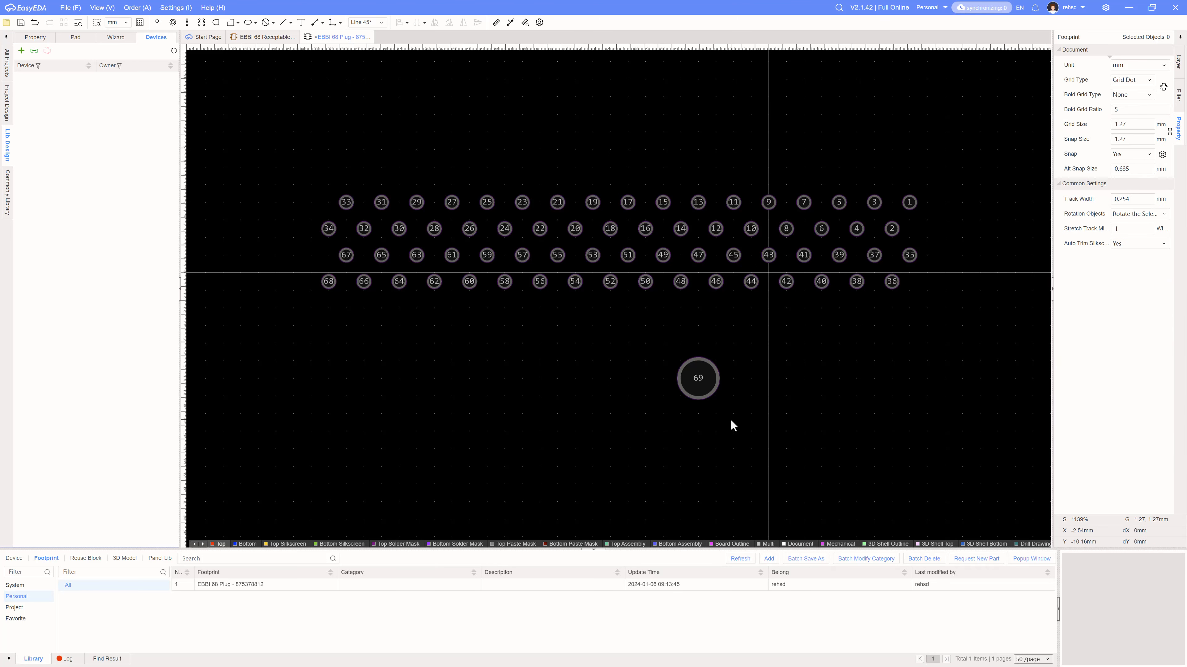
Step: Check the mounting hole's horizontal offset from circuit 1 in the datasheet's board layout
{"action": "key", "text": "alt+Tab"}
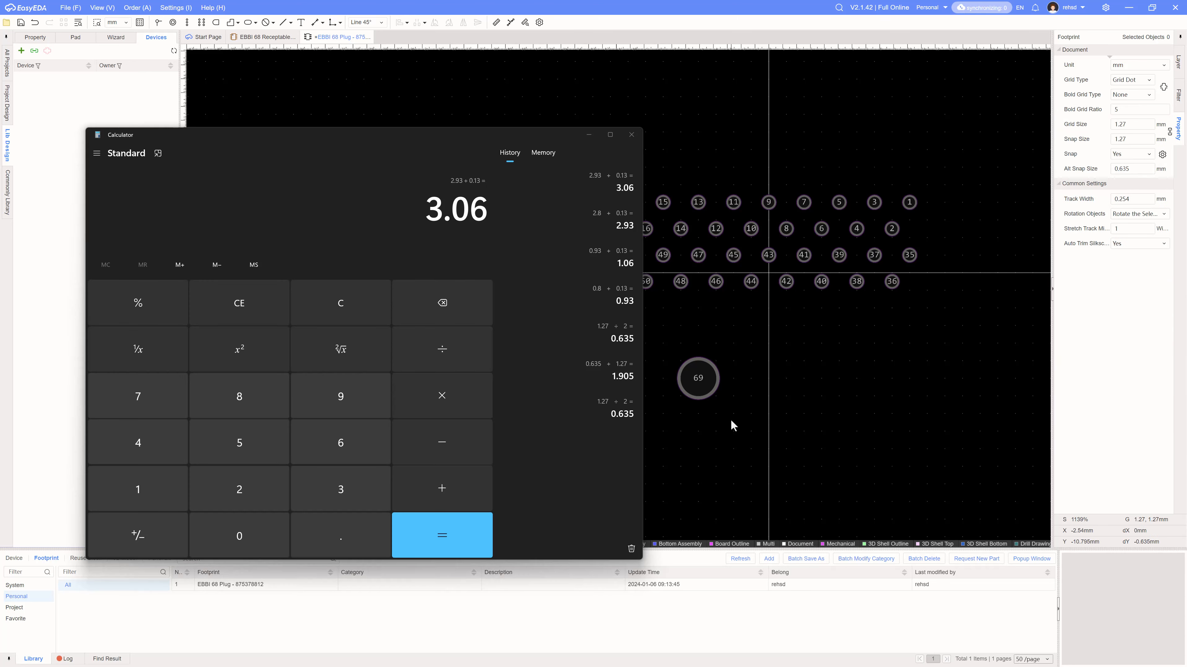
{"action": "key", "text": "alt+Tab"}
{"action": "key", "text": "alt+Tab"}
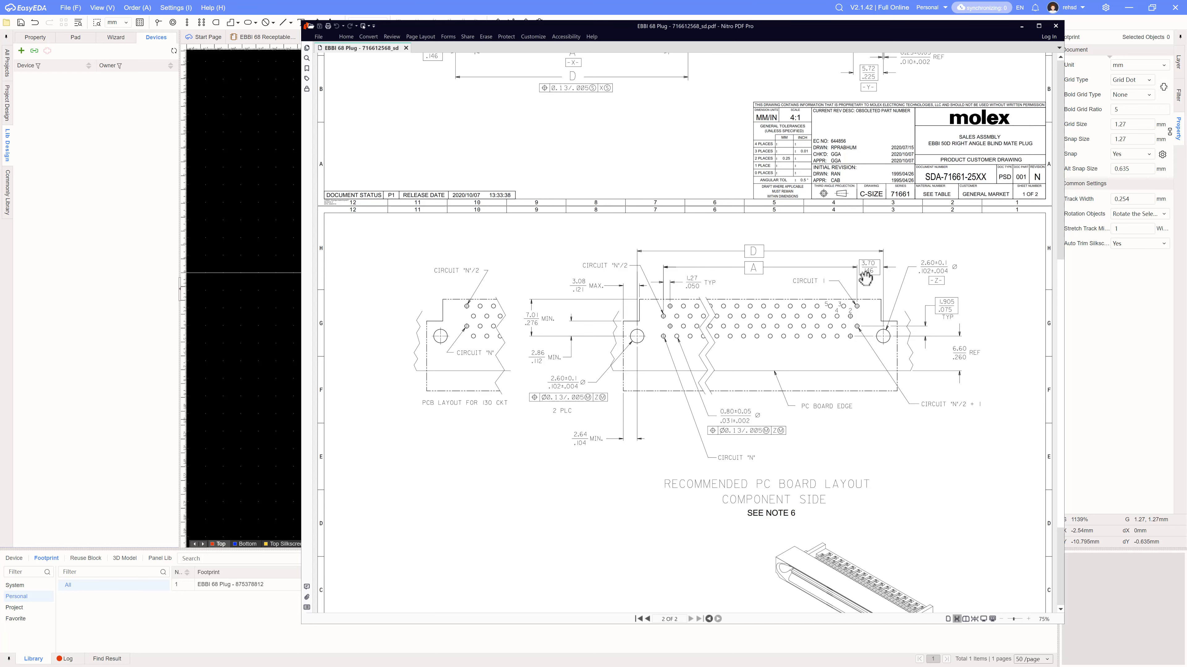
{"action": "key", "text": "alt+Tab"}
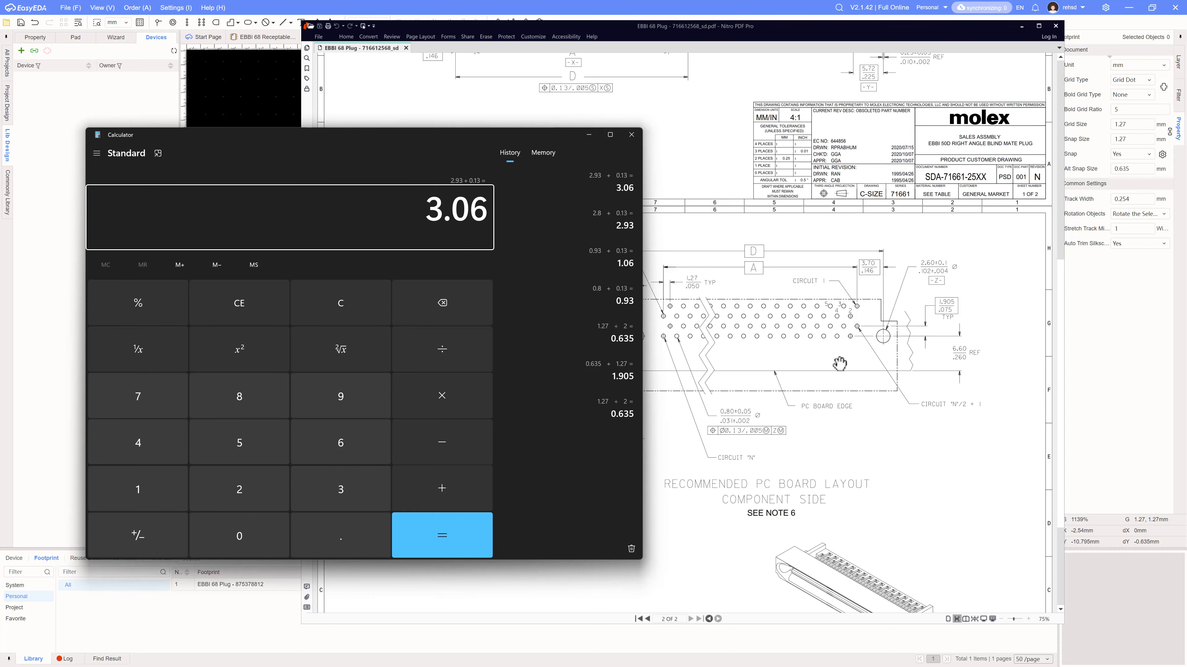
{"action": "key", "text": "alt+Tab"}
Step: Measure horizontally outward from pad 1 with the distance measuring tool
{"action": "right_click_drag", "start_coordinate": [808, 345], "coordinate": [706, 359]}
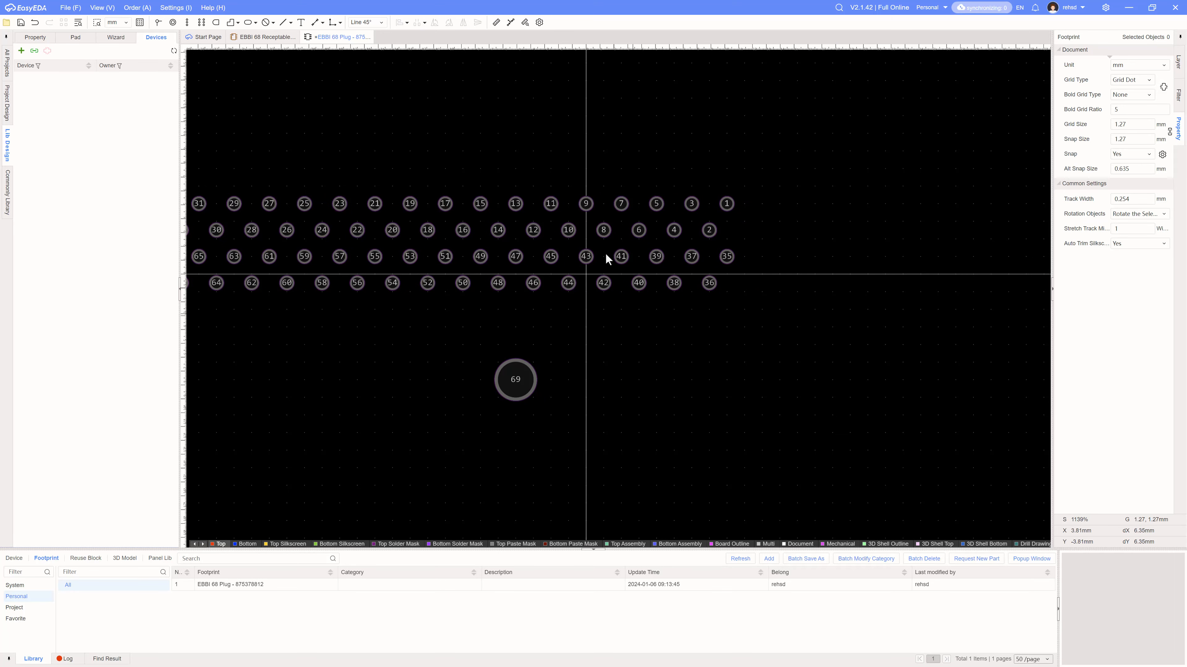
{"action": "left_click", "coordinate": [497, 24]}
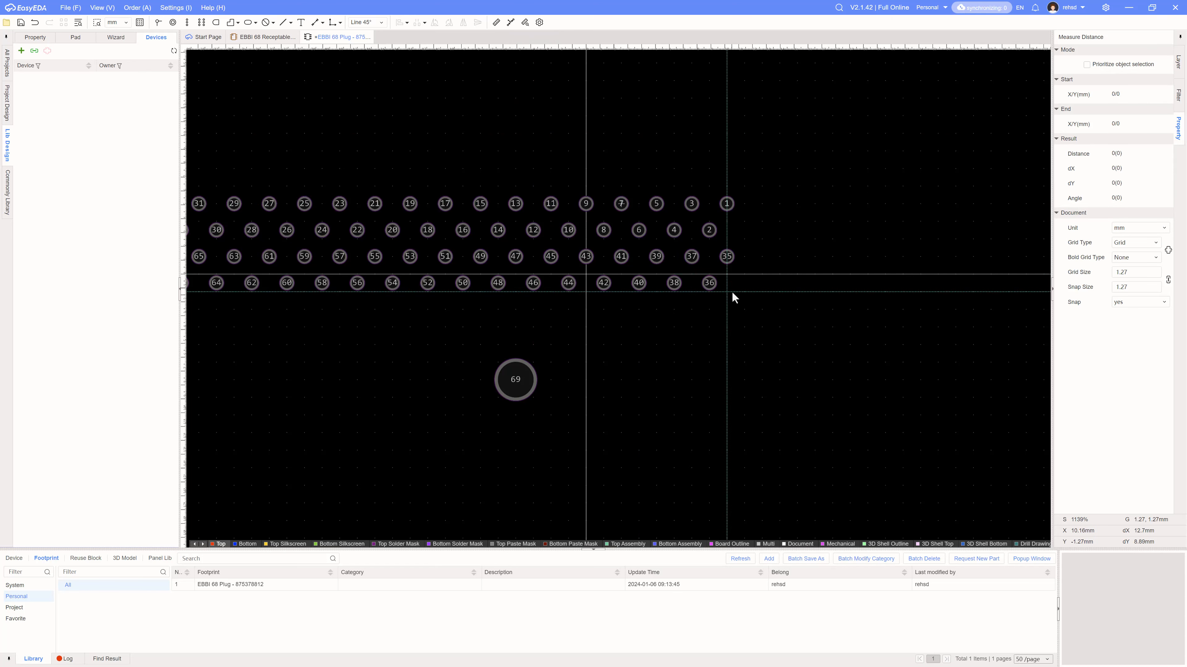
{"action": "left_click", "coordinate": [727, 203]}
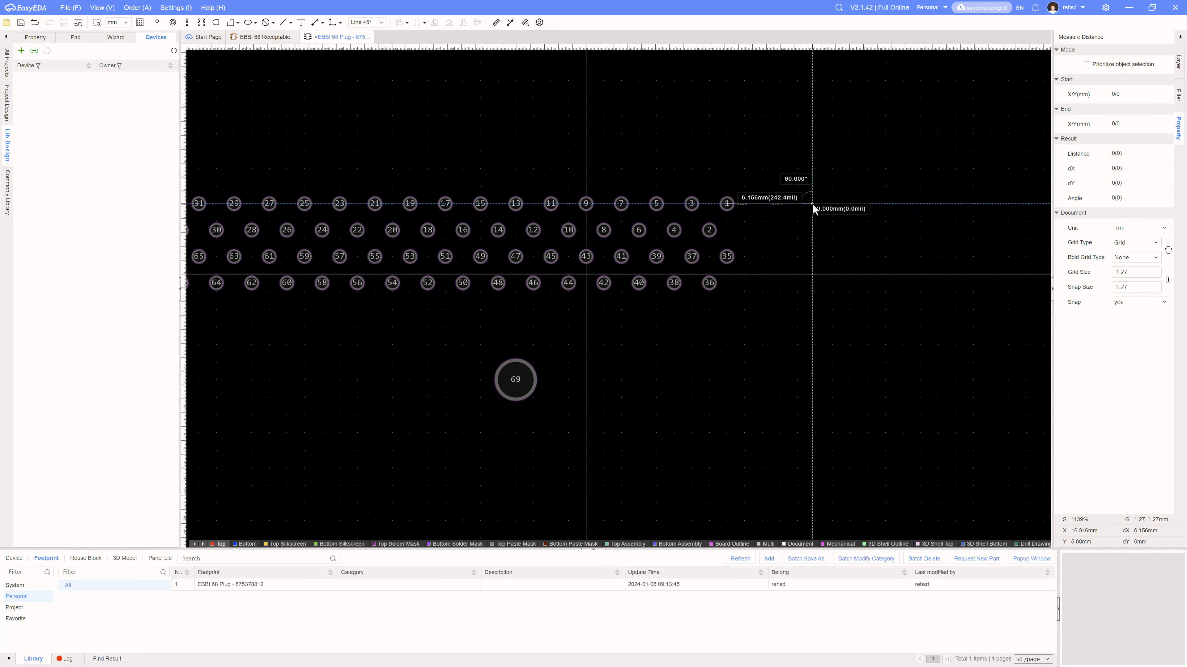
{"action": "key", "text": "Escape"}
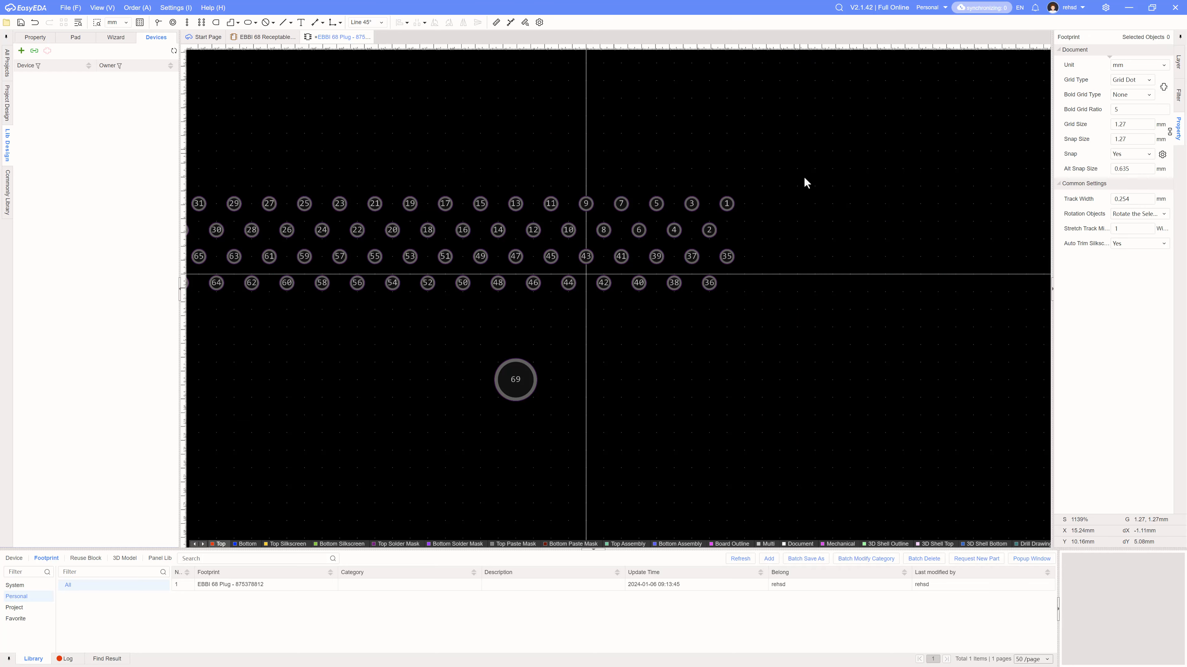
{"action": "left_click", "coordinate": [496, 23]}
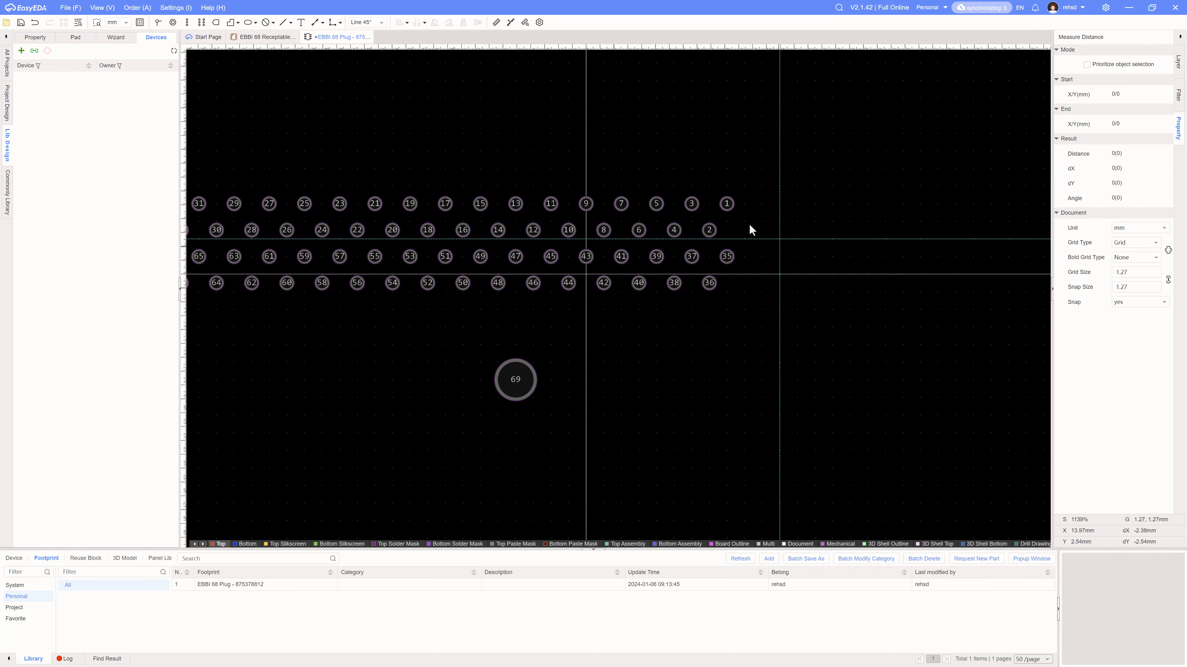
{"action": "left_click", "coordinate": [726, 203]}
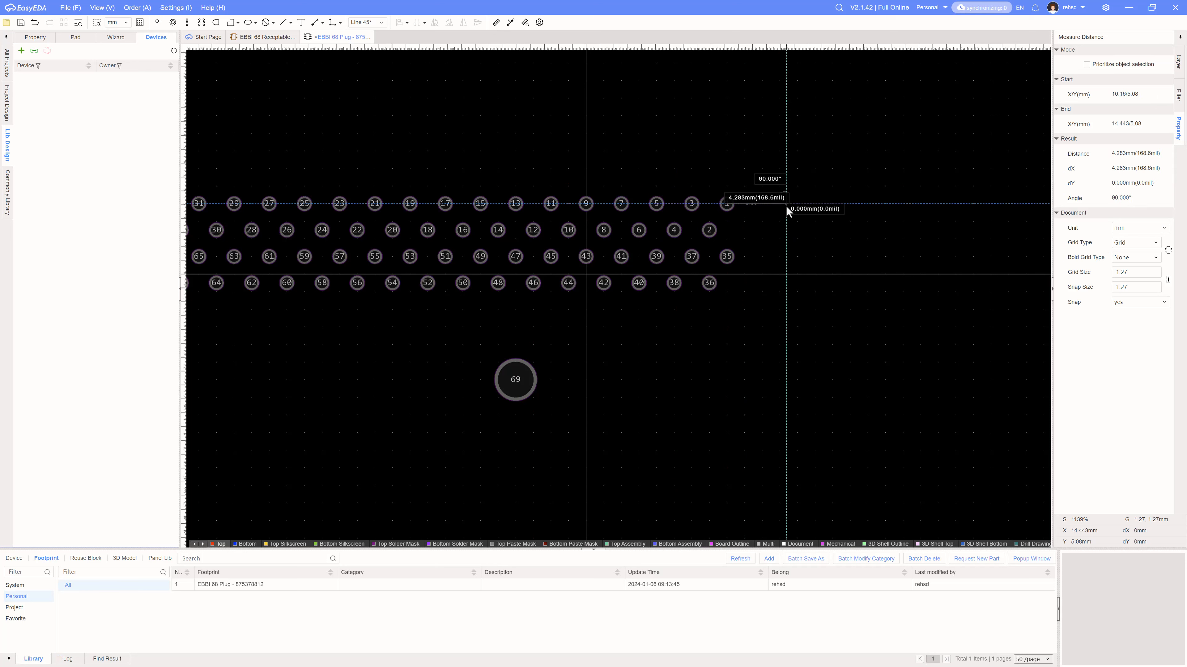
{"action": "left_click", "coordinate": [769, 163]}
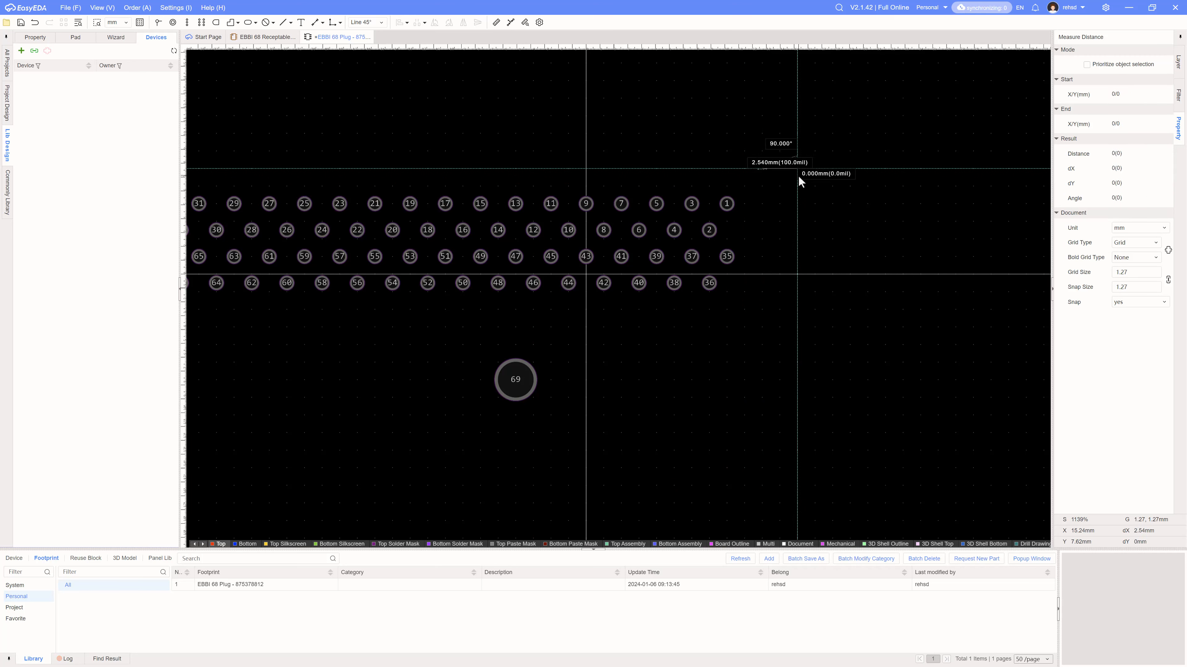
{"action": "key", "text": "Escape"}
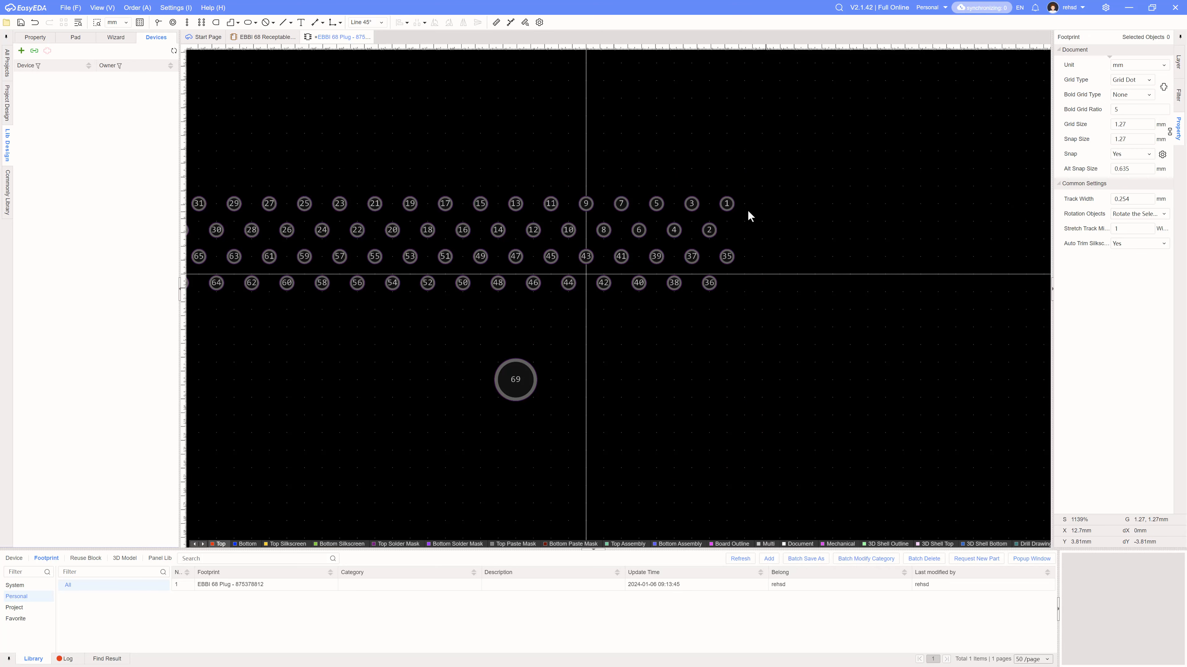
{"action": "left_click", "coordinate": [496, 23]}
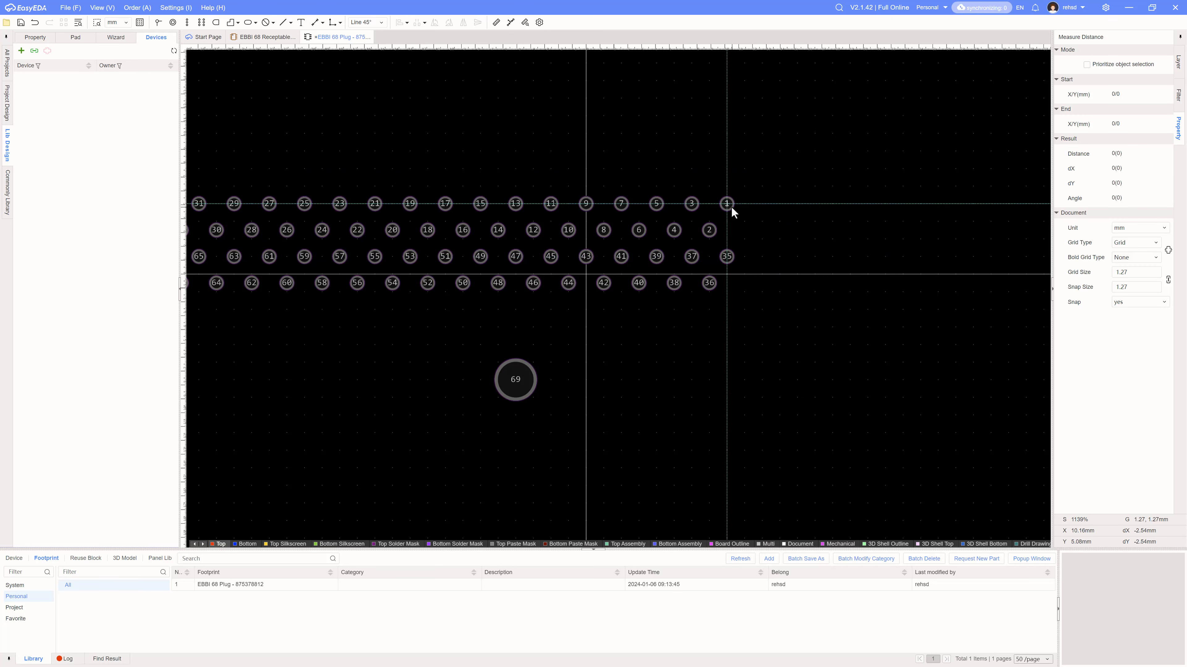
{"action": "key", "text": "Escape"}
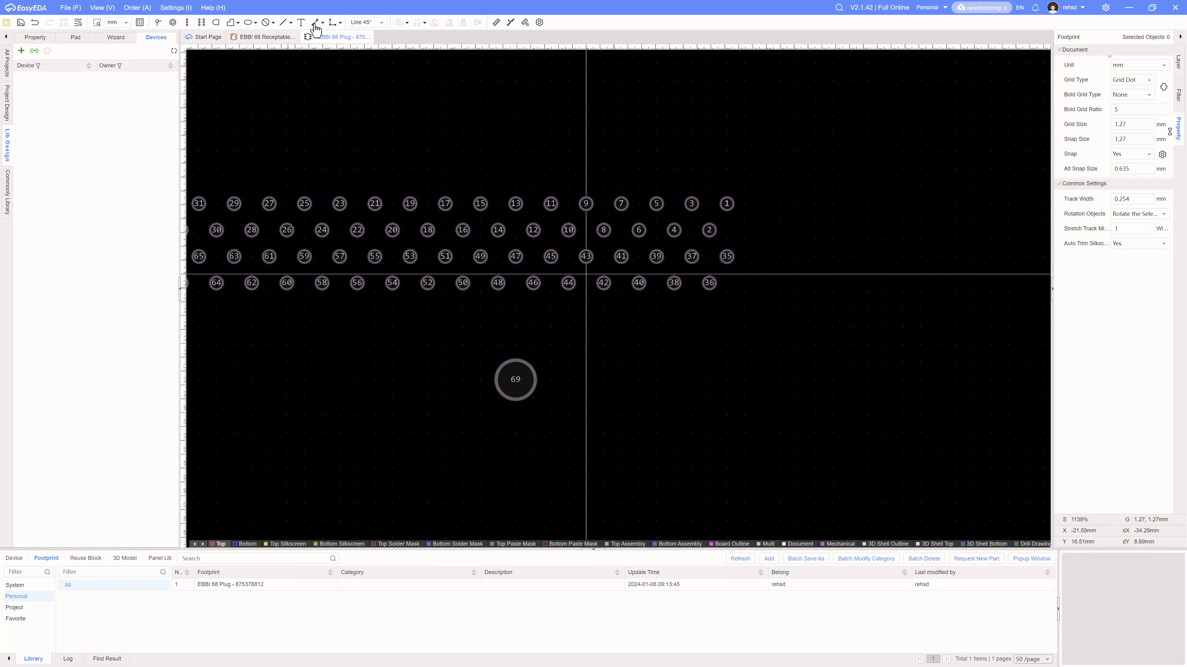
{"action": "left_click", "coordinate": [315, 24]}
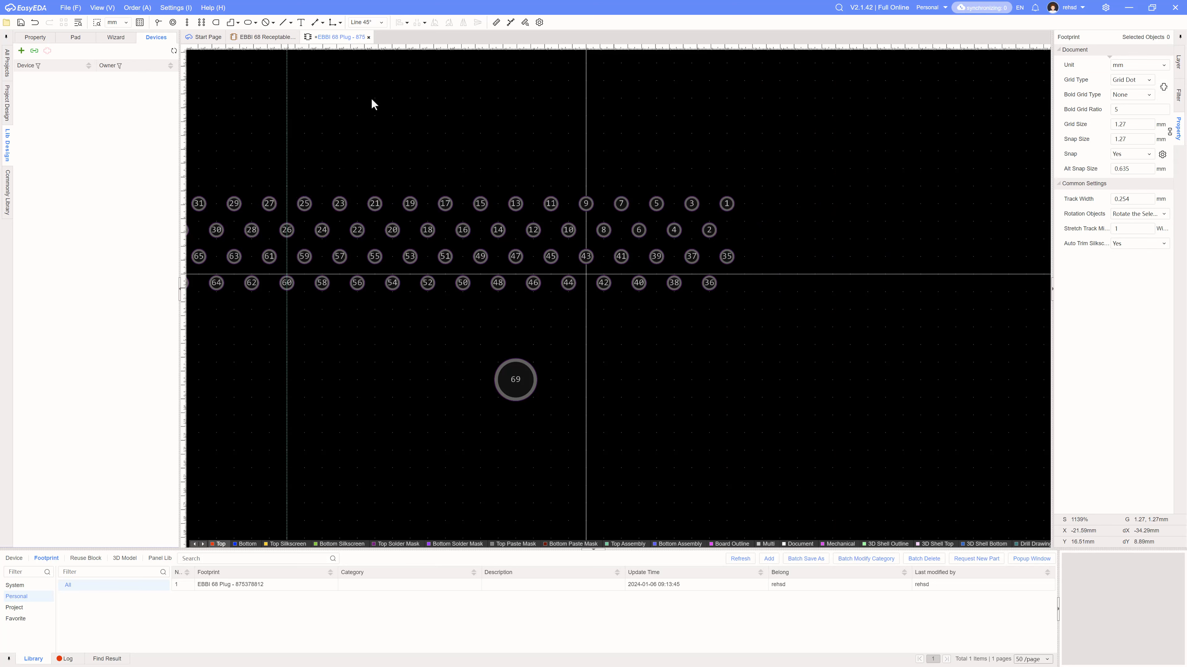
{"action": "left_click", "coordinate": [728, 203]}
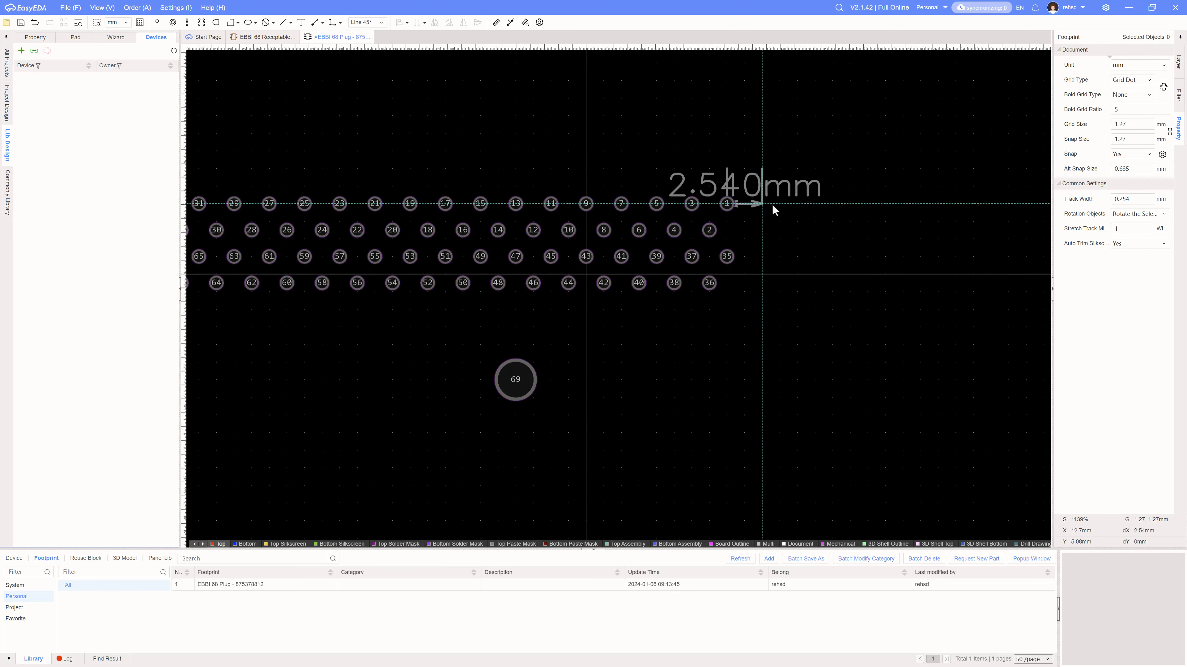
{"action": "right_click", "coordinate": [818, 207]}
{"action": "right_click", "coordinate": [819, 209]}
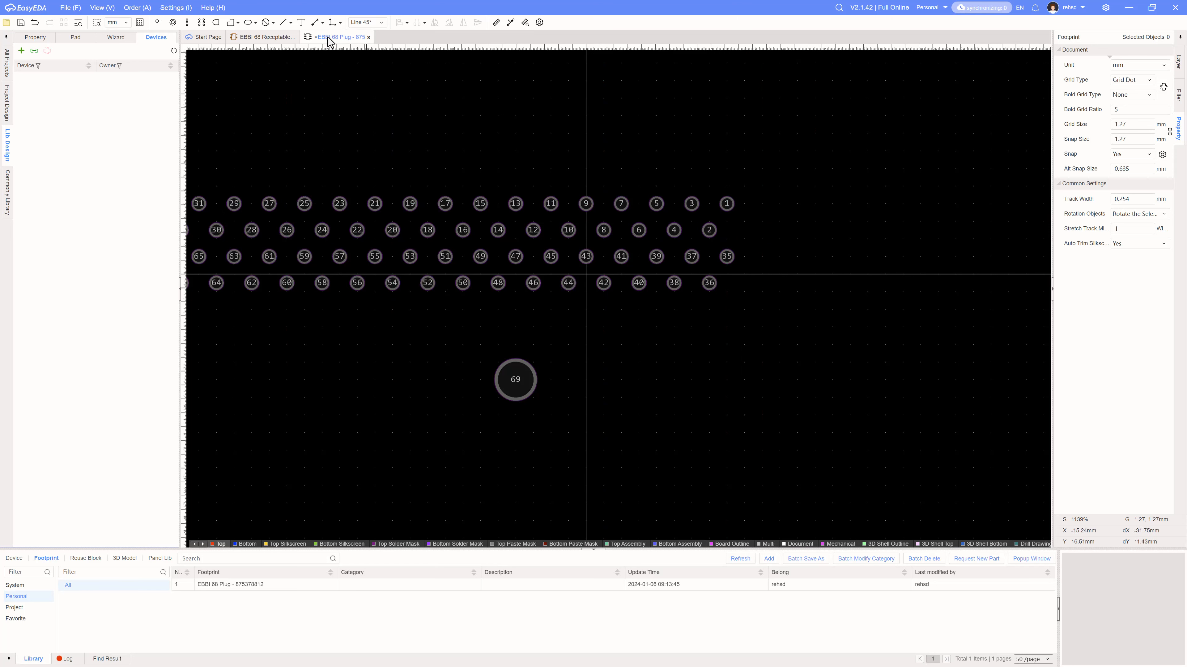
Step: Place a horizontal length dimension of about 6.7 mm outward from pad 1, above the pad rows
{"action": "left_click", "coordinate": [316, 24]}
{"action": "left_click", "coordinate": [727, 203]}
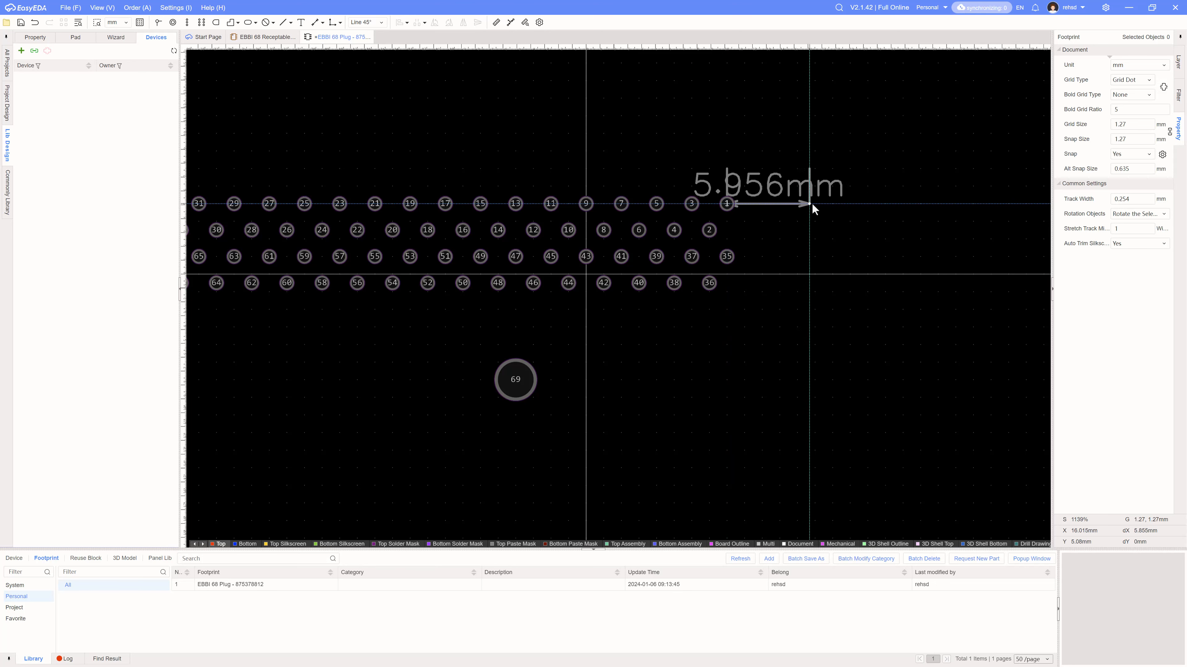
{"action": "left_click", "coordinate": [820, 203]}
{"action": "left_click", "coordinate": [814, 174]}
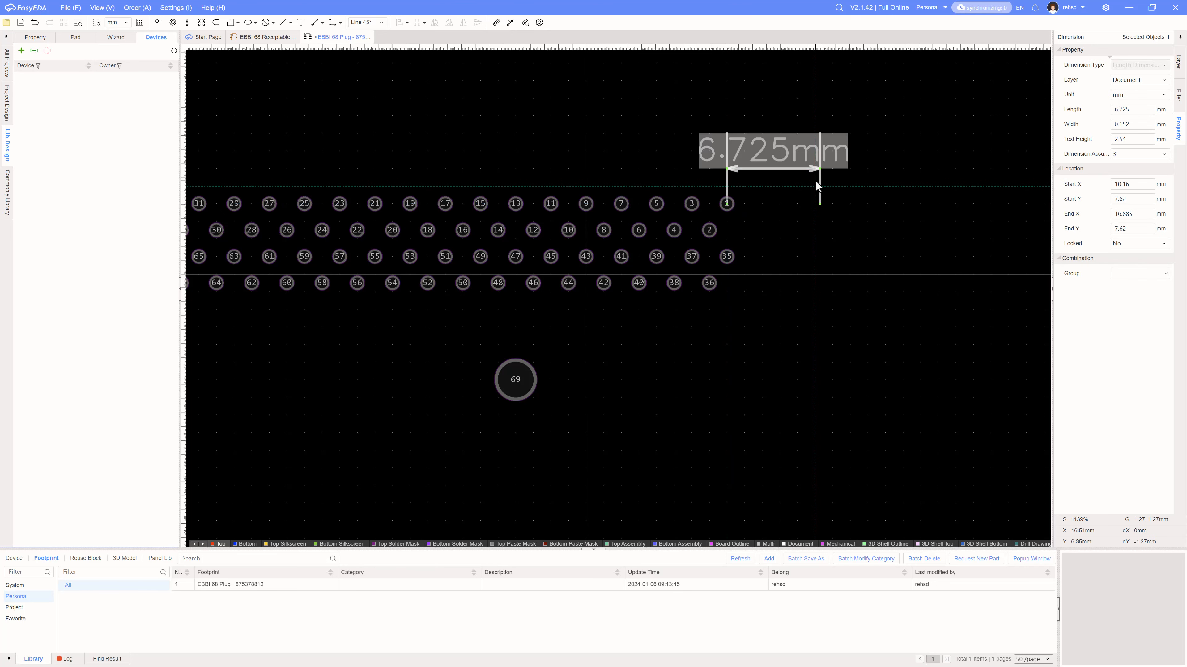
{"action": "key", "text": "alt+Tab"}
{"action": "key", "text": "alt+Tab"}
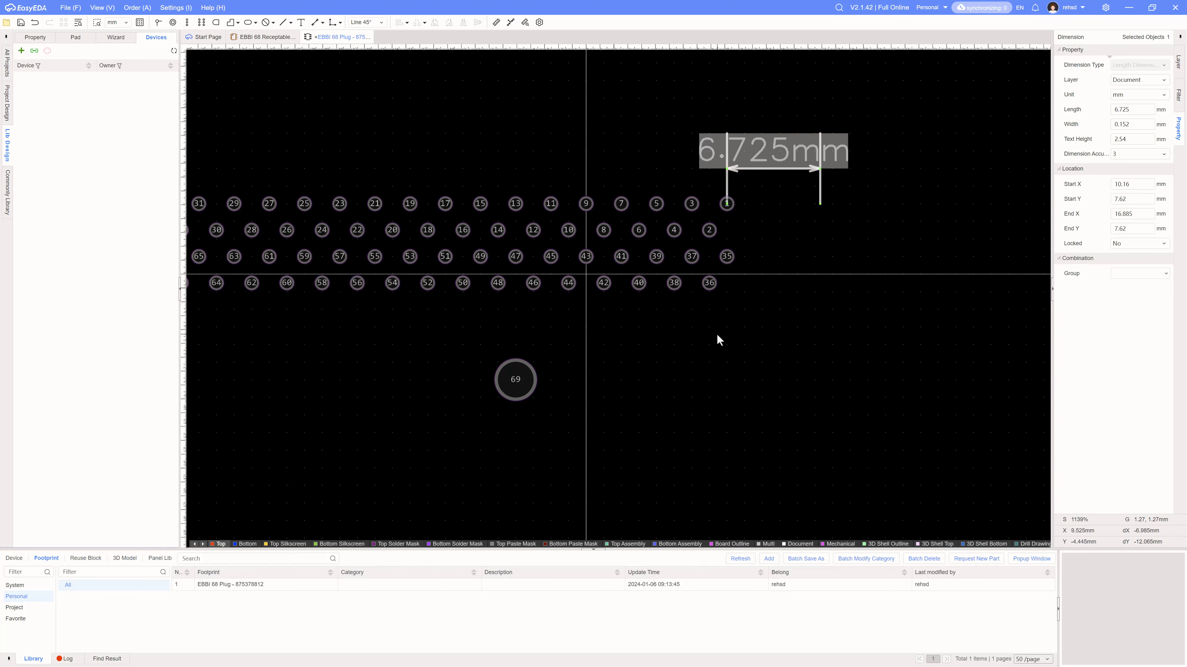
Step: Check the hole's horizontal offset in the datasheet and set the length dimension at pad 1 to 3.7 mm
{"action": "key", "text": "alt+Tab"}
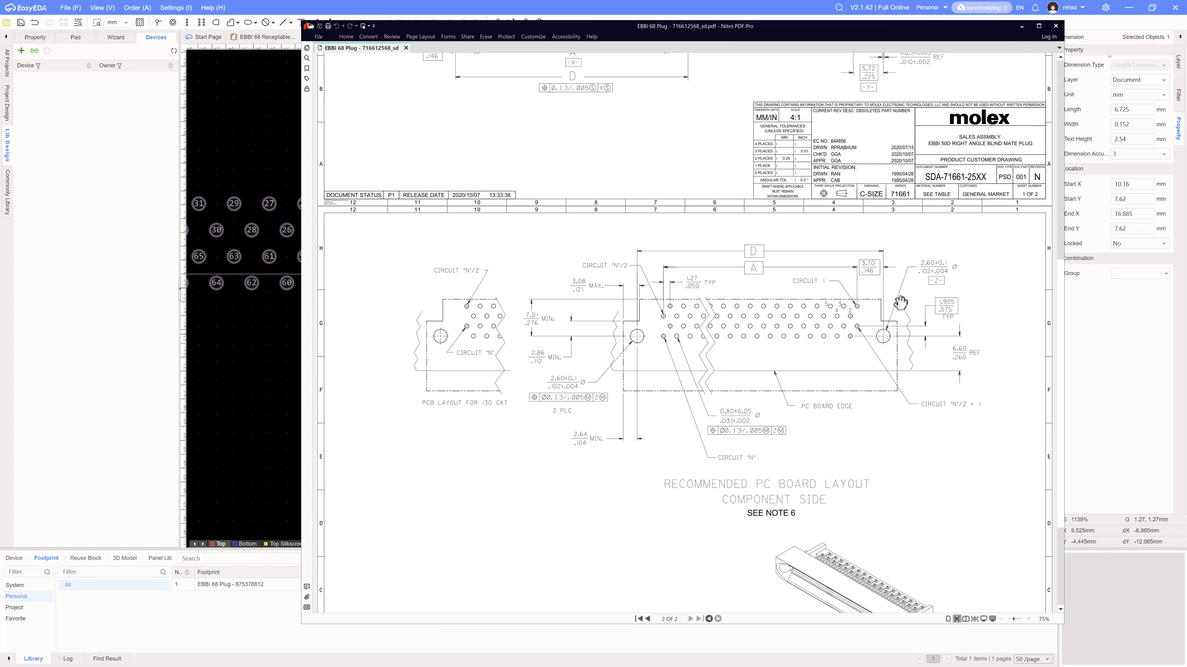
{"action": "key", "text": "alt+Tab"}
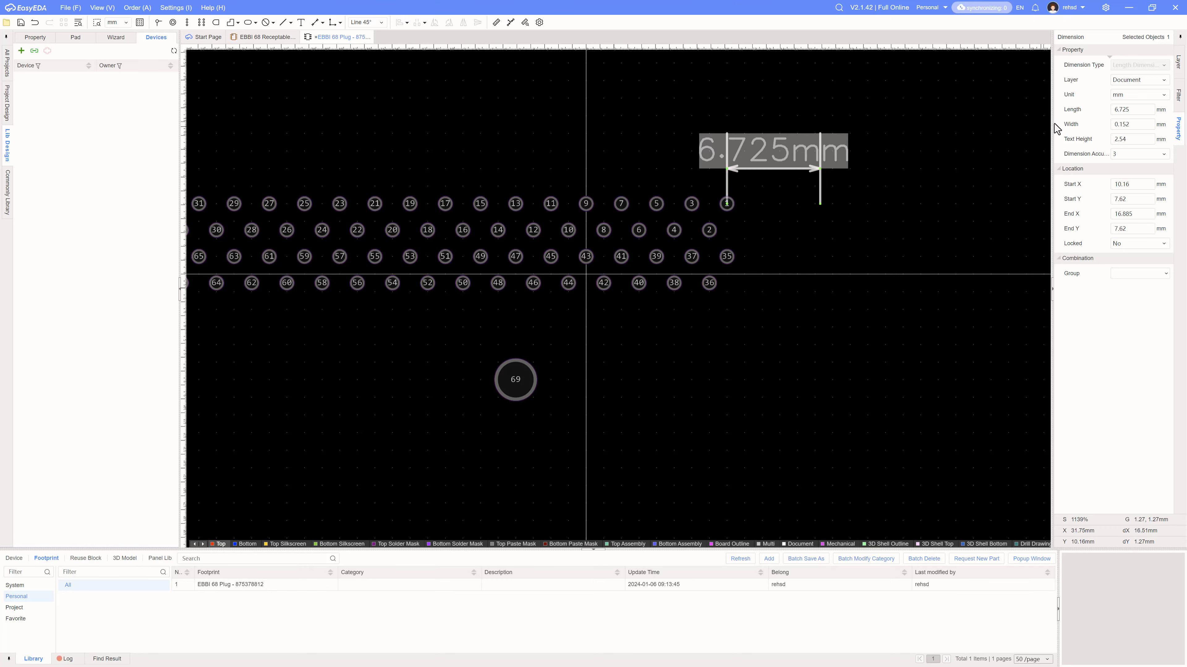
{"action": "double_click", "coordinate": [1121, 108]}
{"action": "key", "text": "Return"}
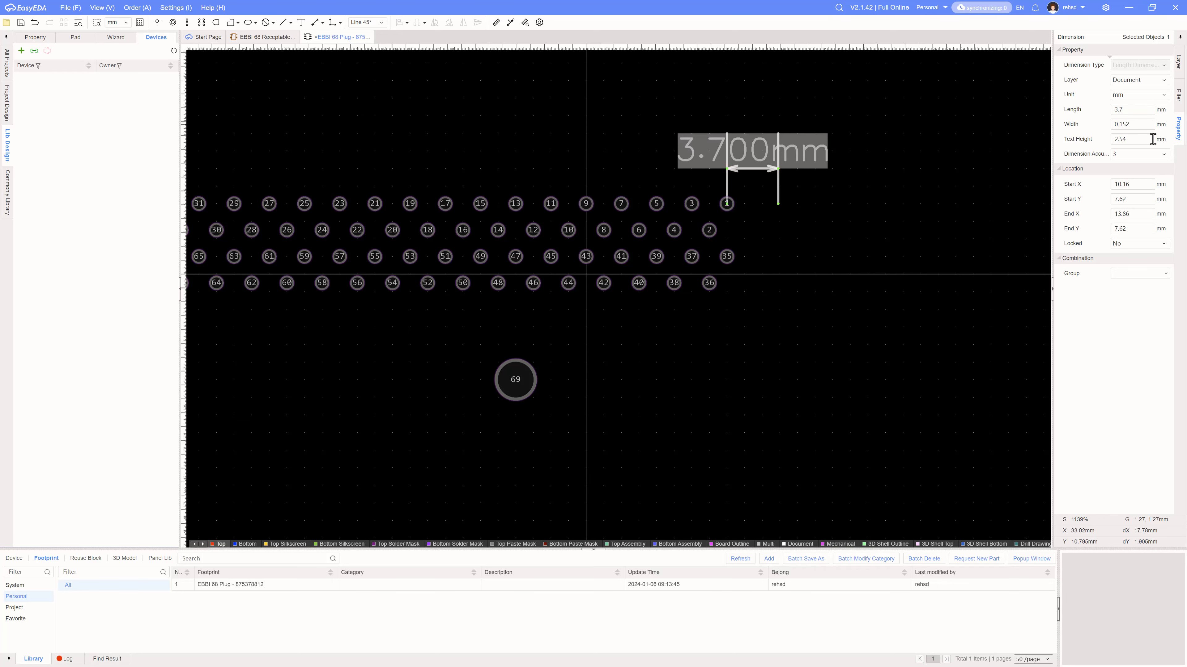
Step: Check the hole position in the datasheet and move pad 69 under the dimension's outer end, level with the lowest pad row, at X 13.97, Y -0.635 mm
{"action": "key", "text": "alt+Tab"}
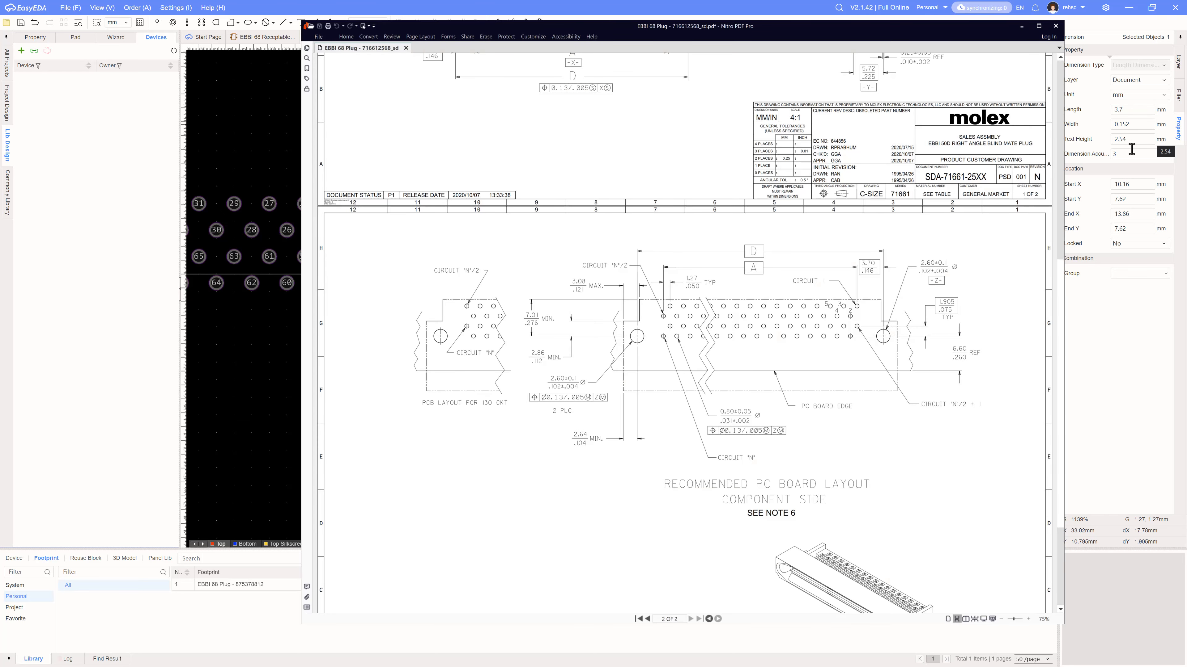
{"action": "key", "text": "alt+Tab"}
{"action": "left_click", "coordinate": [517, 386]}
{"action": "left_click_drag", "start_coordinate": [516, 386], "coordinate": [785, 311]}
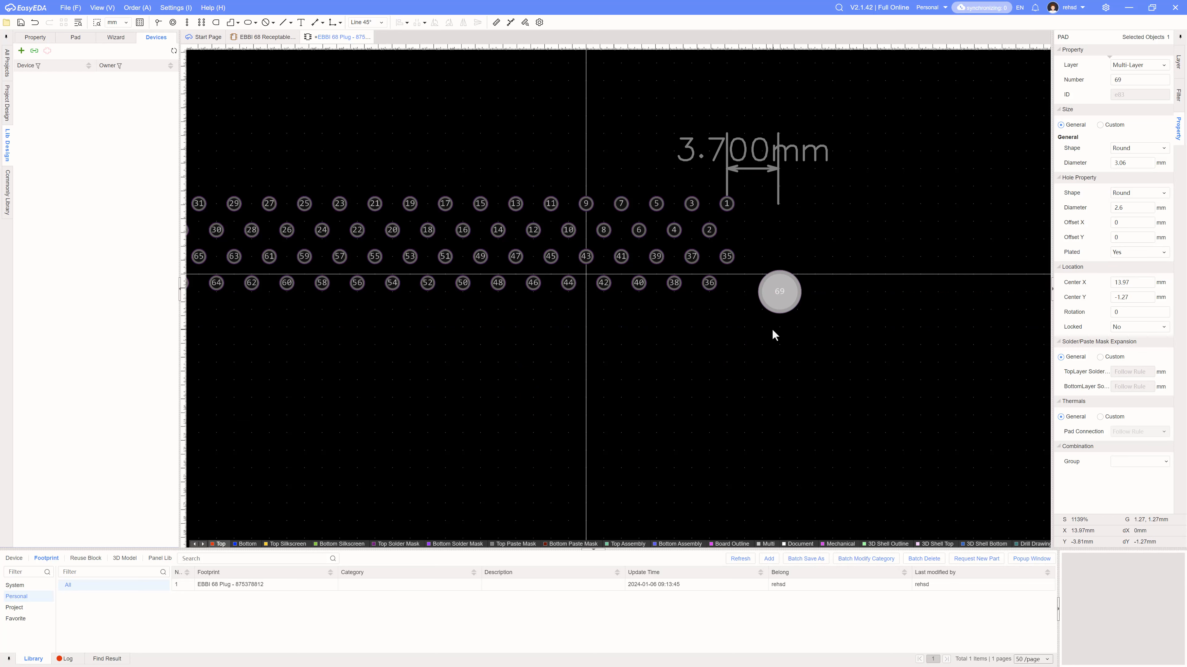
{"action": "left_click_drag", "start_coordinate": [779, 305], "coordinate": [787, 348]}
{"action": "key", "text": "alt+Tab"}
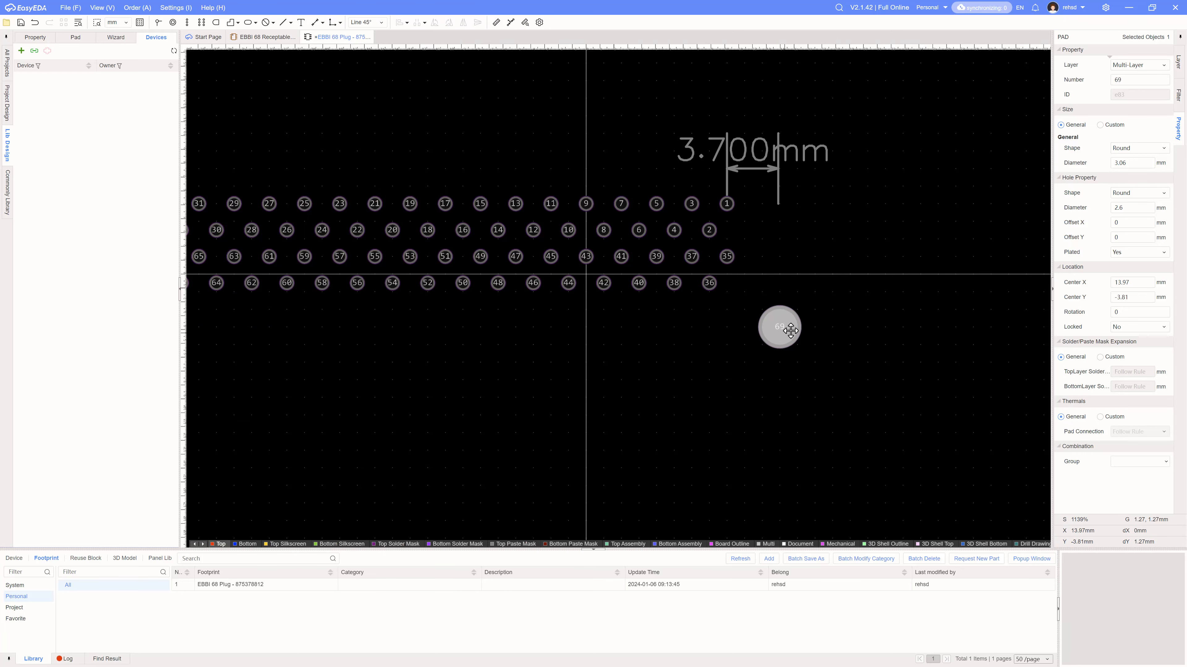
{"action": "scroll", "coordinate": [802, 316], "scroll_direction": "up", "scroll_amount": 5}
{"action": "right_click_drag", "start_coordinate": [813, 243], "coordinate": [834, 334]}
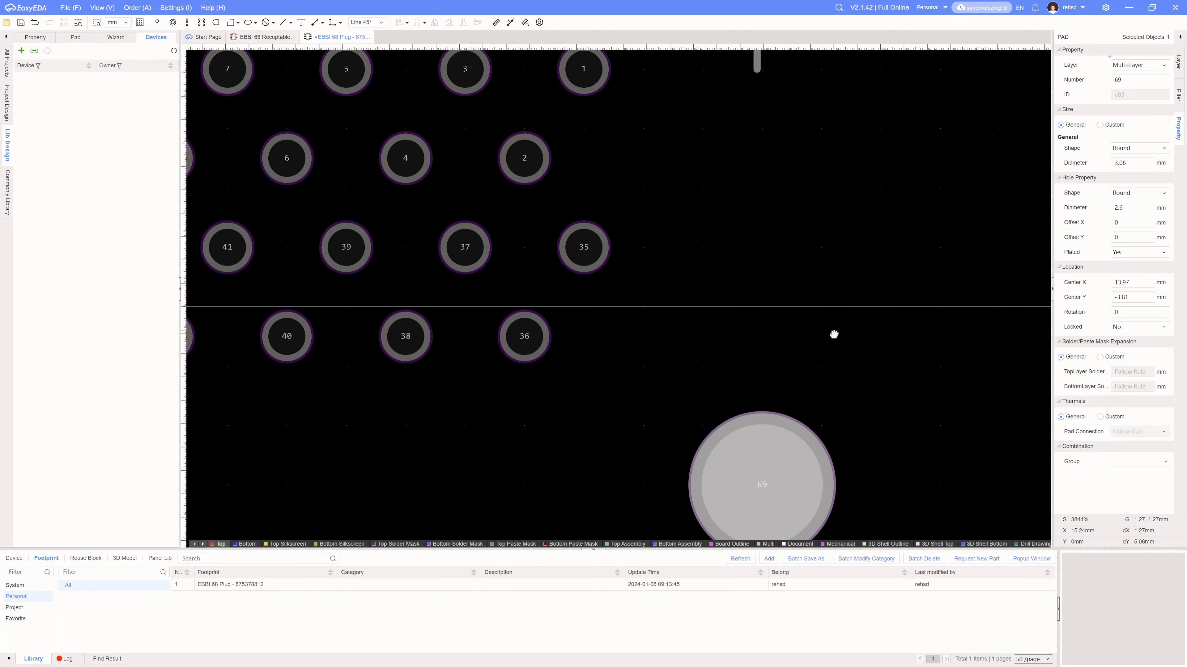
{"action": "scroll", "coordinate": [834, 334], "scroll_direction": "down", "scroll_amount": 4}
{"action": "left_click_drag", "start_coordinate": [794, 390], "coordinate": [798, 337]}
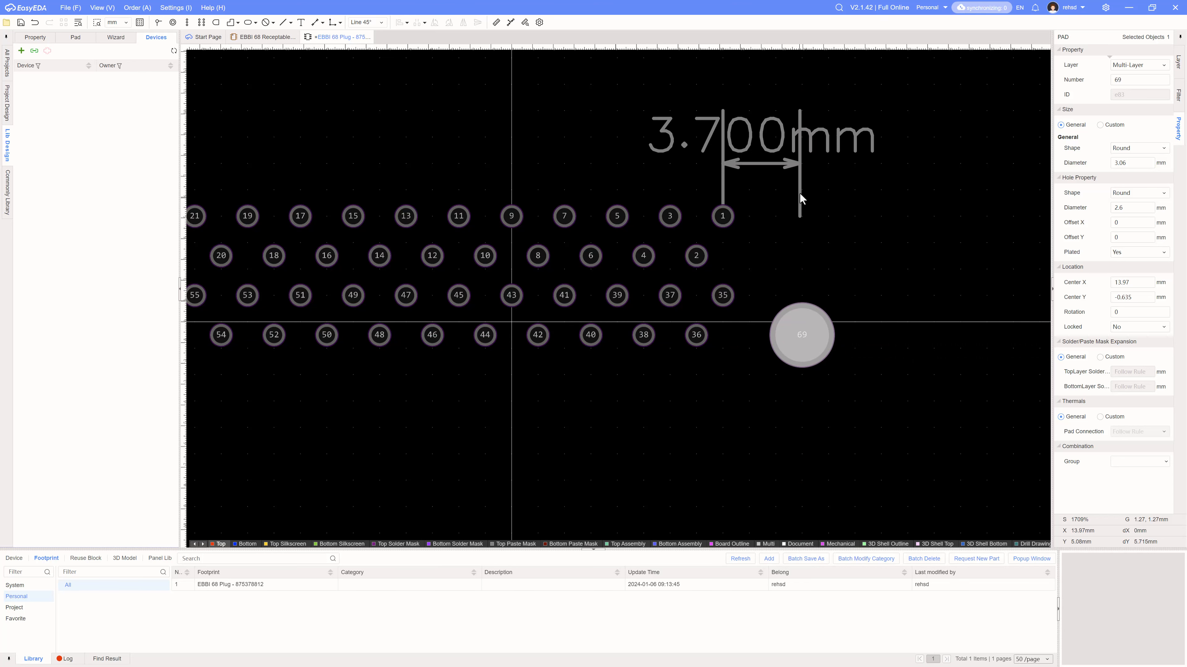
Step: Try to nudge pad 69 slightly inward onto the outer extension line of the 3.7 mm dimension
{"action": "scroll", "coordinate": [803, 327], "scroll_direction": "up", "scroll_amount": 4}
{"action": "scroll", "coordinate": [832, 276], "scroll_direction": "down", "scroll_amount": 2}
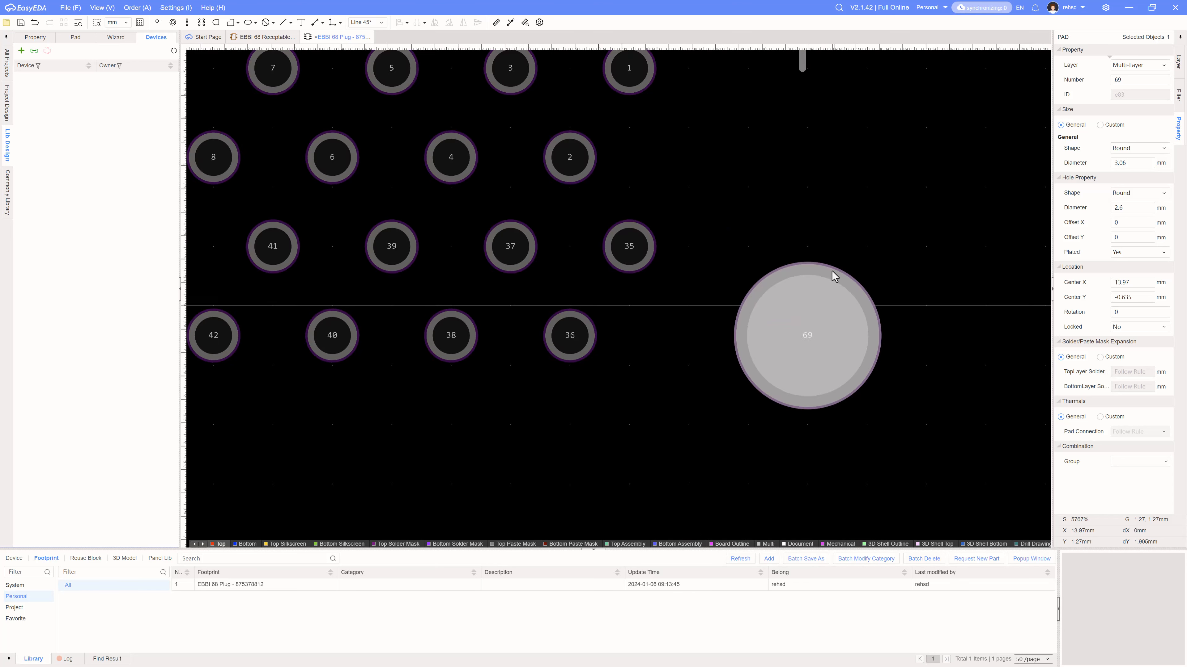
{"action": "right_click_drag", "start_coordinate": [871, 250], "coordinate": [821, 235]}
{"action": "left_click", "coordinate": [661, 325]}
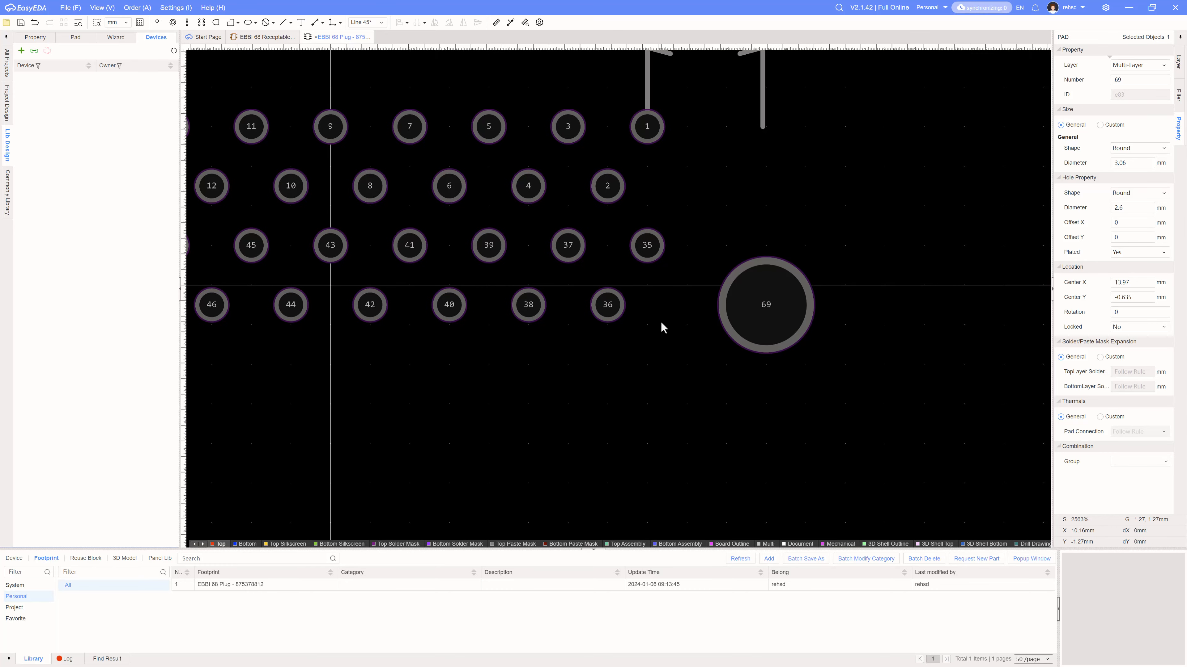
{"action": "left_click_drag", "start_coordinate": [750, 328], "coordinate": [755, 319]}
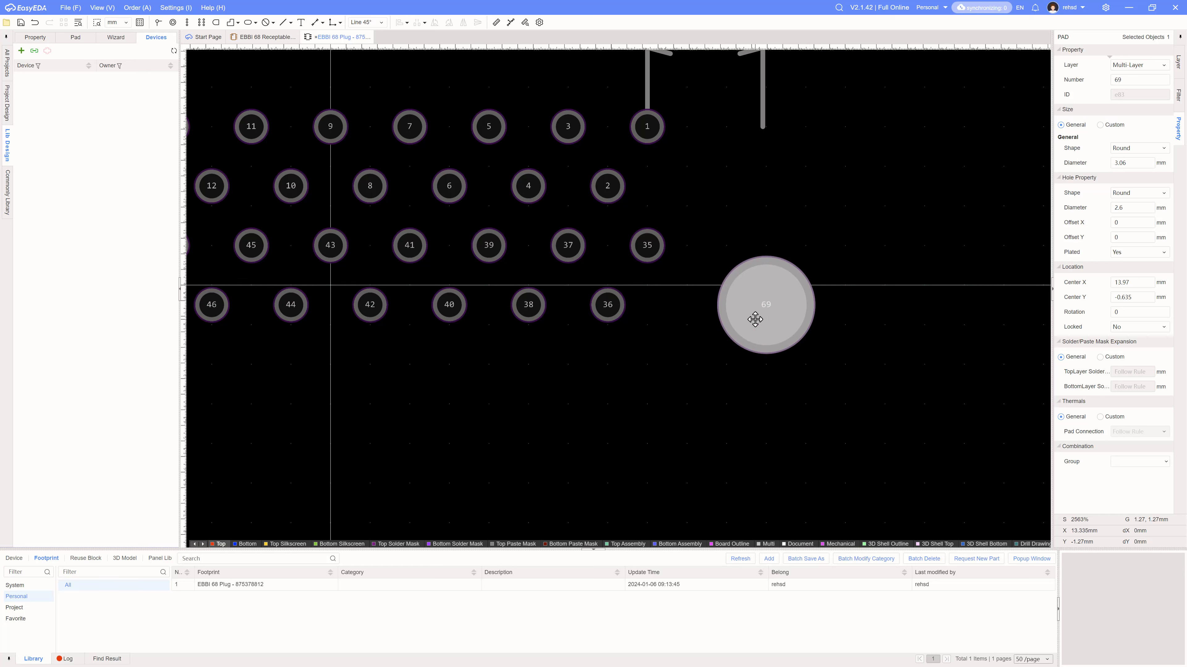
{"action": "mouse_move", "coordinate": [755, 319]}
{"action": "left_mouse_down"}
{"action": "mouse_move", "coordinate": [732, 318]}
{"action": "mouse_move", "coordinate": [742, 319]}
{"action": "left_mouse_up"}
{"action": "left_click", "coordinate": [874, 385]}
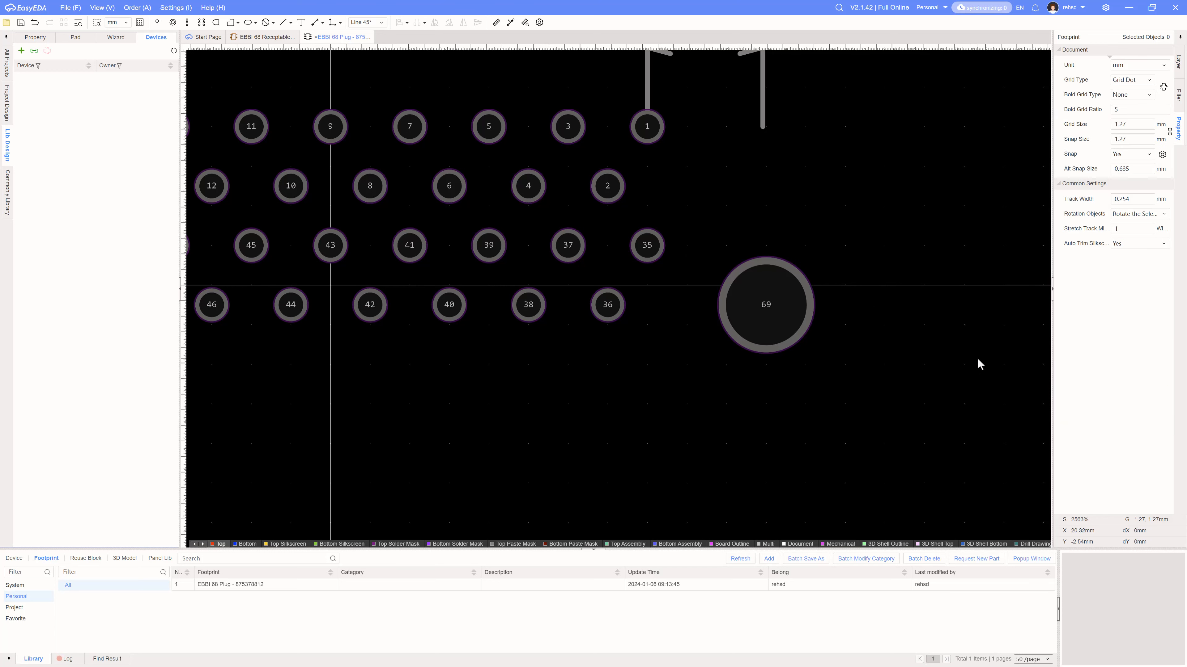
Step: Set the alt snap size to 0.064 mm and shift pad 69 inward to X 13.824, Y -0.64 mm
{"action": "left_click", "coordinate": [1122, 171]}
{"action": "left_click", "coordinate": [1120, 171]}
{"action": "left_click", "coordinate": [798, 316]}
{"action": "left_click_drag", "start_coordinate": [794, 315], "coordinate": [790, 313]}
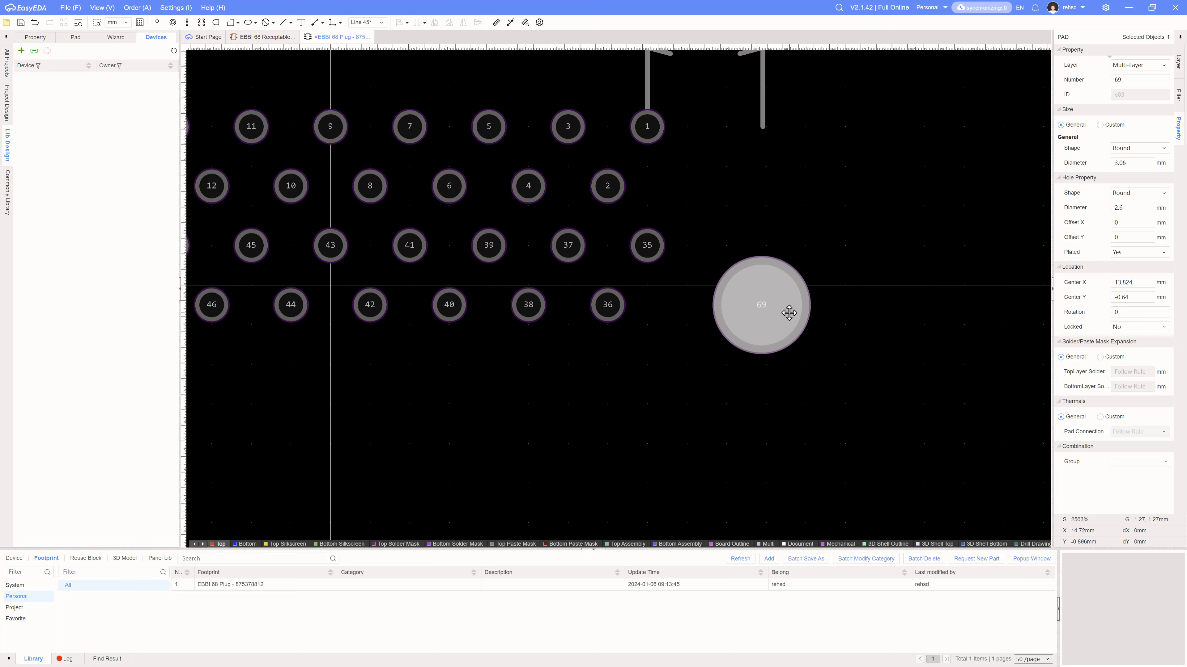
Step: Fine-align pad 69 with the dimension's outer extension line, centring it at X 13.888, Y -0.64 mm
{"action": "scroll", "coordinate": [800, 313], "scroll_direction": "up", "scroll_amount": 5}
{"action": "scroll", "coordinate": [866, 313], "scroll_direction": "down", "scroll_amount": 8}
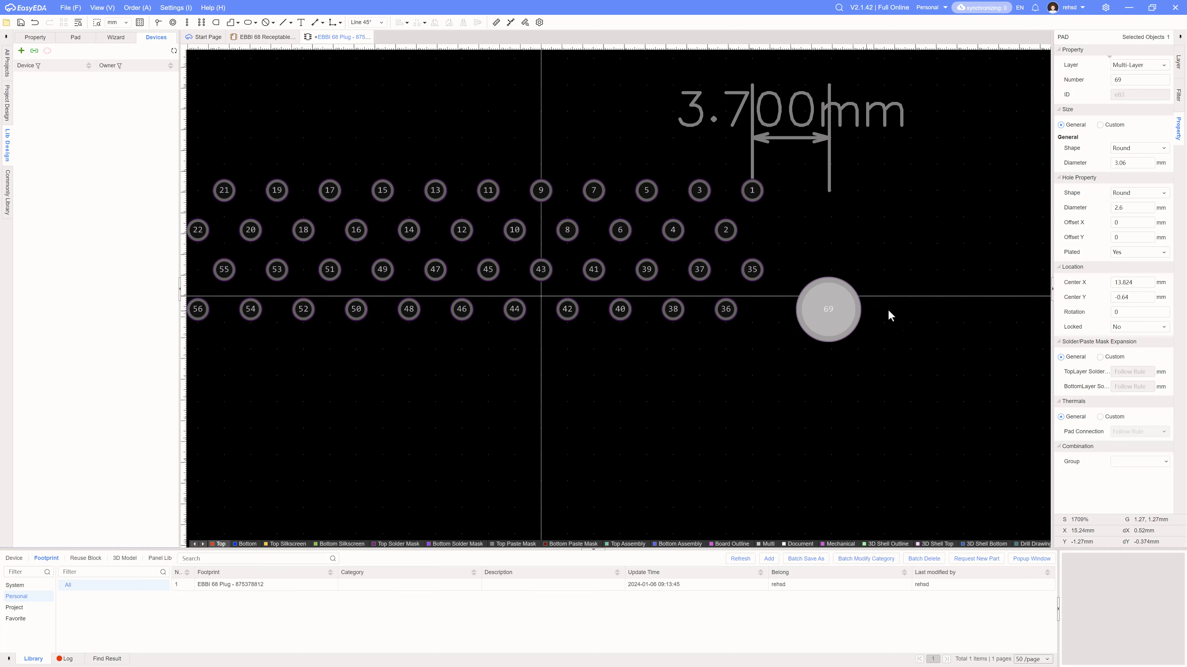
{"action": "right_click_drag", "start_coordinate": [888, 313], "coordinate": [864, 397]}
{"action": "scroll", "coordinate": [864, 398], "scroll_direction": "up", "scroll_amount": 1}
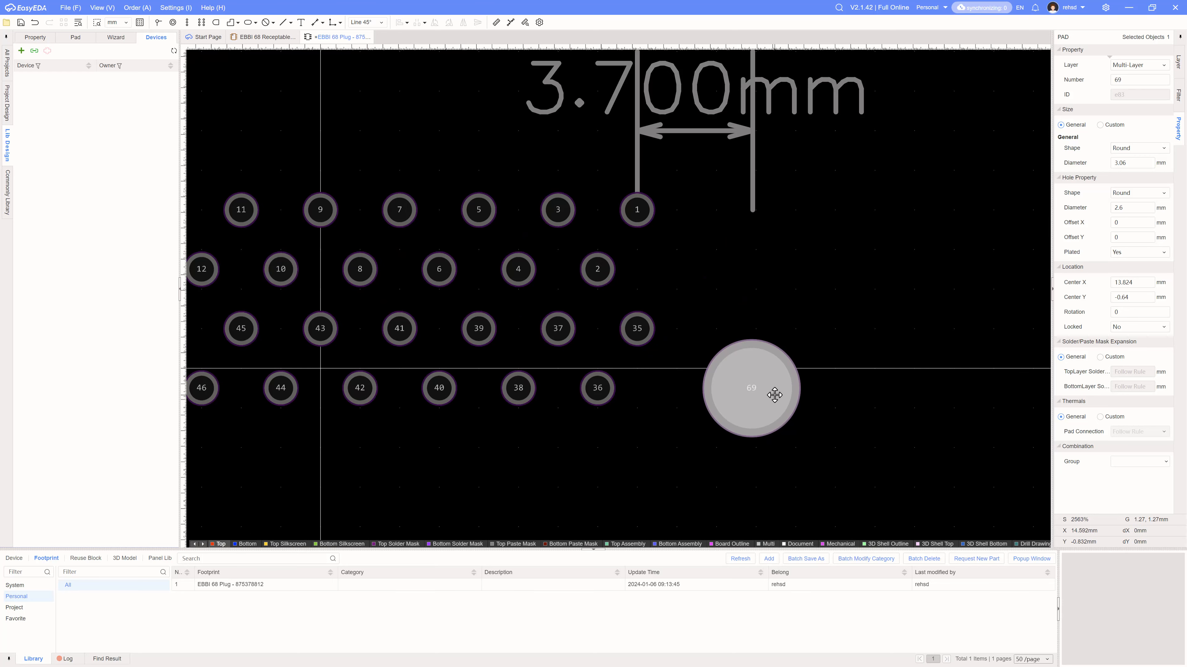
{"action": "left_click_drag", "start_coordinate": [775, 396], "coordinate": [777, 395]}
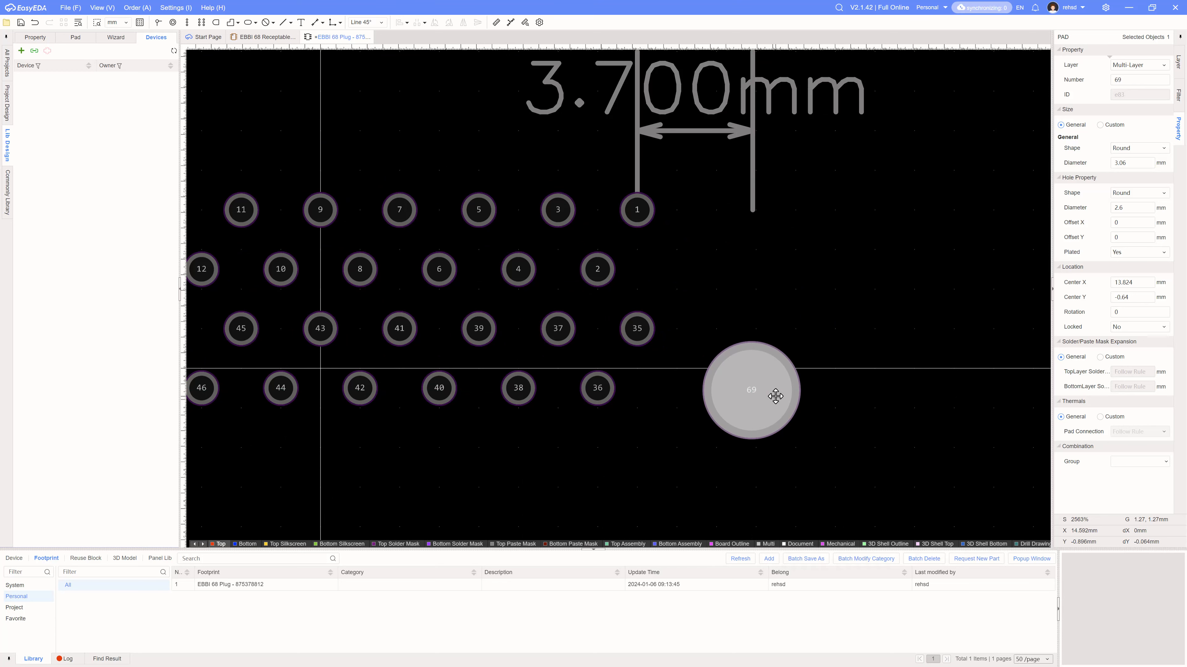
{"action": "key", "text": "m"}
{"action": "scroll", "coordinate": [811, 283], "scroll_direction": "down", "scroll_amount": 1}
{"action": "key", "text": "Escape"}
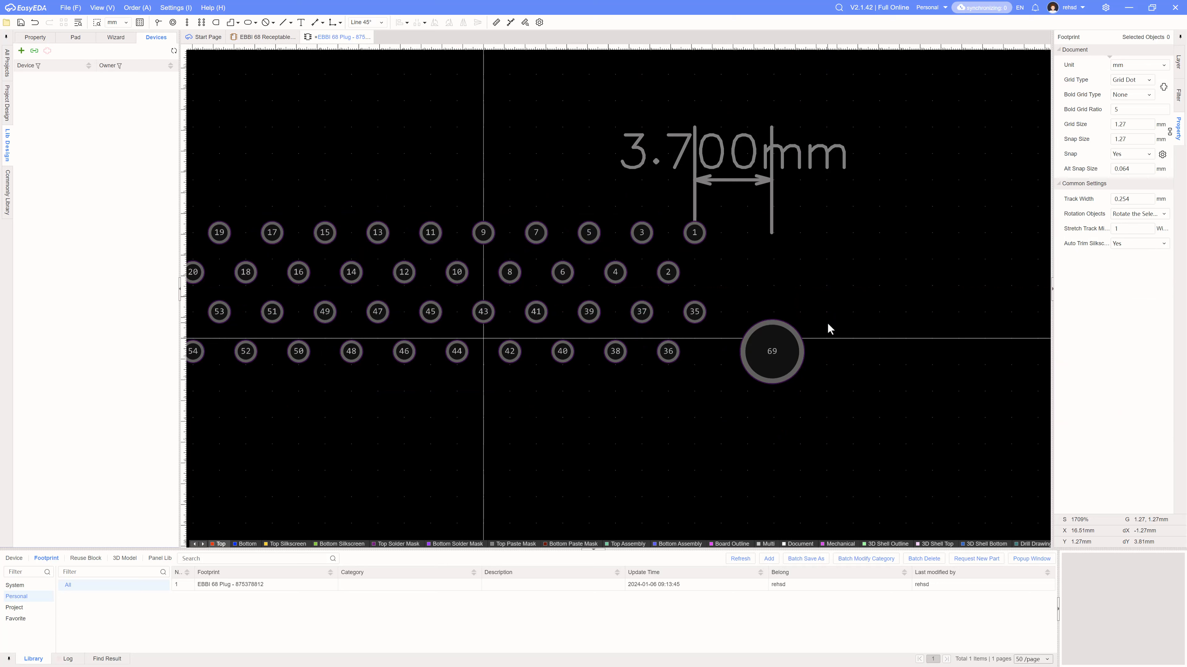
Step: Change the pad number of mounting hole pad 69 to 0
{"action": "left_click", "coordinate": [777, 357]}
{"action": "double_click", "coordinate": [1130, 80]}
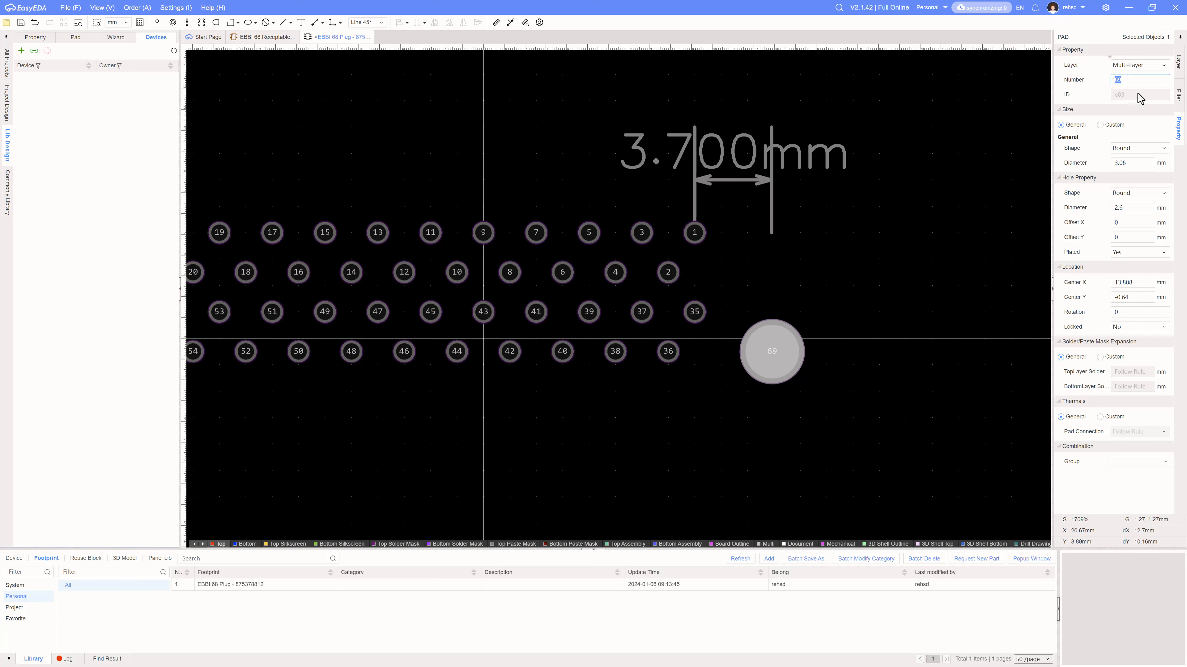
{"action": "type", "text": "069"}
{"action": "key", "text": "Return"}
{"action": "double_click", "coordinate": [1124, 82]}
{"action": "double_click", "coordinate": [1125, 83]}
{"action": "type", "text": "0"}
{"action": "left_click", "coordinate": [780, 415]}
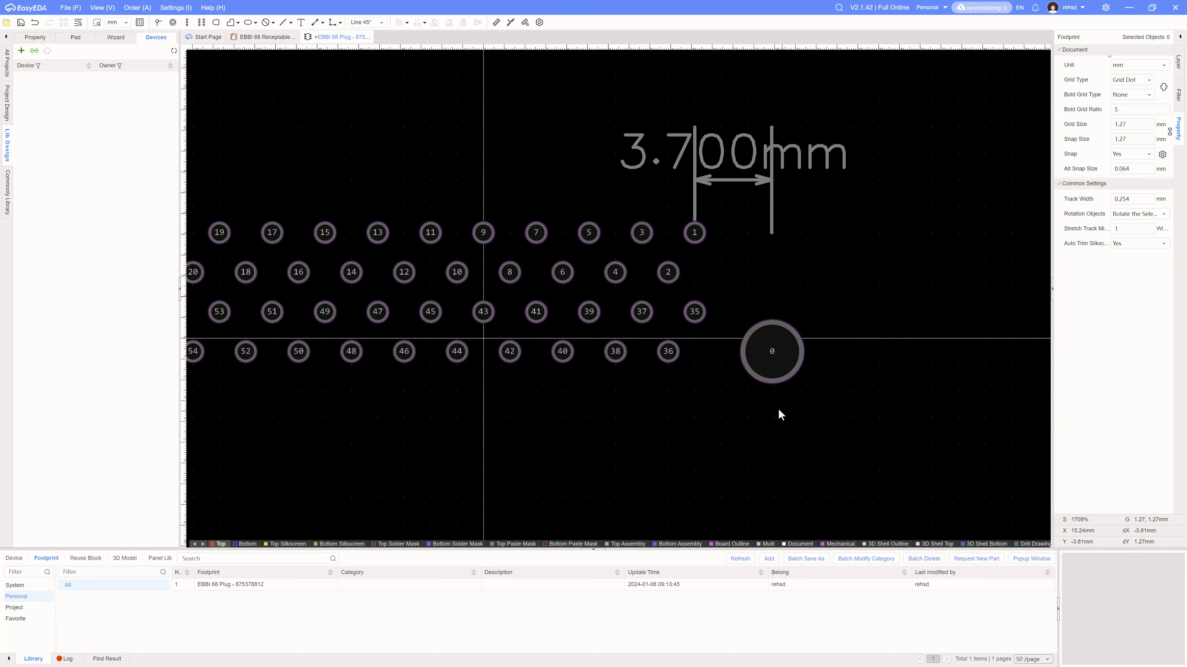
{"action": "left_click", "coordinate": [783, 377]}
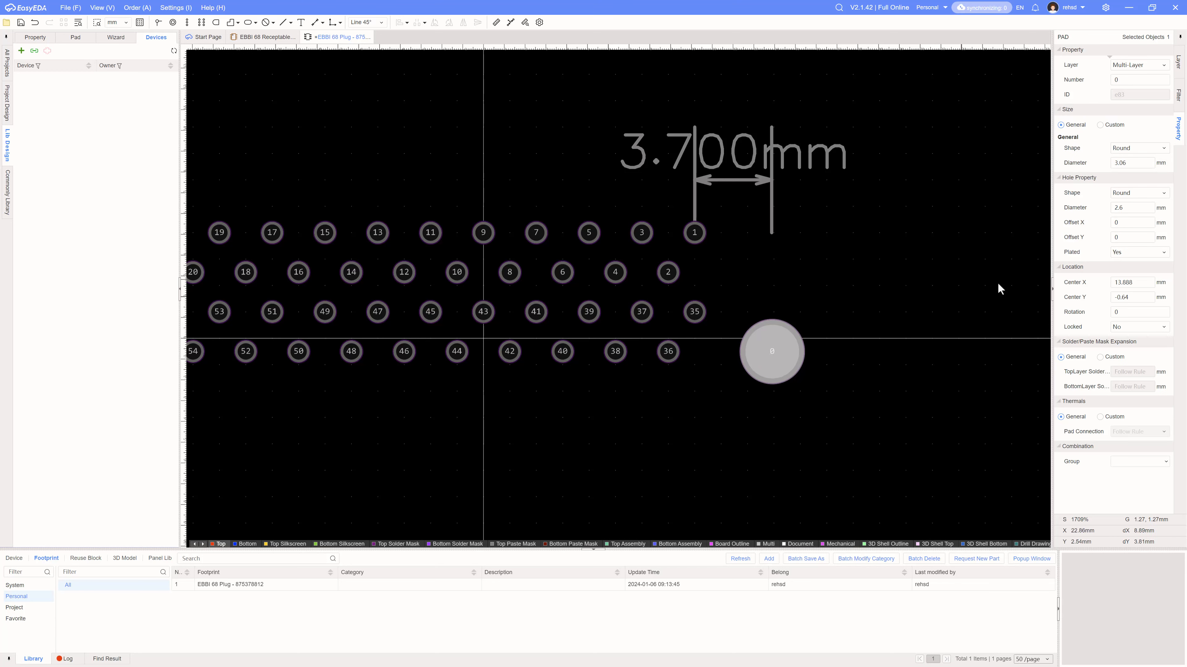
{"action": "double_click", "coordinate": [1127, 80]}
{"action": "type", "text": "0"}
{"action": "key", "text": "Return"}
{"action": "double_click", "coordinate": [1129, 80]}
{"action": "left_click", "coordinate": [892, 402]}
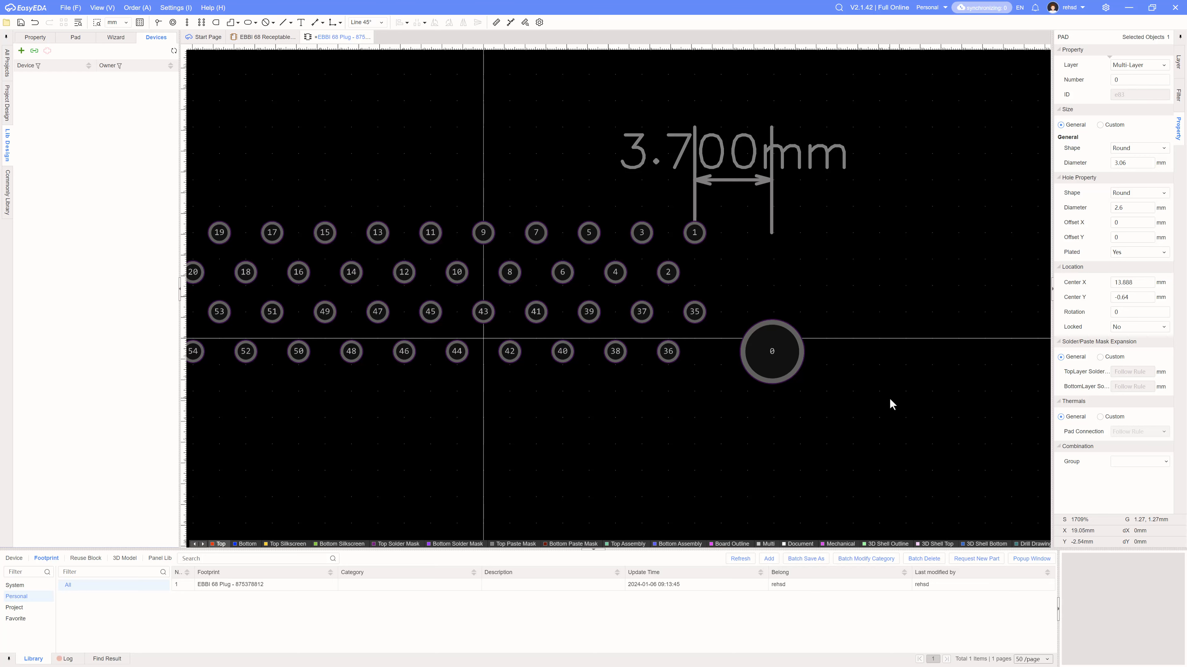
Step: Copy the mounting hole pad and place the duplicate beyond pad 68 at the opposite end, at X -36.83, Y -1.27 mm
{"action": "scroll", "coordinate": [842, 453], "scroll_direction": "down", "scroll_amount": 4}
{"action": "right_click_drag", "start_coordinate": [819, 467], "coordinate": [908, 415]}
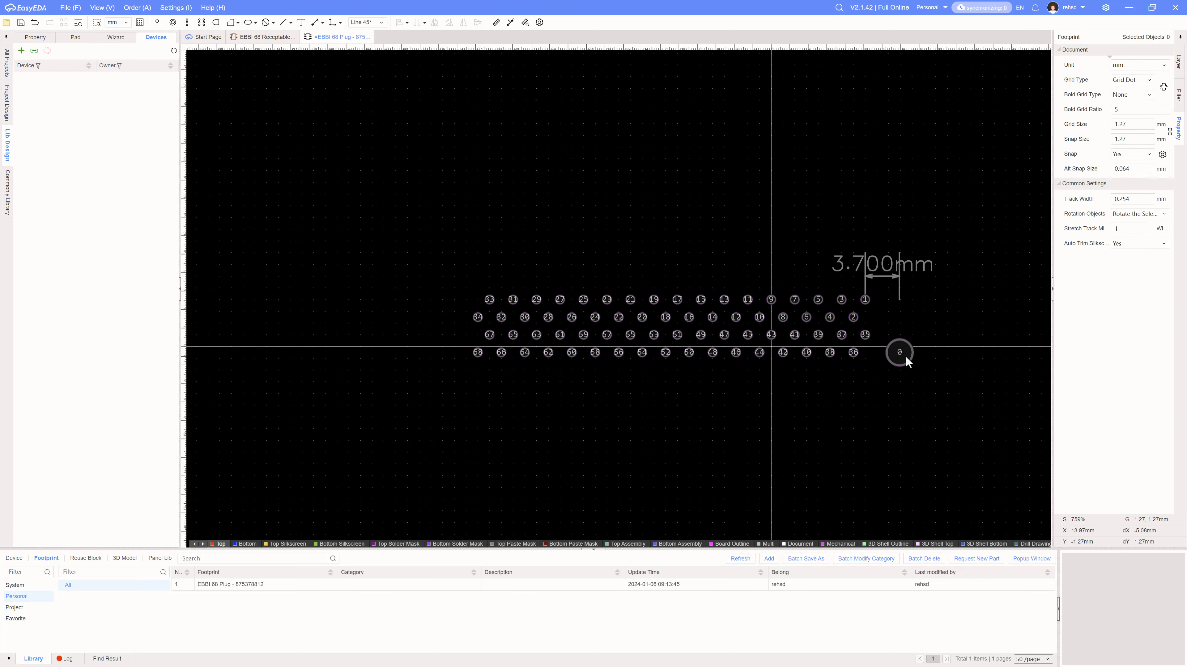
{"action": "left_click", "coordinate": [906, 356]}
{"action": "key", "text": "ctrl+c"}
{"action": "left_click", "coordinate": [906, 357]}
{"action": "key", "text": "ctrl+v"}
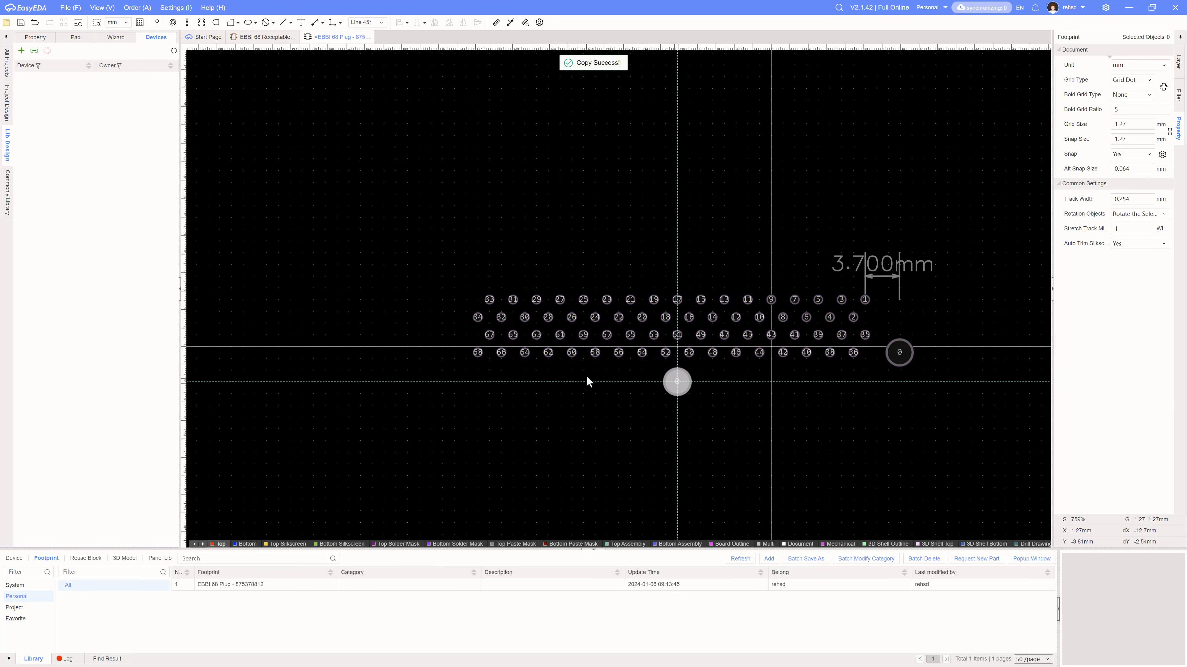
{"action": "scroll", "coordinate": [436, 357], "scroll_direction": "up", "scroll_amount": 4}
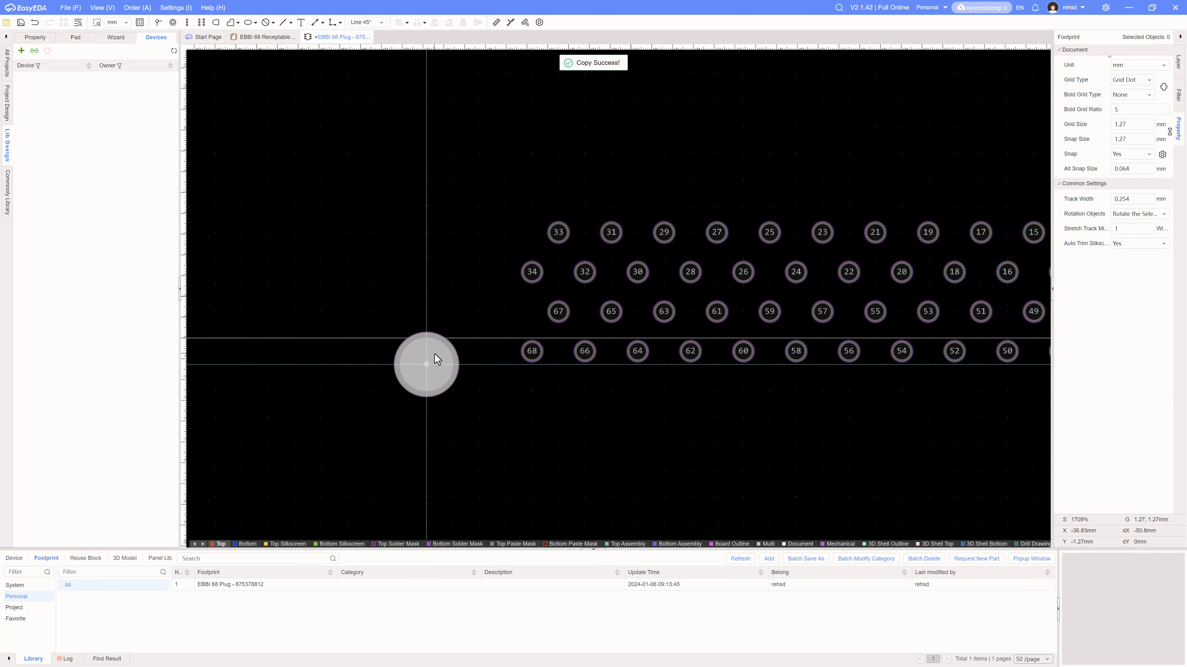
{"action": "scroll", "coordinate": [439, 358], "scroll_direction": "down", "scroll_amount": 2}
{"action": "left_click", "coordinate": [429, 360]}
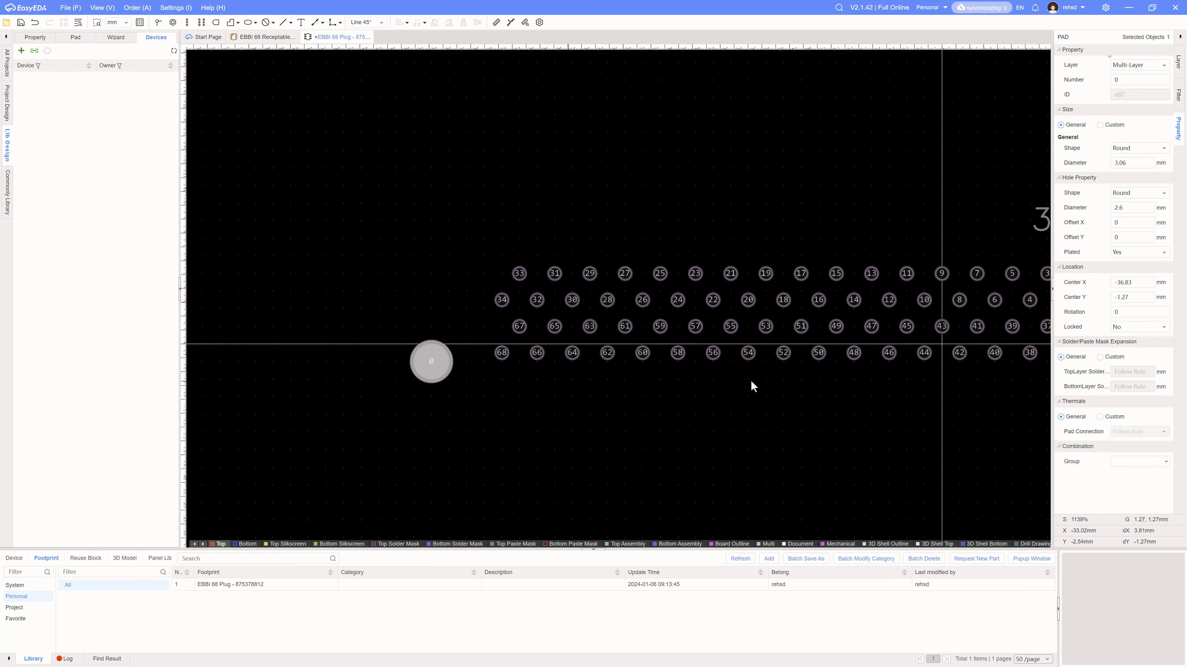
Step: Copy the 3.7 mm dimension and align the duplicate so it runs outward from the centre of pad 33
{"action": "right_click_drag", "start_coordinate": [974, 181], "coordinate": [759, 181]}
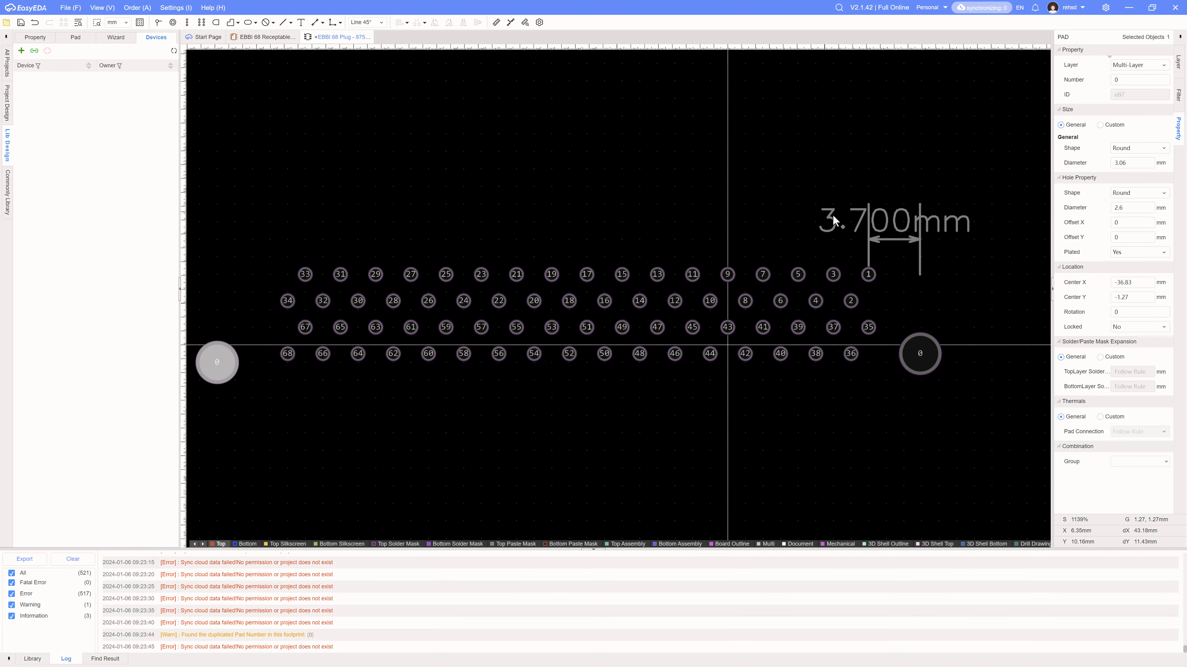
{"action": "left_click", "coordinate": [868, 234]}
{"action": "key", "text": "ctrl+c"}
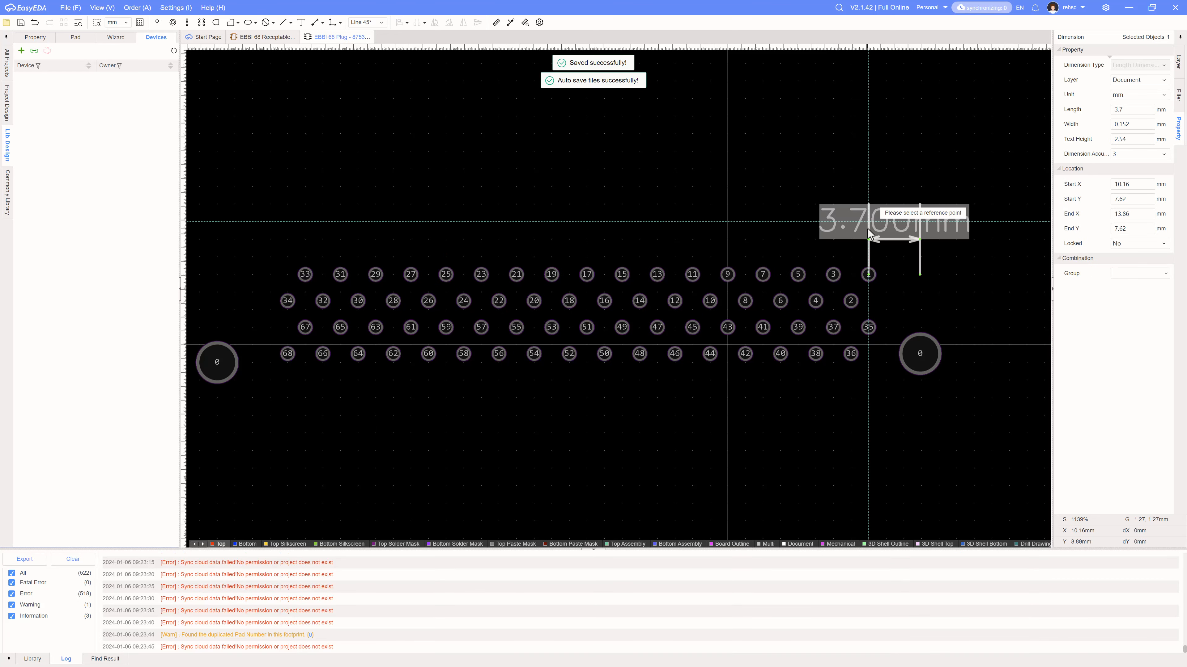
{"action": "key", "text": "ctrl+v"}
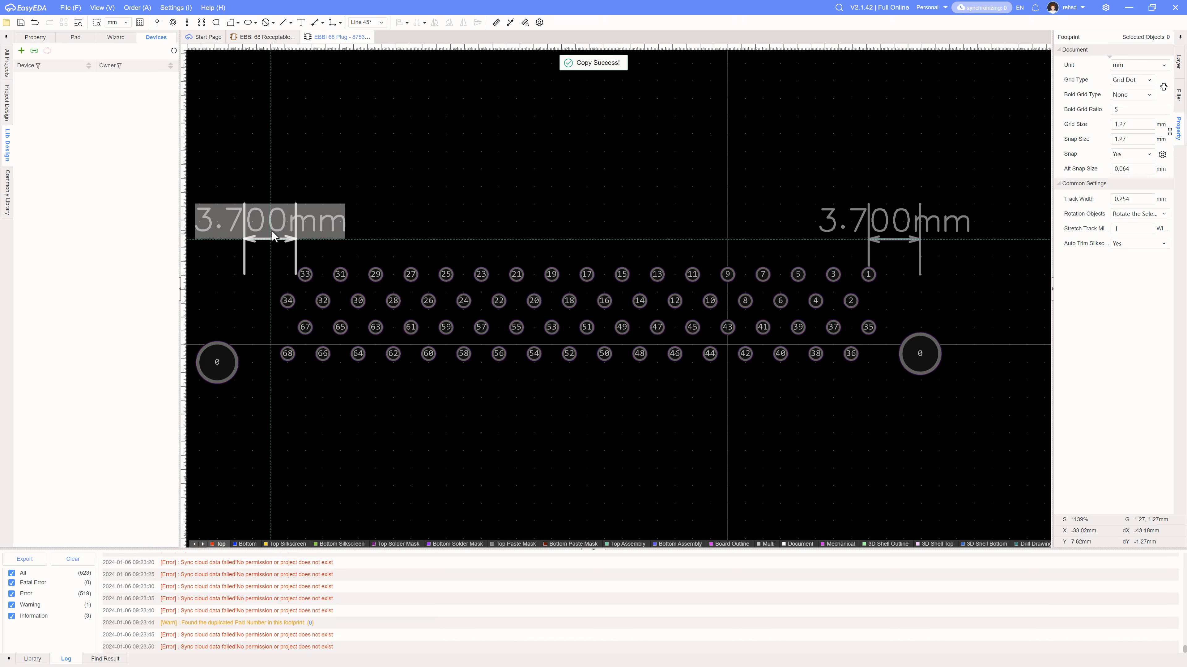
{"action": "left_click", "coordinate": [273, 236]}
{"action": "scroll", "coordinate": [390, 220], "scroll_direction": "up", "scroll_amount": 2}
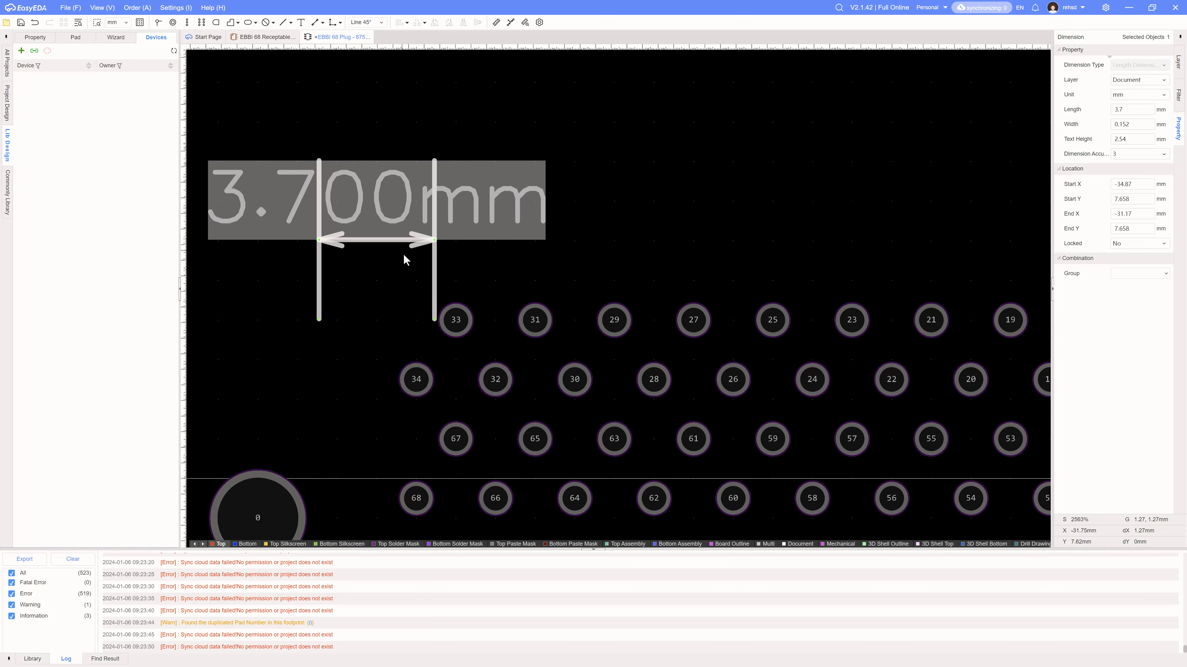
{"action": "right_click_drag", "start_coordinate": [504, 263], "coordinate": [623, 221]}
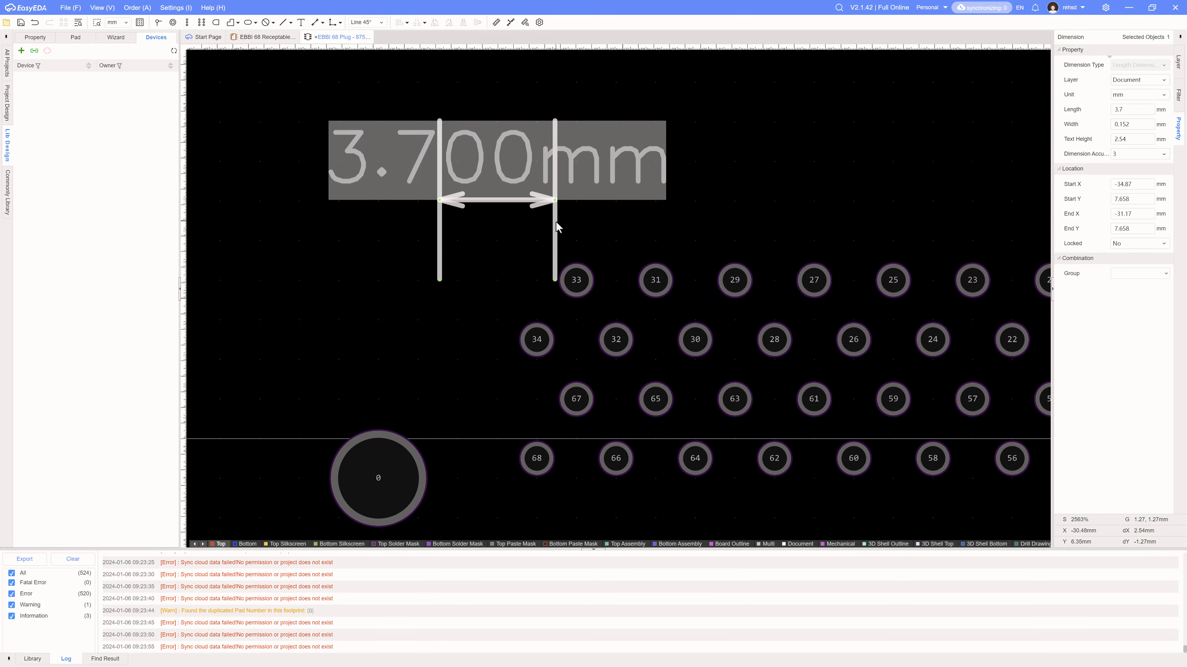
{"action": "mouse_move", "coordinate": [557, 227]}
{"action": "left_mouse_down"}
{"action": "mouse_move", "coordinate": [575, 220]}
{"action": "mouse_move", "coordinate": [562, 223]}
{"action": "mouse_move", "coordinate": [562, 245]}
{"action": "left_mouse_up"}
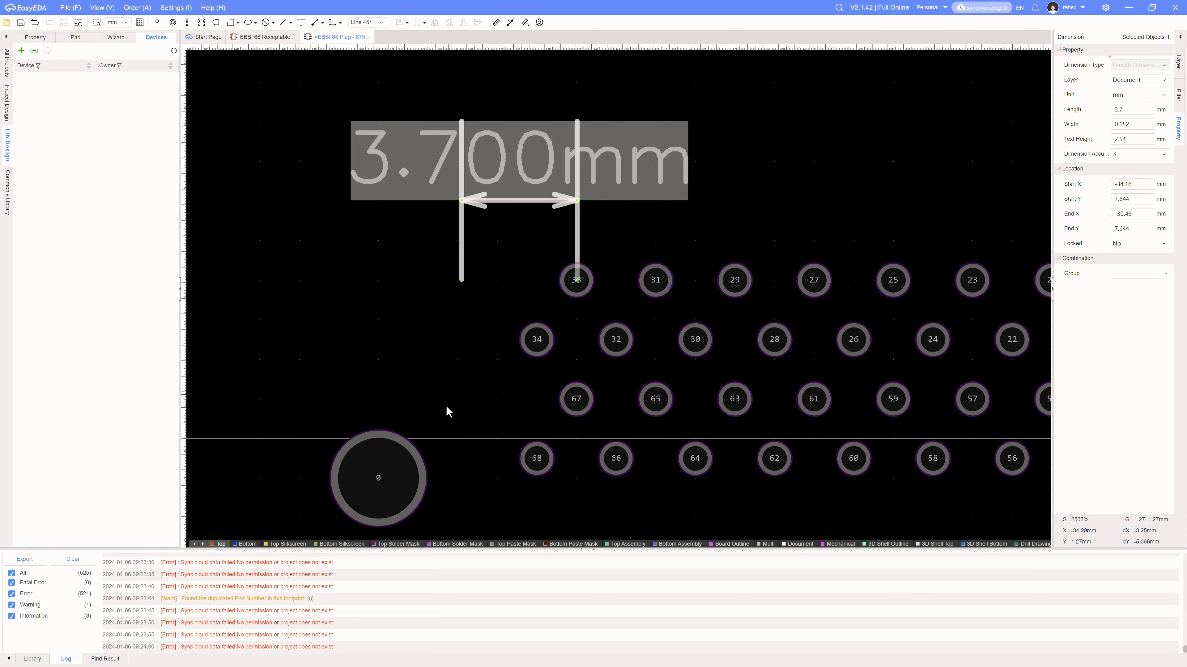
Step: Move the second mounting hole pad under the outer end of pad 33's dimension, level with the lowest pad row, at X -34.176, Y -0.64 mm
{"action": "left_click_drag", "start_coordinate": [410, 513], "coordinate": [500, 499]}
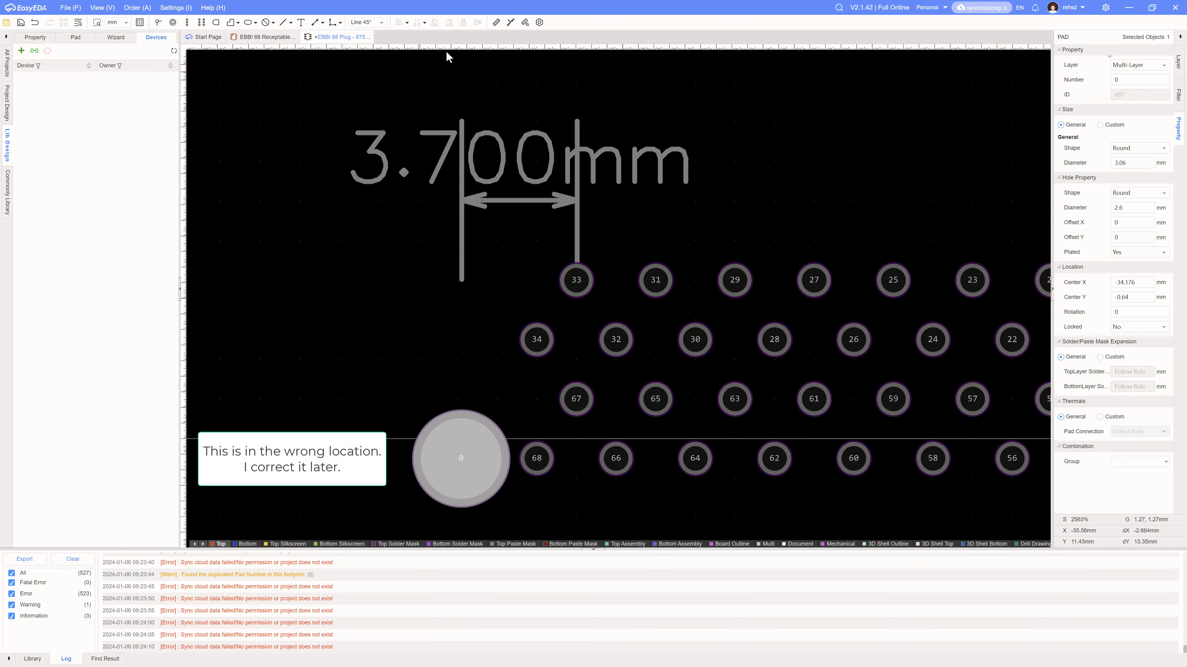
{"action": "left_click", "coordinate": [496, 22]}
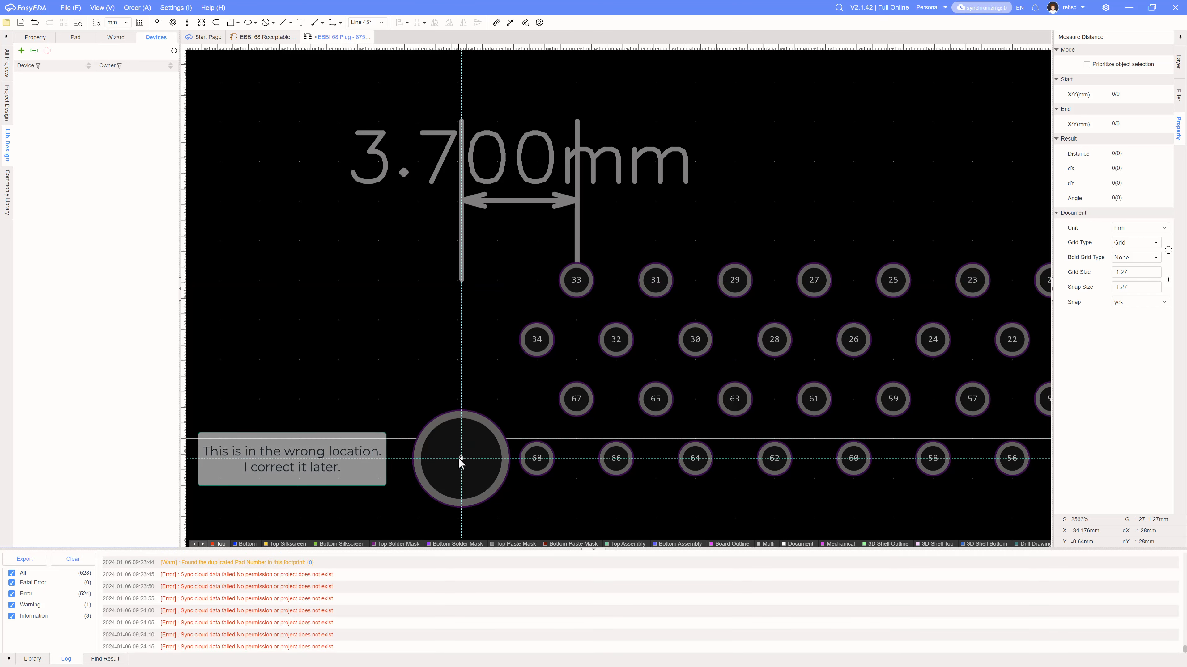
{"action": "key", "text": "Escape"}
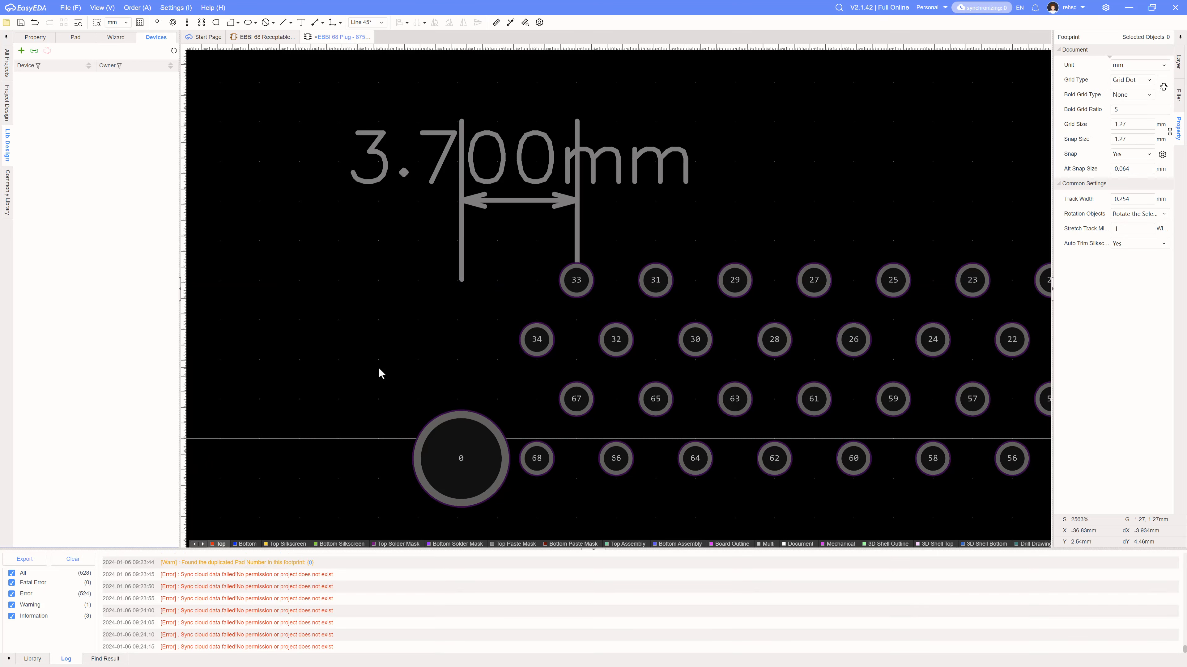
{"action": "scroll", "coordinate": [379, 368], "scroll_direction": "down", "scroll_amount": 7}
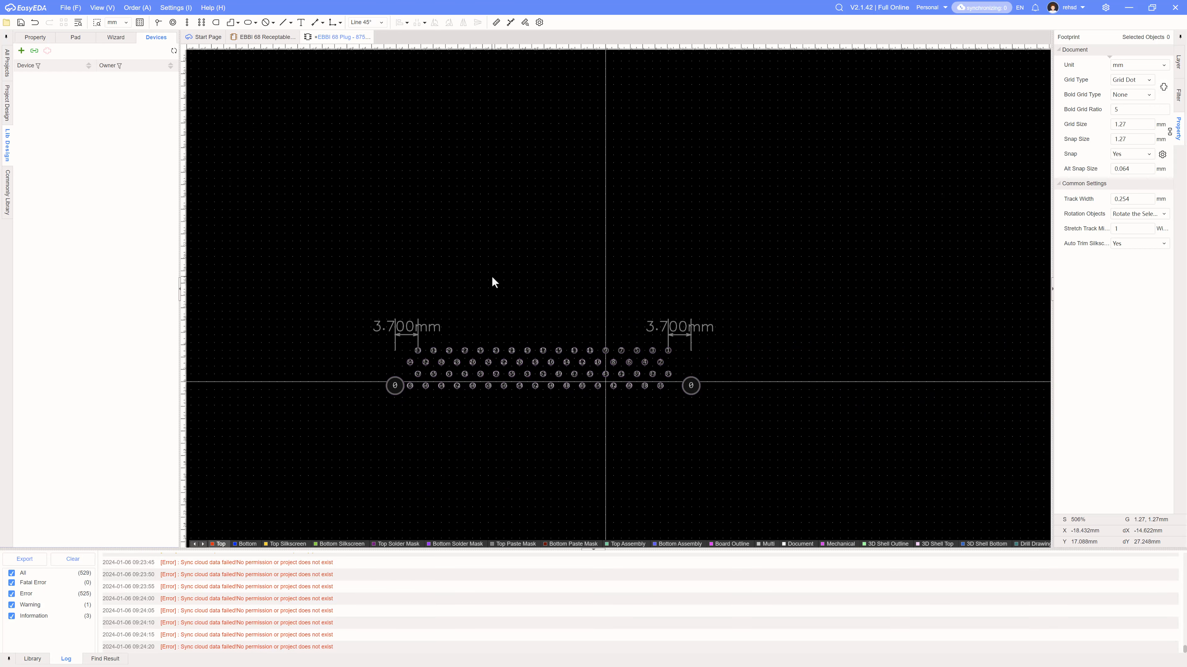
Step: Check the datasheet's recommended PC board layout for the distance between the mounting holes and the board edge
{"action": "key", "text": "alt+Tab"}
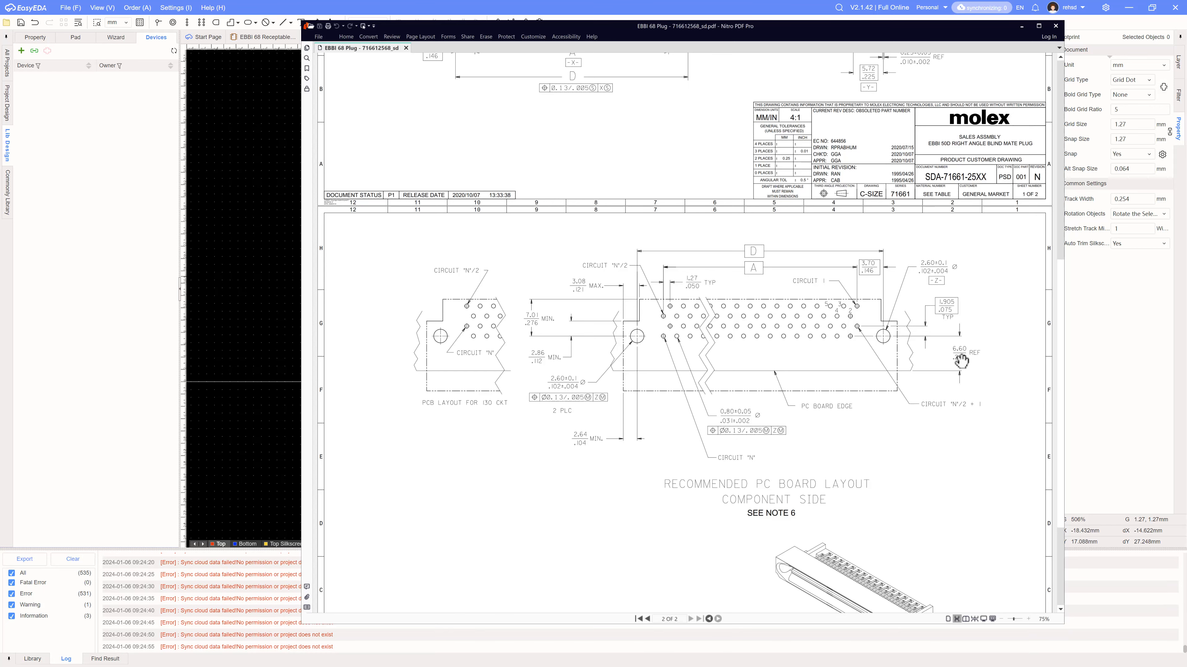
{"action": "key", "text": "alt+Tab"}
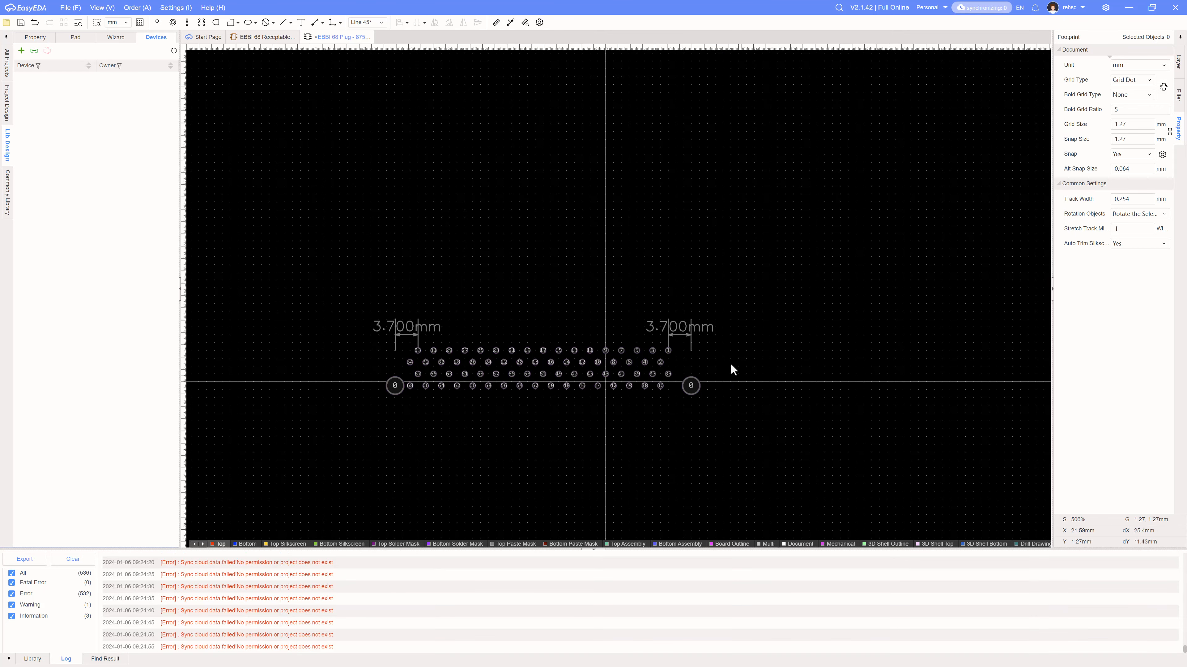
{"action": "left_click", "coordinate": [315, 23]}
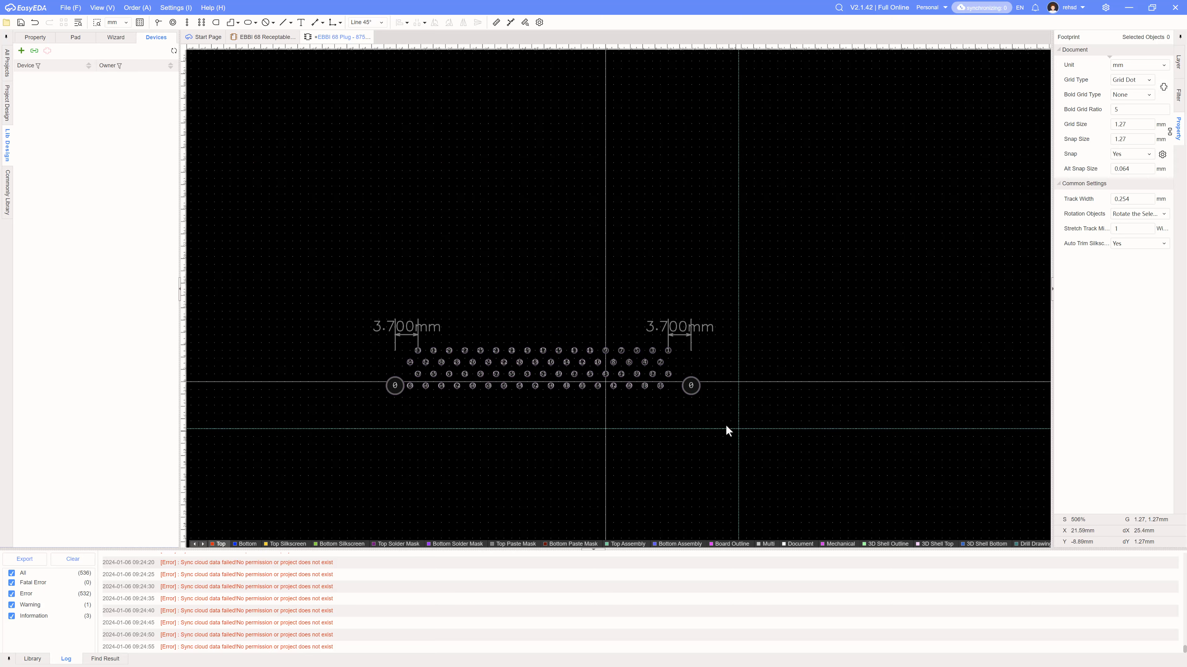
{"action": "scroll", "coordinate": [723, 385], "scroll_direction": "up", "scroll_amount": 6}
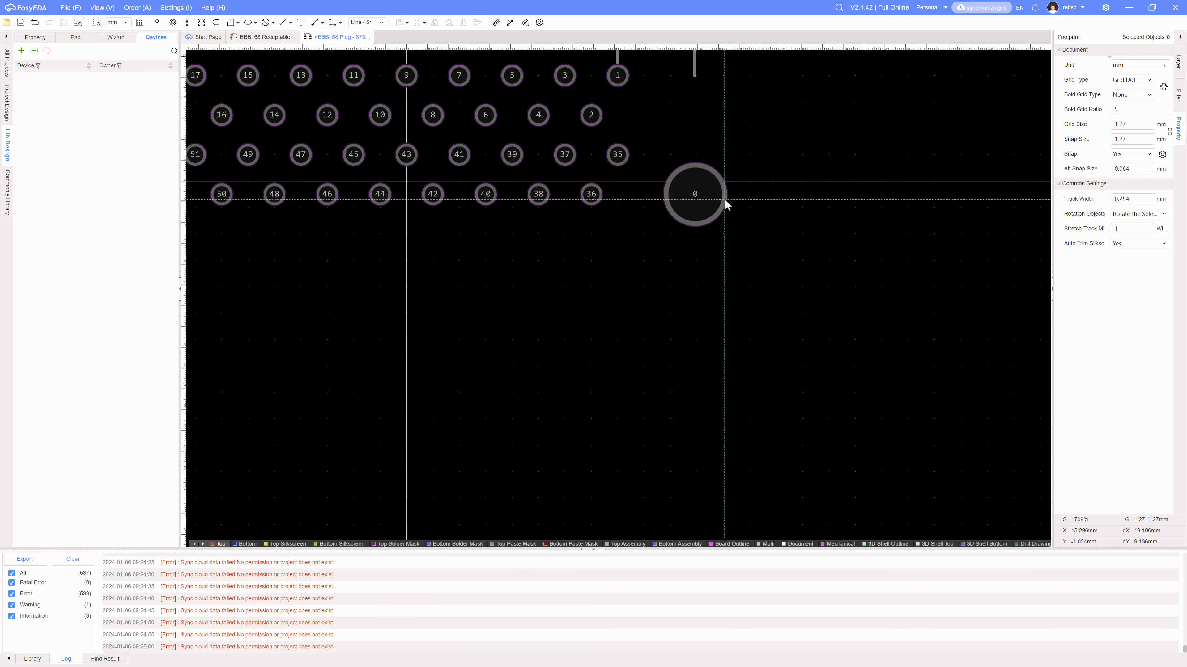
{"action": "left_click", "coordinate": [763, 200]}
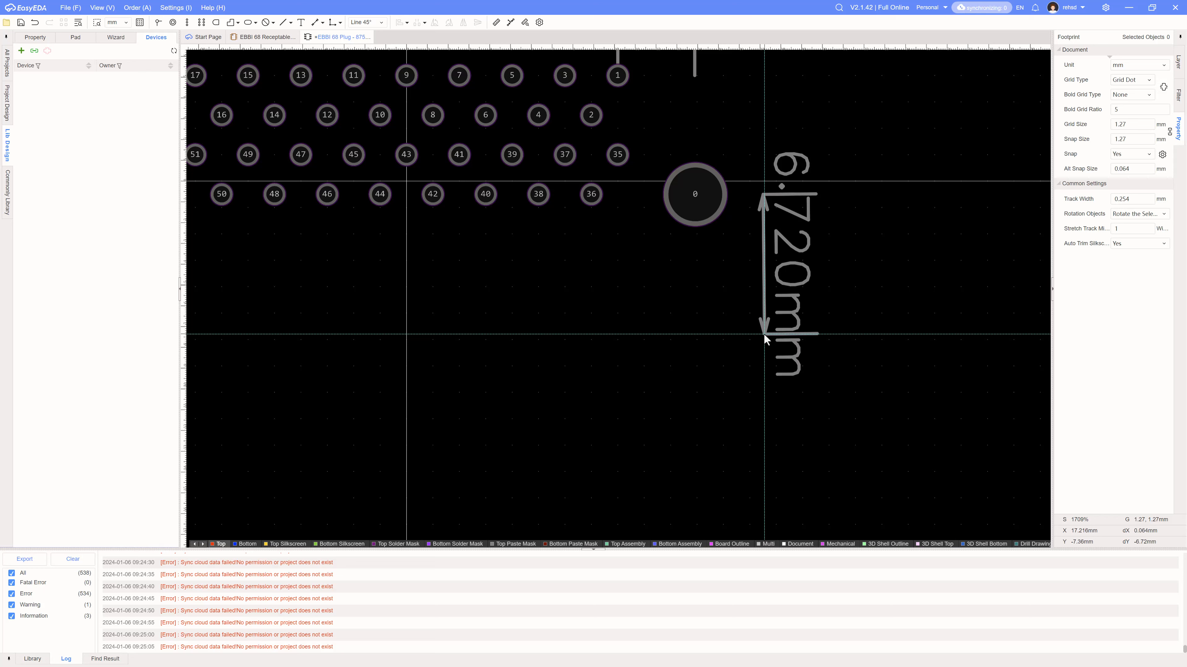
{"action": "left_click", "coordinate": [763, 335]}
{"action": "key", "text": "Escape"}
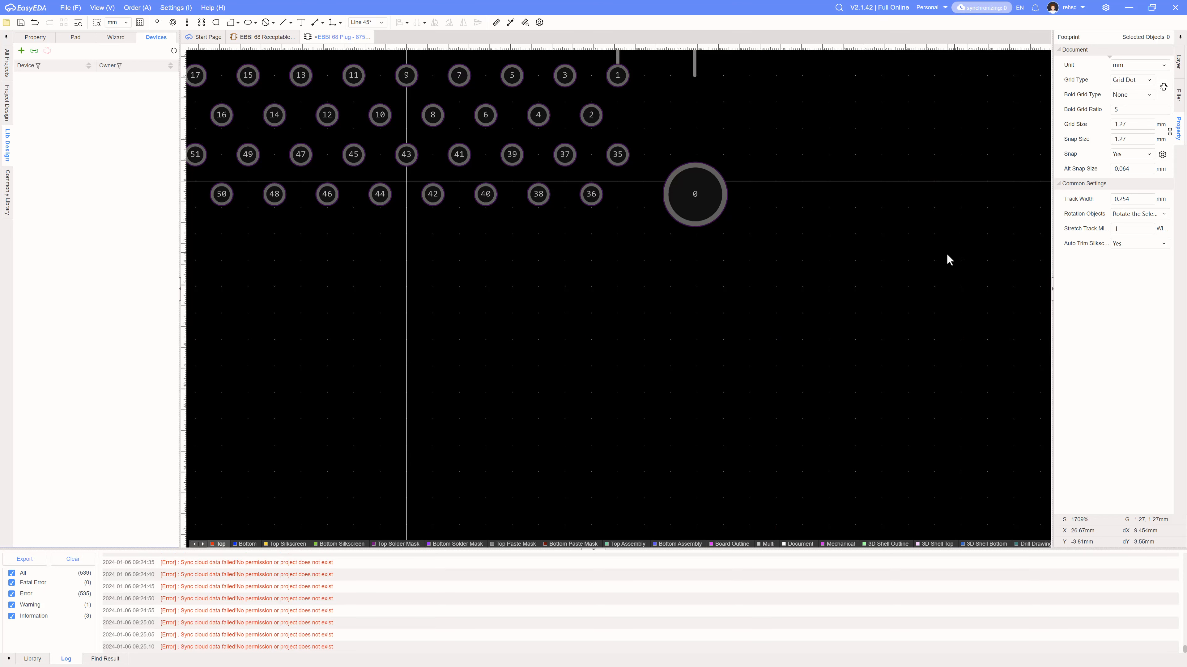
Step: Place a vertical length dimension about 6.85 mm long beside the mounting hole near pad 36, running downward from the hole's centre level
{"action": "left_click", "coordinate": [313, 27]}
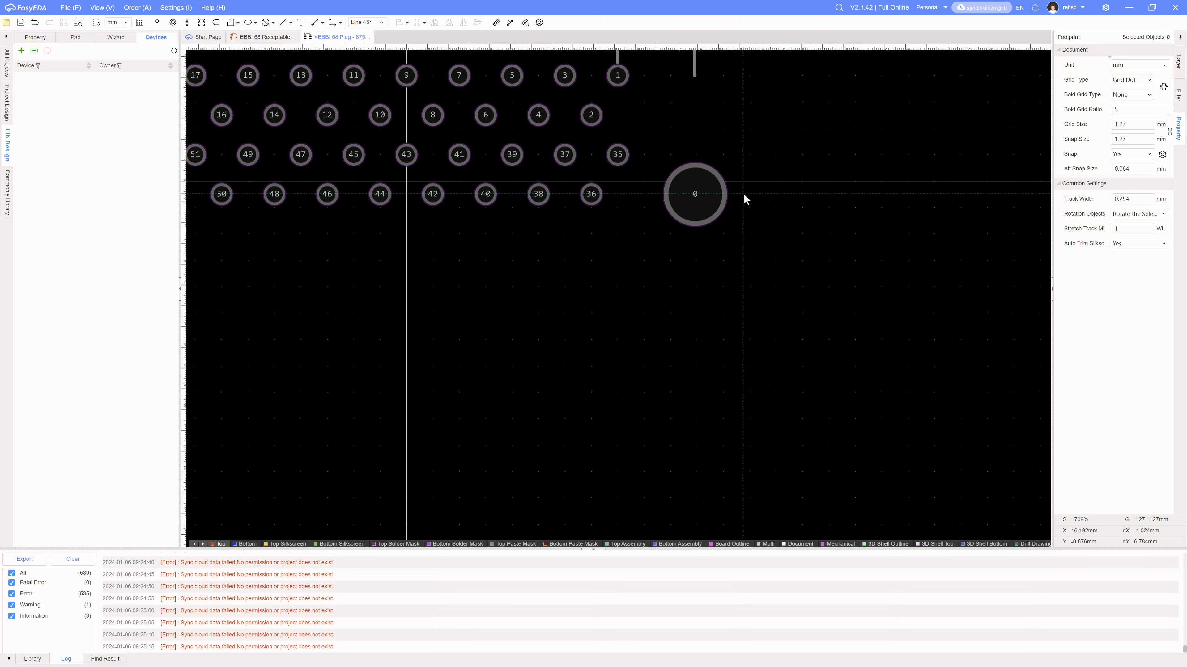
{"action": "left_click", "coordinate": [752, 194]}
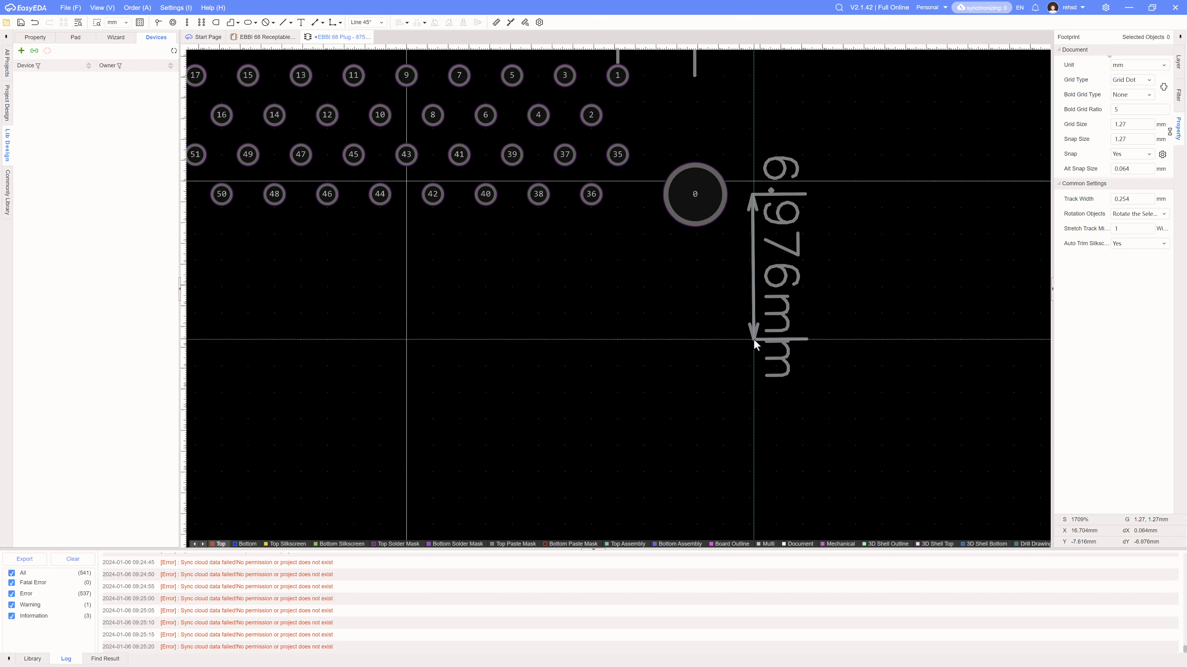
{"action": "left_click", "coordinate": [754, 337]}
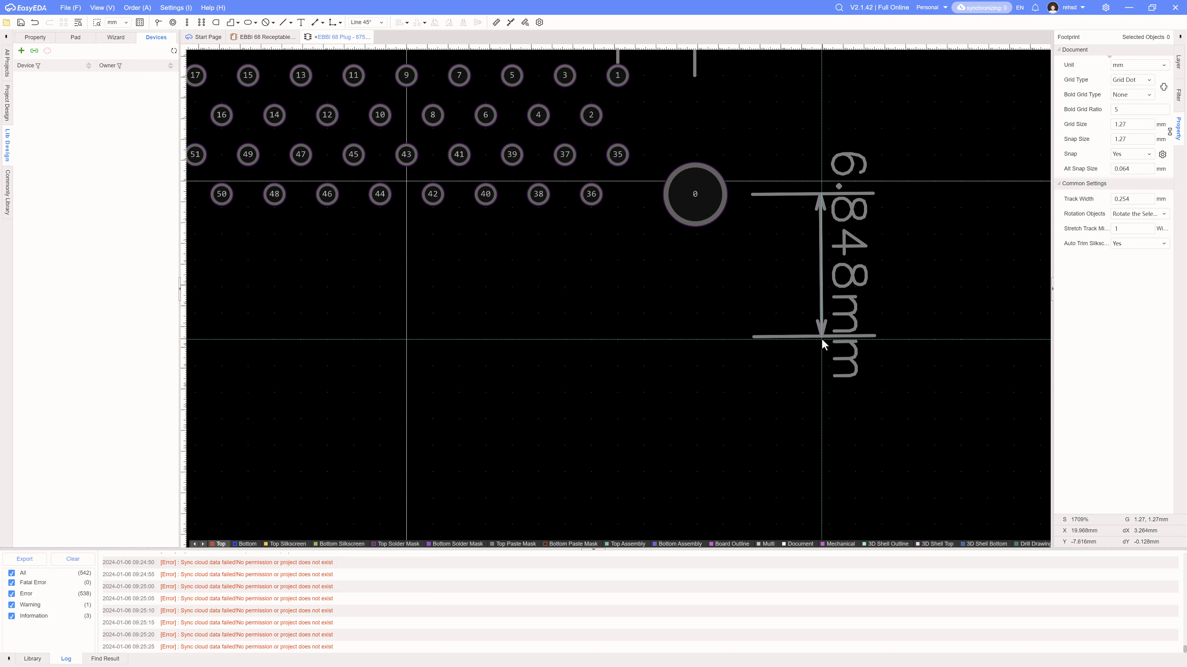
{"action": "left_click", "coordinate": [823, 344]}
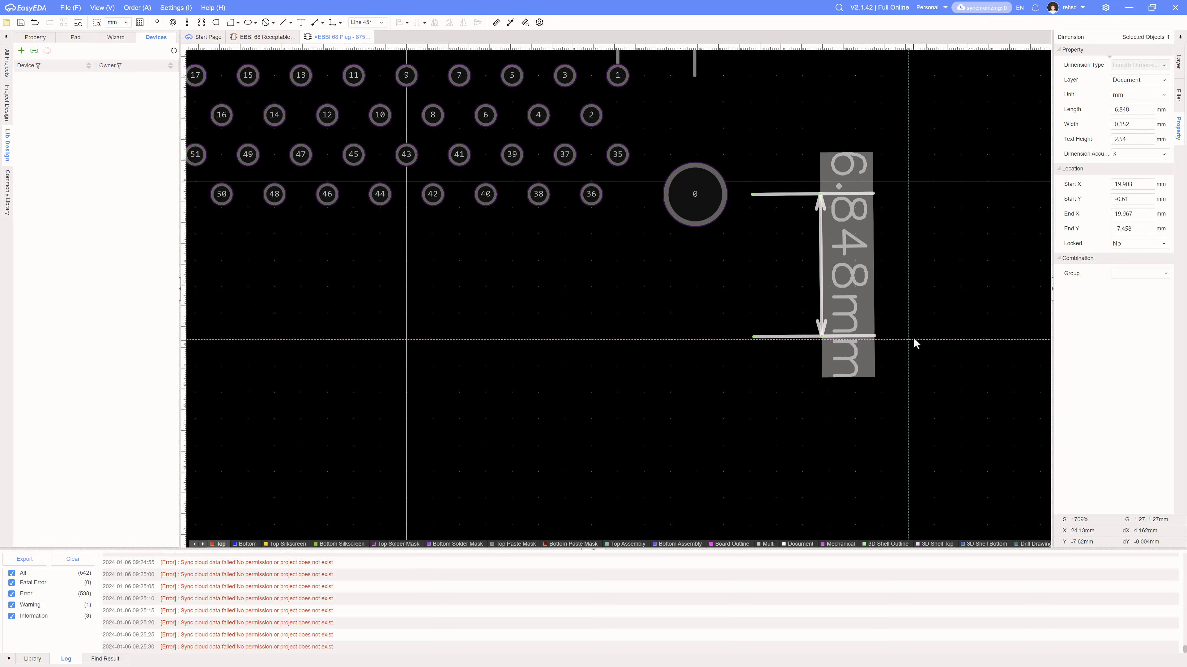
Step: Check the board edge distance in the datasheet and set the vertical dimension's length to 6.6 mm
{"action": "key", "text": "alt+Tab"}
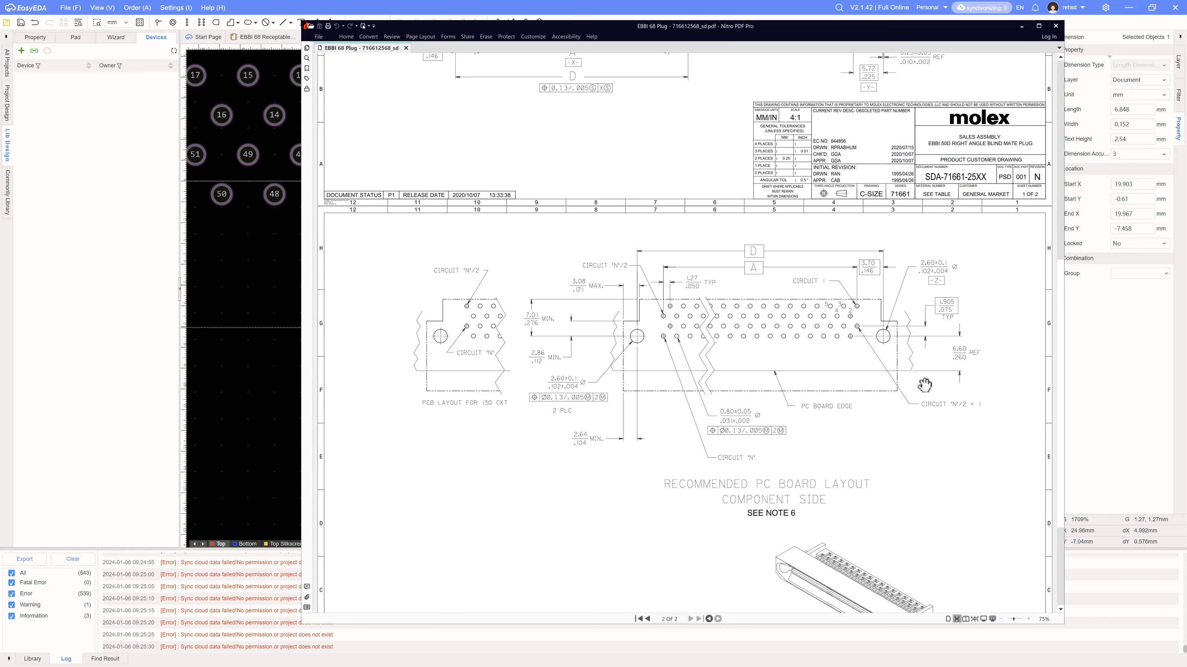
{"action": "key", "text": "alt+Tab"}
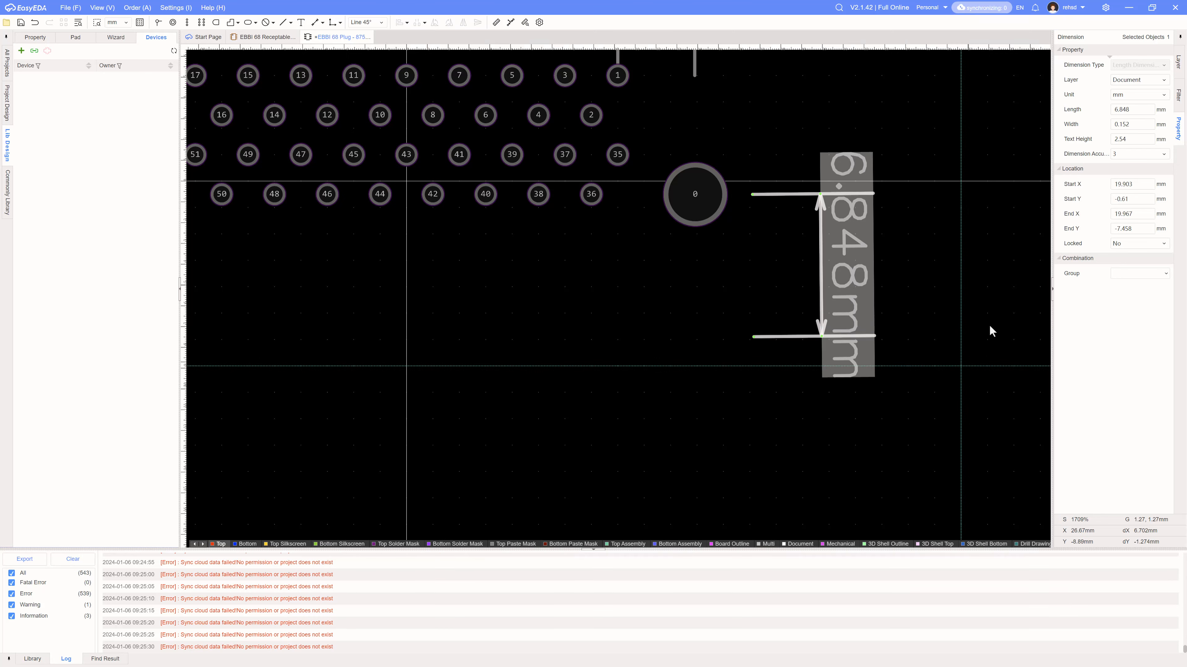
{"action": "left_click", "coordinate": [1130, 110]}
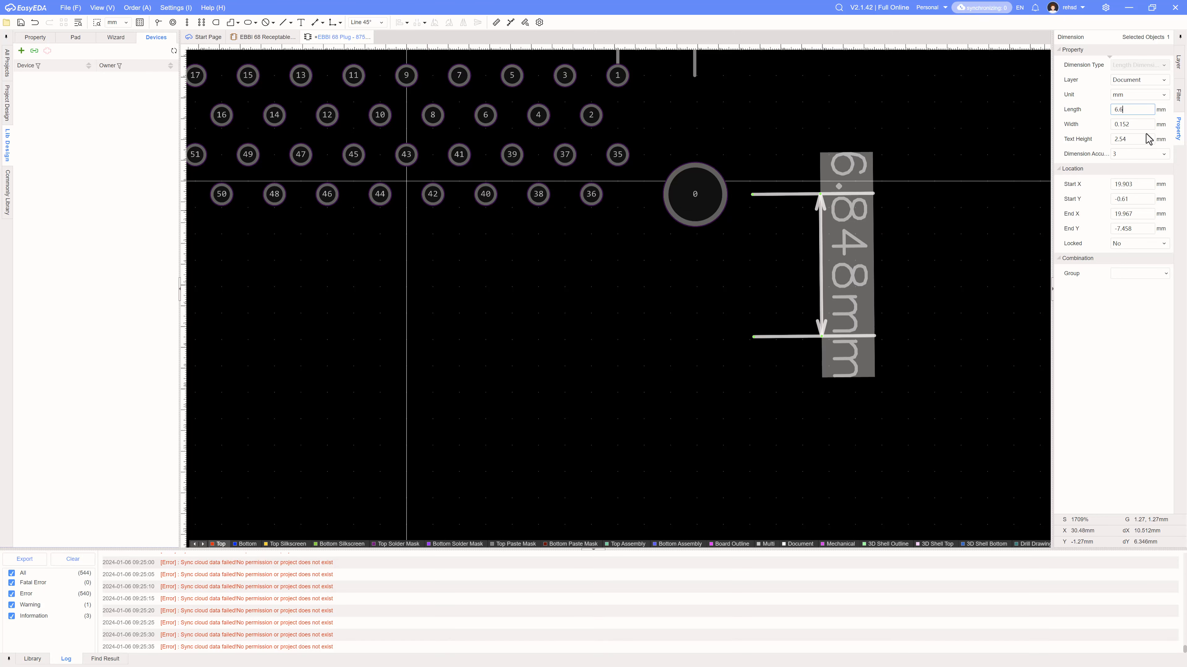
{"action": "type", "text": "6.6"}
{"action": "key", "text": "Return"}
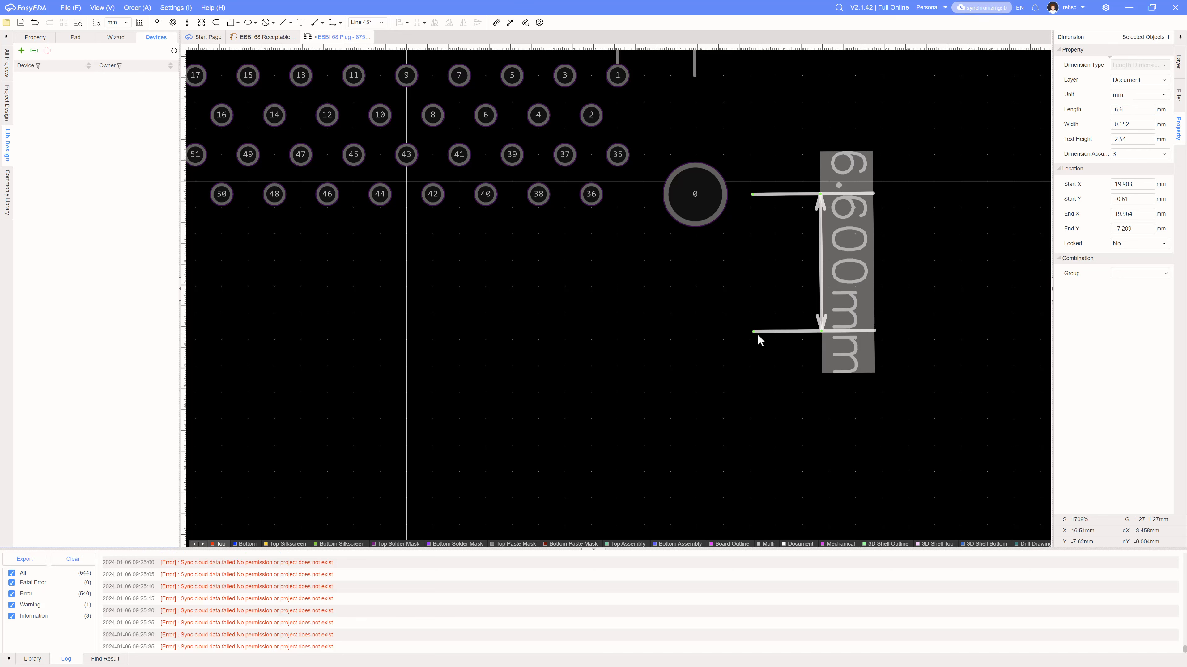
Step: Draw a horizontal line about 48.06 mm long at the 6.6 mm dimension's lower end, from below one mounting hole to below the other
{"action": "scroll", "coordinate": [554, 360], "scroll_direction": "down", "scroll_amount": 4}
{"action": "right_click_drag", "start_coordinate": [555, 360], "coordinate": [782, 371]}
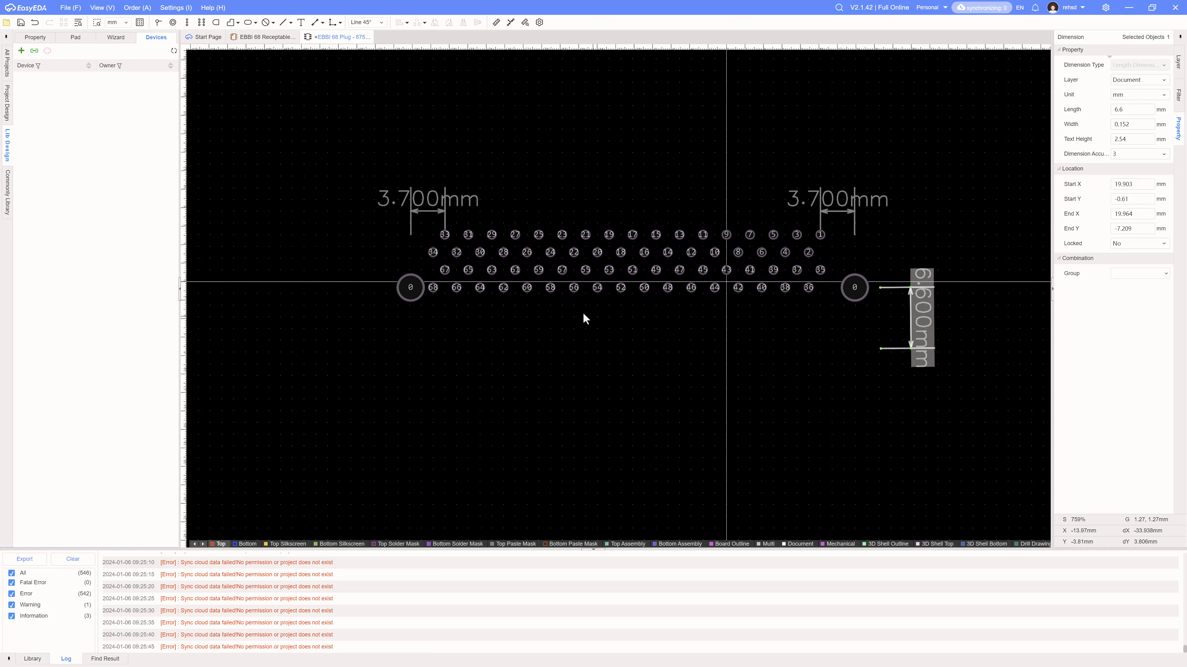
{"action": "left_click", "coordinate": [283, 24]}
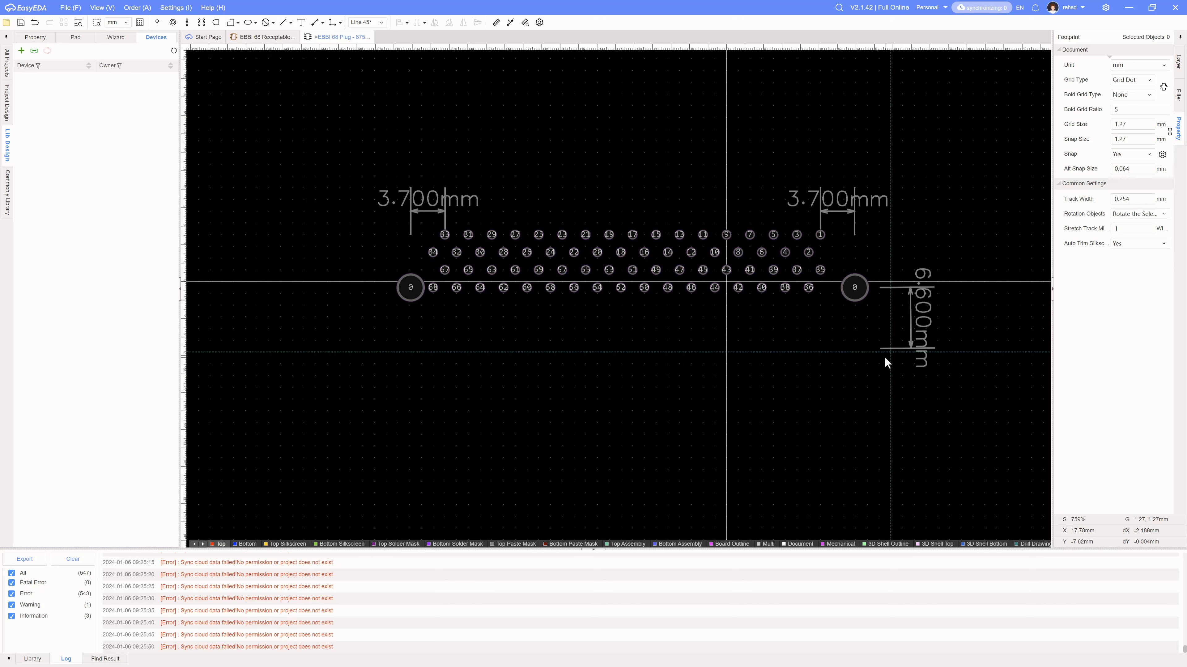
{"action": "left_click", "coordinate": [856, 354]}
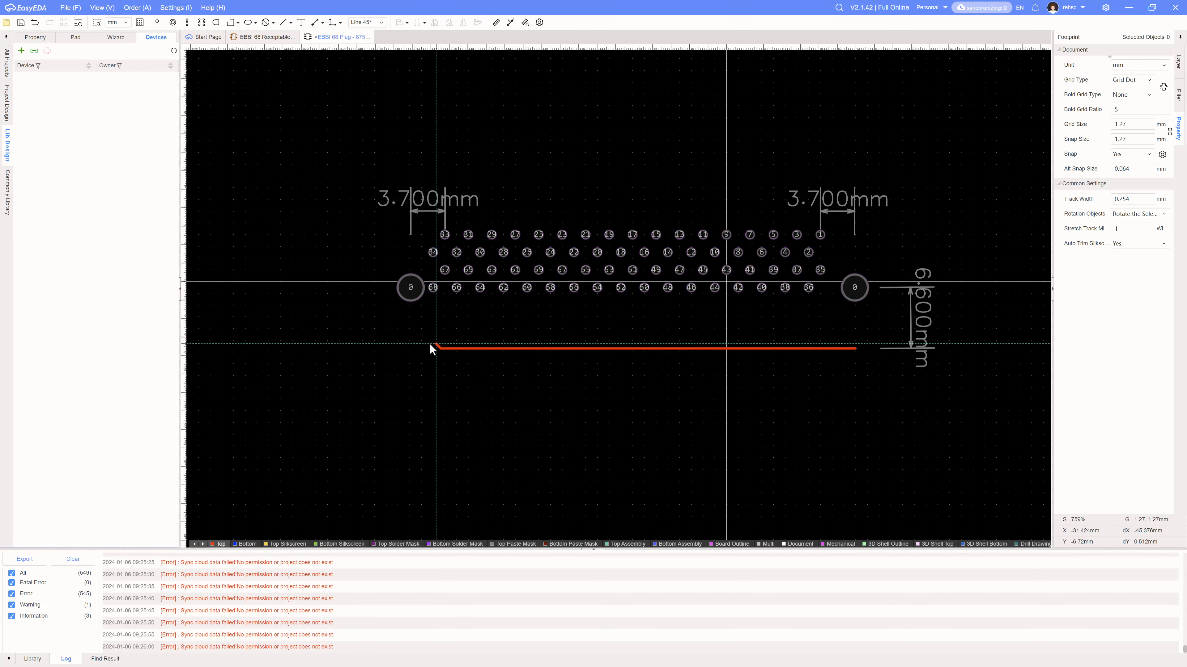
{"action": "left_click", "coordinate": [411, 350]}
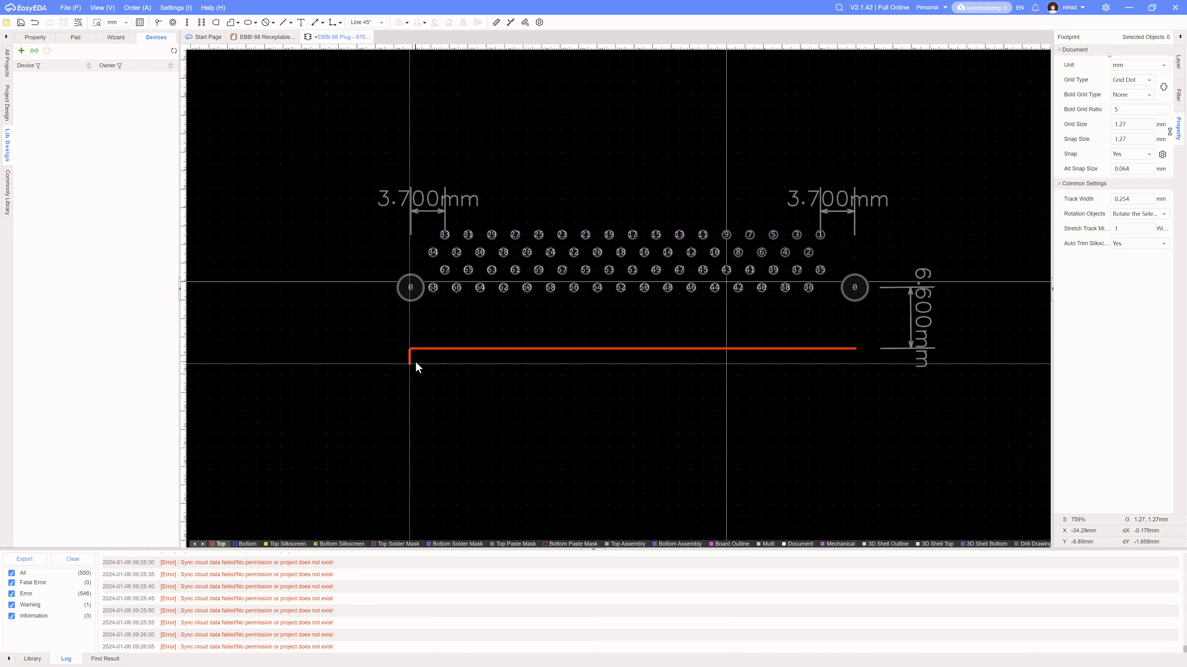
{"action": "key", "text": "Escape"}
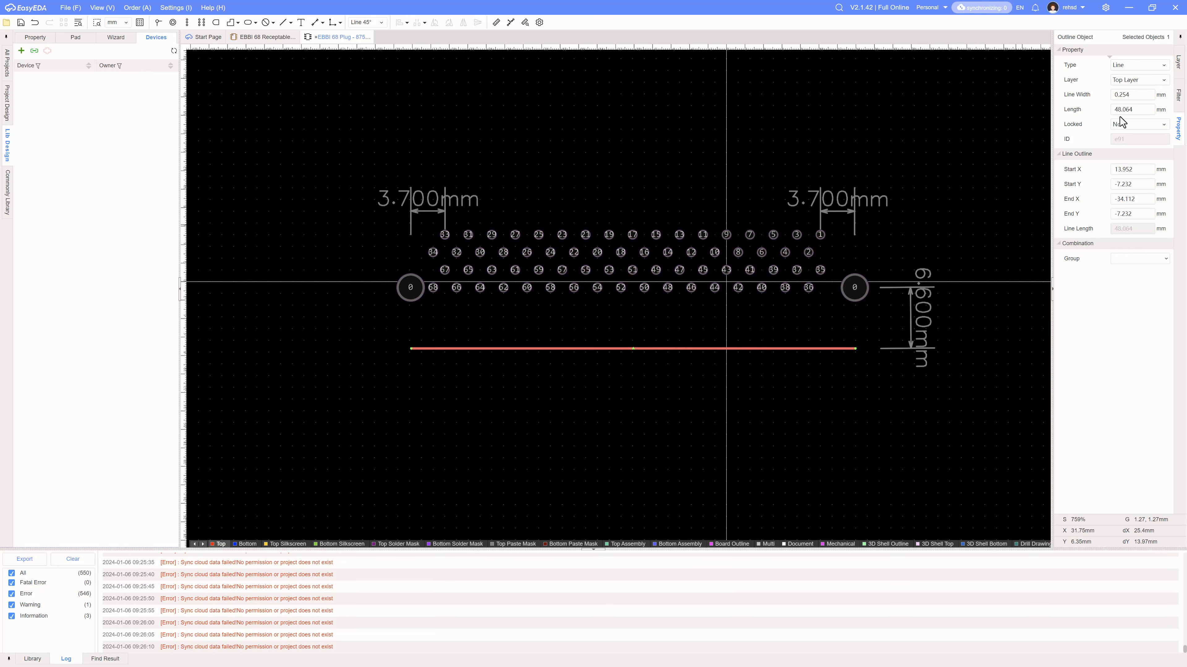
Step: Review the layer choices for the horizontal board edge line and reselect that line
{"action": "left_click", "coordinate": [1133, 80]}
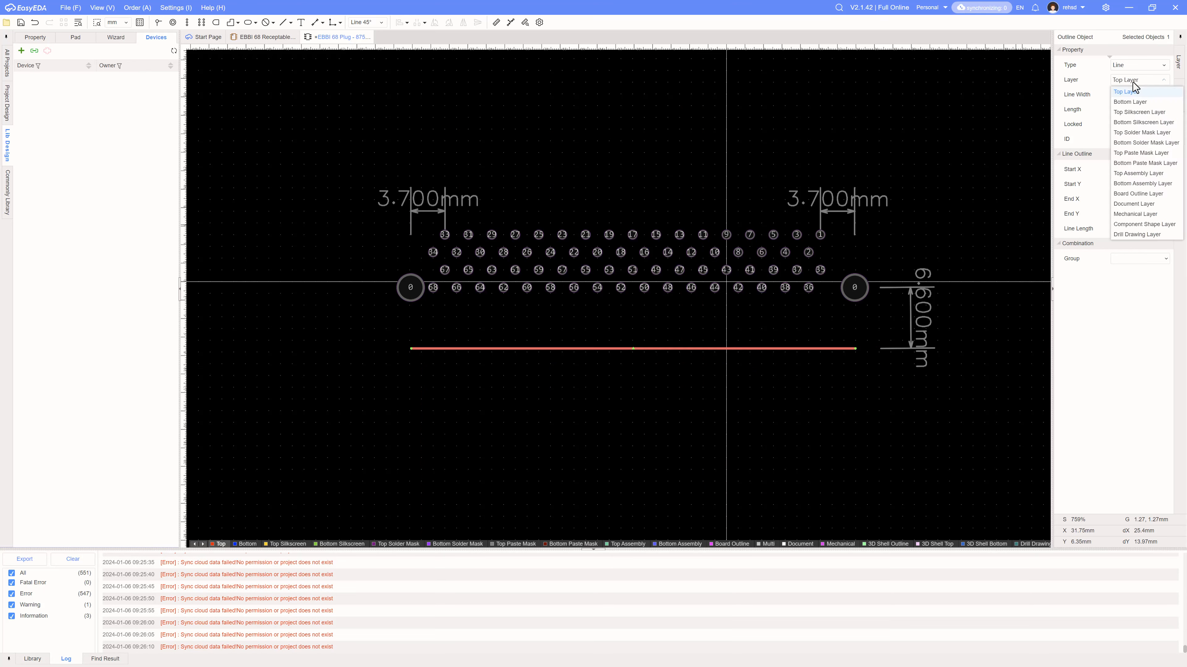
{"action": "left_click", "coordinate": [920, 187]}
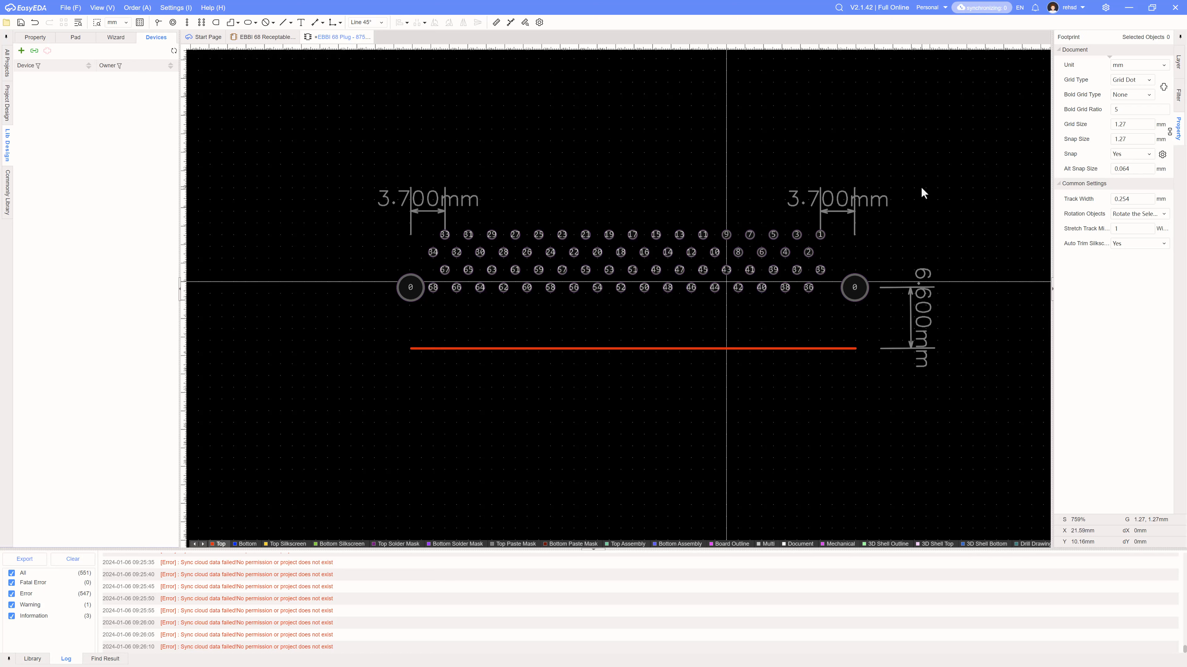
{"action": "left_click", "coordinate": [851, 299]}
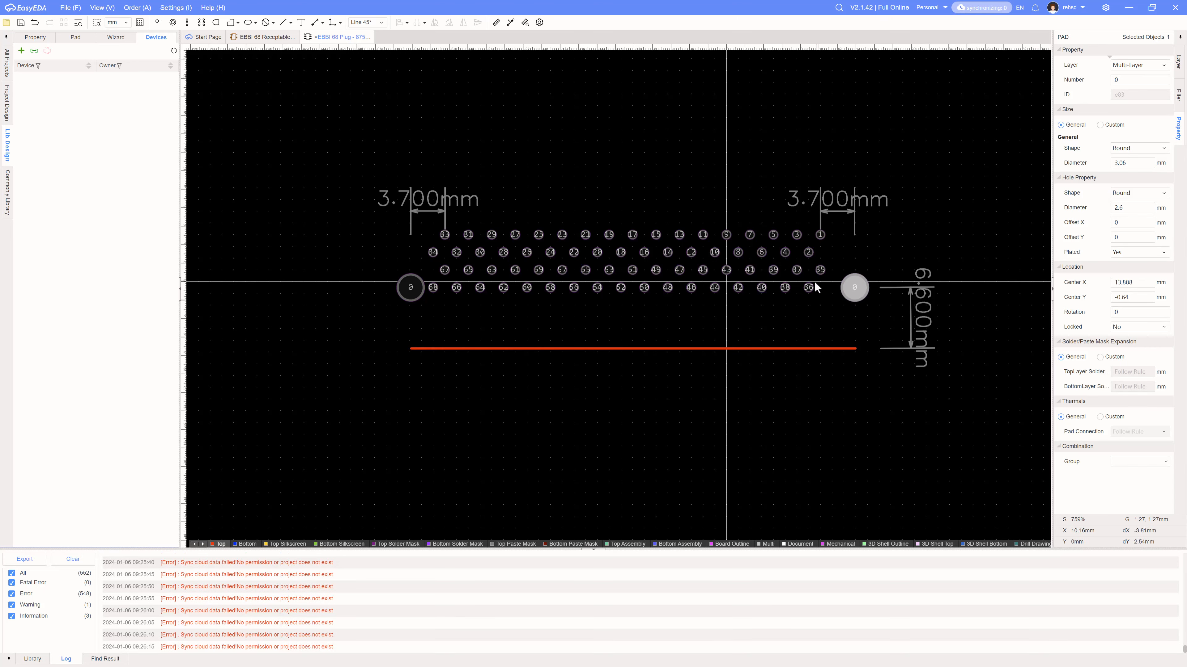
{"action": "left_click", "coordinate": [800, 348]}
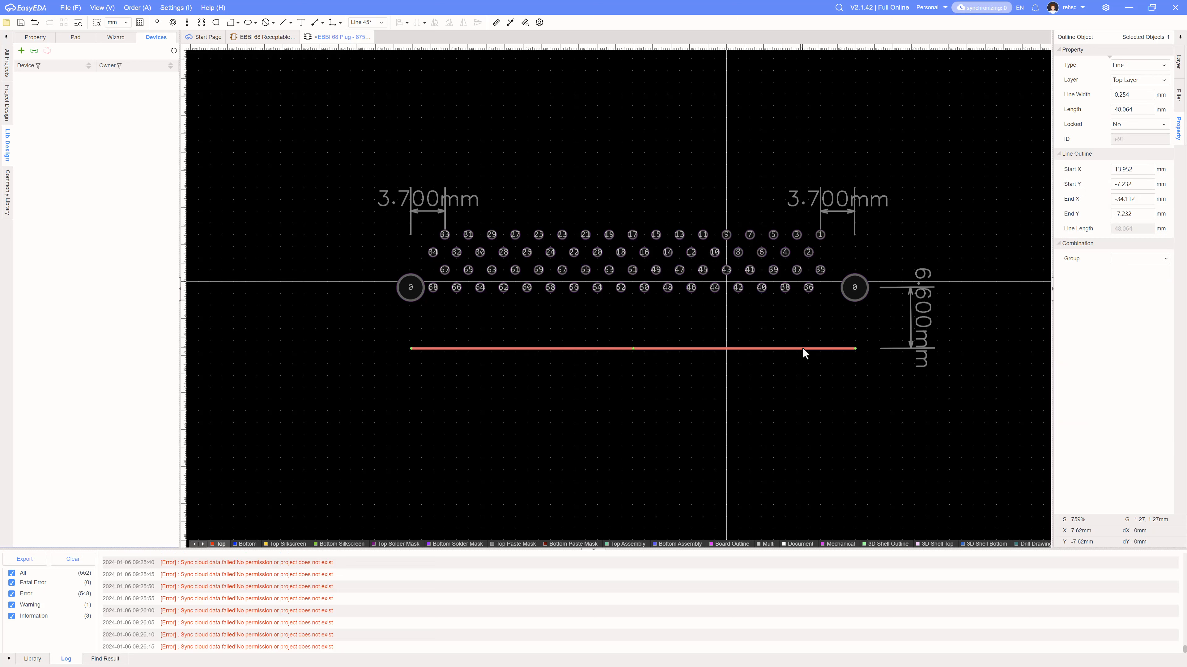
Step: Convert the horizontal board-edge line below the pads to a slot region
{"action": "right_click", "coordinate": [802, 352]}
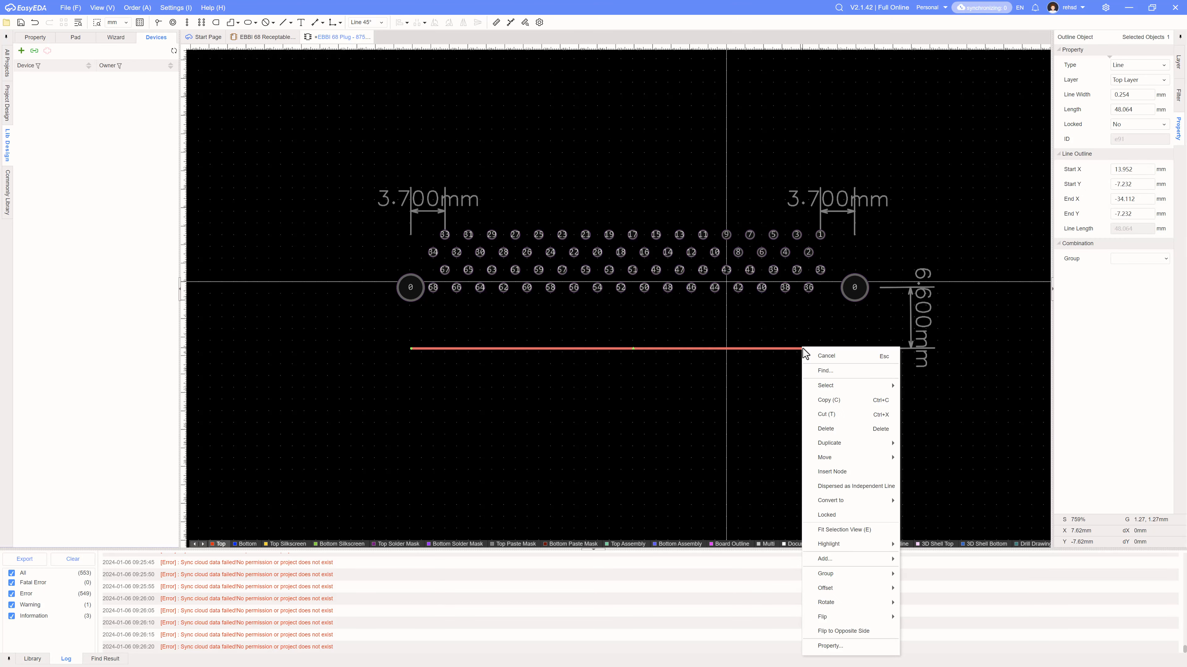
{"action": "mouse_move", "coordinate": [882, 500]}
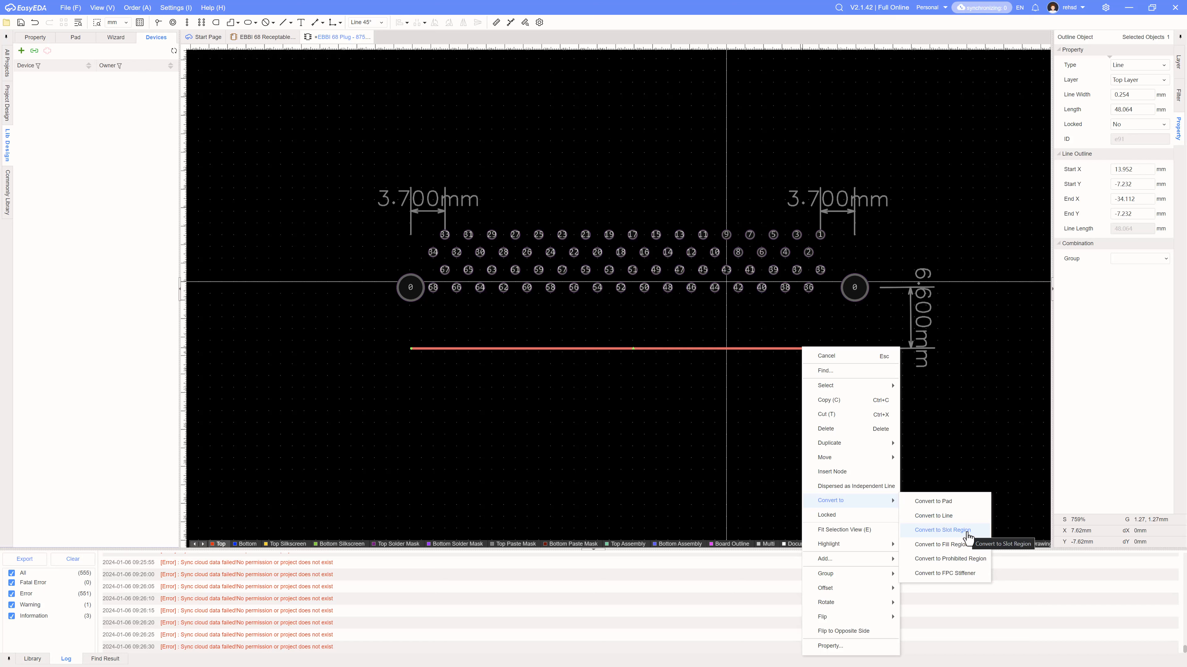
{"action": "left_click", "coordinate": [978, 531]}
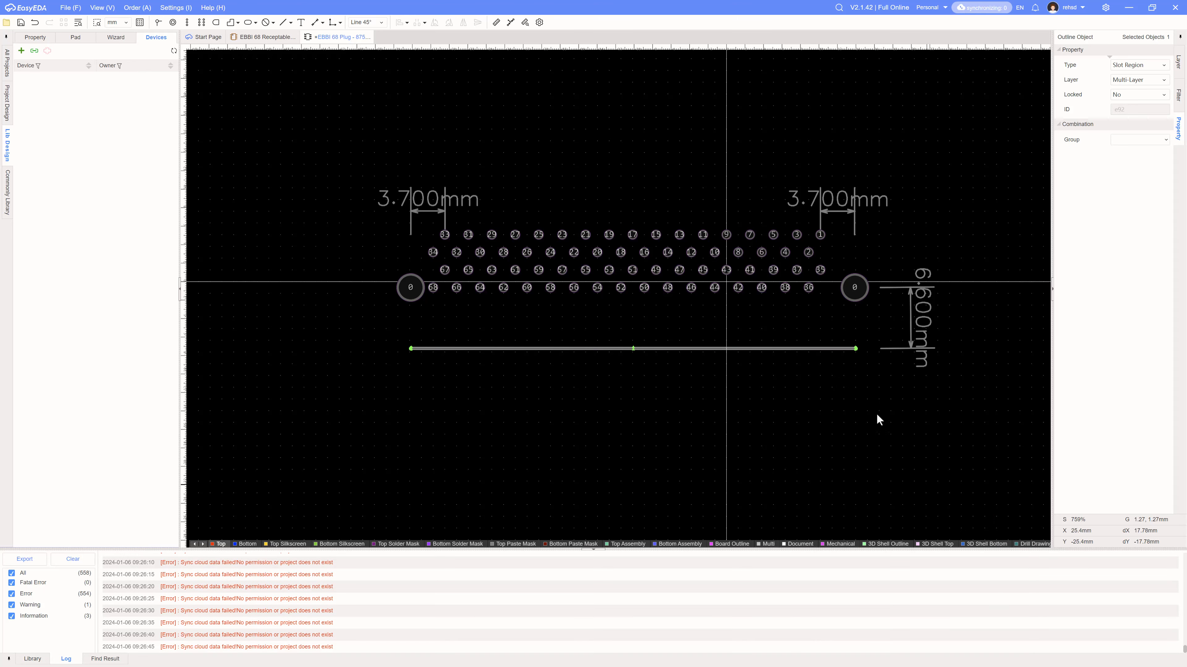
{"action": "left_click", "coordinate": [865, 390]}
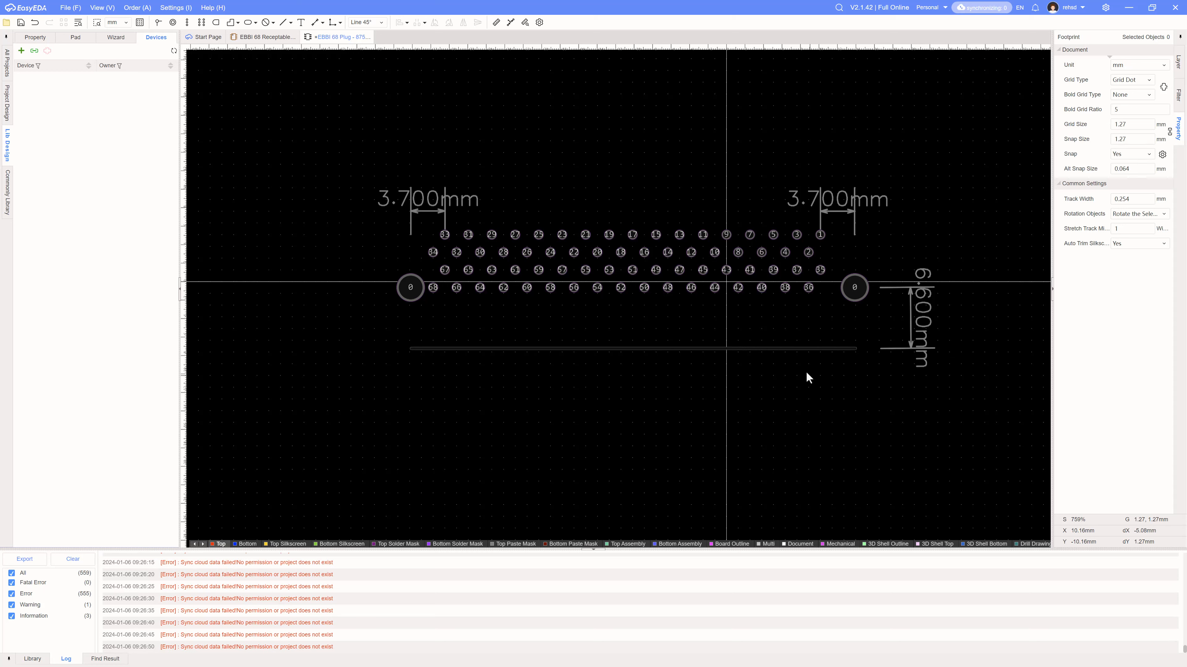
{"action": "left_click", "coordinate": [823, 348]}
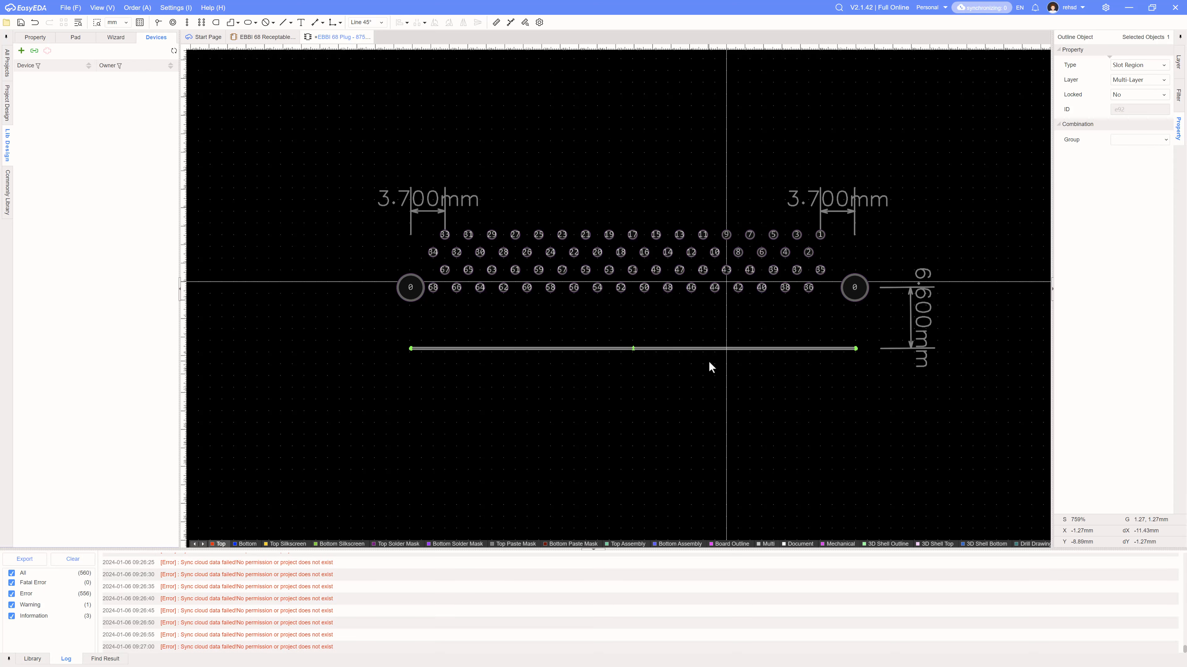
{"action": "left_click", "coordinate": [879, 381]}
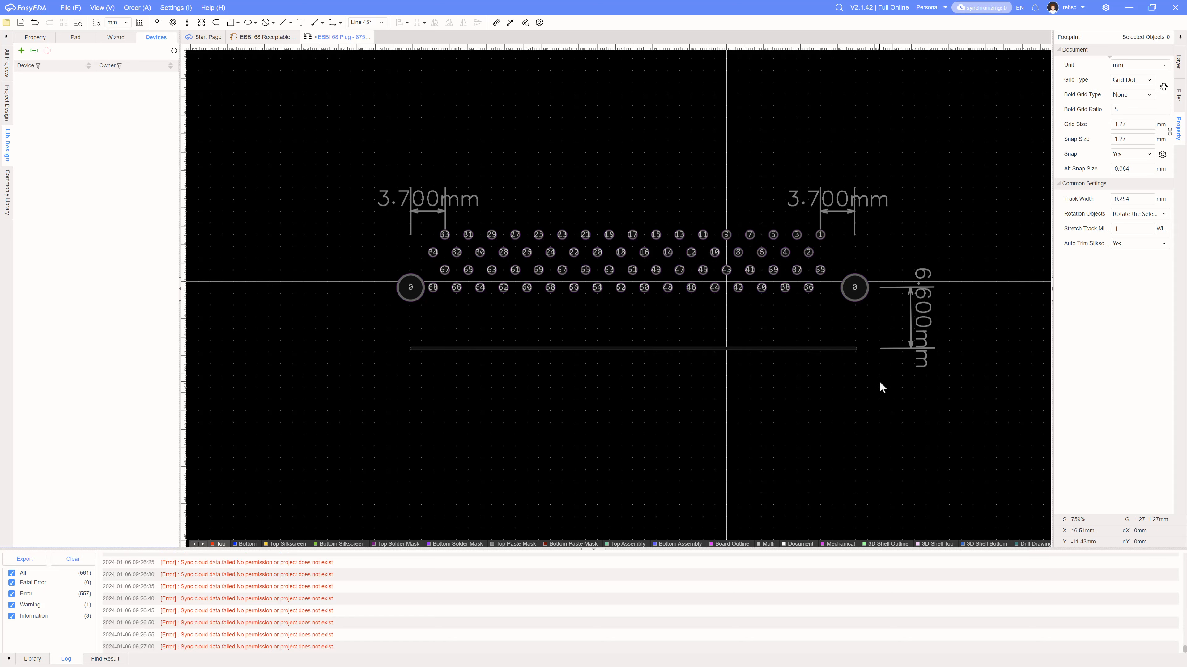
Step: Delete the 6.600 mm dimension and both 3.700 mm dimensions from the footprint, and save it
{"action": "left_click", "coordinate": [922, 347]}
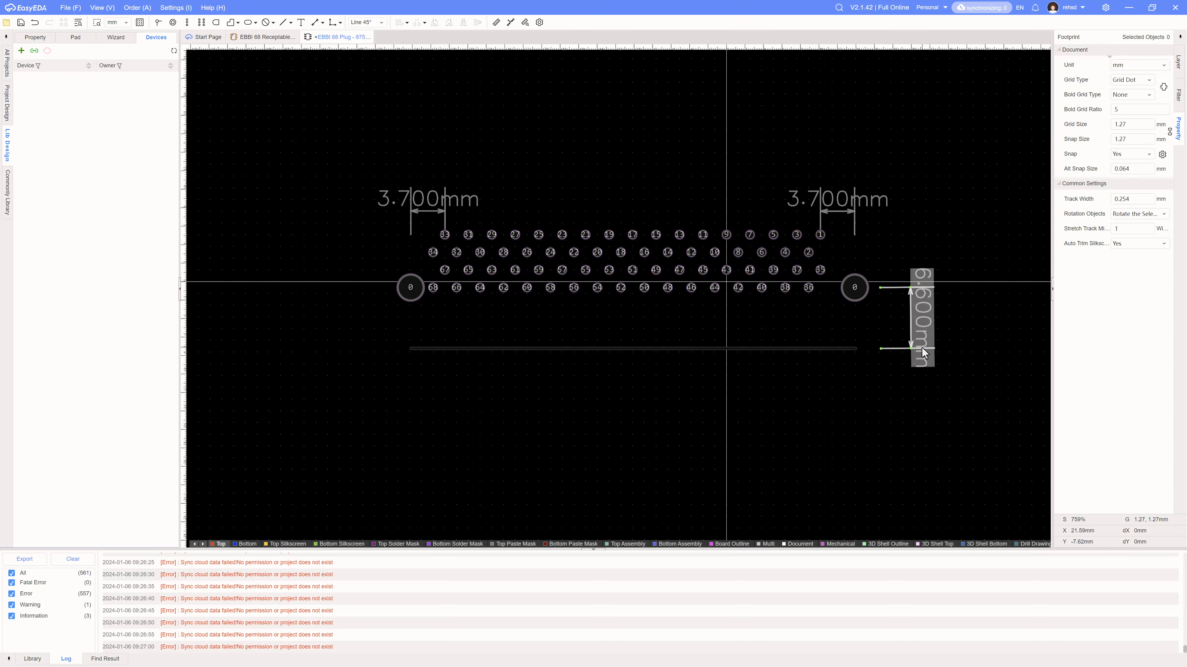
{"action": "key", "text": "Delete"}
{"action": "left_click", "coordinate": [850, 200]}
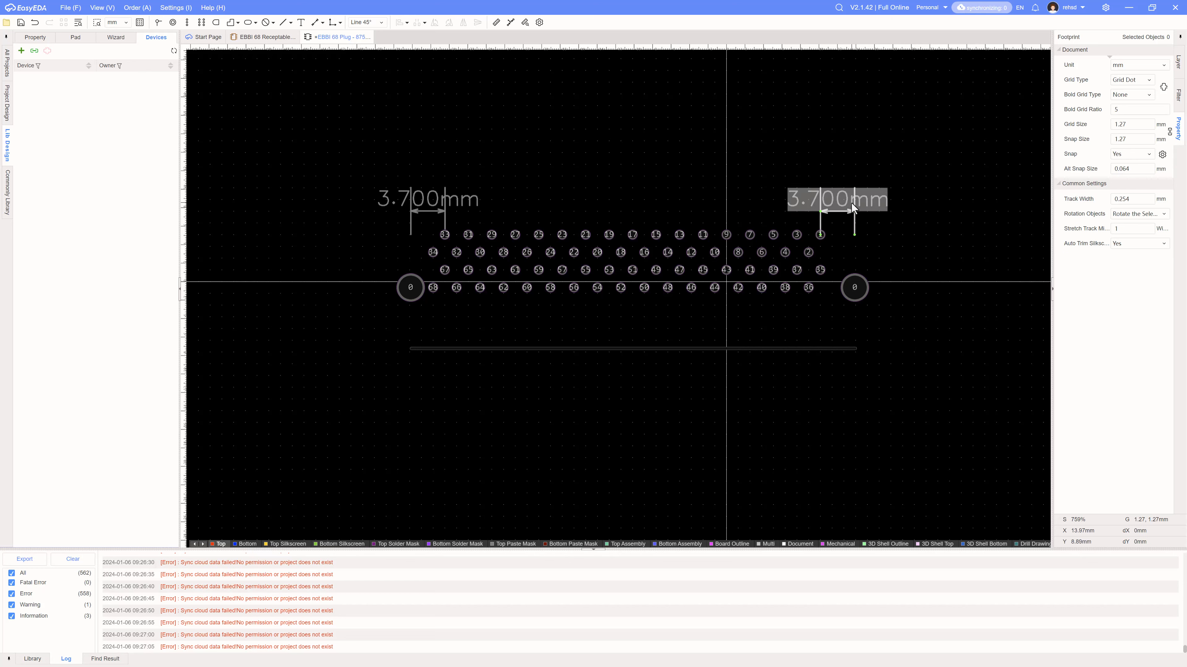
{"action": "key", "text": "Delete"}
{"action": "left_click", "coordinate": [459, 209]}
{"action": "key", "text": "Delete"}
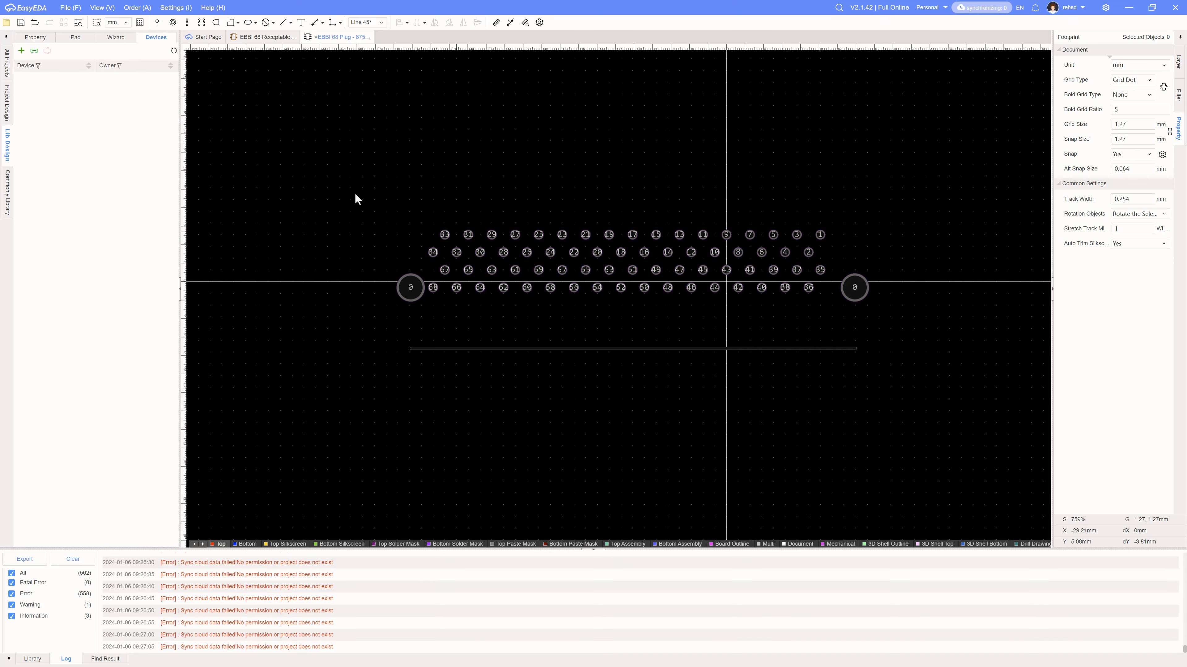
{"action": "key", "text": "ctrl+s"}
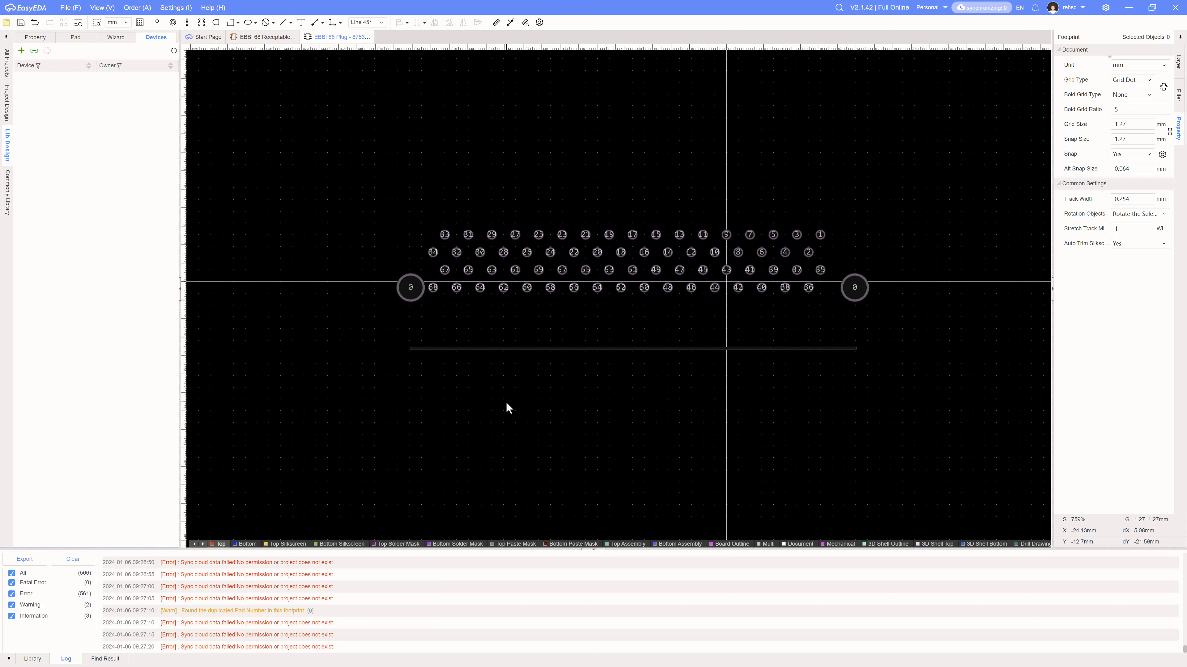
Step: Rename the Receptable device as "EBBI 68 Plug - 716612568" to match the plug datasheet, and save it
{"action": "key", "text": "alt+Tab"}
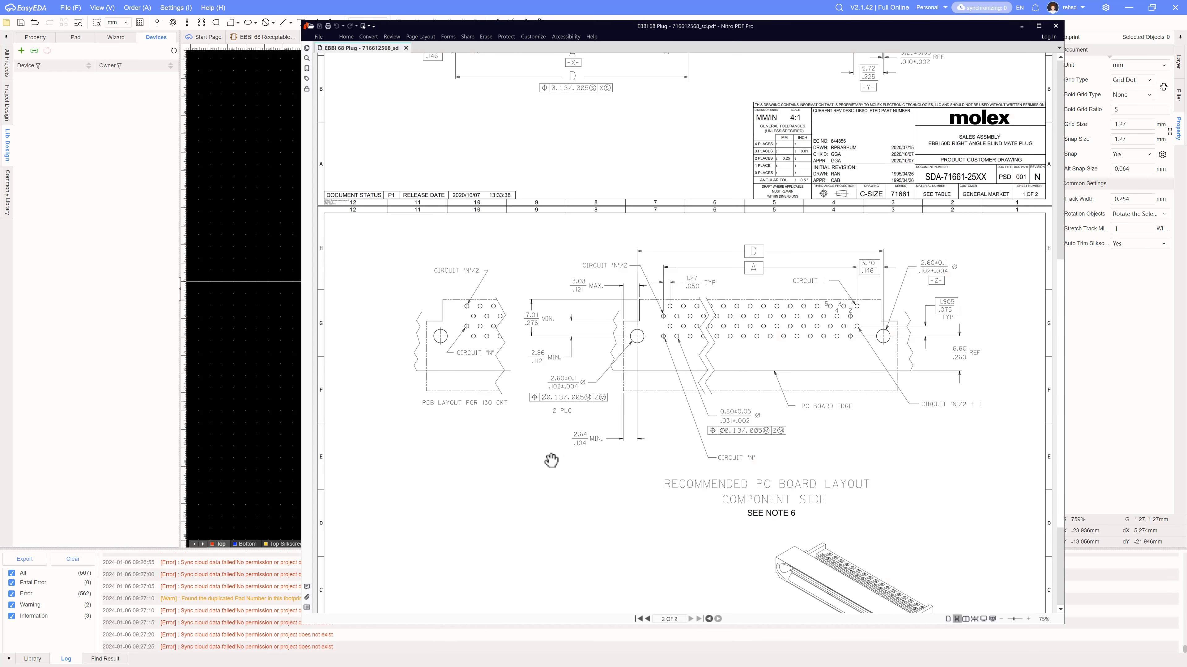
{"action": "key", "text": "alt+Tab"}
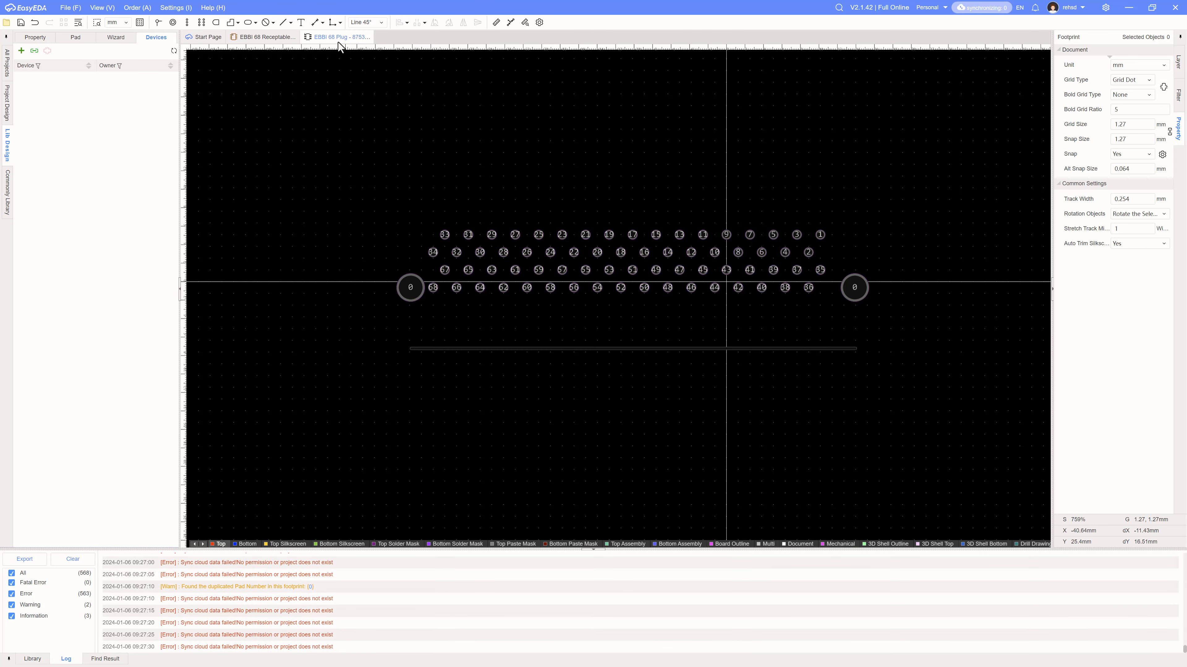
{"action": "left_click", "coordinate": [271, 40]}
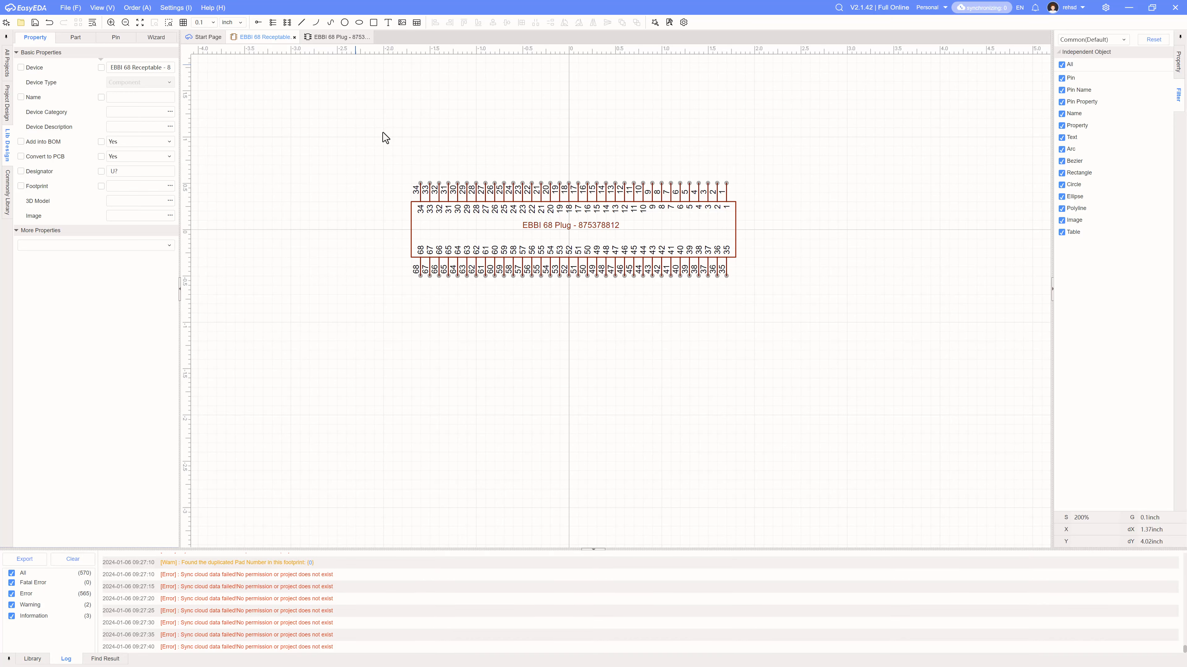
{"action": "left_click", "coordinate": [135, 72]}
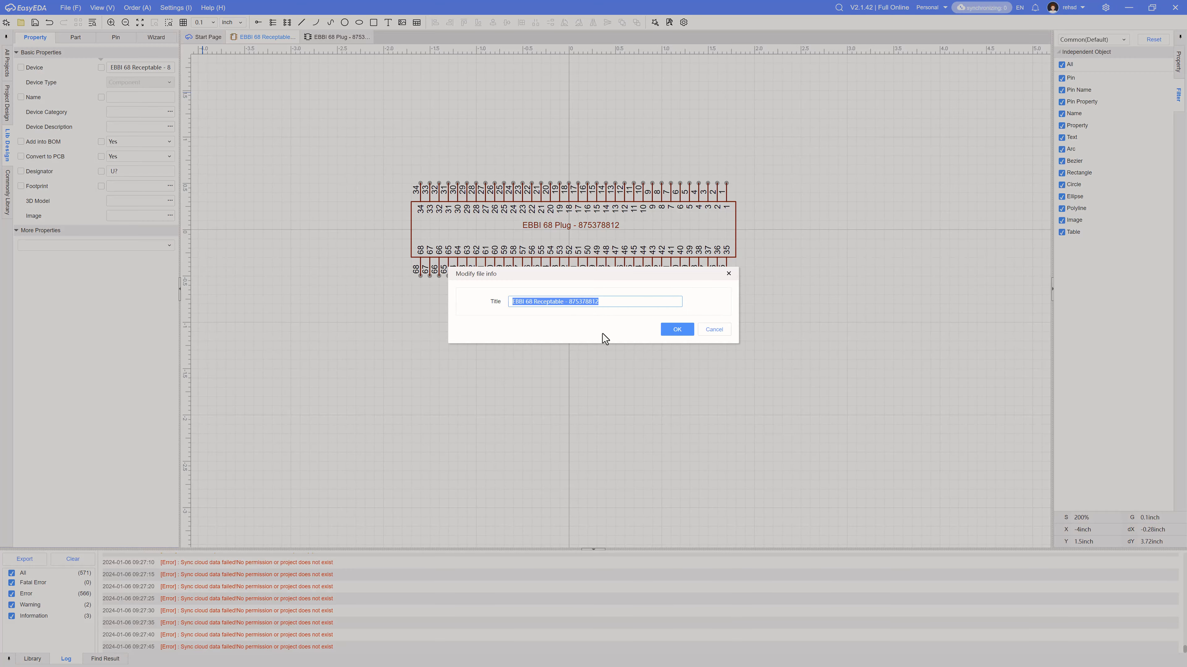
{"action": "double_click", "coordinate": [556, 302]}
{"action": "key", "text": "alt+Tab"}
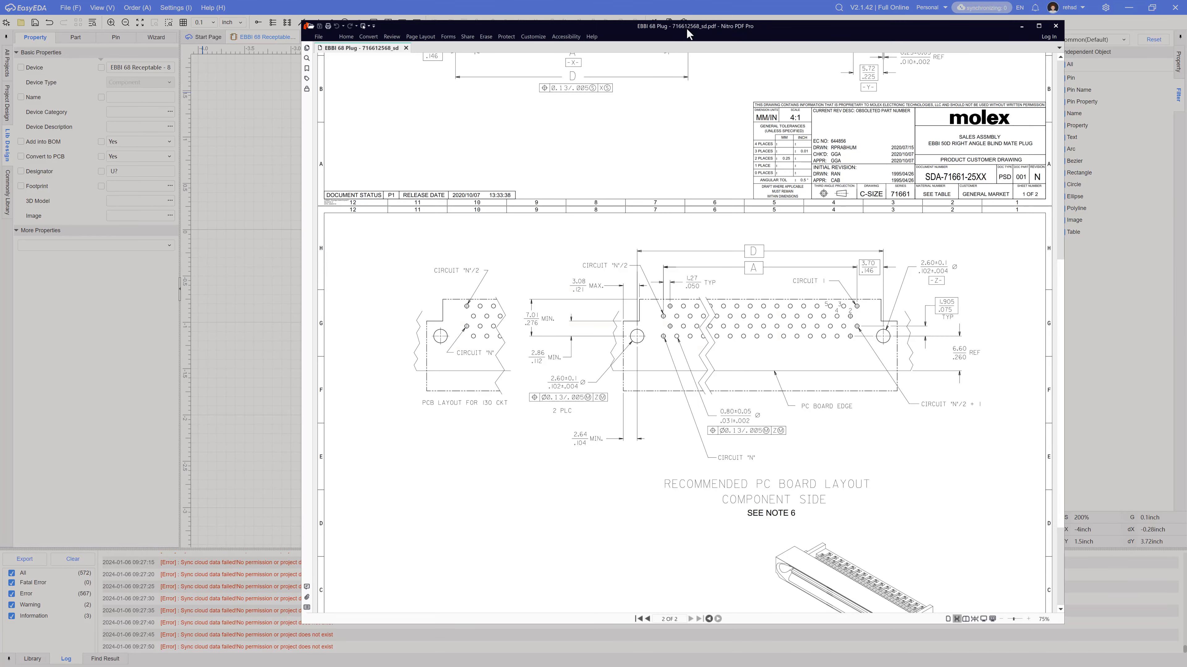
{"action": "key", "text": "alt+Tab"}
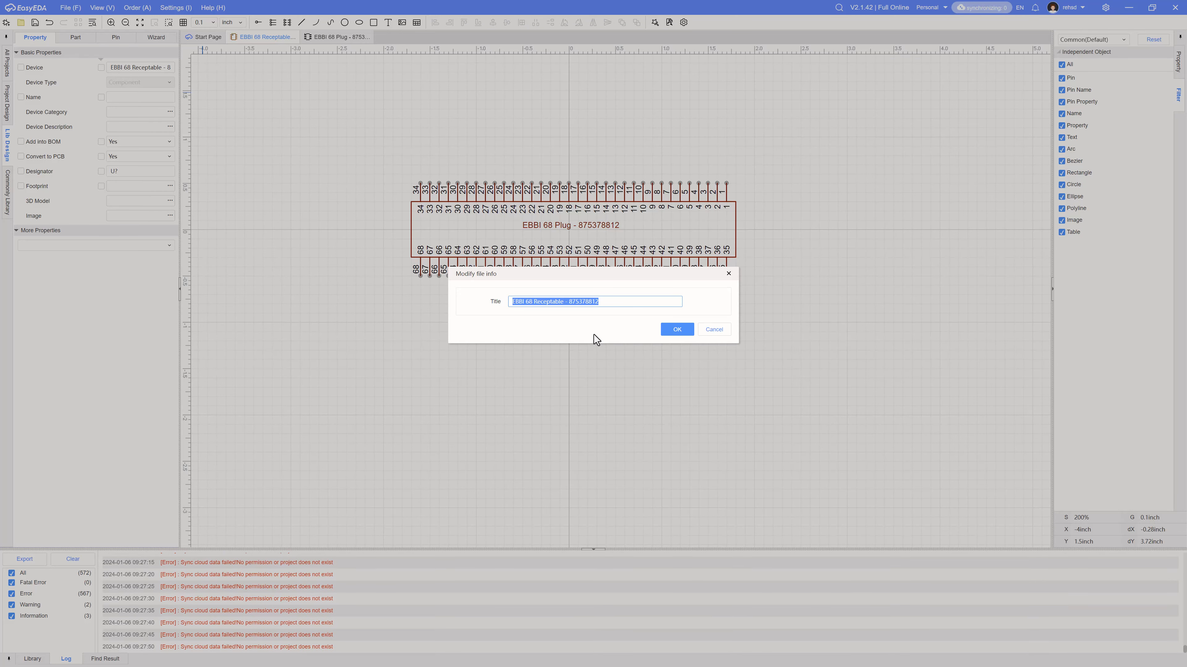
{"action": "double_click", "coordinate": [552, 301]}
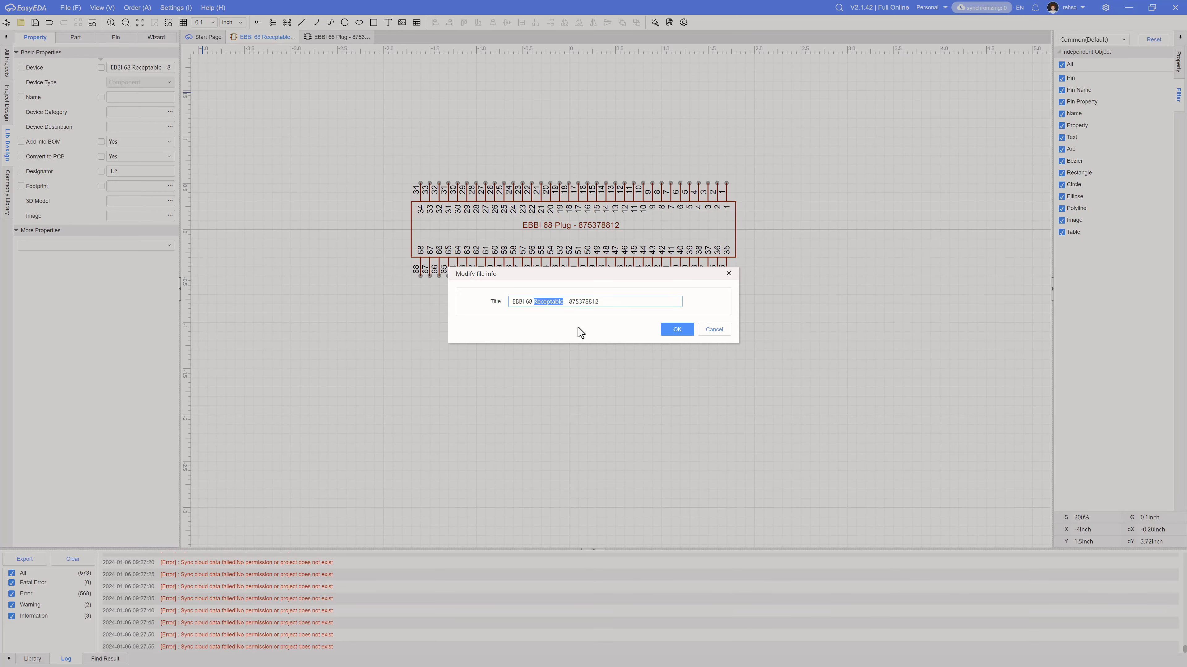
{"action": "type", "text": "Plug"}
{"action": "left_click", "coordinate": [674, 331]}
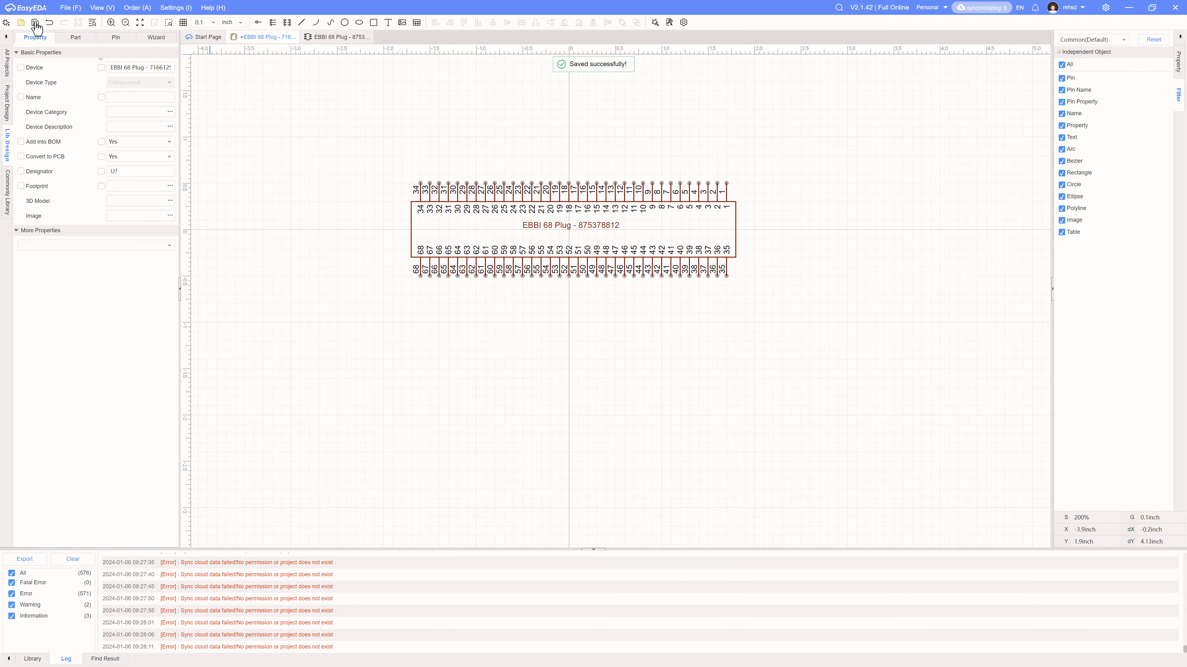
{"action": "left_click", "coordinate": [35, 23]}
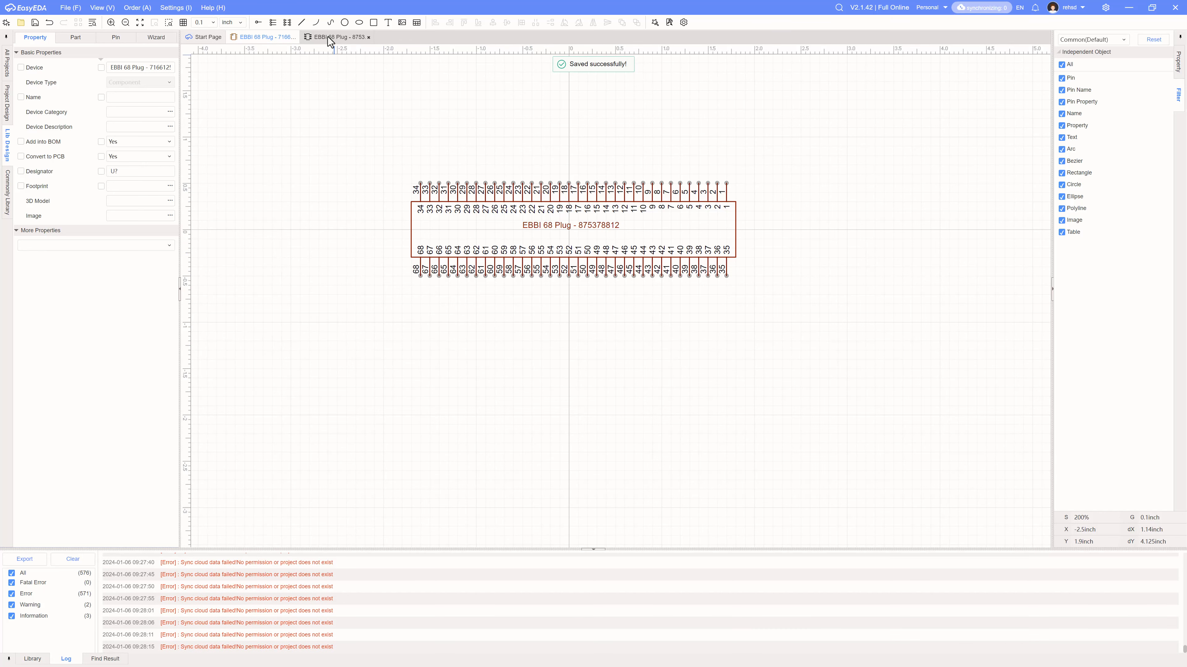
Step: Open the device EBBI 68 Plug - 716612568 from the personal library for editing
{"action": "left_click", "coordinate": [327, 36]}
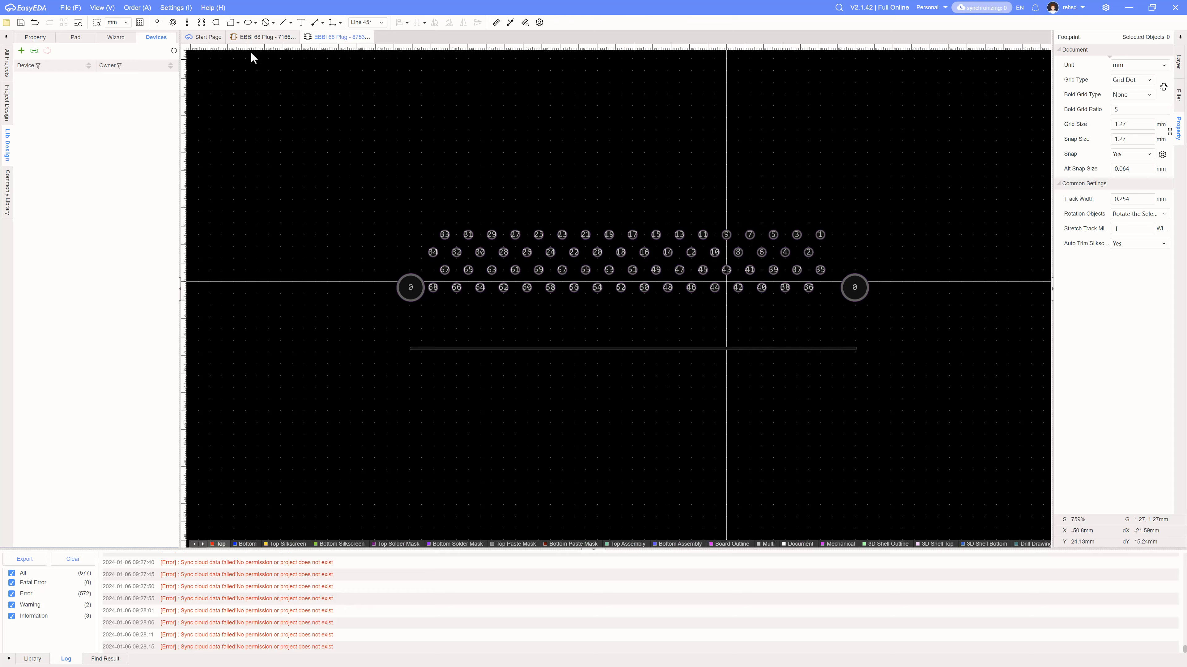
{"action": "left_click", "coordinate": [263, 39]}
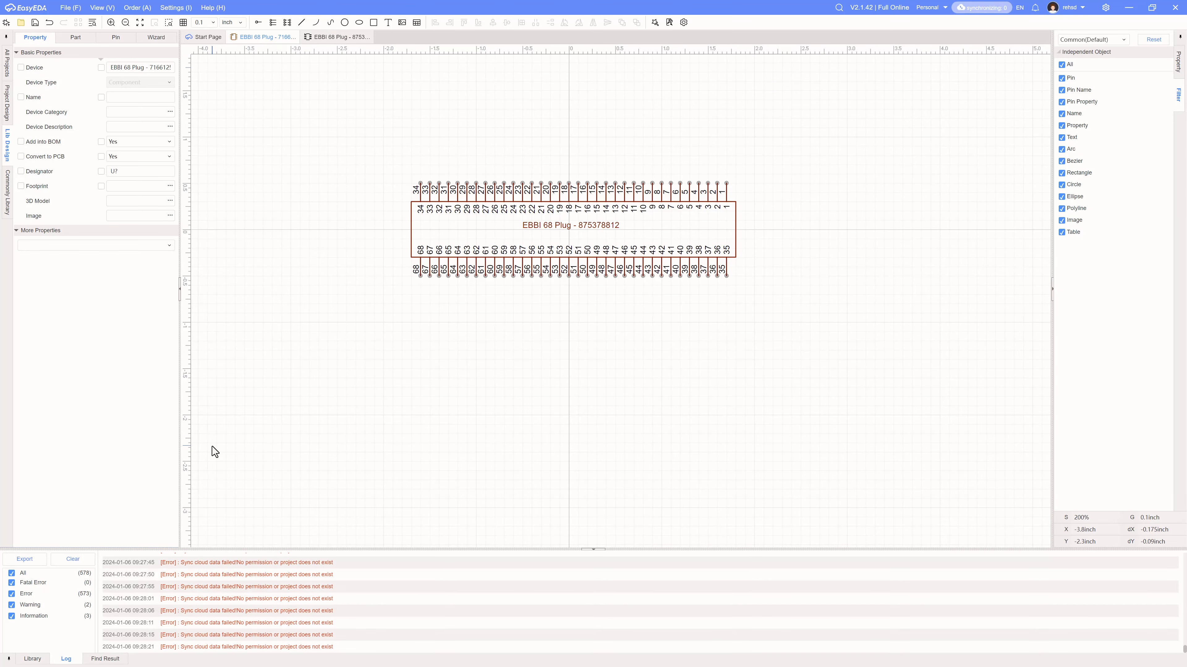
{"action": "left_click", "coordinate": [33, 659]}
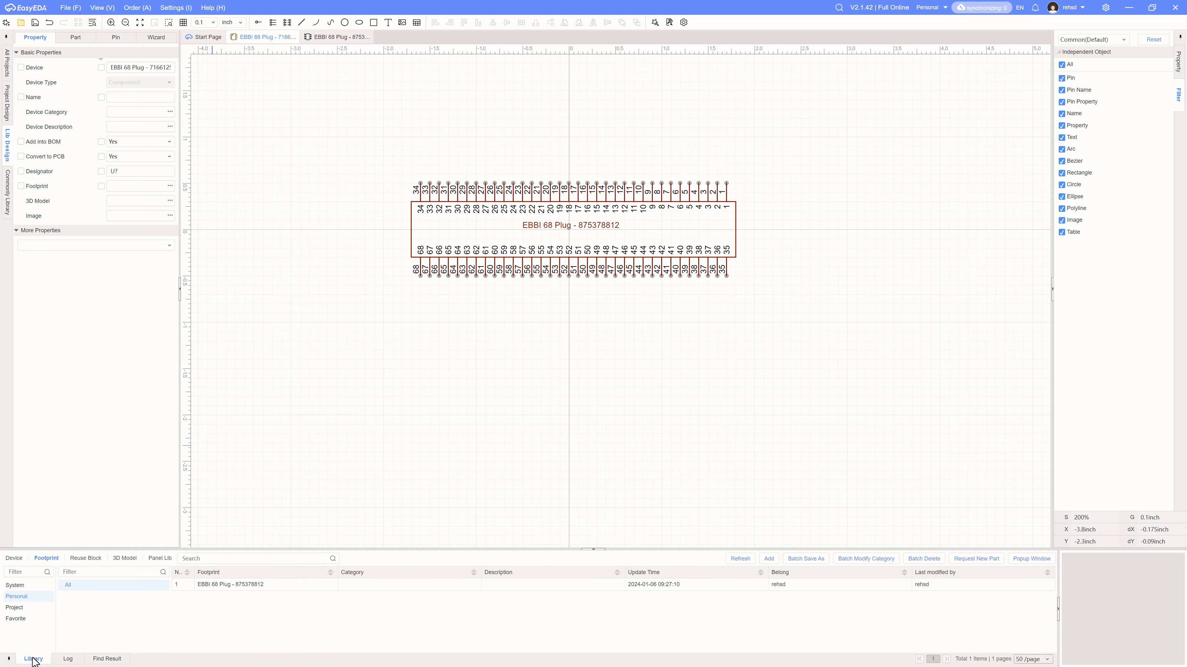
{"action": "left_click", "coordinate": [14, 558]}
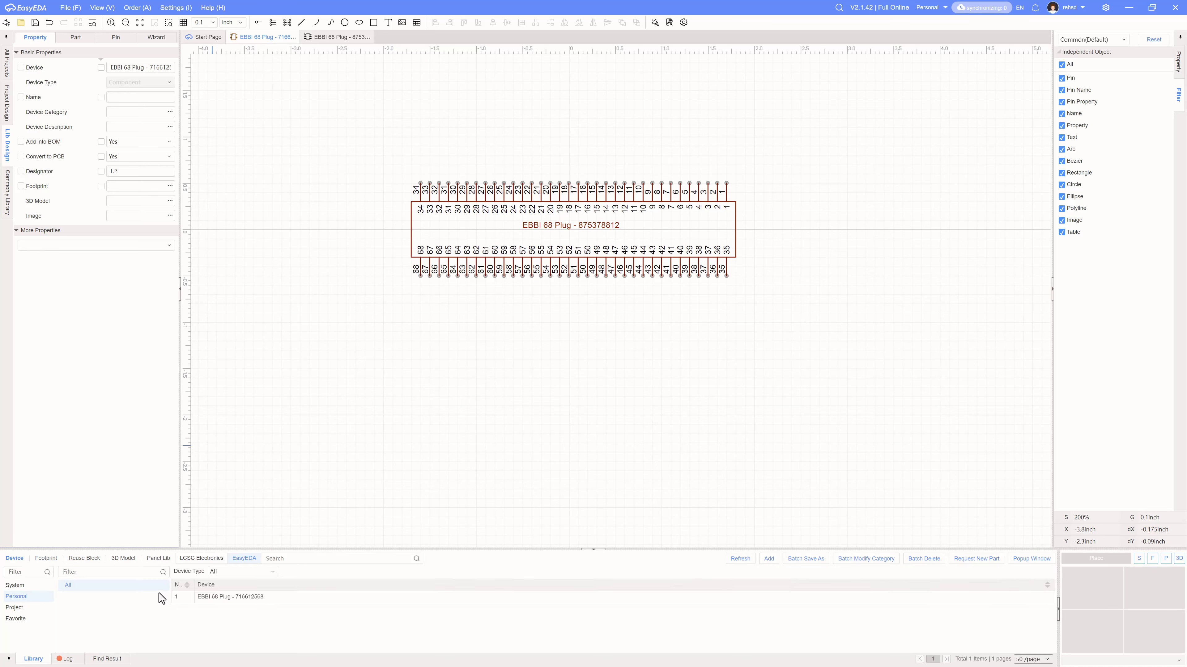
{"action": "double_click", "coordinate": [249, 598]}
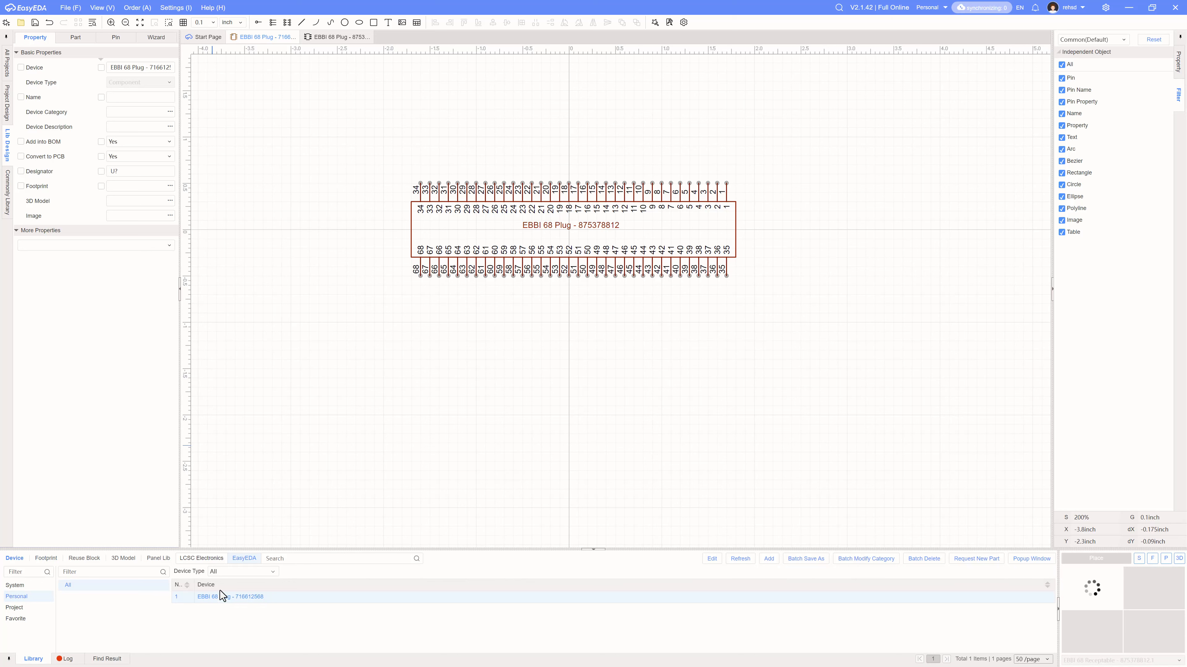
{"action": "right_click", "coordinate": [217, 599]}
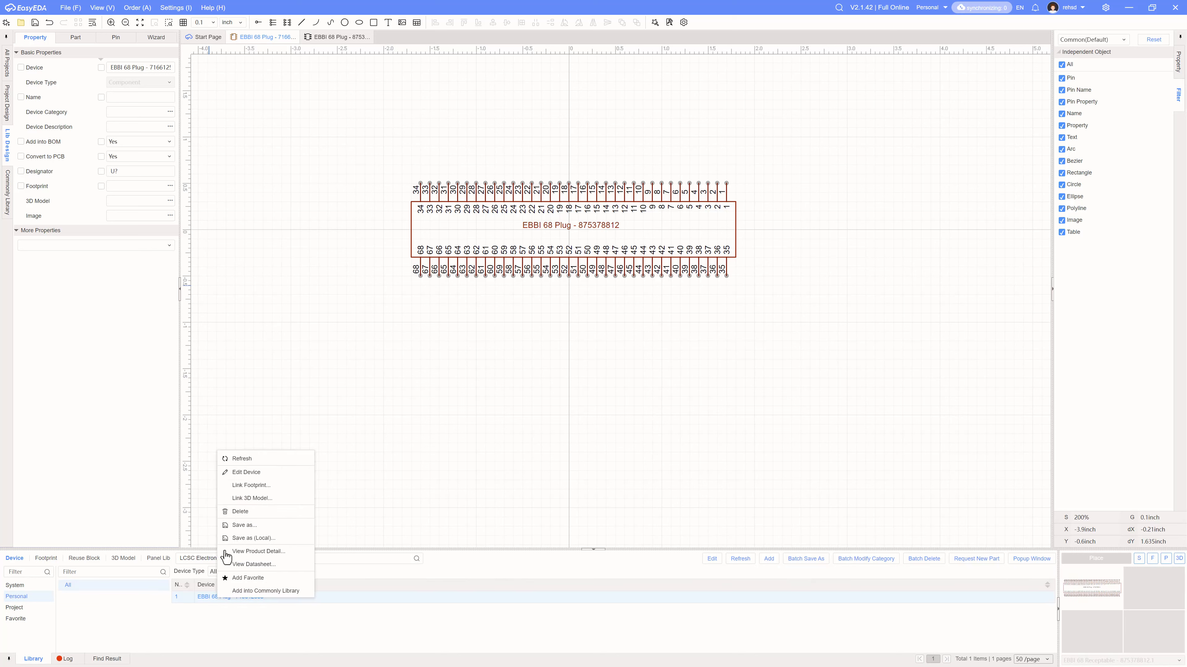
{"action": "left_click", "coordinate": [248, 473]}
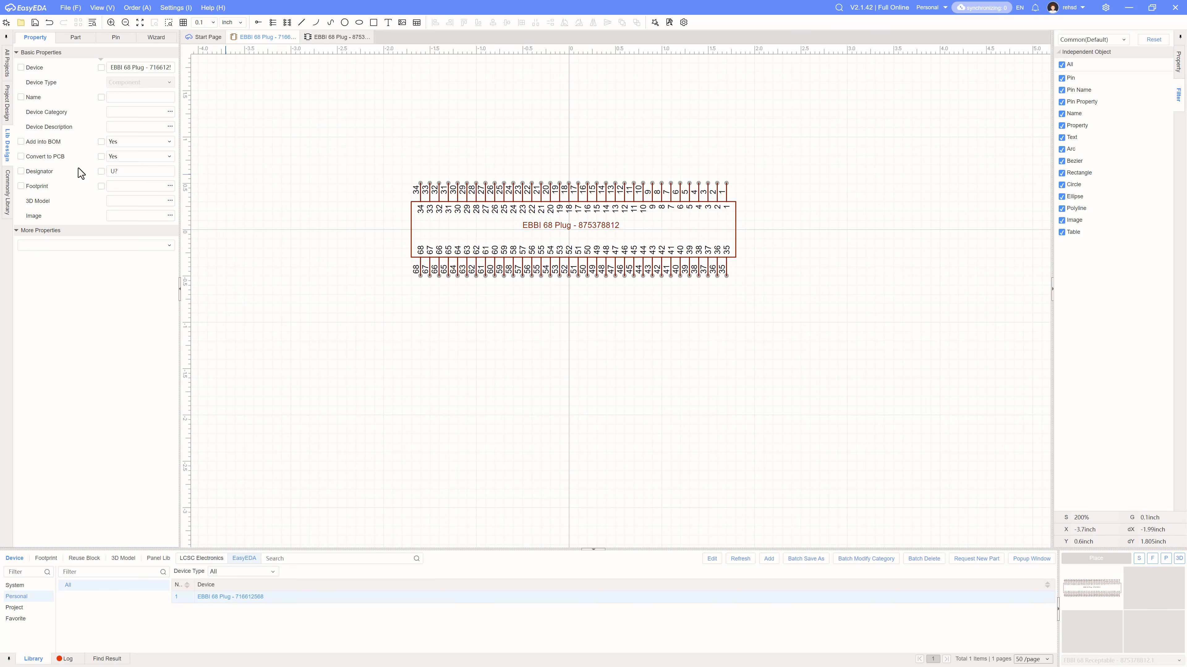
Step: Assign the EBBI 68 Plug 3D model from the personal library to the device
{"action": "left_click", "coordinate": [147, 202]}
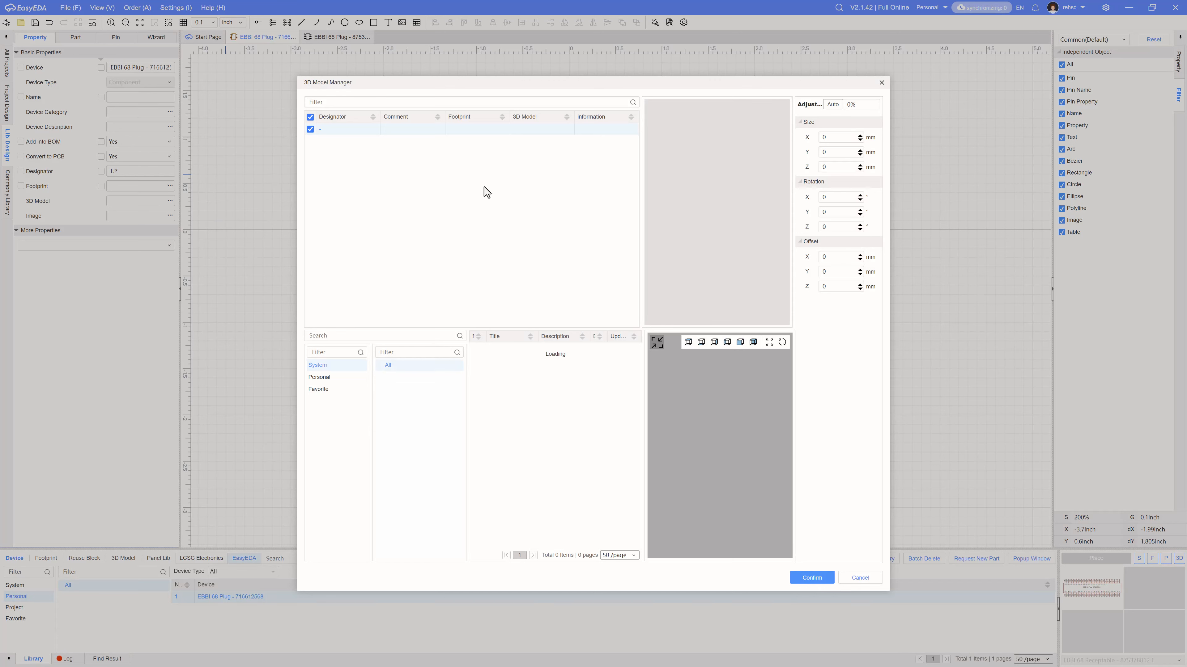
{"action": "left_click", "coordinate": [320, 377]}
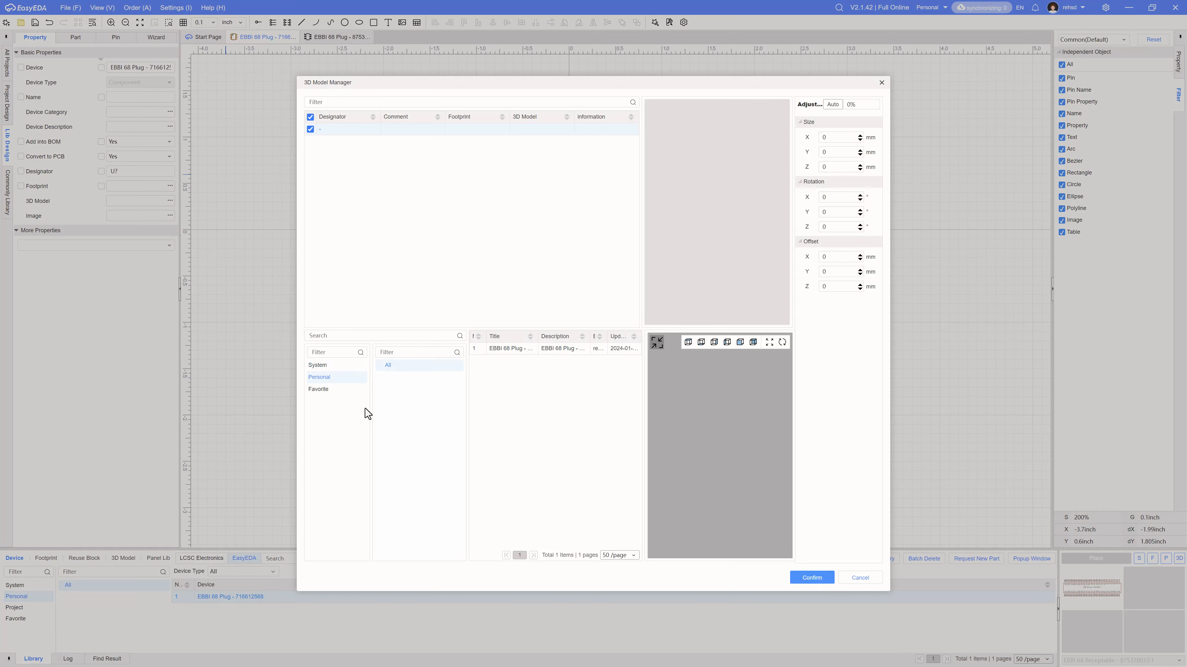
{"action": "left_click", "coordinate": [521, 349]}
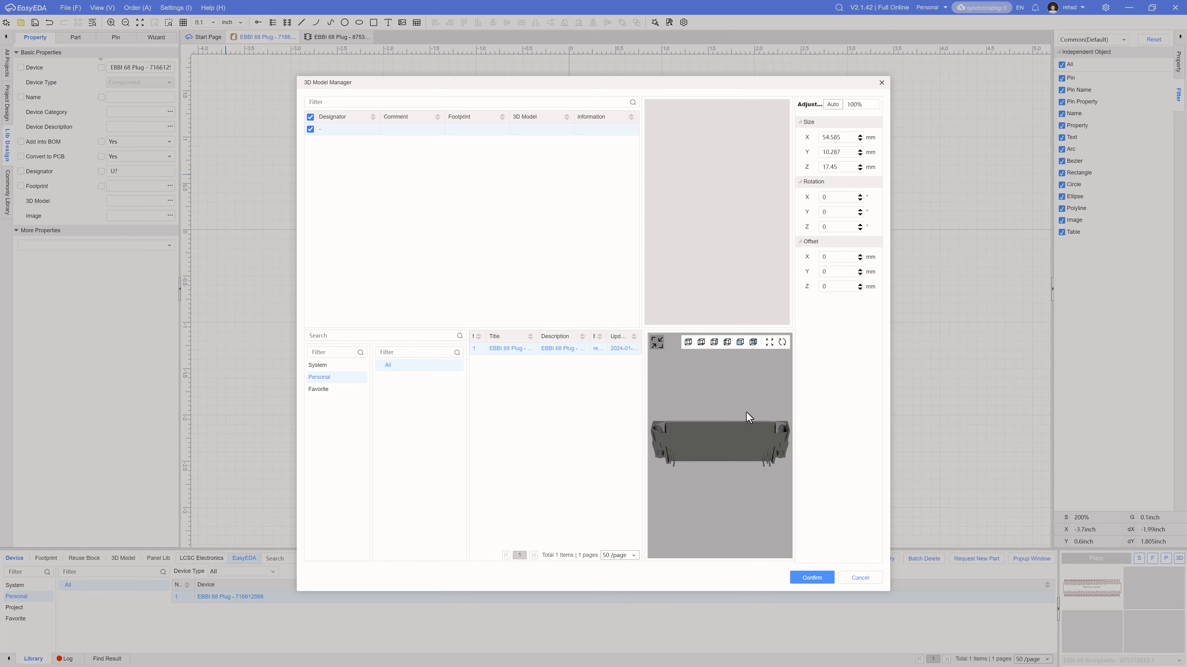
{"action": "left_click_drag", "start_coordinate": [747, 416], "coordinate": [719, 492]}
{"action": "left_click", "coordinate": [815, 580]}
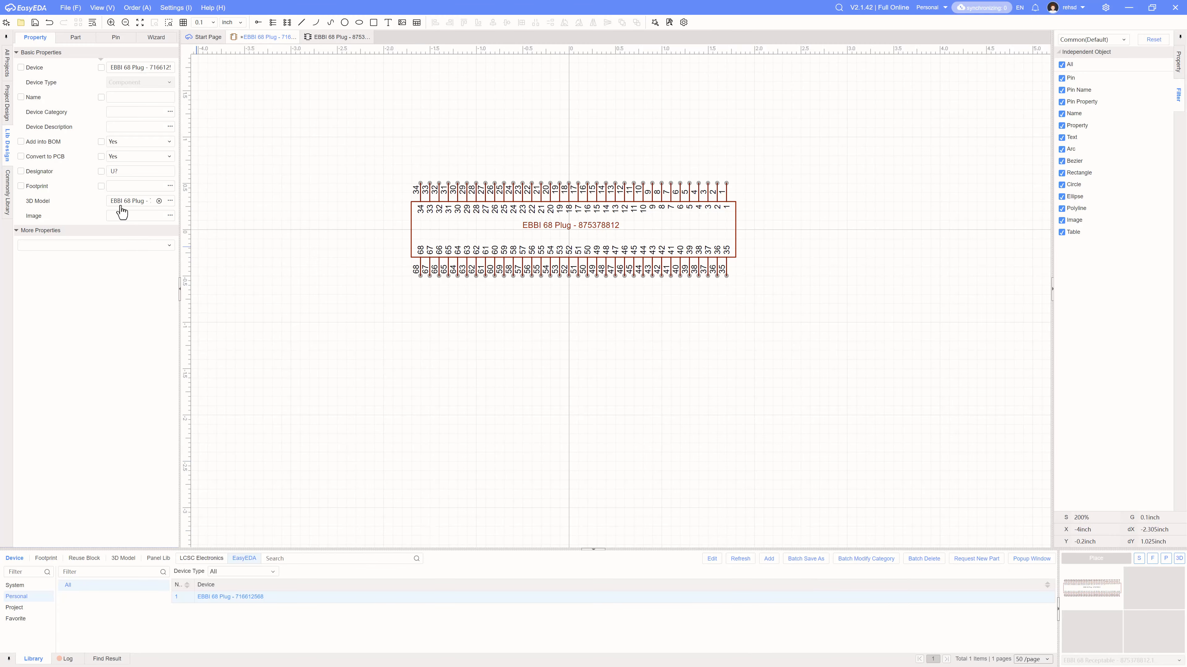
Step: Assign the personal footprint EBBI 68 Plug - 875378812 to the device and save the device
{"action": "left_click", "coordinate": [141, 186]}
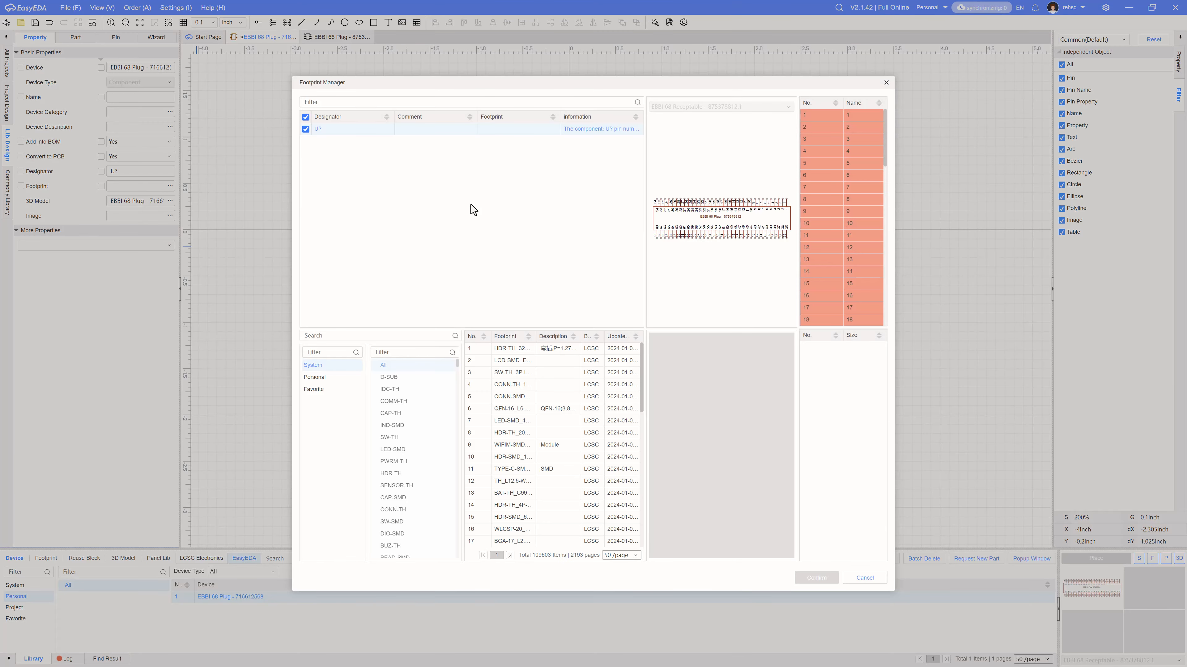
{"action": "left_click", "coordinate": [329, 377]}
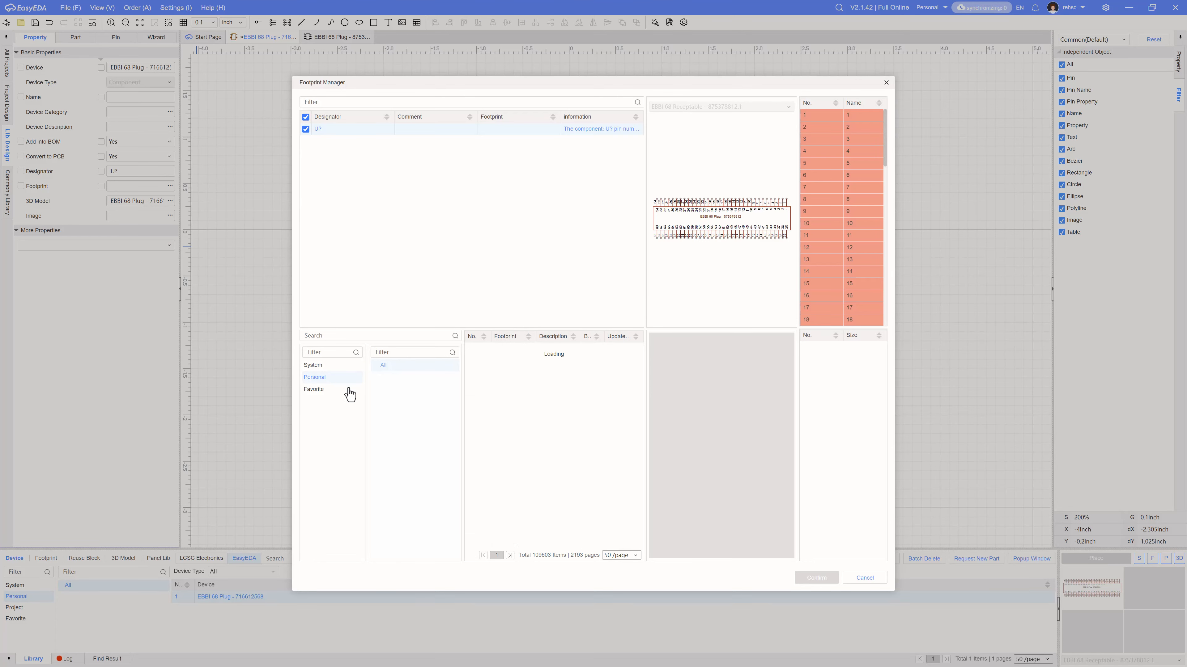
{"action": "left_click", "coordinate": [514, 351]}
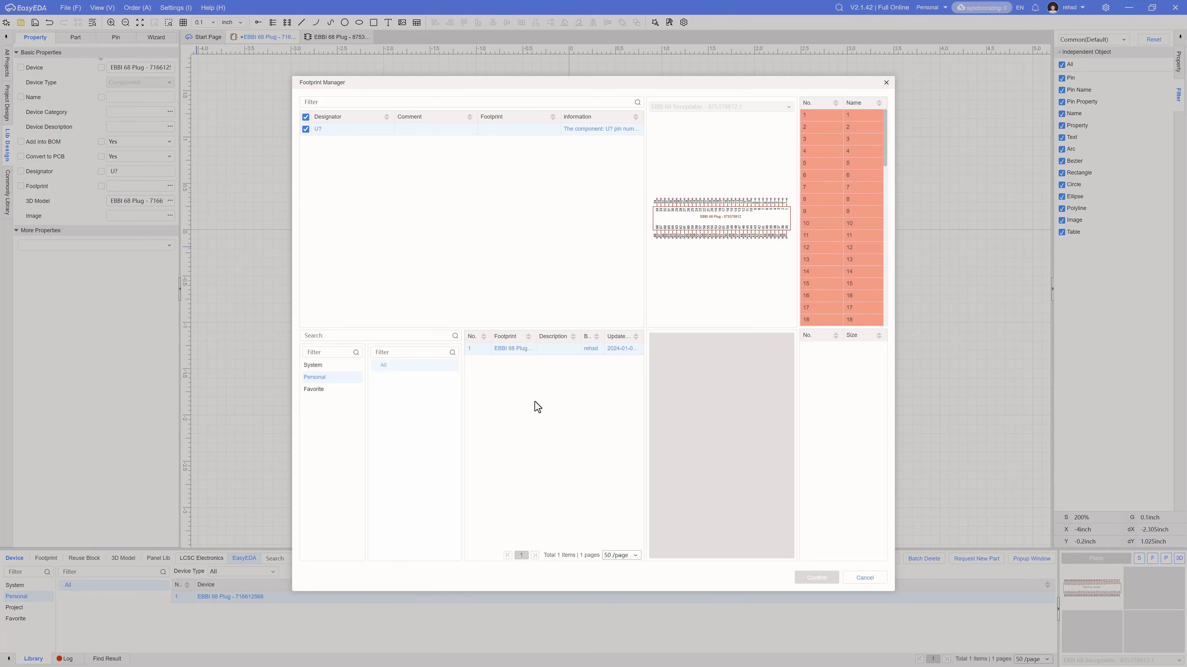
{"action": "left_click", "coordinate": [816, 578]}
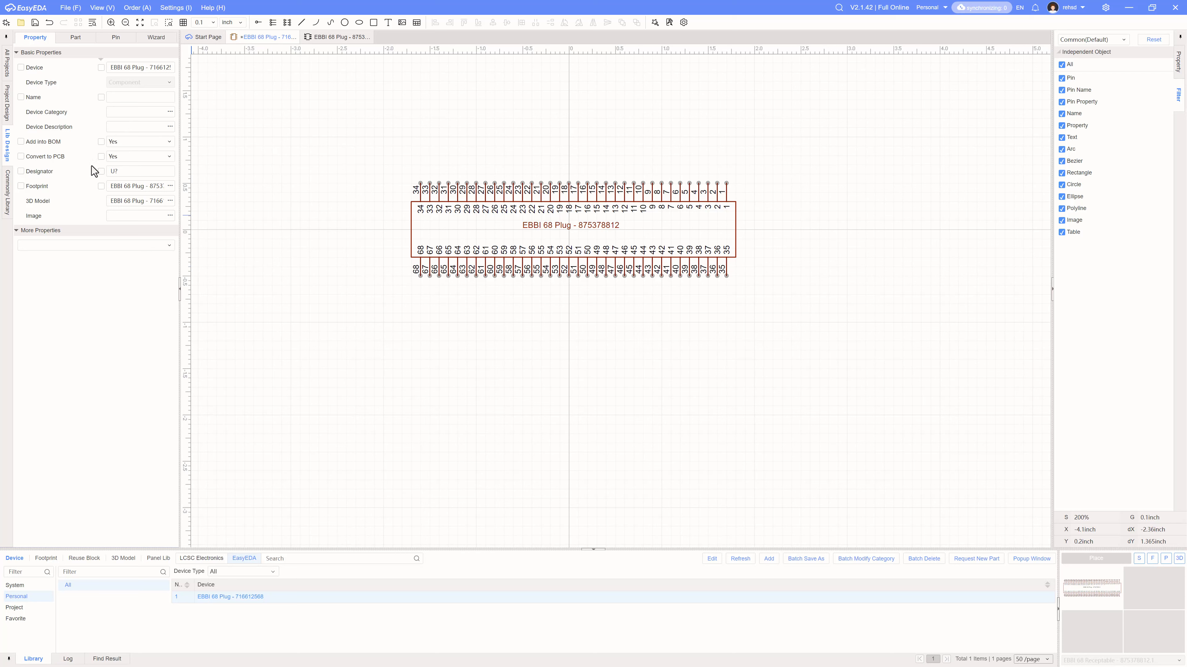
{"action": "left_click", "coordinate": [35, 23]}
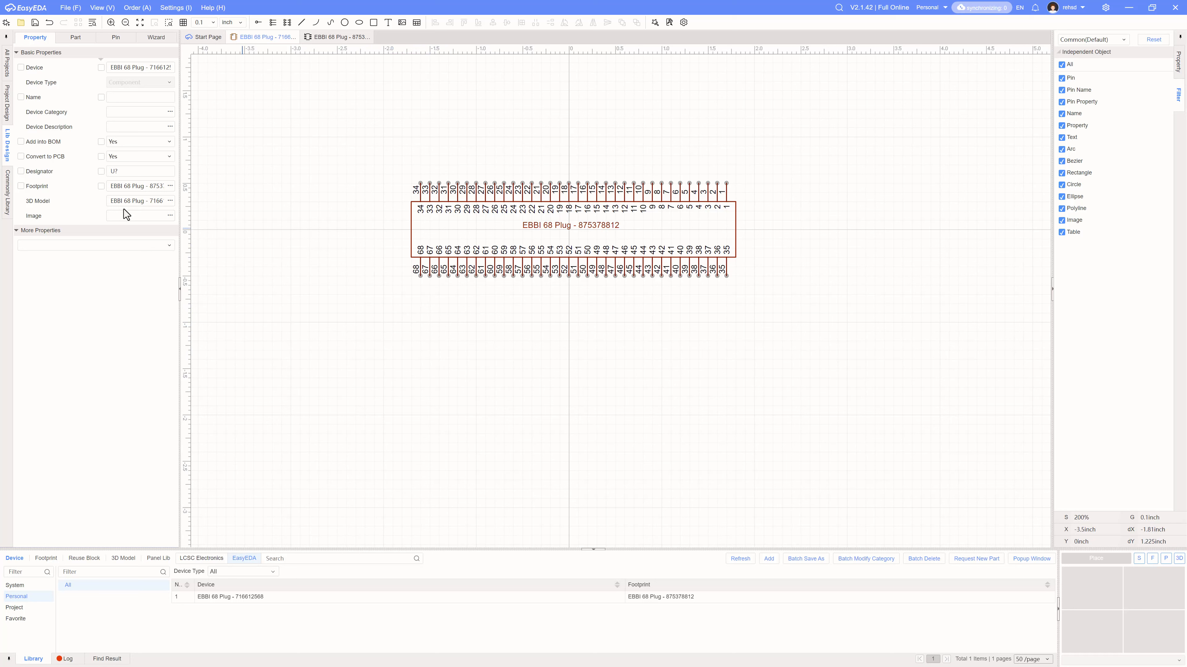
Step: Rename the personal footprint as "EBBI 68 Plug - 716612568" to match the device's number
{"action": "left_click", "coordinate": [135, 189]}
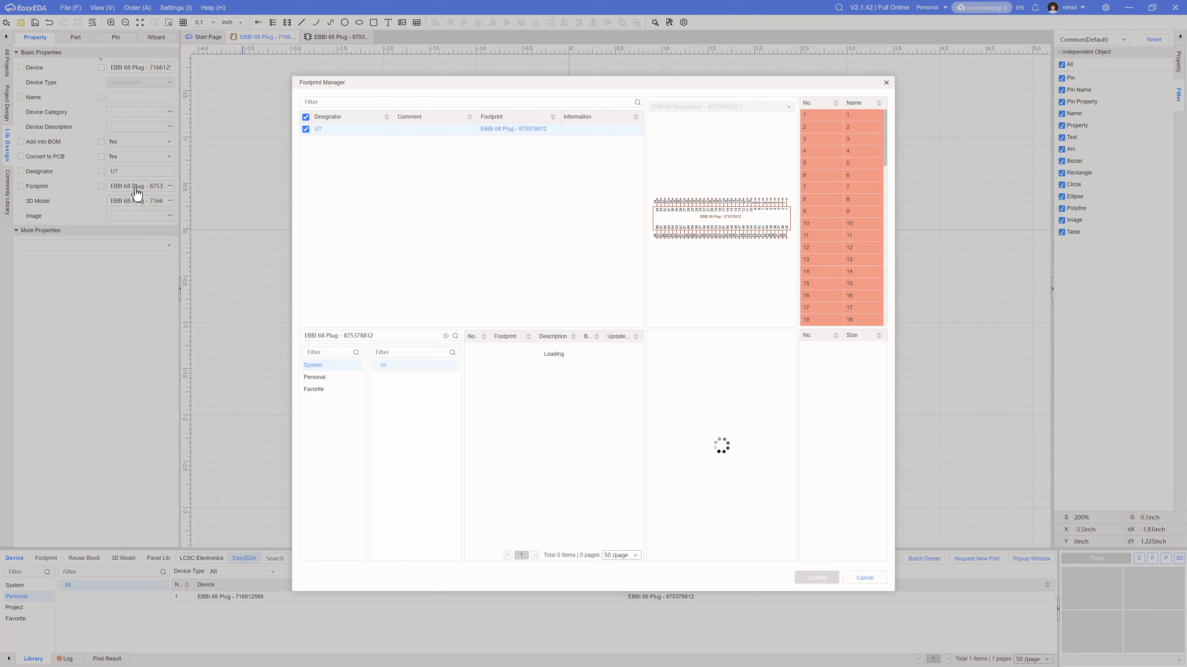
{"action": "left_click", "coordinate": [886, 82]}
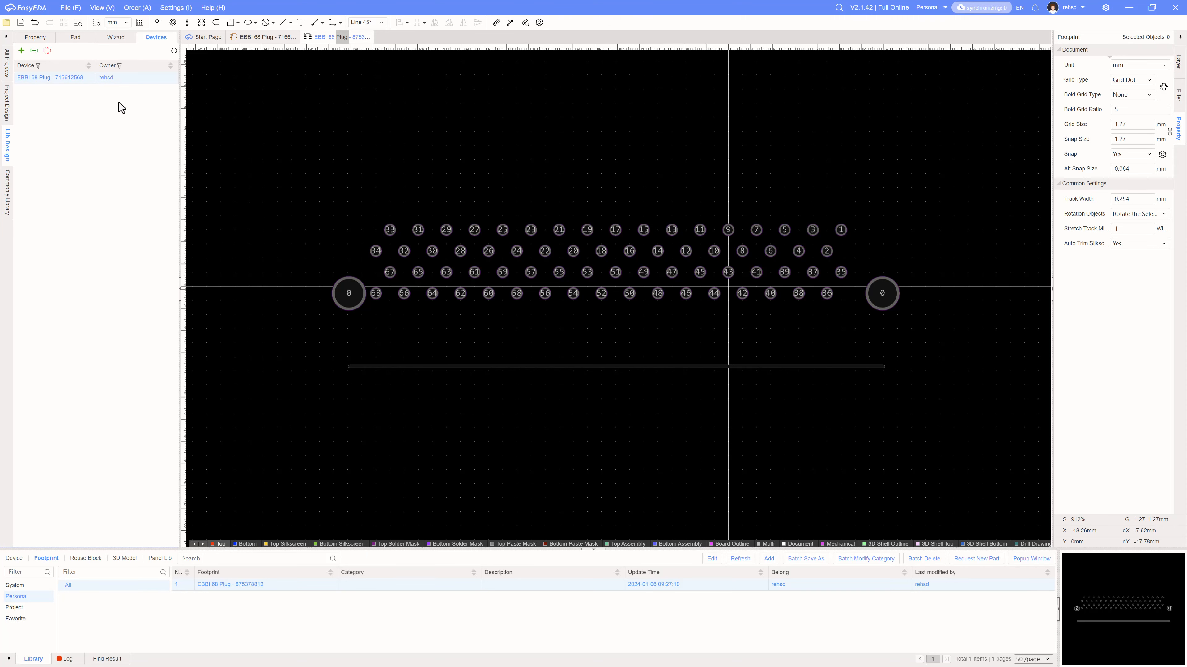
{"action": "right_click", "coordinate": [233, 585]}
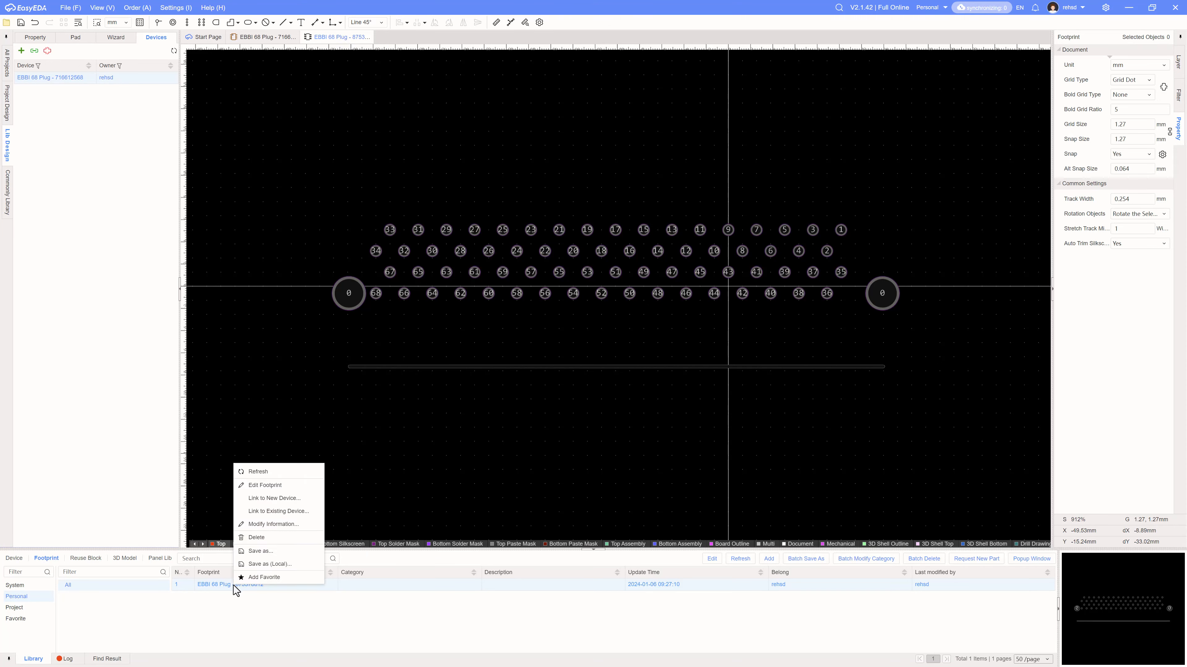
{"action": "left_click", "coordinate": [280, 486]}
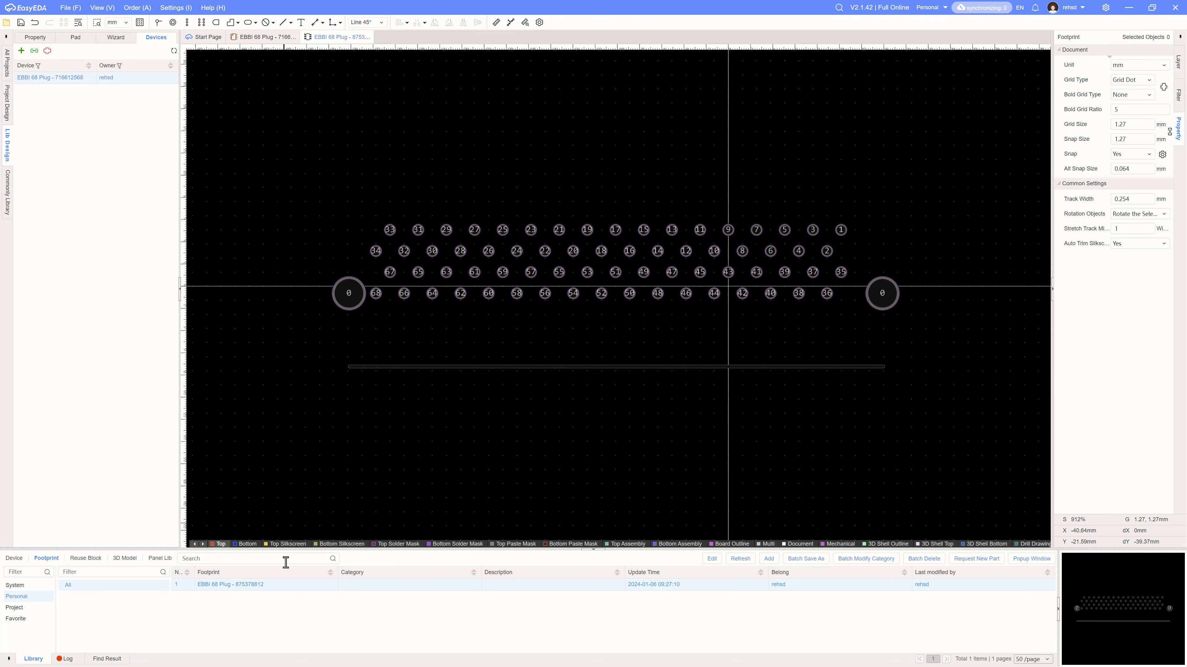
{"action": "right_click", "coordinate": [279, 588]}
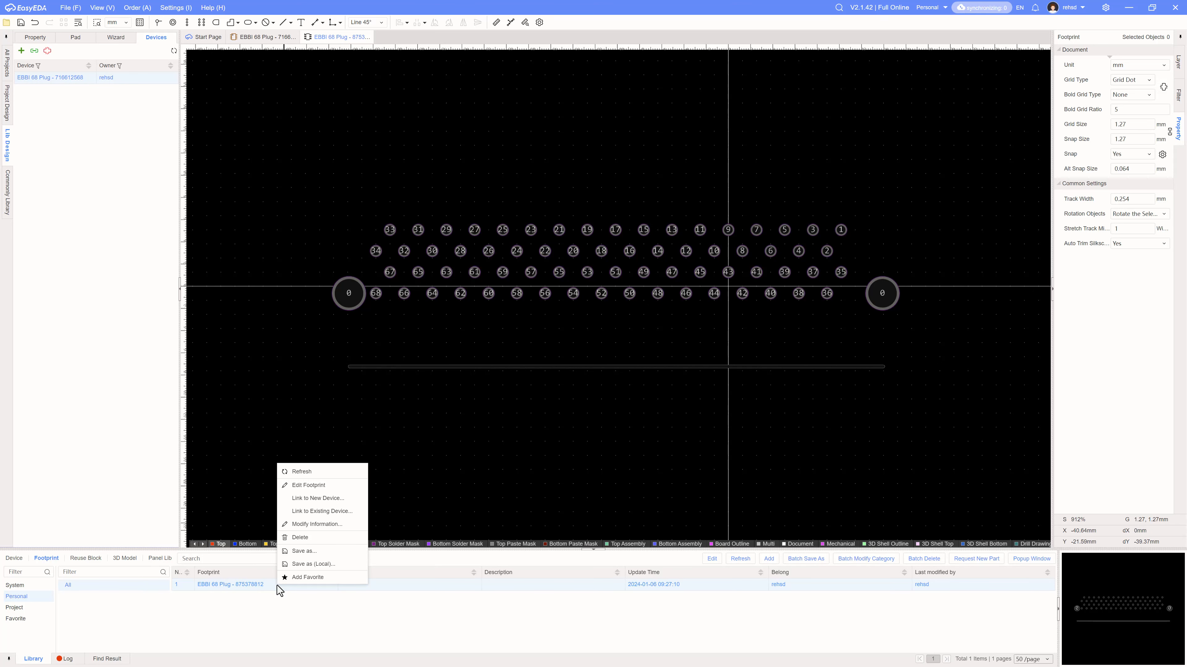
{"action": "left_click", "coordinate": [322, 524]}
{"action": "double_click", "coordinate": [579, 302]}
{"action": "type", "text": "716612156"}
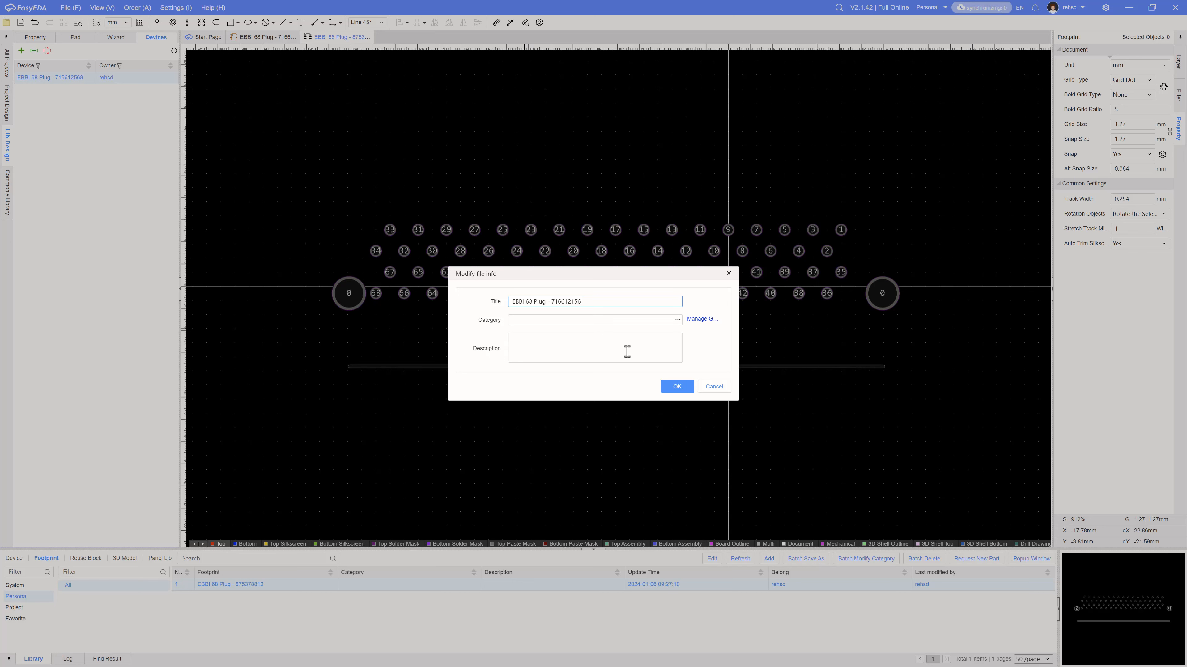
{"action": "type", "text": "8"}
{"action": "left_click", "coordinate": [675, 388]}
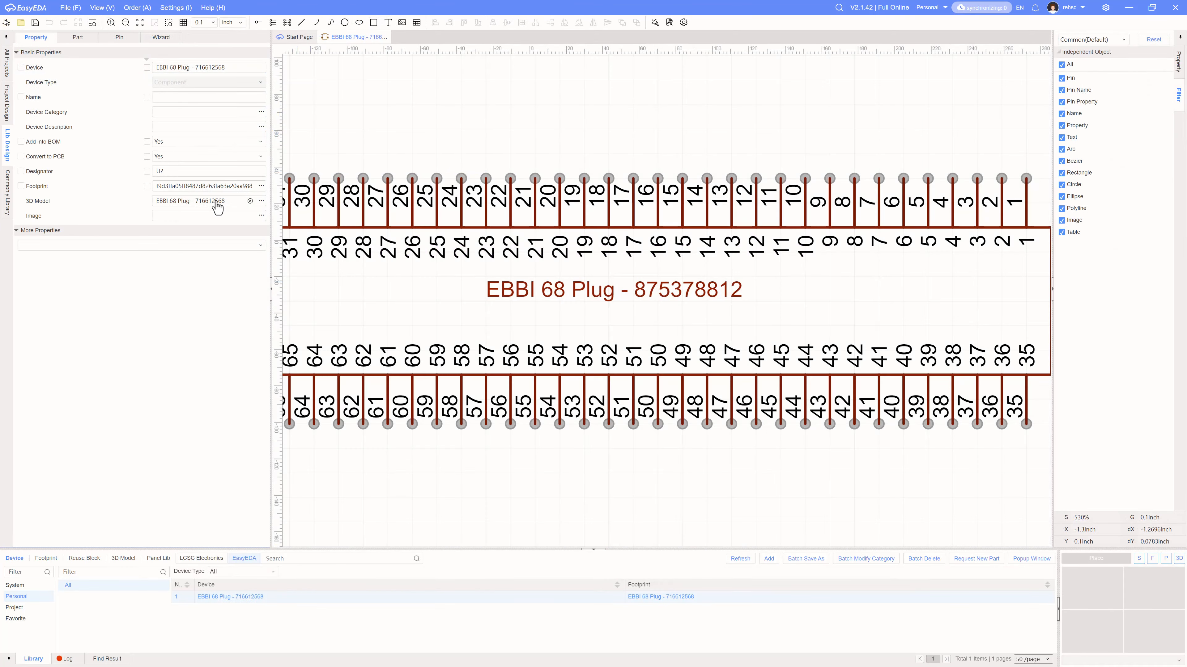
Step: Open the EBBI 68 Plug device's 3D model settings and check the model's orientation against the footprint
{"action": "left_click", "coordinate": [217, 204]}
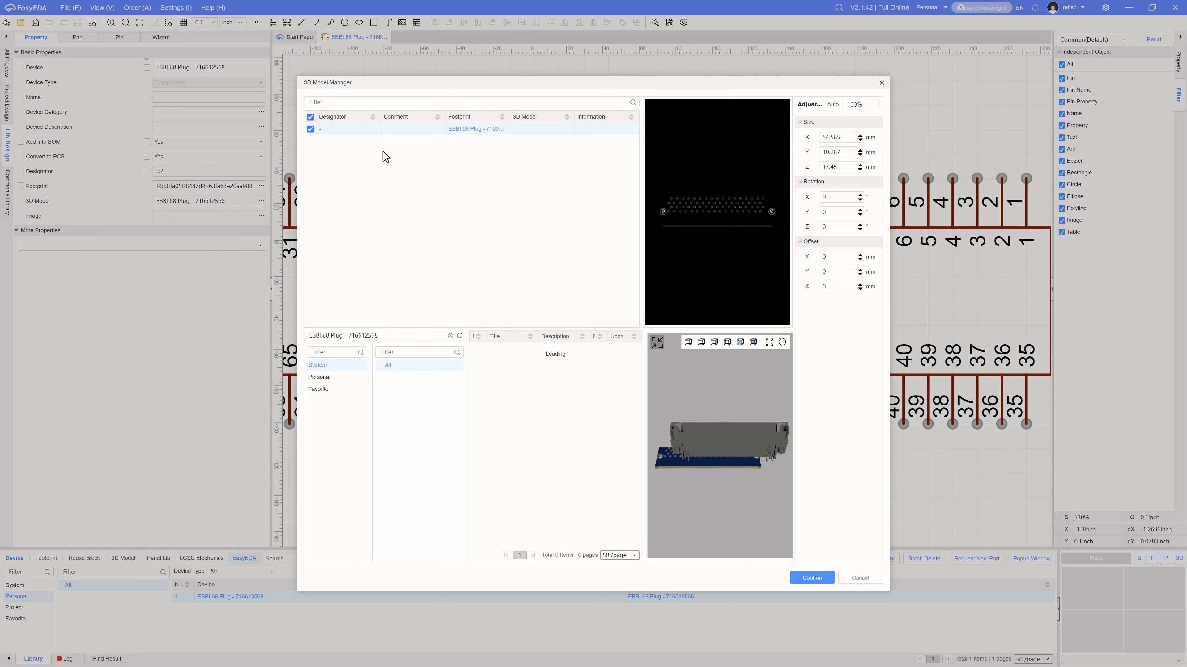
{"action": "left_click_drag", "start_coordinate": [476, 85], "coordinate": [379, 58]}
{"action": "left_click_drag", "start_coordinate": [690, 386], "coordinate": [651, 460]}
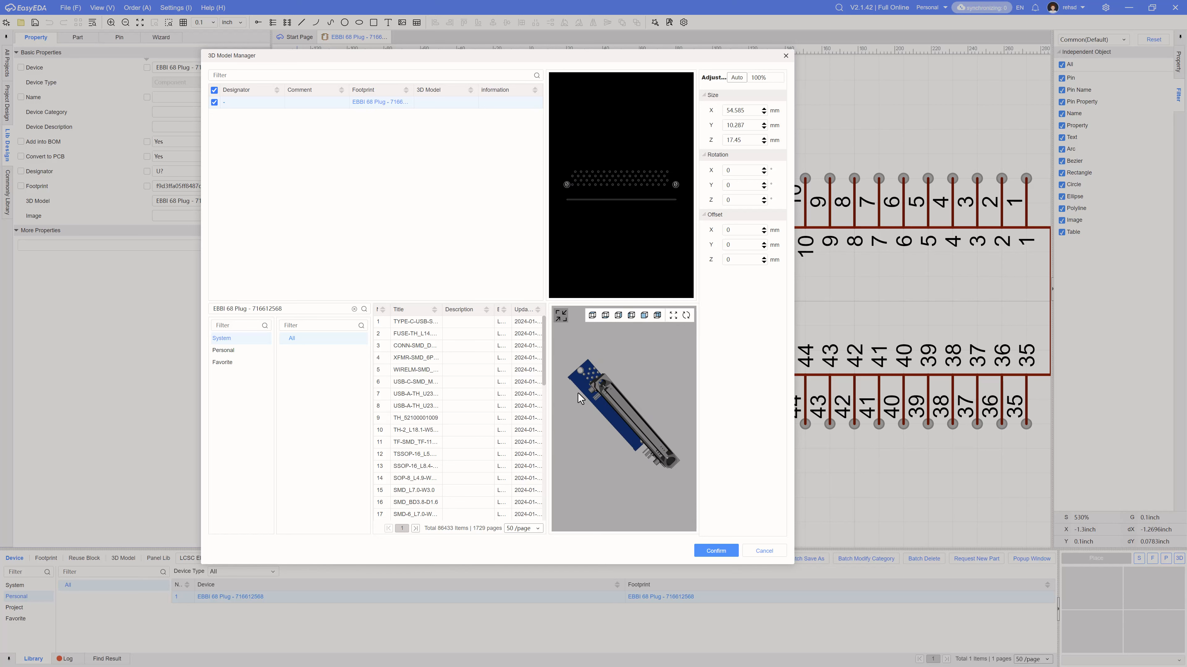
{"action": "left_click_drag", "start_coordinate": [577, 393], "coordinate": [612, 425]}
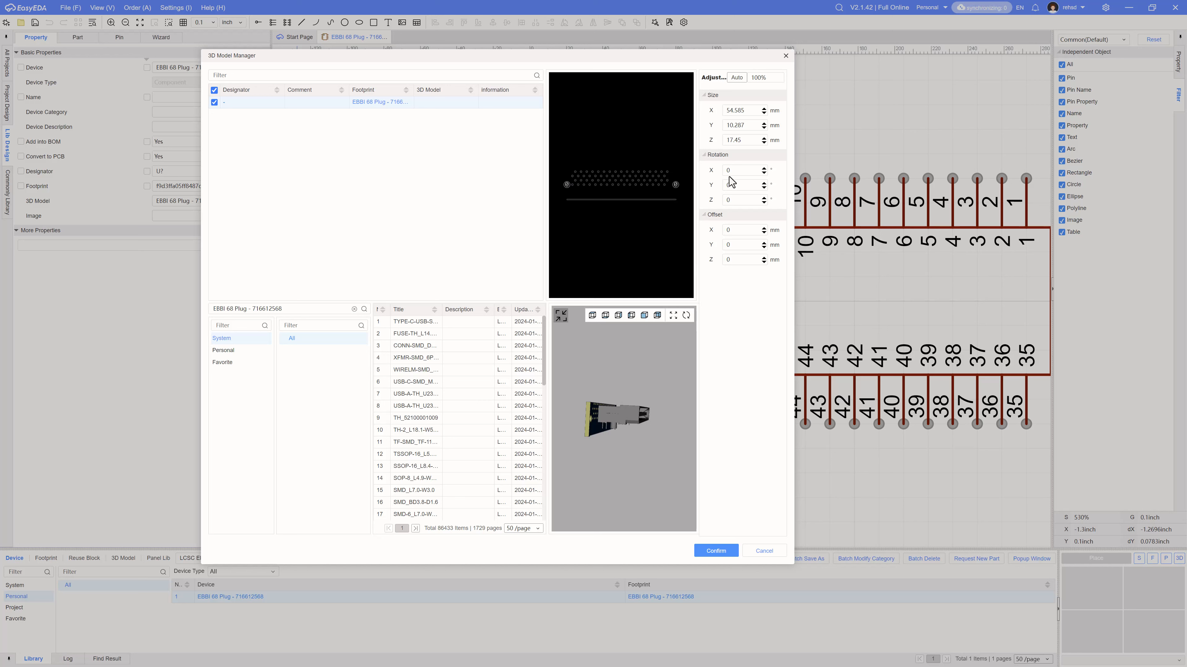
Step: Try 90° rotations of the 3D model about Y and about Z, resetting each to 0°
{"action": "left_click", "coordinate": [734, 184]}
{"action": "left_click", "coordinate": [735, 201]}
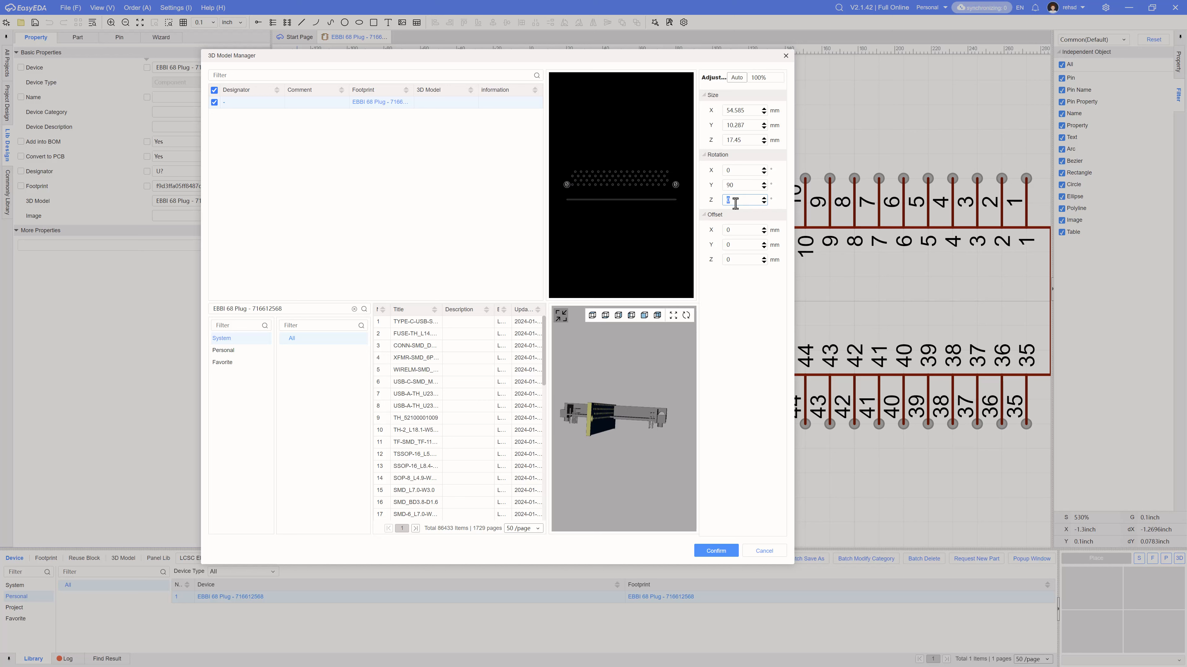
{"action": "key", "text": "shift+Tab"}
{"action": "type", "text": "0"}
{"action": "left_click", "coordinate": [730, 201]}
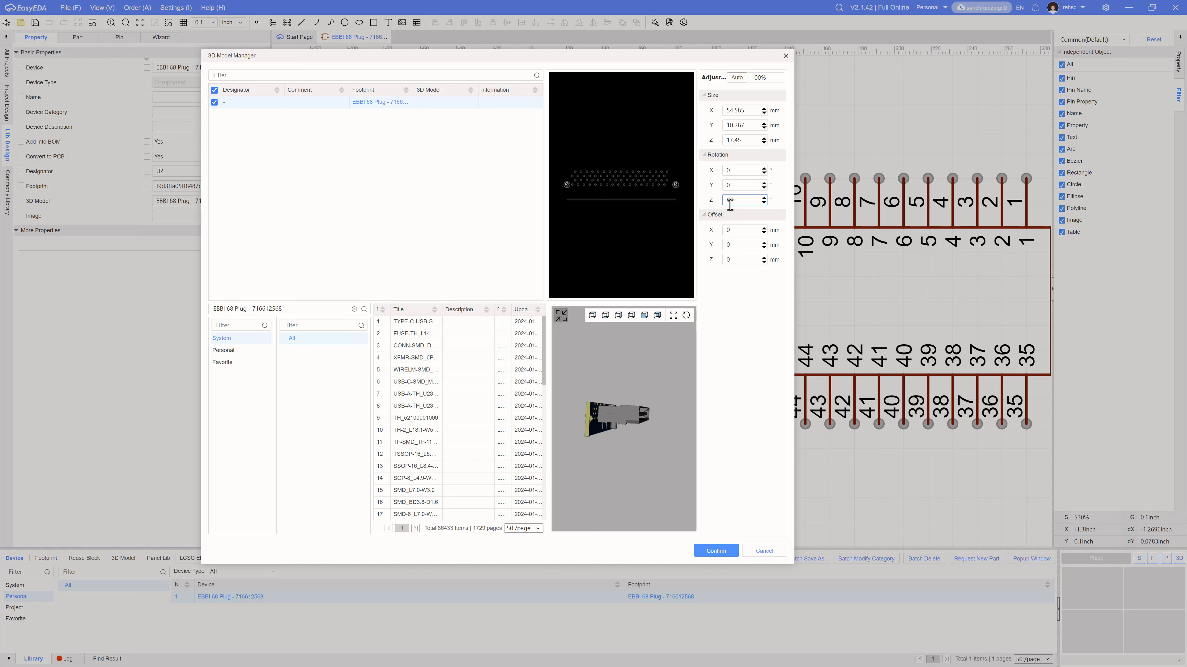
{"action": "type", "text": "90"}
{"action": "key", "text": "Tab"}
{"action": "left_click", "coordinate": [733, 202]}
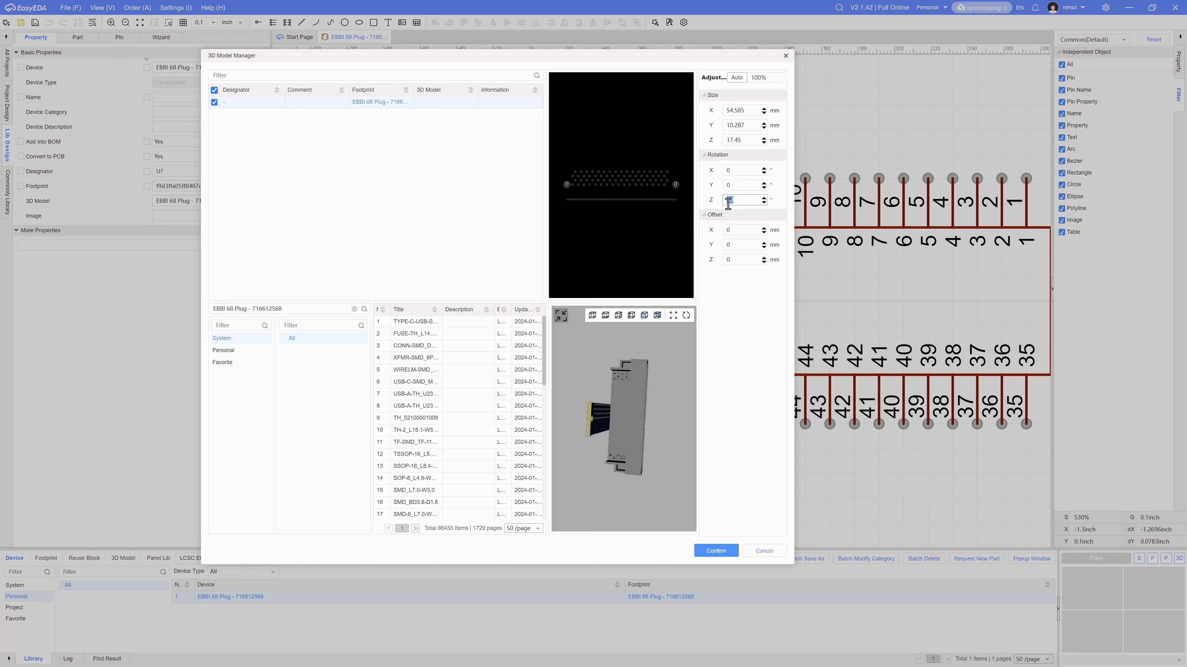
{"action": "type", "text": "0"}
Step: Set the 3D model's X rotation to 90° so the connector lies along the board
{"action": "left_click", "coordinate": [741, 172]}
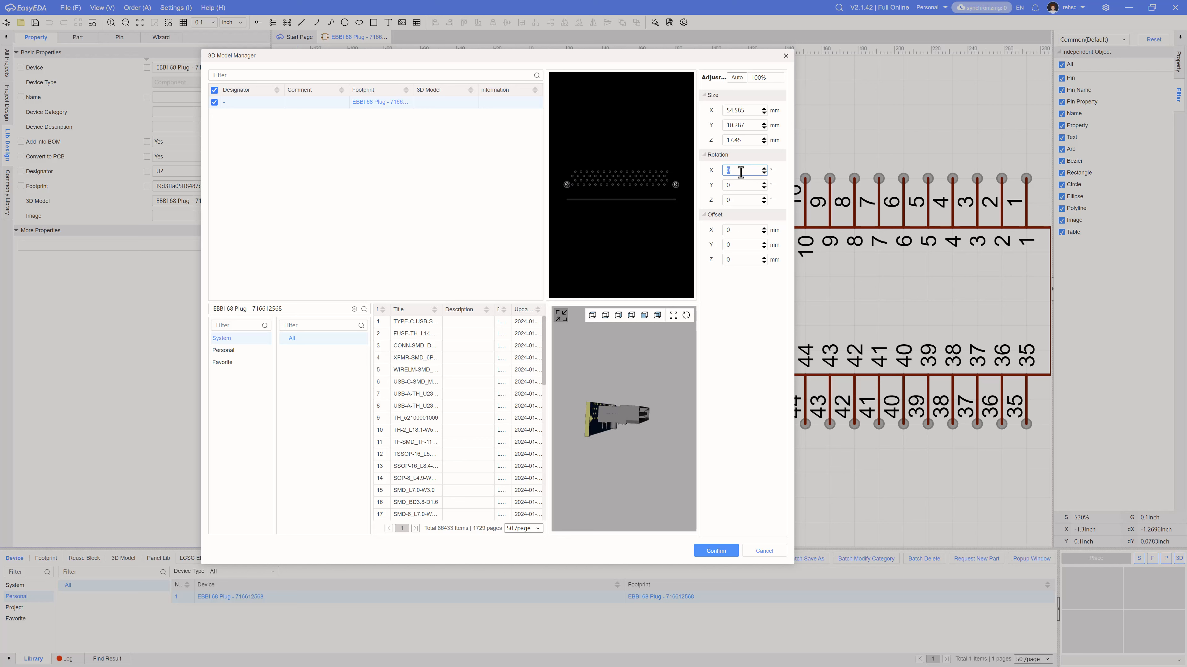
{"action": "type", "text": "90"}
{"action": "key", "text": "Tab"}
{"action": "mouse_move", "coordinate": [636, 406]}
{"action": "left_mouse_down"}
{"action": "mouse_move", "coordinate": [667, 433]}
{"action": "mouse_move", "coordinate": [653, 434]}
{"action": "mouse_move", "coordinate": [614, 383]}
{"action": "mouse_move", "coordinate": [601, 435]}
{"action": "mouse_move", "coordinate": [621, 416]}
{"action": "left_mouse_up"}
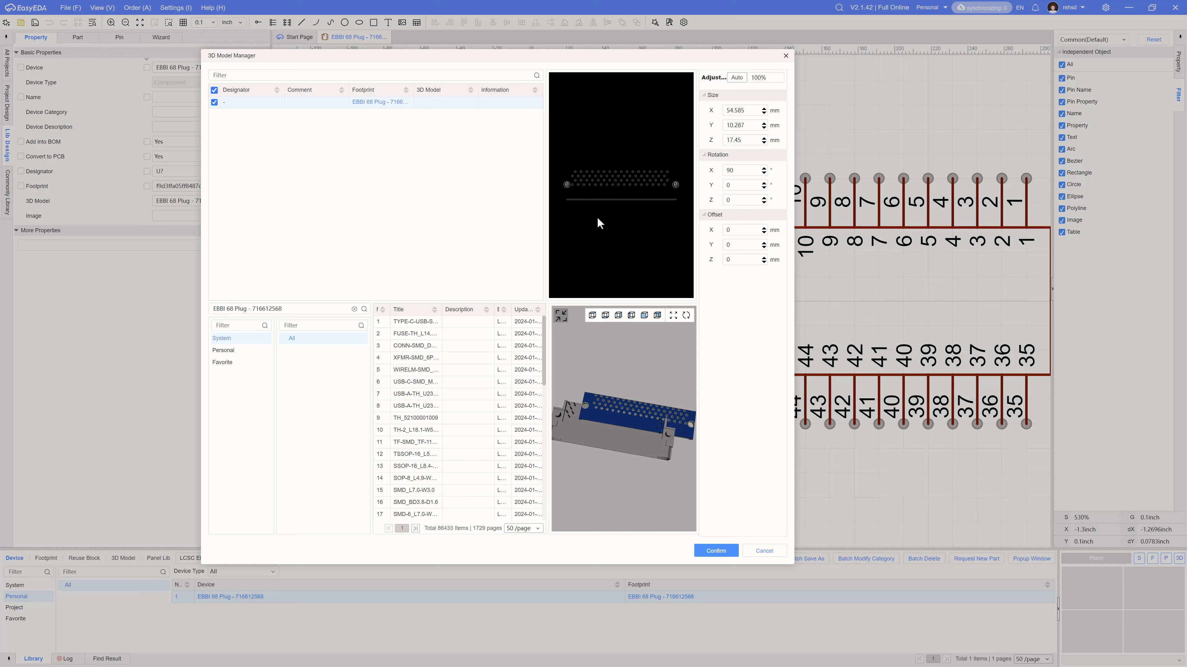
Step: Shift the 3D model along X to an offset of -2.6 mm relative to the footprint
{"action": "mouse_move", "coordinate": [632, 187]}
{"action": "left_mouse_down"}
{"action": "mouse_move", "coordinate": [603, 187]}
{"action": "mouse_move", "coordinate": [636, 195]}
{"action": "left_mouse_up"}
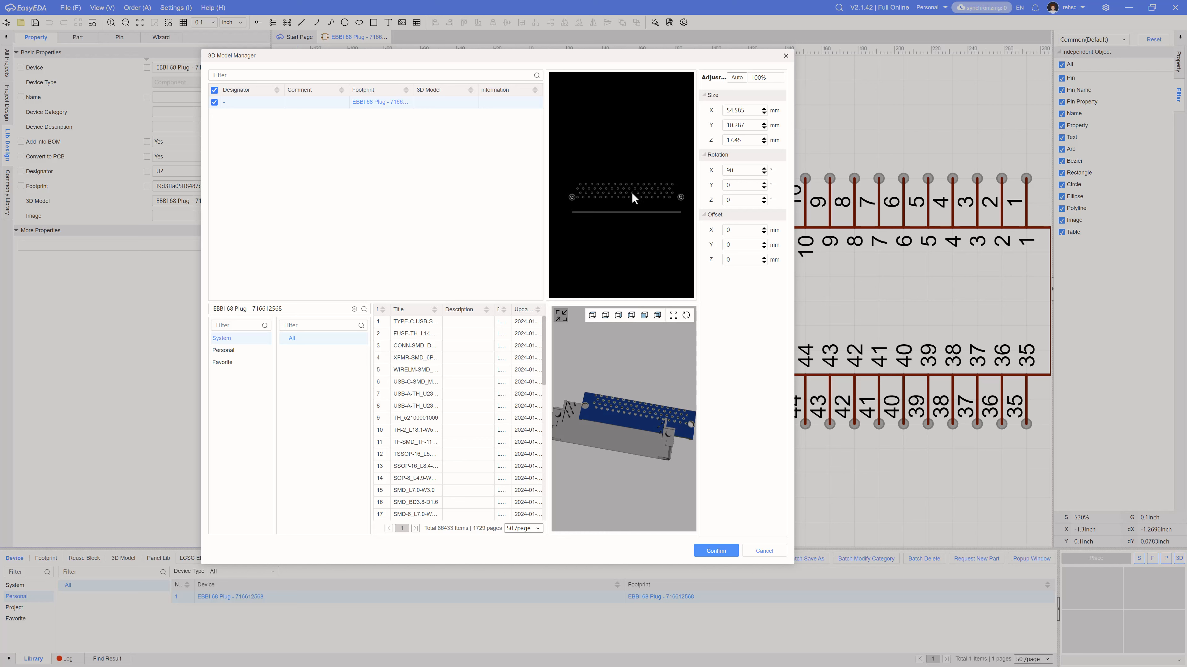
{"action": "mouse_move", "coordinate": [632, 193]}
{"action": "right_mouse_down"}
{"action": "mouse_move", "coordinate": [603, 177]}
{"action": "mouse_move", "coordinate": [627, 181]}
{"action": "right_mouse_up"}
{"action": "mouse_move", "coordinate": [609, 431]}
{"action": "left_mouse_down"}
{"action": "mouse_move", "coordinate": [601, 423]}
{"action": "mouse_move", "coordinate": [613, 430]}
{"action": "left_mouse_up"}
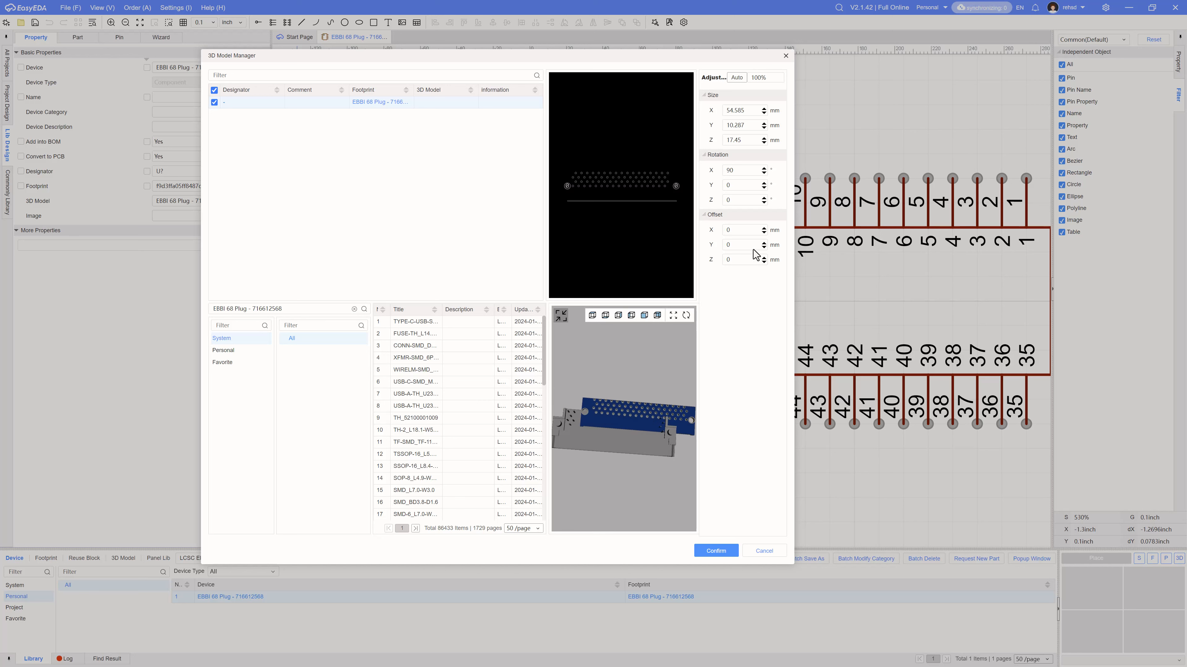
{"action": "left_click", "coordinate": [764, 233]}
{"action": "left_click", "coordinate": [764, 232]}
{"action": "left_click", "coordinate": [764, 233]}
{"action": "left_click", "coordinate": [764, 233]}
{"action": "left_click", "coordinate": [764, 233]}
{"action": "left_click", "coordinate": [763, 233]}
{"action": "left_click", "coordinate": [764, 233]}
{"action": "left_click", "coordinate": [764, 233]}
{"action": "left_click", "coordinate": [764, 232]}
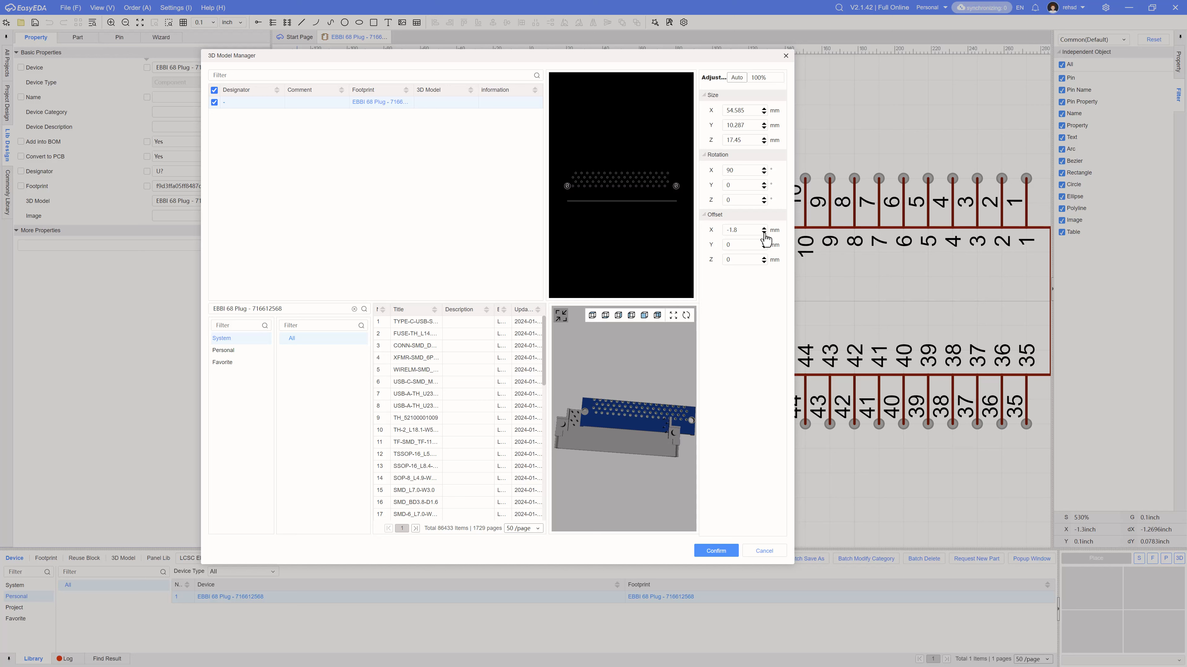
{"action": "left_click", "coordinate": [763, 232]}
{"action": "left_click", "coordinate": [764, 232]}
{"action": "left_click", "coordinate": [763, 232]}
{"action": "left_click", "coordinate": [763, 233]}
{"action": "left_click", "coordinate": [763, 233]}
{"action": "left_click", "coordinate": [763, 232]}
{"action": "left_click", "coordinate": [763, 233]}
{"action": "left_click", "coordinate": [764, 233]}
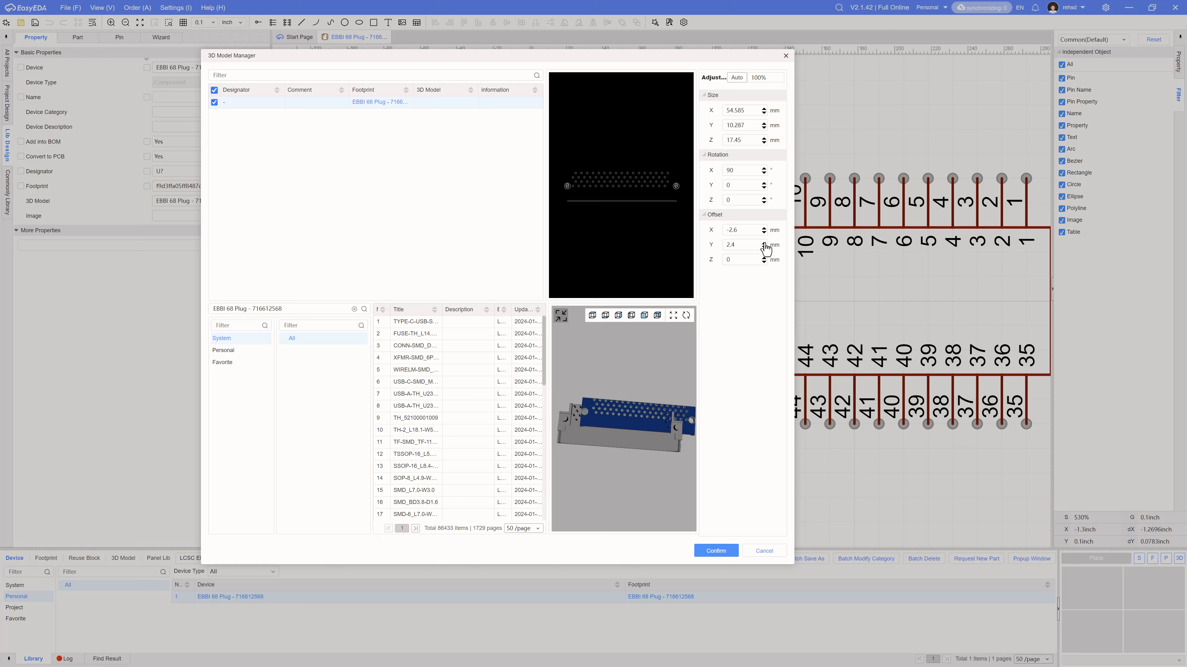
Step: Shift the 3D model along Y to an offset of 6 mm relative to the footprint
{"action": "left_click", "coordinate": [764, 243]}
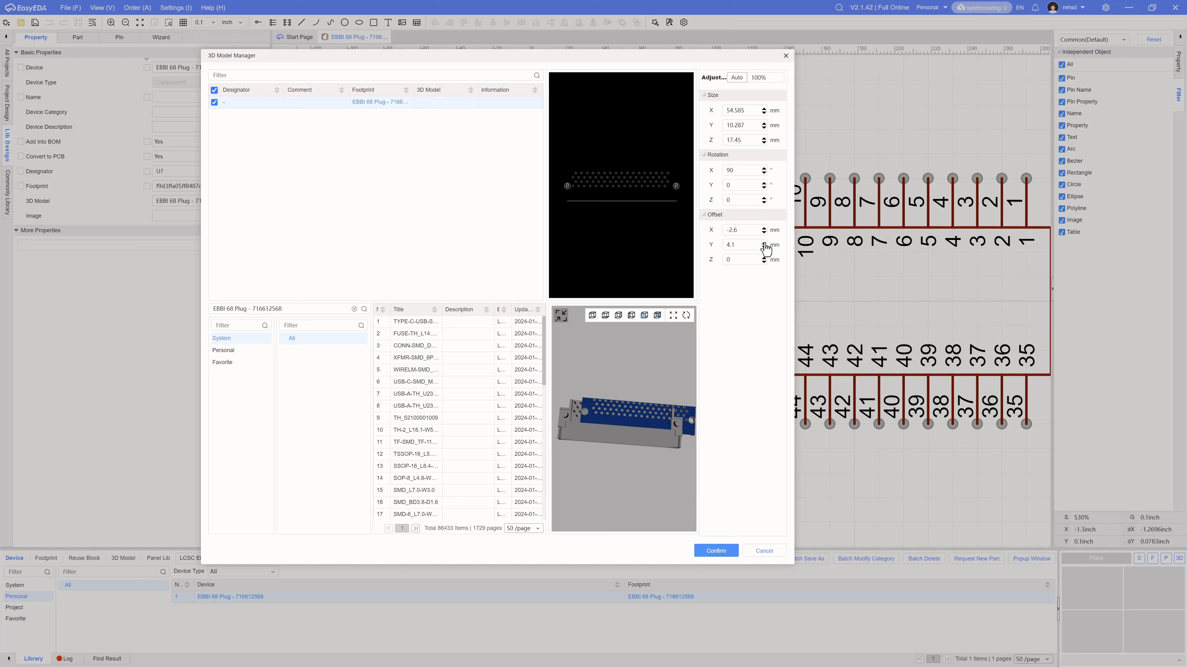
{"action": "left_click", "coordinate": [764, 243]}
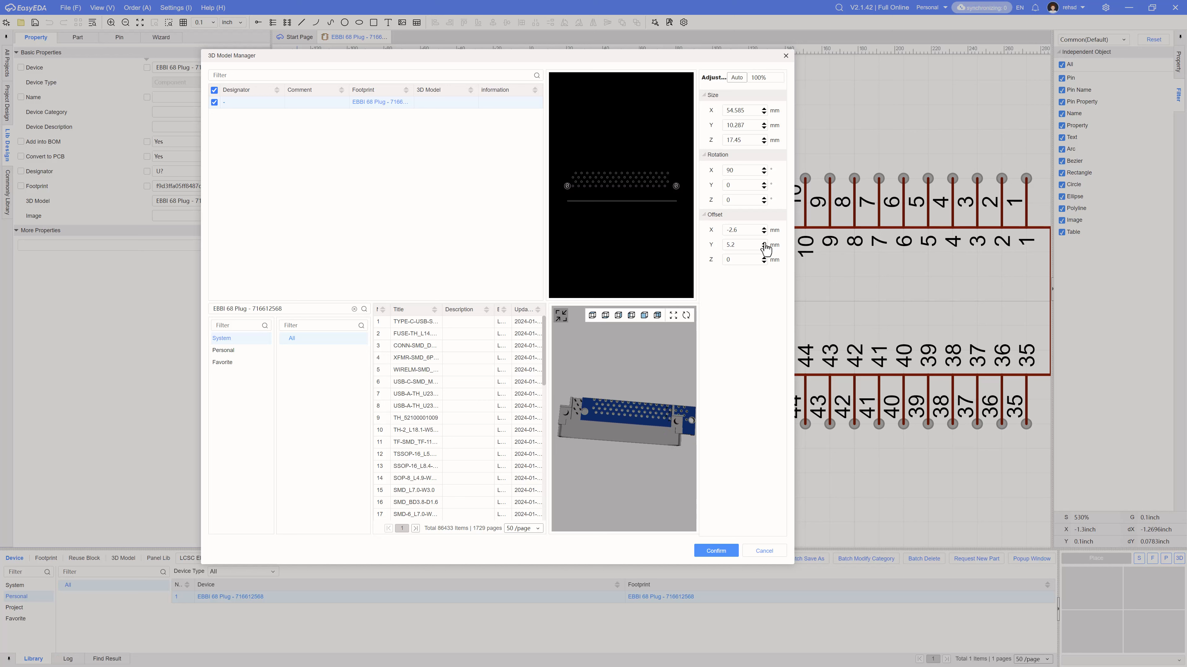
{"action": "left_click", "coordinate": [764, 243]}
{"action": "left_click", "coordinate": [764, 243]}
{"action": "left_click", "coordinate": [764, 243]}
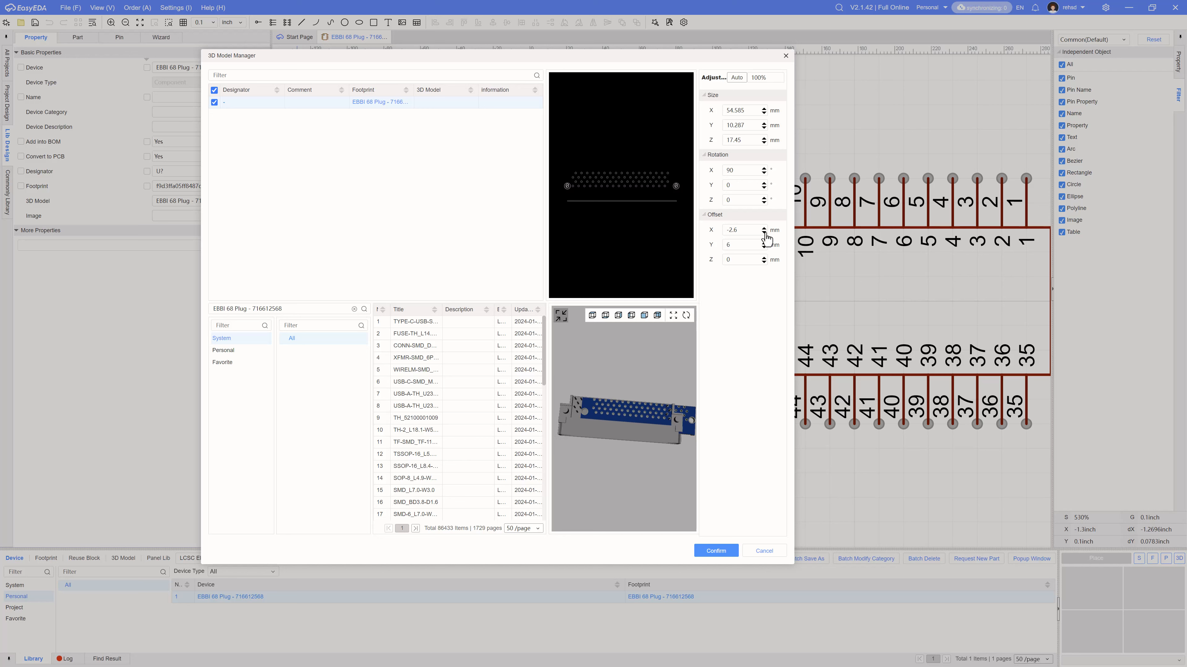
Step: Refine the 3D model's position over the pads to an X offset of -10.8 mm and a Y offset of 6.3 mm
{"action": "left_click", "coordinate": [764, 233]}
{"action": "left_click", "coordinate": [764, 232]}
{"action": "left_click", "coordinate": [764, 232]}
{"action": "left_click", "coordinate": [764, 232]}
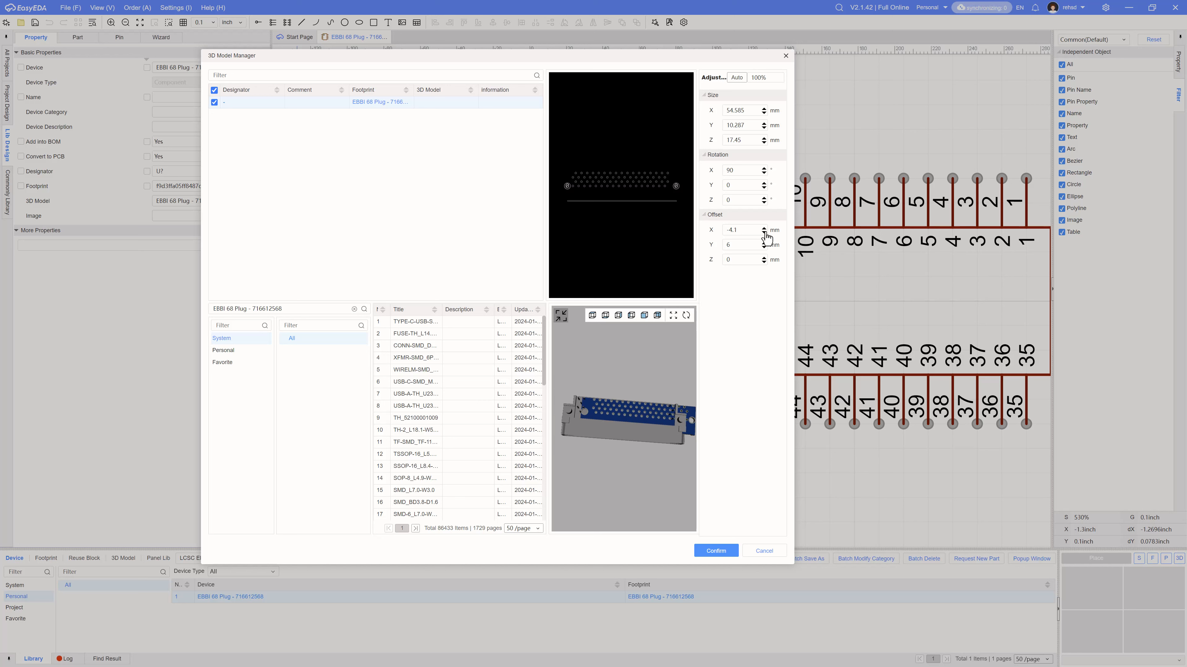
{"action": "left_click", "coordinate": [764, 233]}
{"action": "left_click", "coordinate": [764, 233]}
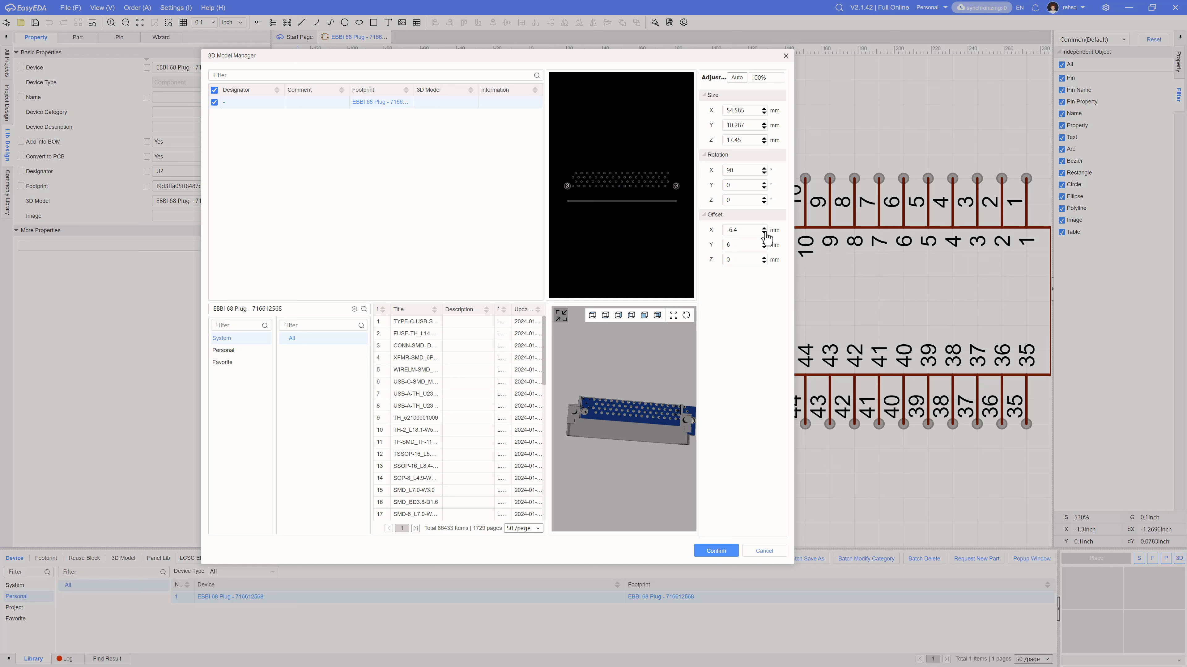
{"action": "left_click", "coordinate": [764, 242]}
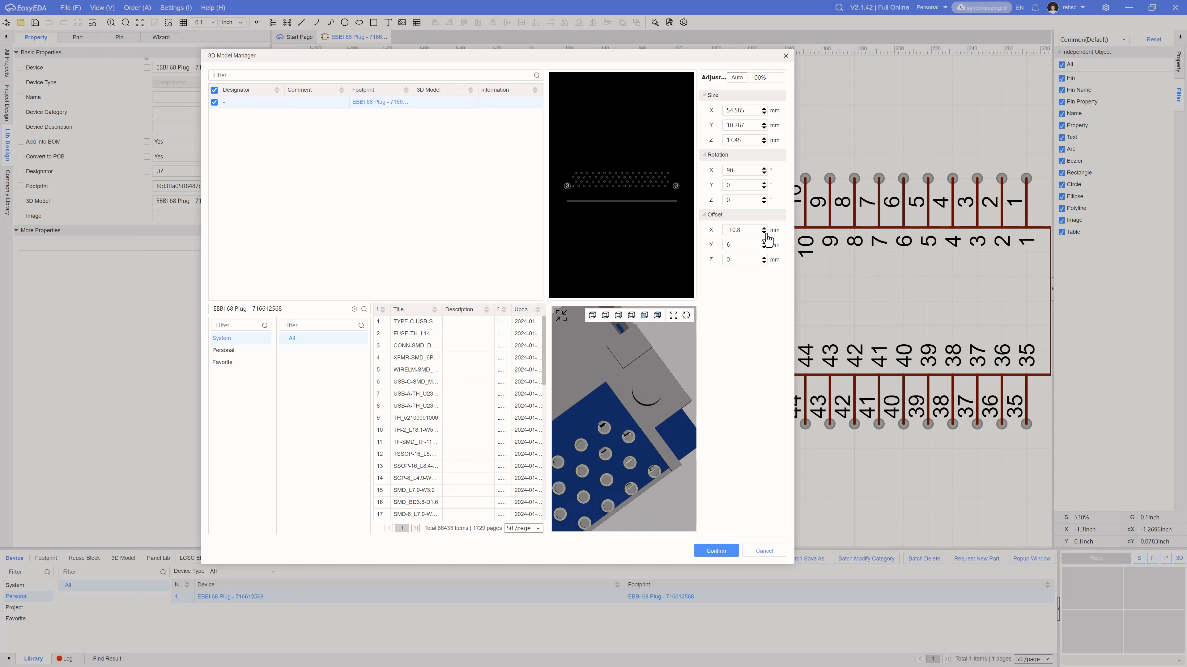
{"action": "scroll", "coordinate": [624, 435], "scroll_direction": "down", "scroll_amount": 5}
{"action": "left_click_drag", "start_coordinate": [640, 411], "coordinate": [624, 445]}
{"action": "scroll", "coordinate": [611, 405], "scroll_direction": "up", "scroll_amount": 5}
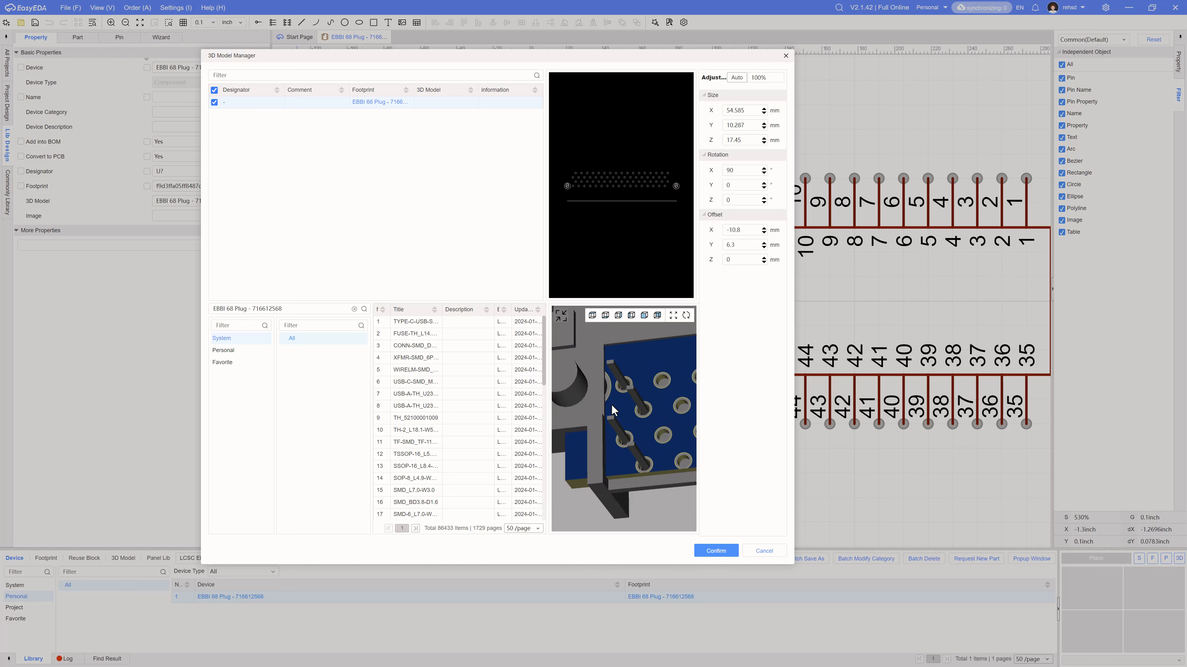
Step: Examine from several angles how the connector's pins and mounting pegs sit relative to the board
{"action": "left_click_drag", "start_coordinate": [611, 404], "coordinate": [603, 377]}
{"action": "scroll", "coordinate": [622, 413], "scroll_direction": "down", "scroll_amount": 4}
{"action": "right_click_drag", "start_coordinate": [617, 411], "coordinate": [639, 425]}
{"action": "left_click_drag", "start_coordinate": [621, 393], "coordinate": [652, 387]}
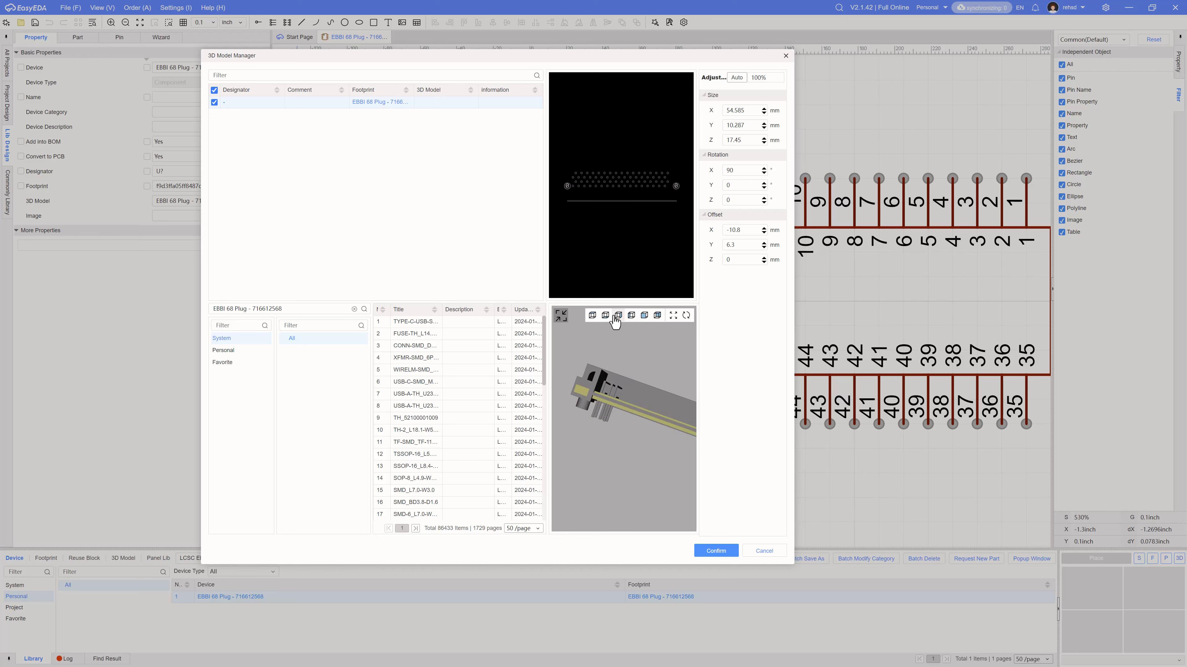
{"action": "left_click", "coordinate": [644, 318]}
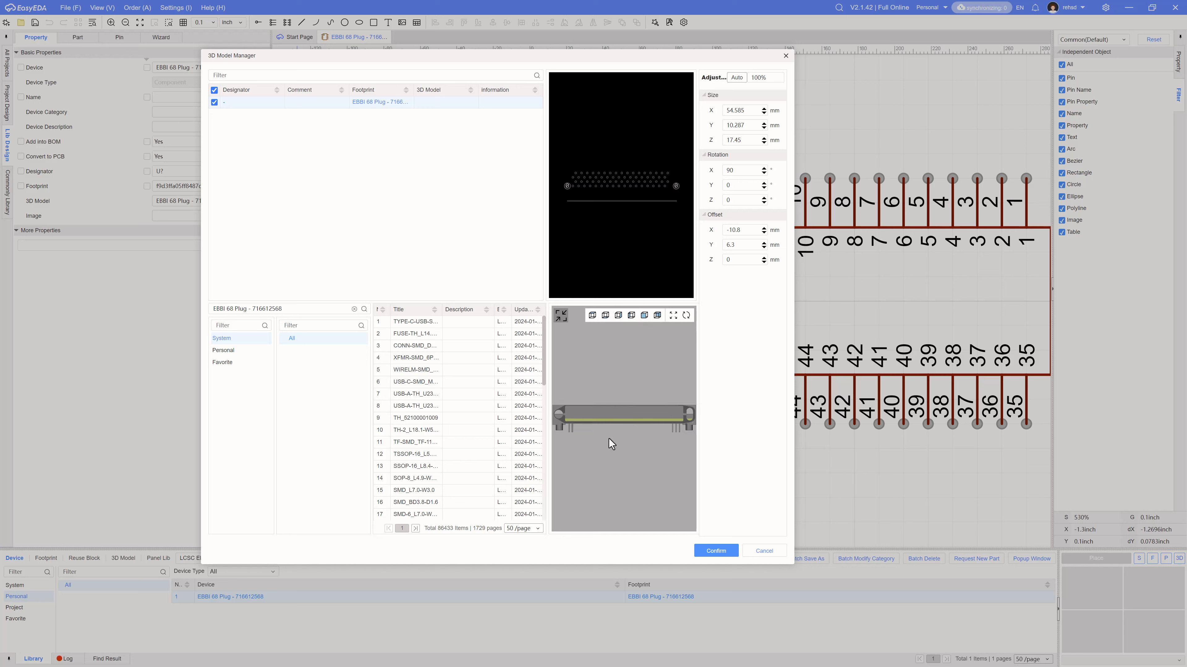
{"action": "left_click_drag", "start_coordinate": [609, 438], "coordinate": [616, 391]}
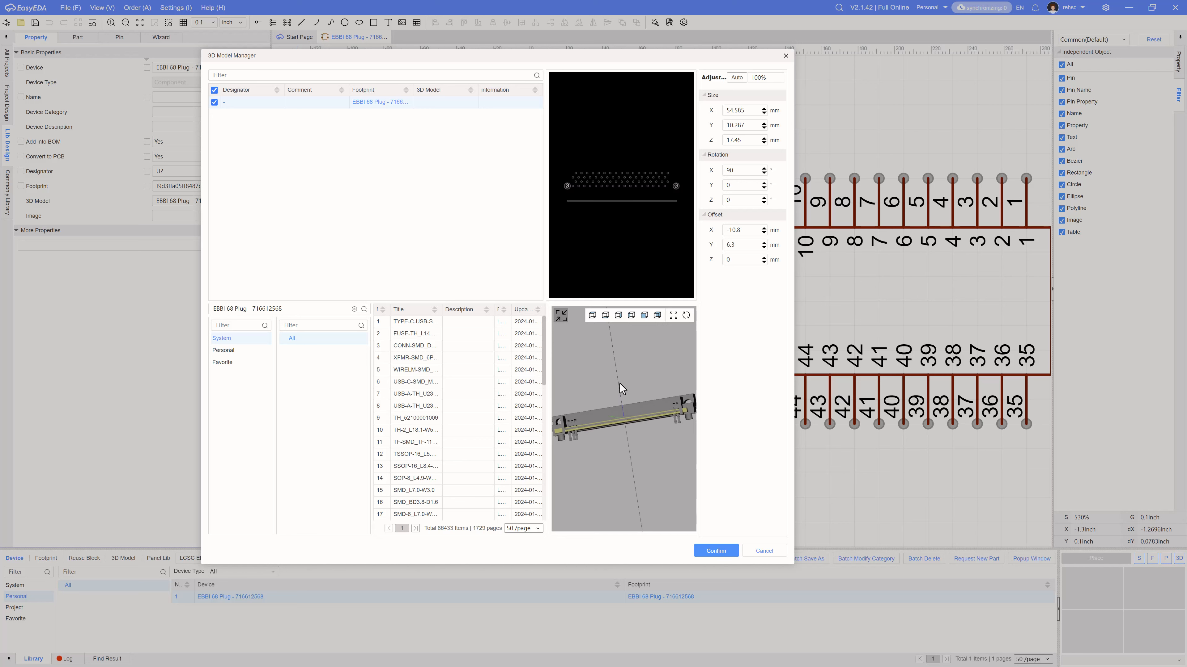
{"action": "scroll", "coordinate": [624, 423], "scroll_direction": "up", "scroll_amount": 5}
{"action": "scroll", "coordinate": [623, 425], "scroll_direction": "down", "scroll_amount": 5}
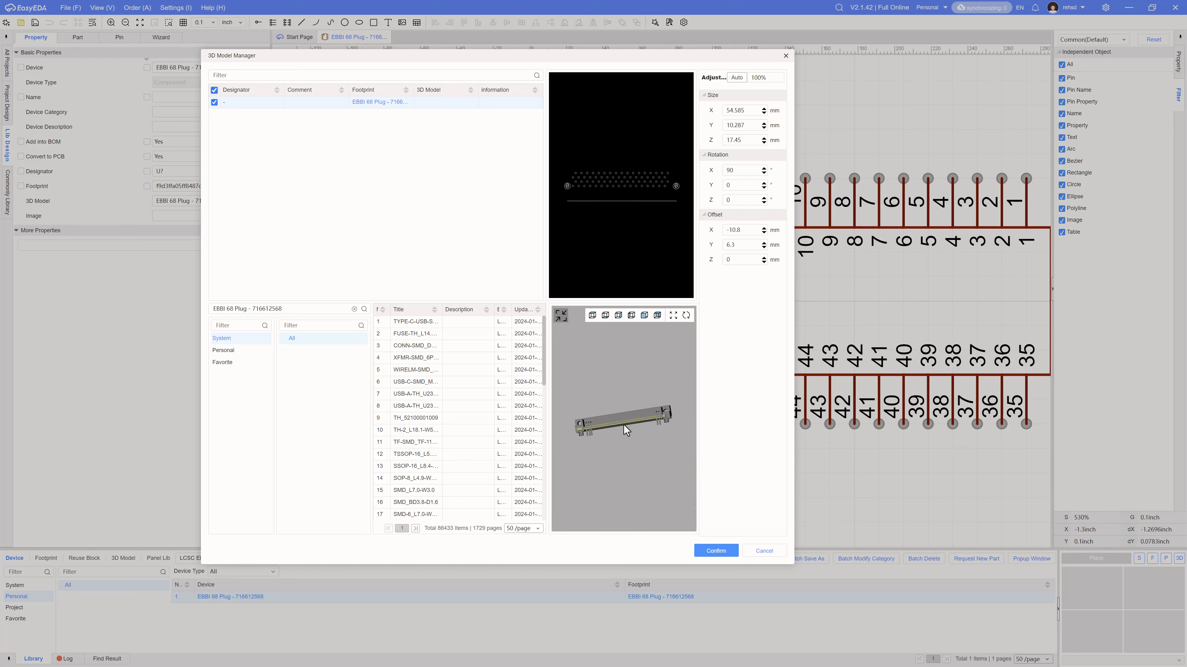
{"action": "scroll", "coordinate": [667, 423], "scroll_direction": "up", "scroll_amount": 5}
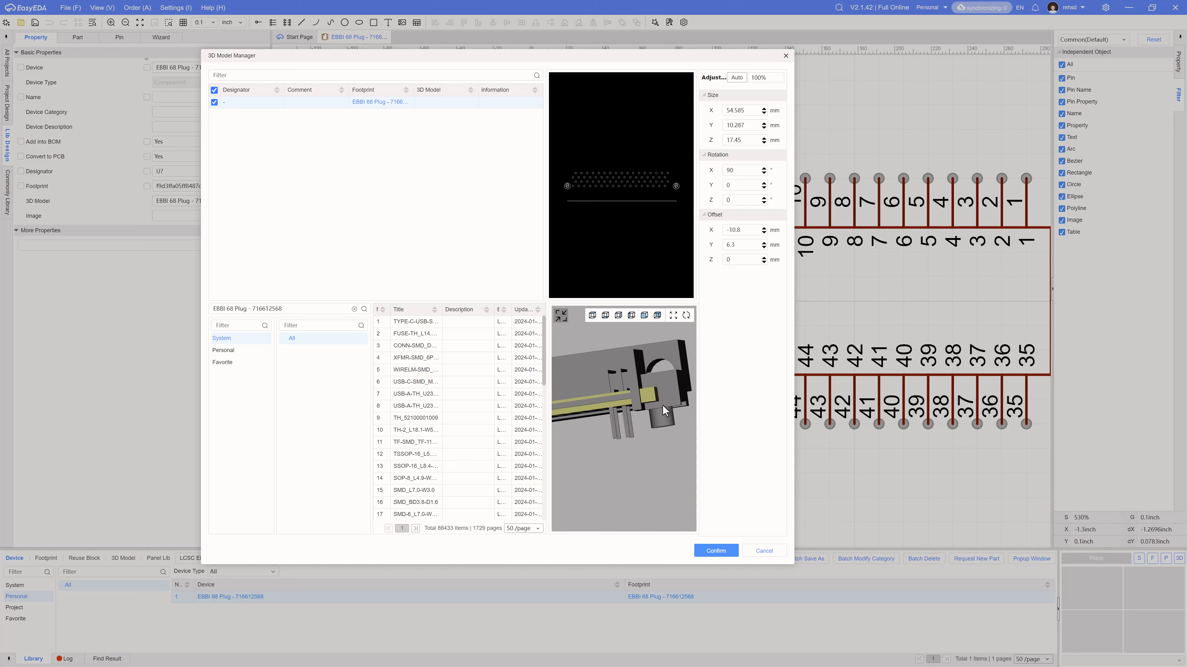
Step: Raise the 3D model along Z to an offset of 2.8 mm relative to the board
{"action": "left_click", "coordinate": [763, 257]}
{"action": "left_click", "coordinate": [763, 257]}
{"action": "left_click", "coordinate": [764, 257]}
{"action": "left_click", "coordinate": [764, 257]}
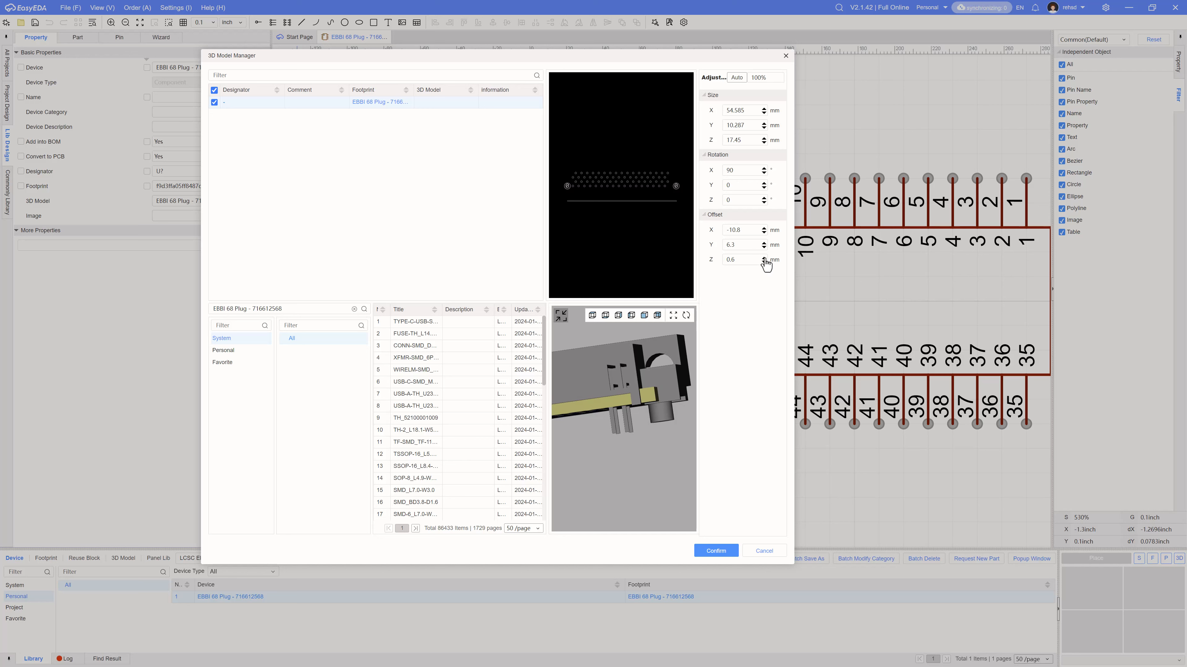
{"action": "left_click", "coordinate": [764, 258]}
{"action": "left_click", "coordinate": [764, 258]}
{"action": "left_click", "coordinate": [763, 257]}
{"action": "left_click", "coordinate": [763, 258]}
{"action": "left_click", "coordinate": [764, 257]}
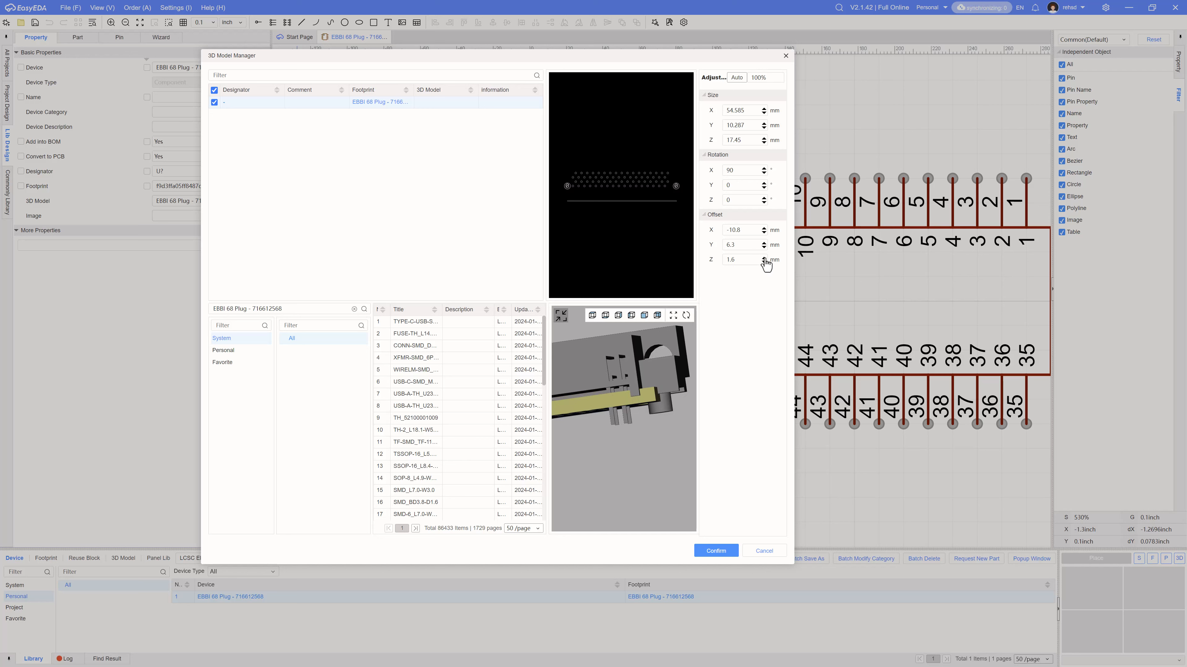
{"action": "left_click", "coordinate": [763, 258]}
{"action": "left_click", "coordinate": [764, 258]}
{"action": "left_click", "coordinate": [764, 257]}
{"action": "left_click", "coordinate": [764, 258]}
{"action": "left_click", "coordinate": [763, 258]}
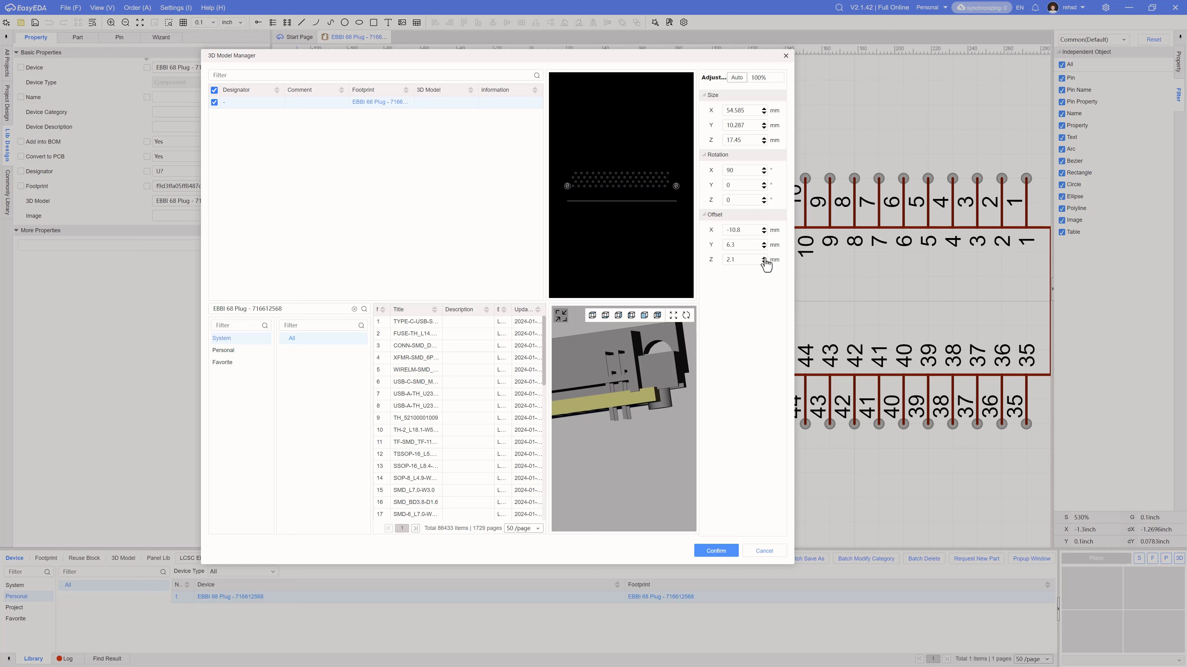
{"action": "left_click", "coordinate": [764, 258]}
{"action": "left_click", "coordinate": [764, 257]}
{"action": "left_click", "coordinate": [764, 257]}
{"action": "left_click", "coordinate": [764, 257]}
{"action": "left_click", "coordinate": [764, 258]}
{"action": "left_click", "coordinate": [764, 257]}
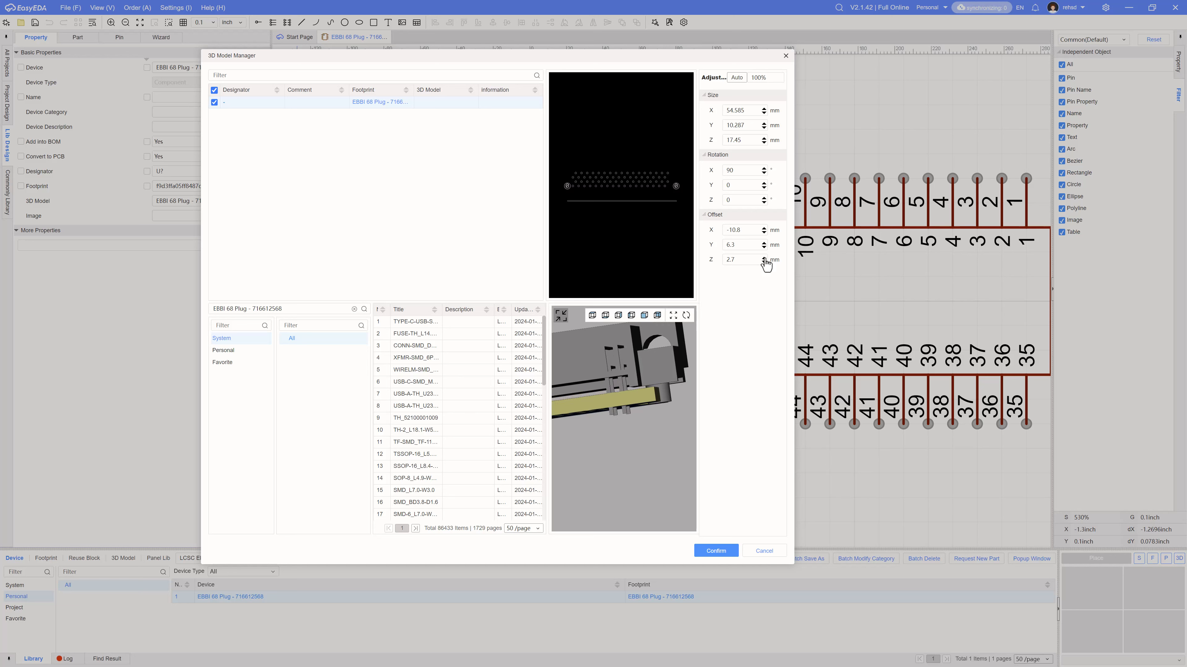
{"action": "left_click", "coordinate": [764, 258]}
Step: Lower the 3D model's Z offset to 1.9 mm, viewing the connector's edge against the board
{"action": "left_click_drag", "start_coordinate": [666, 335], "coordinate": [623, 413]}
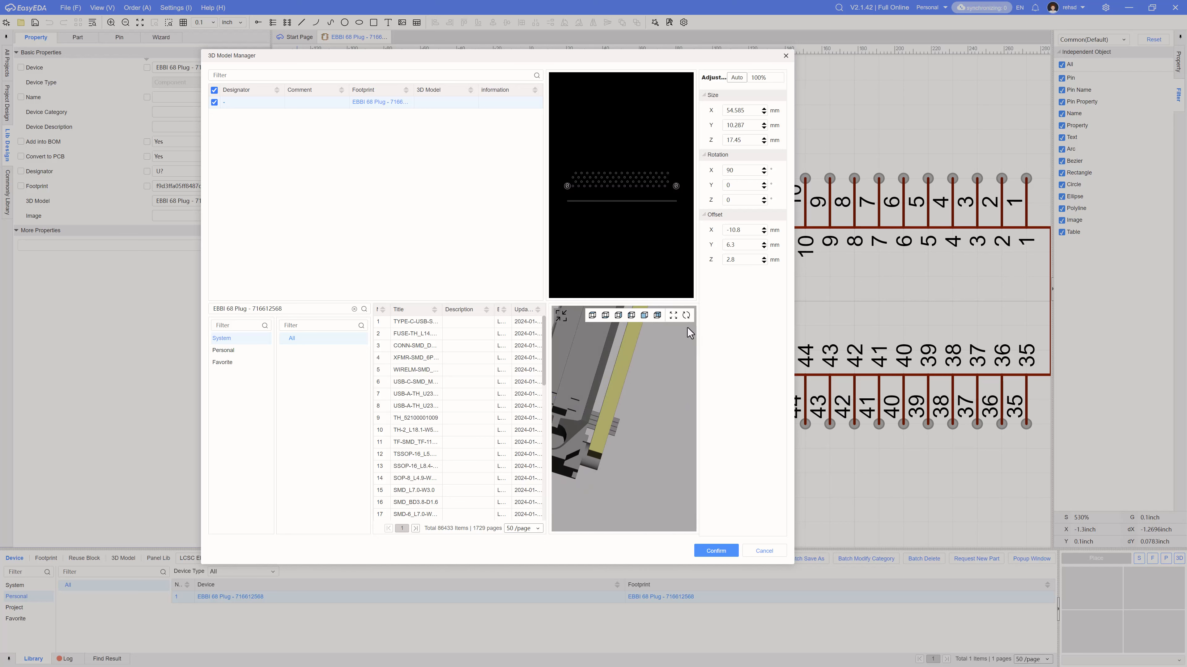
{"action": "left_click", "coordinate": [764, 263]}
{"action": "left_click", "coordinate": [765, 262]}
{"action": "left_click", "coordinate": [764, 262]}
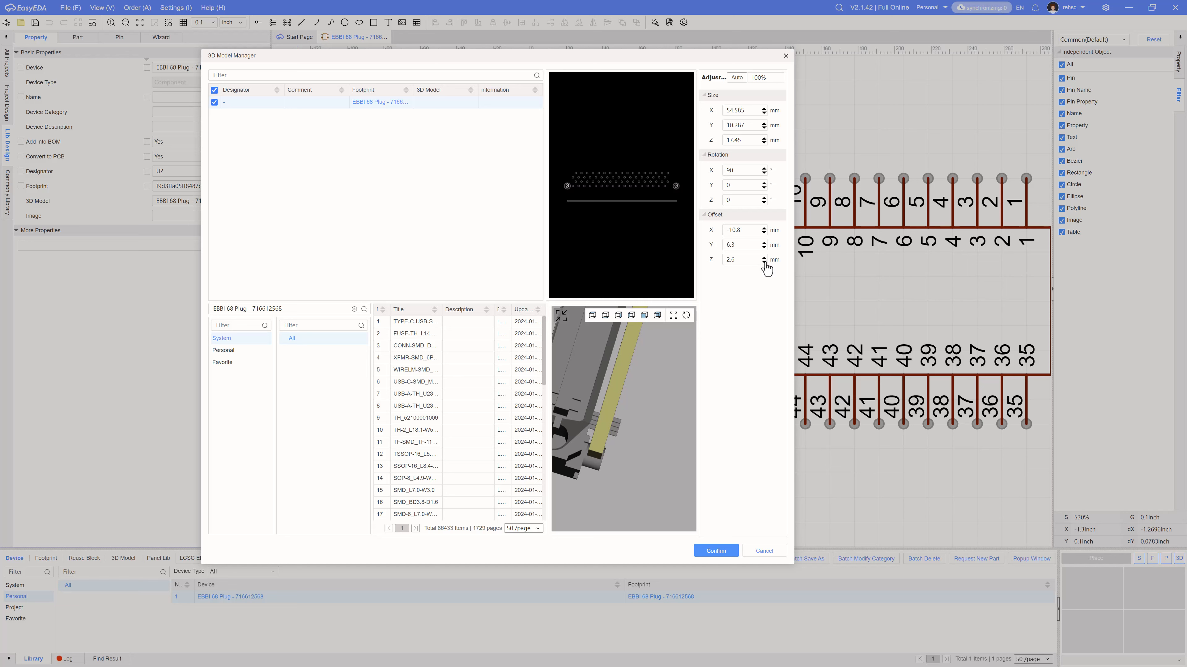
{"action": "left_click", "coordinate": [764, 262]}
{"action": "left_click", "coordinate": [764, 263]}
{"action": "left_click", "coordinate": [764, 263]}
{"action": "left_click", "coordinate": [764, 262]}
{"action": "left_click", "coordinate": [764, 262]}
{"action": "left_click", "coordinate": [764, 263]}
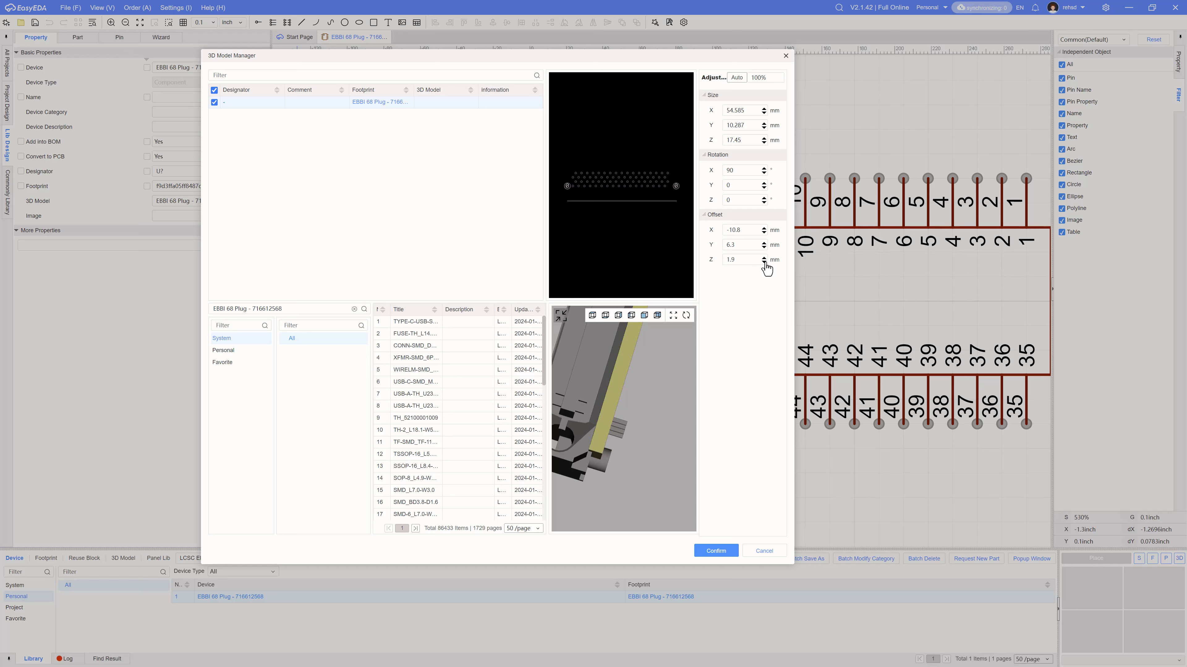
Step: Inspect the pins and mounting peg from the board's underside, and apply the 3D model placement
{"action": "left_click_drag", "start_coordinate": [677, 386], "coordinate": [615, 391]}
{"action": "scroll", "coordinate": [616, 405], "scroll_direction": "up", "scroll_amount": 5}
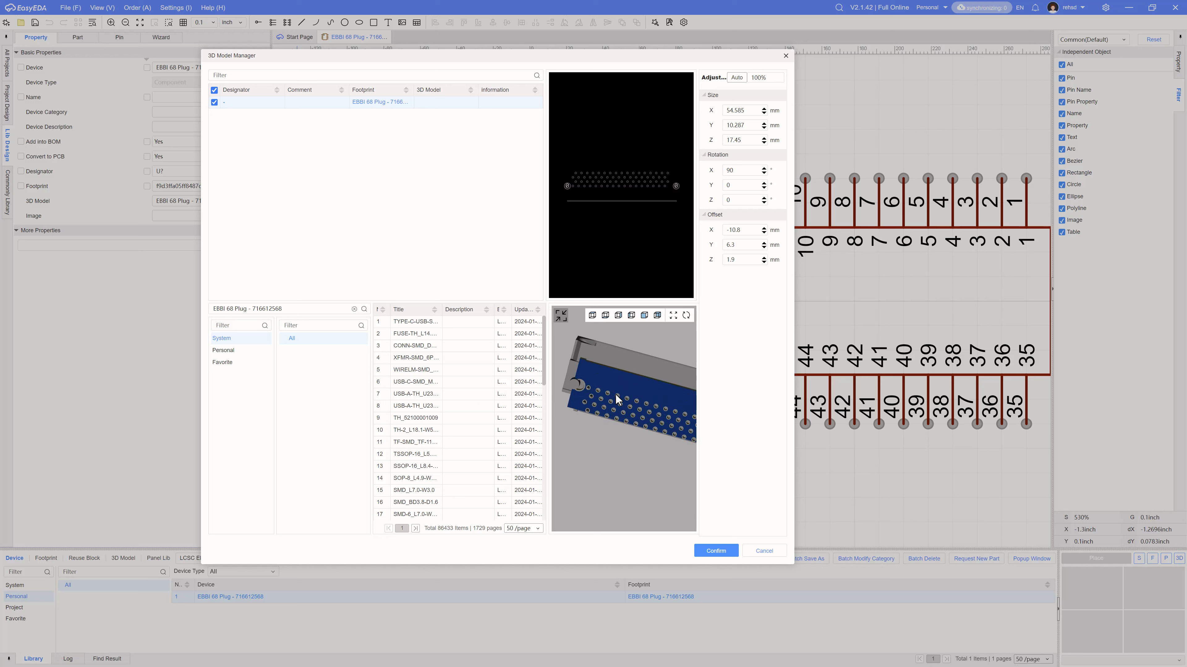
{"action": "mouse_move", "coordinate": [616, 395]}
{"action": "left_mouse_down"}
{"action": "mouse_move", "coordinate": [581, 387]}
{"action": "mouse_move", "coordinate": [655, 394]}
{"action": "mouse_move", "coordinate": [637, 395]}
{"action": "left_mouse_up"}
{"action": "right_click_drag", "start_coordinate": [636, 395], "coordinate": [680, 421]}
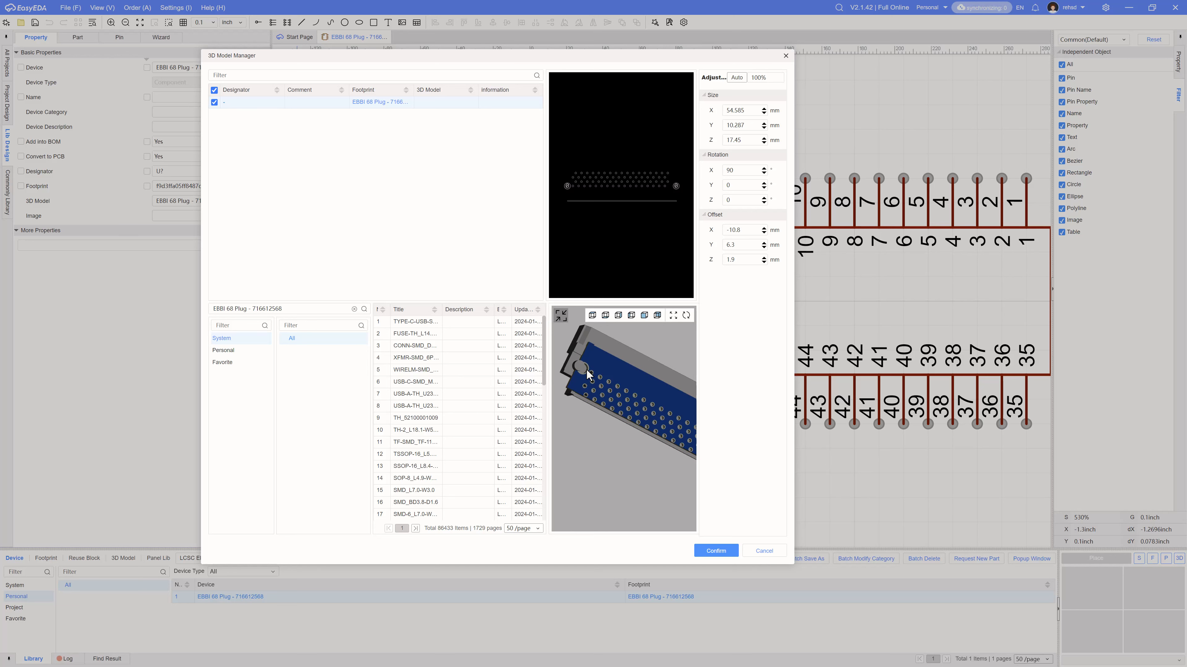
{"action": "left_click", "coordinate": [714, 551]}
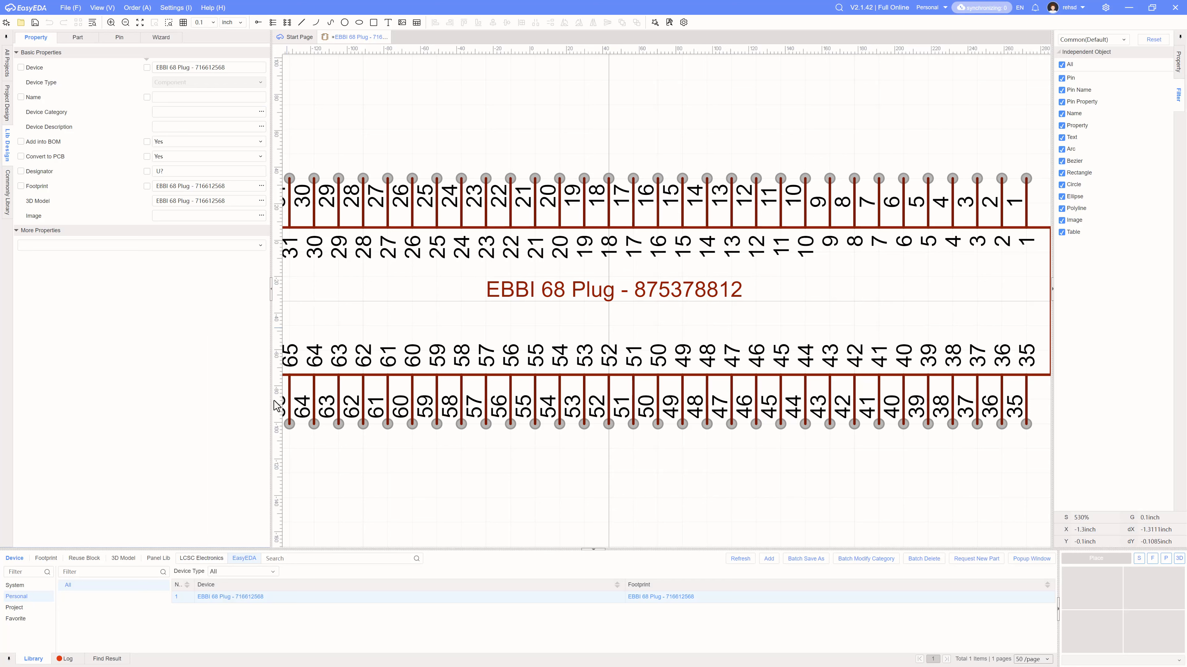
Step: Open the personal library footprint EBBI 68 Plug - 716612568 for editing
{"action": "left_click", "coordinate": [47, 558]}
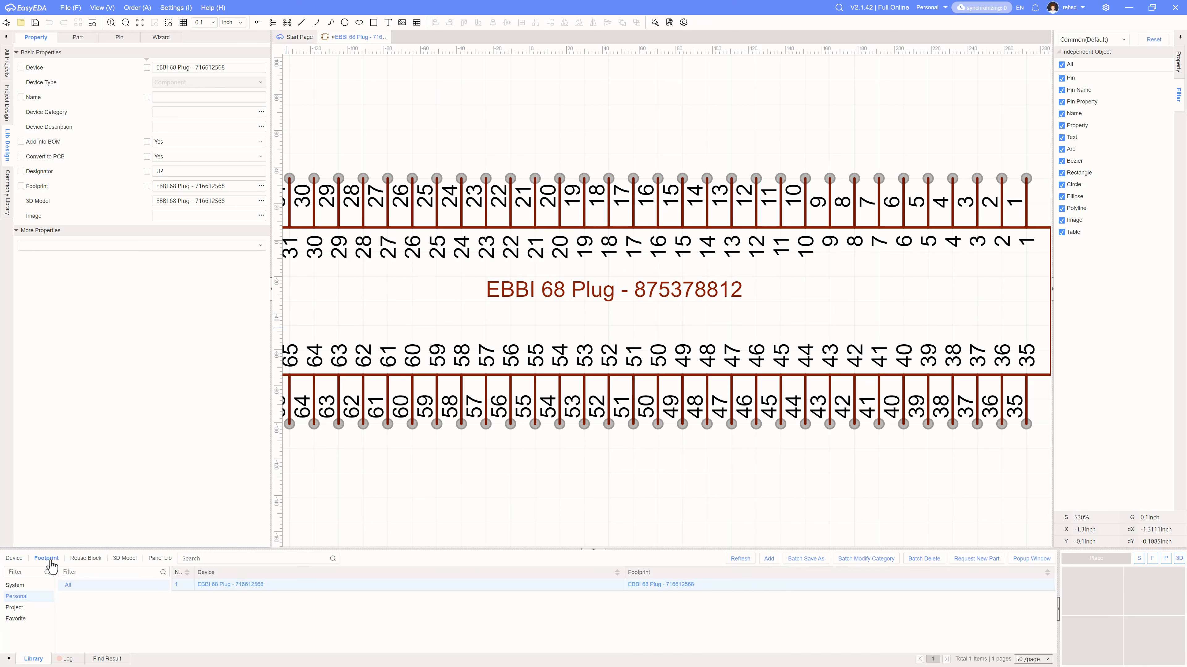
{"action": "double_click", "coordinate": [225, 588]}
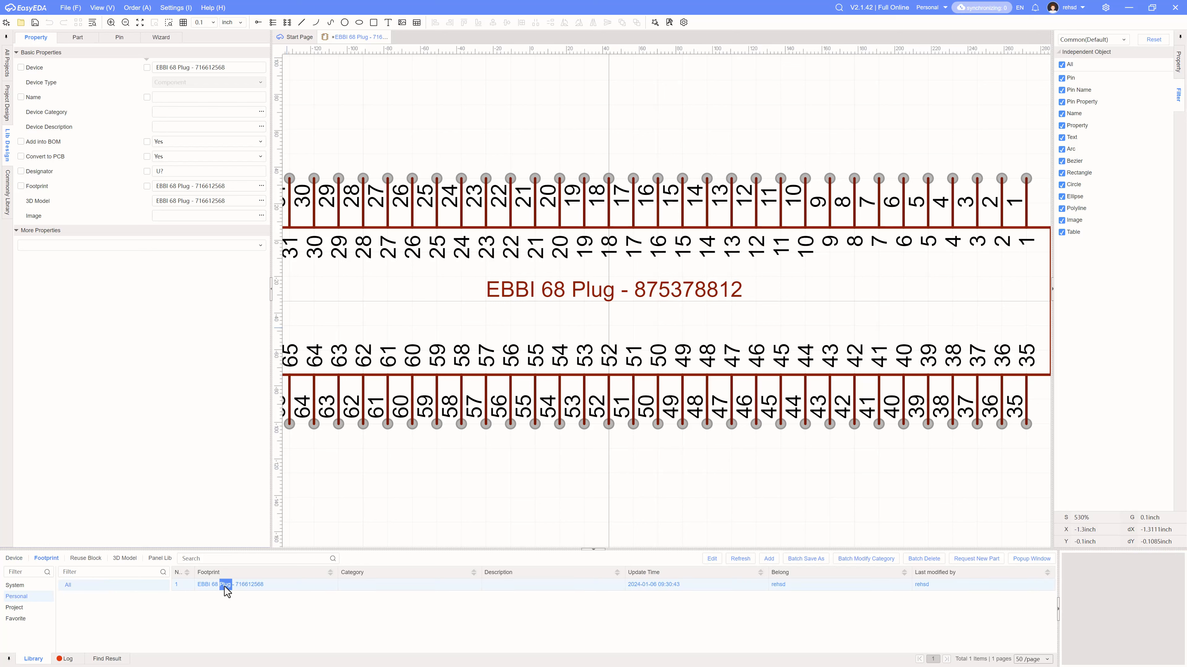
{"action": "right_click", "coordinate": [276, 592]}
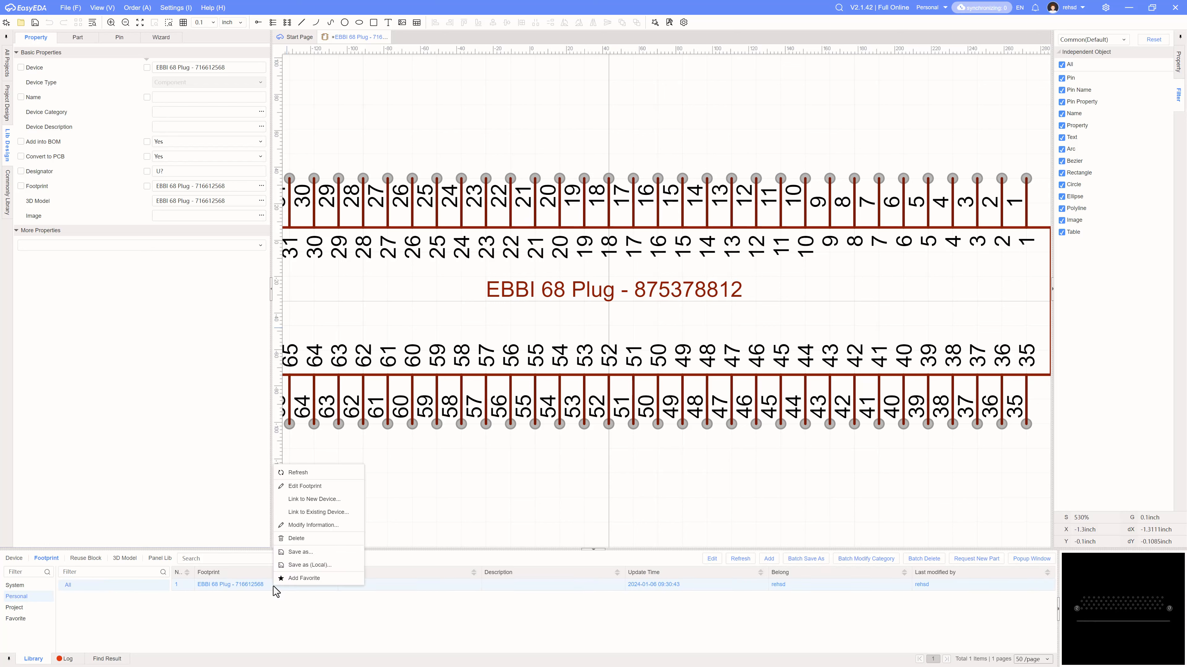
{"action": "left_click", "coordinate": [302, 487]}
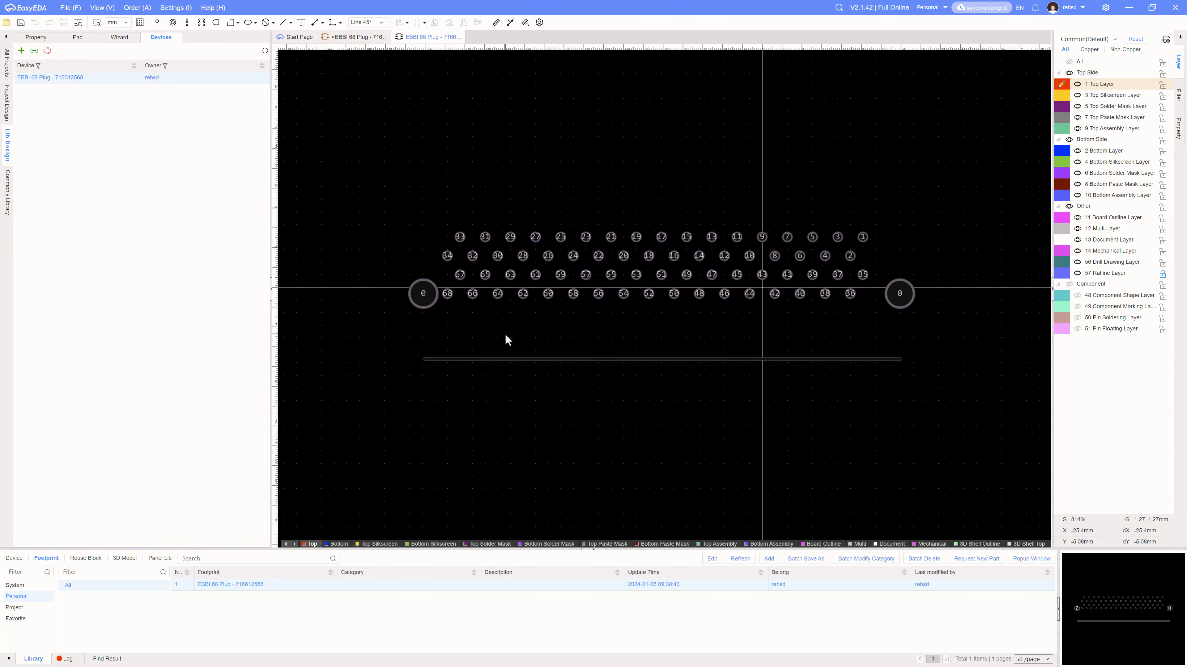
Step: Draw a horizontal dimension from pad 34 outward to the left and set its length to 3.7 mm
{"action": "key", "text": "alt+Tab"}
{"action": "key", "text": "alt+Tab"}
{"action": "scroll", "coordinate": [295, 219], "scroll_direction": "up", "scroll_amount": 2}
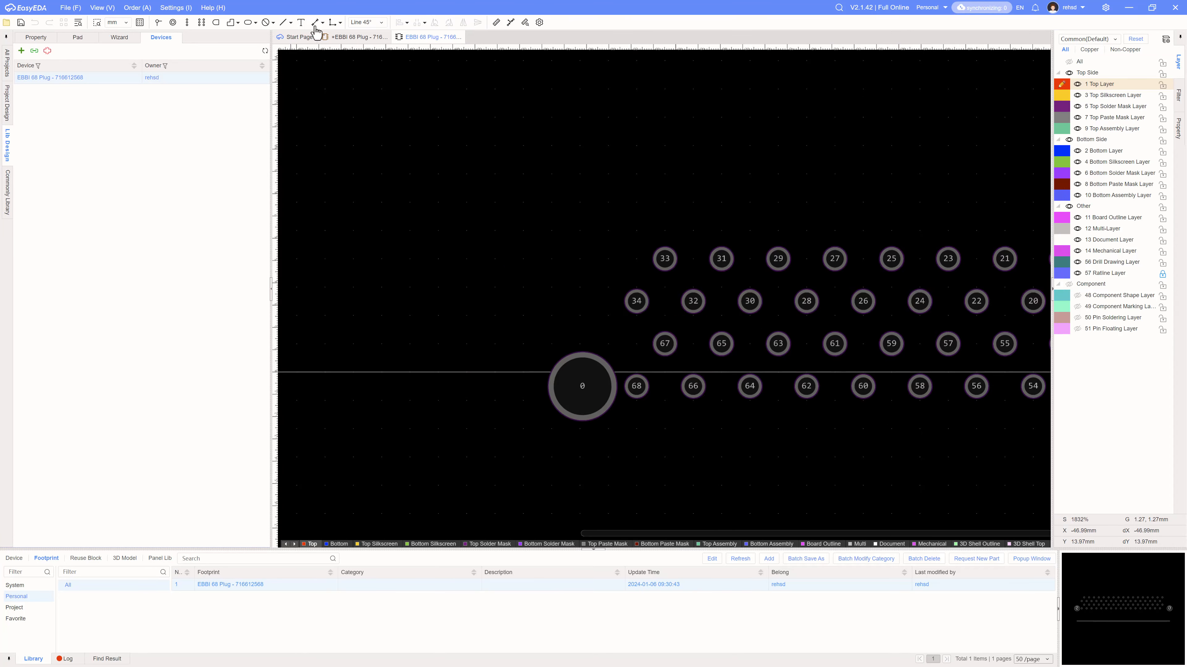
{"action": "left_click", "coordinate": [316, 25]}
{"action": "left_click", "coordinate": [636, 302]}
{"action": "left_click", "coordinate": [550, 302]}
{"action": "left_click", "coordinate": [554, 175]}
{"action": "left_click", "coordinate": [1132, 110]}
{"action": "type", "text": "3.7"}
{"action": "key", "text": "Return"}
Step: Move the left mounting hole pad horizontally to align with the outer end of the 3.7 mm dimension
{"action": "left_click_drag", "start_coordinate": [583, 404], "coordinate": [555, 404]}
{"action": "left_click", "coordinate": [496, 23]}
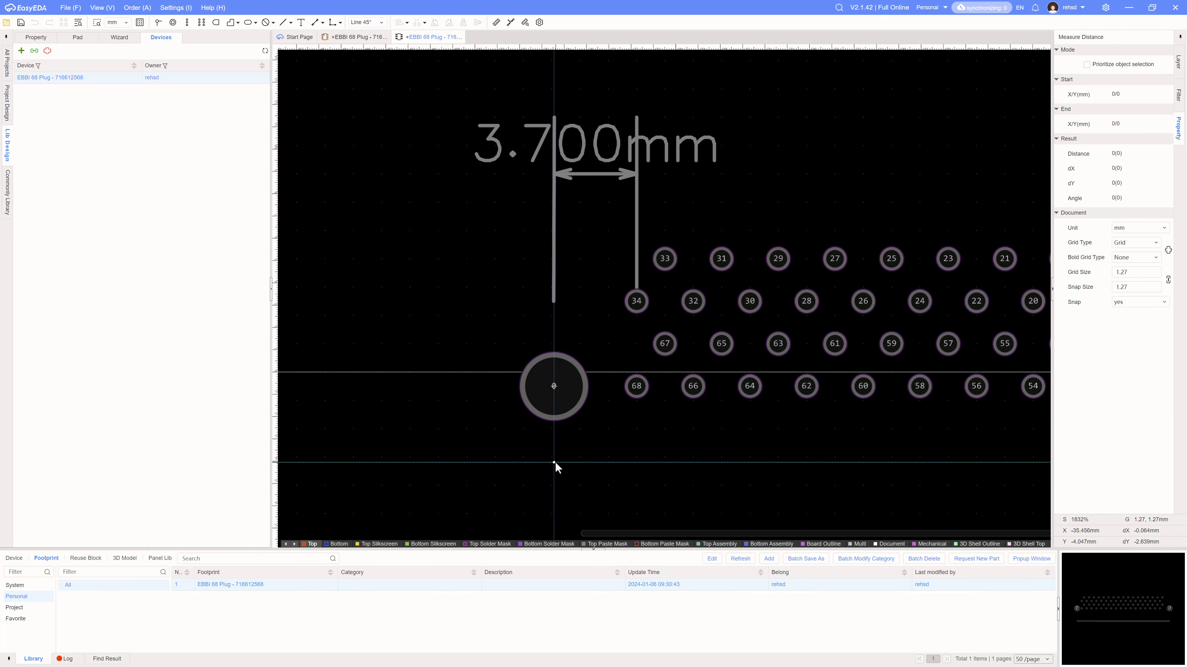
{"action": "key", "text": "Escape"}
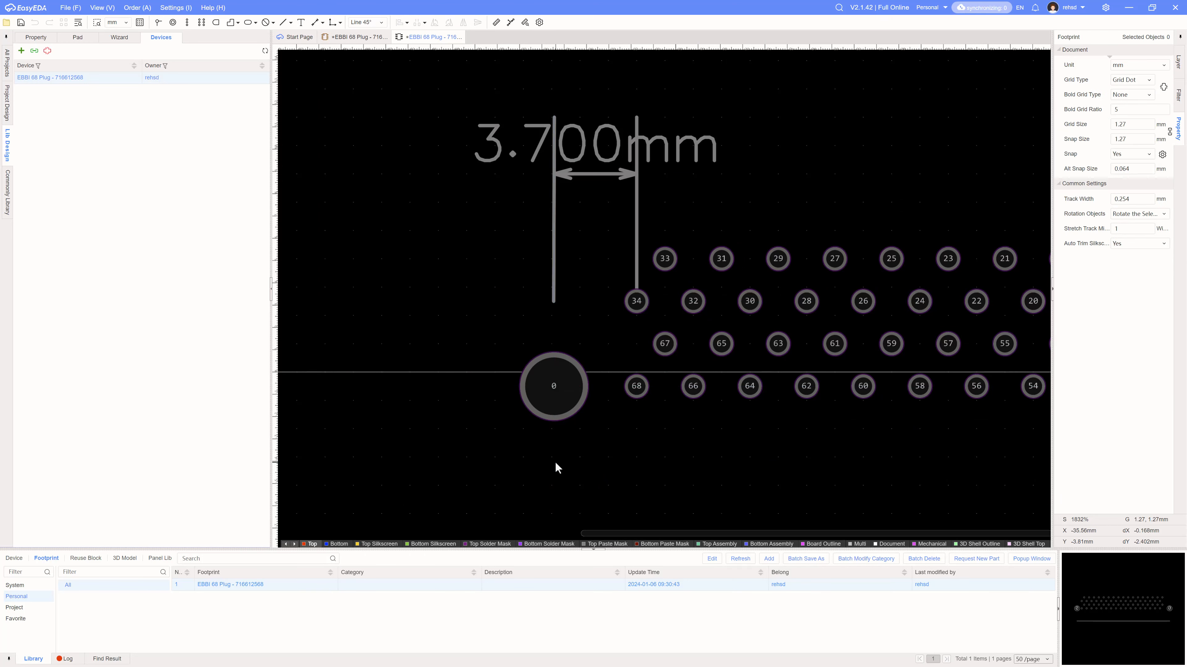
Step: Delete the helper dimension, and save and close the footprint
{"action": "left_click", "coordinate": [582, 157]}
{"action": "key", "text": "Delete"}
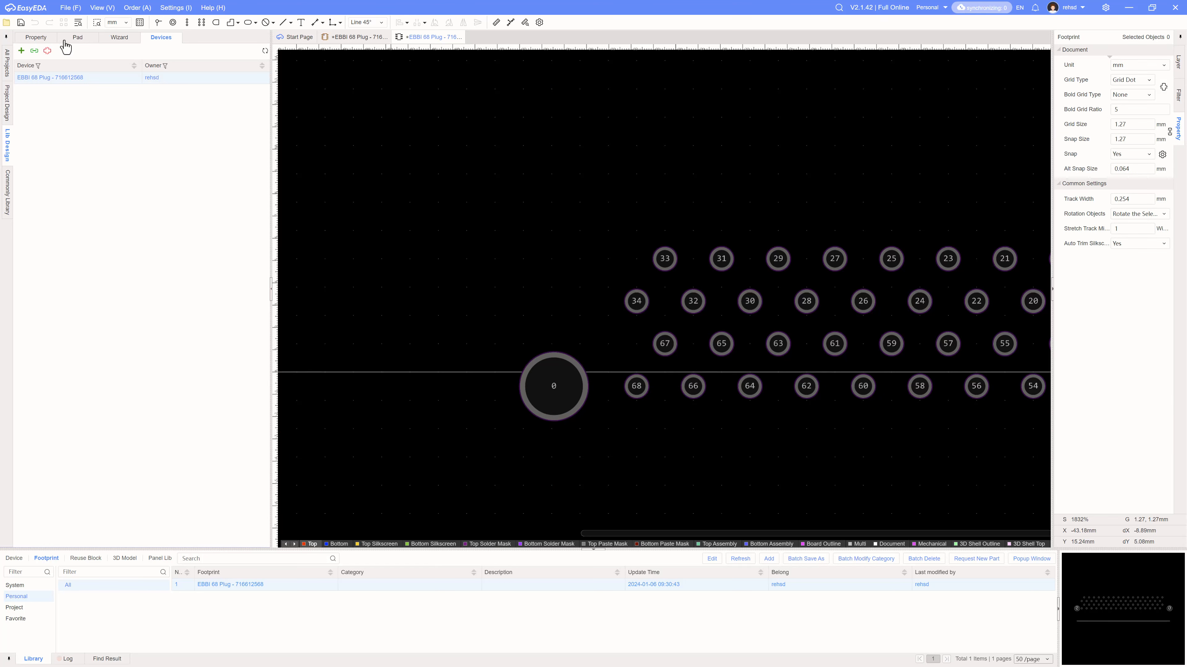
{"action": "left_click", "coordinate": [20, 22]}
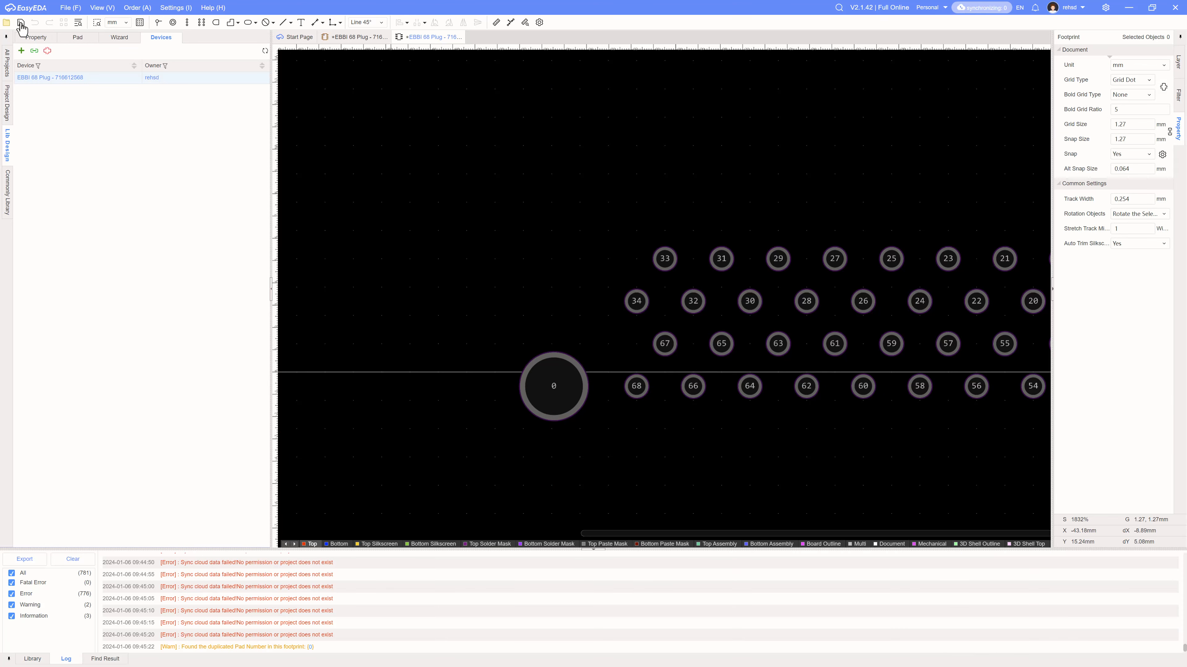
{"action": "left_click", "coordinate": [455, 37]}
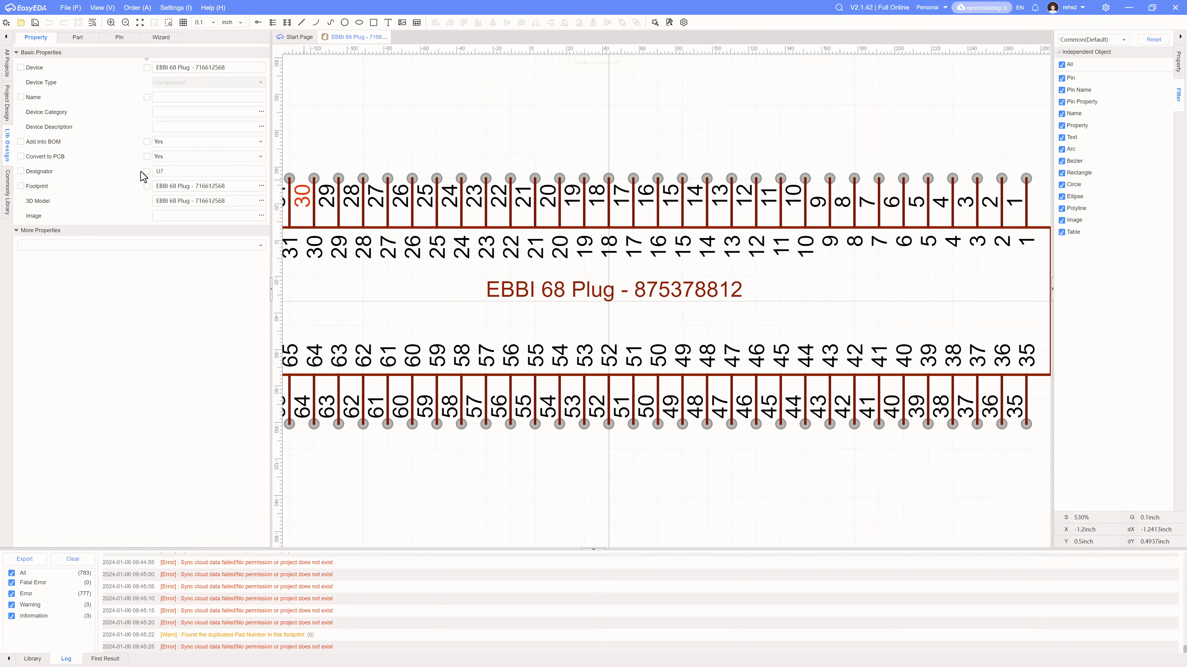
Step: Show the personal devices in the library and open the EBBI 68 Plug device's 3D model settings
{"action": "left_click", "coordinate": [32, 660]}
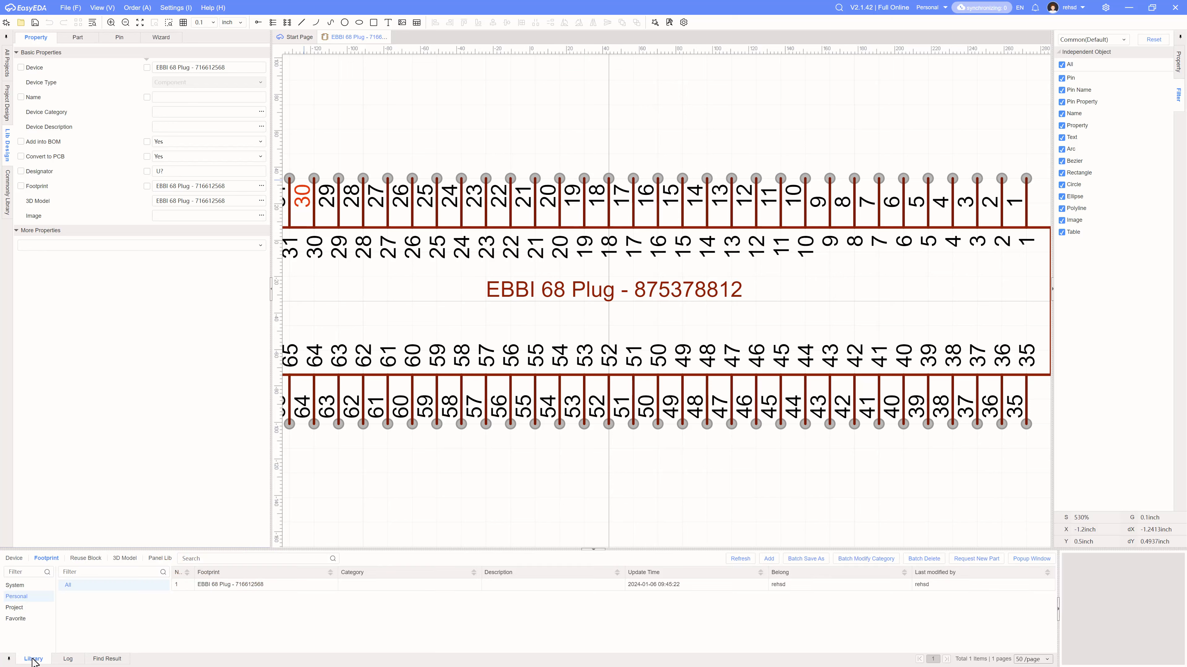
{"action": "left_click", "coordinate": [15, 564]}
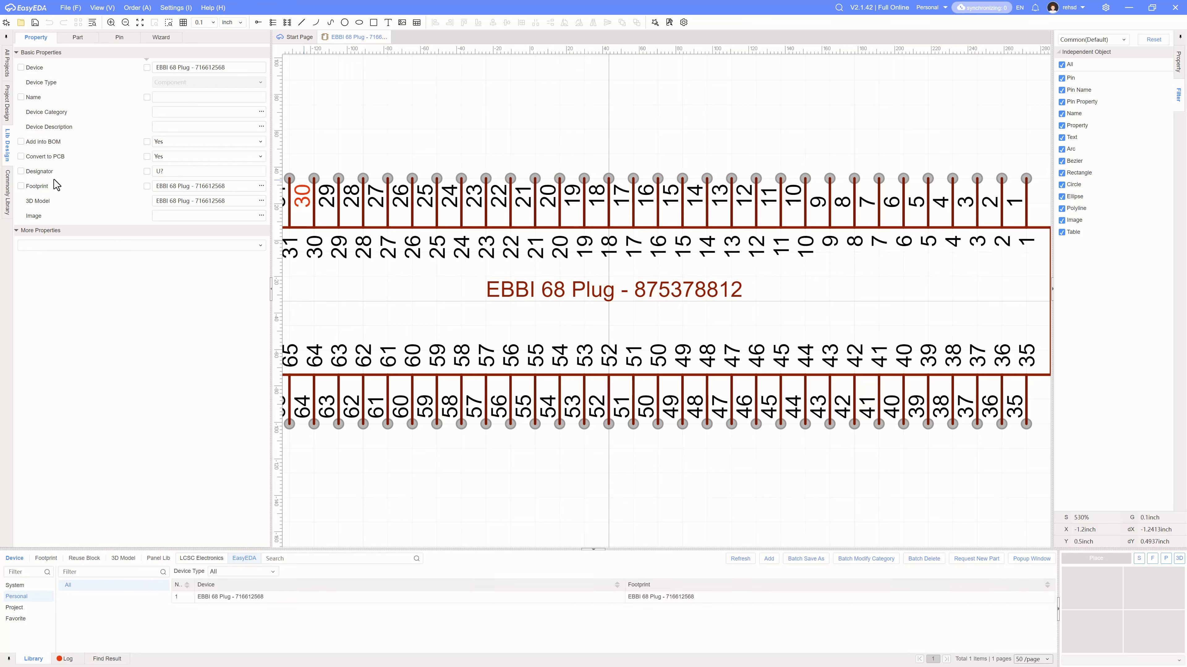
{"action": "left_click", "coordinate": [228, 205]}
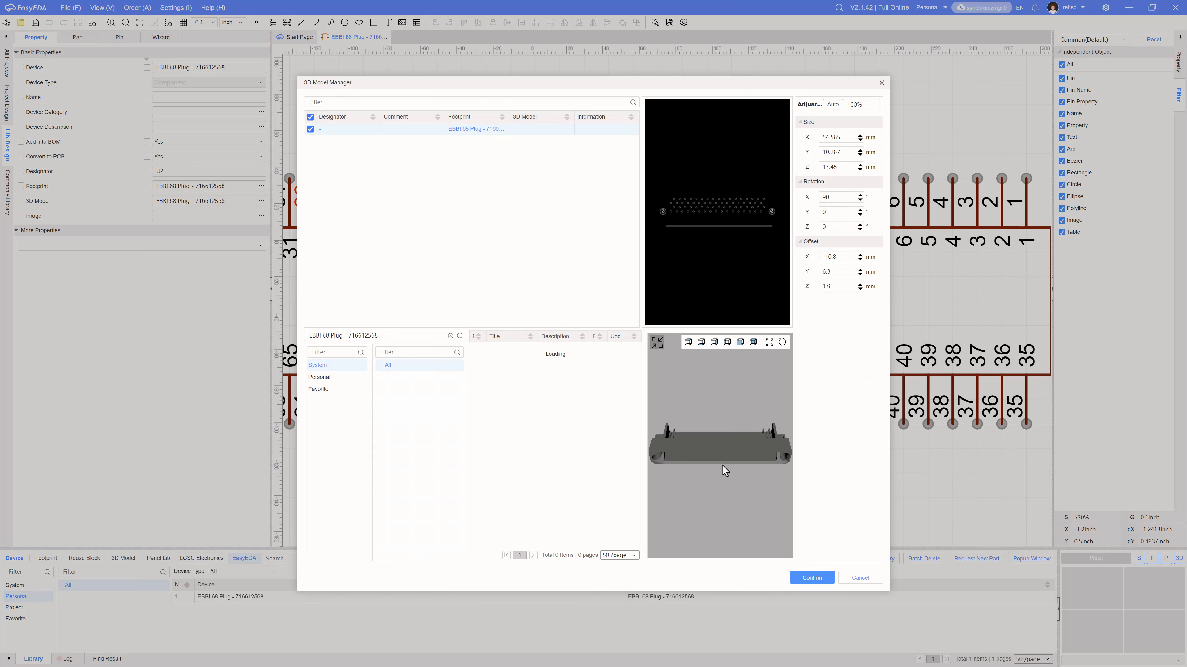
Step: Examine from several angles how the connector's pins and mounting pegs fit the pads and holes on the board's underside
{"action": "left_click_drag", "start_coordinate": [715, 446], "coordinate": [747, 444]}
{"action": "scroll", "coordinate": [766, 447], "scroll_direction": "up", "scroll_amount": 5}
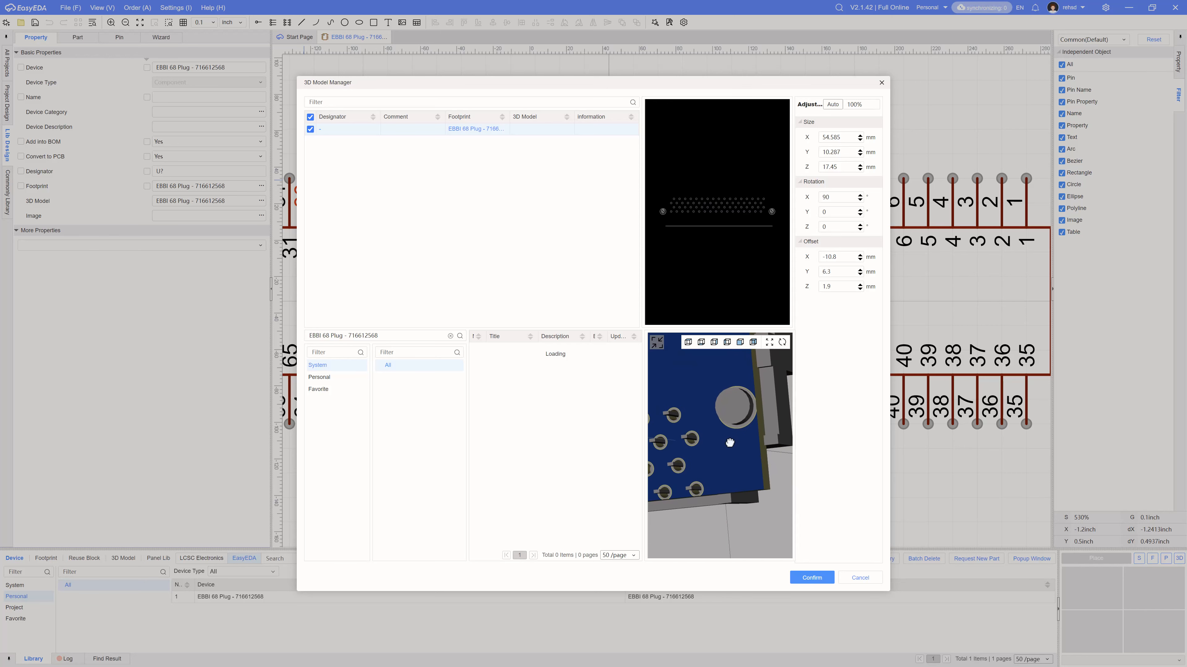
{"action": "right_click_drag", "start_coordinate": [729, 443], "coordinate": [748, 470]}
{"action": "scroll", "coordinate": [747, 456], "scroll_direction": "down", "scroll_amount": 3}
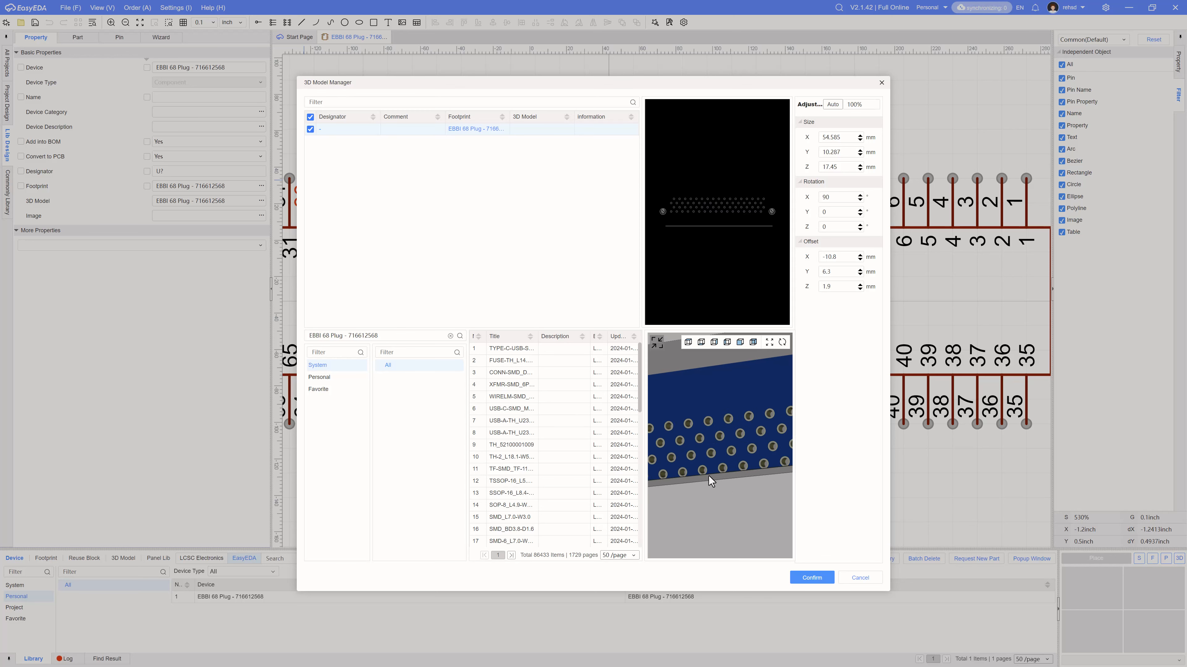
{"action": "left_click_drag", "start_coordinate": [729, 473], "coordinate": [739, 418]}
{"action": "scroll", "coordinate": [740, 418], "scroll_direction": "down", "scroll_amount": 5}
{"action": "scroll", "coordinate": [739, 418], "scroll_direction": "up", "scroll_amount": 6}
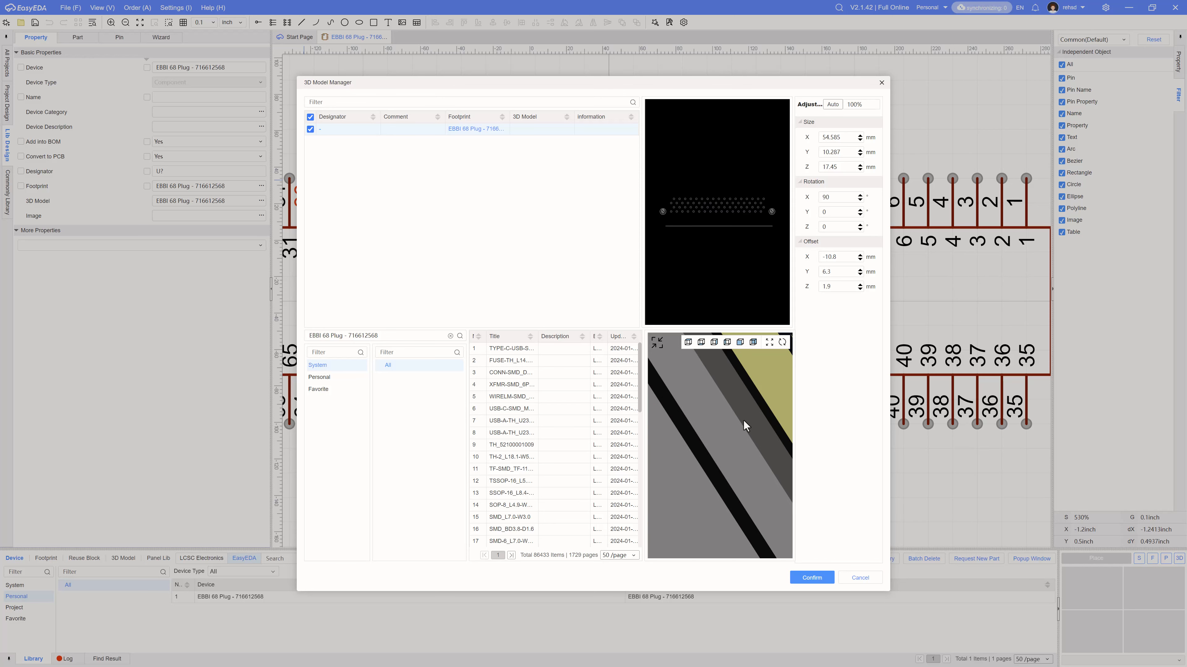
{"action": "scroll", "coordinate": [742, 419], "scroll_direction": "down", "scroll_amount": 1}
{"action": "scroll", "coordinate": [737, 421], "scroll_direction": "down", "scroll_amount": 4}
{"action": "left_click_drag", "start_coordinate": [731, 422], "coordinate": [695, 463]}
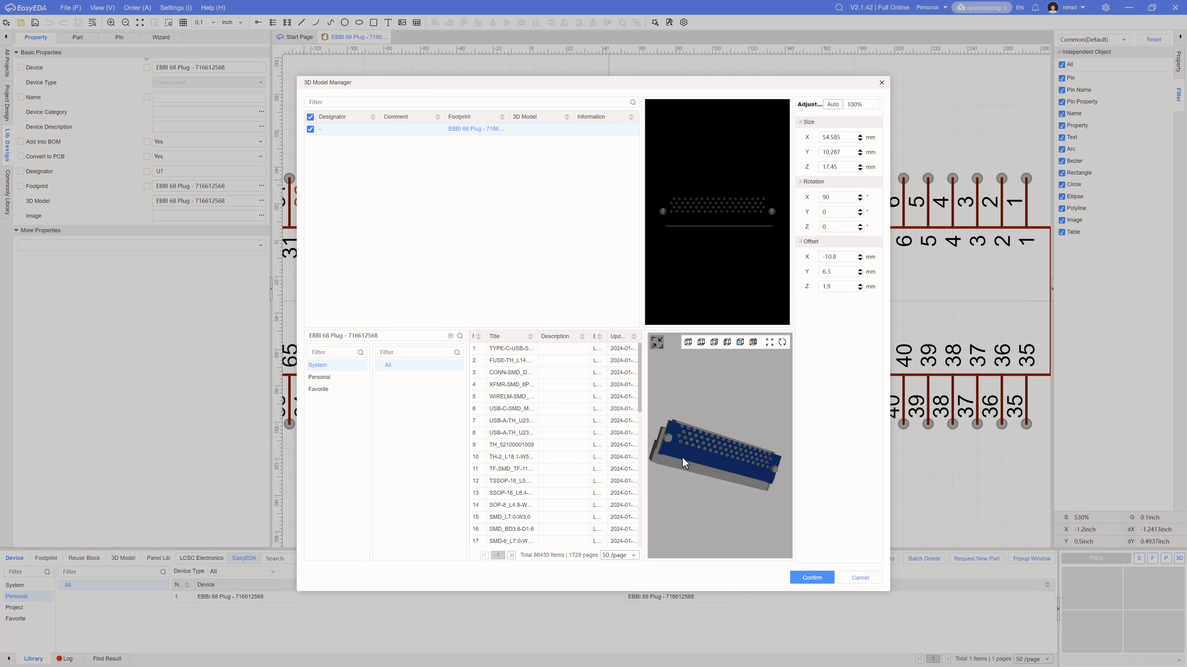
{"action": "left_click_drag", "start_coordinate": [748, 464], "coordinate": [671, 474]}
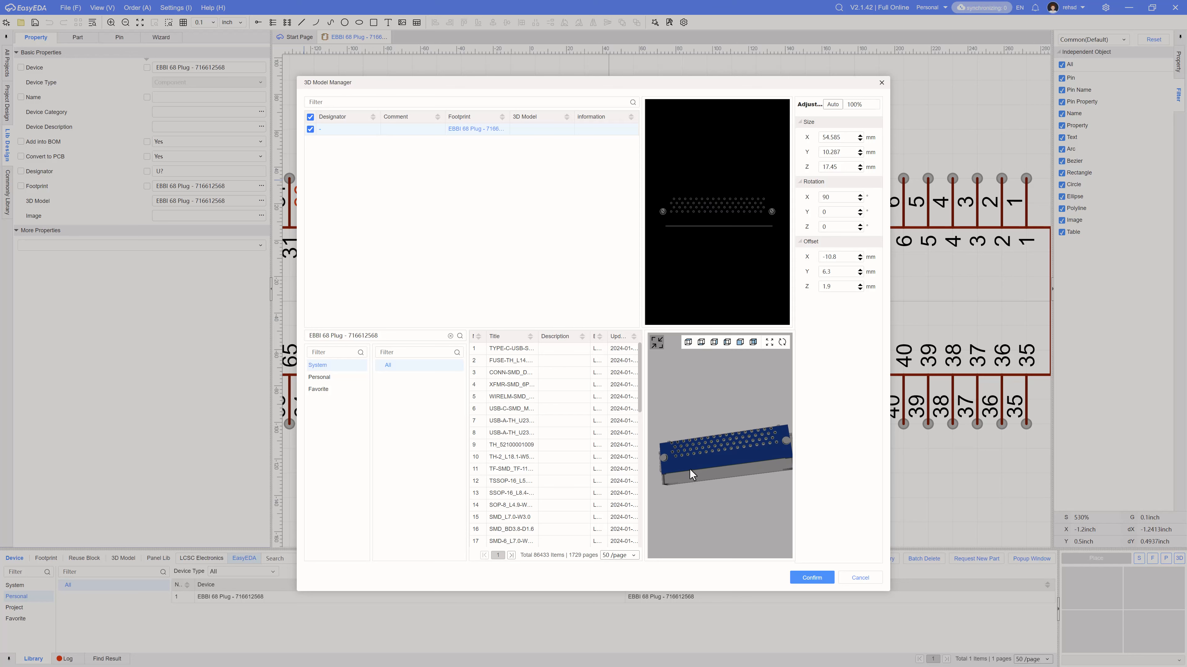
{"action": "left_click_drag", "start_coordinate": [767, 461], "coordinate": [738, 464]}
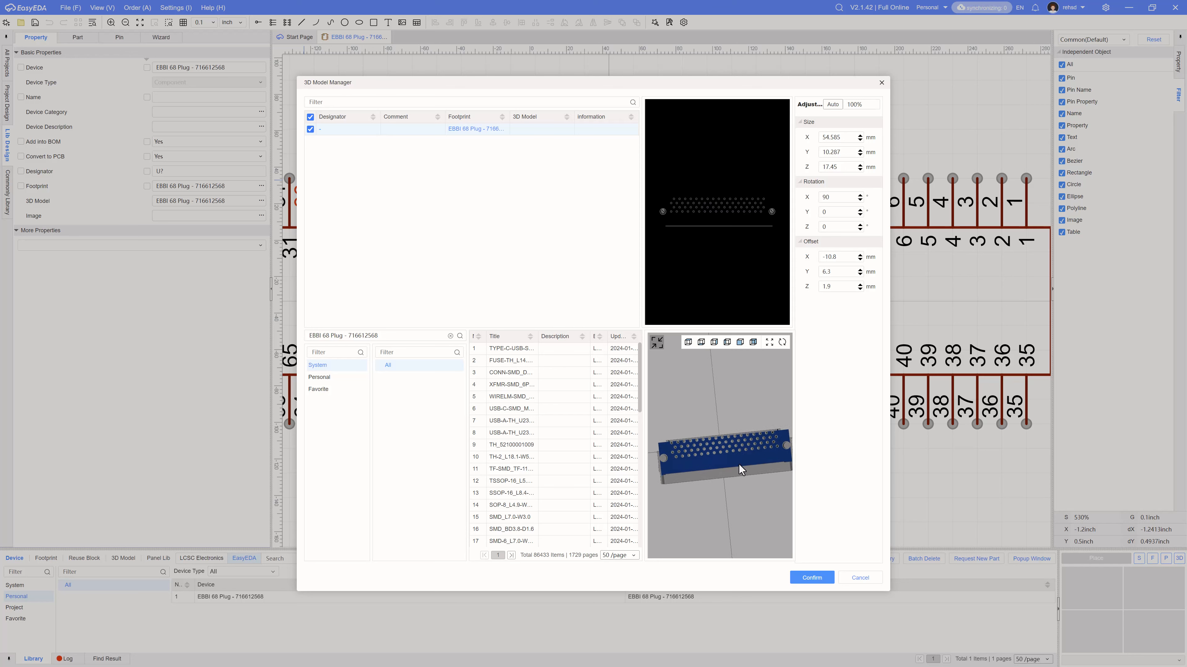
{"action": "scroll", "coordinate": [716, 441], "scroll_direction": "up", "scroll_amount": 3}
{"action": "scroll", "coordinate": [715, 440], "scroll_direction": "up", "scroll_amount": 3}
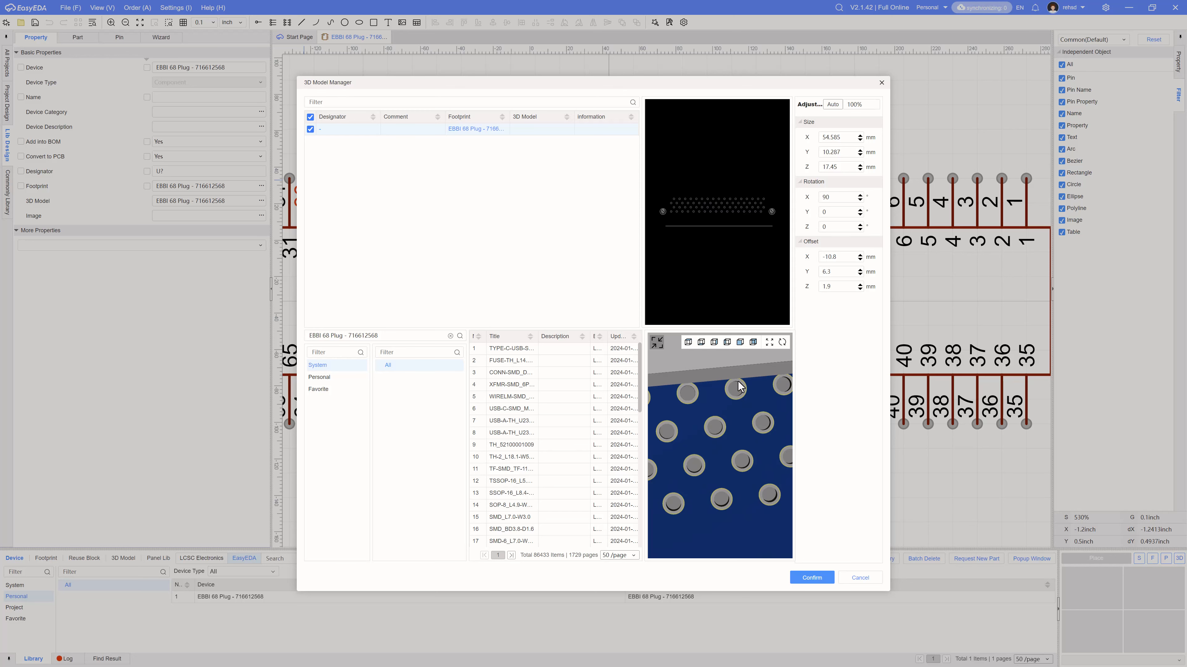
{"action": "scroll", "coordinate": [711, 392], "scroll_direction": "down", "scroll_amount": 5}
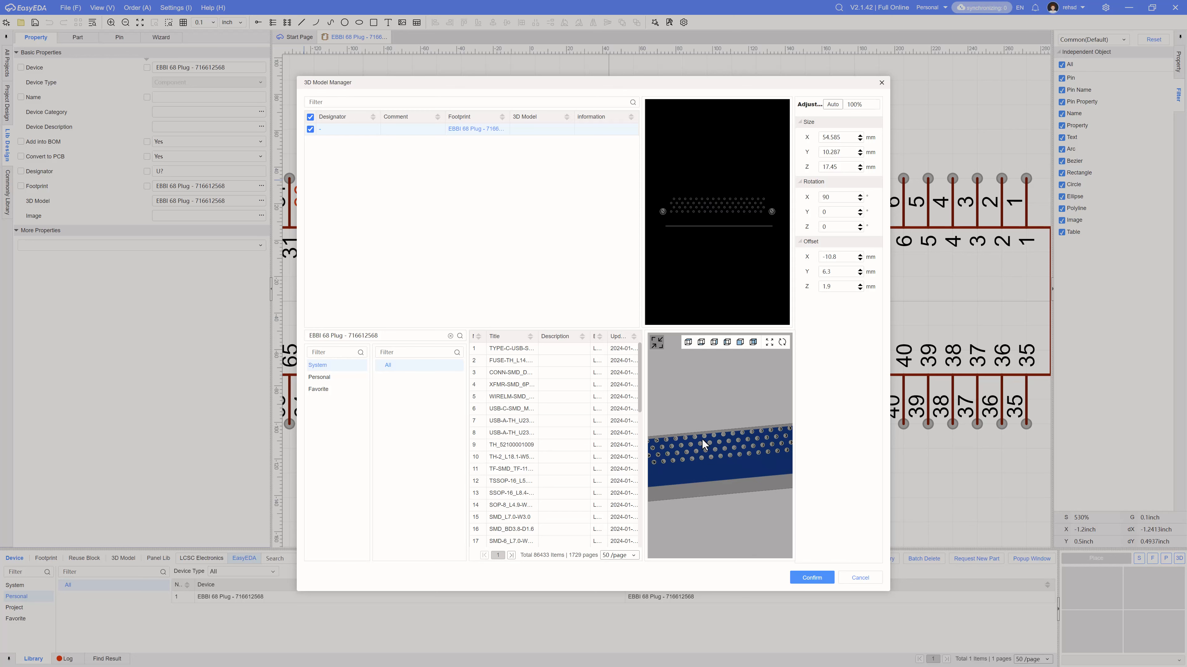
{"action": "scroll", "coordinate": [705, 441], "scroll_direction": "down", "scroll_amount": 2}
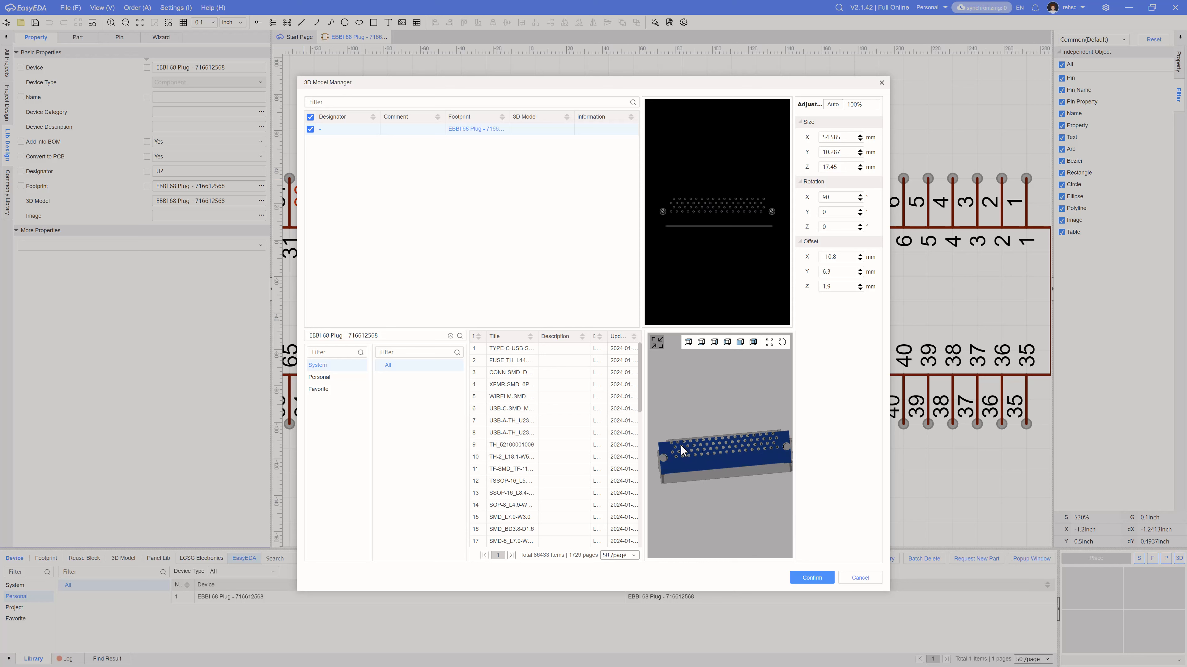
{"action": "left_click_drag", "start_coordinate": [716, 457], "coordinate": [709, 408]}
{"action": "scroll", "coordinate": [709, 408], "scroll_direction": "up", "scroll_amount": 5}
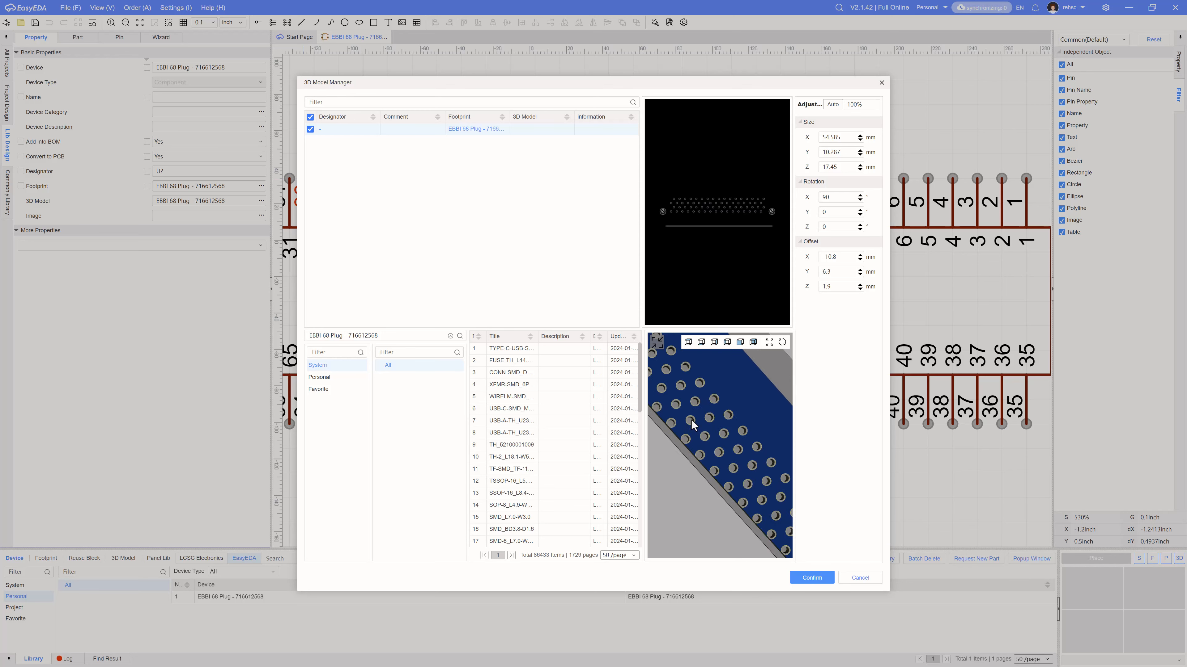
{"action": "scroll", "coordinate": [693, 418], "scroll_direction": "down", "scroll_amount": 5}
{"action": "right_click_drag", "start_coordinate": [686, 414], "coordinate": [750, 467]}
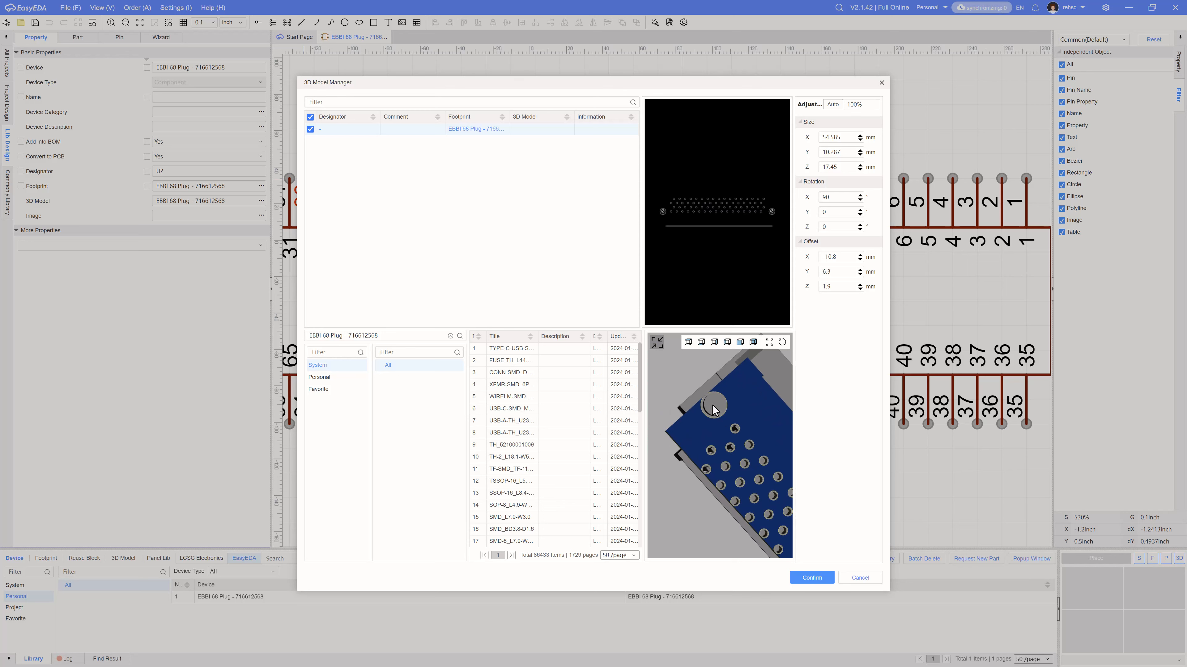
{"action": "scroll", "coordinate": [730, 449], "scroll_direction": "down", "scroll_amount": 5}
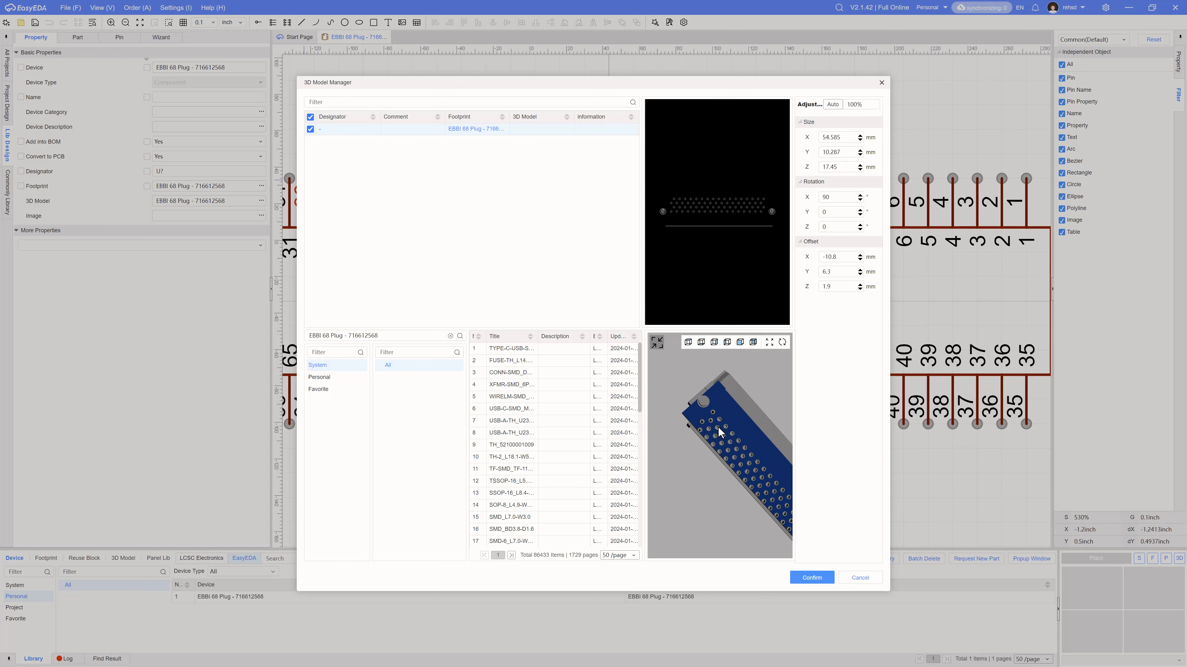
Step: Check the hole alignment on the underside once more, confirm the 3D model settings, and save the EBBI 68 Plug device
{"action": "right_click_drag", "start_coordinate": [734, 449], "coordinate": [701, 418]}
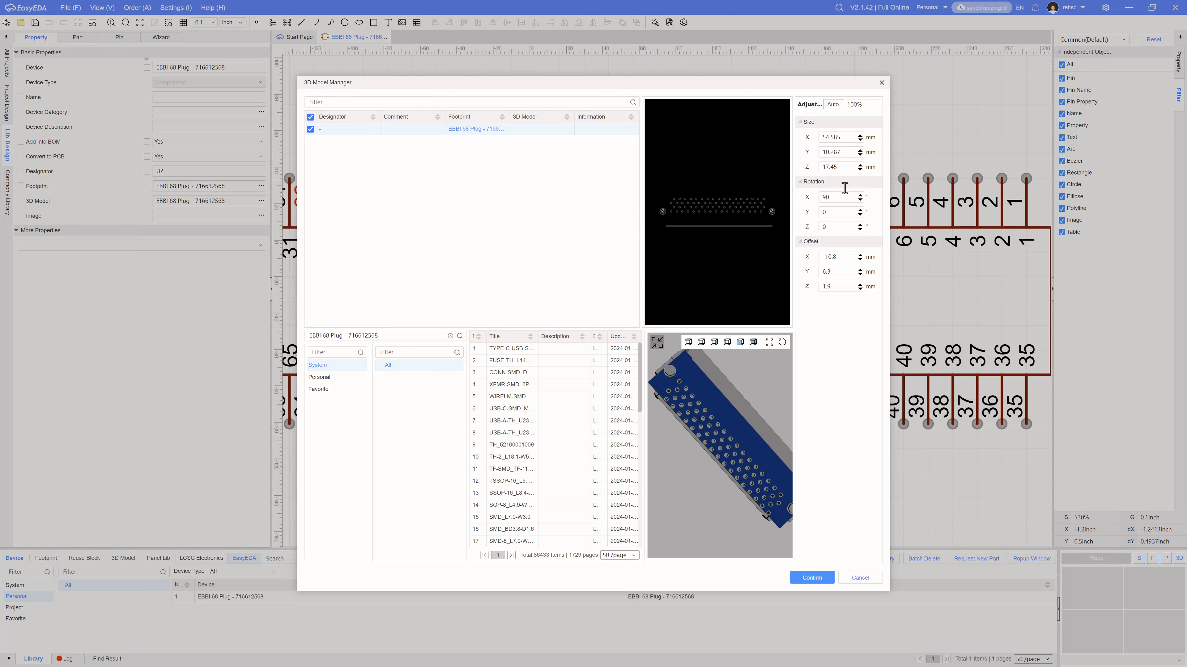
{"action": "left_click_drag", "start_coordinate": [715, 444], "coordinate": [738, 432]}
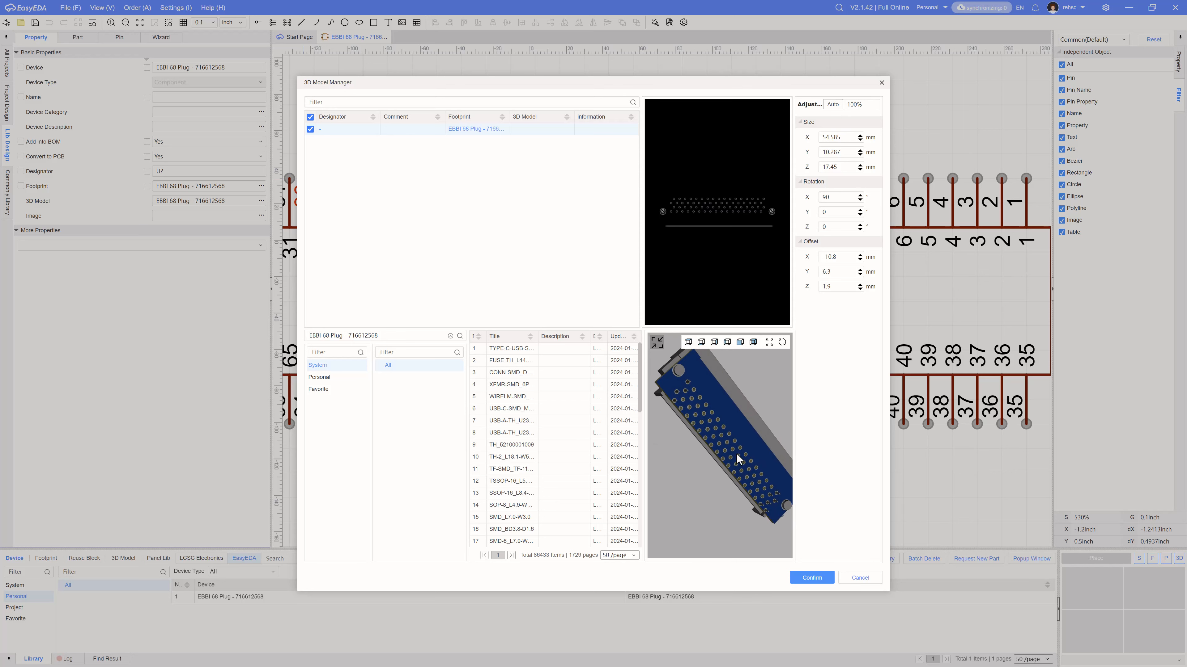
{"action": "left_click_drag", "start_coordinate": [739, 459], "coordinate": [731, 454]}
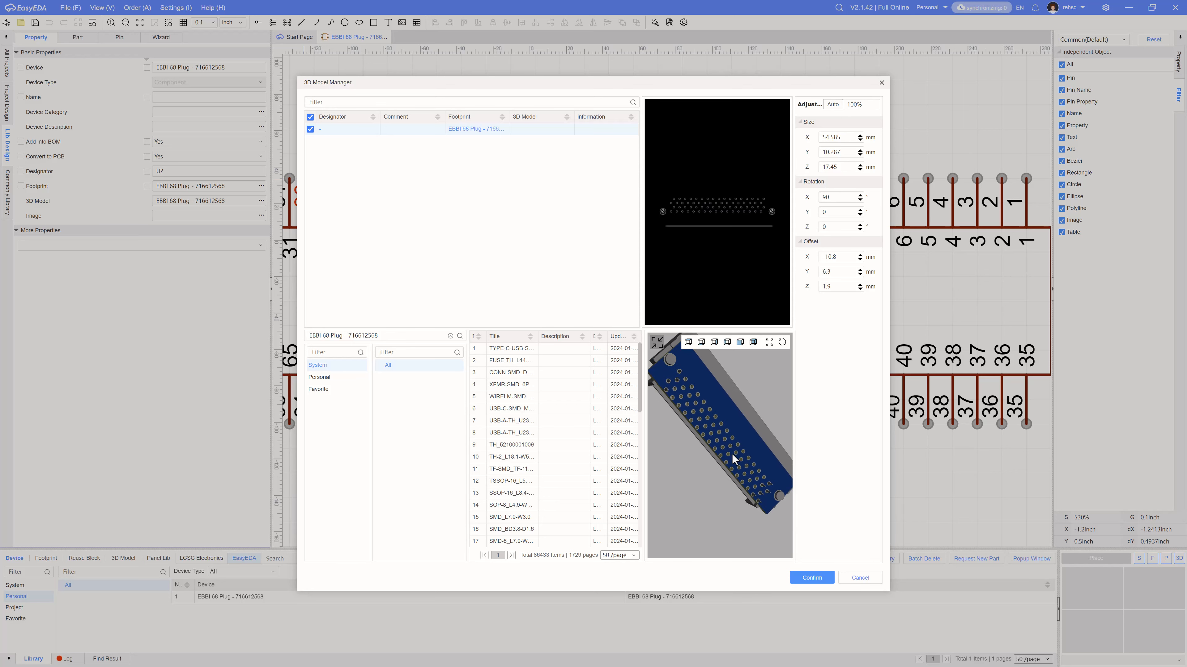
{"action": "left_click", "coordinate": [803, 578]}
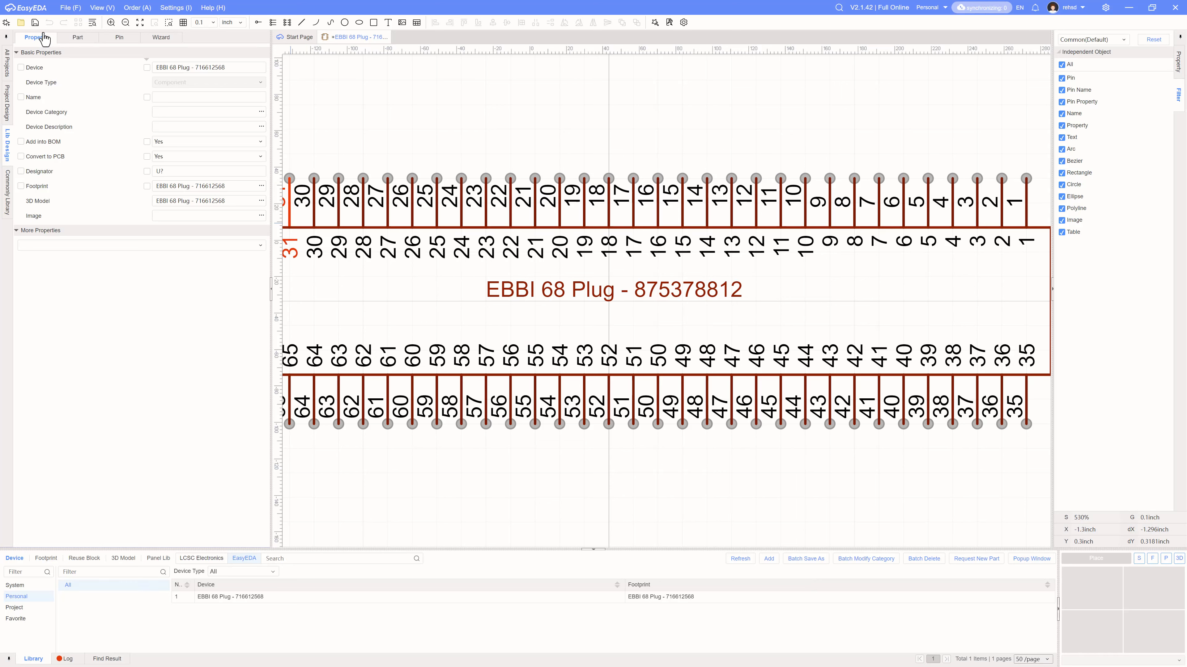
{"action": "left_click", "coordinate": [35, 23]}
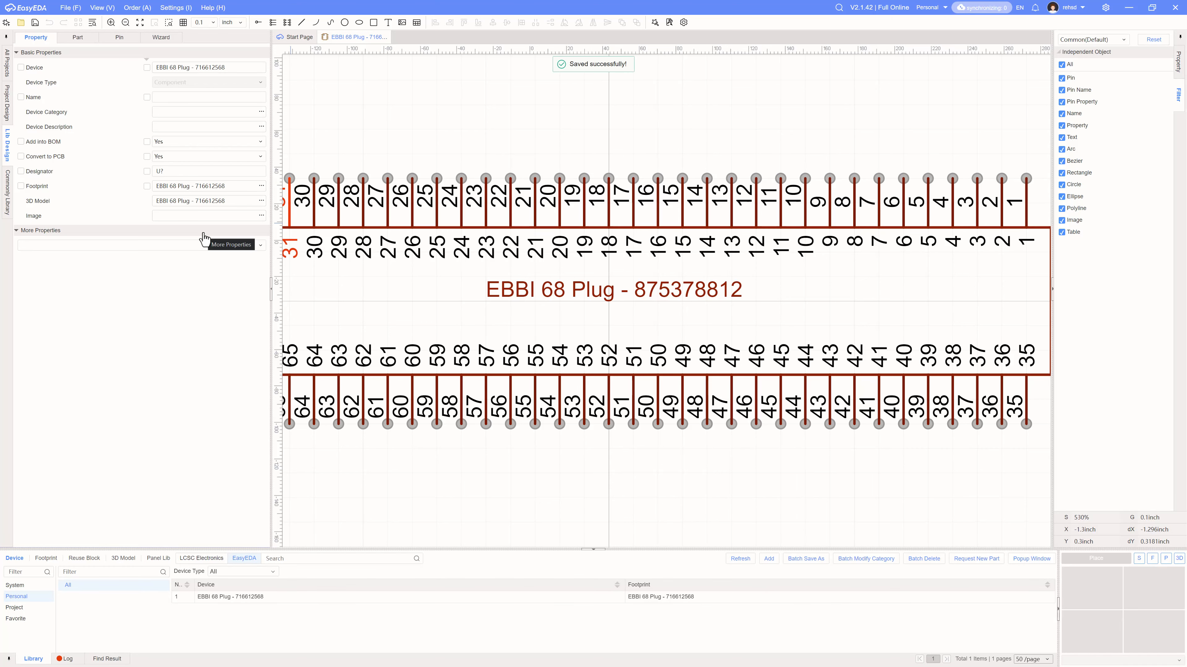
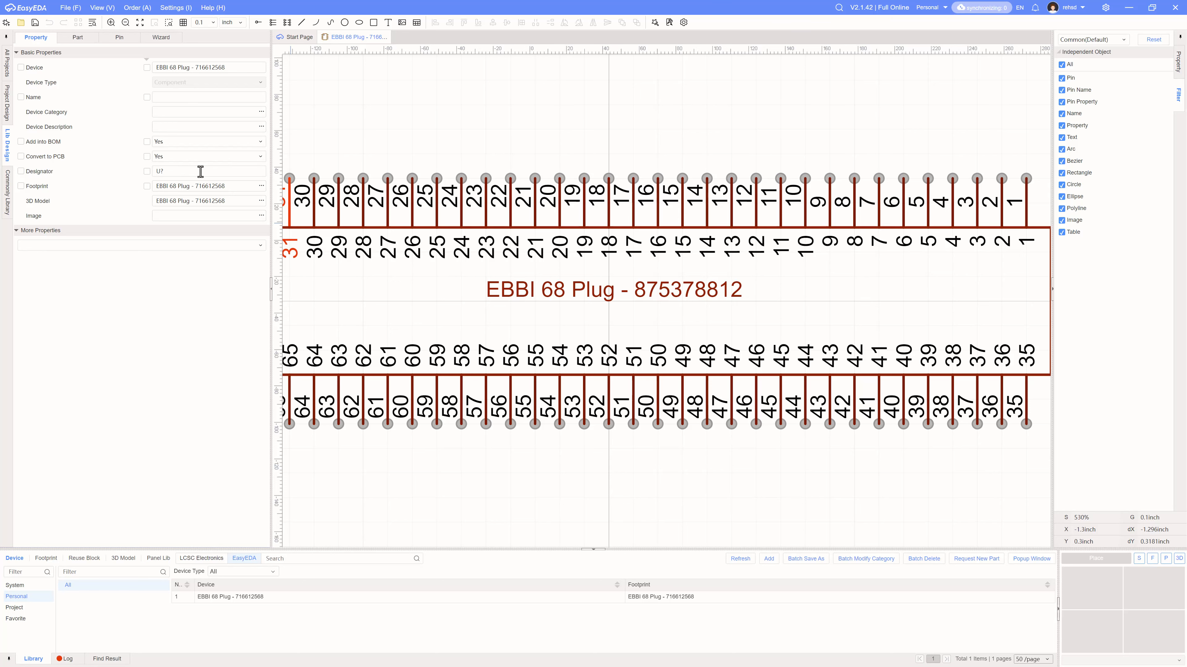
Step: Leave the device without an image, close its editor window, and return to the Test EBBI 68 Plug project
{"action": "left_click", "coordinate": [199, 220]}
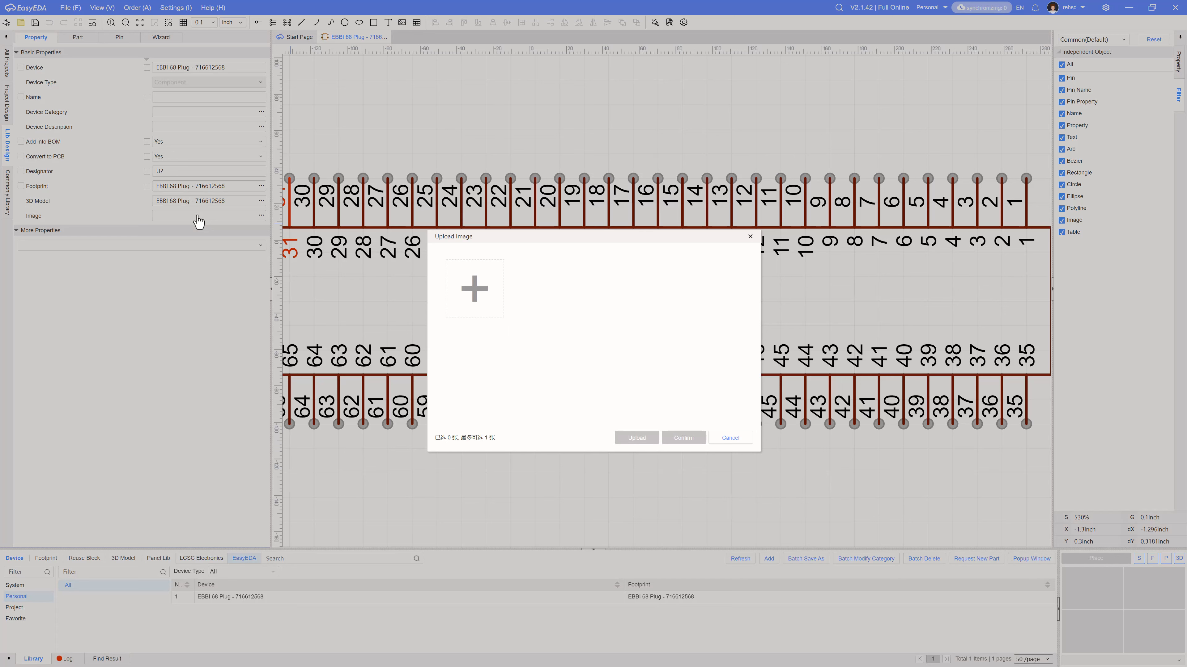
{"action": "left_click", "coordinate": [730, 437]}
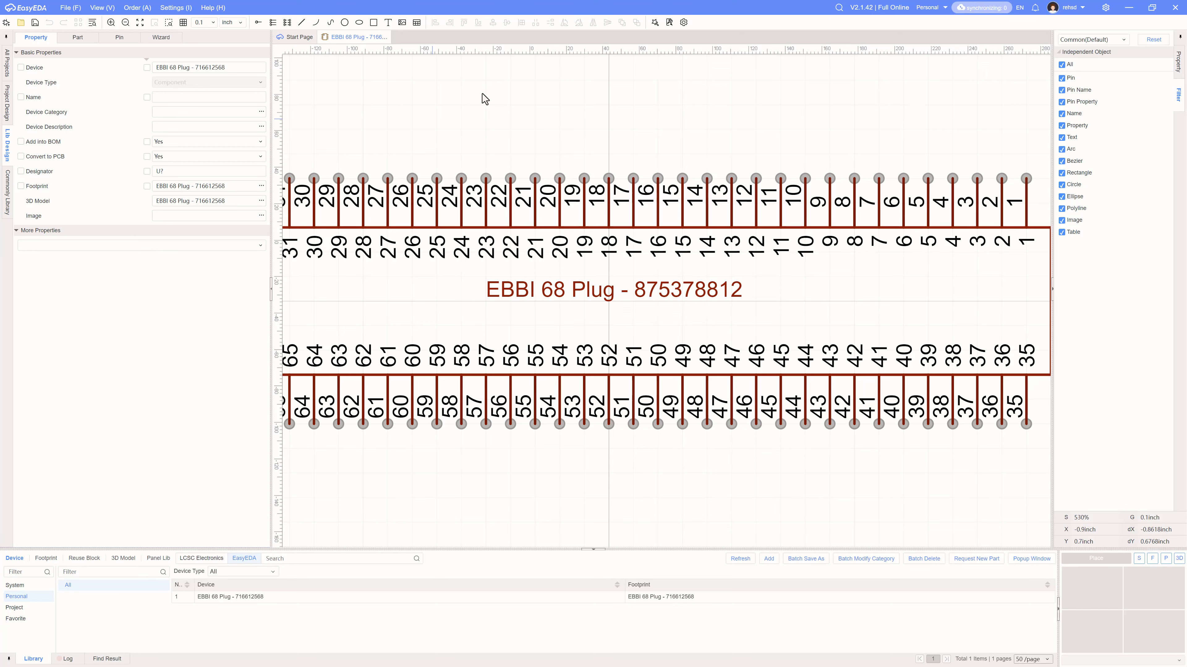
{"action": "left_click_drag", "start_coordinate": [532, 12], "coordinate": [483, 67]}
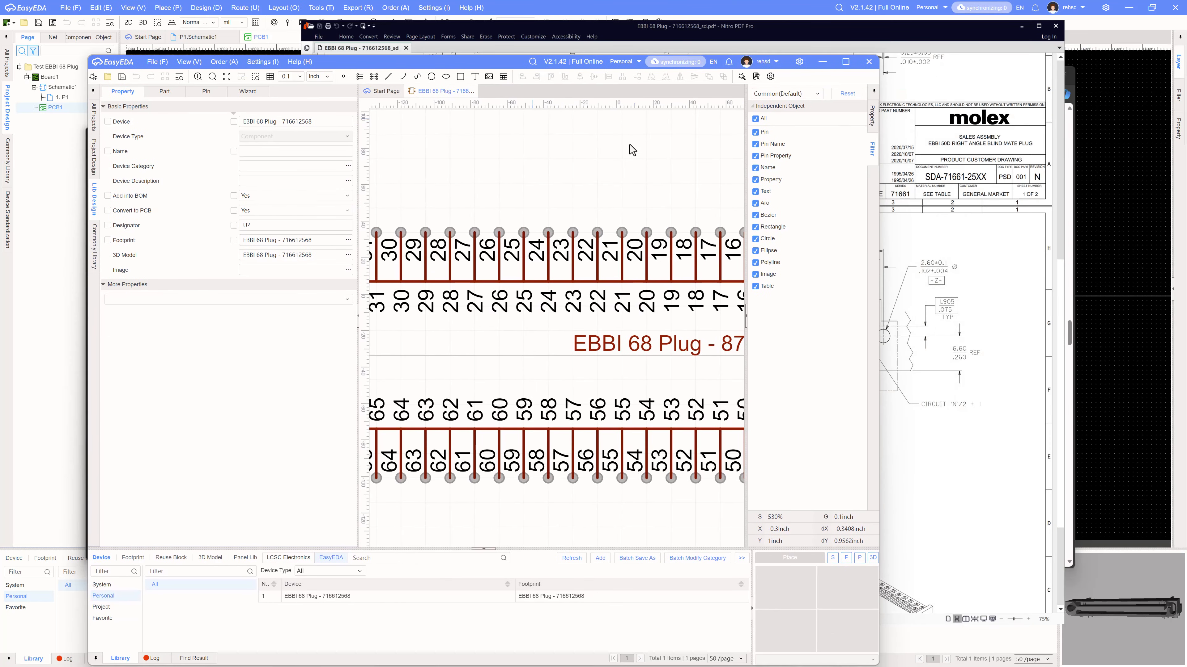
{"action": "left_click", "coordinate": [868, 64]}
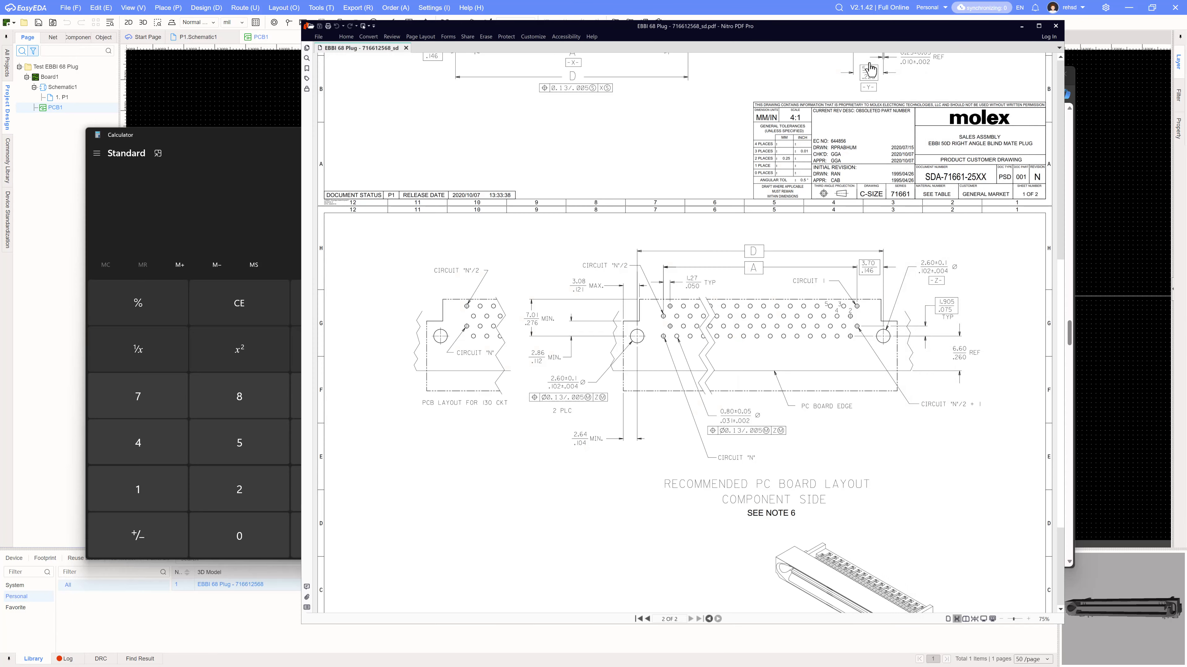
{"action": "left_click", "coordinate": [235, 125]}
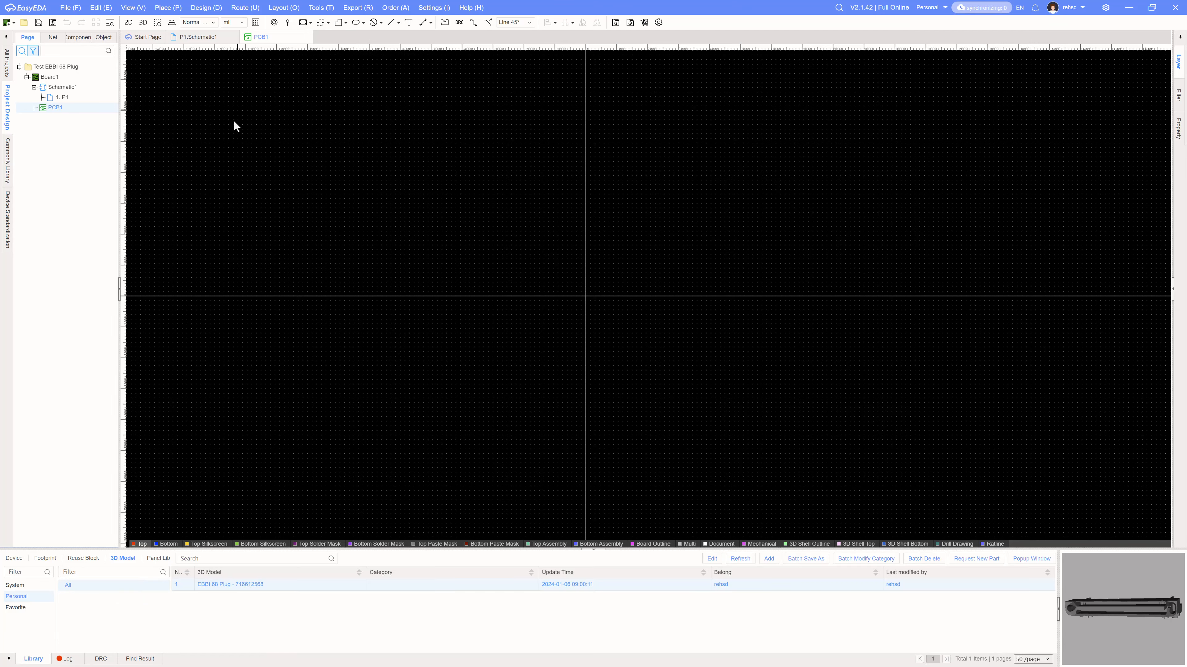
Step: Place one EBBI 68 Plug device from the personal library in the middle of schematic page P1, and save the schematic
{"action": "double_click", "coordinate": [64, 98]}
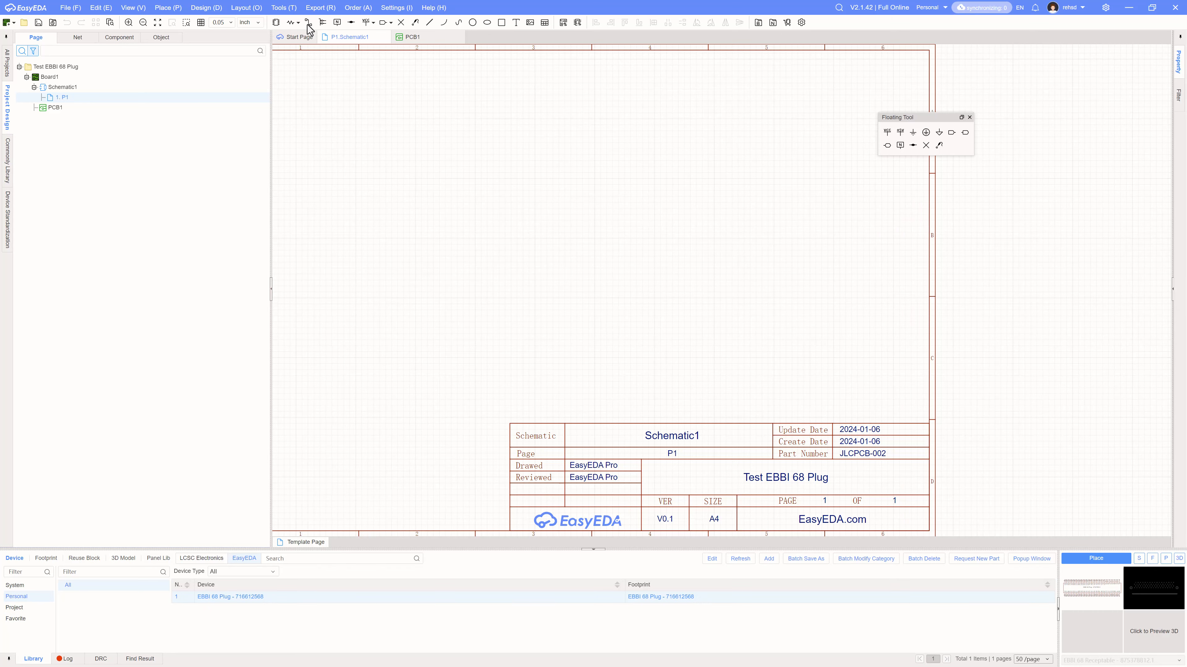
{"action": "left_click", "coordinate": [276, 24]}
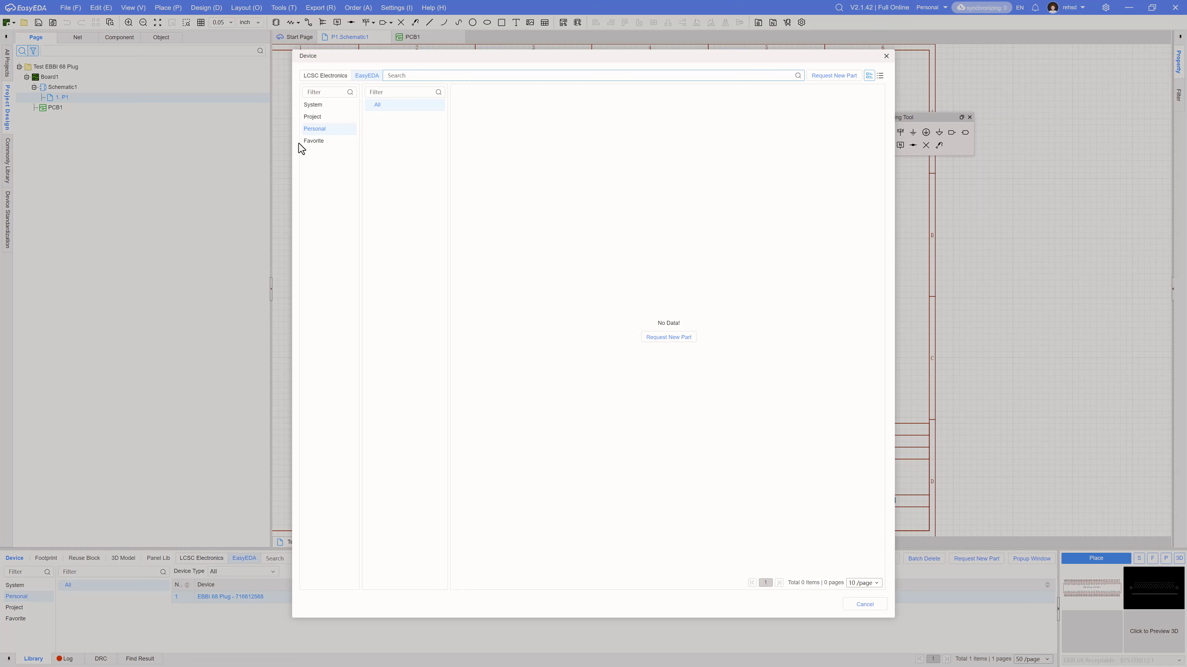
{"action": "left_click", "coordinate": [325, 135]}
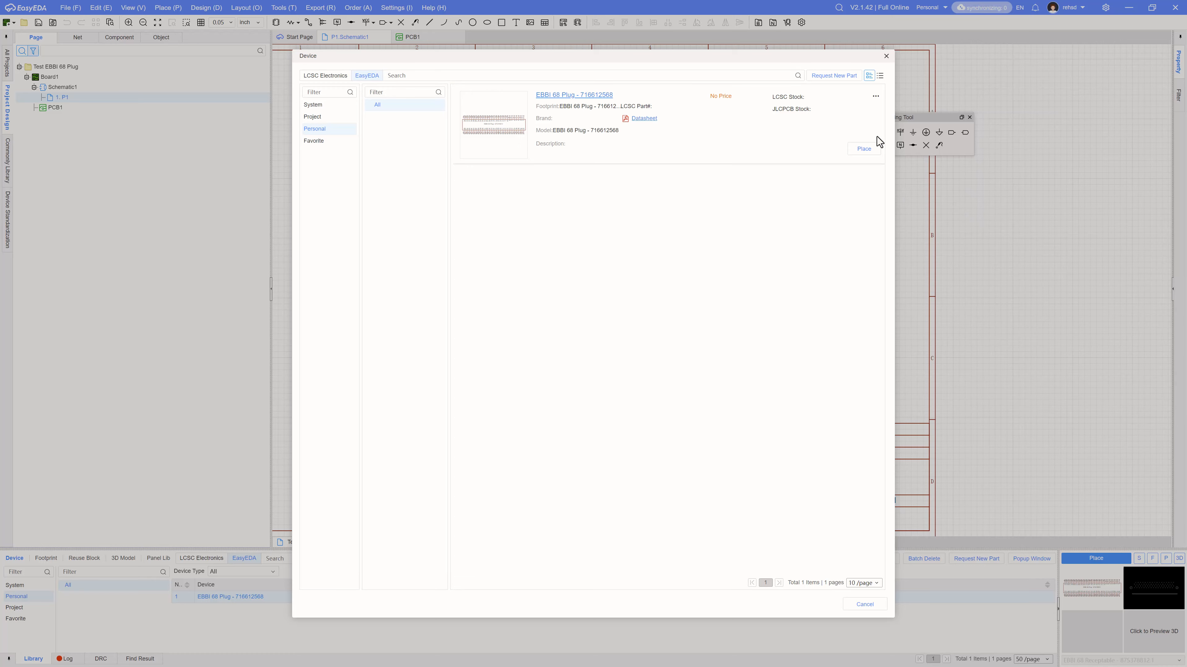
{"action": "left_click", "coordinate": [864, 148]}
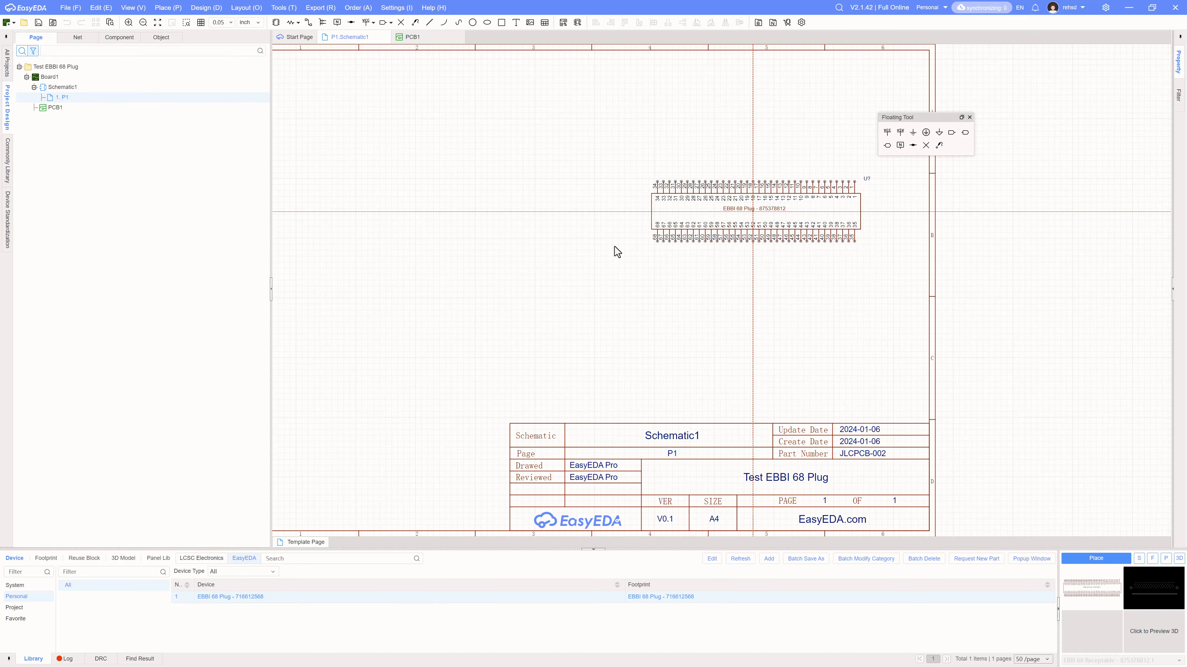
{"action": "left_click", "coordinate": [606, 215]}
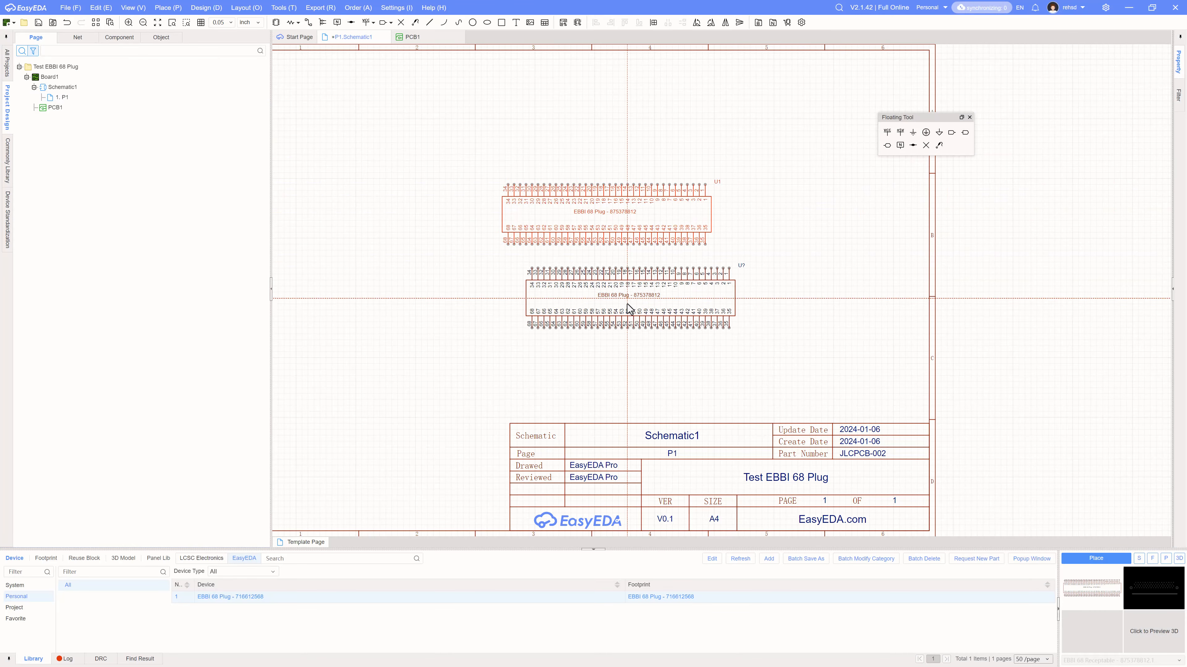
{"action": "key", "text": "Escape"}
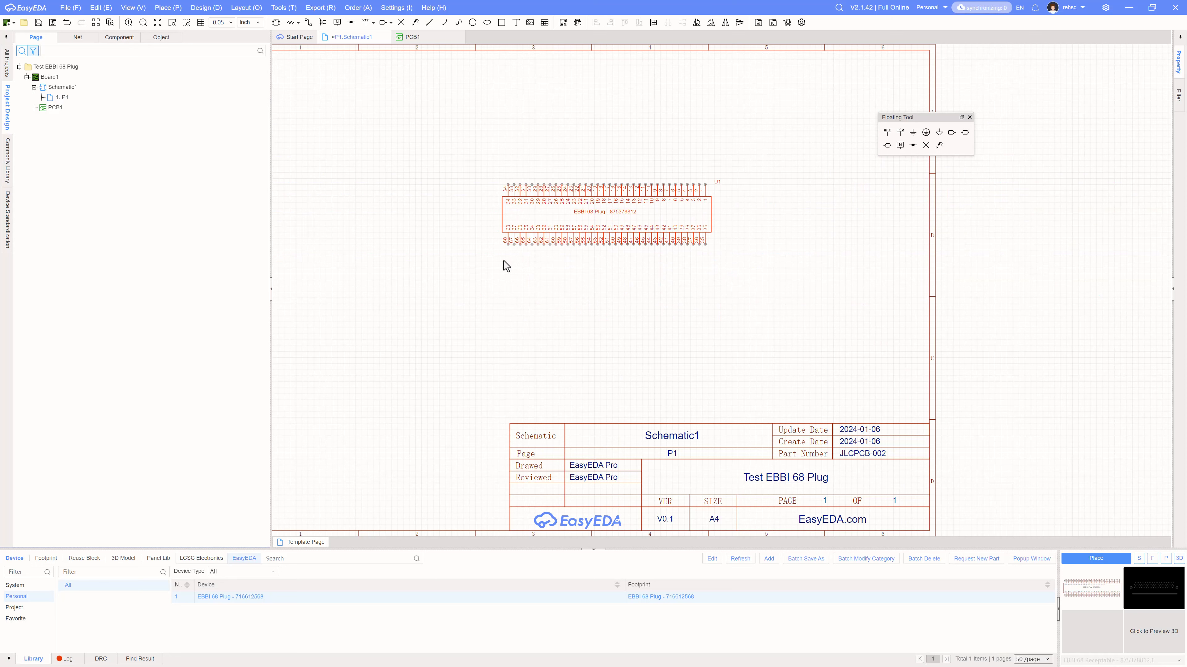
{"action": "left_click", "coordinate": [38, 22]}
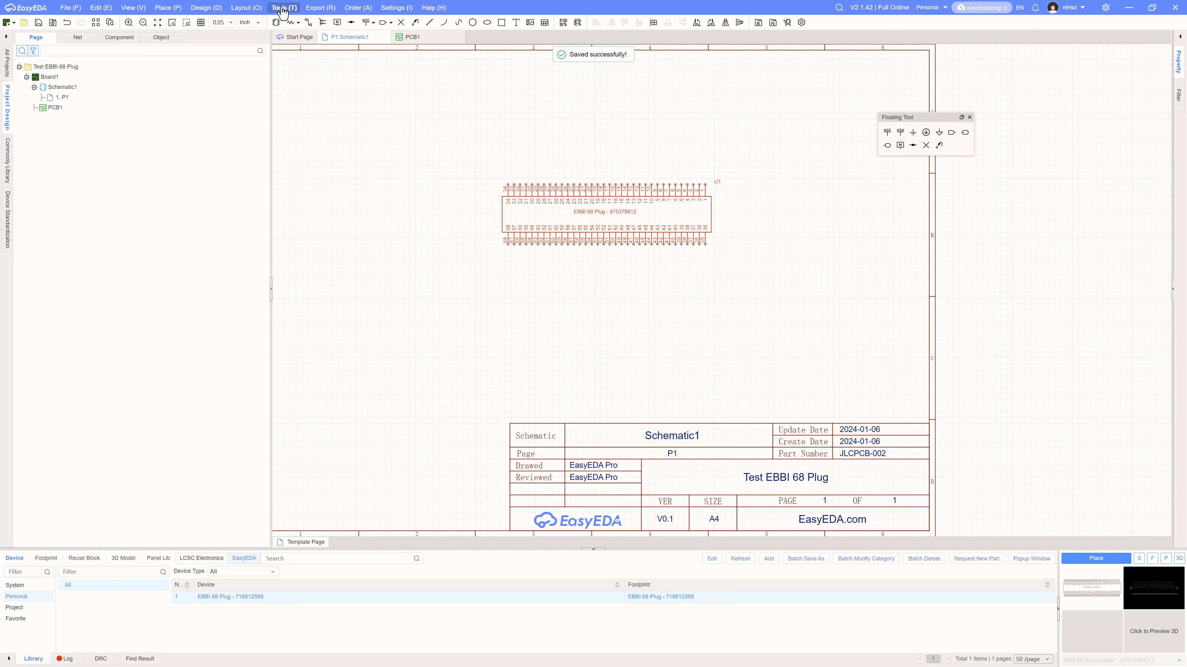
Step: Update the PCB from the schematic, applying the change that adds component U1
{"action": "left_click", "coordinate": [205, 11]}
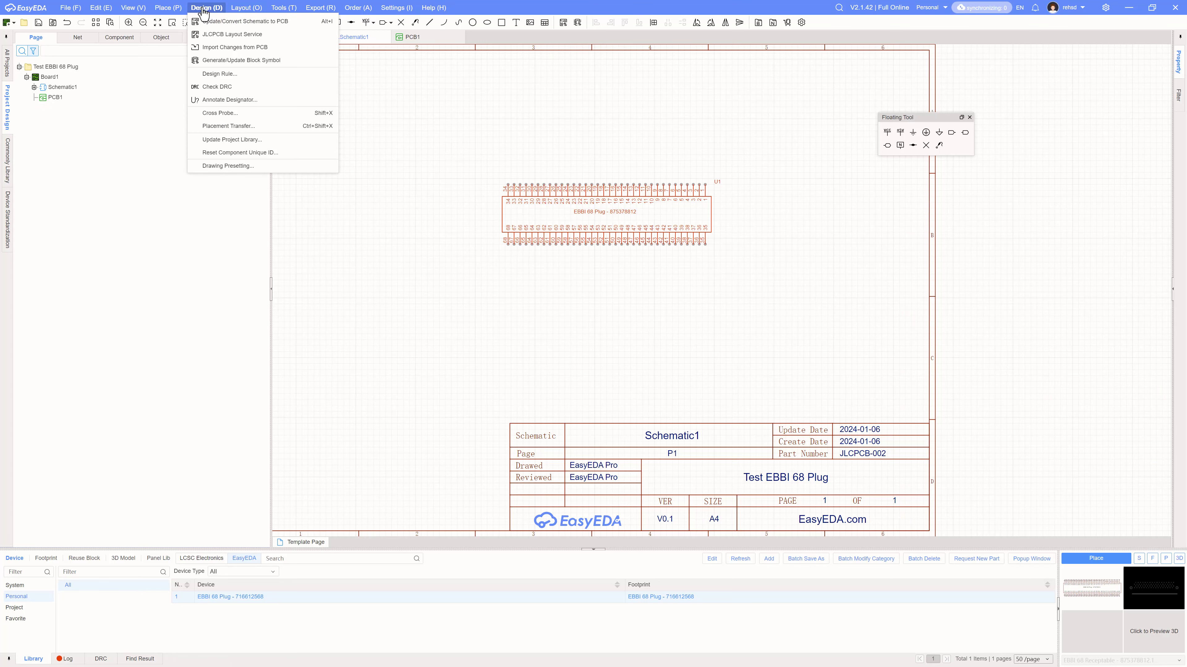
{"action": "left_click", "coordinate": [218, 21]}
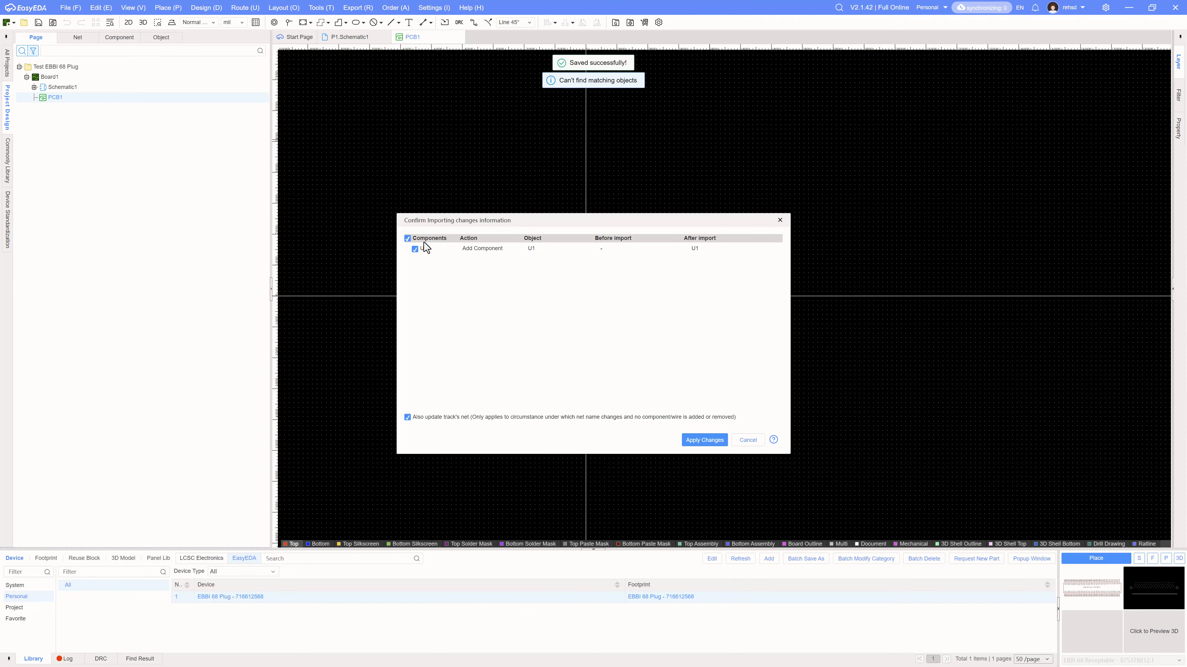
{"action": "left_click", "coordinate": [705, 441]}
Step: Move the imported connector U1 so its pads overlap the PCB origin, and save the PCB
{"action": "scroll", "coordinate": [625, 321], "scroll_direction": "up", "scroll_amount": 5}
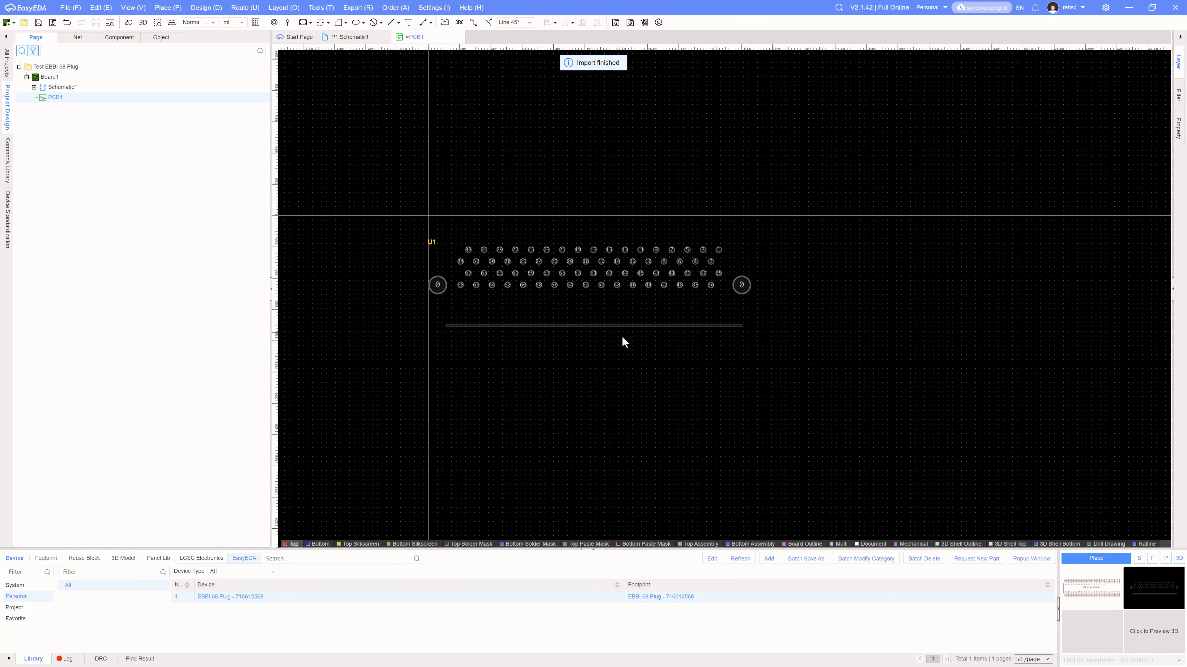
{"action": "left_click_drag", "start_coordinate": [618, 328], "coordinate": [542, 256]}
{"action": "scroll", "coordinate": [616, 325], "scroll_direction": "down", "scroll_amount": 2}
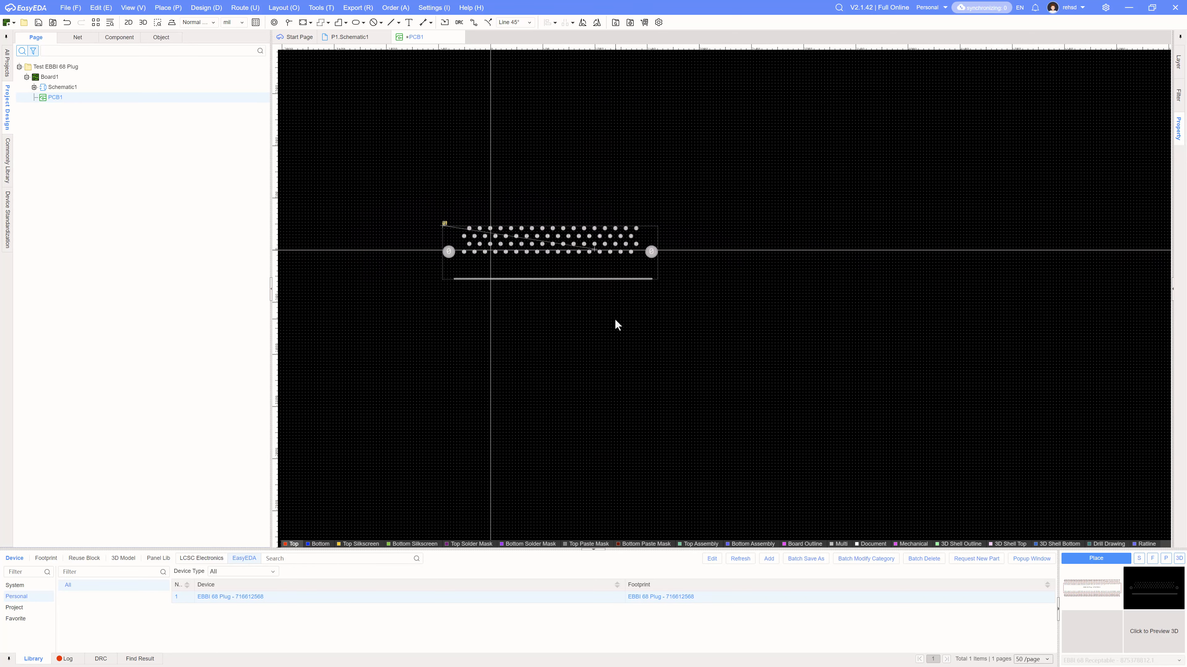
{"action": "scroll", "coordinate": [616, 325], "scroll_direction": "down", "scroll_amount": 2}
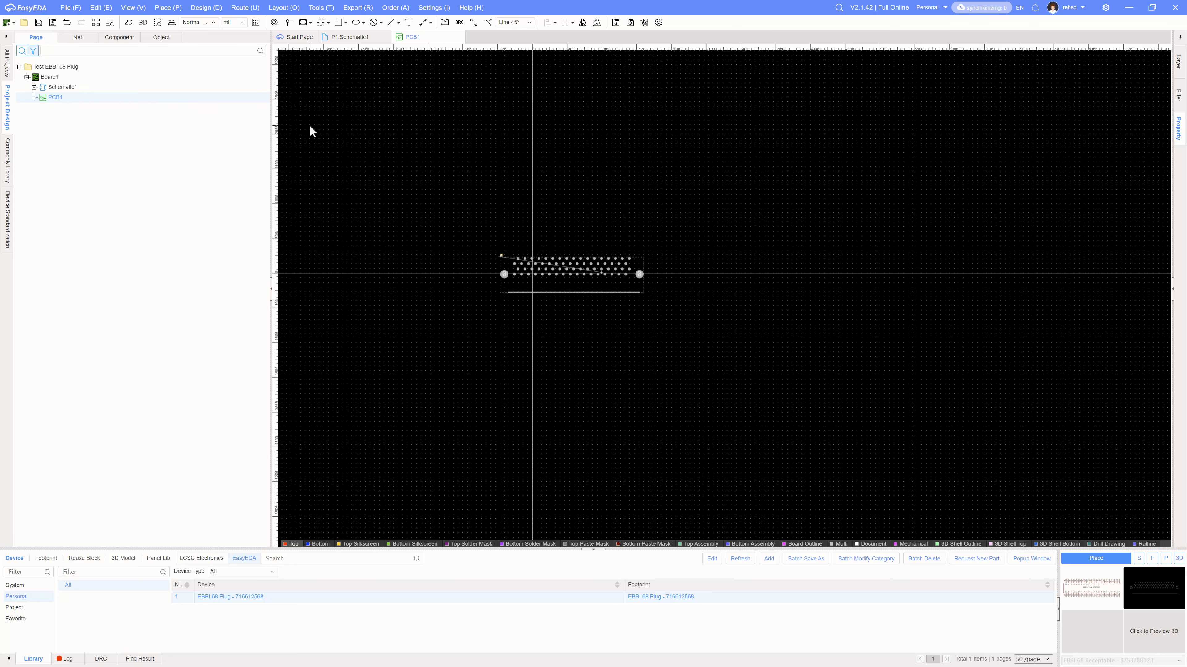
{"action": "key", "text": "ctrl+s"}
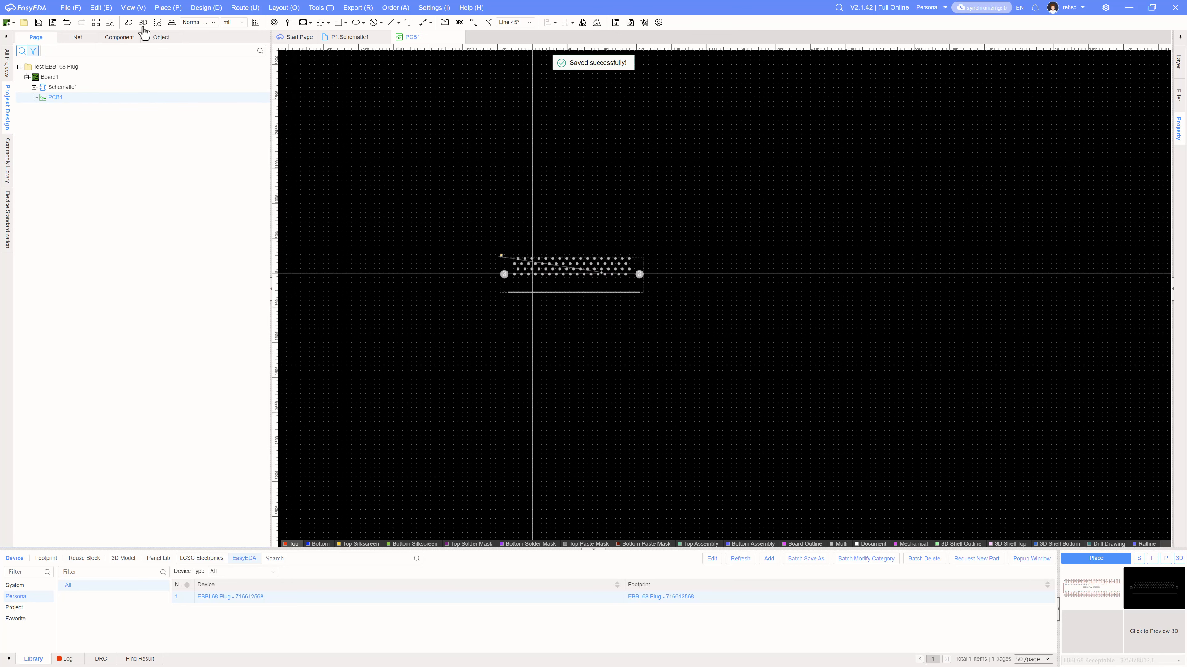
Step: Preview the board with its pads and mounting holes in 2D, and close the preview
{"action": "left_click", "coordinate": [129, 23]}
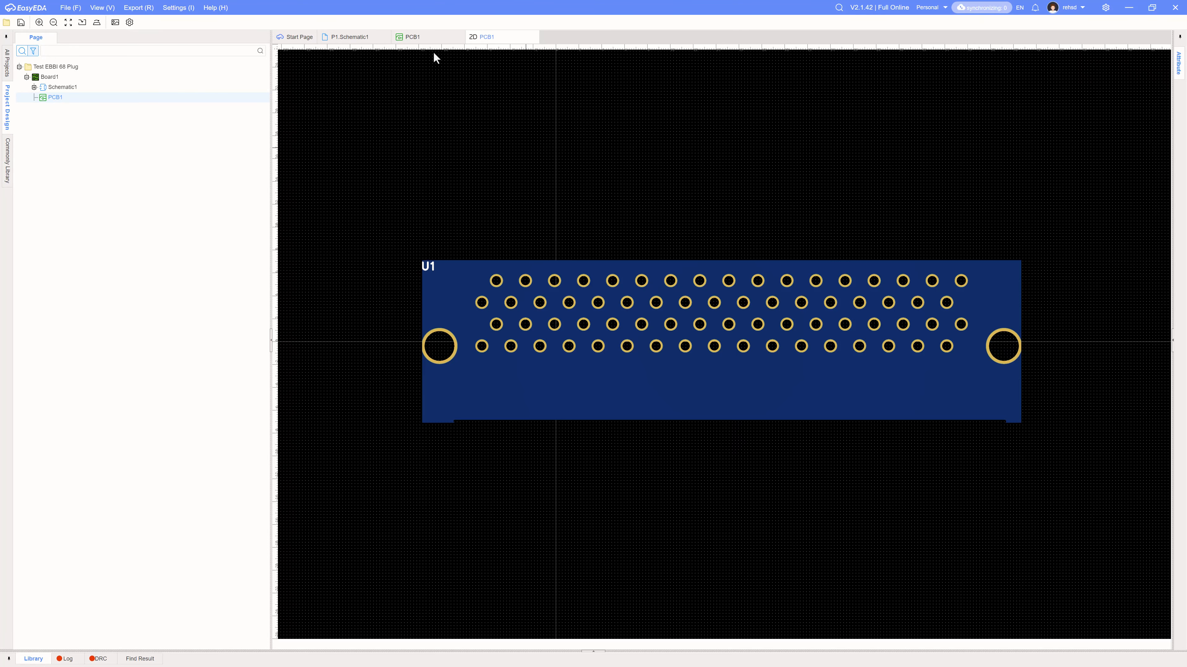
{"action": "left_click", "coordinate": [534, 38]}
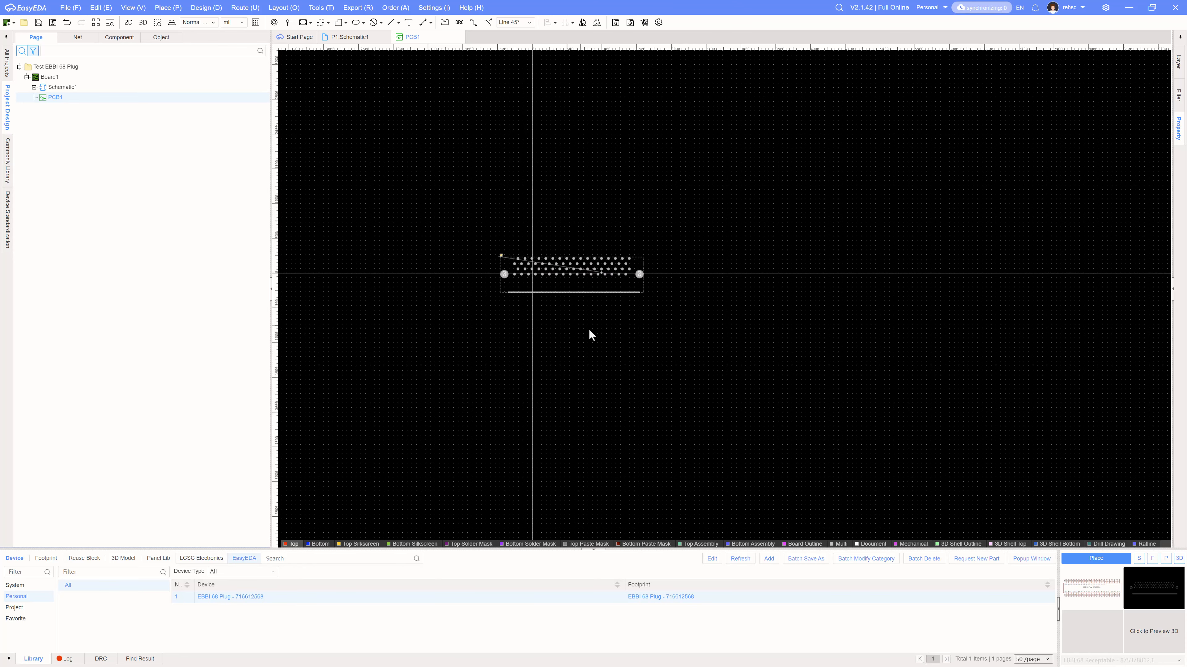
{"action": "right_click_drag", "start_coordinate": [586, 331], "coordinate": [629, 318]}
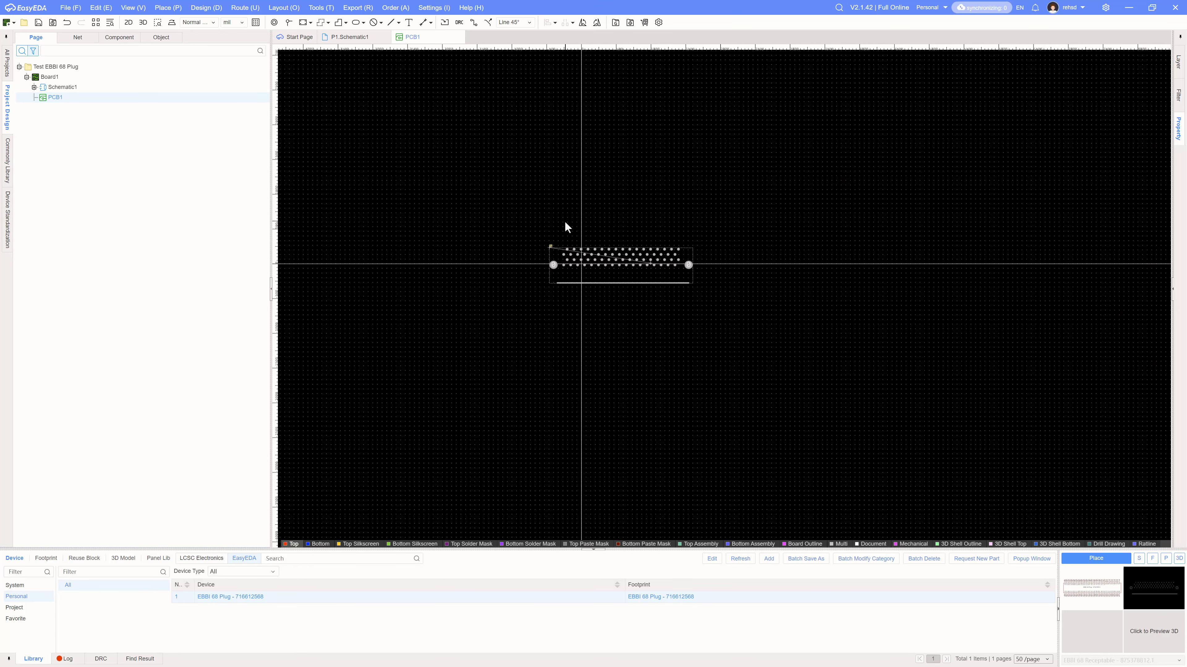
Step: Draw a rectangular board outline about 5440 mil wide and 2440 mil high around the connector
{"action": "left_click", "coordinate": [1178, 61]}
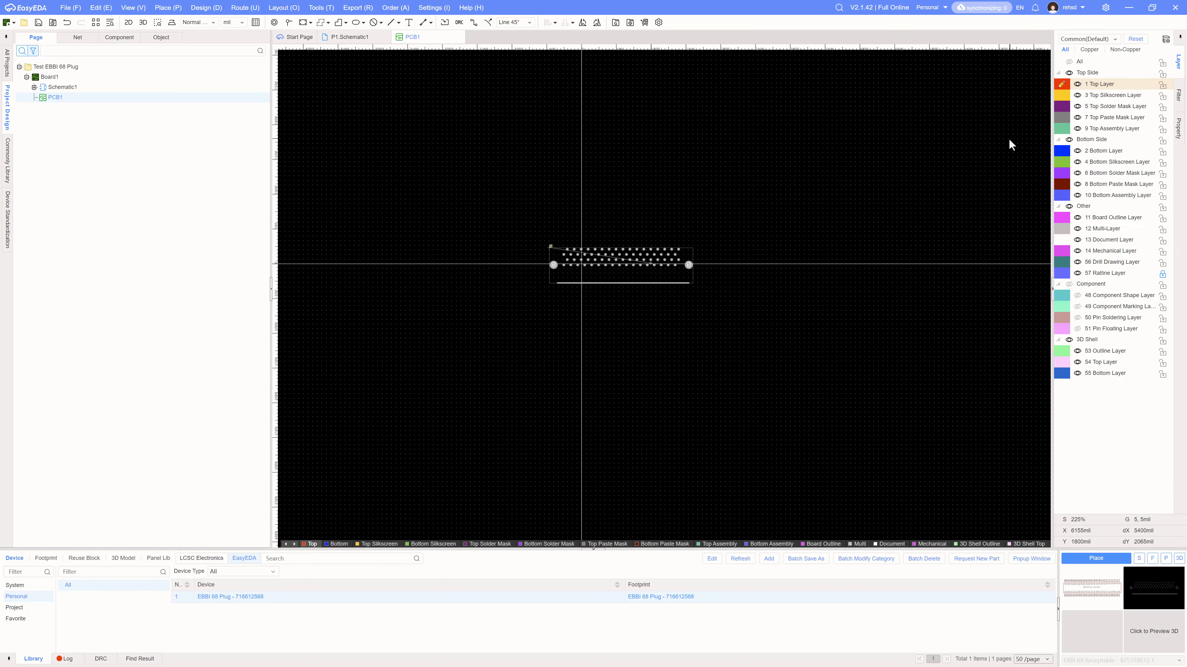
{"action": "left_click", "coordinate": [1105, 351]}
{"action": "left_click", "coordinate": [310, 24]}
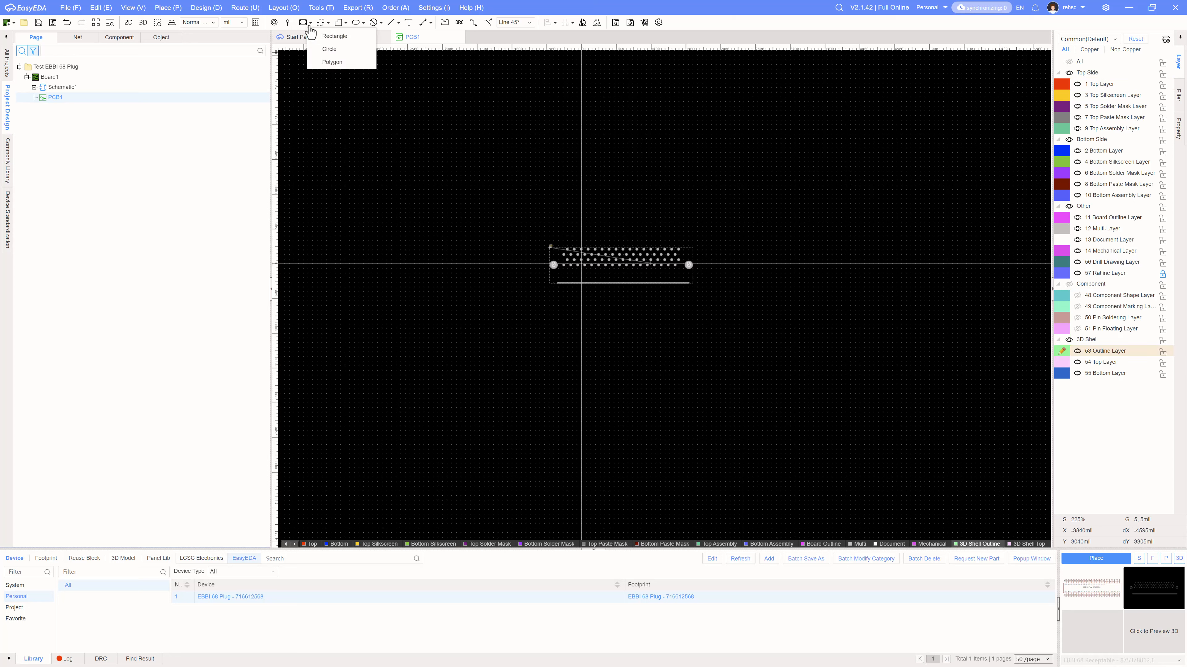
{"action": "left_click", "coordinate": [330, 38]}
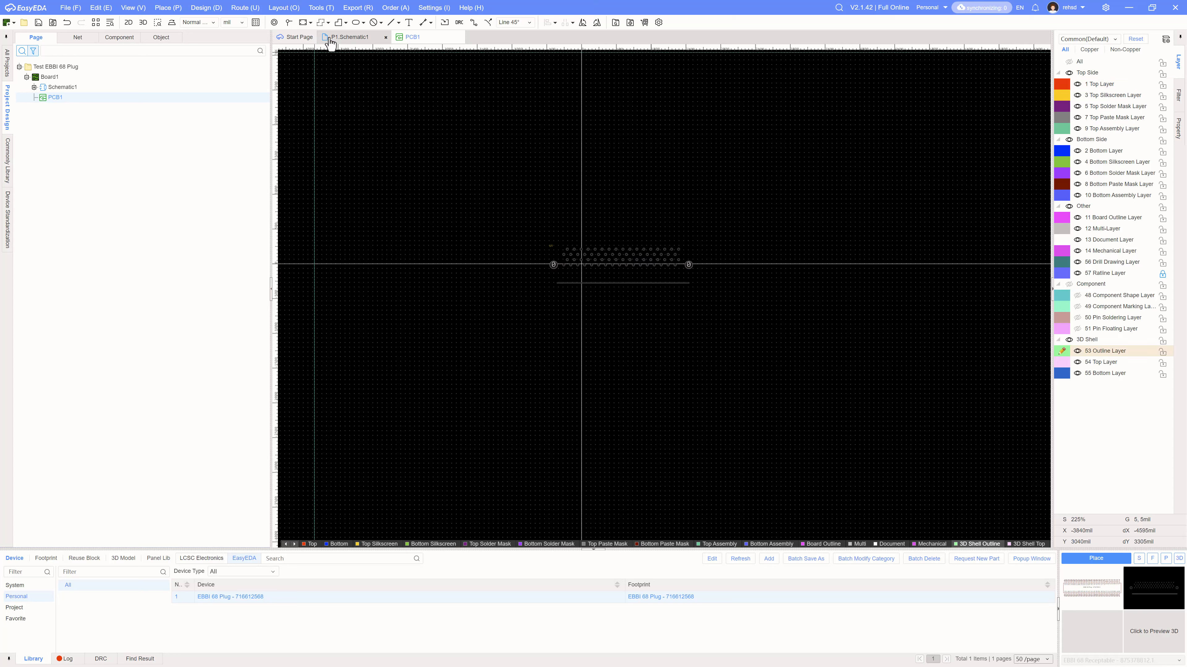
{"action": "left_click", "coordinate": [439, 183]}
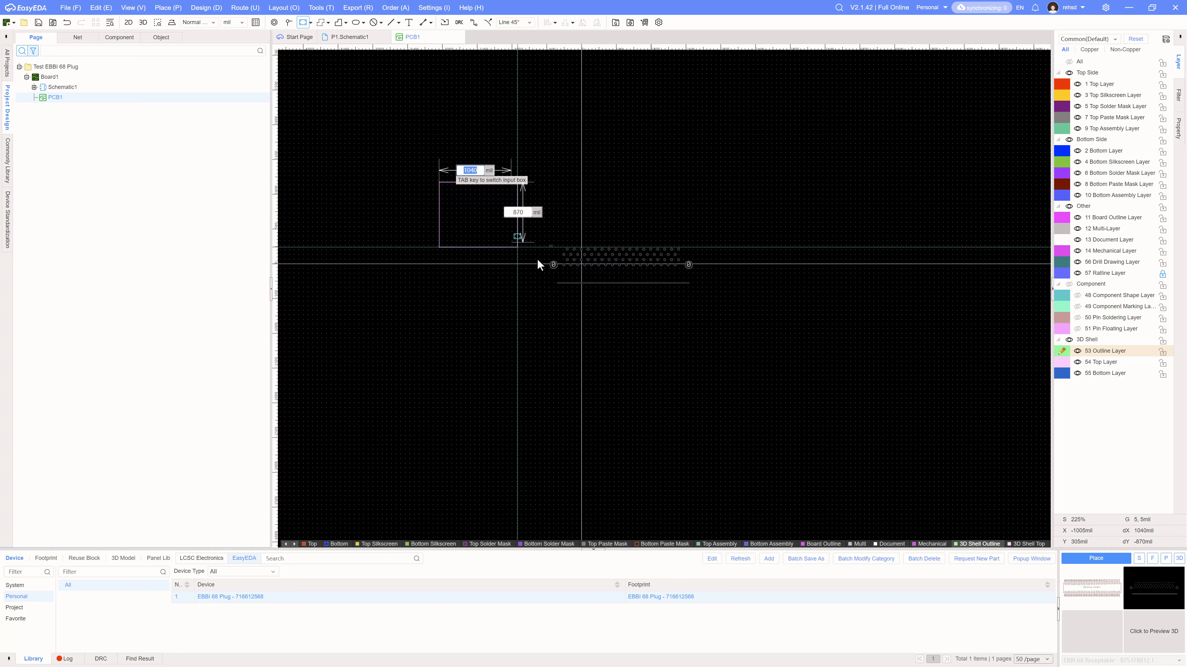
{"action": "left_click", "coordinate": [816, 351]}
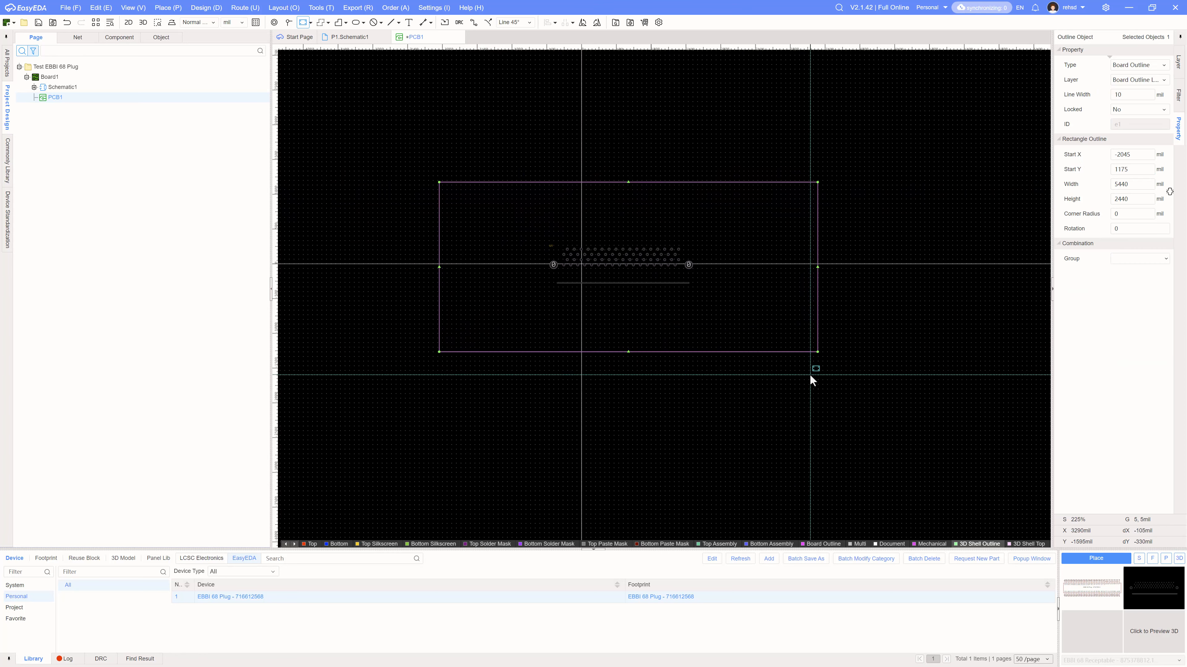
{"action": "key", "text": "Escape"}
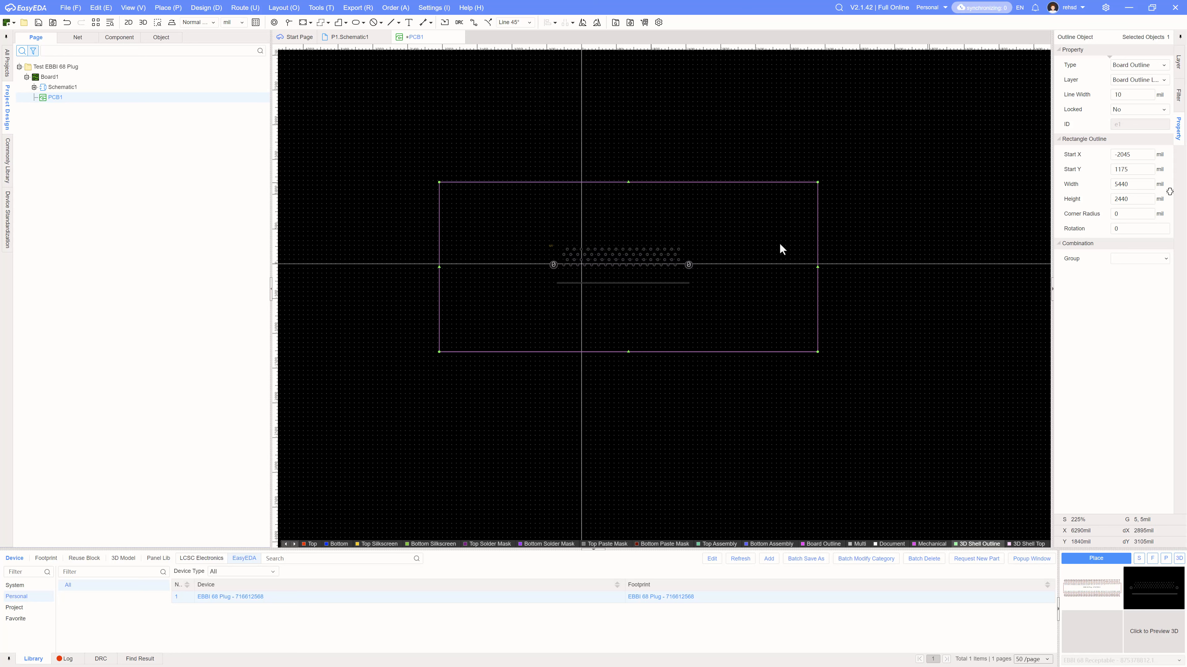
Step: Move connector U1 down to centre X 1065 mil, Y -980 mil, with its board-edge line on the outline's lower edge
{"action": "left_click_drag", "start_coordinate": [668, 284], "coordinate": [670, 365]}
{"action": "scroll", "coordinate": [669, 362], "scroll_direction": "up", "scroll_amount": 5}
{"action": "scroll", "coordinate": [668, 358], "scroll_direction": "up", "scroll_amount": 2}
{"action": "left_click_drag", "start_coordinate": [710, 293], "coordinate": [710, 316]}
{"action": "left_click_drag", "start_coordinate": [710, 319], "coordinate": [709, 319]}
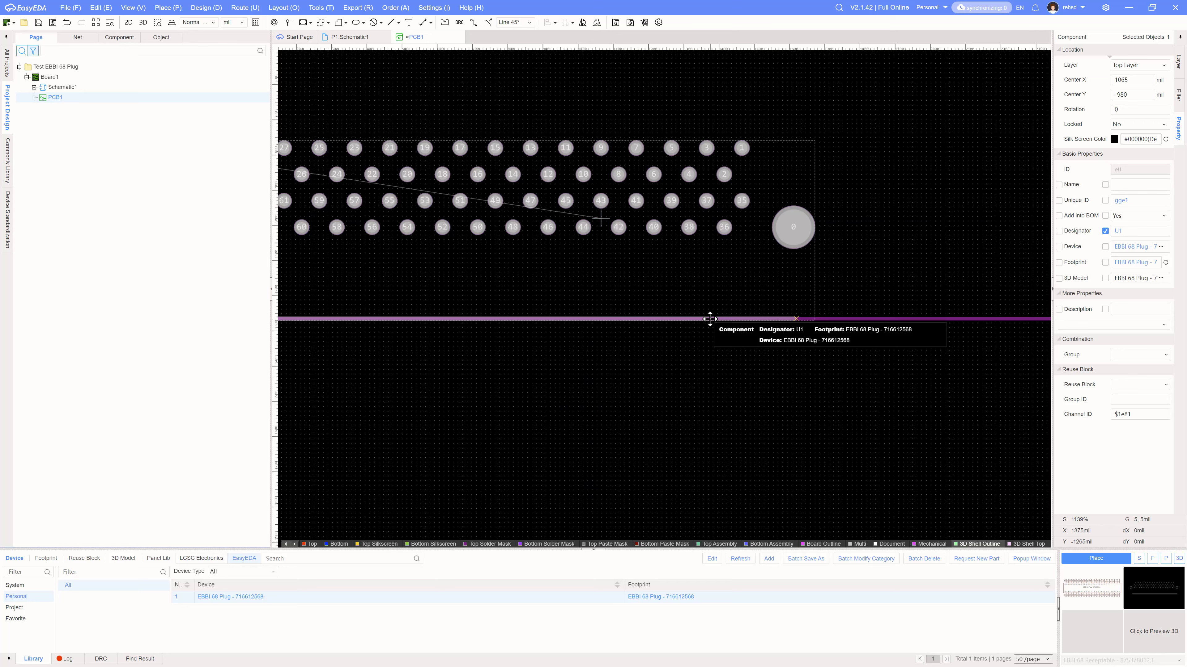
{"action": "scroll", "coordinate": [719, 422], "scroll_direction": "down", "scroll_amount": 5}
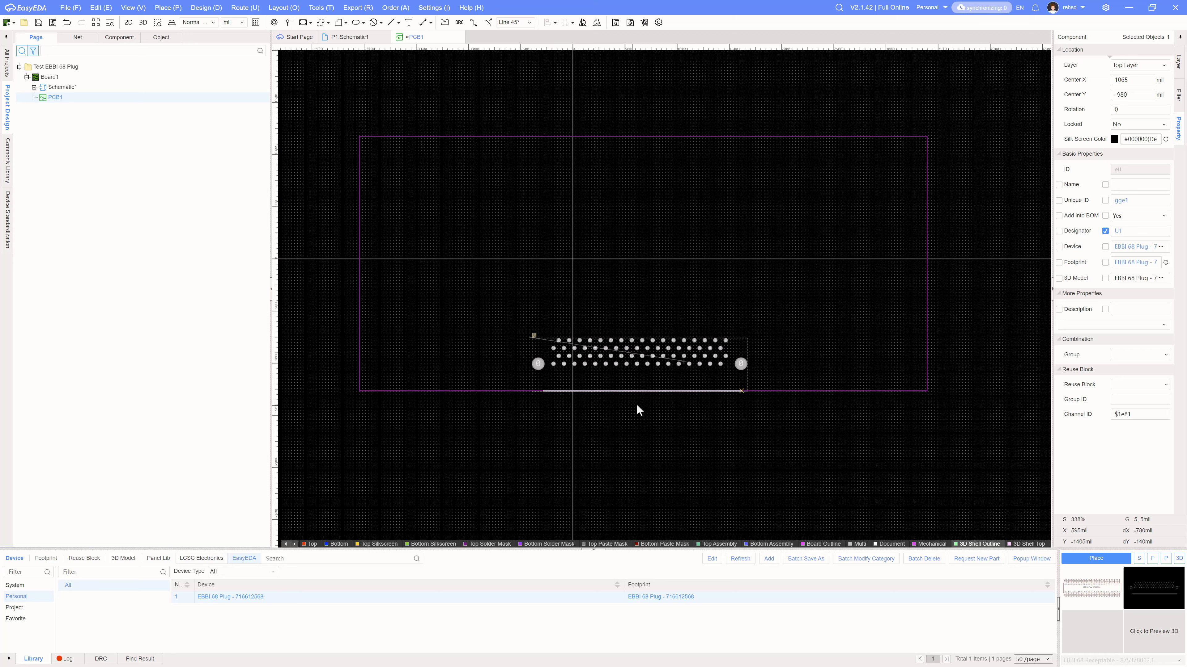
Step: Shift the rectangular board outline slightly left and down, and narrow it by pulling in its right edge
{"action": "left_click", "coordinate": [927, 363]}
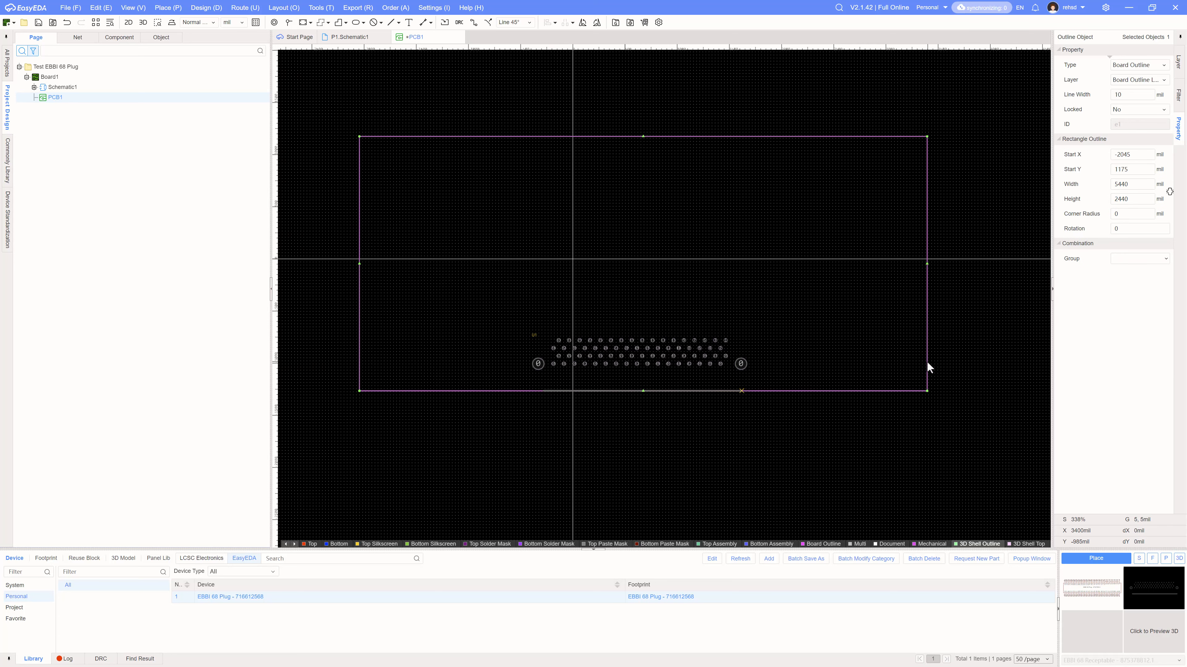
{"action": "left_click_drag", "start_coordinate": [927, 362], "coordinate": [906, 378]}
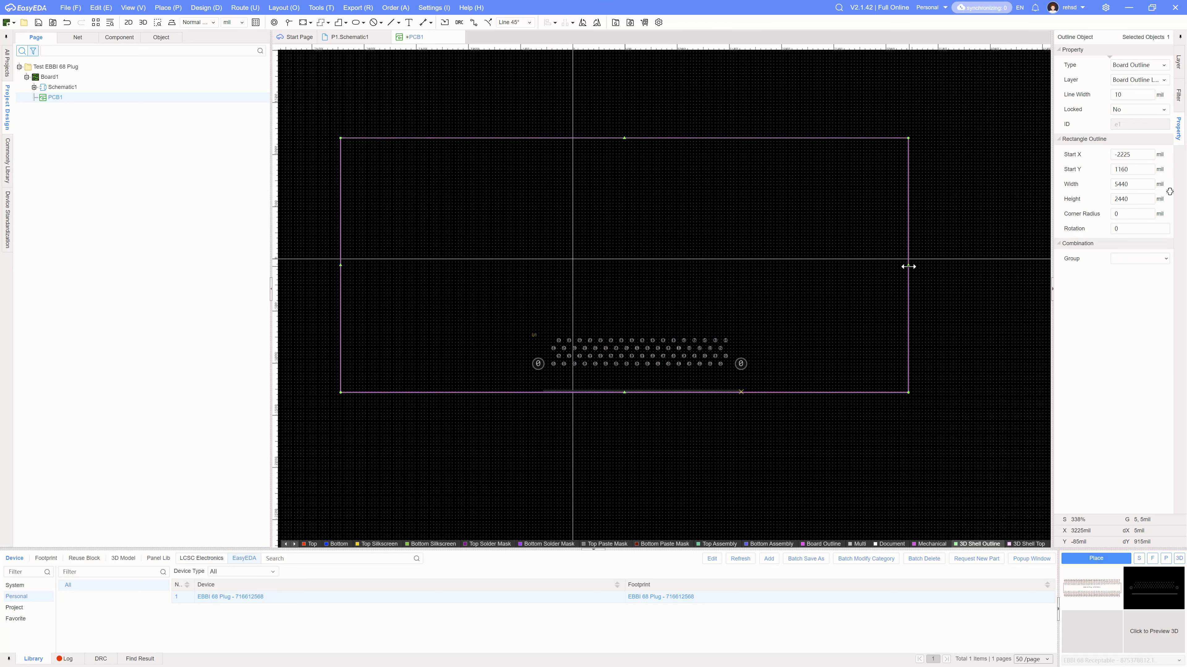
{"action": "left_click_drag", "start_coordinate": [908, 266], "coordinate": [671, 265]}
Step: Move connector U1 to centre X -265 mil, Y -995 mil, with its board-edge line on the outline's lower edge, and save the PCB
{"action": "left_click_drag", "start_coordinate": [634, 354], "coordinate": [490, 344]}
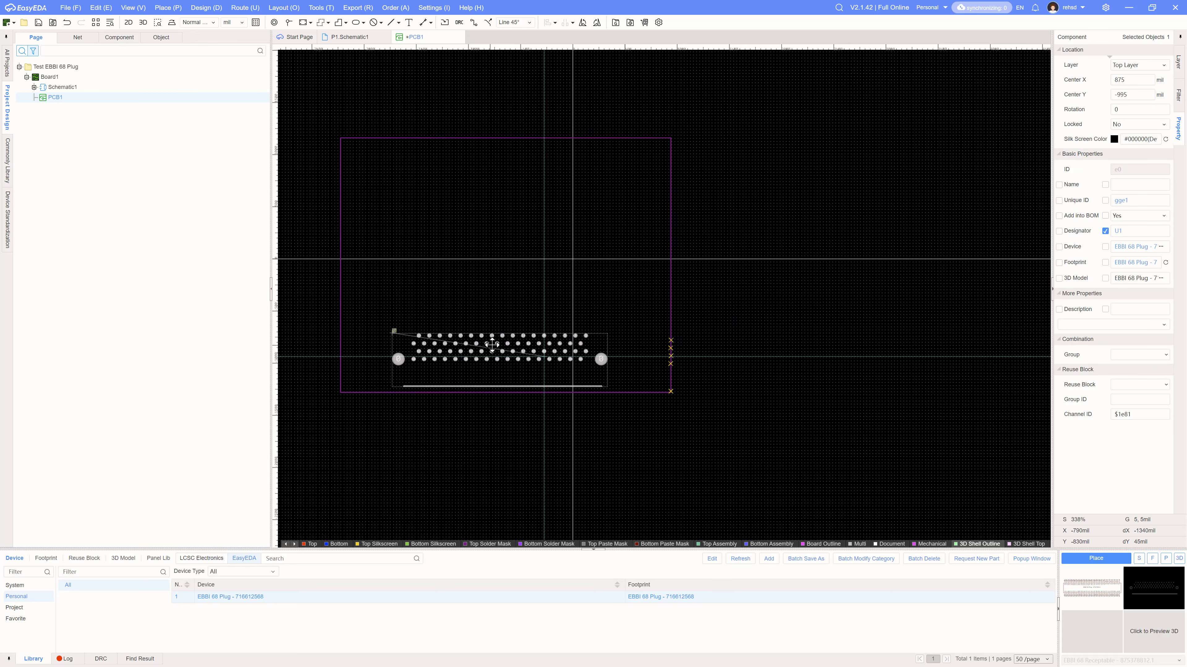
{"action": "scroll", "coordinate": [757, 295], "scroll_direction": "up", "scroll_amount": 5}
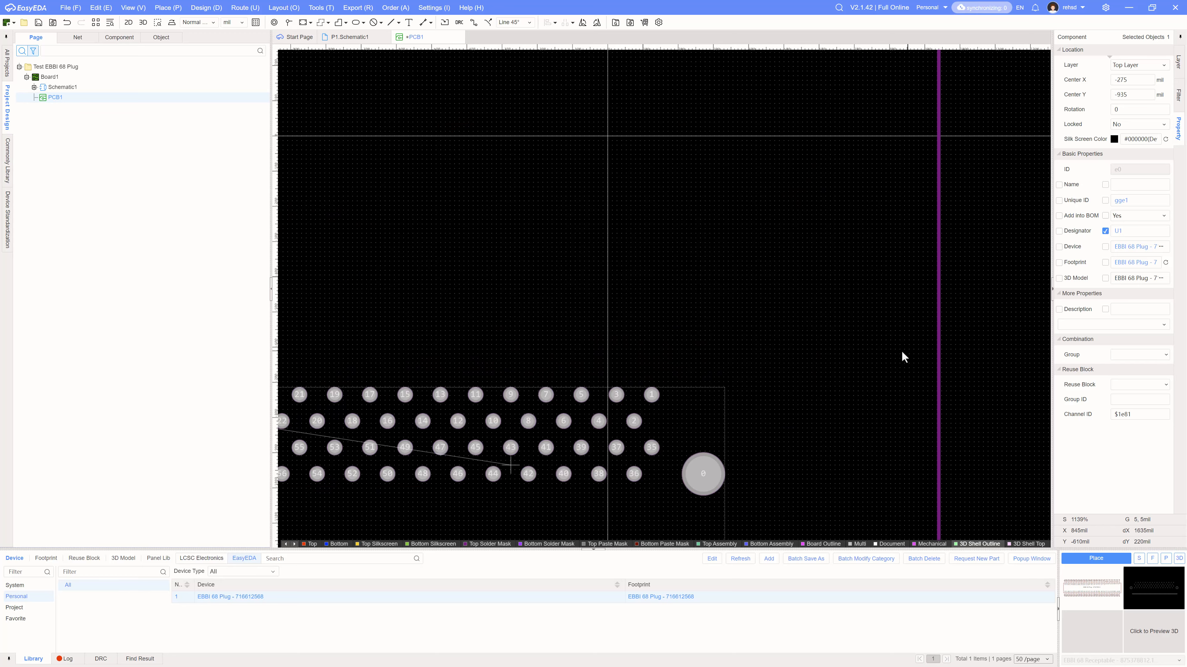
{"action": "scroll", "coordinate": [903, 357], "scroll_direction": "down", "scroll_amount": 3}
{"action": "scroll", "coordinate": [980, 286], "scroll_direction": "up", "scroll_amount": 1}
{"action": "scroll", "coordinate": [721, 337], "scroll_direction": "up", "scroll_amount": 2}
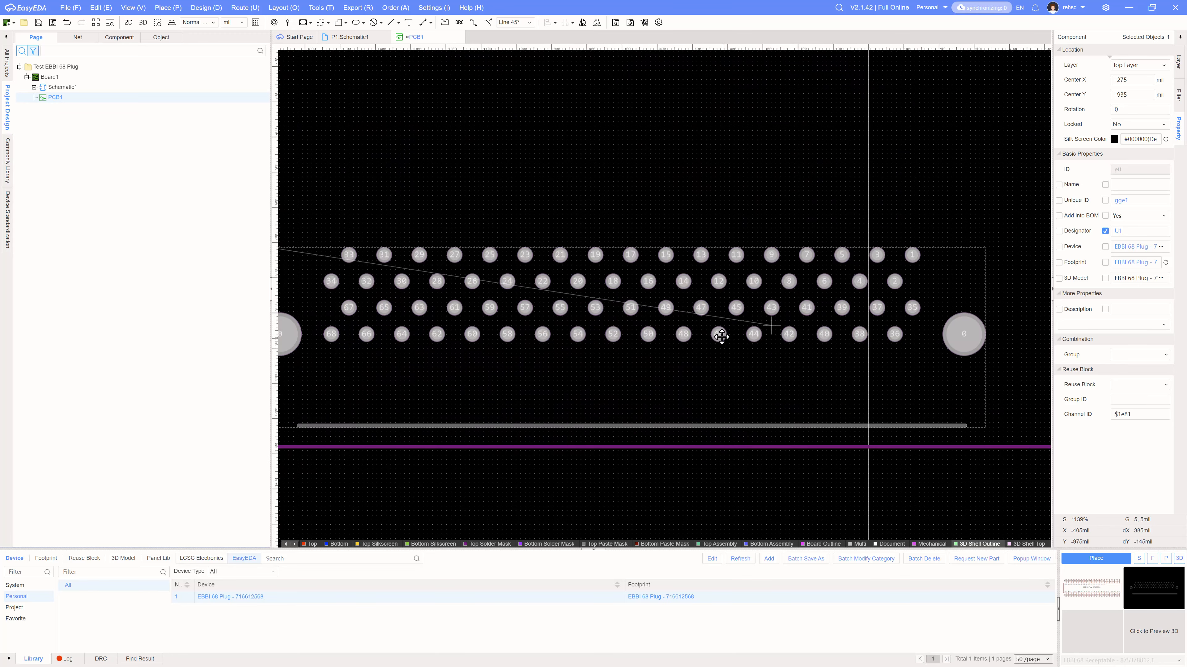
{"action": "left_click_drag", "start_coordinate": [722, 337], "coordinate": [720, 355]}
{"action": "scroll", "coordinate": [702, 445], "scroll_direction": "down", "scroll_amount": 3}
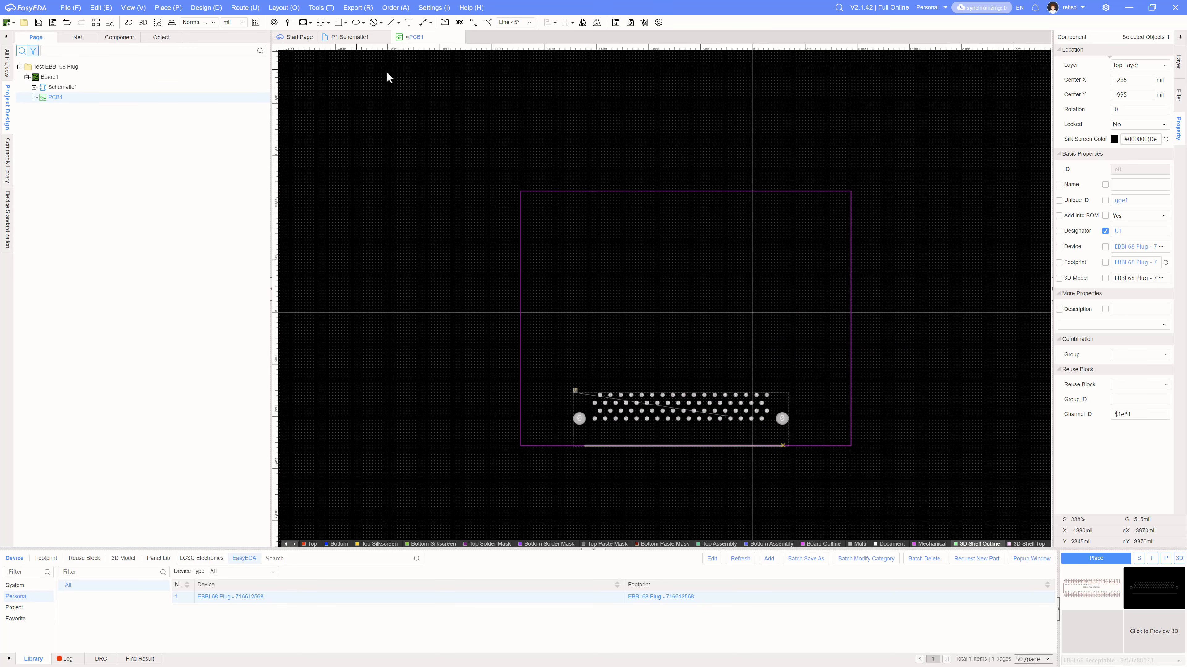
{"action": "left_click", "coordinate": [38, 24]}
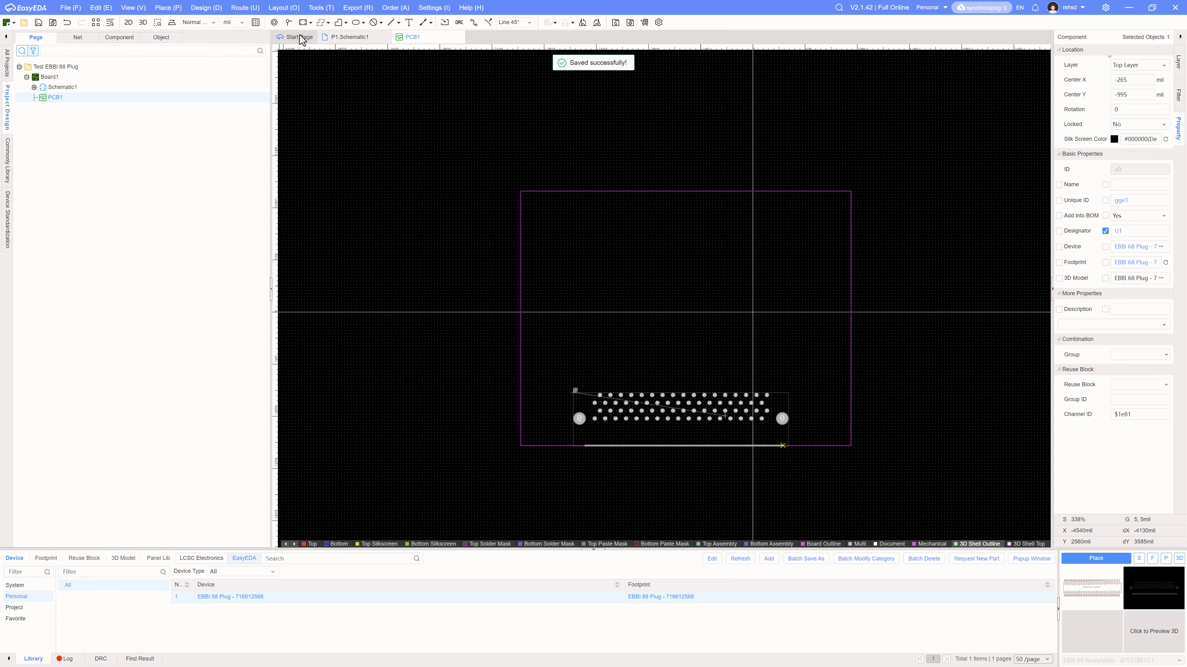
Step: Preview the board in 2D and in 3D, rotate the 3D view to inspect the connector model, and close both previews
{"action": "left_click", "coordinate": [129, 23]}
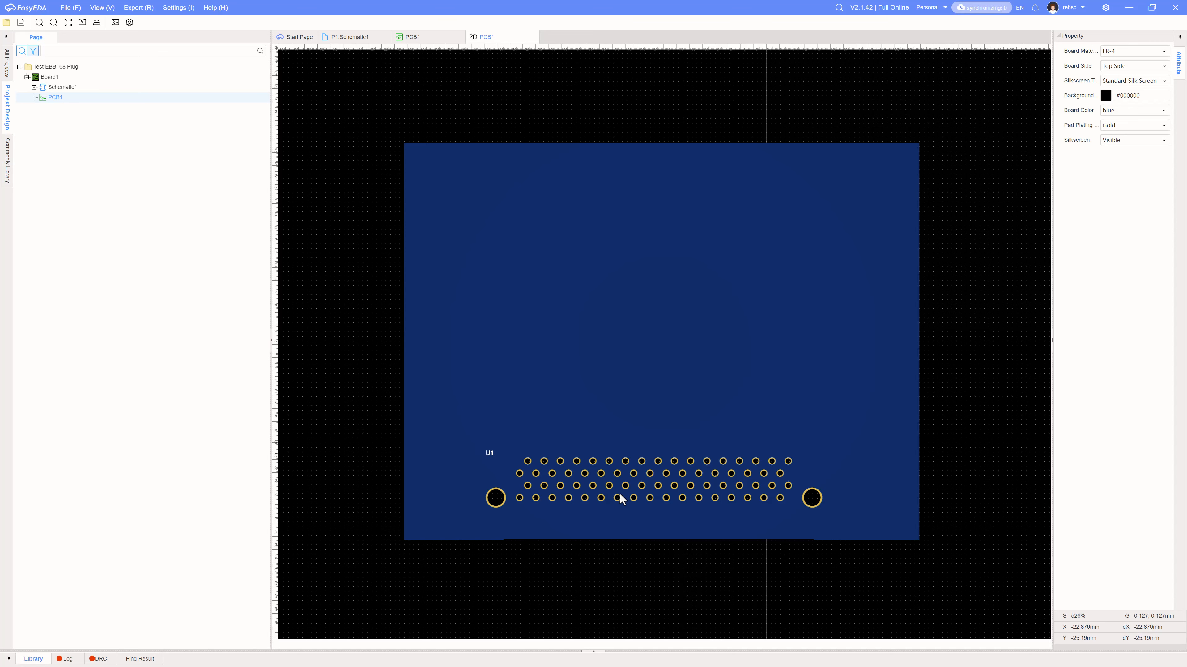
{"action": "left_click", "coordinate": [421, 39]}
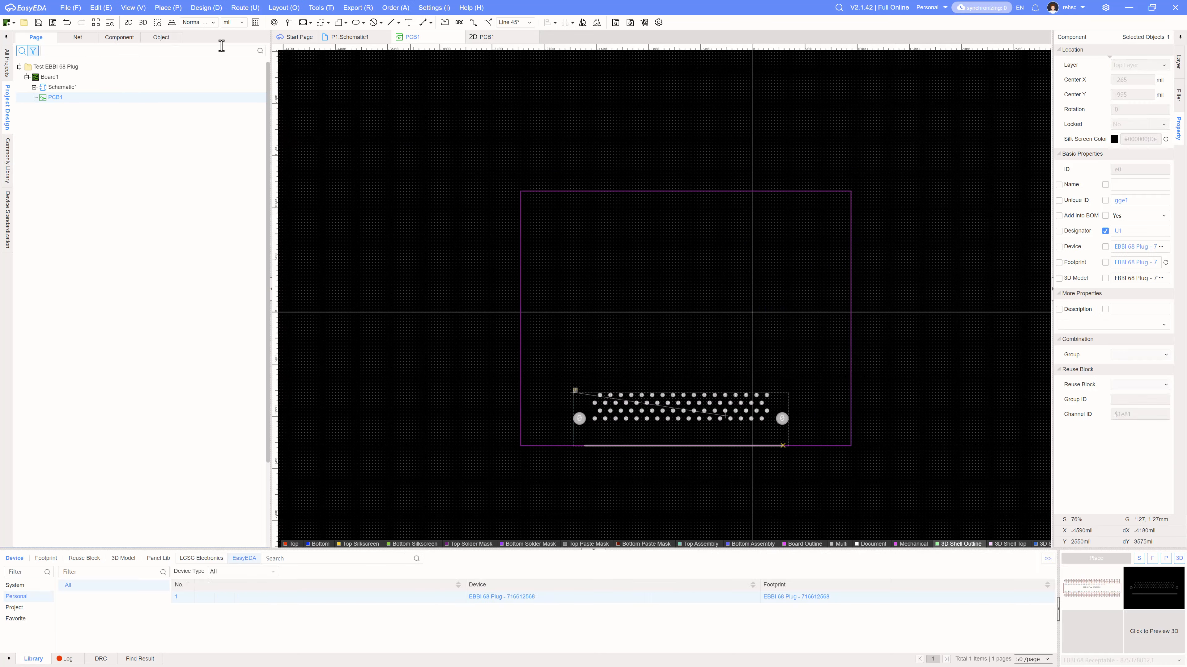
{"action": "left_click", "coordinate": [144, 23]}
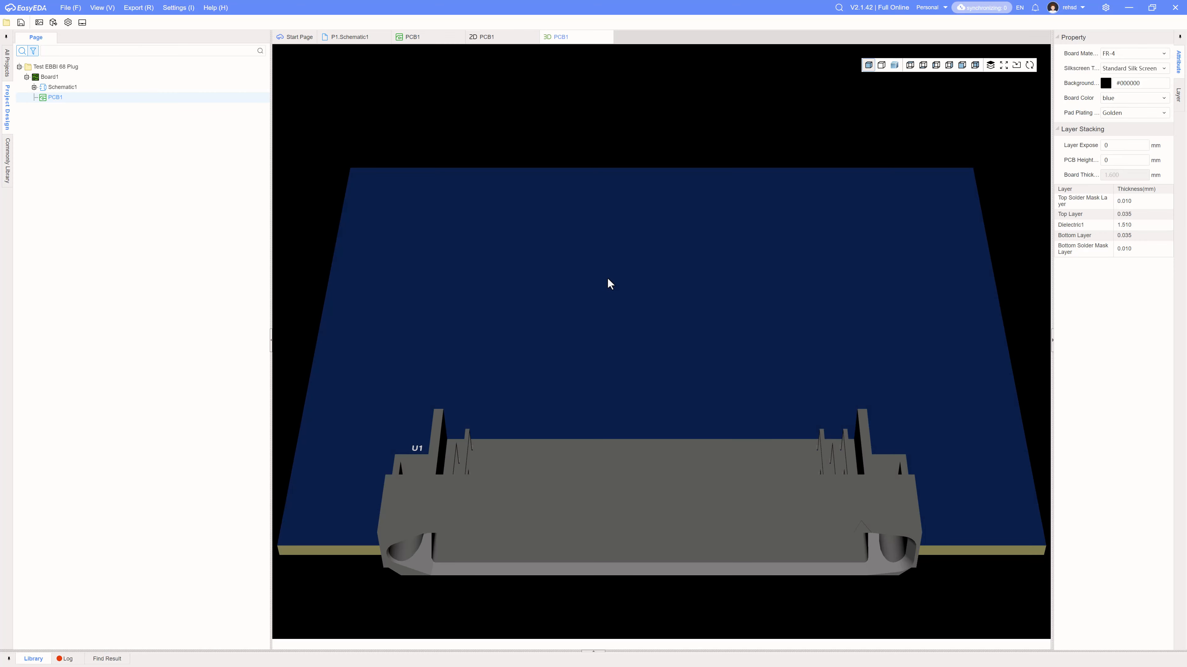
{"action": "mouse_move", "coordinate": [608, 279]}
{"action": "left_mouse_down"}
{"action": "mouse_move", "coordinate": [569, 228]}
{"action": "mouse_move", "coordinate": [605, 347]}
{"action": "mouse_move", "coordinate": [792, 273]}
{"action": "mouse_move", "coordinate": [572, 294]}
{"action": "mouse_move", "coordinate": [702, 318]}
{"action": "mouse_move", "coordinate": [550, 328]}
{"action": "mouse_move", "coordinate": [588, 379]}
{"action": "mouse_move", "coordinate": [638, 380]}
{"action": "mouse_move", "coordinate": [660, 364]}
{"action": "mouse_move", "coordinate": [588, 333]}
{"action": "mouse_move", "coordinate": [572, 344]}
{"action": "mouse_move", "coordinate": [558, 328]}
{"action": "mouse_move", "coordinate": [585, 316]}
{"action": "mouse_move", "coordinate": [568, 316]}
{"action": "mouse_move", "coordinate": [677, 314]}
{"action": "mouse_move", "coordinate": [635, 265]}
{"action": "mouse_move", "coordinate": [613, 291]}
{"action": "left_mouse_up"}
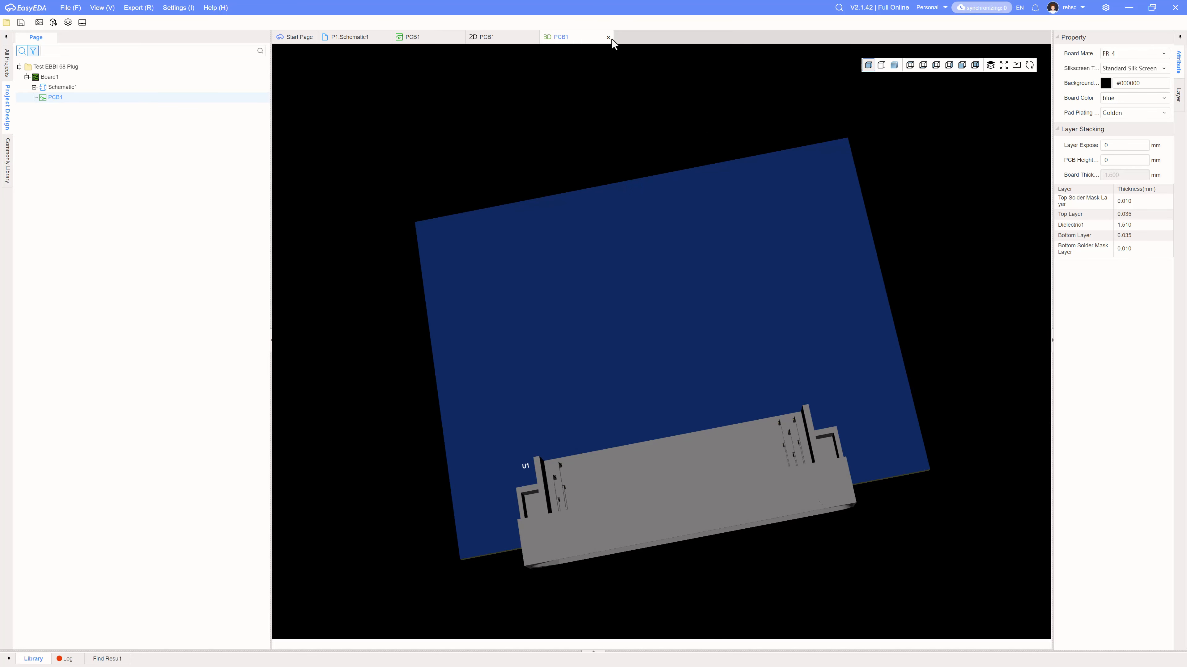
{"action": "left_click", "coordinate": [608, 37]}
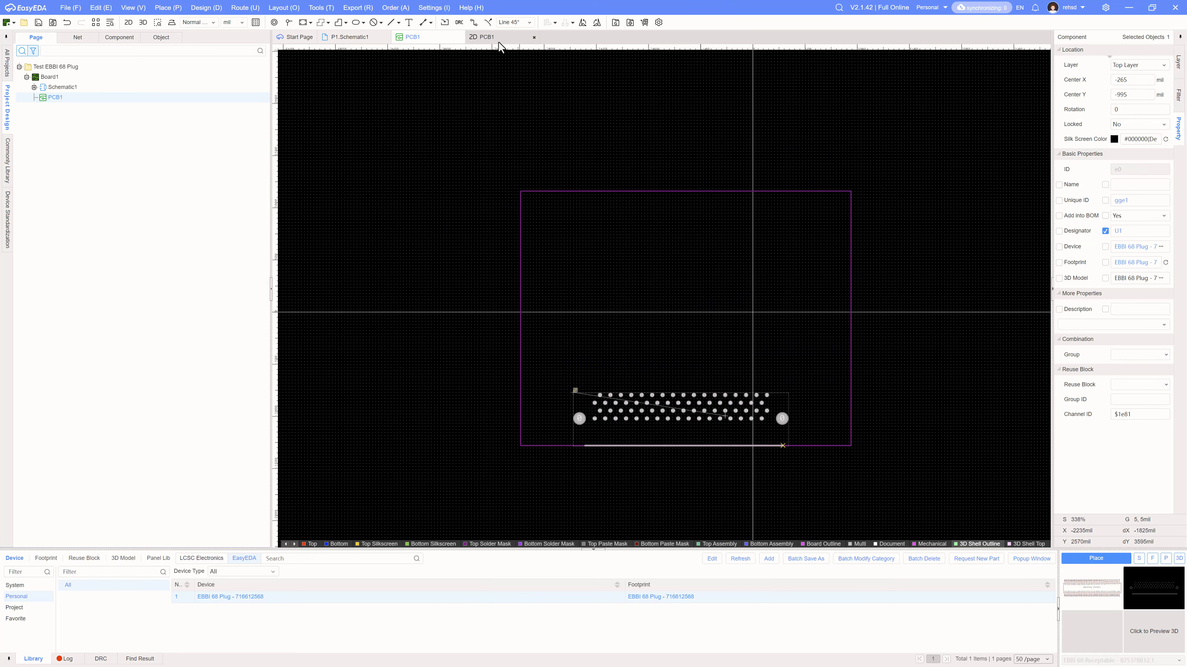
{"action": "left_click", "coordinate": [522, 43]}
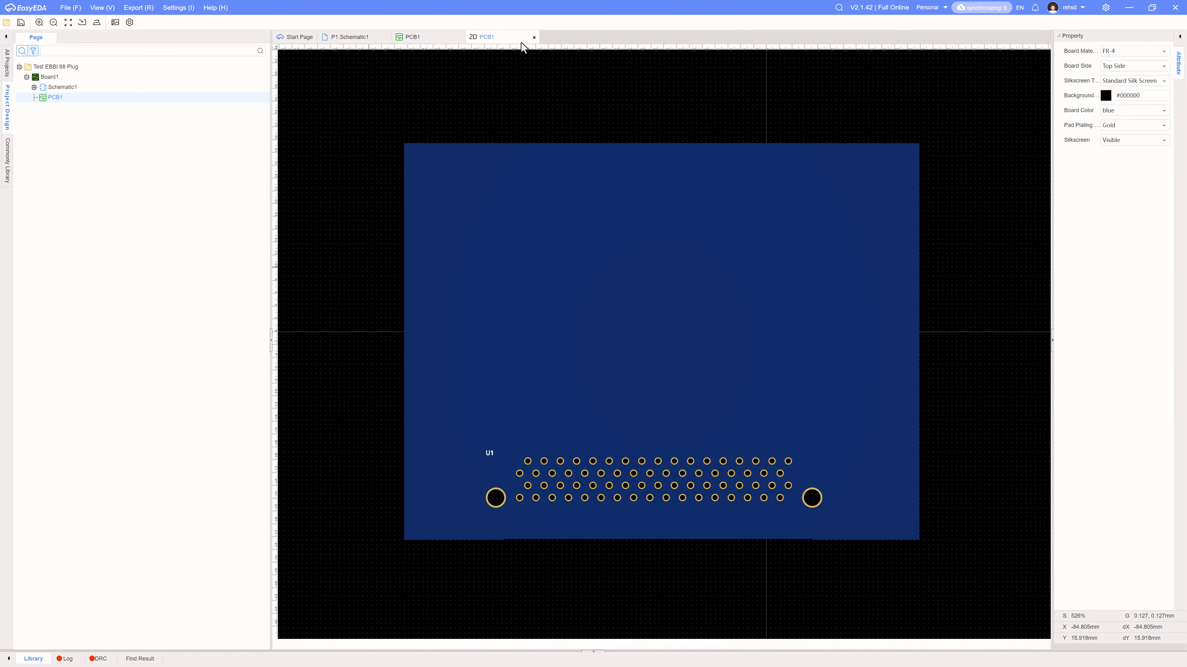
{"action": "left_click", "coordinate": [534, 37]}
Step: In the schematic, search the system device library for "pin header" and choose the 1x8P 2.54mm pin header (2-644861-8) for placement
{"action": "left_click", "coordinate": [354, 40]}
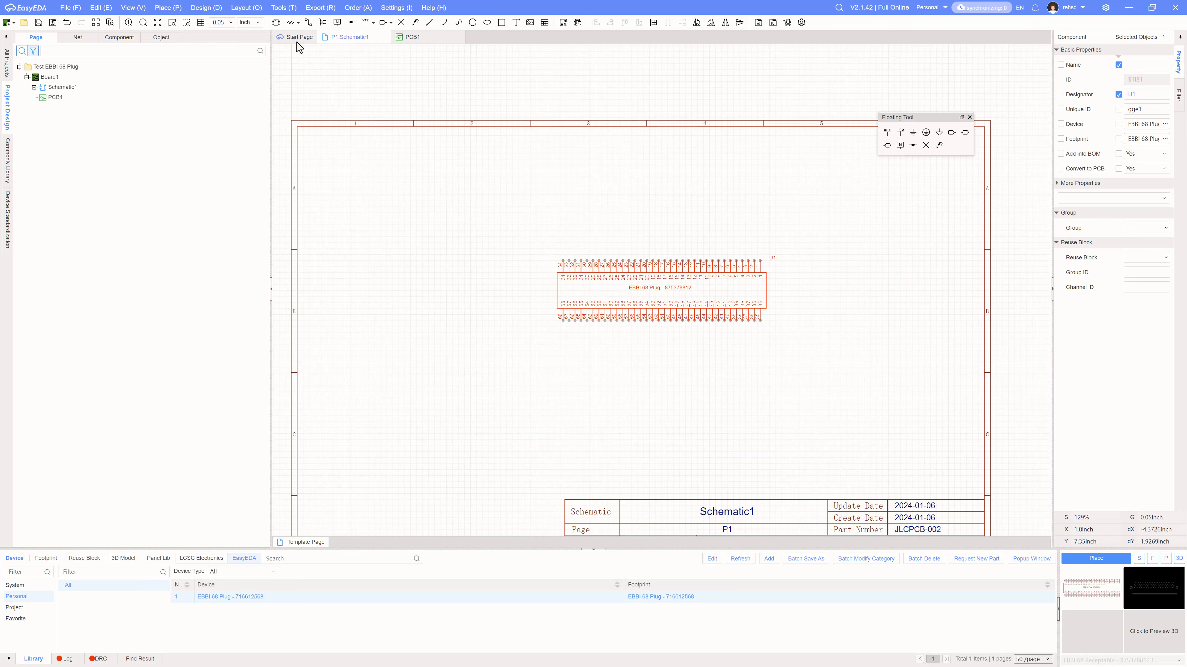
{"action": "left_click", "coordinate": [277, 23]}
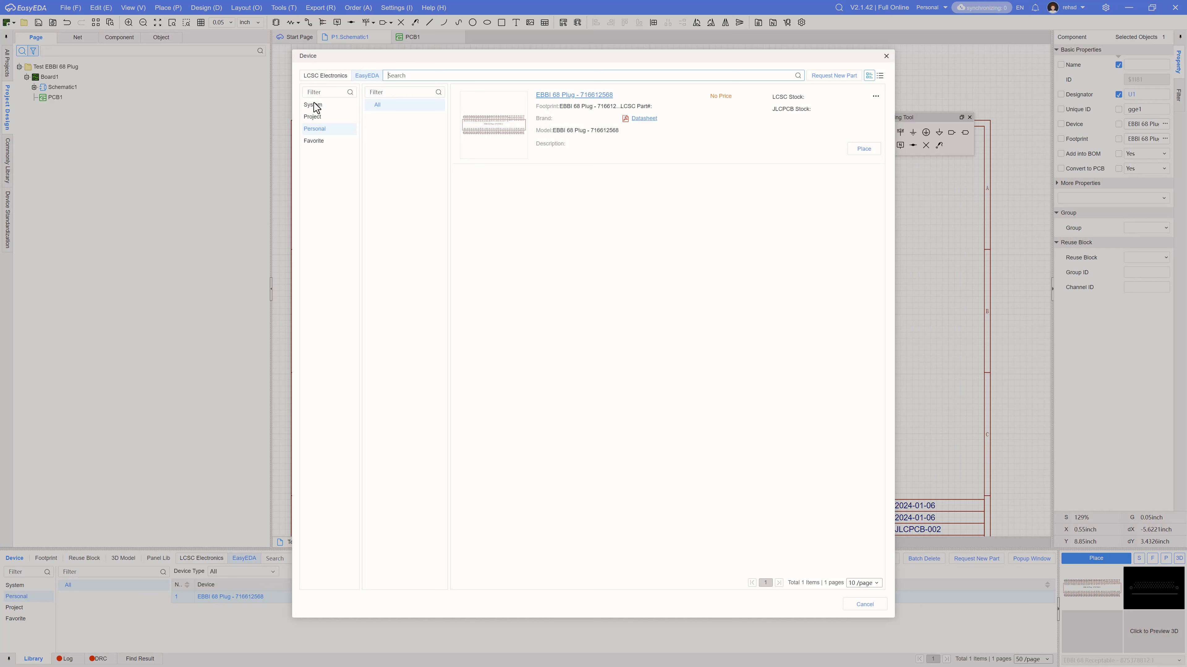
{"action": "left_click", "coordinate": [315, 105]}
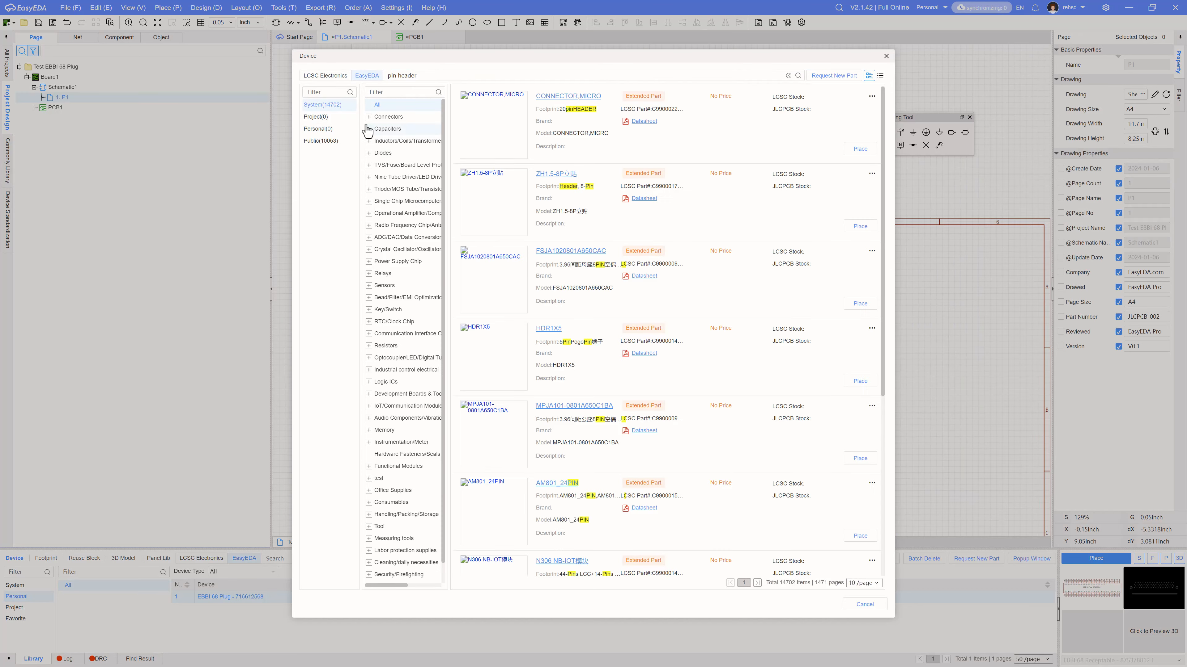
{"action": "left_click", "coordinate": [394, 382]}
{"action": "scroll", "coordinate": [605, 414], "scroll_direction": "down", "scroll_amount": 3}
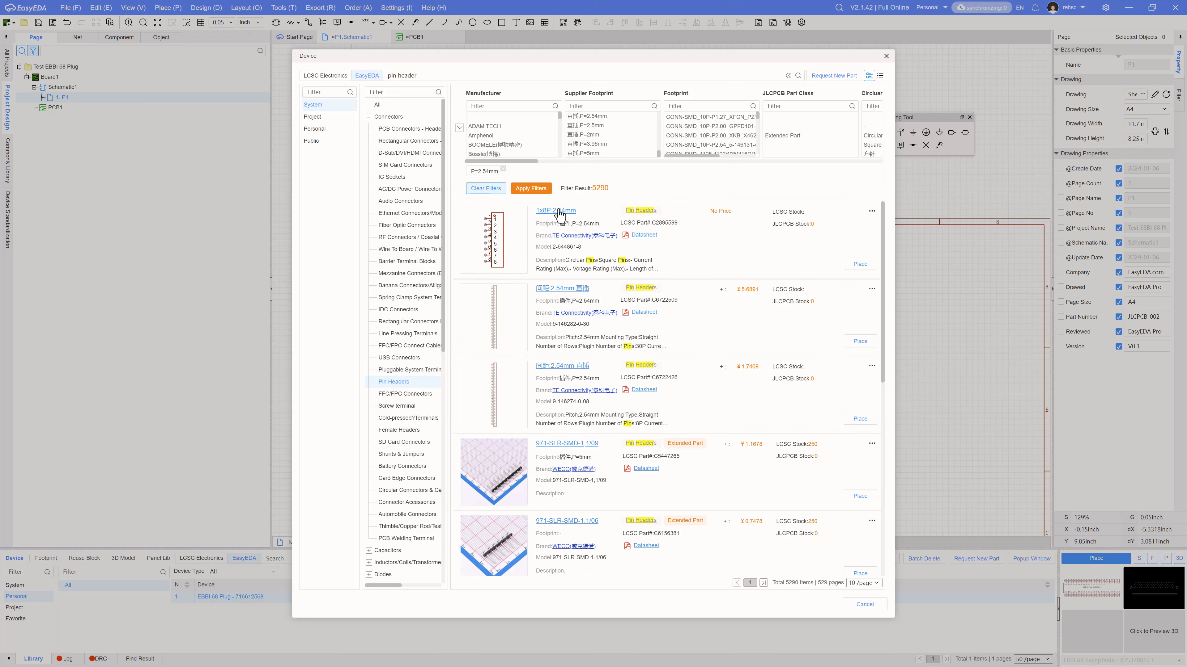
{"action": "left_click", "coordinate": [860, 264]}
Step: Rotate the 8-pin header so its pins face down and place four side by side on U1's upper pins 34 to 3
{"action": "key", "text": "alt+r"}
{"action": "key", "text": "space"}
{"action": "key", "text": "space"}
{"action": "key", "text": "space"}
{"action": "key", "text": "space"}
{"action": "key", "text": "space"}
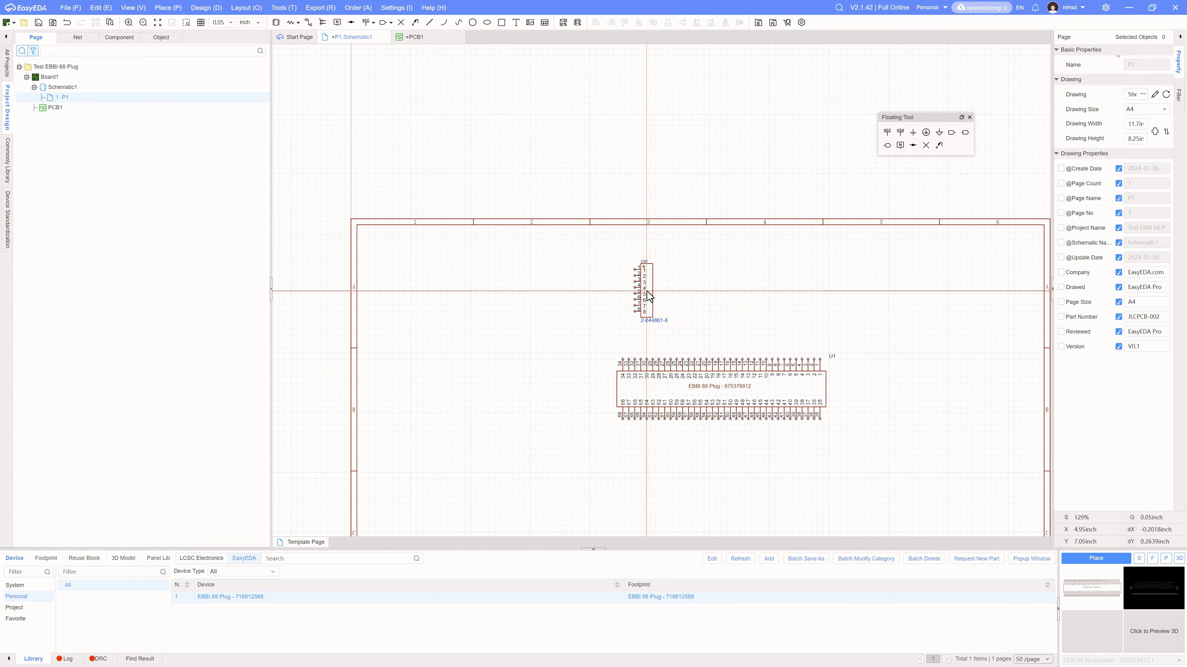
{"action": "scroll", "coordinate": [651, 333], "scroll_direction": "up", "scroll_amount": 1}
{"action": "scroll", "coordinate": [653, 338], "scroll_direction": "up", "scroll_amount": 2}
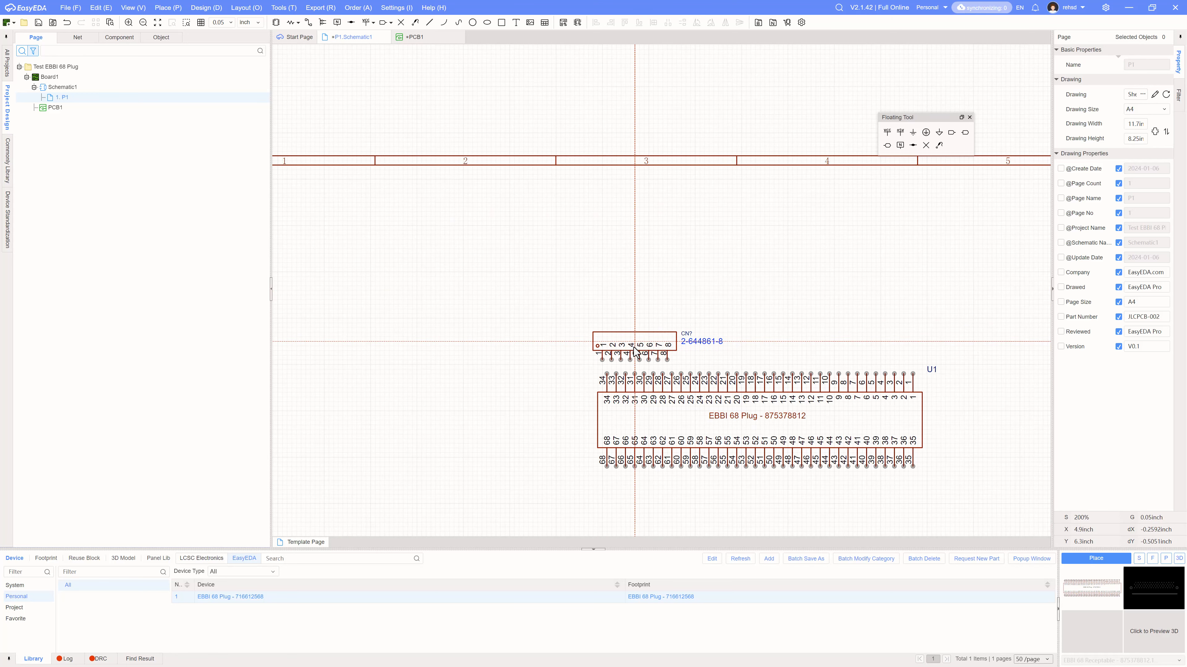
{"action": "left_click", "coordinate": [640, 359]}
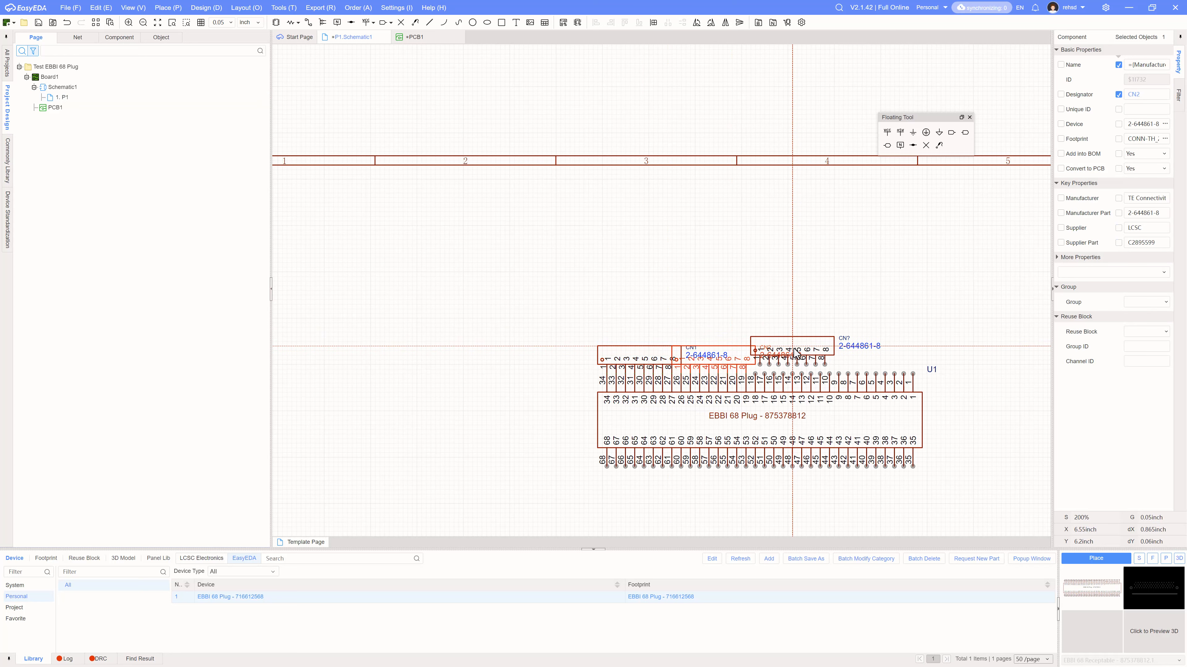
{"action": "left_click", "coordinate": [794, 359]}
{"action": "left_click", "coordinate": [787, 357]}
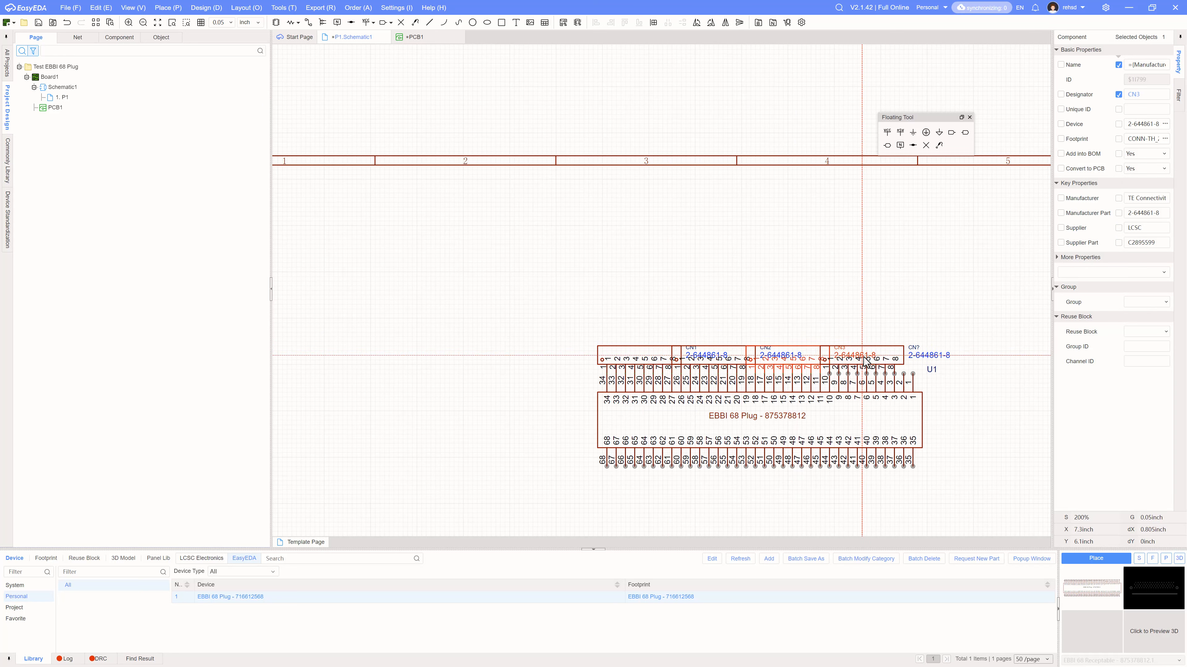
{"action": "left_click", "coordinate": [862, 356]}
Step: Flip the 8-pin header by 180° and place four more side by side on U1's lower pins 68 to 37
{"action": "key", "text": "space"}
{"action": "key", "text": "space"}
{"action": "left_click", "coordinate": [639, 487]}
{"action": "left_click", "coordinate": [713, 487]}
{"action": "left_click", "coordinate": [788, 487]}
{"action": "left_click", "coordinate": [862, 487]}
{"action": "key", "text": "Escape"}
{"action": "right_click_drag", "start_coordinate": [942, 304], "coordinate": [779, 187]}
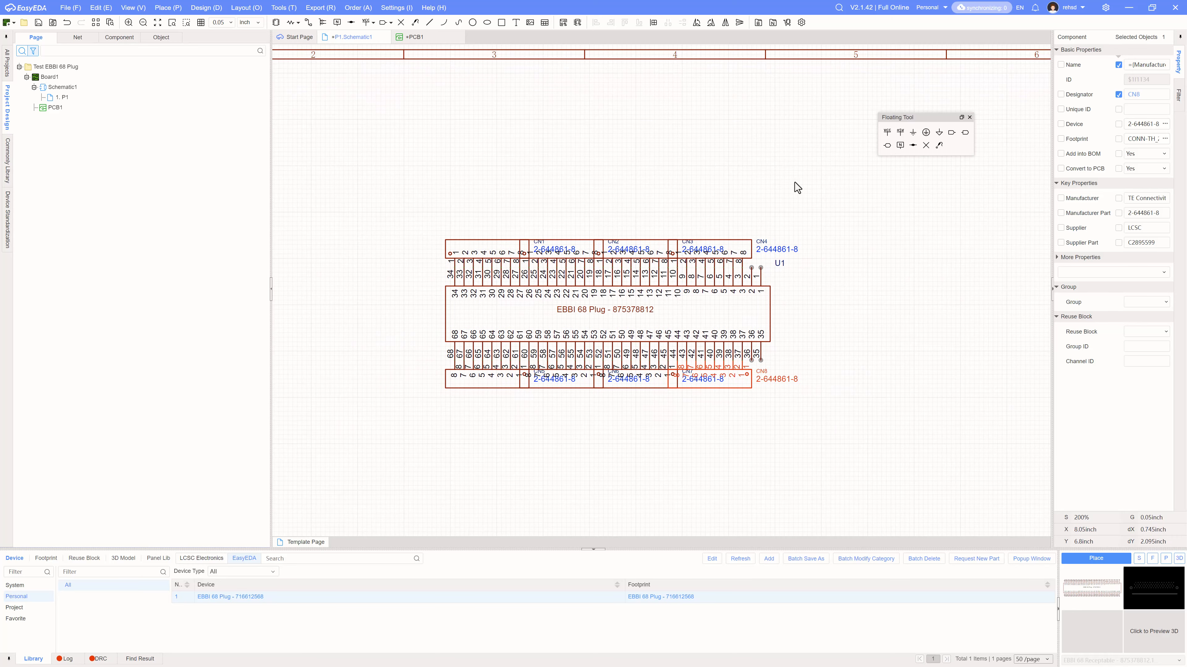
Step: Place an AGND ground flag below and right of U1 and wire pin 35 to it
{"action": "left_click", "coordinate": [939, 133]}
{"action": "left_click", "coordinate": [820, 388]}
{"action": "key", "text": "Escape"}
{"action": "left_click", "coordinate": [308, 22]}
{"action": "left_click", "coordinate": [760, 360]}
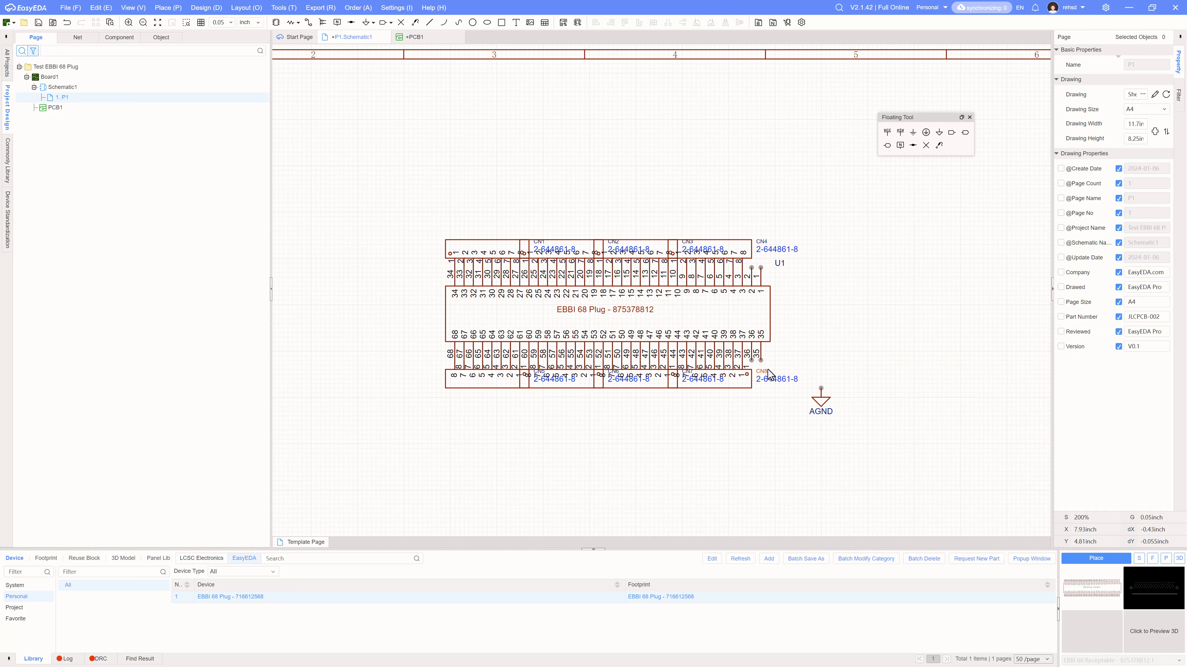
{"action": "left_click", "coordinate": [820, 389]}
{"action": "key", "text": "Escape"}
{"action": "double_click", "coordinate": [822, 412]}
{"action": "left_click", "coordinate": [939, 134]}
{"action": "key", "text": "Escape"}
{"action": "key", "text": "ctrl+z"}
Step: Wire U1 pin 36 to the ground flag as well and set the flag's global net name to GND
{"action": "left_click", "coordinate": [751, 360]}
{"action": "left_click", "coordinate": [821, 388]}
{"action": "left_click", "coordinate": [833, 407]}
{"action": "left_click_drag", "start_coordinate": [1144, 65], "coordinate": [1118, 92]}
{"action": "type", "text": "GND"}
{"action": "key", "text": "Return"}
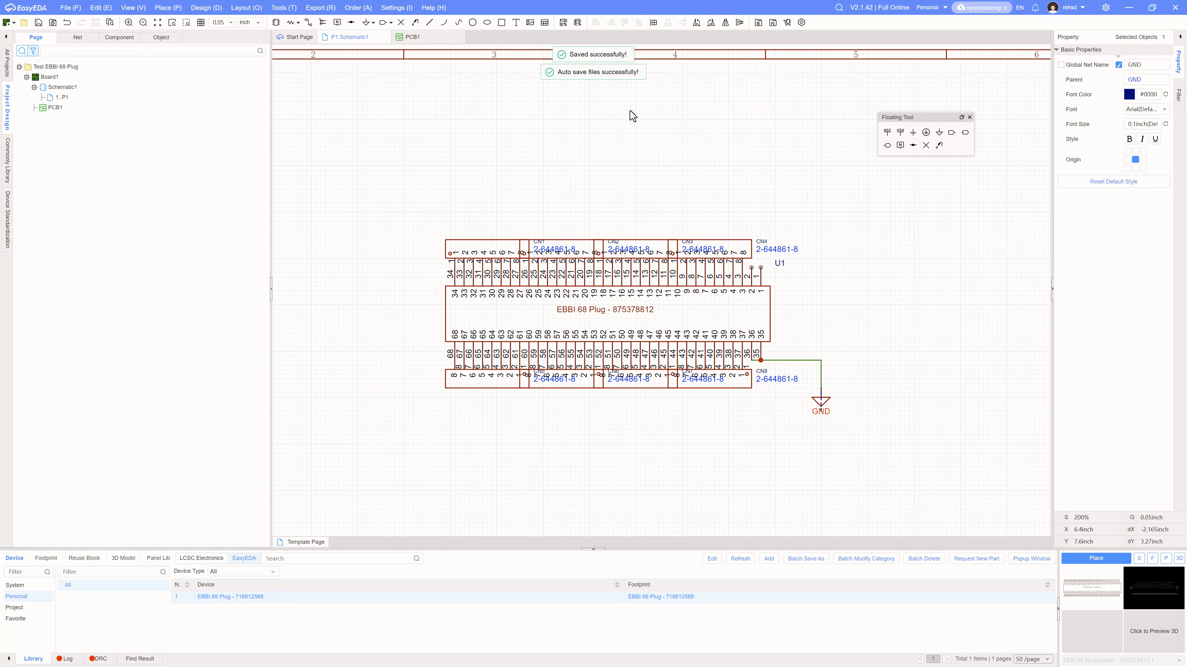
Step: Place a VCC power flag above and right of U1 and wire pins 1 and 2 to it
{"action": "scroll", "coordinate": [976, 373], "scroll_direction": "up", "scroll_amount": 1}
{"action": "right_click_drag", "start_coordinate": [977, 372], "coordinate": [894, 253]}
{"action": "scroll", "coordinate": [894, 253], "scroll_direction": "down", "scroll_amount": 1}
{"action": "left_click", "coordinate": [887, 132]}
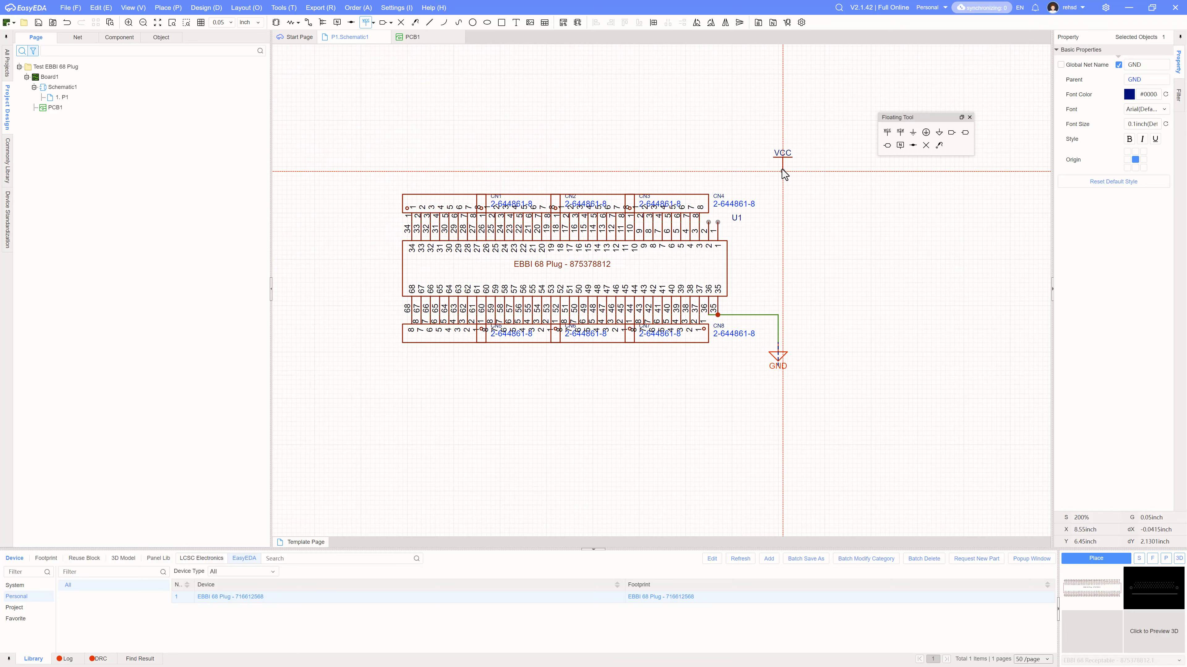
{"action": "left_click", "coordinate": [776, 167]}
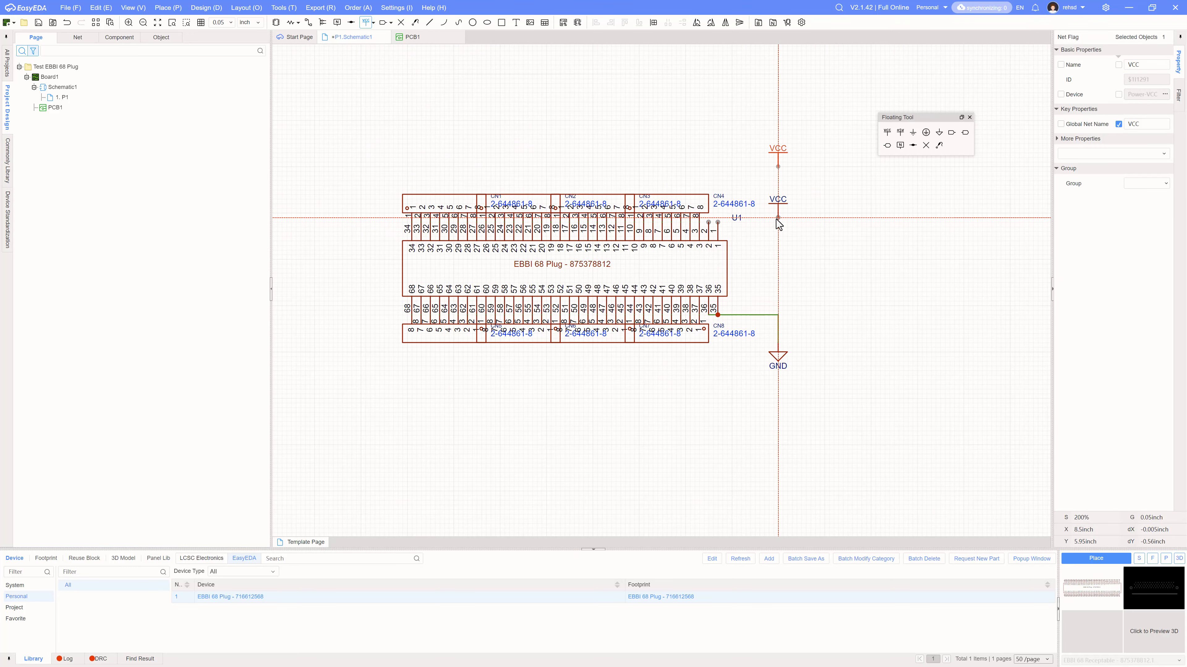
{"action": "key", "text": "Escape"}
{"action": "left_click", "coordinate": [707, 224]}
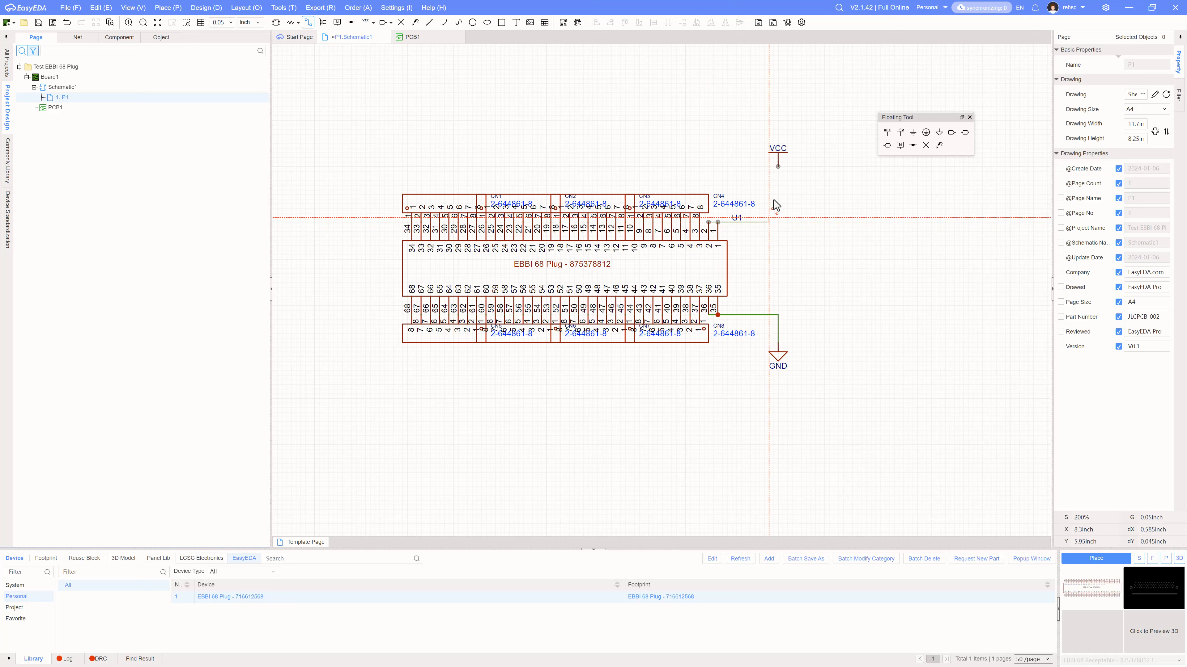
{"action": "left_click", "coordinate": [777, 167]}
{"action": "key", "text": "Escape"}
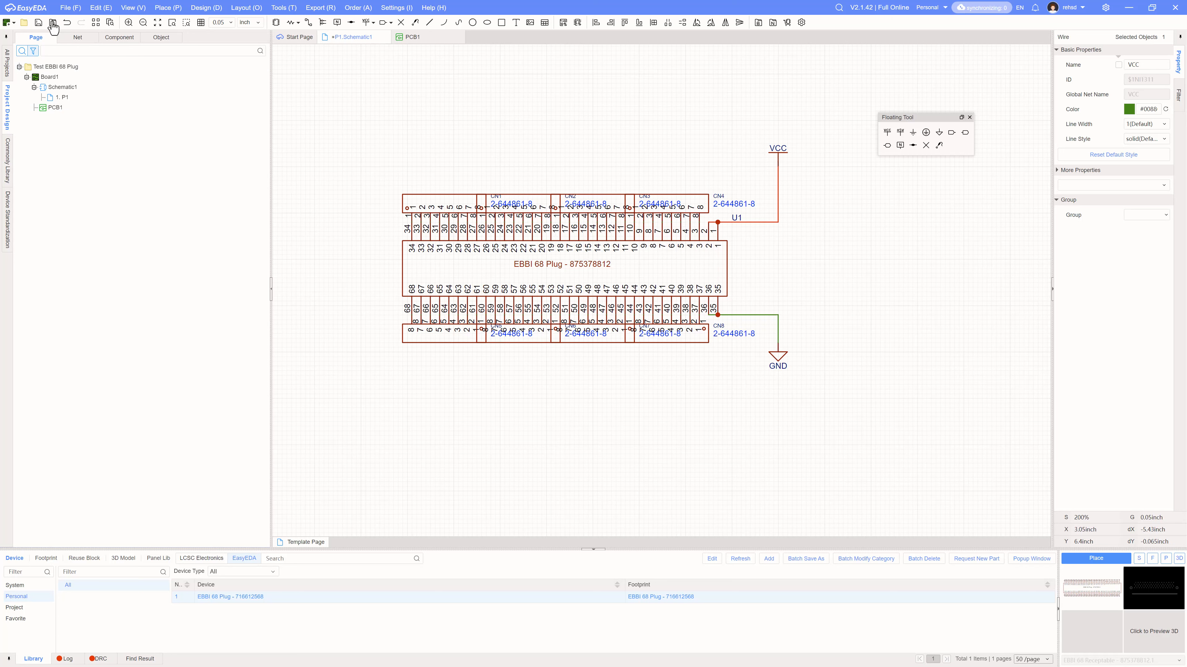
Step: Save the schematic and update the PCB with the new headers and nets
{"action": "left_click", "coordinate": [38, 22]}
{"action": "left_click", "coordinate": [206, 9]}
{"action": "left_click", "coordinate": [210, 22]}
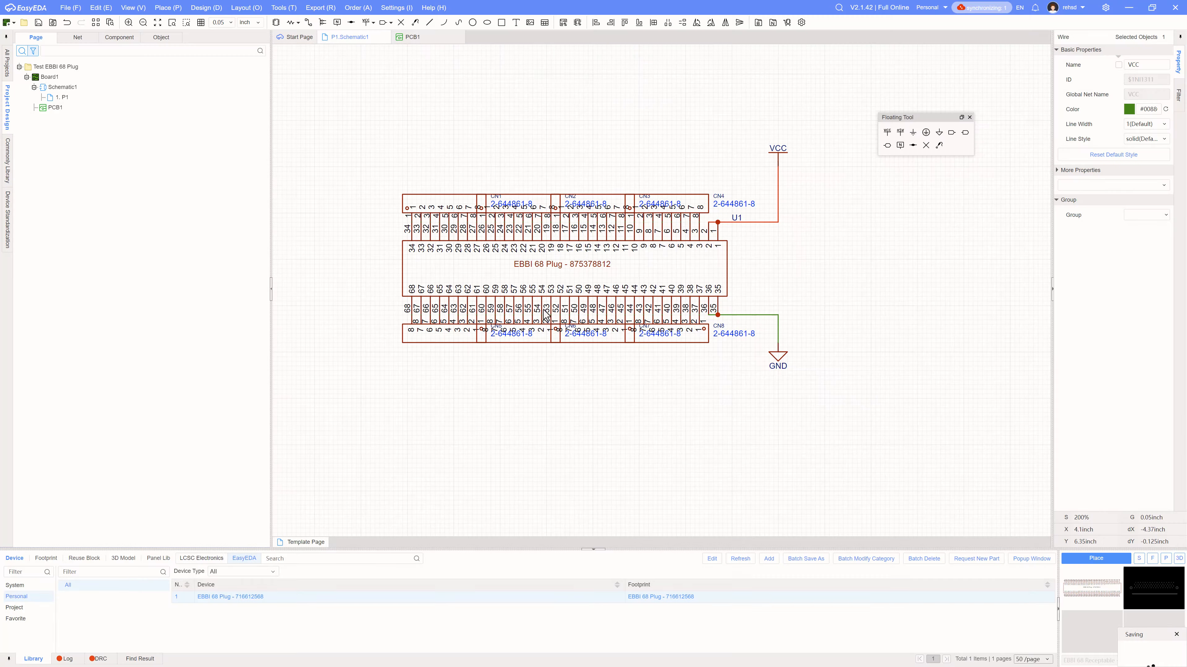
{"action": "scroll", "coordinate": [738, 365], "scroll_direction": "down", "scroll_amount": 2}
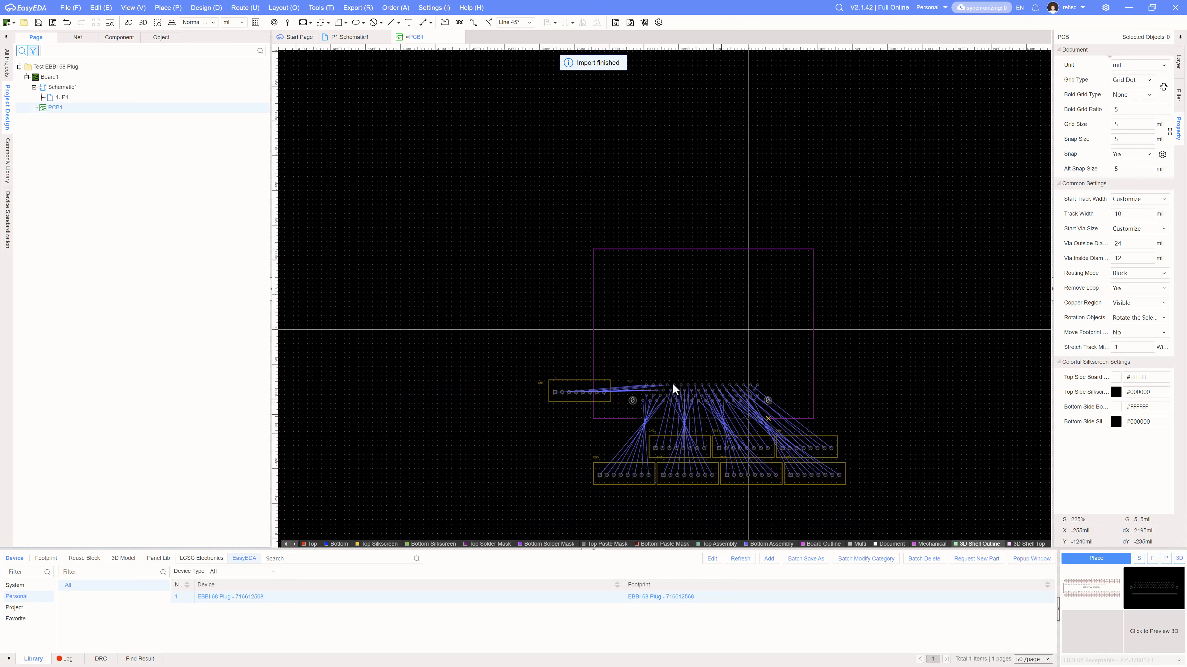
Step: Move four headers into the board's left half, two above two, with the lower pair rotated 180°
{"action": "scroll", "coordinate": [657, 420], "scroll_direction": "up", "scroll_amount": 6}
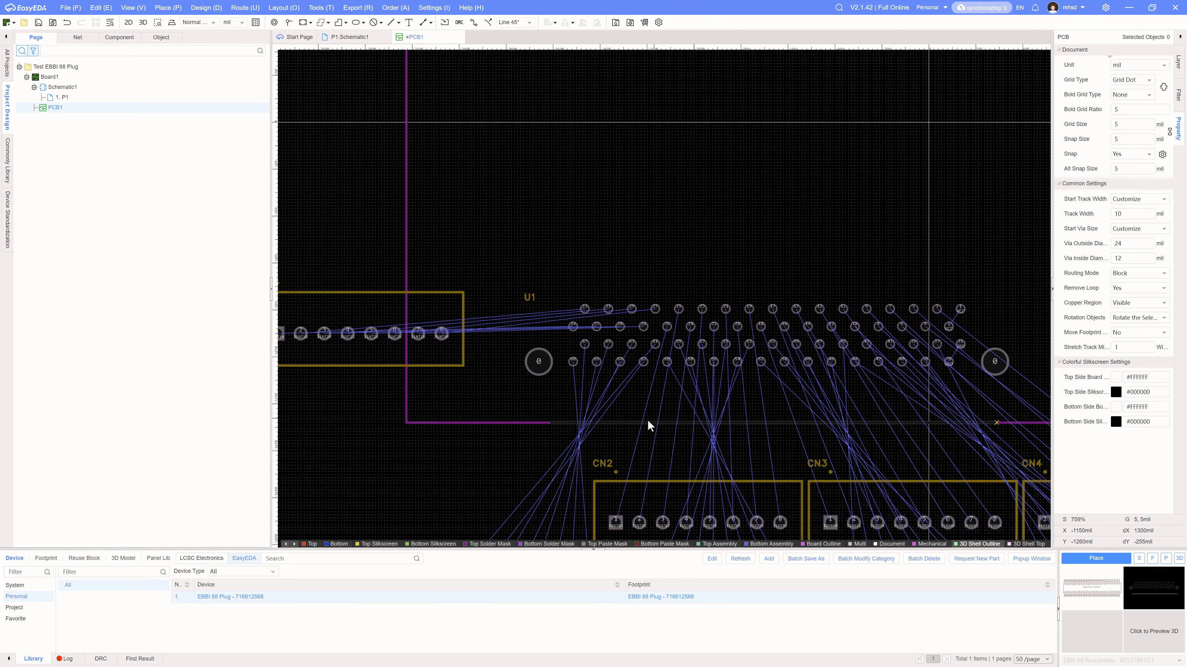
{"action": "scroll", "coordinate": [589, 430], "scroll_direction": "down", "scroll_amount": 6}
{"action": "left_click_drag", "start_coordinate": [502, 404], "coordinate": [553, 279]}
{"action": "key", "text": "r"}
{"action": "left_click_drag", "start_coordinate": [572, 482], "coordinate": [582, 305]}
{"action": "key", "text": "space"}
{"action": "key", "text": "space"}
{"action": "left_click_drag", "start_coordinate": [591, 444], "coordinate": [607, 265]}
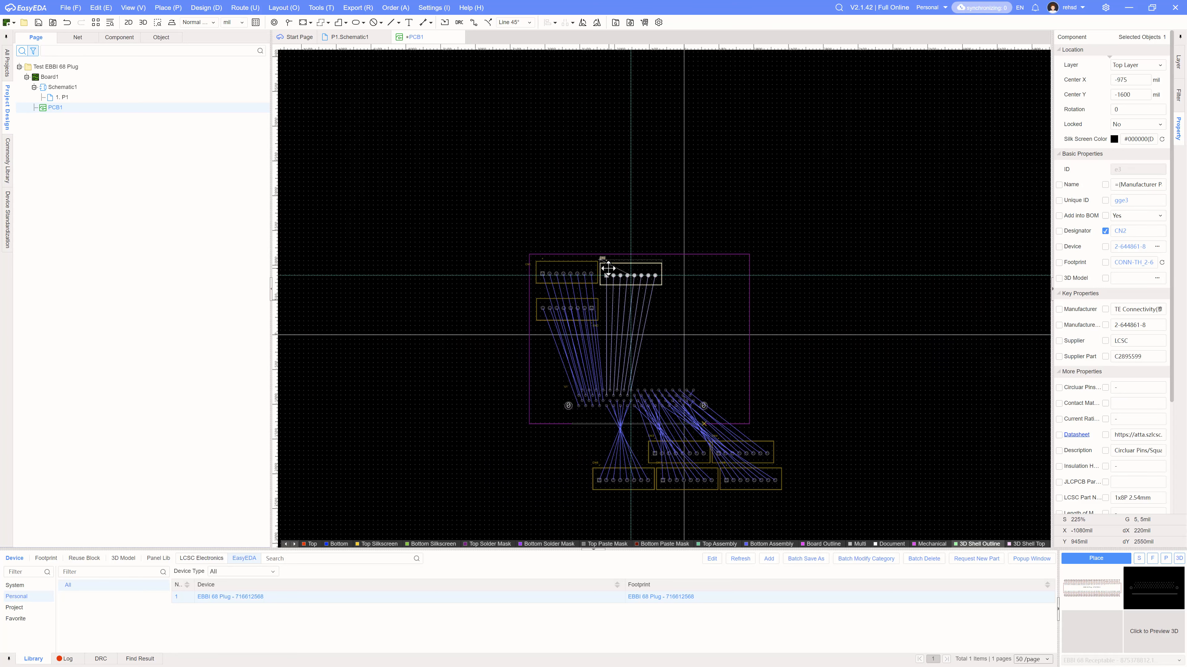
{"action": "left_click_drag", "start_coordinate": [637, 485], "coordinate": [645, 317]}
{"action": "key", "text": "space"}
{"action": "key", "text": "space"}
Step: Move the remaining four headers beside the first ones to complete two rows of four, with the lower row rotated 180°
{"action": "left_click_drag", "start_coordinate": [690, 456], "coordinate": [707, 279]}
{"action": "left_click_drag", "start_coordinate": [753, 456], "coordinate": [770, 278]}
{"action": "key", "text": "space"}
{"action": "key", "text": "space"}
{"action": "left_click_drag", "start_coordinate": [702, 486], "coordinate": [714, 318]}
{"action": "left_click_drag", "start_coordinate": [753, 485], "coordinate": [770, 316]}
{"action": "key", "text": "space"}
{"action": "key", "text": "space"}
{"action": "left_click", "coordinate": [753, 386]}
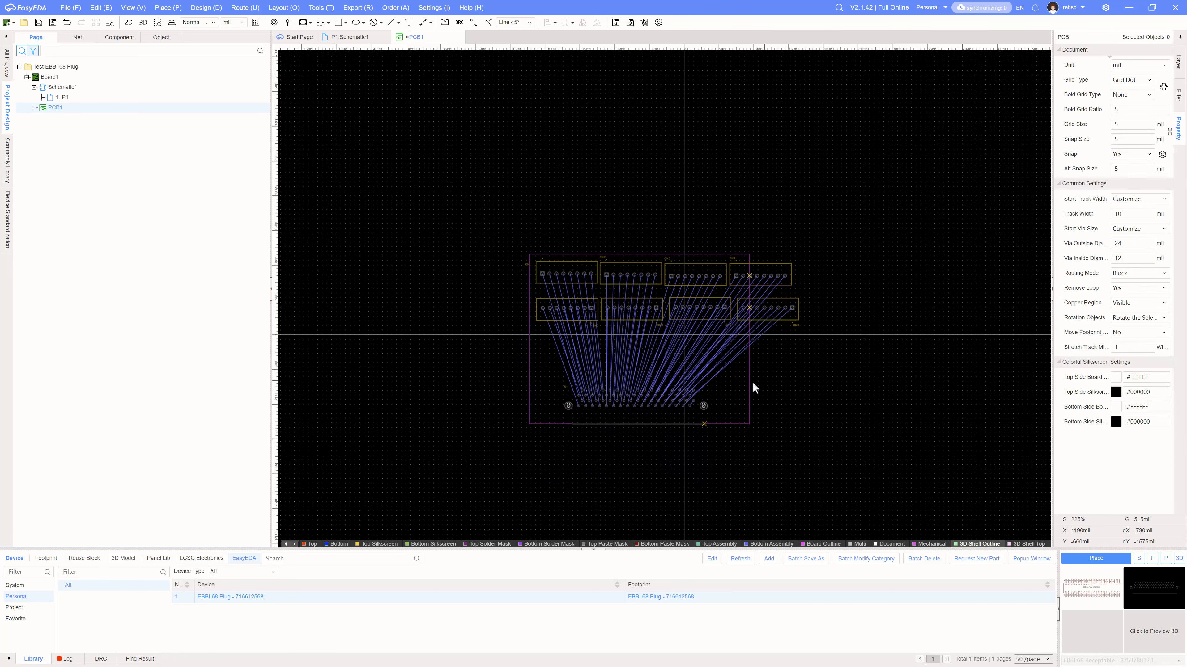
Step: Widen the board outline to the right to enclose all headers, and align each header row on a common horizontal line
{"action": "left_click_drag", "start_coordinate": [749, 385], "coordinate": [811, 384]}
{"action": "left_click_drag", "start_coordinate": [521, 230], "coordinate": [794, 290]}
{"action": "left_click", "coordinate": [553, 23]}
{"action": "left_click", "coordinate": [579, 61]}
{"action": "left_click_drag", "start_coordinate": [522, 291], "coordinate": [831, 339]}
{"action": "left_click", "coordinate": [553, 22]}
{"action": "left_click", "coordinate": [573, 65]}
Step: Shift individual headers sideways so the outer ends of the upper and lower rows line up
{"action": "left_click", "coordinate": [567, 211]}
{"action": "scroll", "coordinate": [564, 306], "scroll_direction": "up", "scroll_amount": 4}
{"action": "left_click_drag", "start_coordinate": [455, 268], "coordinate": [453, 268]}
{"action": "scroll", "coordinate": [453, 268], "scroll_direction": "down", "scroll_amount": 4}
{"action": "scroll", "coordinate": [690, 263], "scroll_direction": "up", "scroll_amount": 6}
{"action": "left_click_drag", "start_coordinate": [802, 300], "coordinate": [728, 300]}
{"action": "scroll", "coordinate": [873, 164], "scroll_direction": "up", "scroll_amount": 2}
{"action": "key", "text": "Left"}
{"action": "key", "text": "Left"}
{"action": "scroll", "coordinate": [807, 347], "scroll_direction": "down", "scroll_amount": 8}
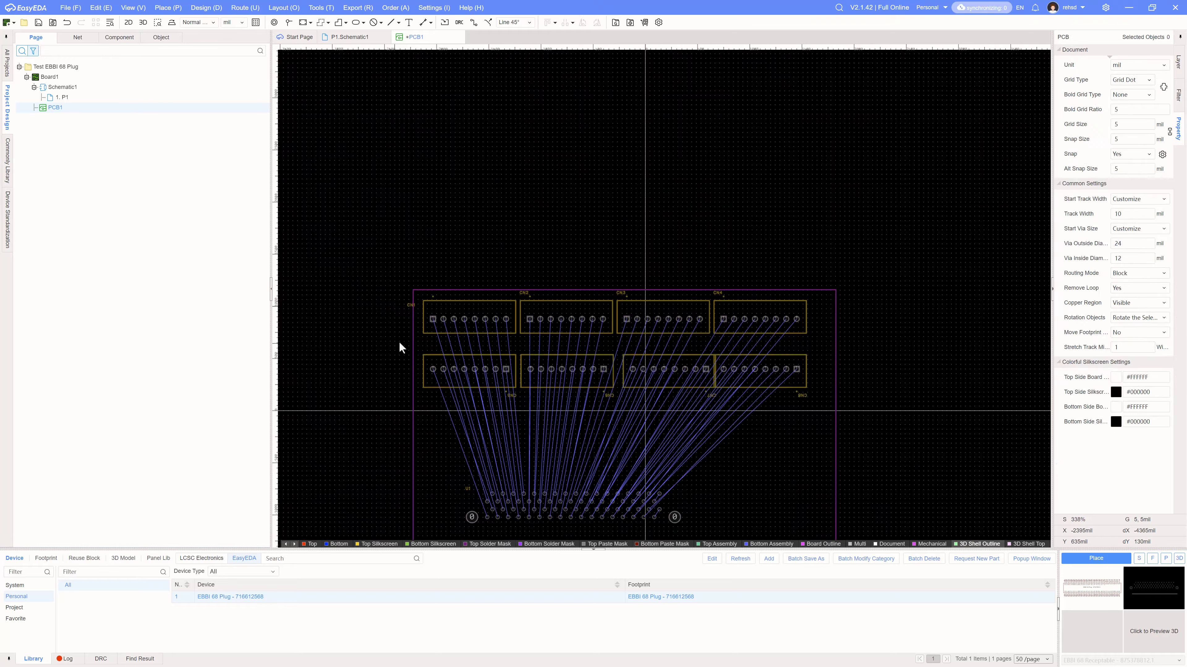
Step: Distribute the lower row of headers evenly in the horizontal direction and shift connector U1 right along the board's lower edge
{"action": "left_click_drag", "start_coordinate": [400, 345], "coordinate": [872, 409]}
{"action": "left_click", "coordinate": [572, 22]}
{"action": "left_click", "coordinate": [580, 35]}
{"action": "scroll", "coordinate": [811, 261], "scroll_direction": "down", "scroll_amount": 1}
{"action": "left_click_drag", "start_coordinate": [668, 440], "coordinate": [689, 441]}
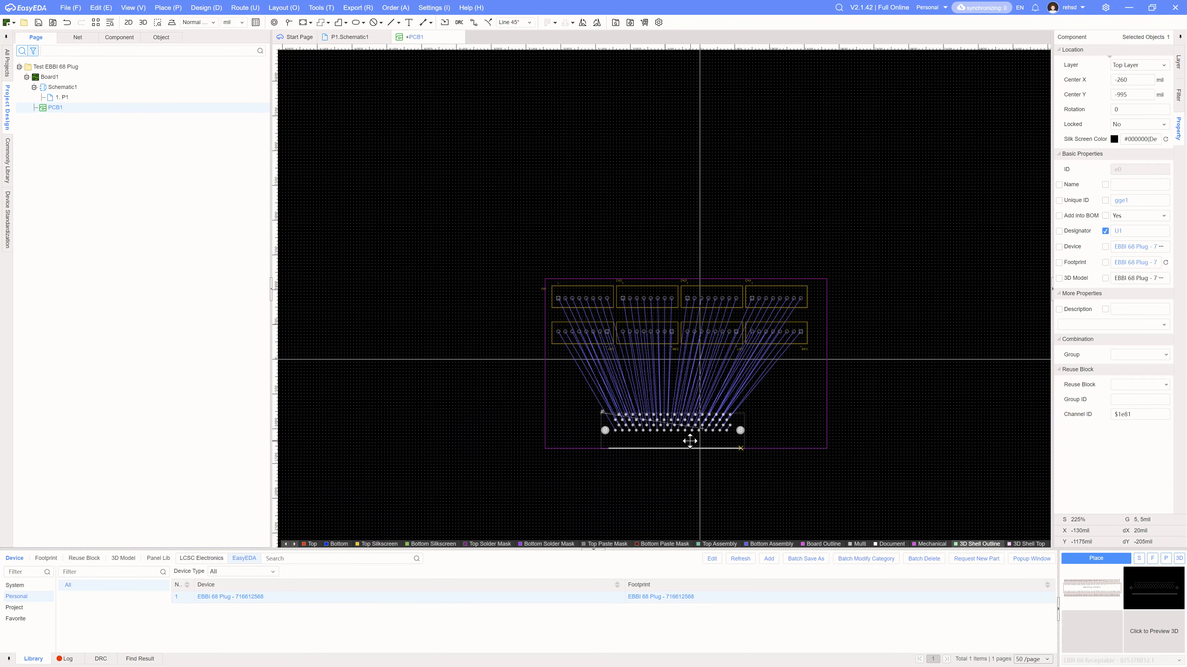
Step: Narrow the board outline by moving its right edge inward, closer to the headers
{"action": "scroll", "coordinate": [826, 332], "scroll_direction": "up", "scroll_amount": 2}
{"action": "left_click_drag", "start_coordinate": [825, 405], "coordinate": [798, 408]}
{"action": "scroll", "coordinate": [798, 409], "scroll_direction": "down", "scroll_amount": 2}
Step: Nudge connector U1 six steps to the right along the board's lower edge and save the PCB
{"action": "left_click", "coordinate": [746, 469]}
{"action": "key", "text": "Right"}
{"action": "key", "text": "Right"}
{"action": "key", "text": "Right"}
{"action": "key", "text": "Right"}
{"action": "key", "text": "Right"}
{"action": "key", "text": "Right"}
{"action": "left_click", "coordinate": [38, 25]}
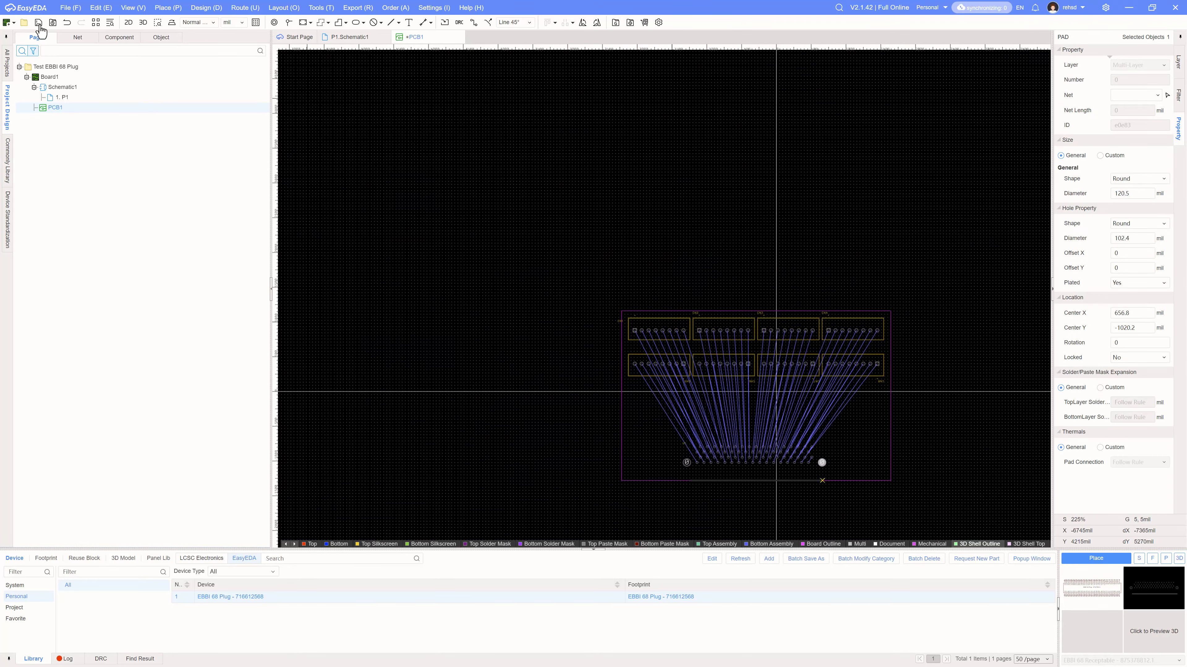
Step: Auto-route all nets on the top and bottom layers with 45-degree corners and completion-first priority, and inspect the routed board
{"action": "left_click", "coordinate": [245, 8]}
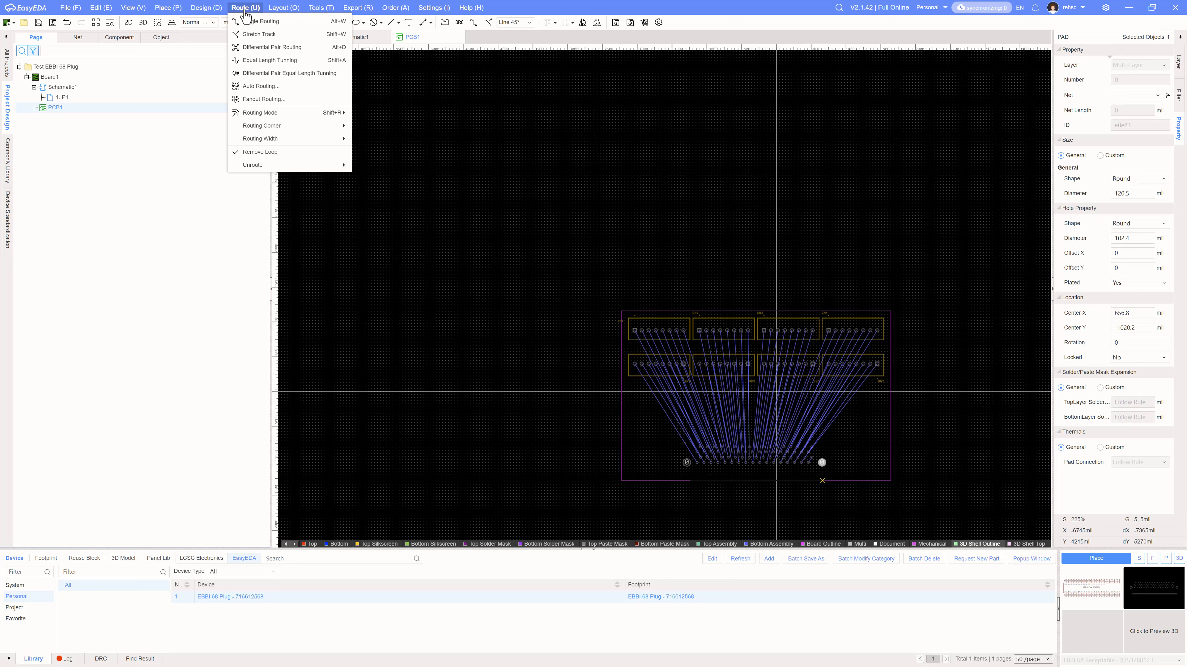
{"action": "mouse_move", "coordinate": [294, 115]}
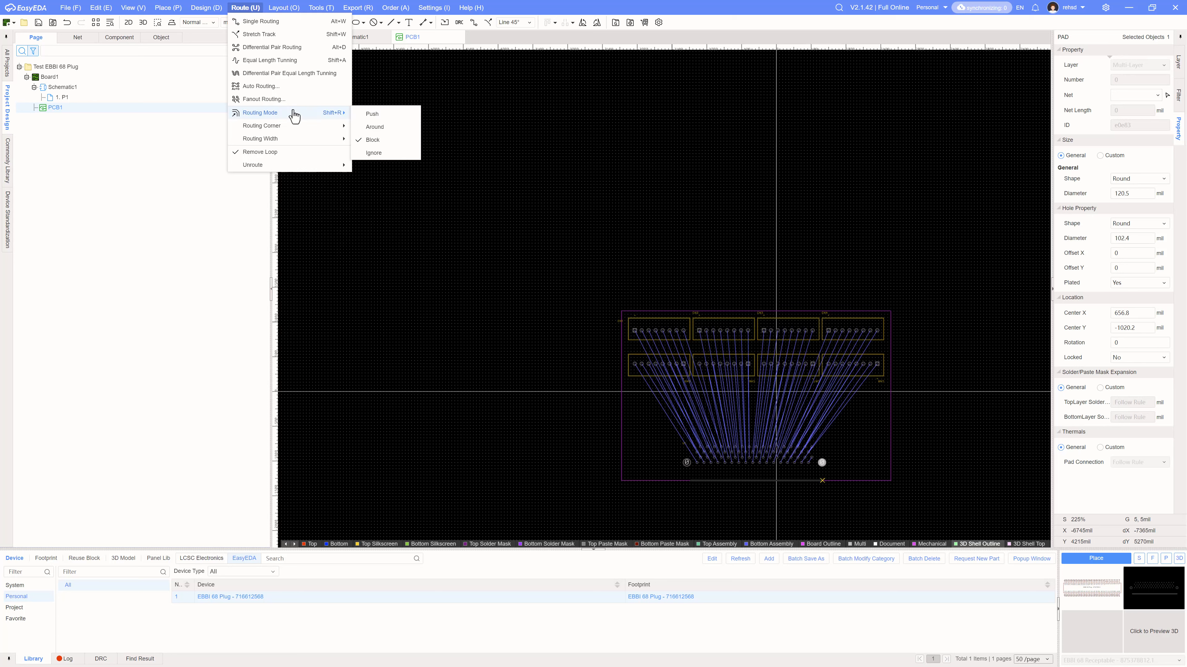
{"action": "left_click", "coordinate": [280, 87]}
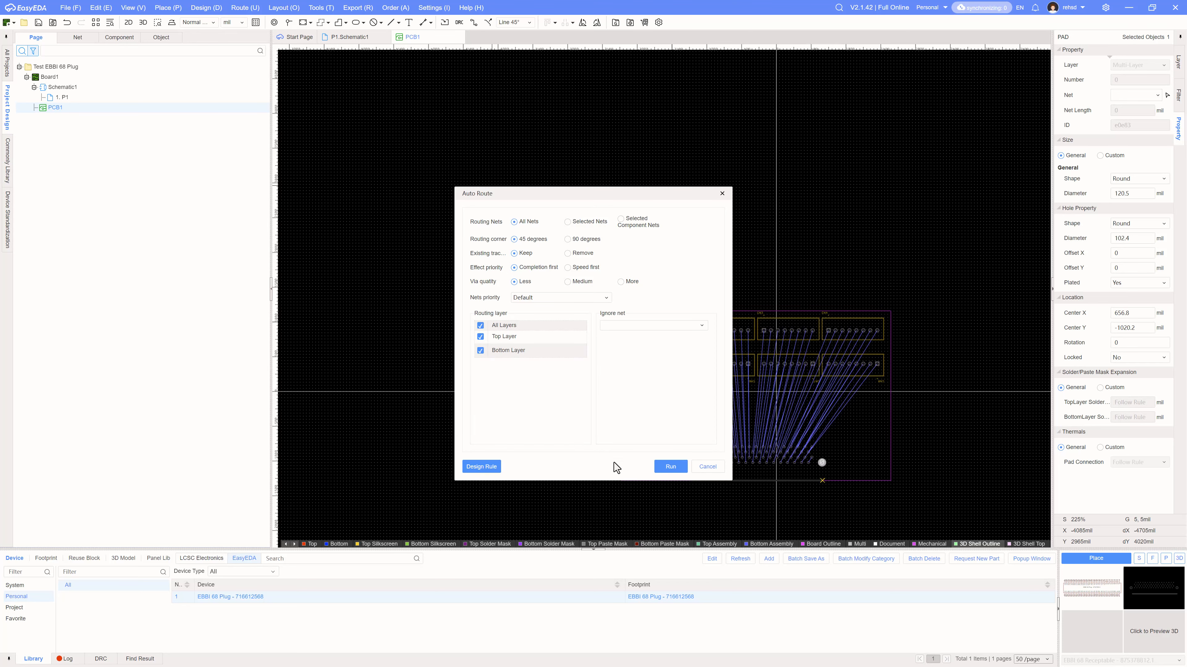
{"action": "left_click", "coordinate": [669, 468]}
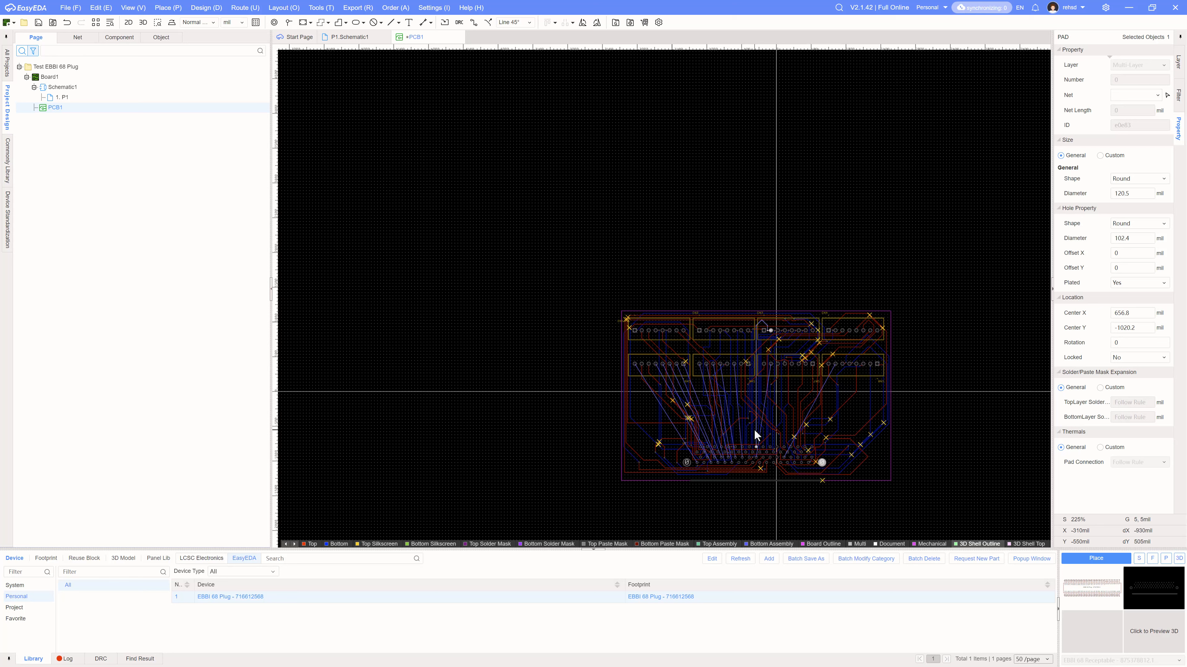
{"action": "scroll", "coordinate": [753, 429], "scroll_direction": "up", "scroll_amount": 5}
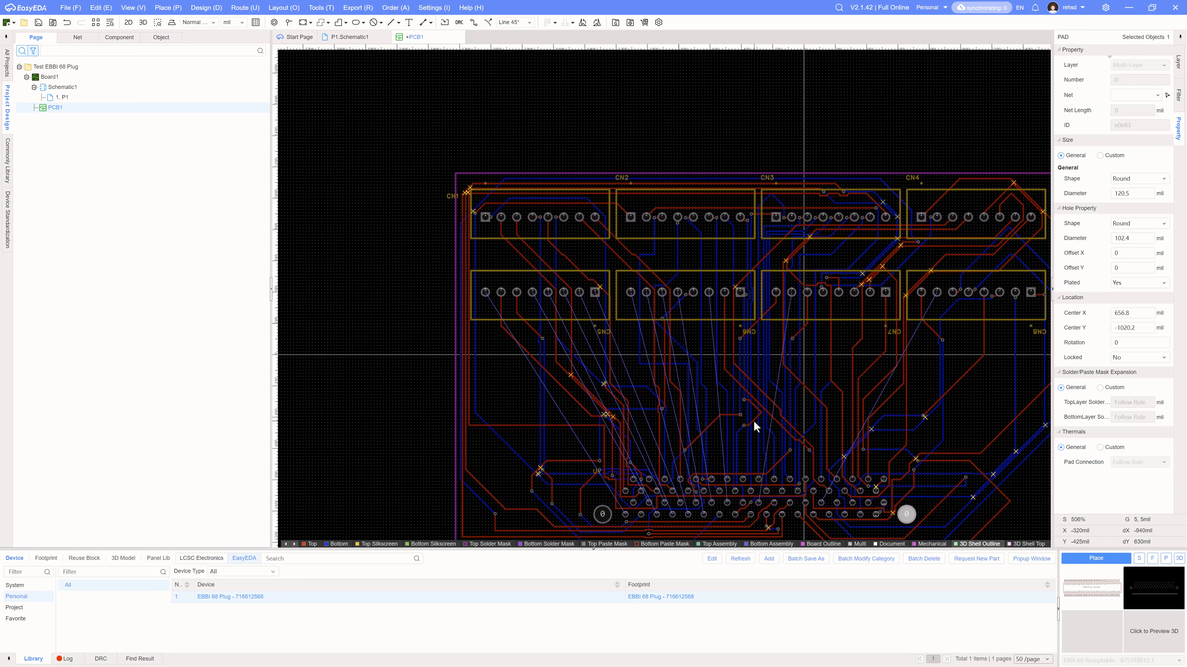
{"action": "scroll", "coordinate": [753, 421], "scroll_direction": "down", "scroll_amount": 5}
{"action": "right_click_drag", "start_coordinate": [922, 336], "coordinate": [838, 233]}
{"action": "scroll", "coordinate": [653, 309], "scroll_direction": "up", "scroll_amount": 2}
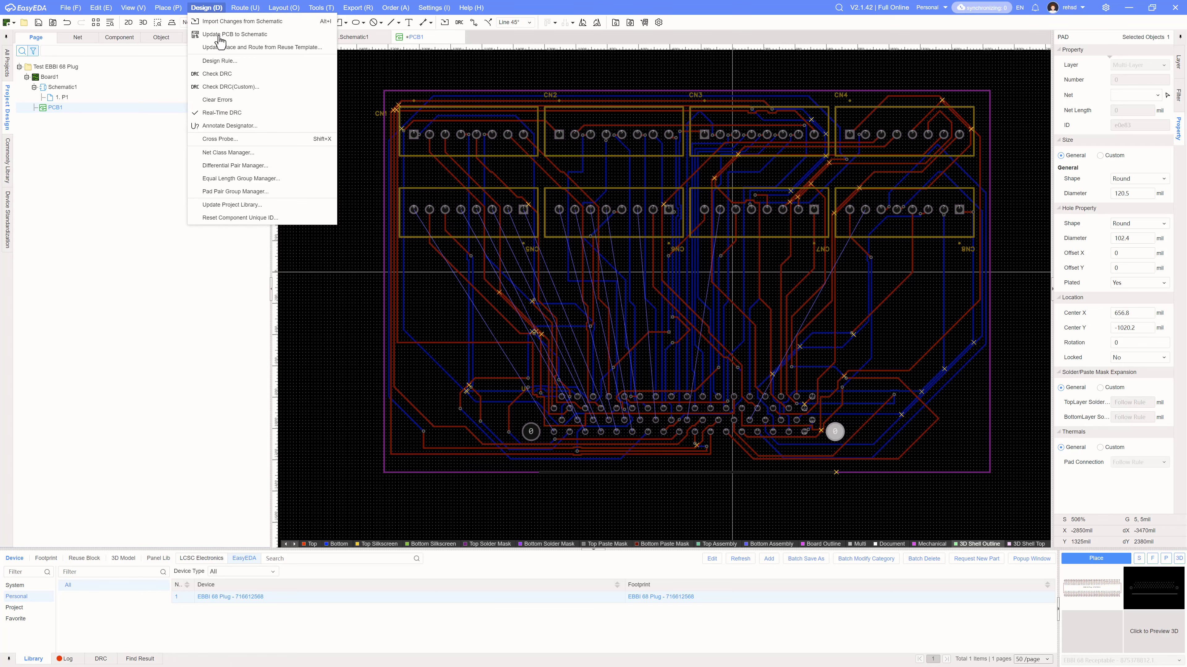
Step: Look through the PCB design rules and the general editor settings without changing anything
{"action": "left_click", "coordinate": [229, 62]}
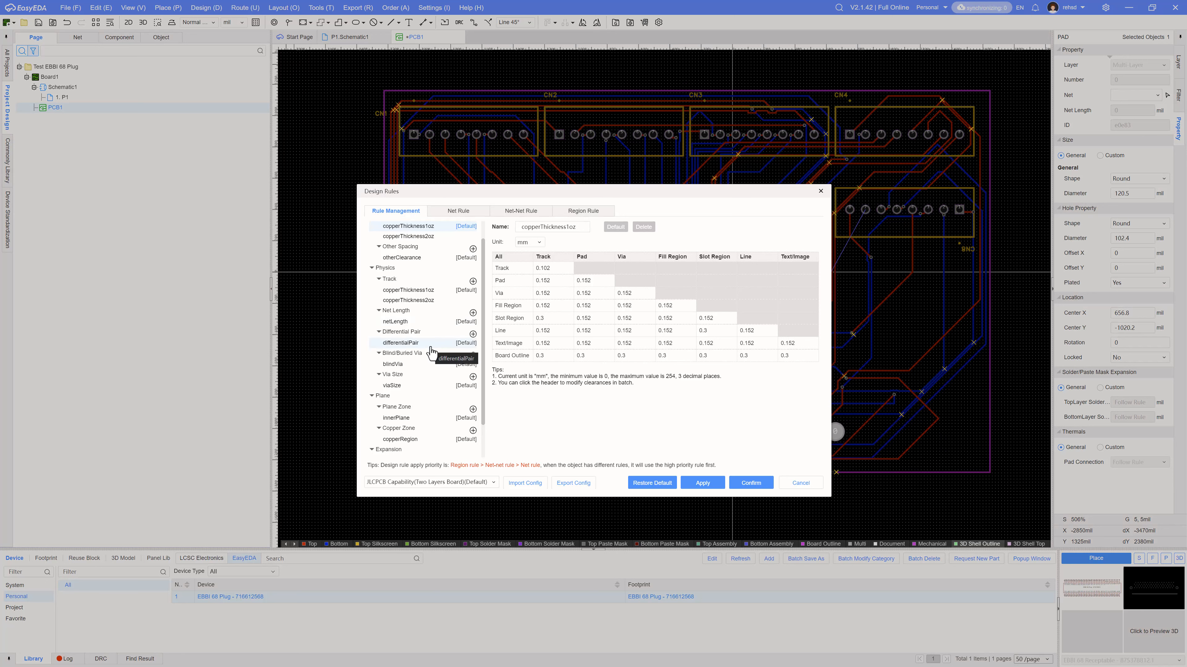
{"action": "scroll", "coordinate": [432, 347], "scroll_direction": "up", "scroll_amount": 1}
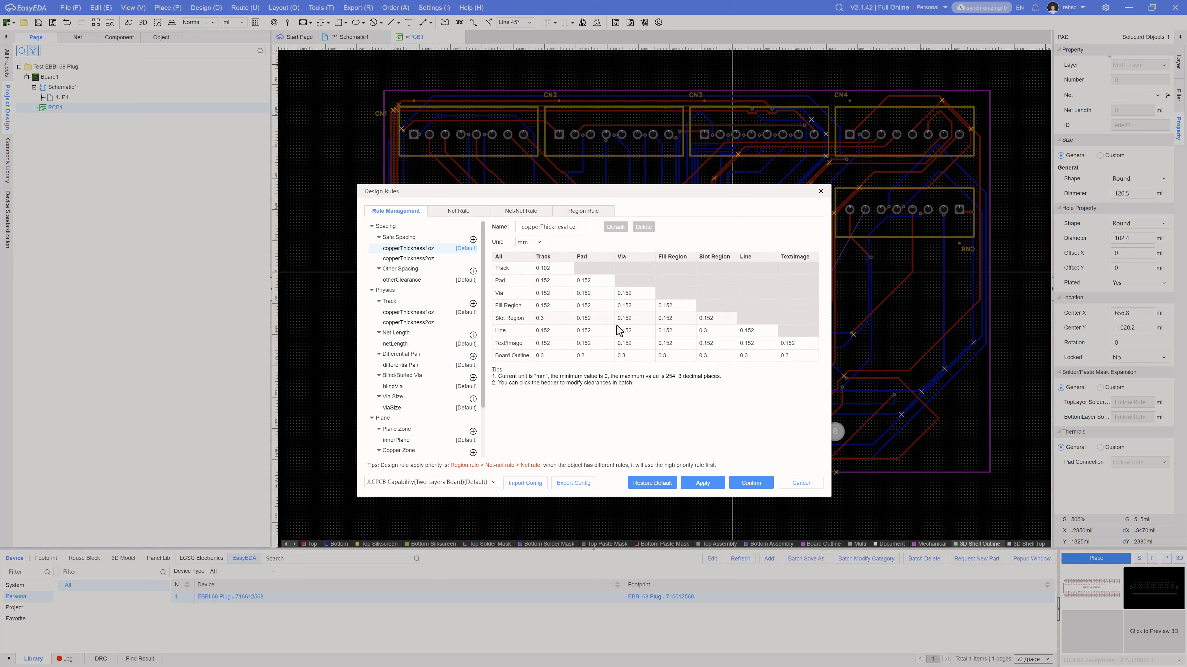
{"action": "scroll", "coordinate": [432, 337], "scroll_direction": "down", "scroll_amount": 1}
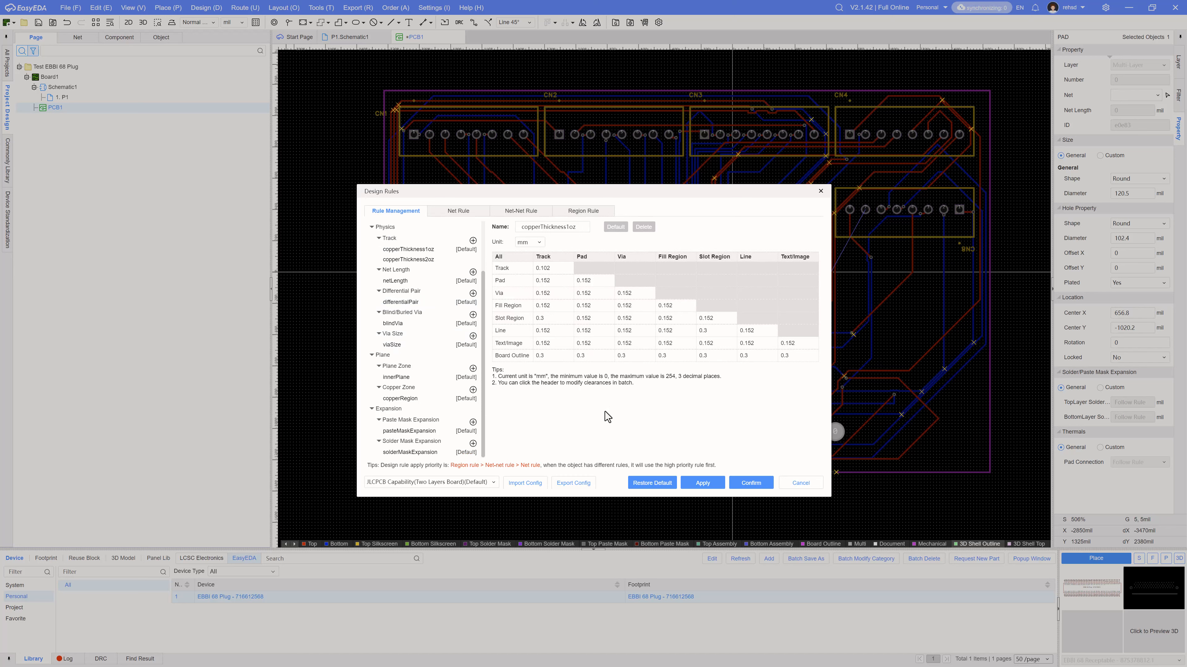
{"action": "left_click", "coordinate": [820, 192]}
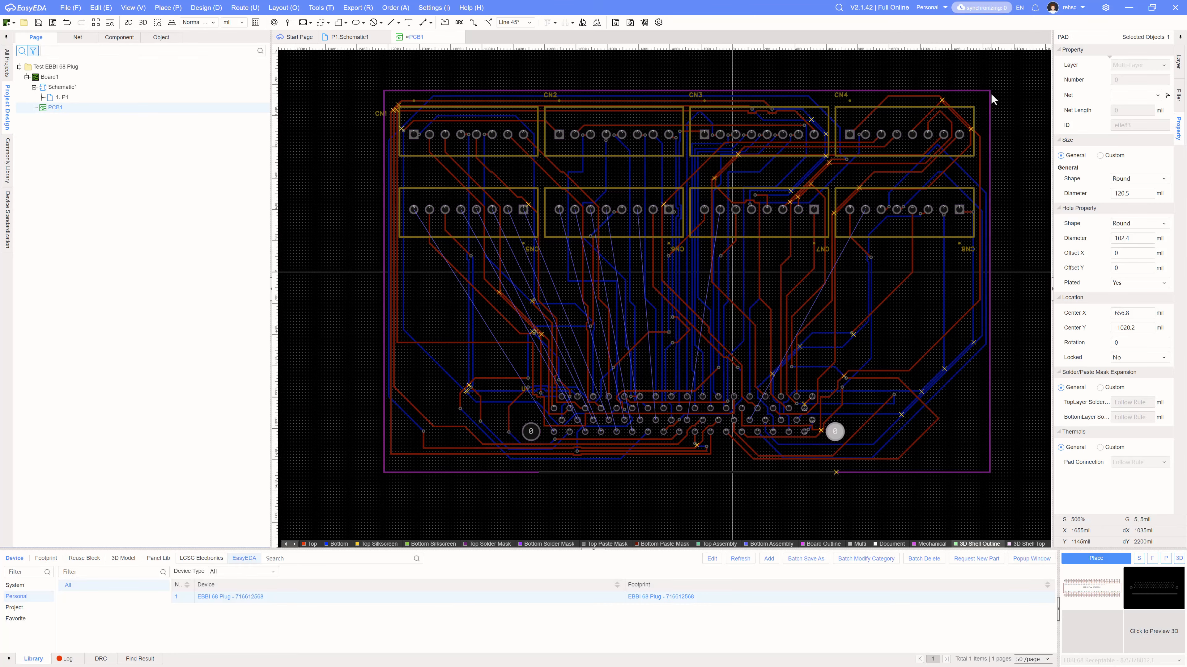
{"action": "left_click", "coordinate": [658, 23]}
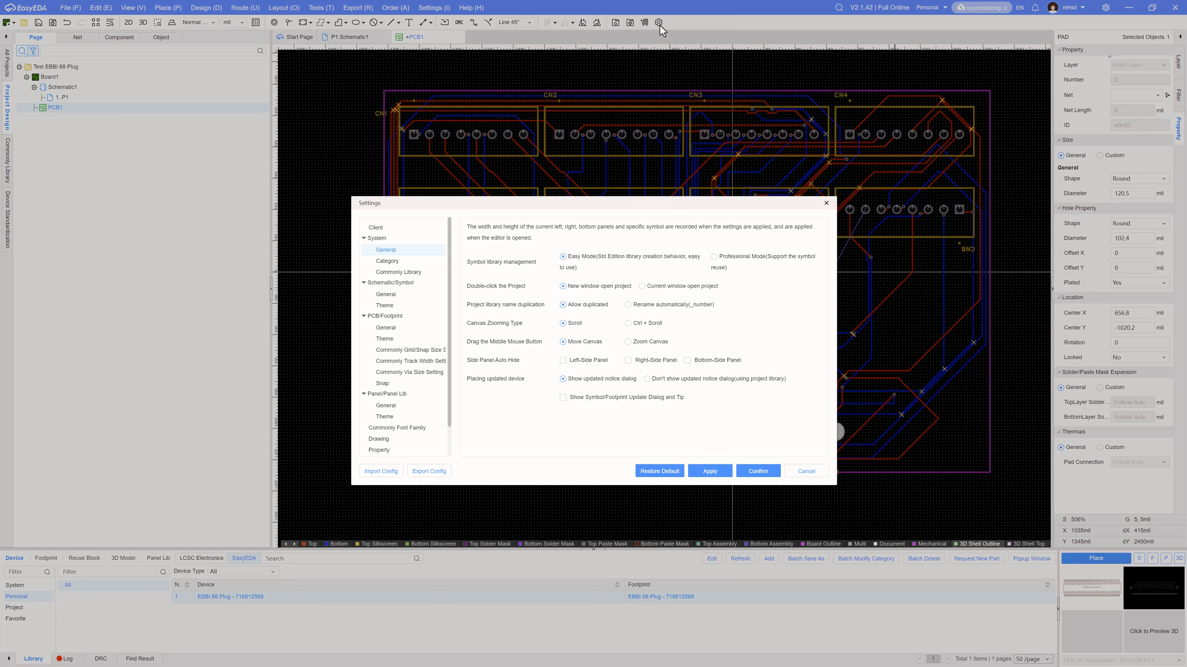
{"action": "left_click", "coordinate": [826, 202]}
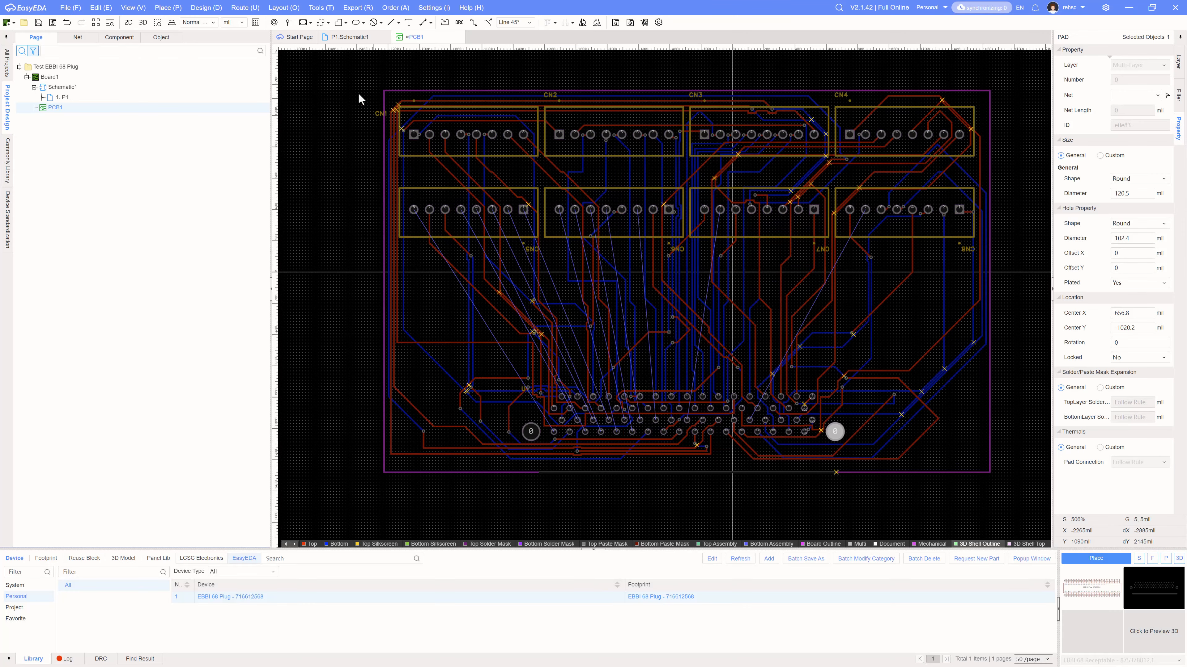
Step: Open the Layer Manager from the copper layer list and set the board to 4 copper layers
{"action": "left_click", "coordinate": [341, 99]}
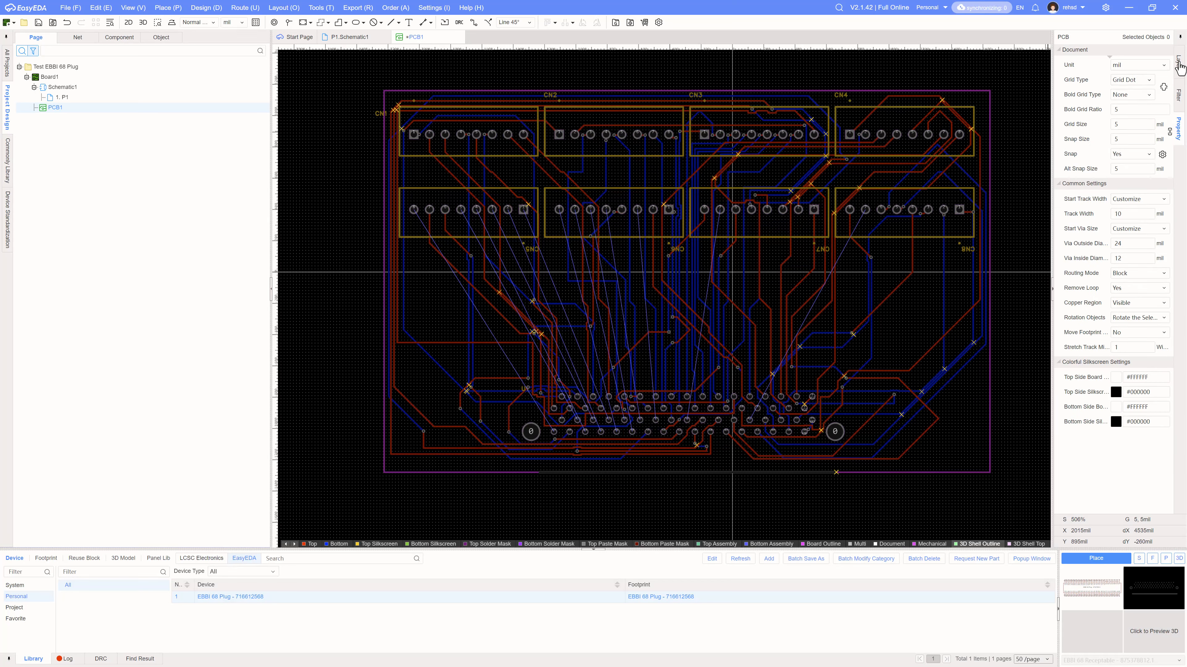
{"action": "left_click", "coordinate": [1179, 66]}
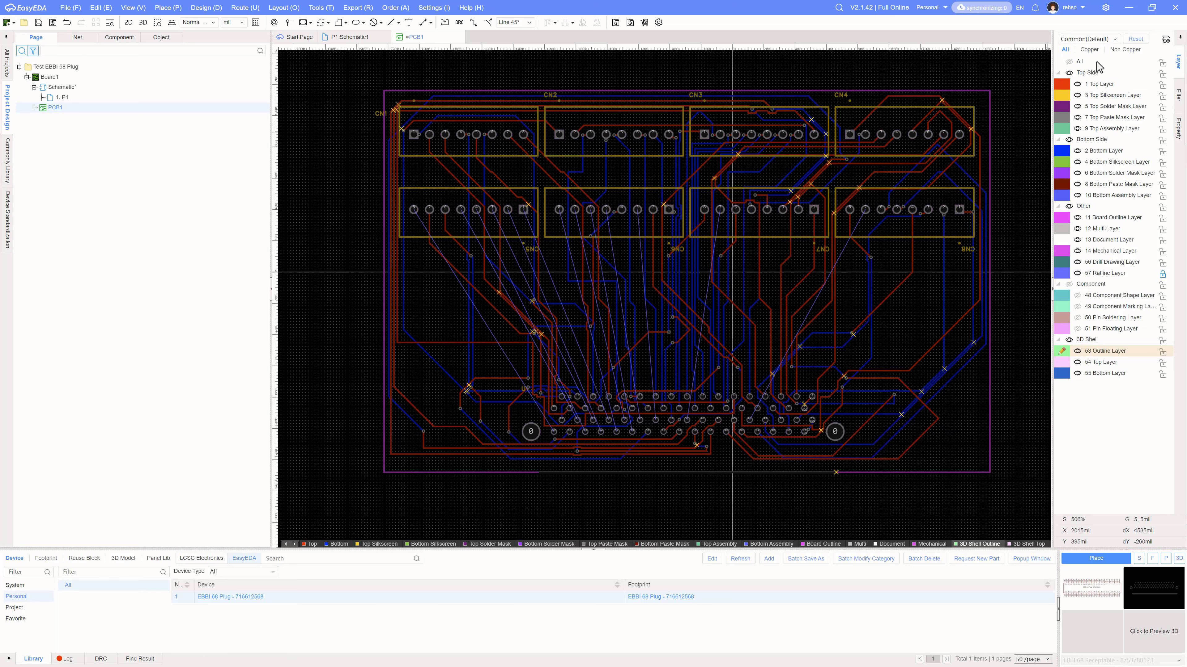
{"action": "left_click", "coordinate": [1088, 50]}
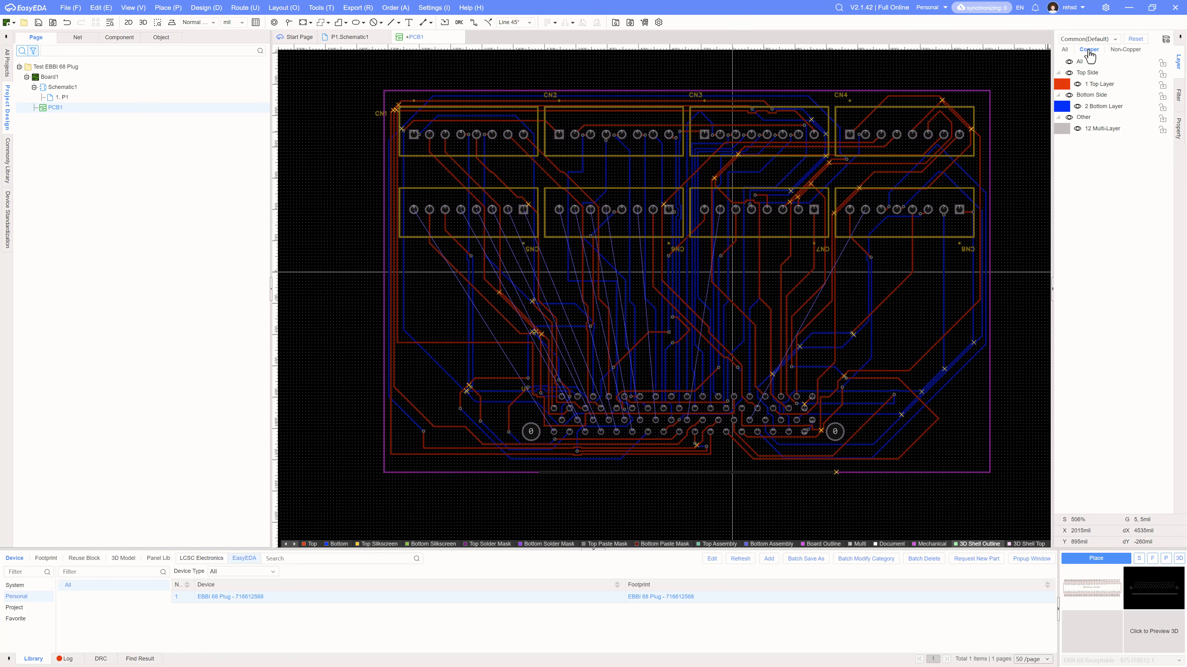
{"action": "left_click", "coordinate": [1164, 40]}
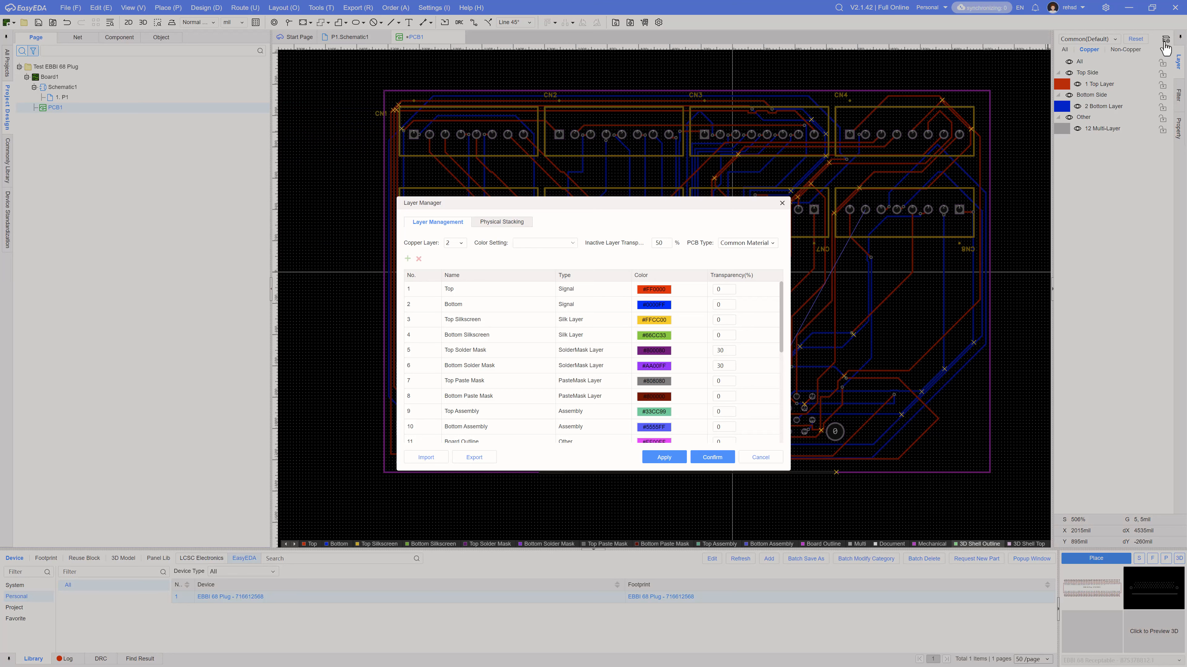
{"action": "left_click", "coordinate": [465, 245]}
{"action": "left_click", "coordinate": [455, 275]}
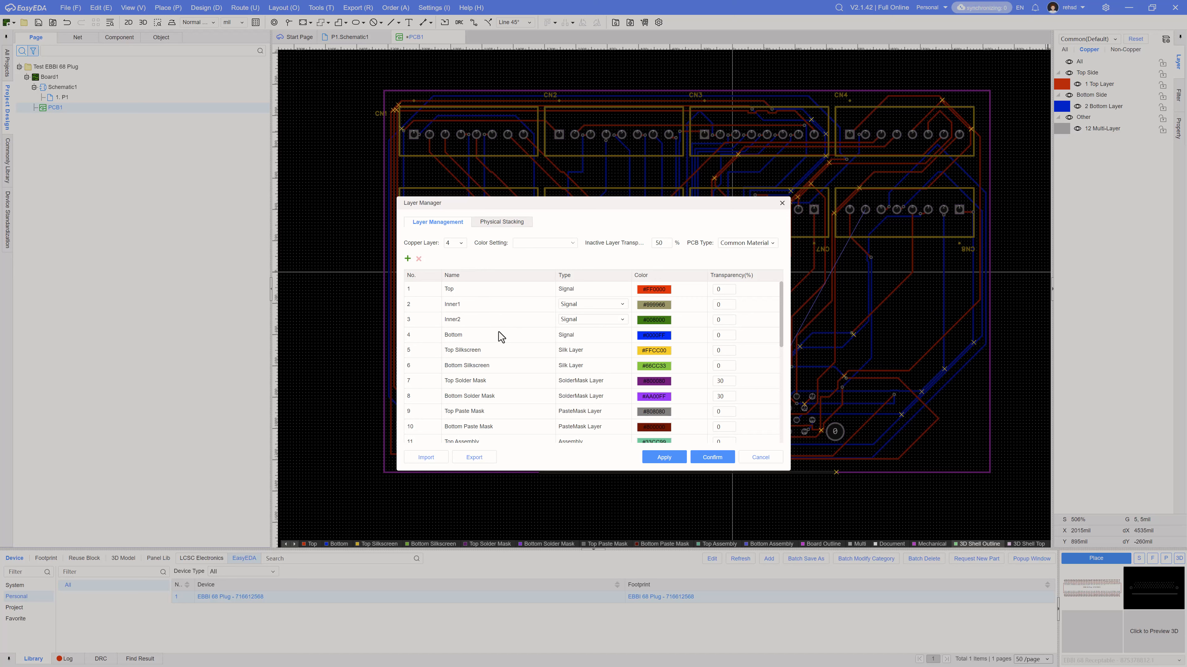
Step: Set the type of both inner layers, Inner1 and Inner2, to PlaneZone
{"action": "left_click", "coordinate": [585, 321]}
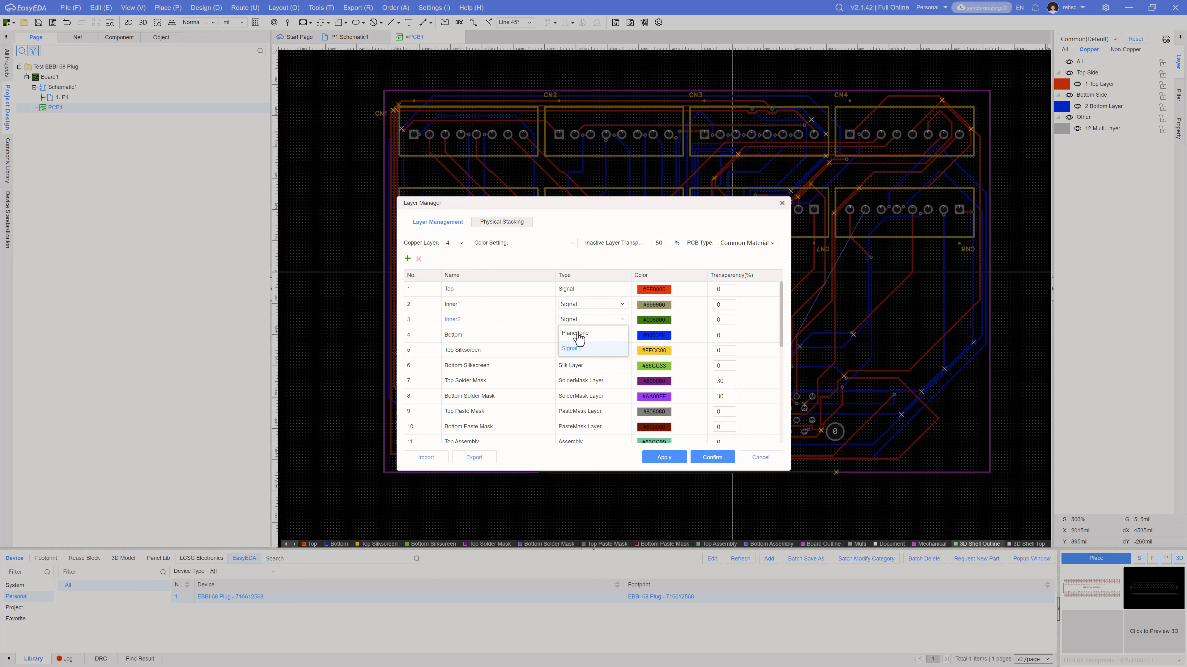
{"action": "left_click", "coordinate": [577, 349]}
{"action": "left_click", "coordinate": [575, 305]}
{"action": "left_click", "coordinate": [585, 333]}
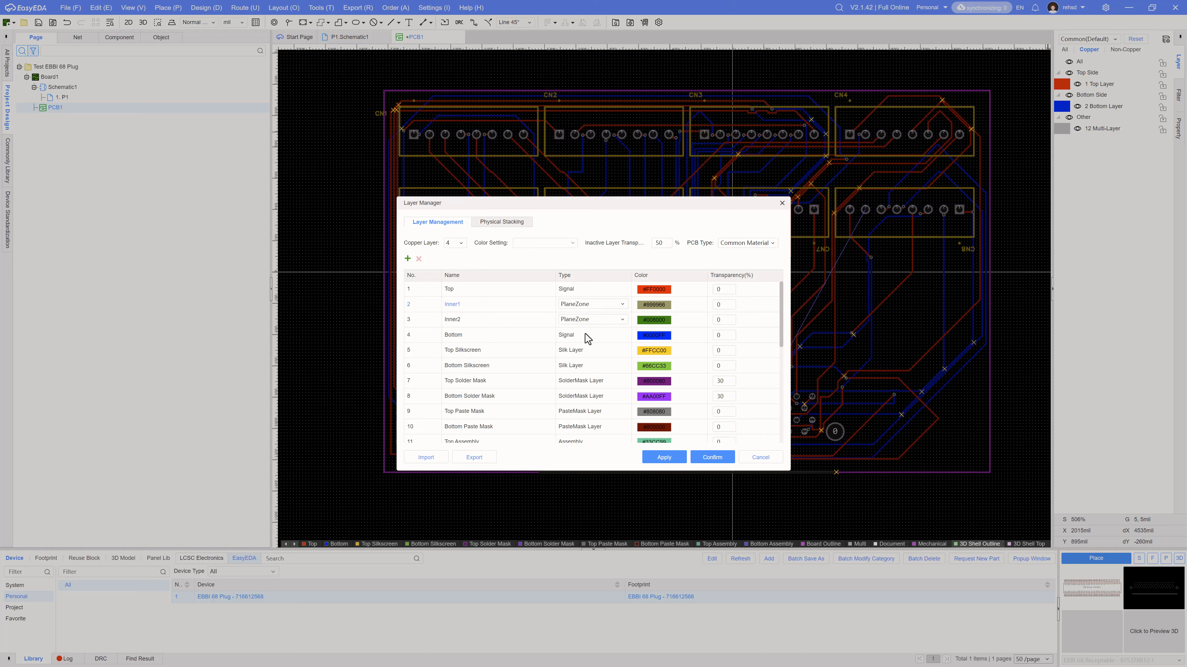
Step: Rename Inner1 to GND1 and Inner2 to VCC1, check the physical stacking, and apply the layer setup
{"action": "double_click", "coordinate": [467, 306]}
{"action": "type", "text": "GND1"}
{"action": "double_click", "coordinate": [467, 321]}
{"action": "type", "text": "VCC1"}
{"action": "key", "text": "Tab"}
{"action": "left_click", "coordinate": [498, 223]}
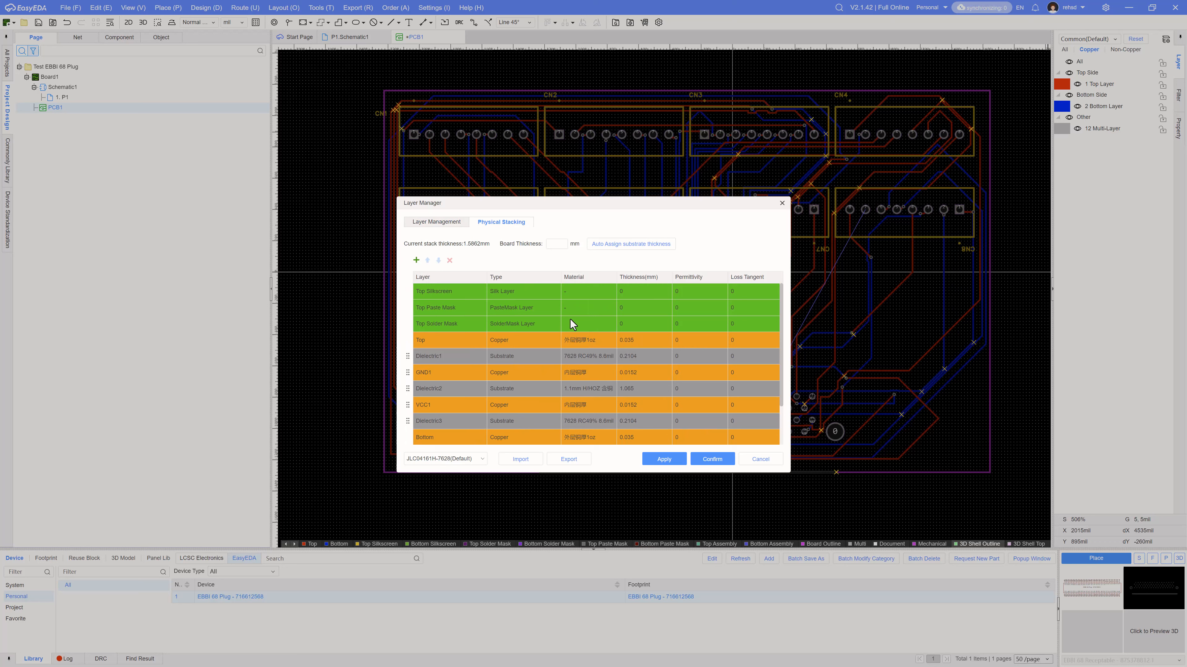
{"action": "left_click", "coordinate": [447, 224]}
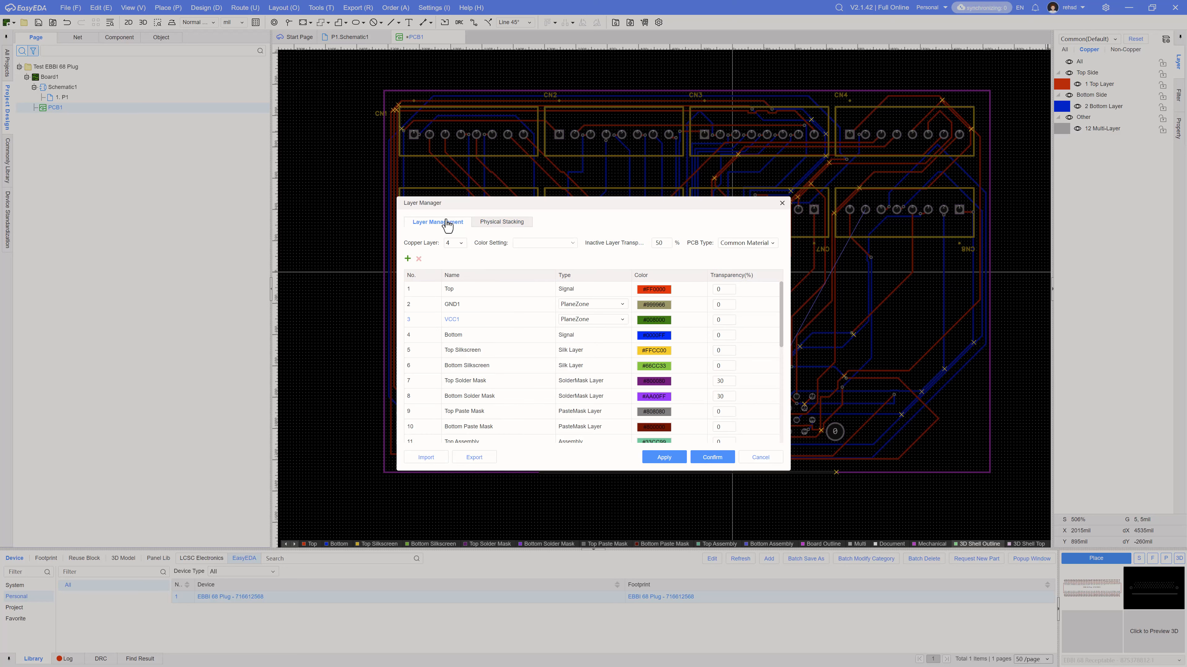
{"action": "left_click", "coordinate": [664, 459]}
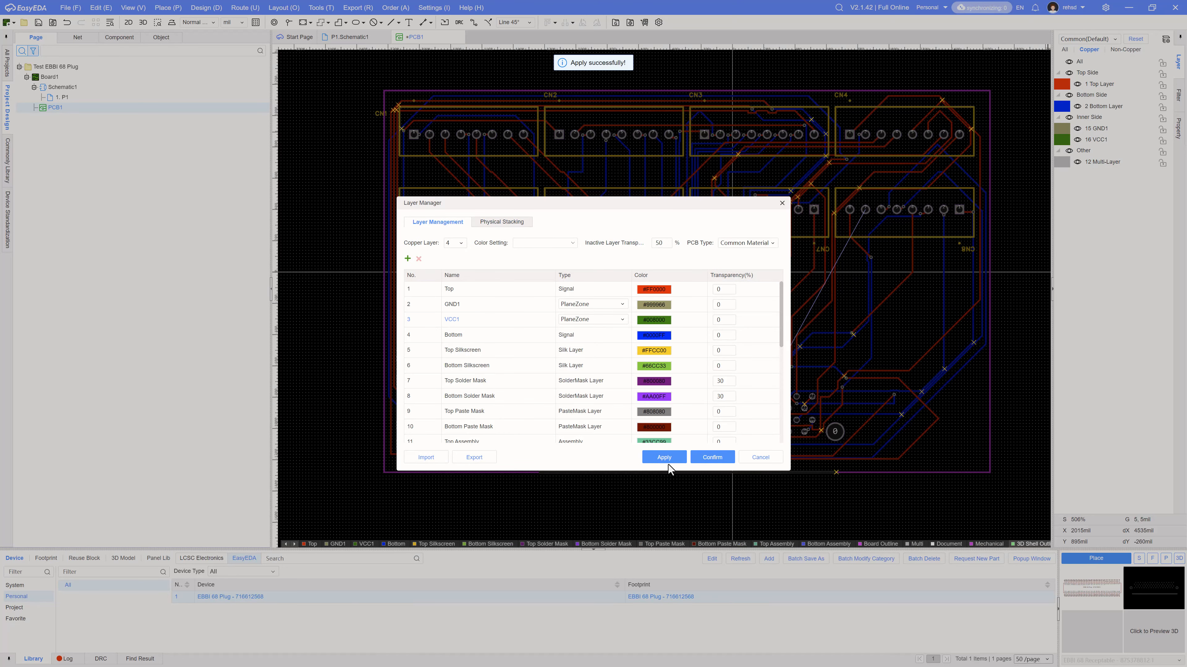
{"action": "left_click", "coordinate": [782, 203]}
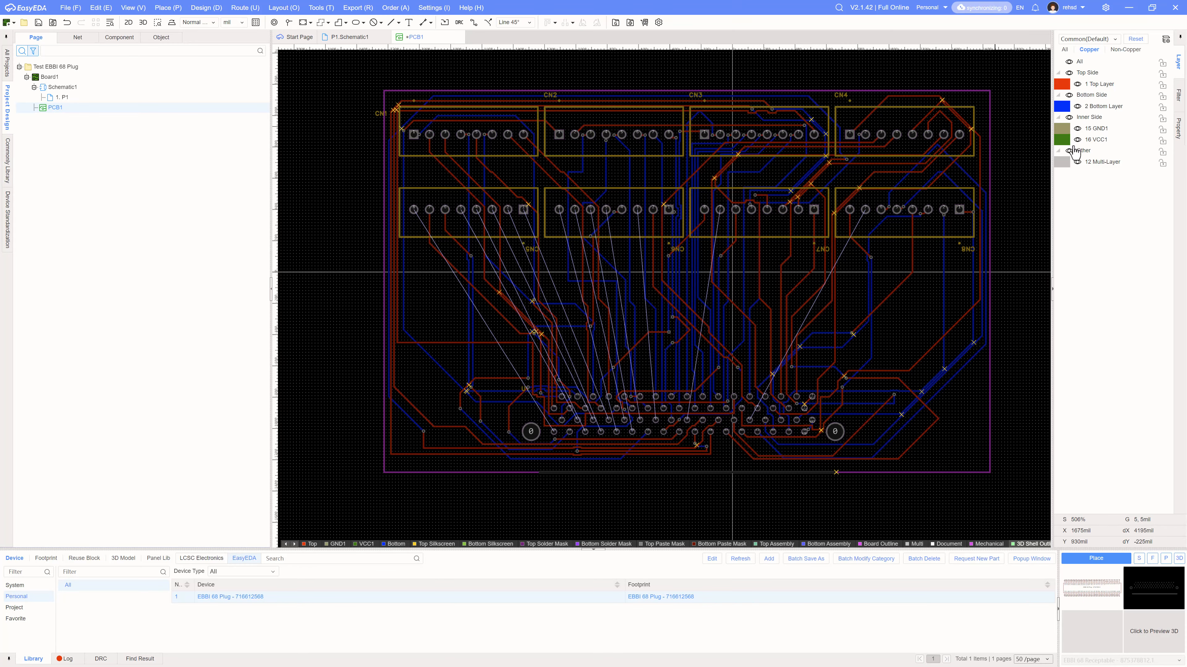
Step: Make the GND1 layer active and select its plane zone to check the assigned net
{"action": "left_click", "coordinate": [1063, 130]}
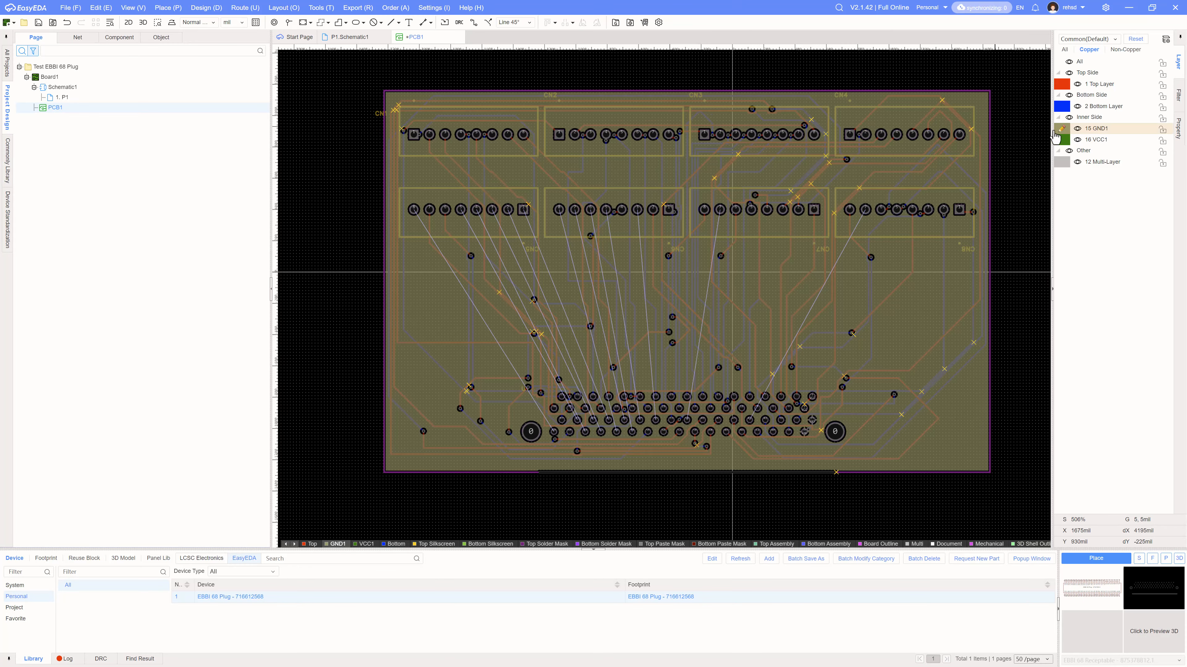
{"action": "left_click", "coordinate": [978, 108]}
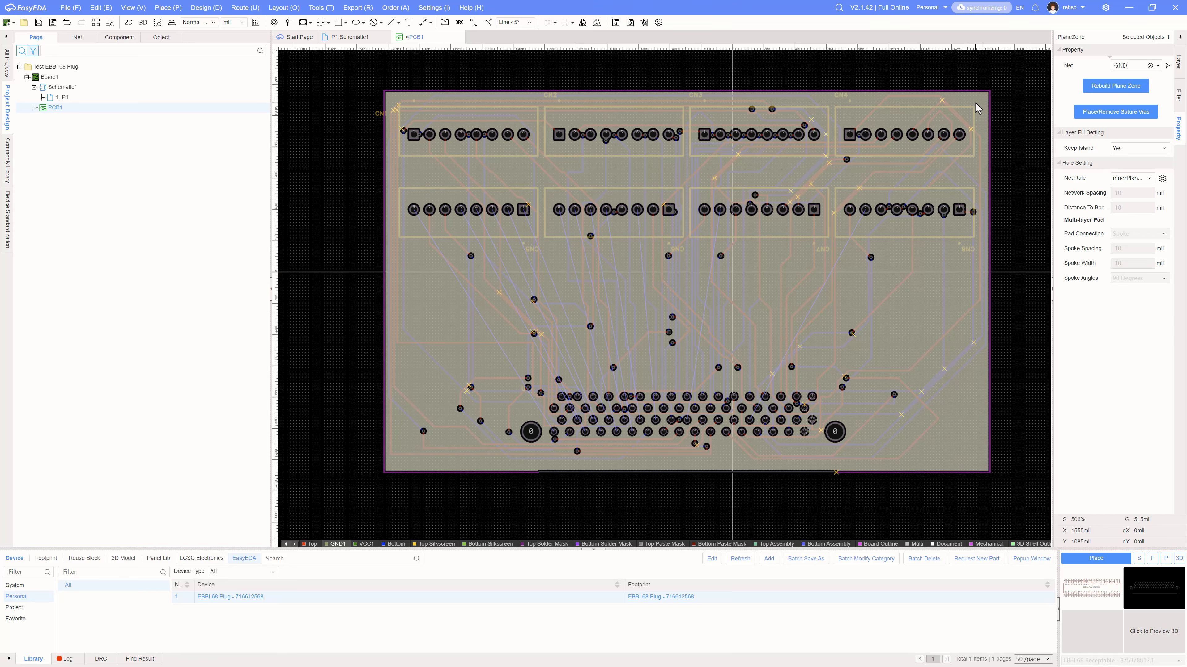
{"action": "right_click", "coordinate": [978, 105]}
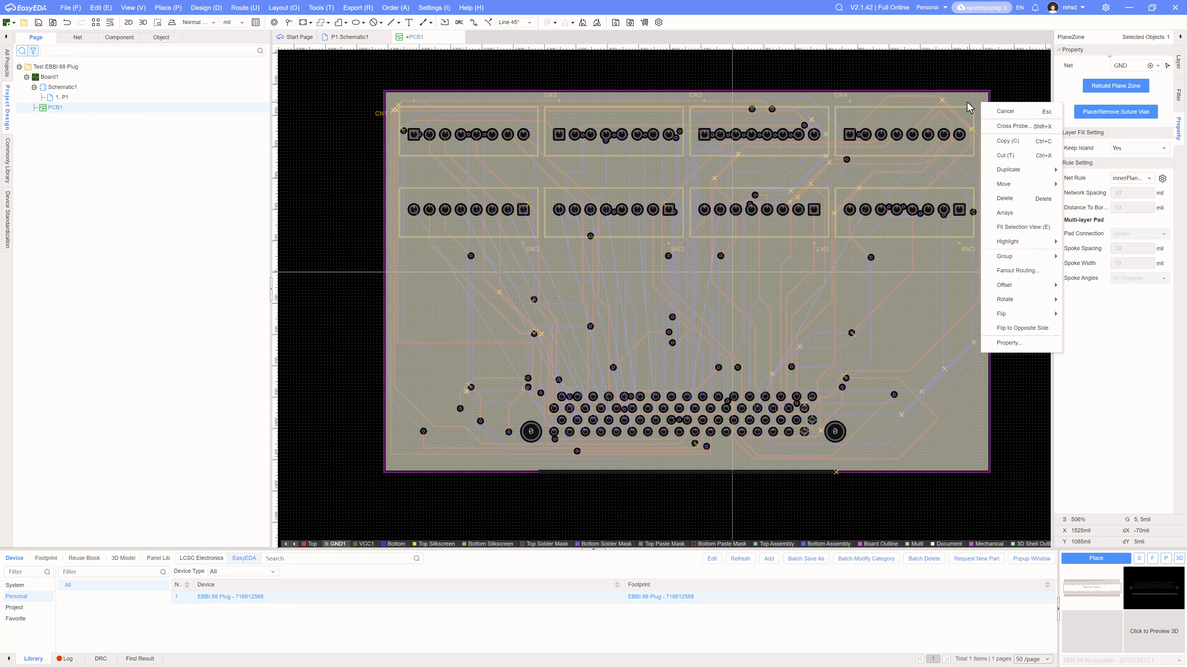
{"action": "left_click", "coordinate": [970, 106]}
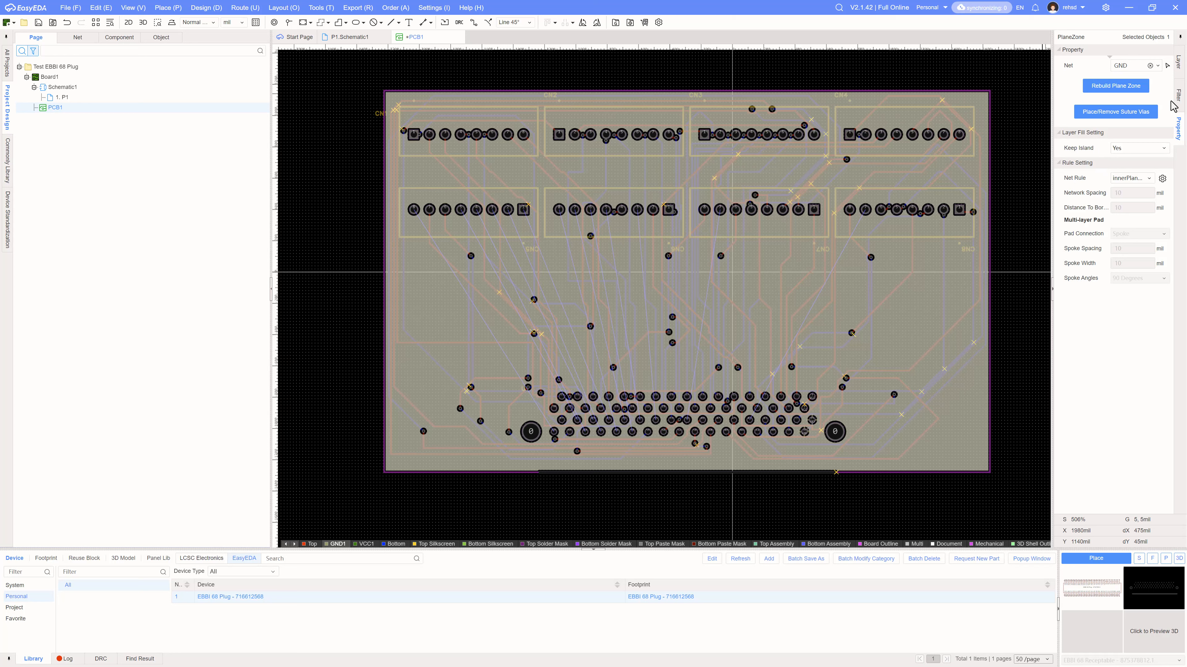
Step: Make the VCC1 layer active, assign its plane zone to the VCC net, and rebuild the plane
{"action": "left_click", "coordinate": [1178, 69]}
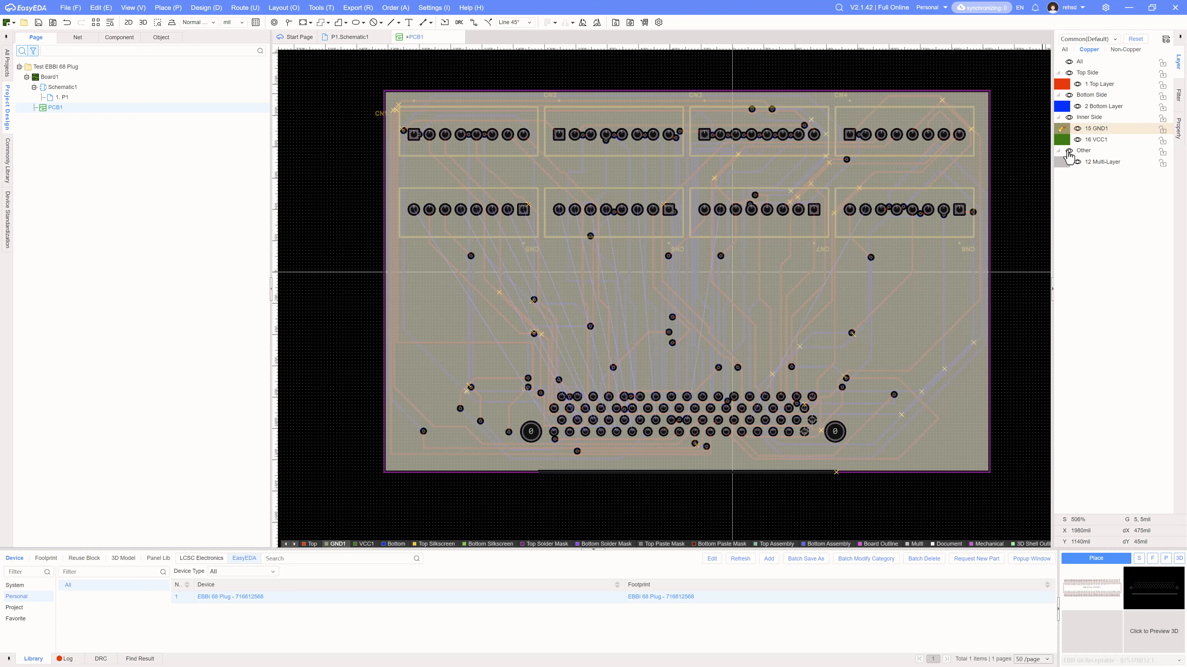
{"action": "left_click", "coordinate": [1069, 140]}
{"action": "left_click", "coordinate": [976, 171]}
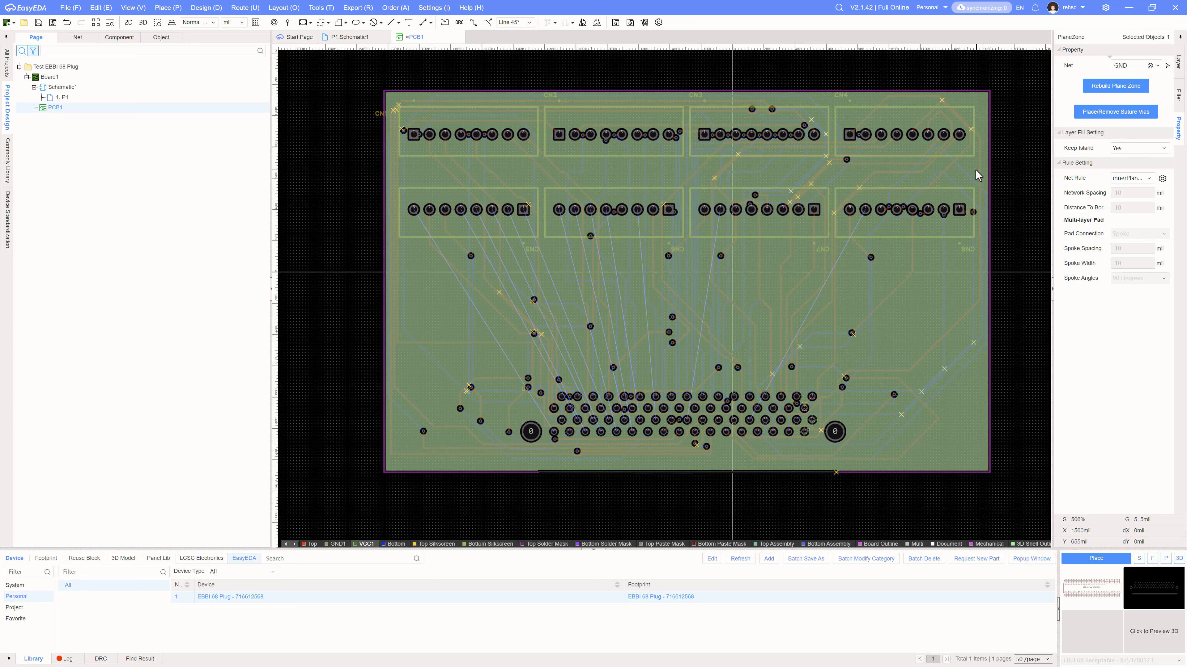
{"action": "left_click", "coordinate": [1130, 66]}
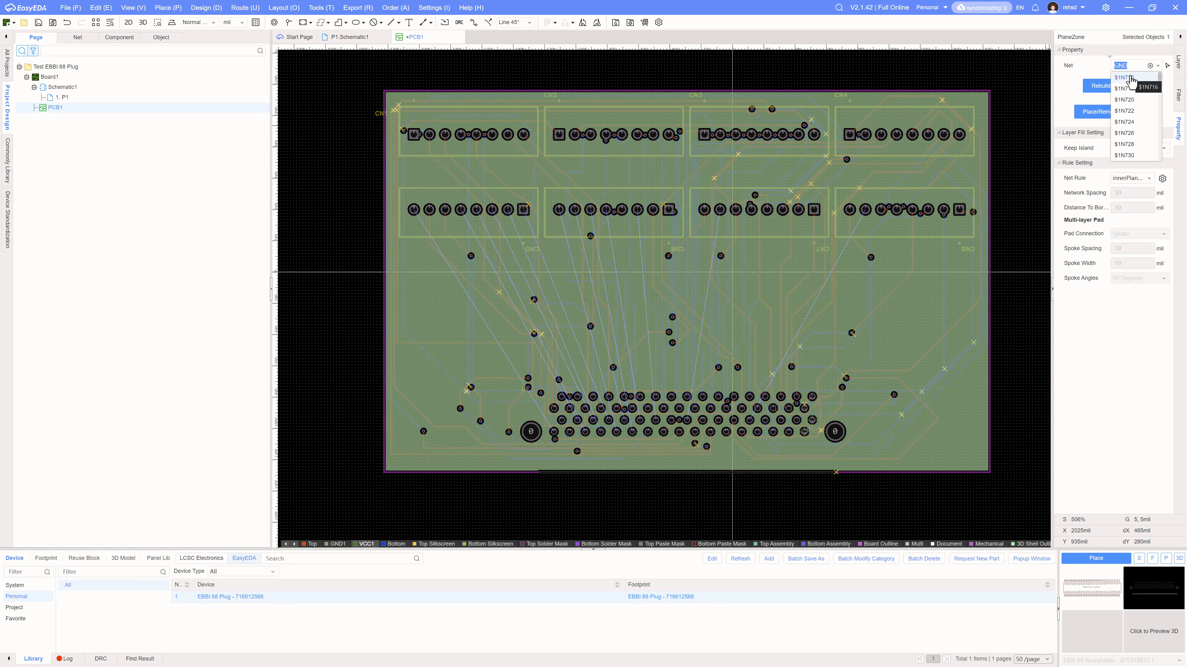
{"action": "type", "text": "VCC"}
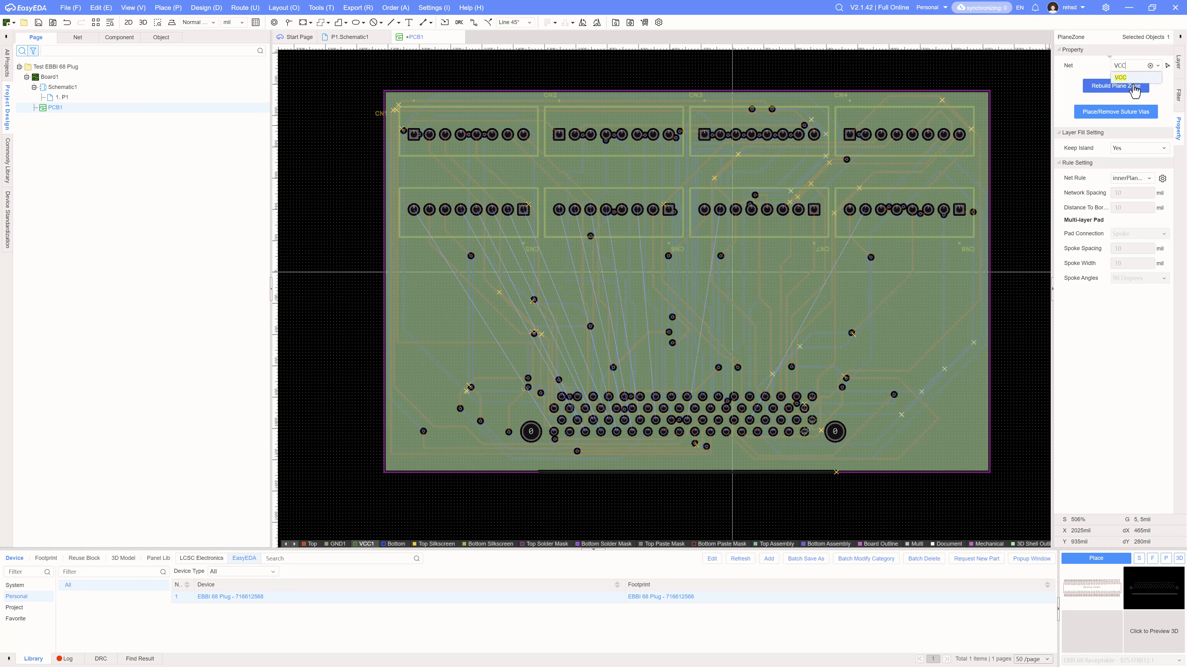
{"action": "left_click", "coordinate": [1134, 90]}
{"action": "left_click", "coordinate": [1025, 166]}
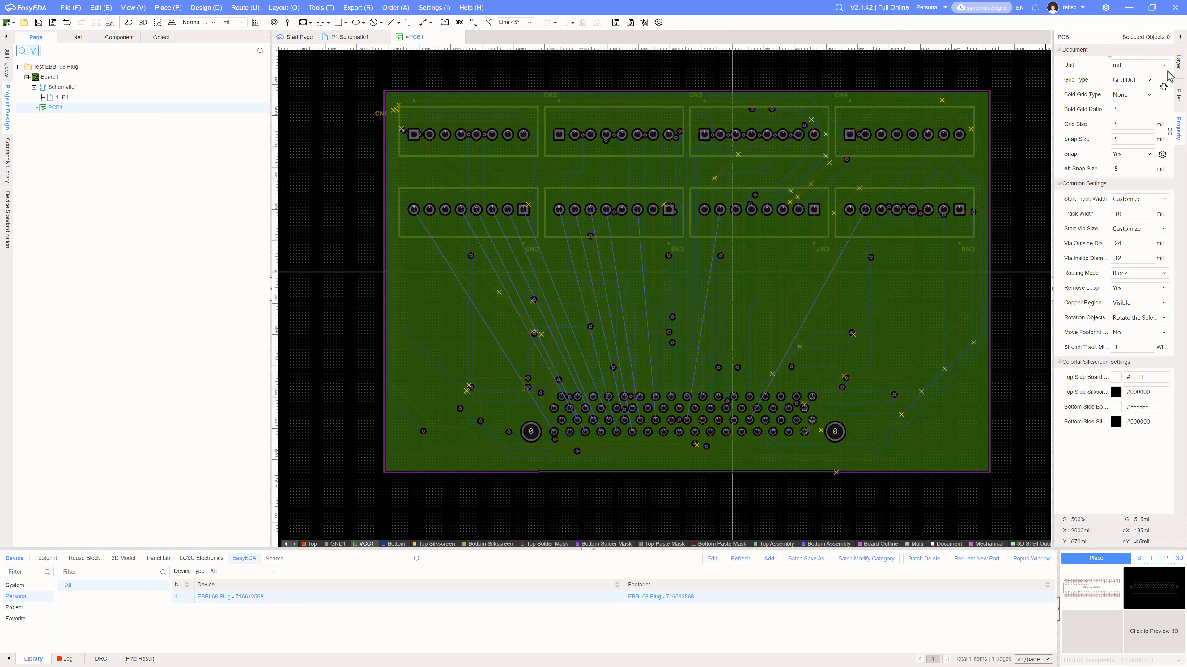
Step: List all layers of the board, make the Top Layer active, and save the PCB
{"action": "left_click", "coordinate": [1178, 63]}
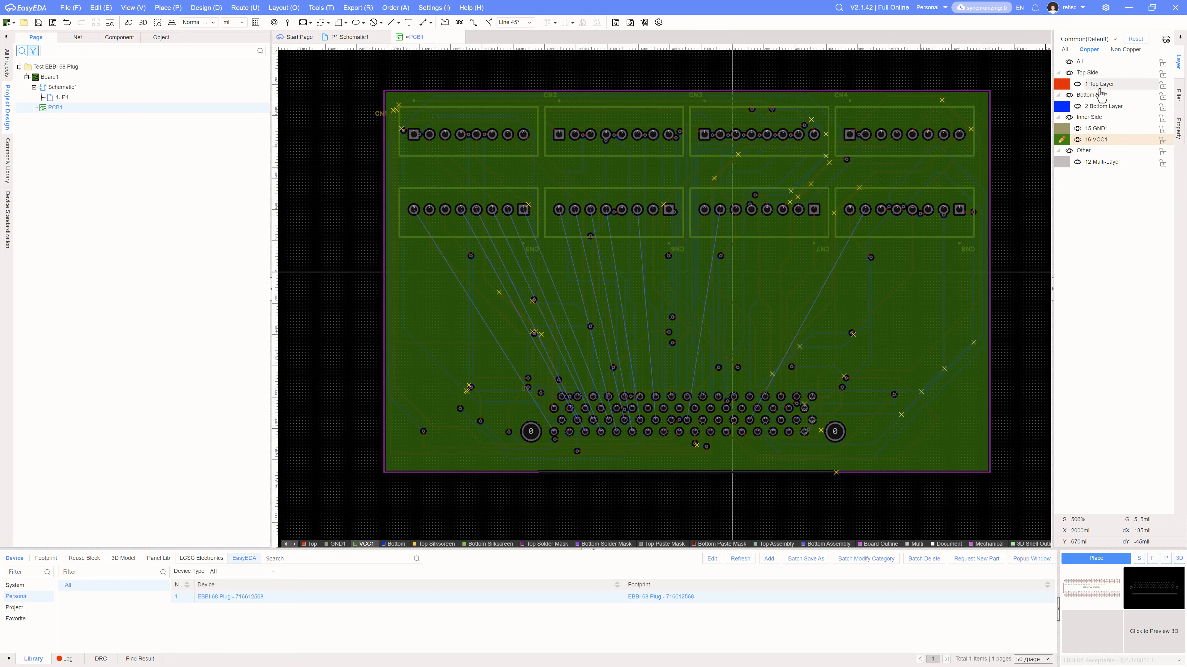
{"action": "left_click", "coordinate": [1065, 50]}
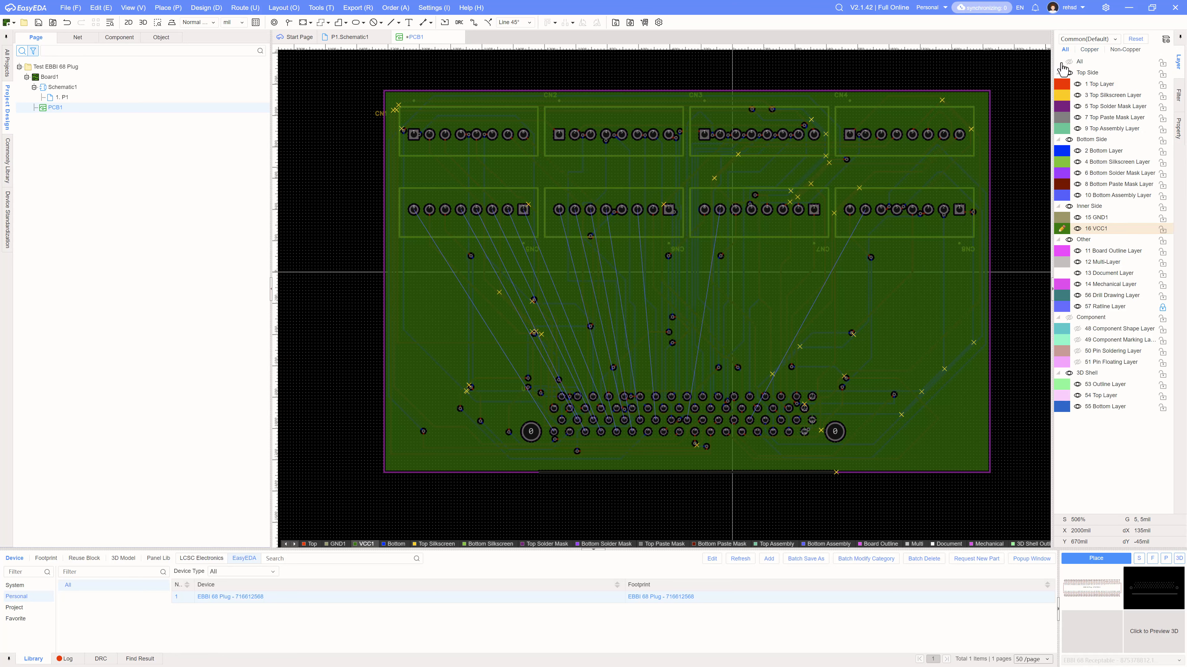
{"action": "left_click", "coordinate": [1063, 86]}
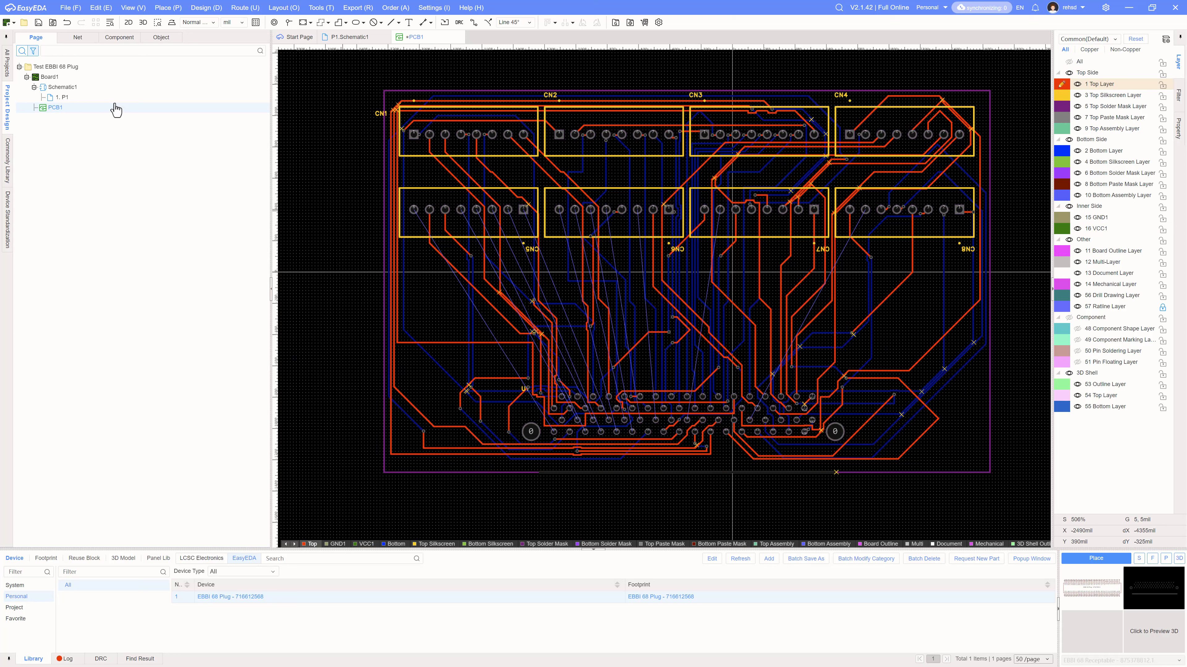
{"action": "key", "text": "ctrl+s"}
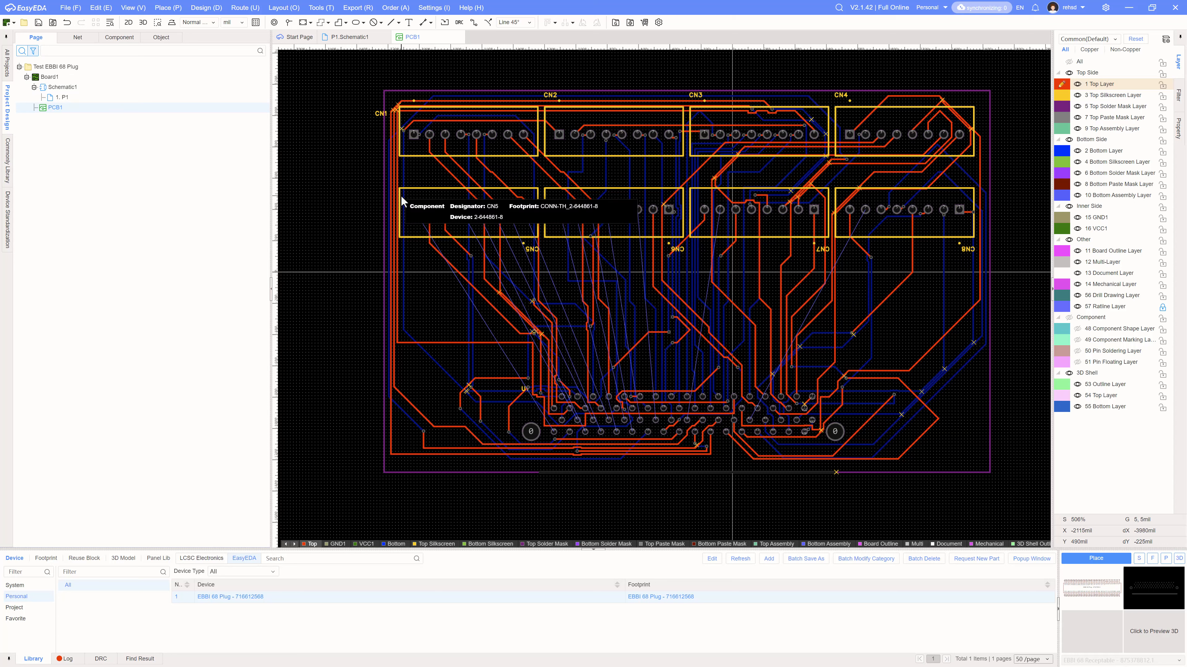
{"action": "left_click", "coordinate": [102, 8]}
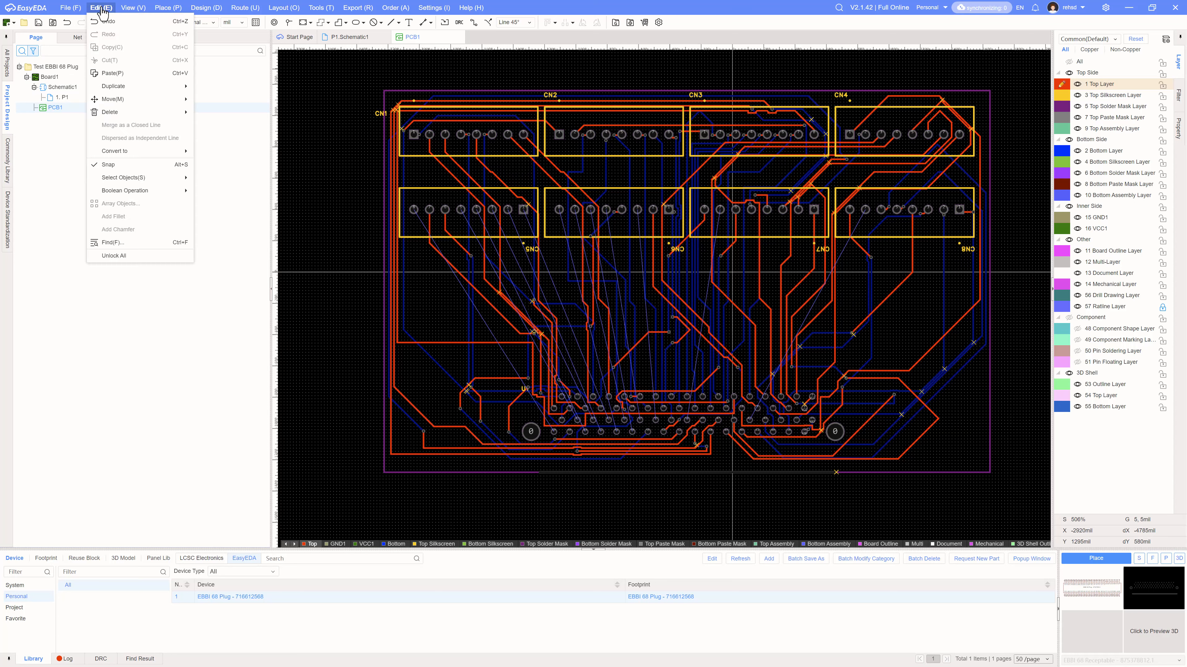
{"action": "mouse_move", "coordinate": [146, 119]}
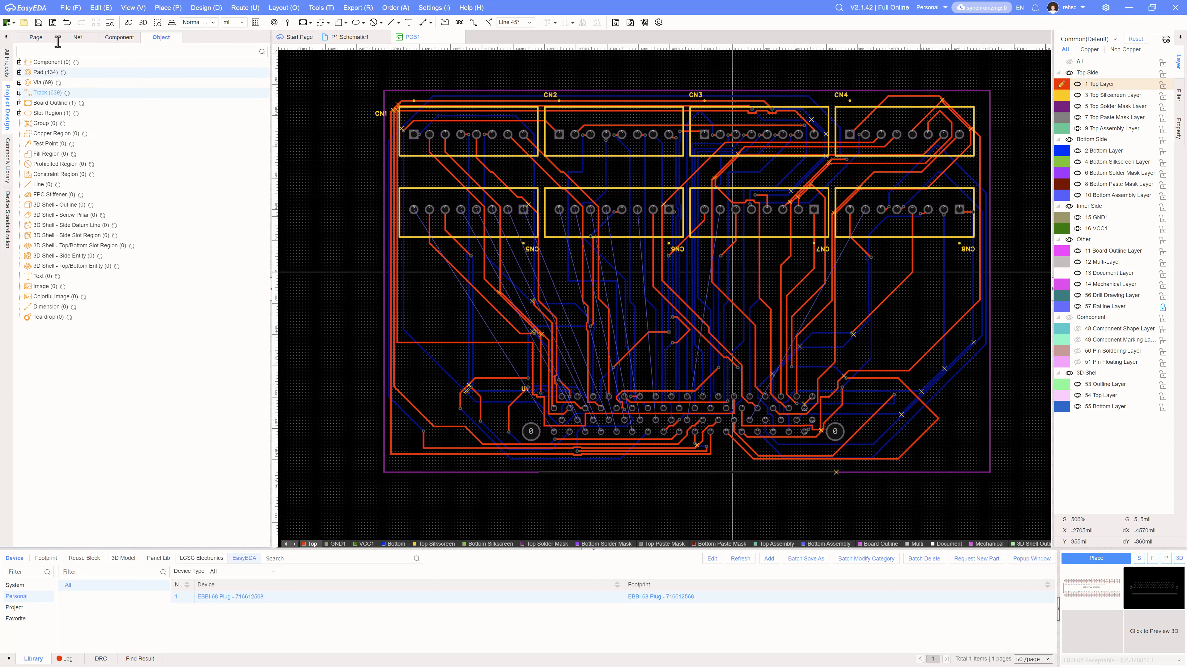
{"action": "left_click", "coordinate": [101, 7]}
{"action": "mouse_move", "coordinate": [112, 112]}
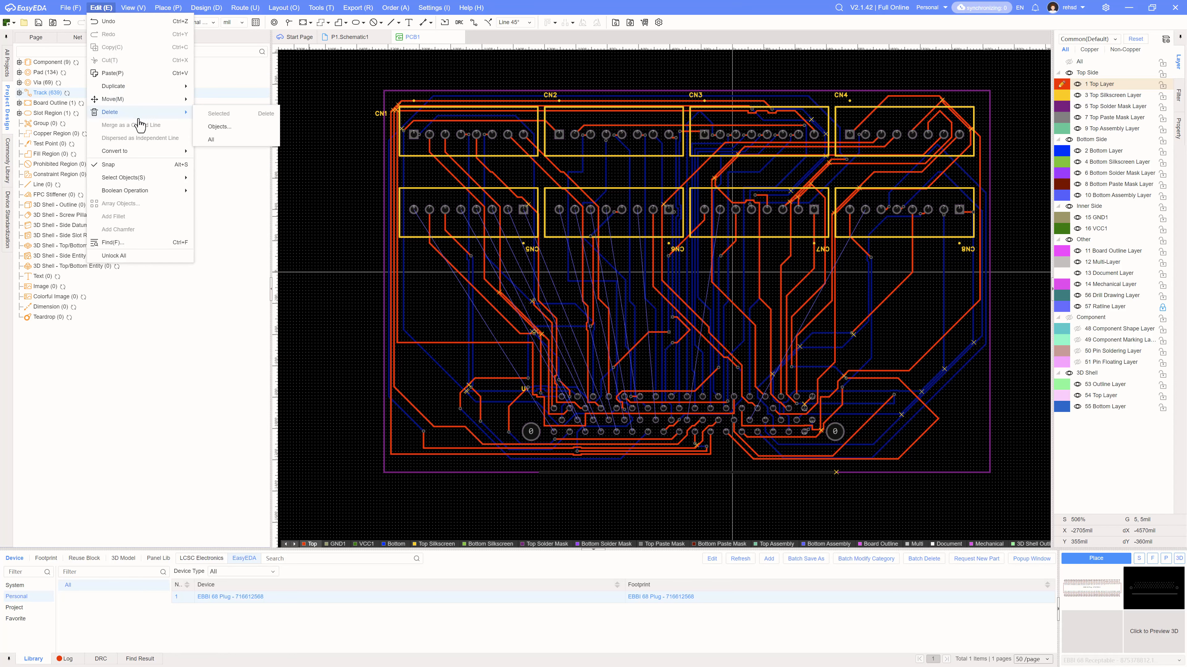
{"action": "left_click", "coordinate": [219, 126]}
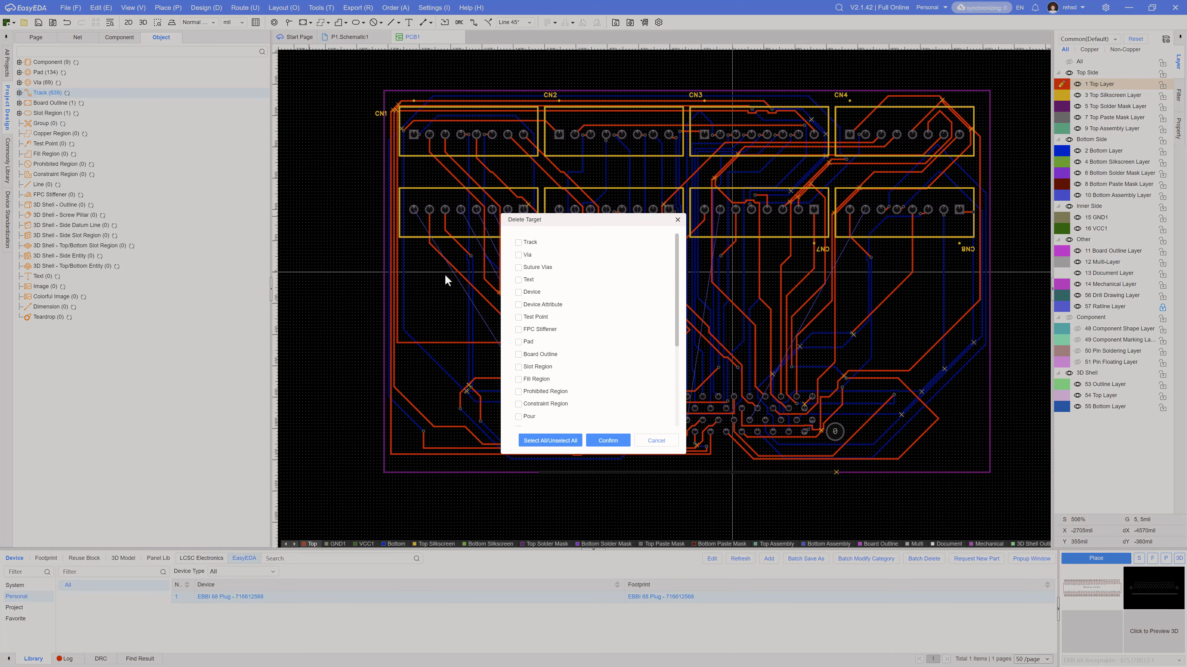
{"action": "scroll", "coordinate": [588, 332], "scroll_direction": "down", "scroll_amount": 5}
{"action": "scroll", "coordinate": [607, 374], "scroll_direction": "up", "scroll_amount": 5}
{"action": "left_click", "coordinate": [652, 441]}
Step: Delete all objects of the Track type from the board and save the PCB
{"action": "left_click", "coordinate": [96, 10]}
{"action": "mouse_move", "coordinate": [133, 114]}
{"action": "left_click", "coordinate": [222, 127]}
{"action": "left_click", "coordinate": [518, 242]}
{"action": "left_click", "coordinate": [607, 441]}
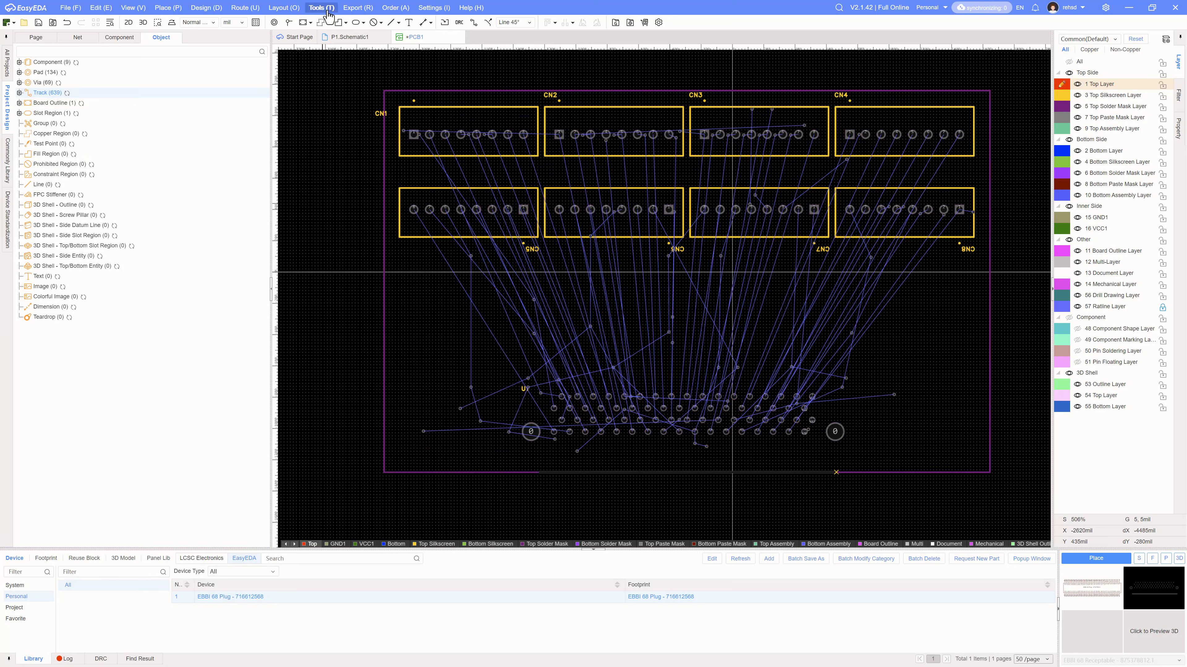
{"action": "key", "text": "ctrl+s"}
Step: Export the unrouted board as an Auto Router DSN file and start the auto-router on it in Freerouting
{"action": "left_click", "coordinate": [244, 9]}
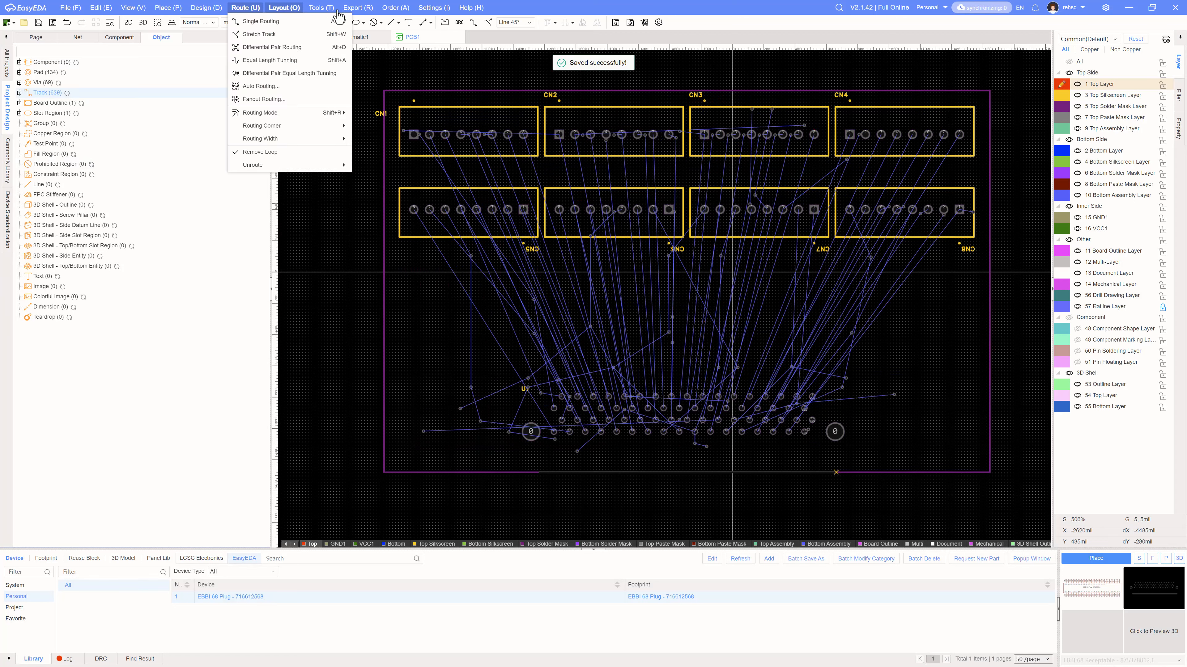
{"action": "mouse_move", "coordinate": [363, 10]}
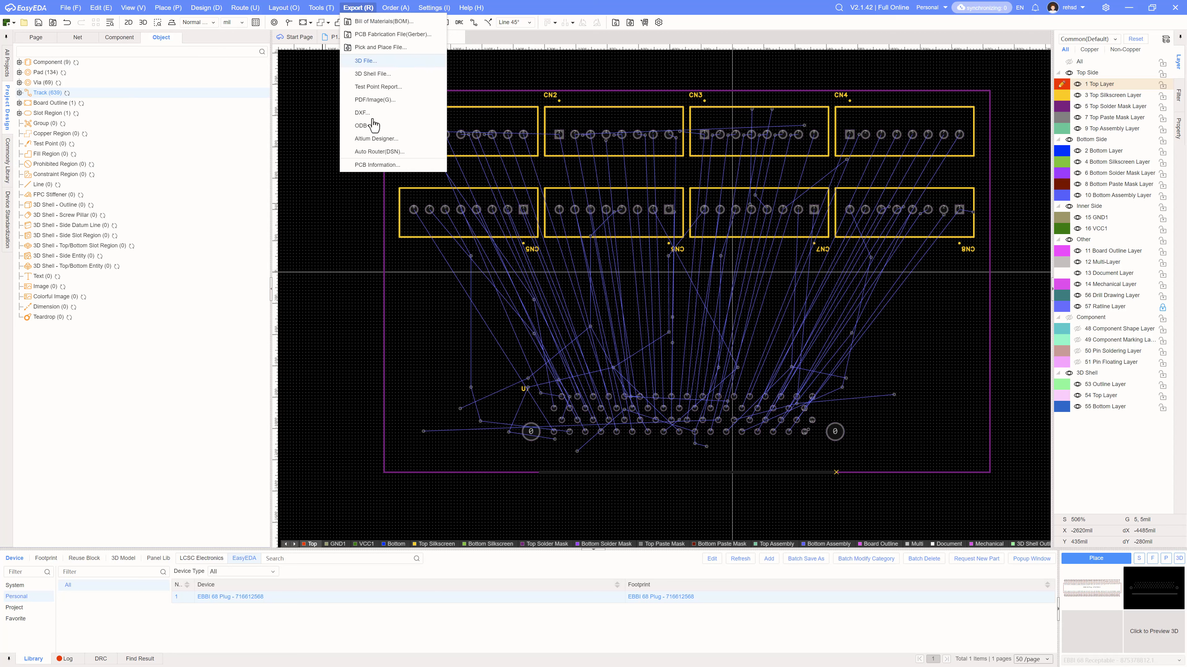
{"action": "left_click", "coordinate": [379, 153]}
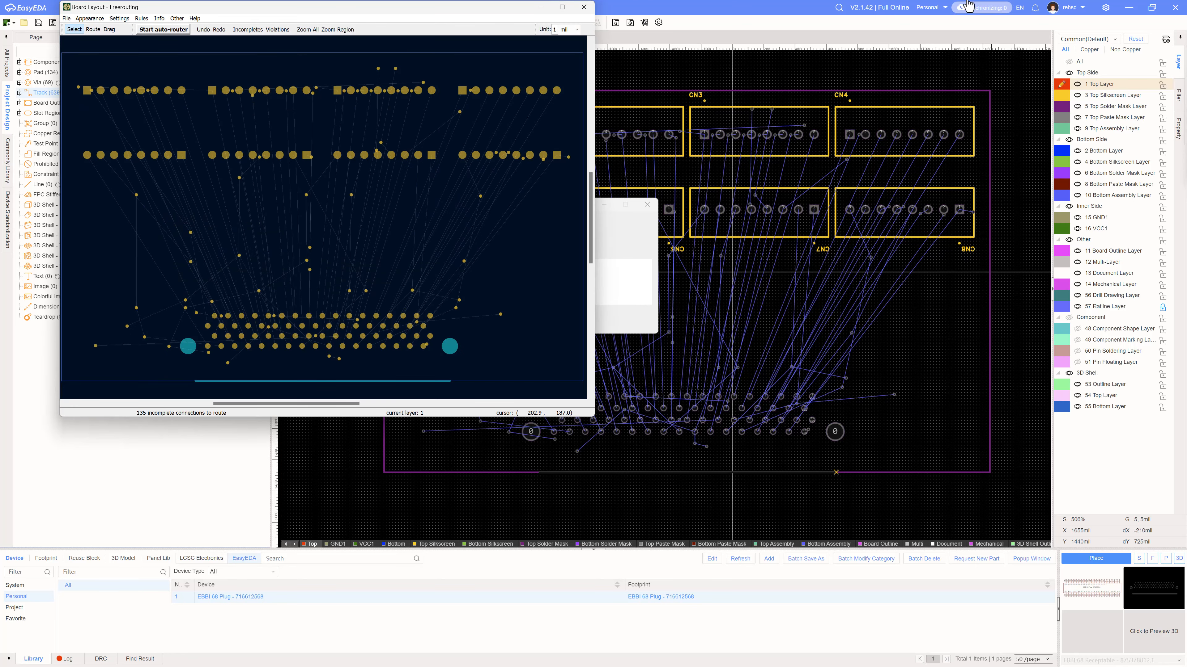
{"action": "left_click_drag", "start_coordinate": [488, 12], "coordinate": [868, 189]}
{"action": "left_click", "coordinate": [550, 208]}
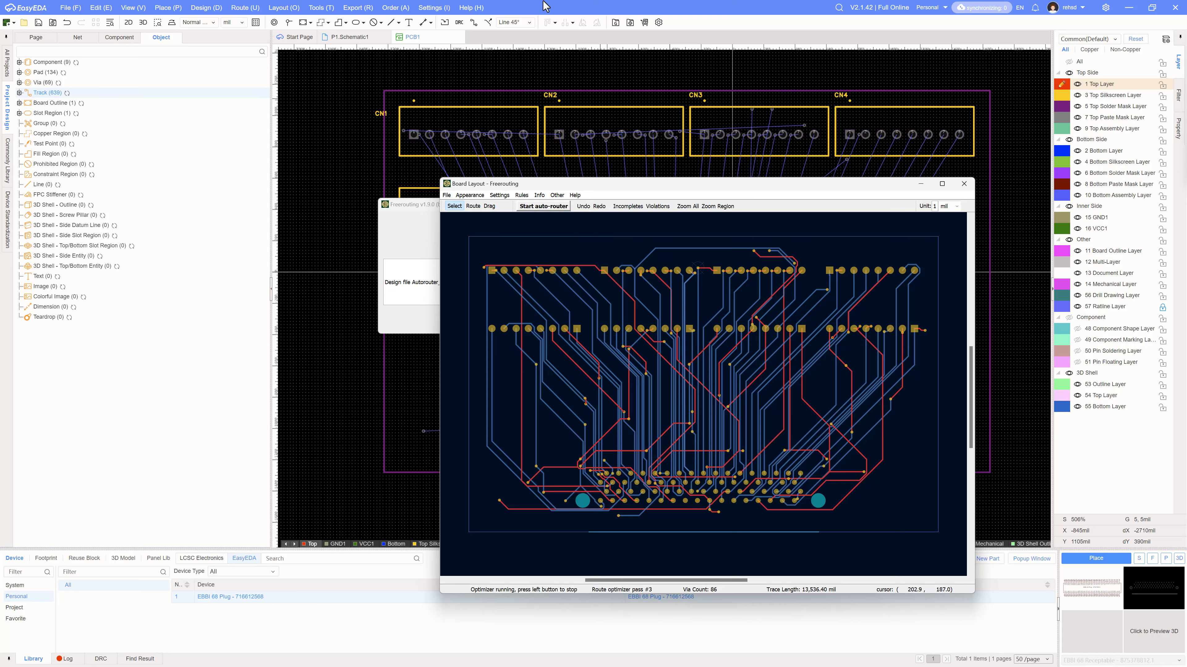
Step: Switch back to EasyEDA, reposition the connector designators CN1 to CN8 upright beside their outlines, and save the PCB
{"action": "left_click", "coordinate": [553, 12]}
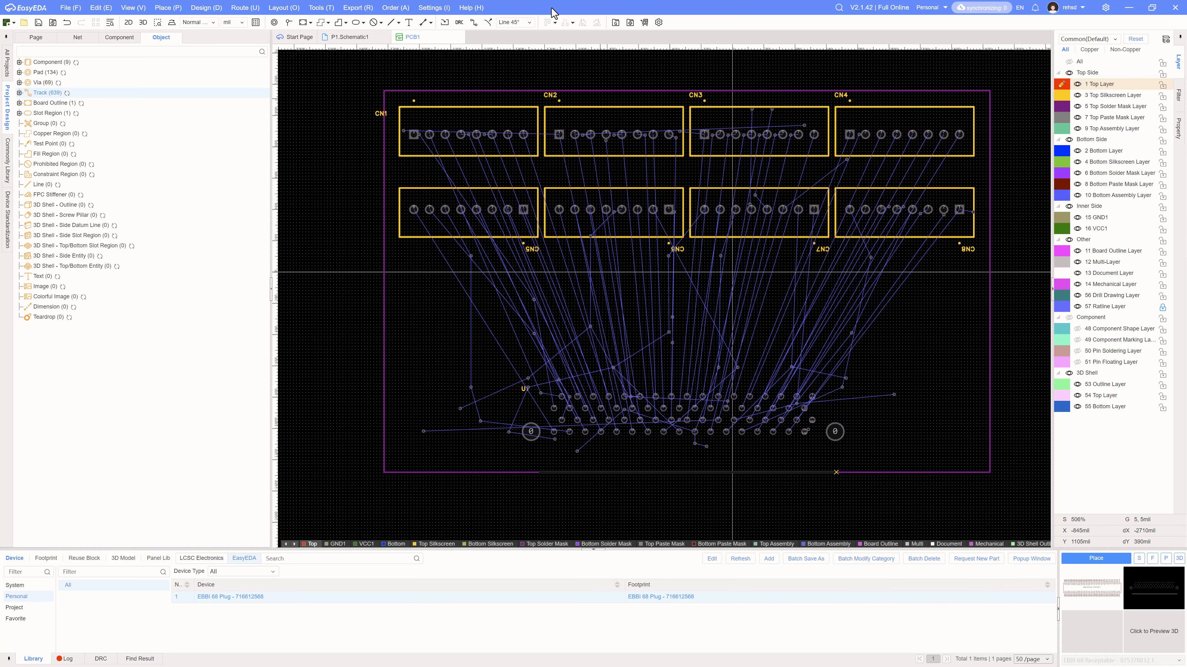
{"action": "left_click", "coordinate": [379, 116]}
{"action": "left_click_drag", "start_coordinate": [378, 116], "coordinate": [434, 102]}
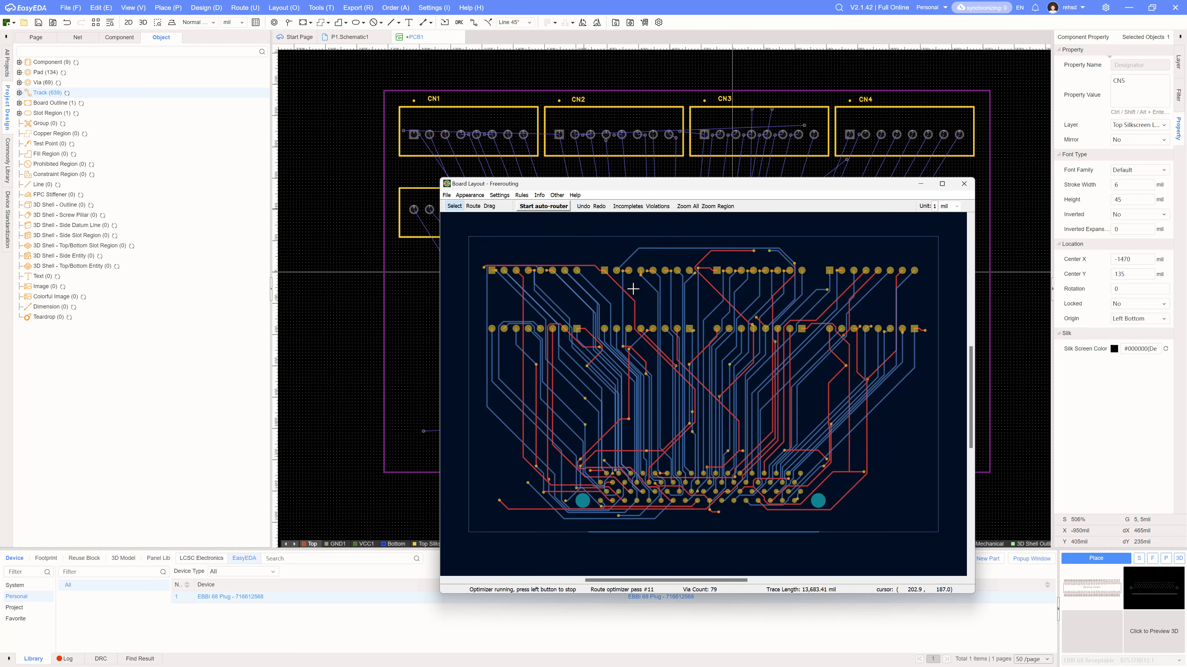
{"action": "left_click", "coordinate": [579, 11]}
{"action": "left_click", "coordinate": [37, 25]}
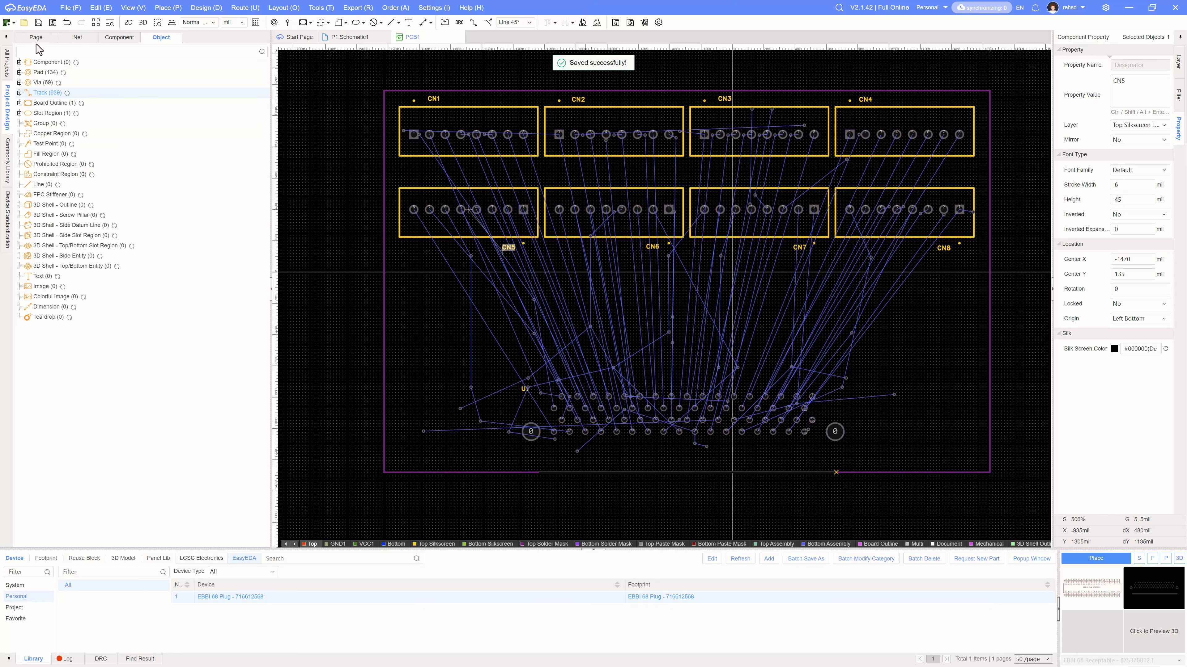
Step: Create a new personal project with the default name and open it in a new, maximized window
{"action": "left_click", "coordinate": [71, 14]}
{"action": "mouse_move", "coordinate": [88, 24]}
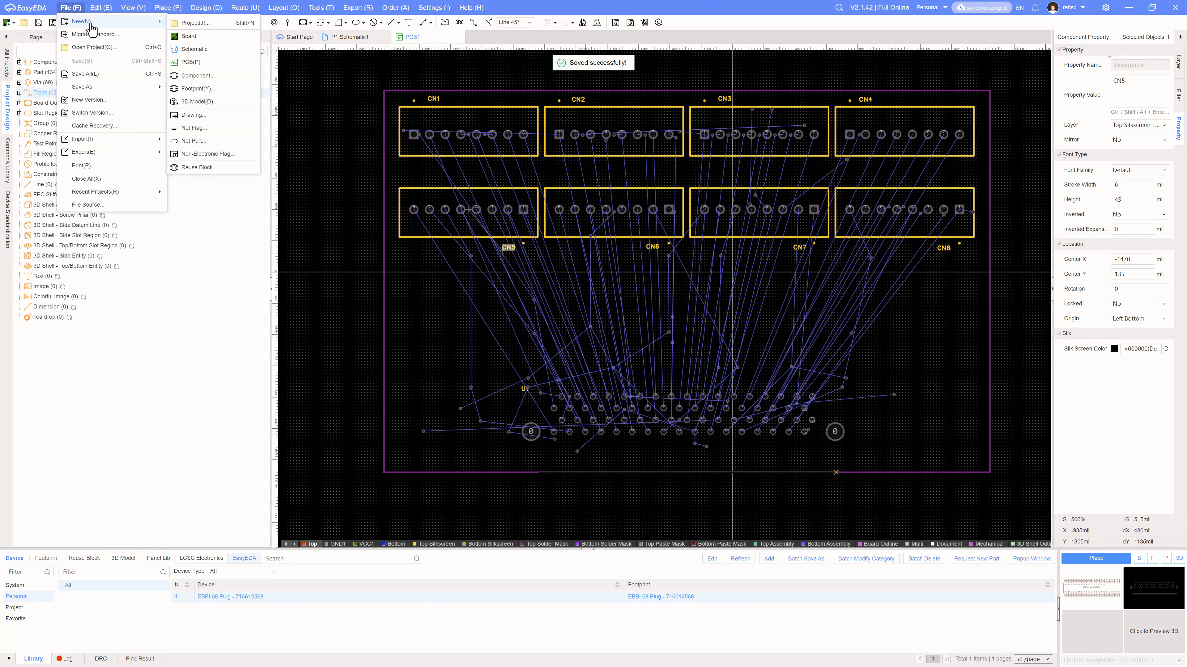
{"action": "left_click", "coordinate": [199, 29]}
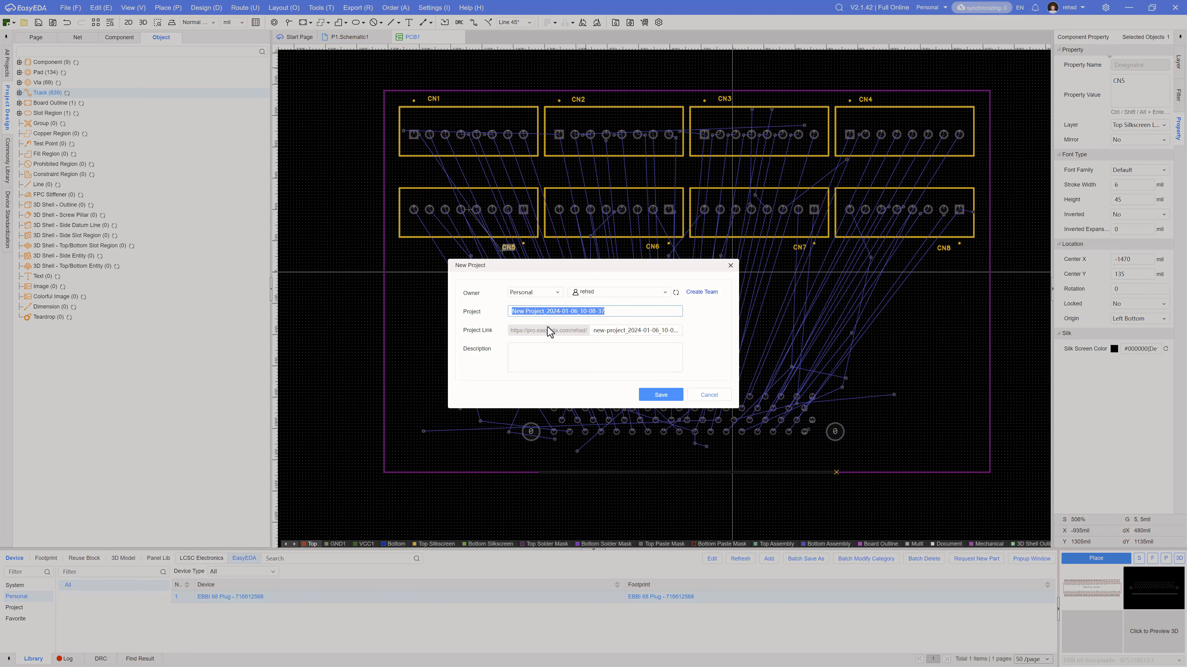
{"action": "left_click", "coordinate": [664, 396]}
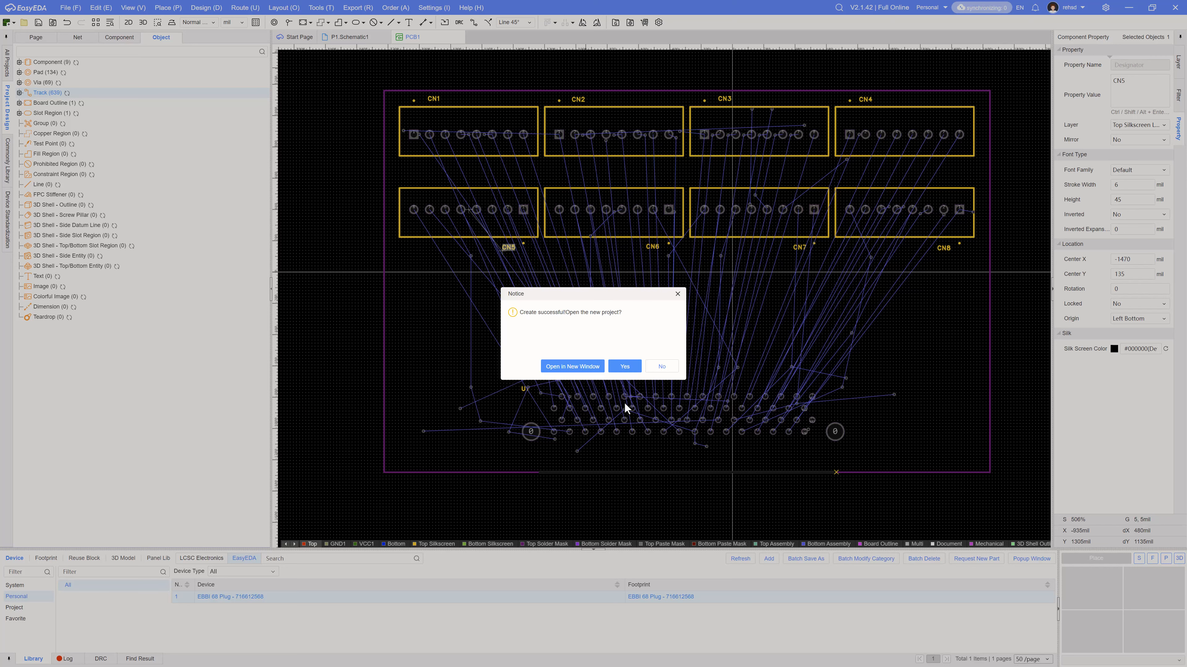
{"action": "left_click", "coordinate": [546, 367]}
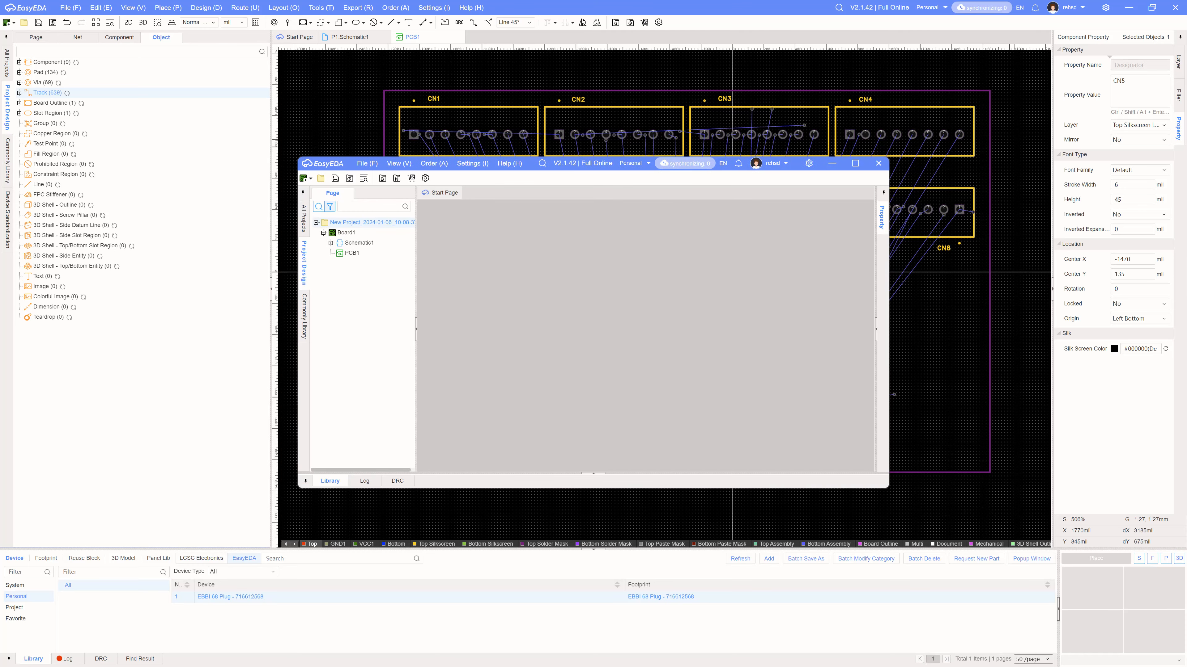
{"action": "left_click", "coordinate": [855, 163]}
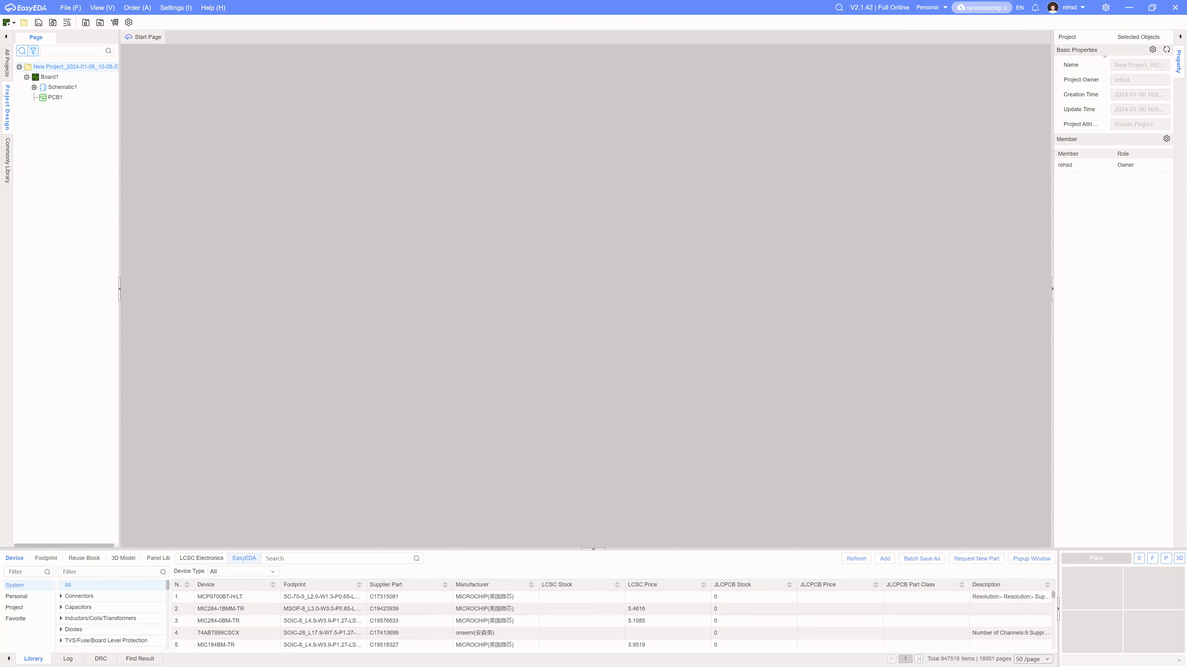
Step: Place the personal library device EBBI 68 Plug - 716612568 in the upper middle of schematic page P1 and save the schematic
{"action": "double_click", "coordinate": [53, 87]}
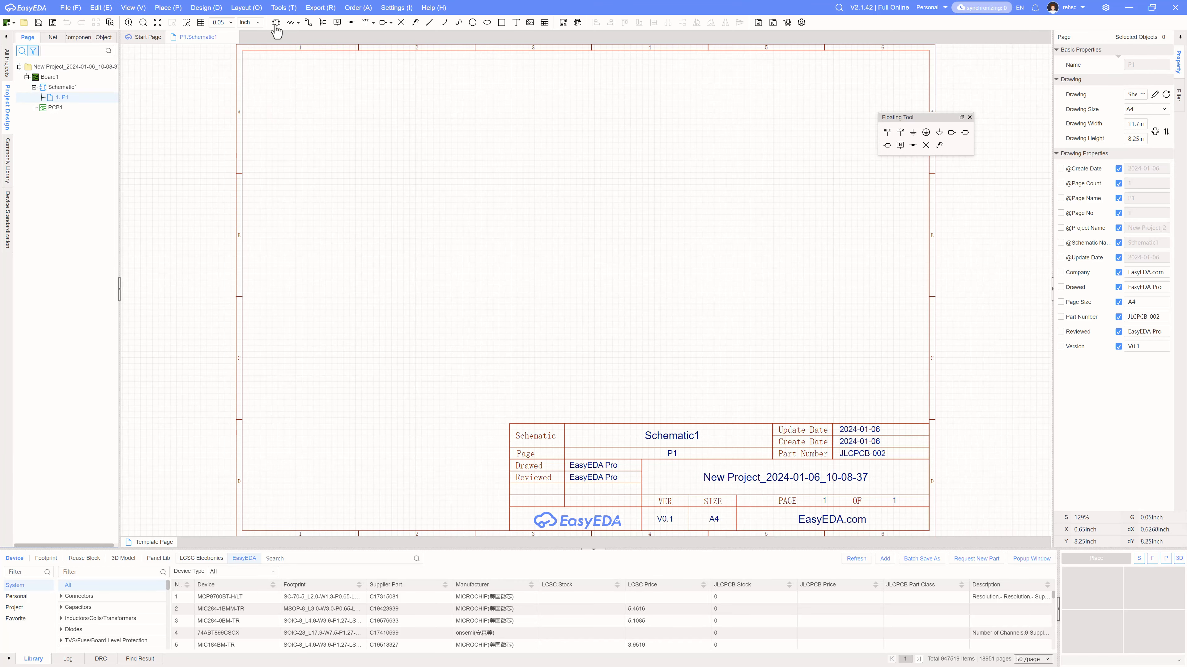
{"action": "left_click", "coordinate": [276, 24]}
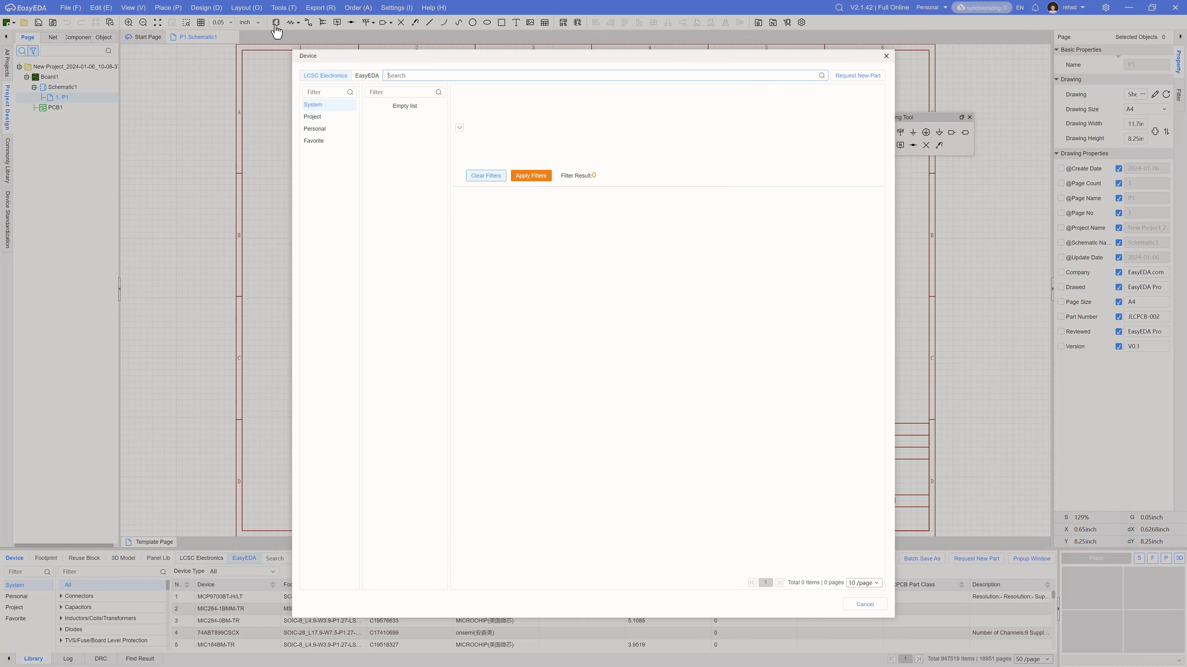
{"action": "left_click", "coordinate": [315, 129]}
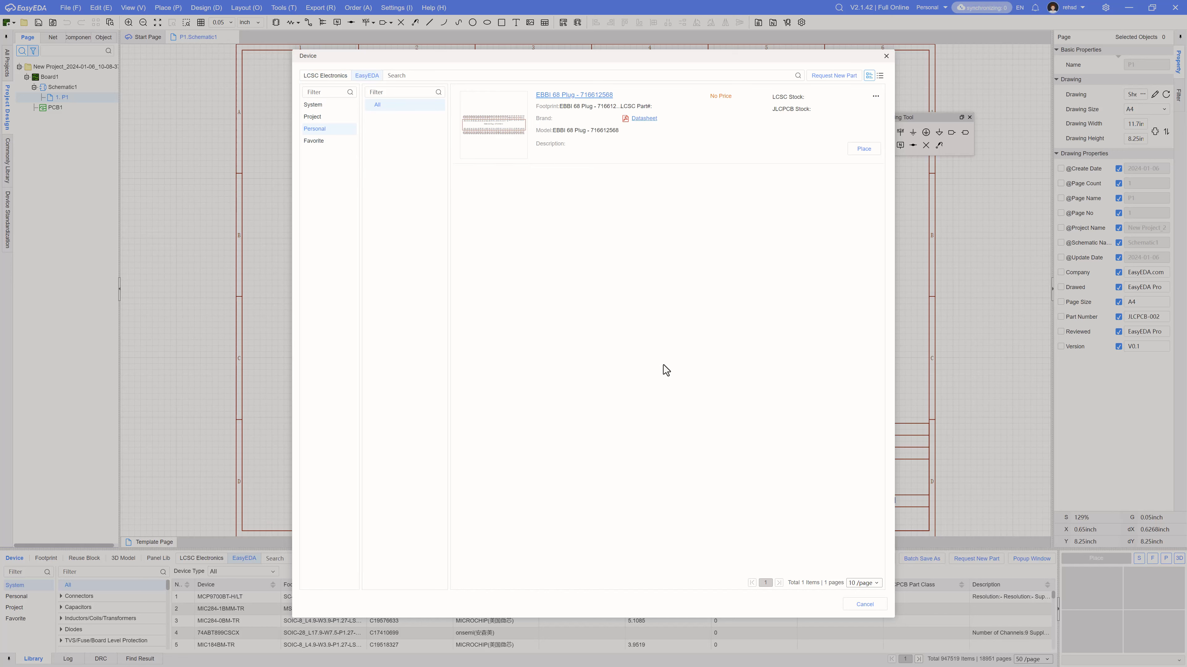
{"action": "left_click", "coordinate": [864, 148]}
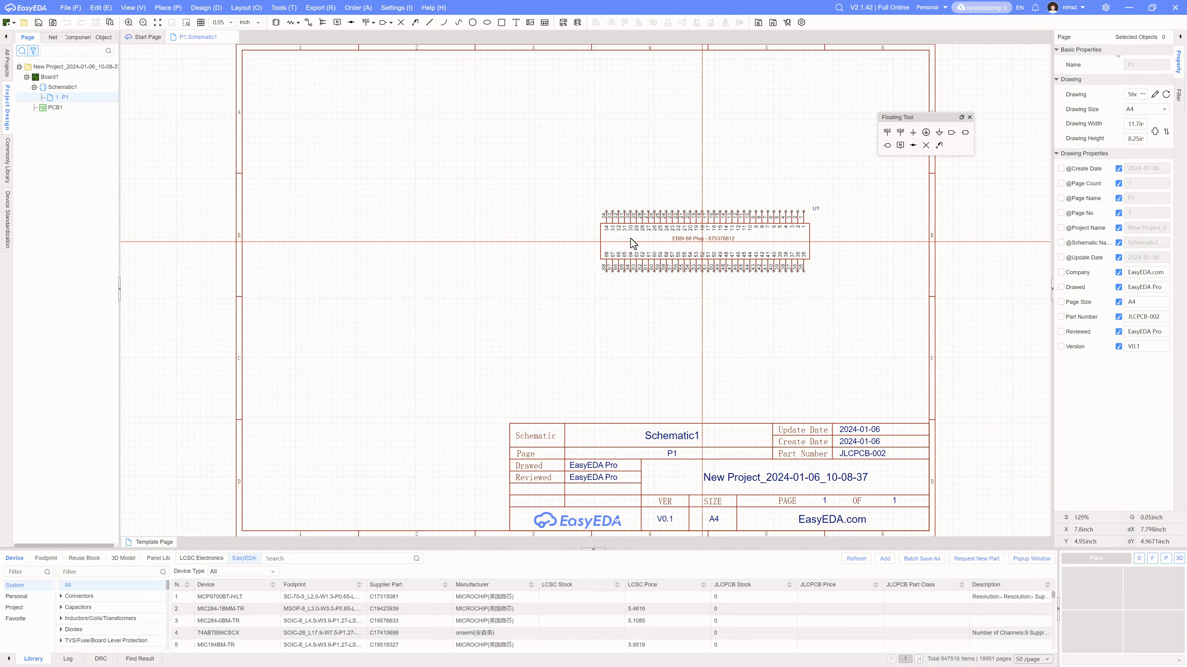
{"action": "left_click", "coordinate": [527, 228]}
{"action": "key", "text": "Escape"}
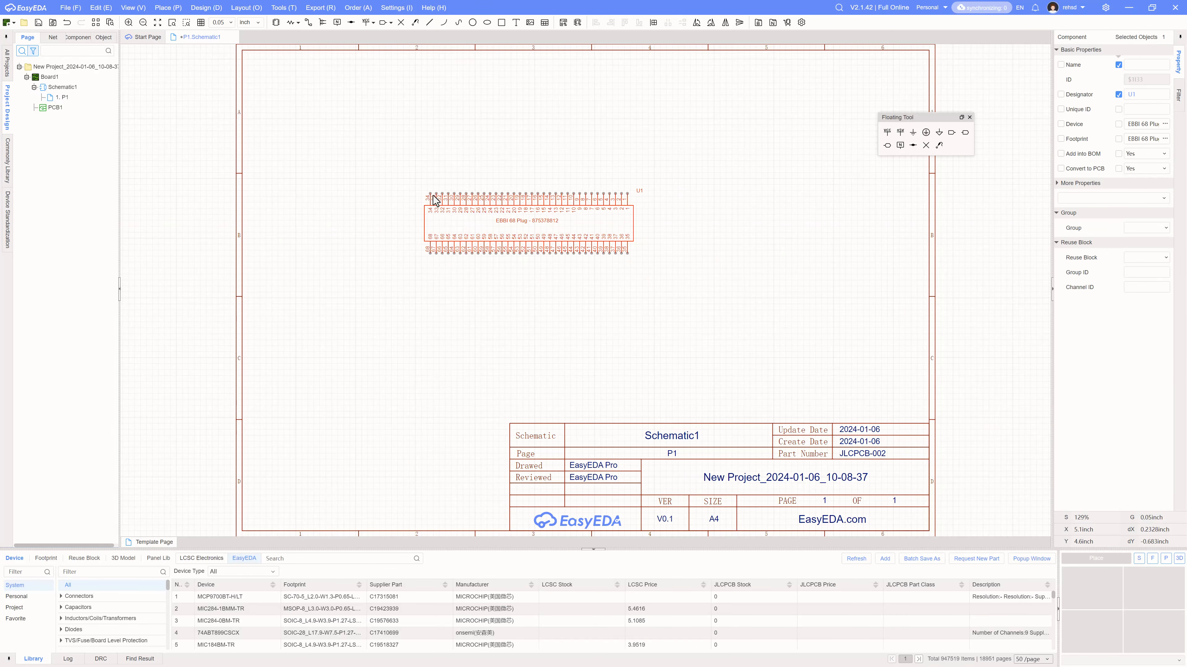
{"action": "left_click", "coordinate": [39, 24]}
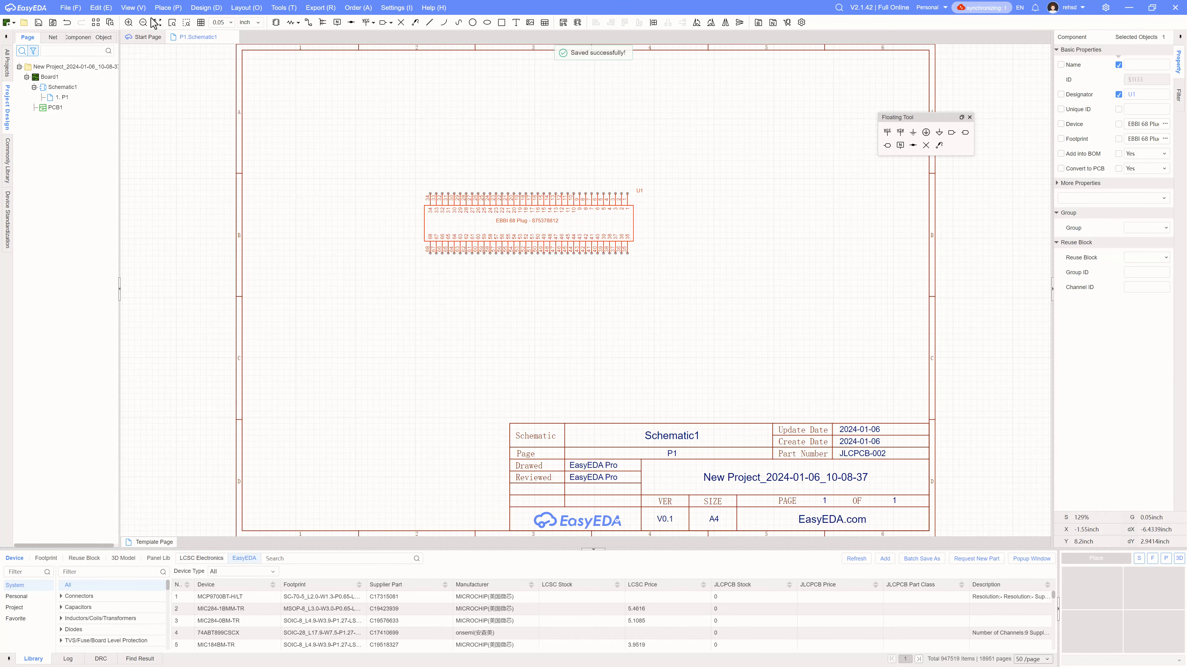
Step: Convert the schematic to PCB and apply the import of component U1
{"action": "left_click", "coordinate": [200, 9]}
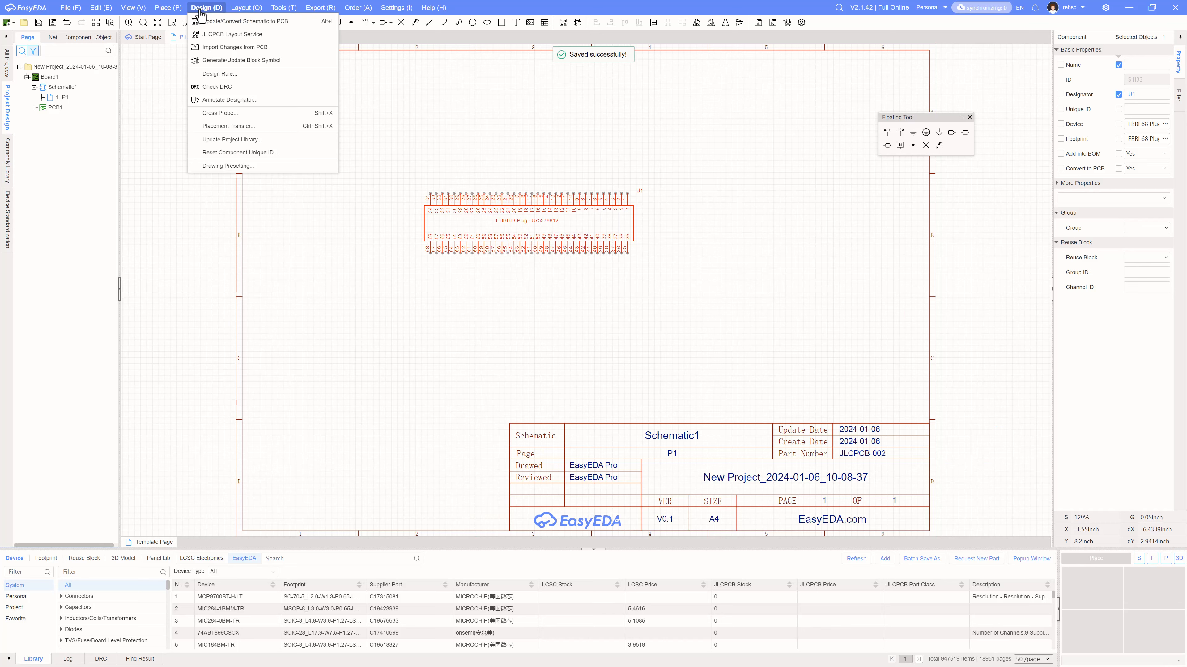
{"action": "left_click", "coordinate": [263, 22]}
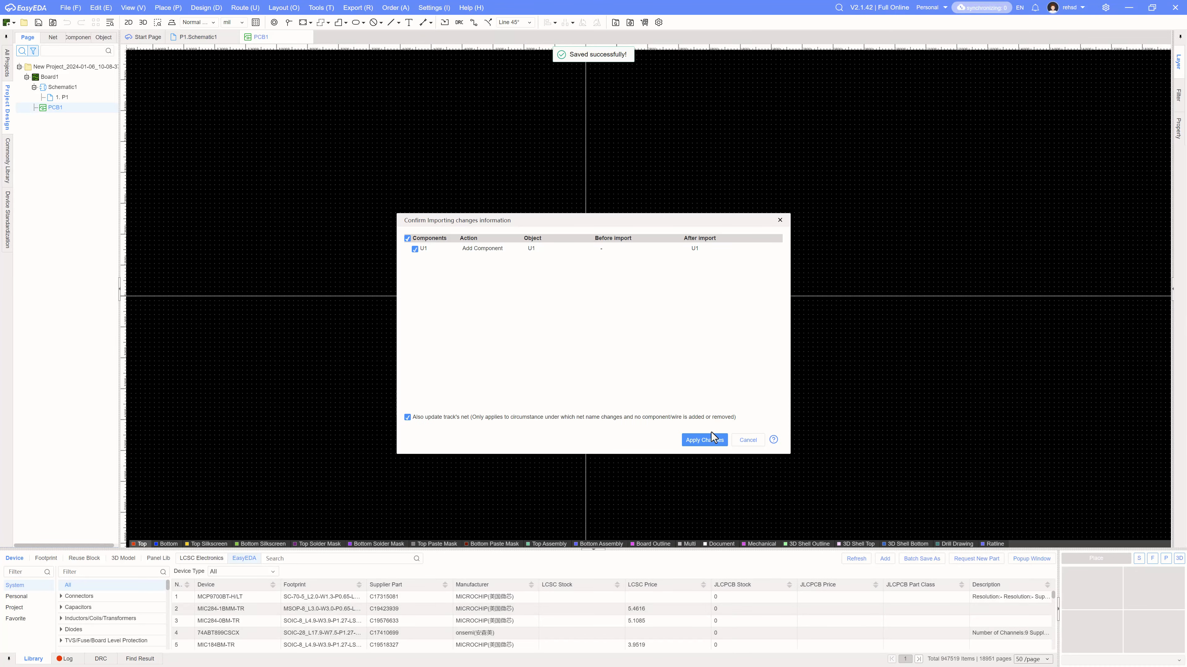
{"action": "left_click", "coordinate": [709, 439]}
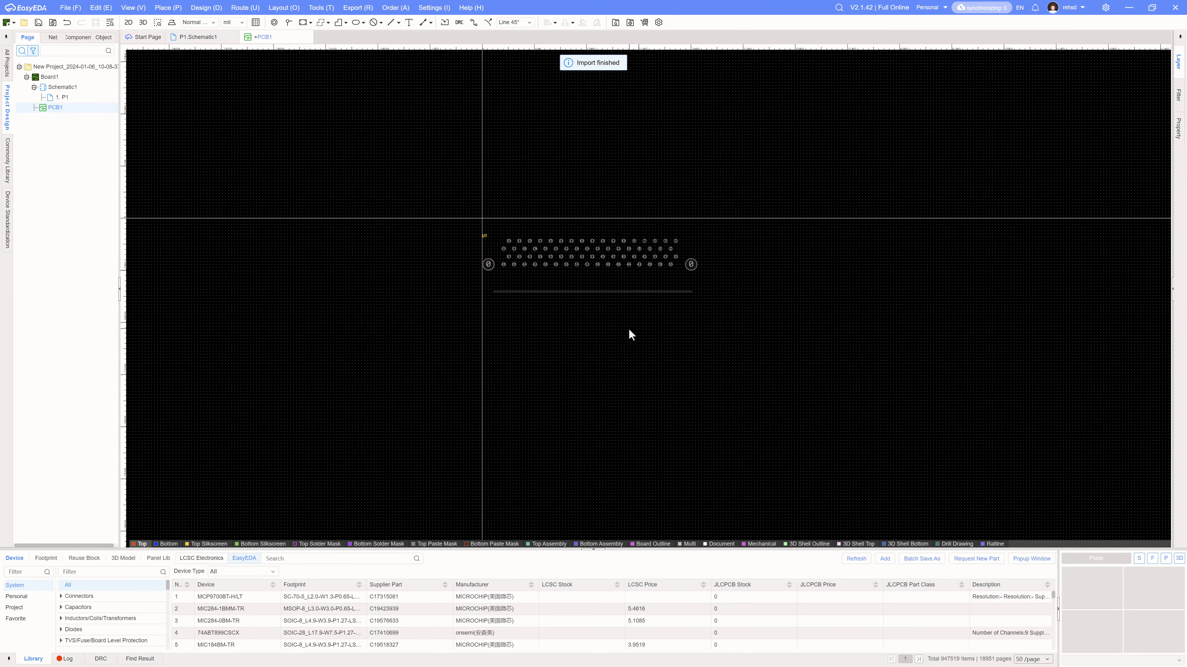
Step: Draw a rectangular board outline around the U1 plug footprint with a margin on all sides and save the PCB
{"action": "left_click", "coordinate": [303, 23]}
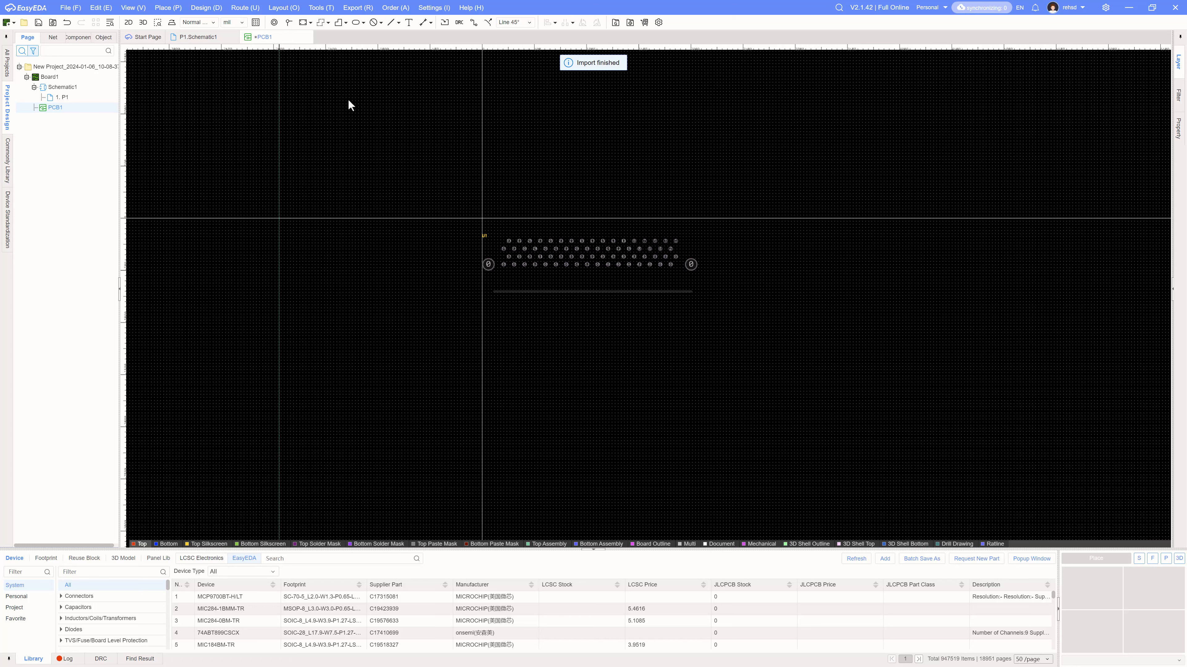
{"action": "left_click", "coordinate": [449, 208]}
{"action": "left_click", "coordinate": [773, 344]}
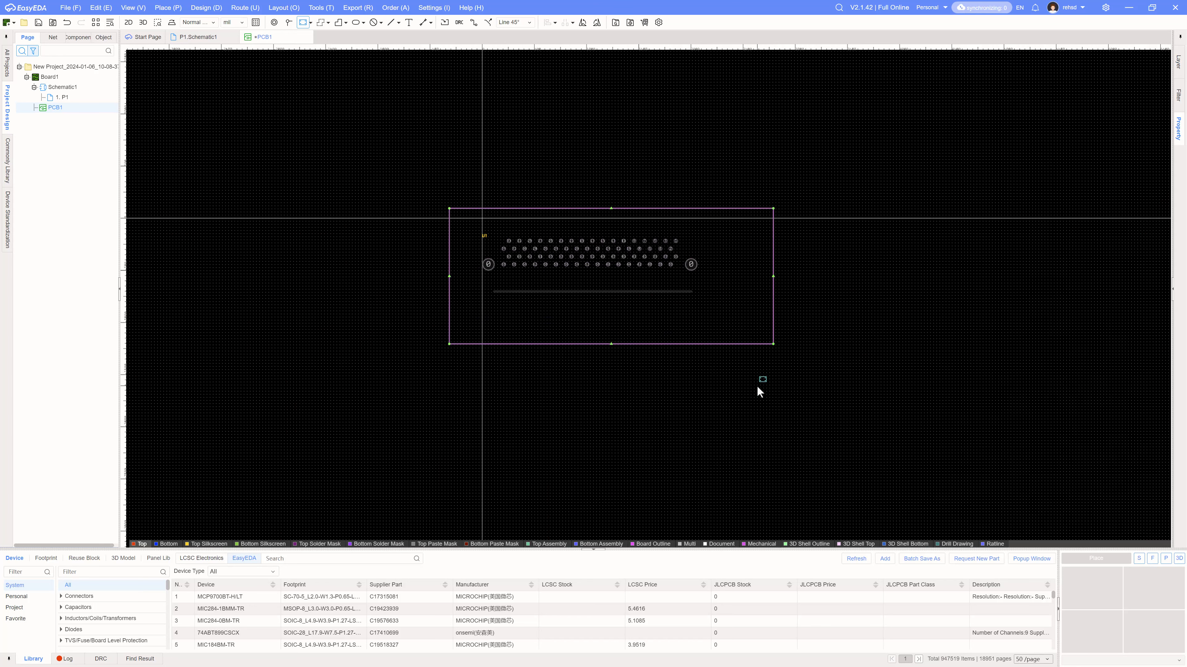
{"action": "key", "text": "Escape"}
{"action": "left_click", "coordinate": [38, 23]}
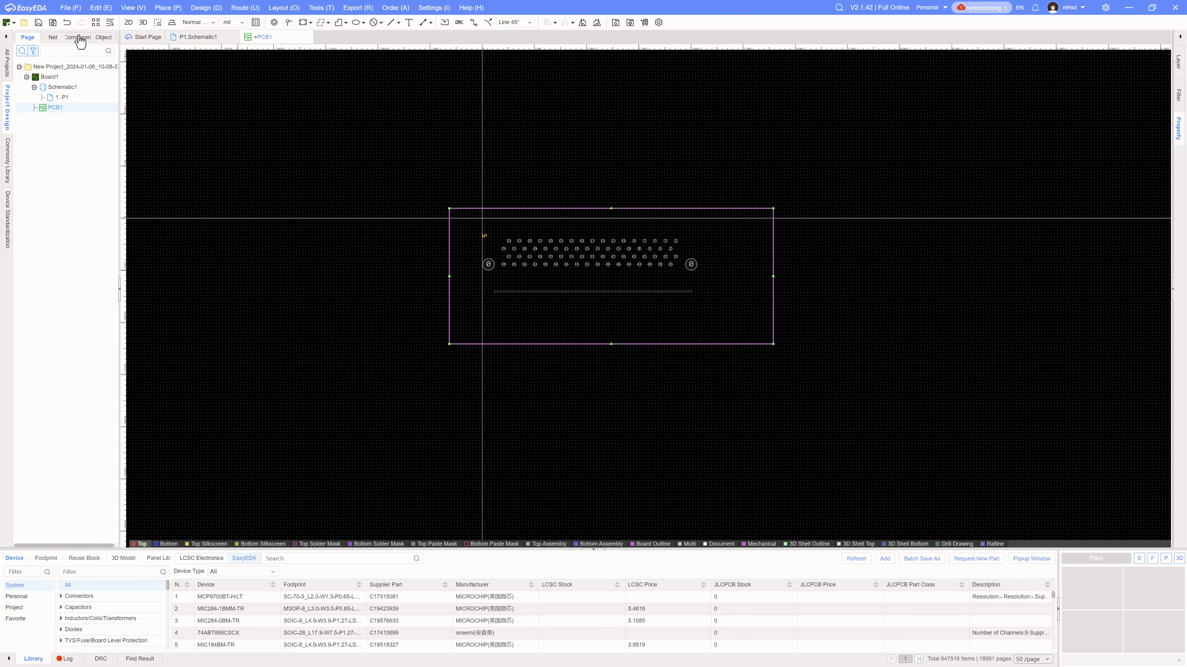
Step: Inspect the plug's 3D model on the board from another angle and close the 3D preview
{"action": "left_click", "coordinate": [143, 23]}
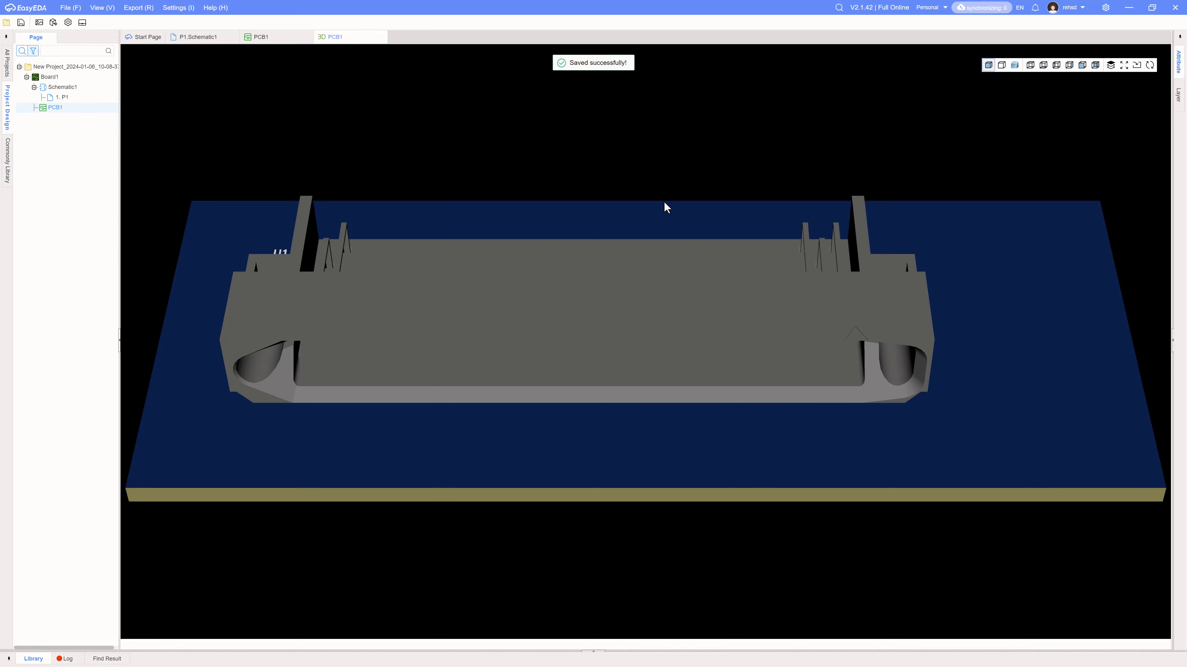
{"action": "left_click_drag", "start_coordinate": [664, 203], "coordinate": [335, 100]}
{"action": "left_click", "coordinate": [383, 38]}
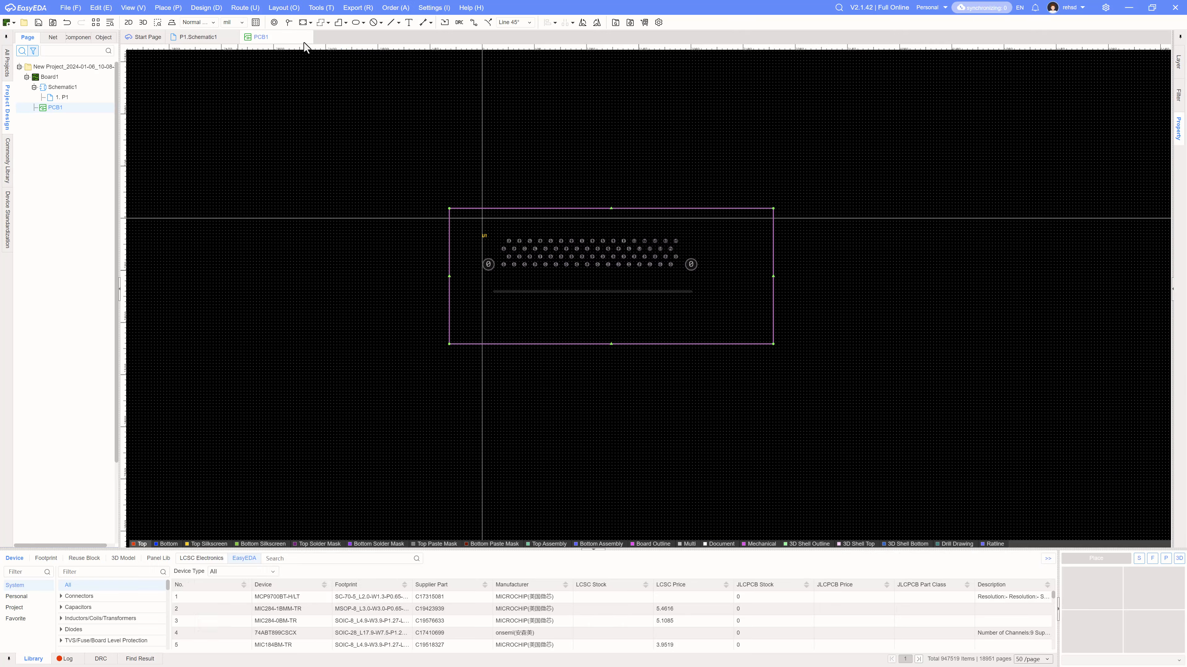
Step: Close the PCB1 and P1.Schematic1 documents of the new project
{"action": "left_click", "coordinate": [308, 38]}
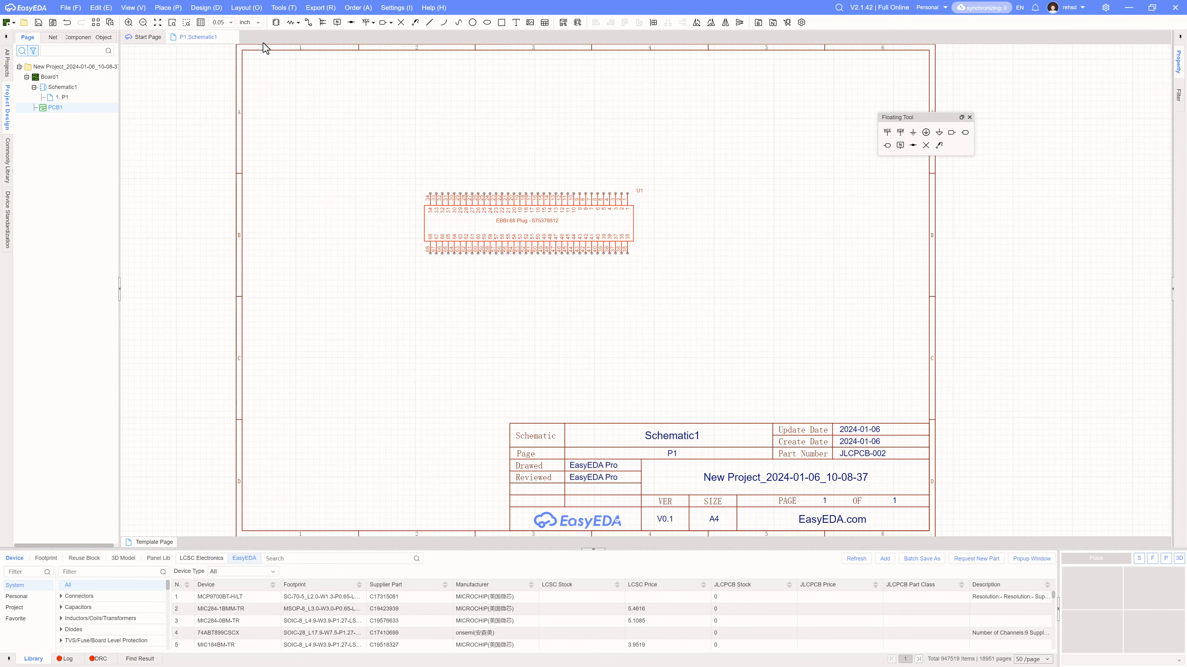
{"action": "left_click", "coordinate": [234, 37]}
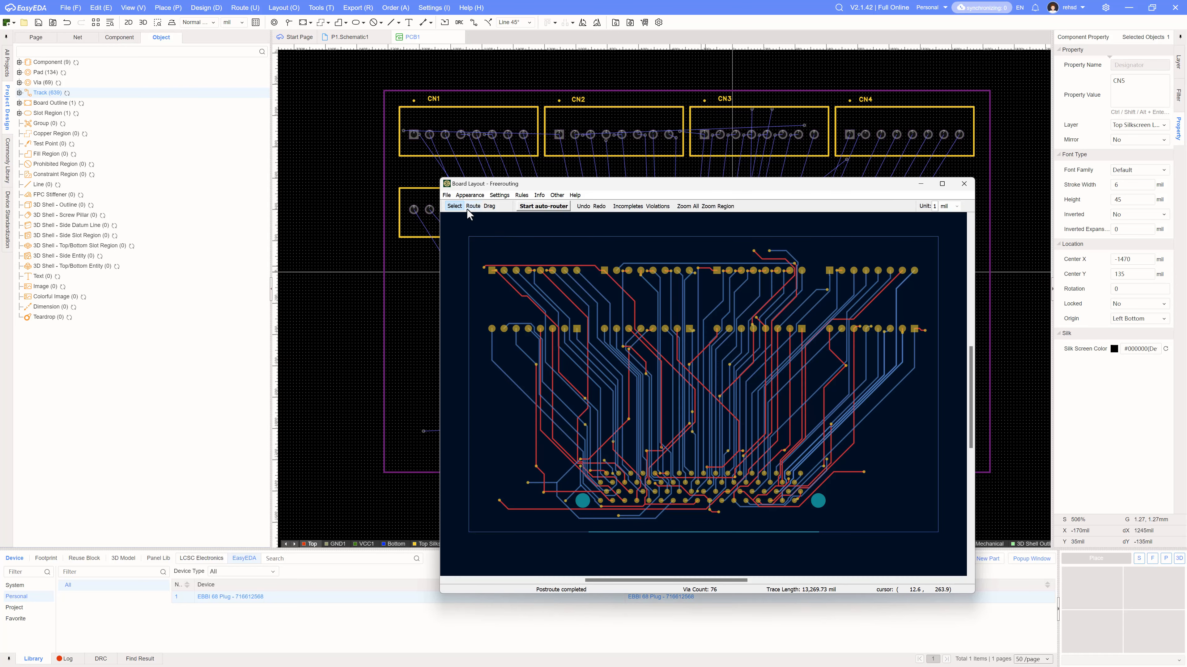
Step: Export the routed board from Freerouting as a Specctra session file and switch back to EasyEDA
{"action": "left_click", "coordinate": [446, 195]}
{"action": "left_click", "coordinate": [473, 291]}
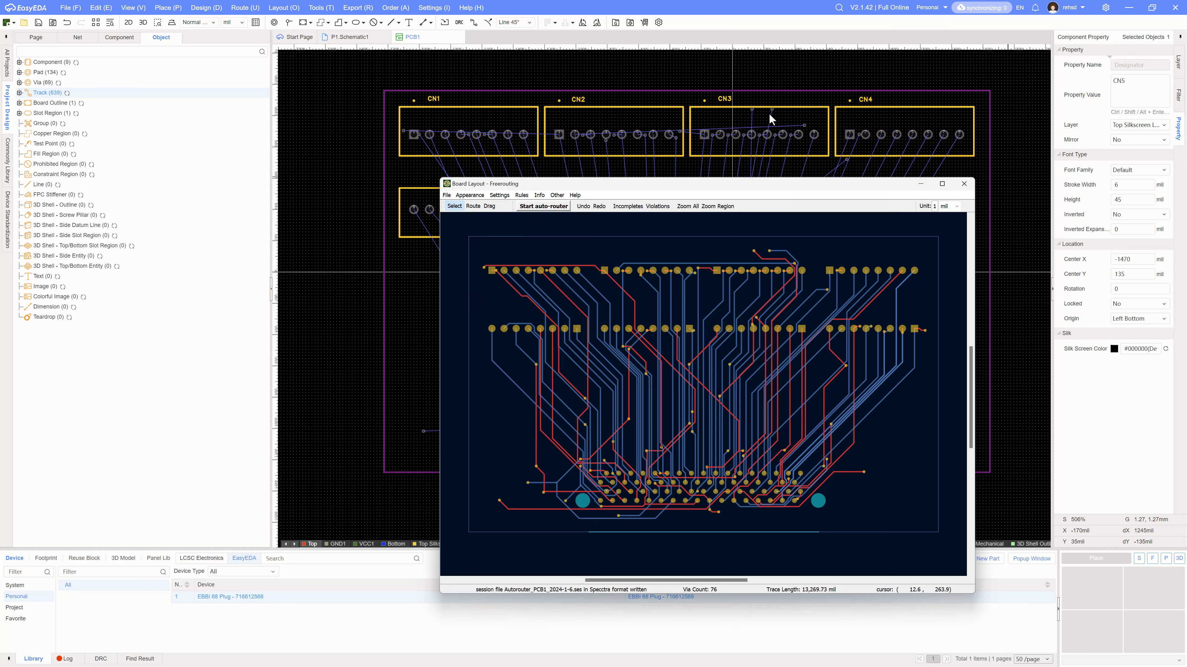
{"action": "left_click", "coordinate": [571, 4]}
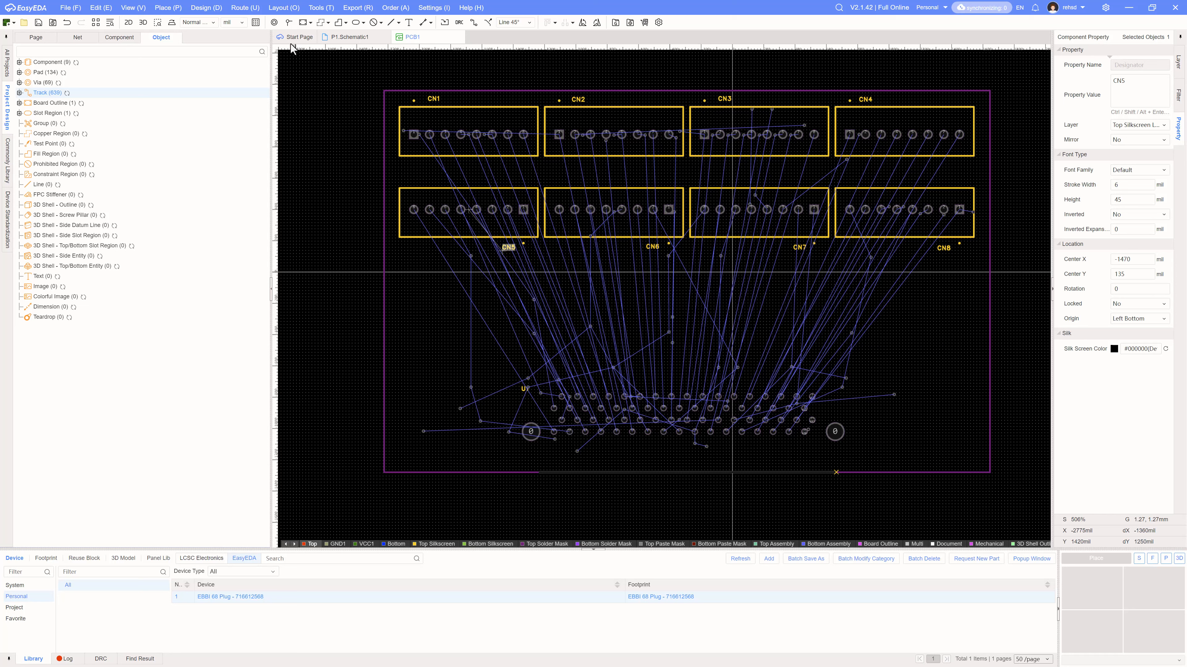
Step: Import the auto-router session (SES) file into PCB1 of the Test EBBI 68 Plug project and save the PCB
{"action": "left_click", "coordinate": [245, 8]}
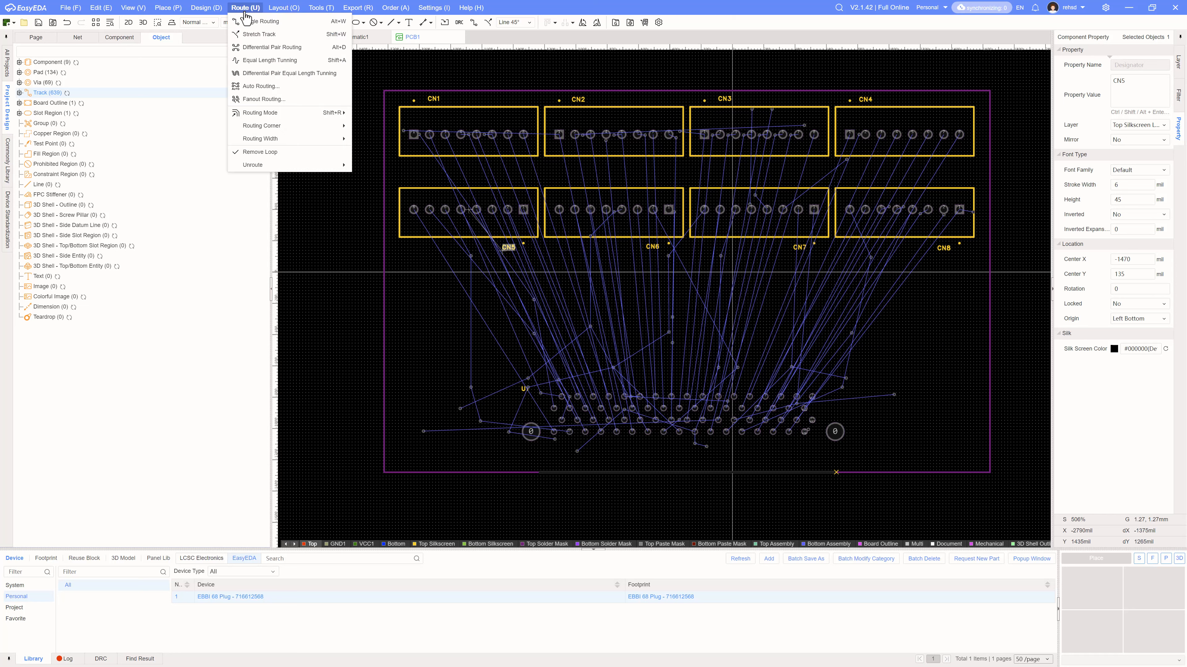
{"action": "mouse_move", "coordinate": [320, 7]}
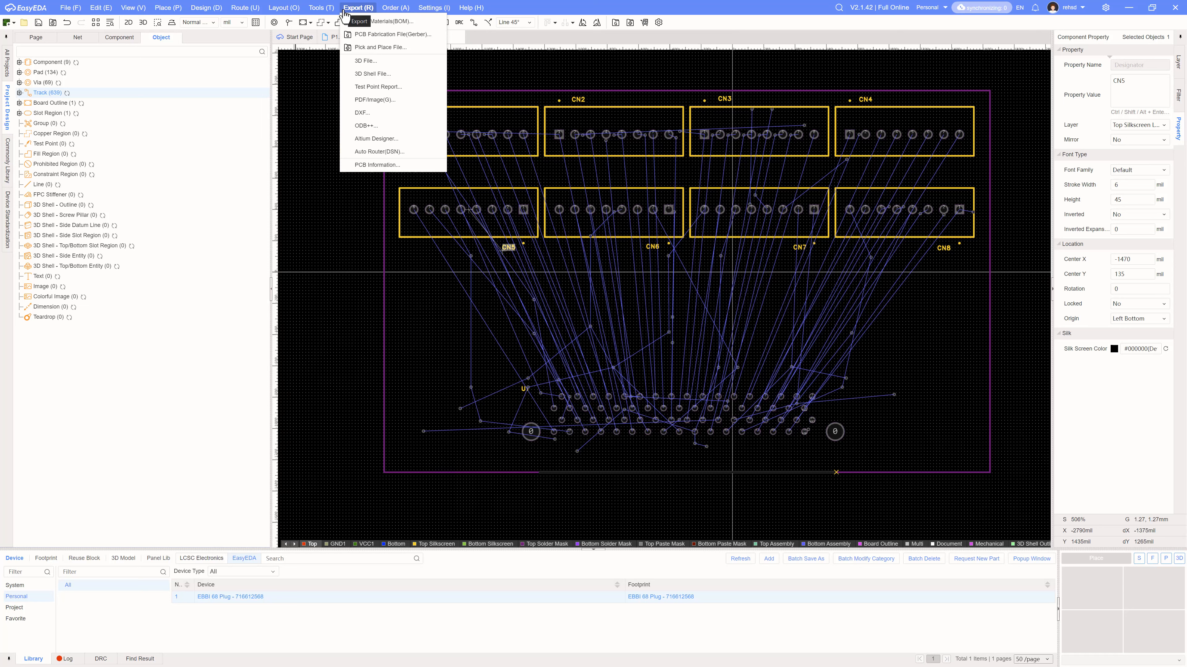
{"action": "mouse_move", "coordinate": [250, 13]}
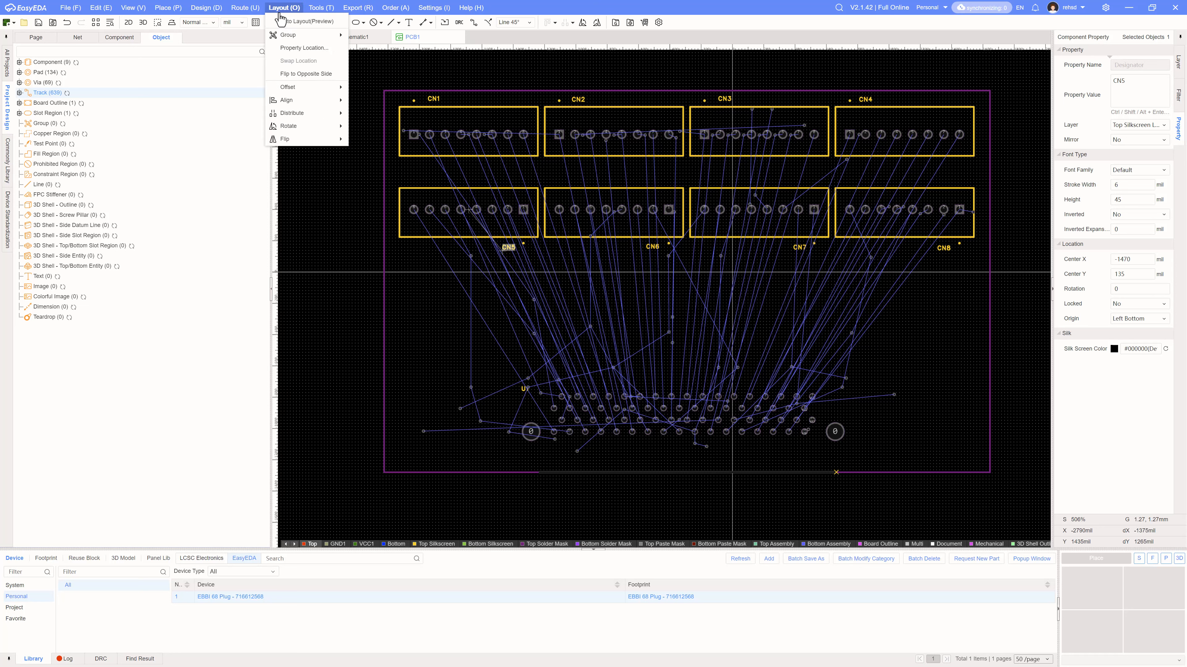
{"action": "mouse_move", "coordinate": [166, 14]}
{"action": "mouse_move", "coordinate": [75, 13]}
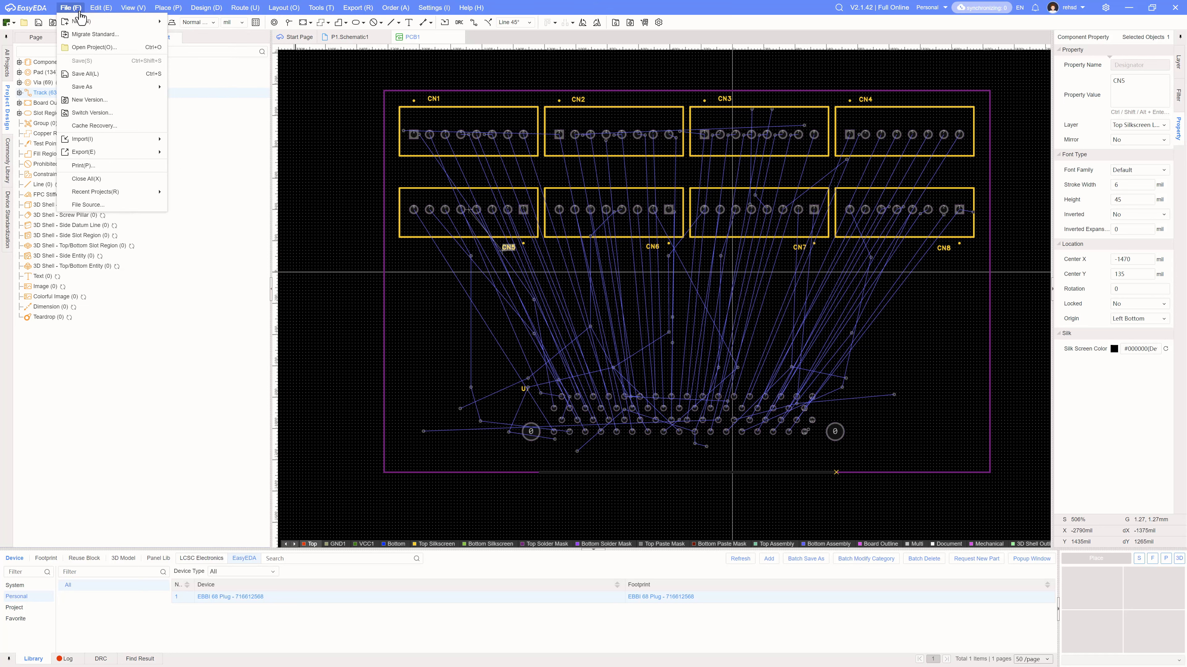
{"action": "mouse_move", "coordinate": [102, 141]}
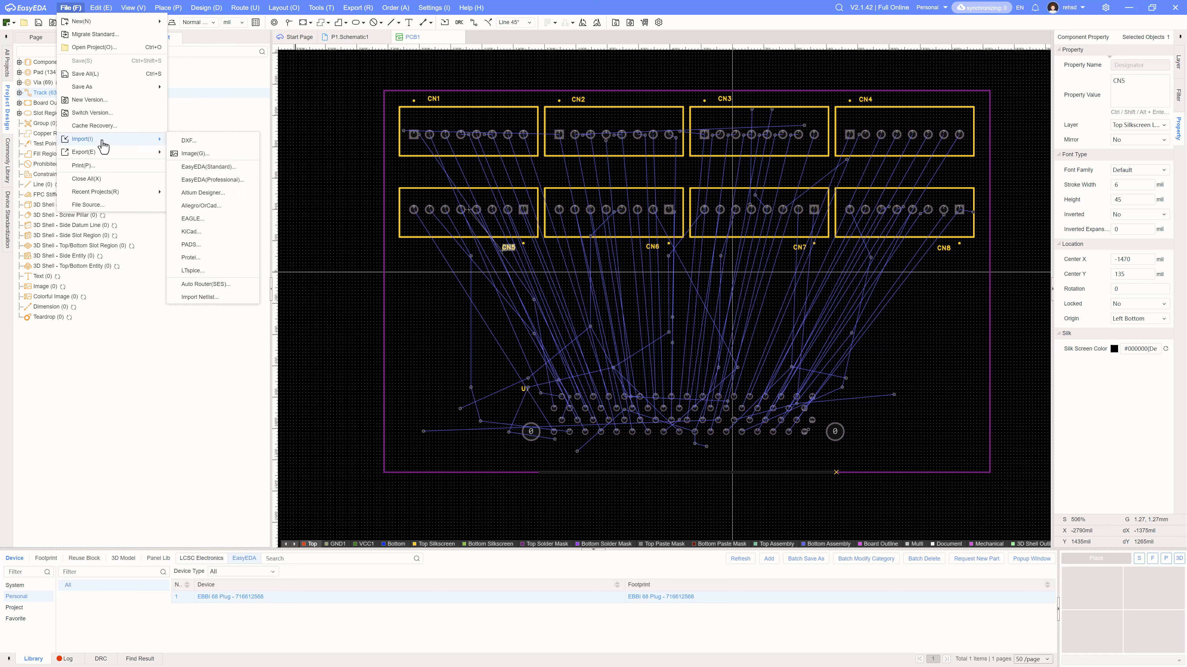
{"action": "left_click", "coordinate": [213, 288]}
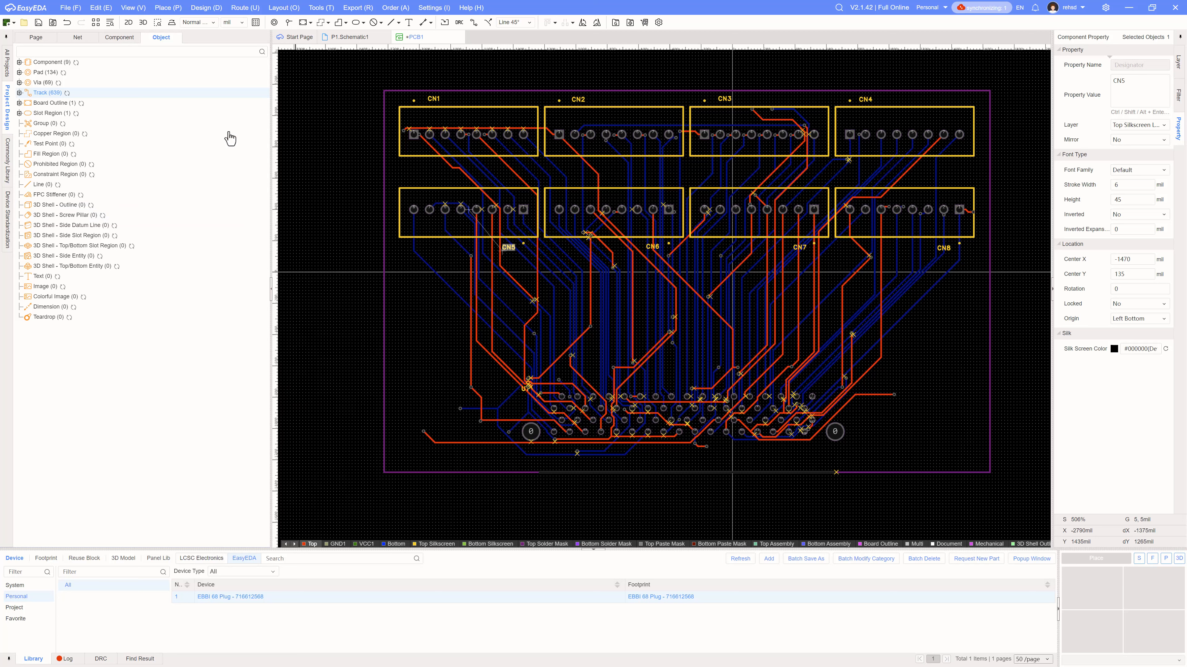
{"action": "key", "text": "ctrl+s"}
Step: Run the design rule check on the routed PCB and enlarge the area listing its results
{"action": "left_click", "coordinate": [206, 8]}
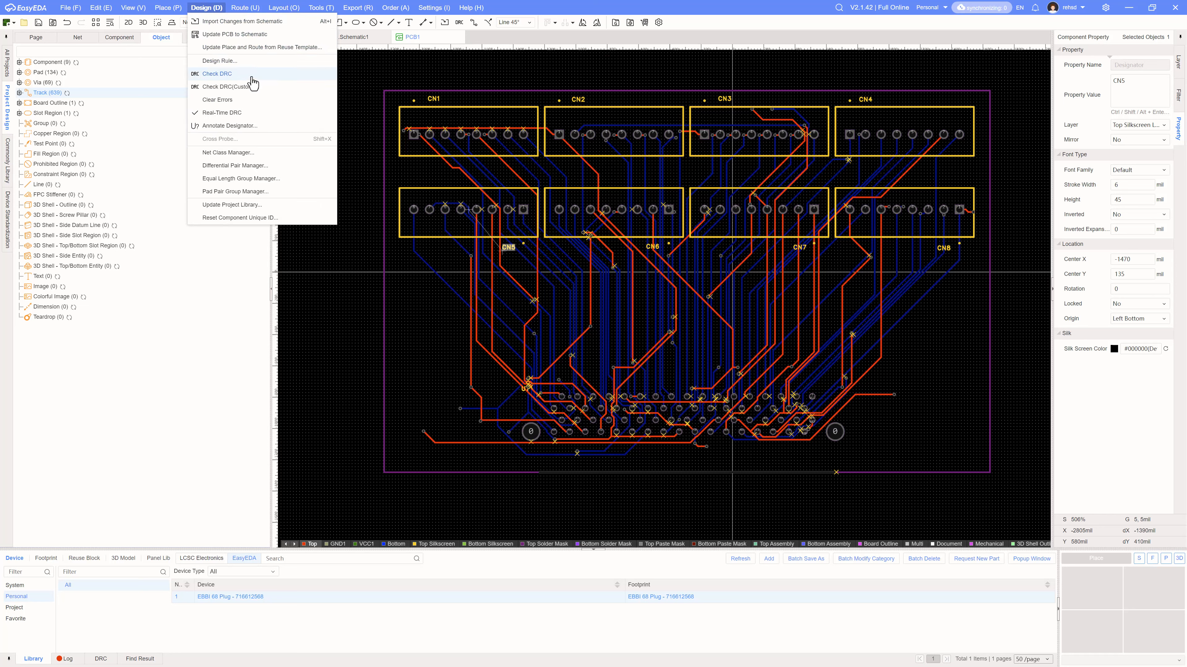
{"action": "left_click", "coordinate": [263, 75]}
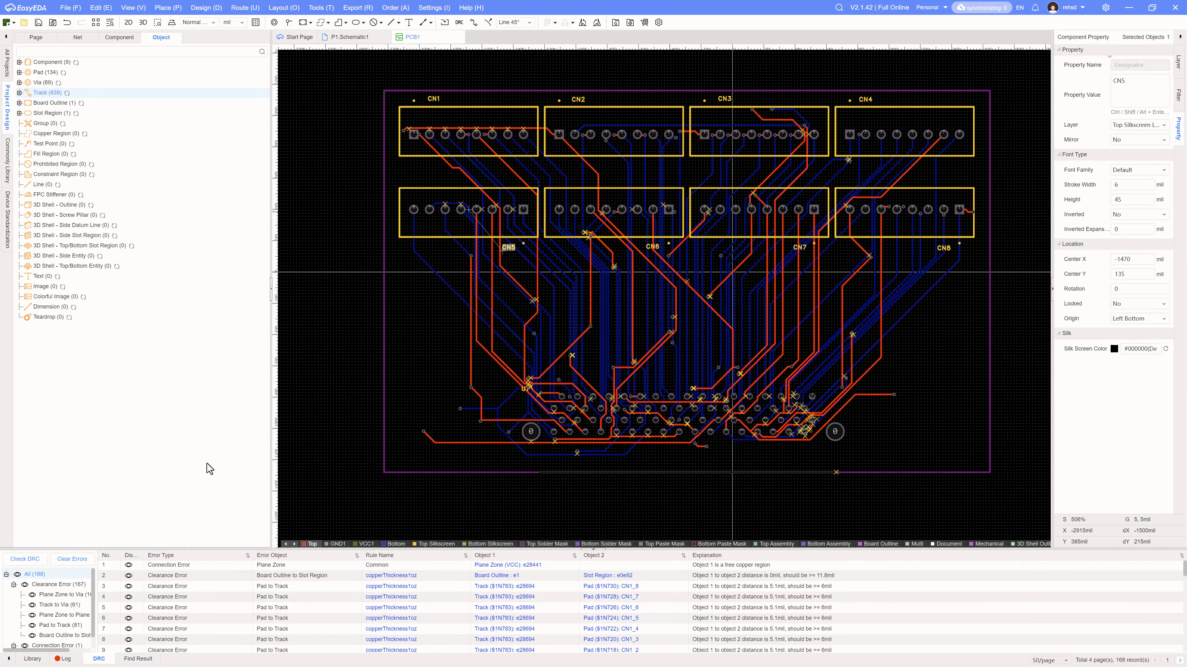
{"action": "left_click_drag", "start_coordinate": [223, 547], "coordinate": [229, 462]}
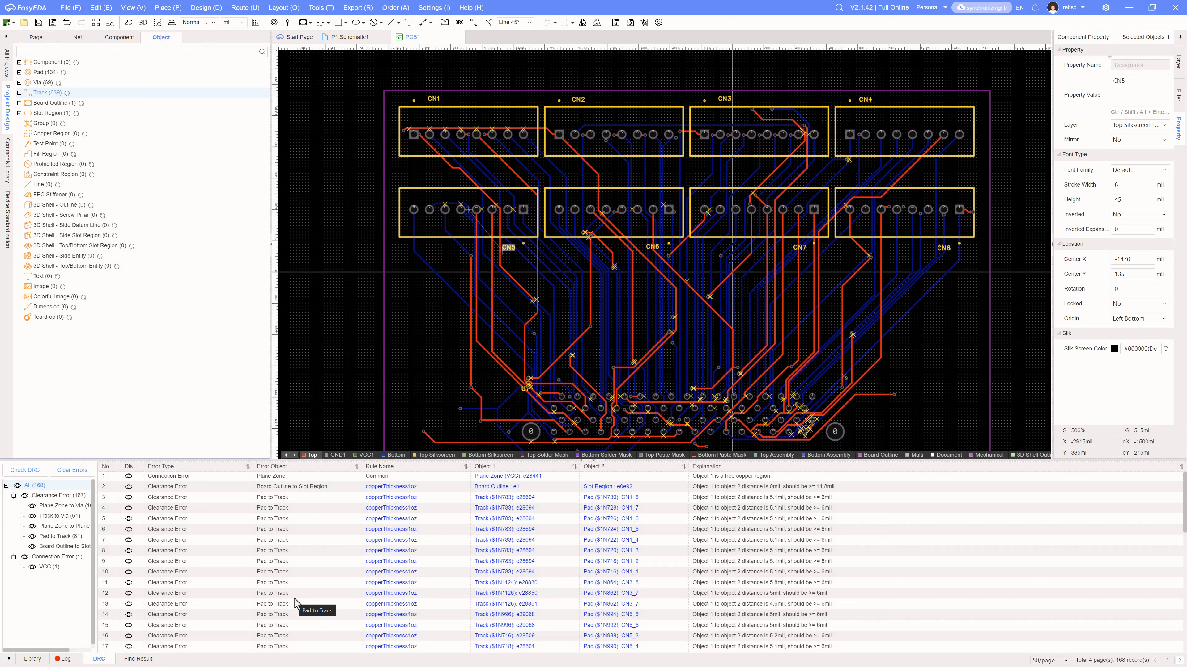
Step: Examine the routed tracks around connector CN6 and the listed clearance errors
{"action": "right_click", "coordinate": [418, 299]}
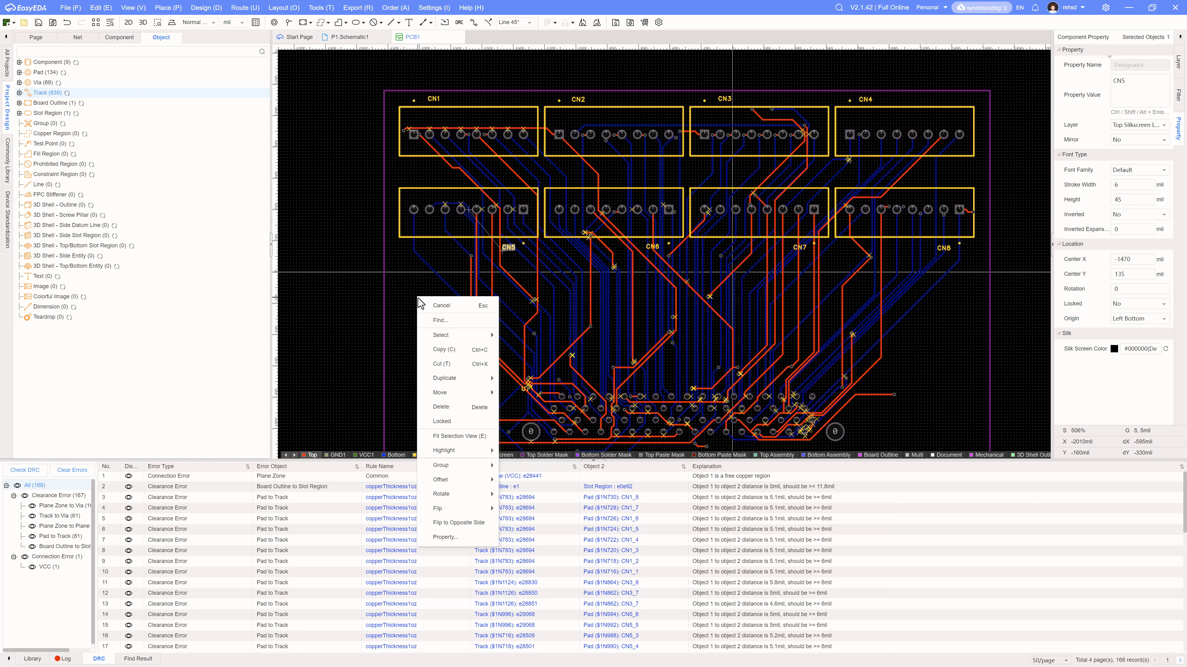
{"action": "right_click", "coordinate": [406, 254]}
{"action": "left_click", "coordinate": [363, 195]}
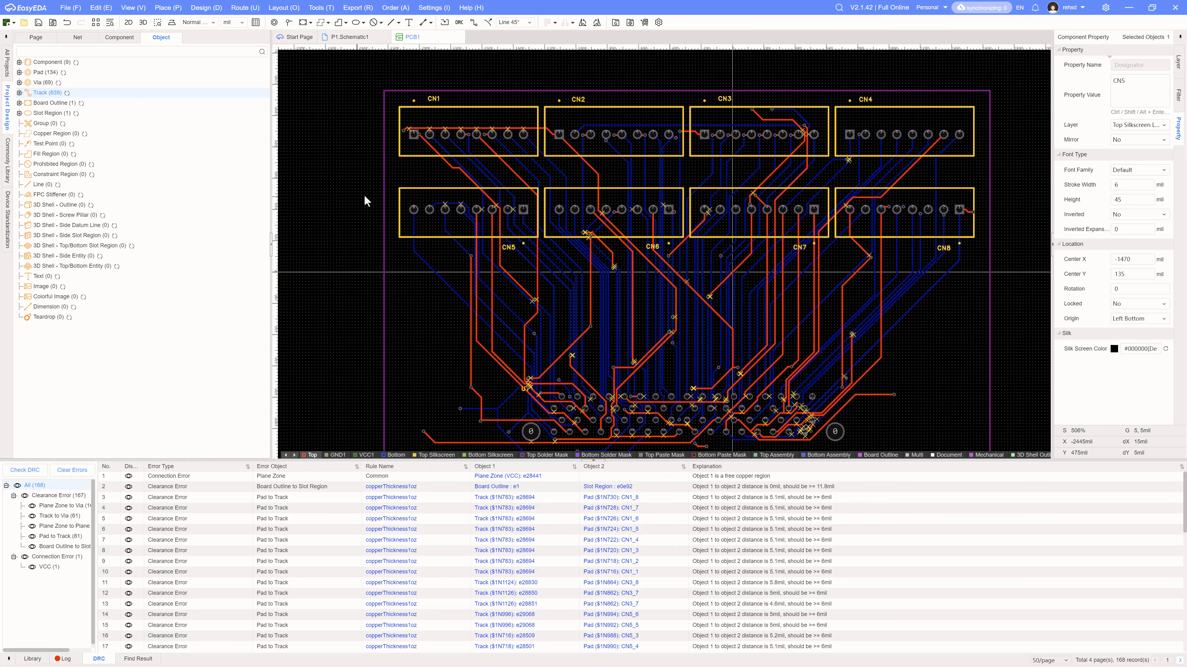
{"action": "scroll", "coordinate": [600, 211], "scroll_direction": "up", "scroll_amount": 3}
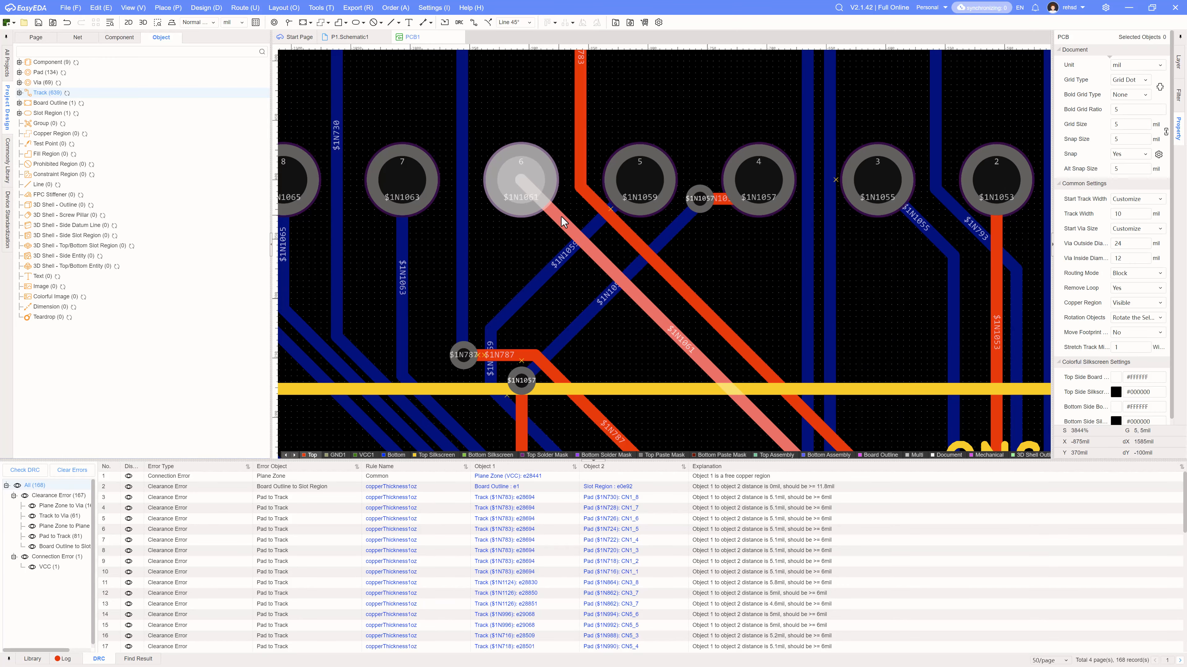
{"action": "scroll", "coordinate": [583, 228], "scroll_direction": "down", "scroll_amount": 1}
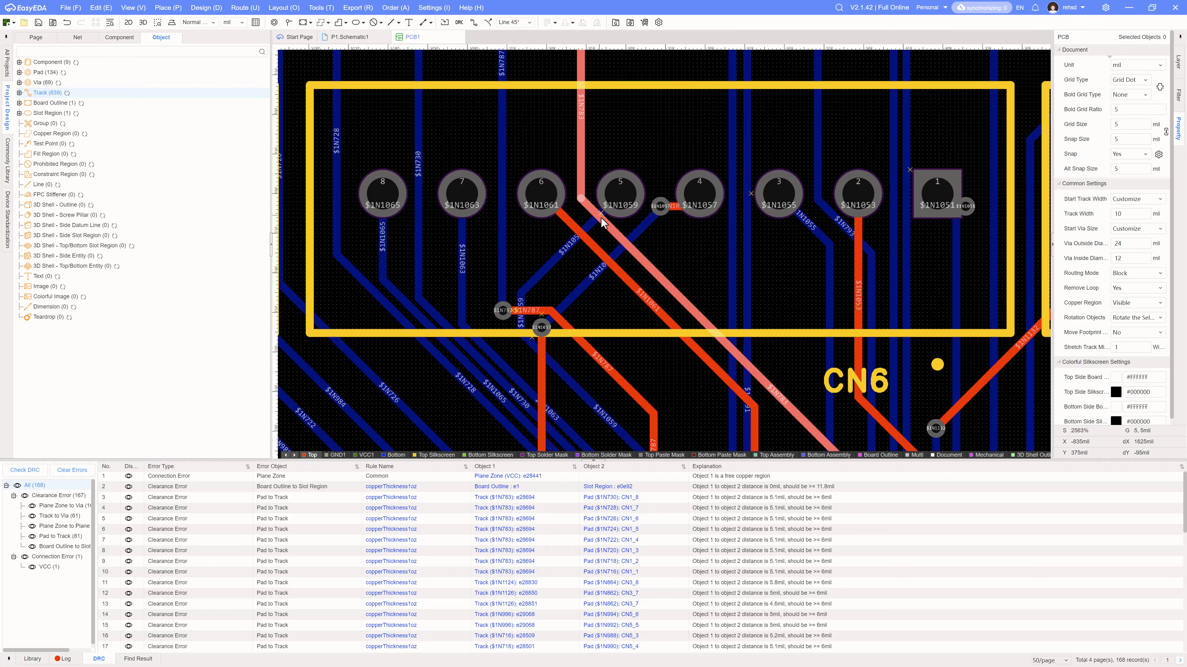
{"action": "scroll", "coordinate": [601, 294], "scroll_direction": "down", "scroll_amount": 4}
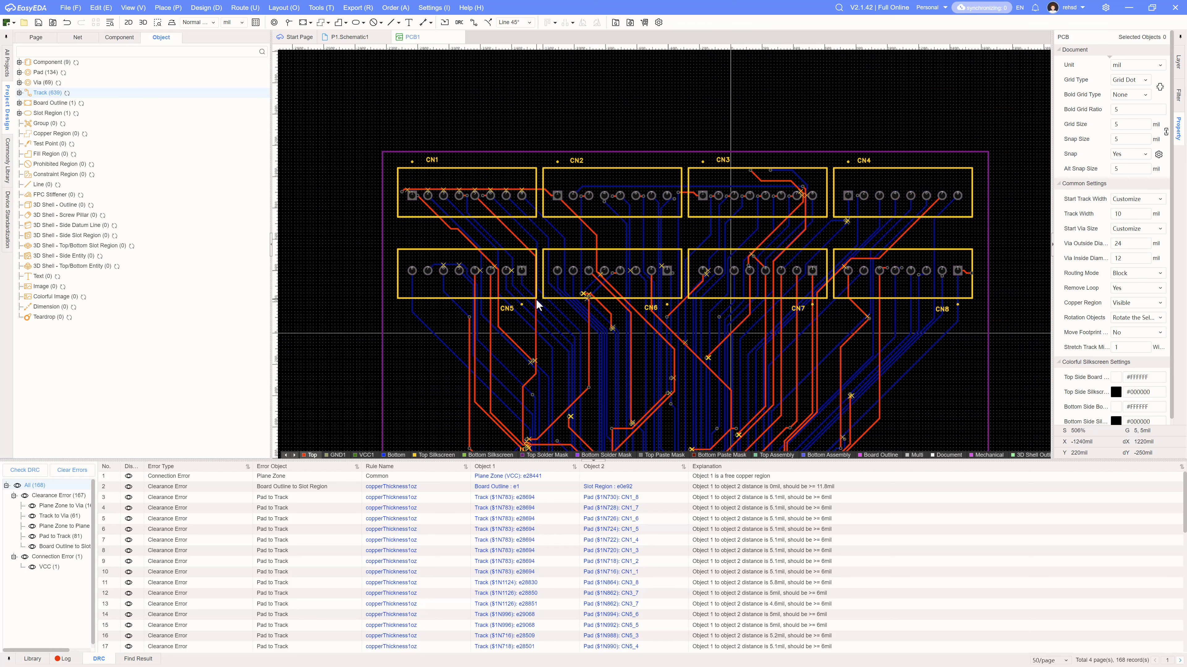
{"action": "scroll", "coordinate": [536, 301], "scroll_direction": "down", "scroll_amount": 1}
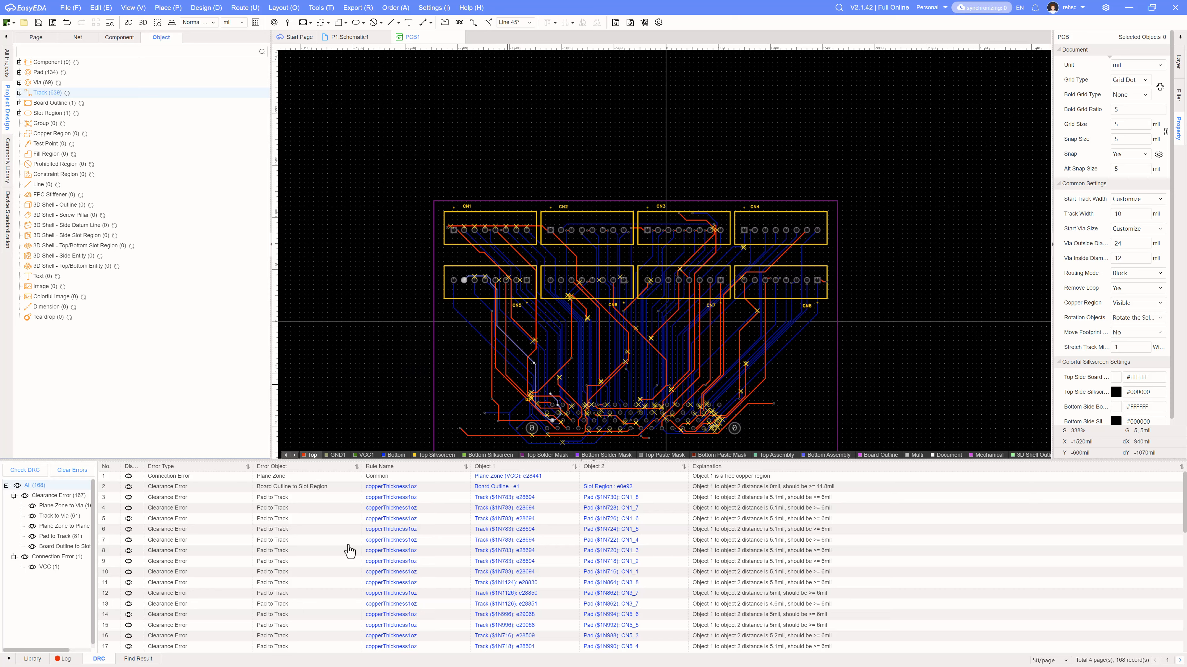
{"action": "scroll", "coordinate": [313, 554], "scroll_direction": "down", "scroll_amount": 8}
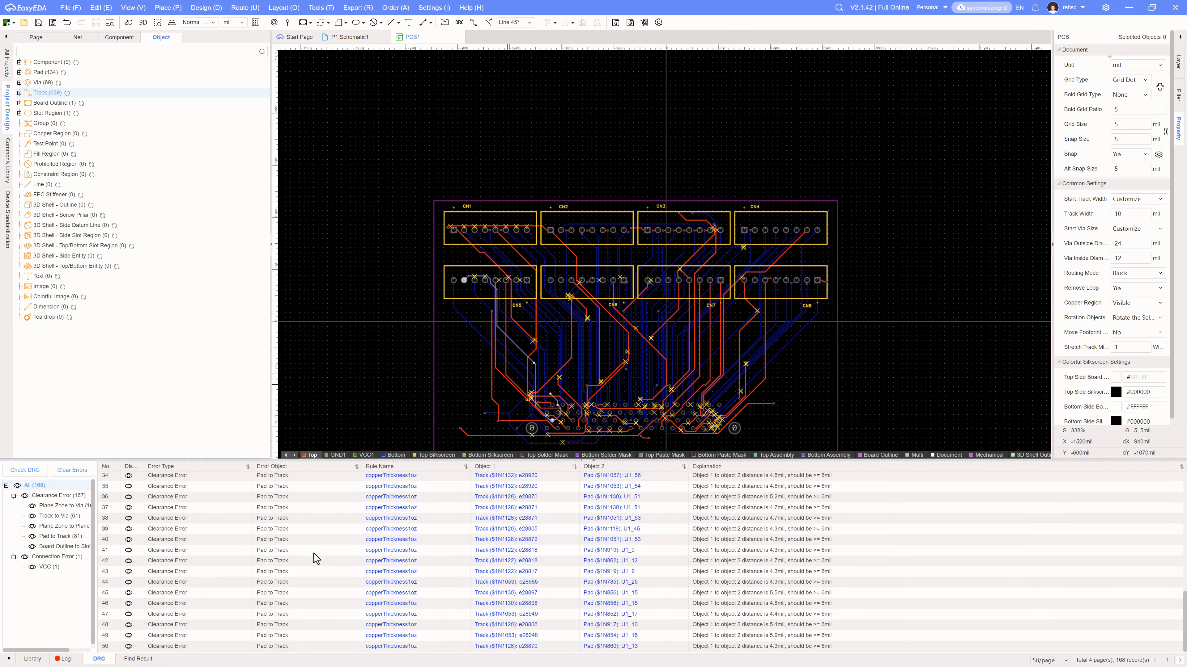
{"action": "scroll", "coordinate": [313, 553], "scroll_direction": "up", "scroll_amount": 8}
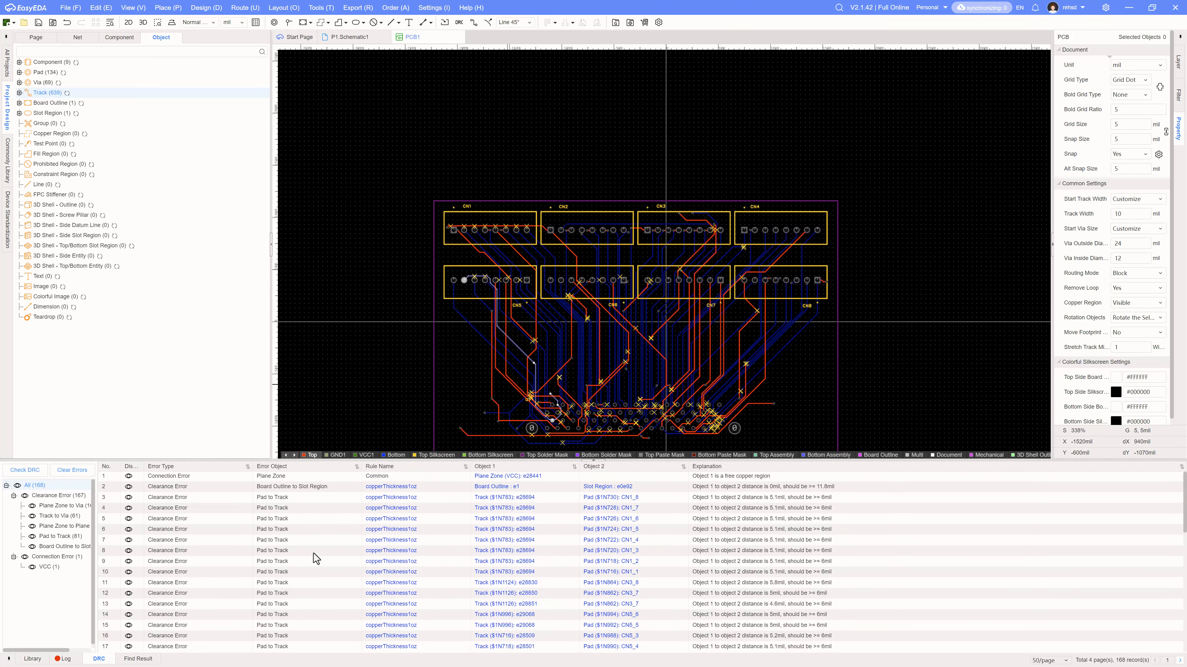
{"action": "scroll", "coordinate": [441, 261], "scroll_direction": "down", "scroll_amount": 1}
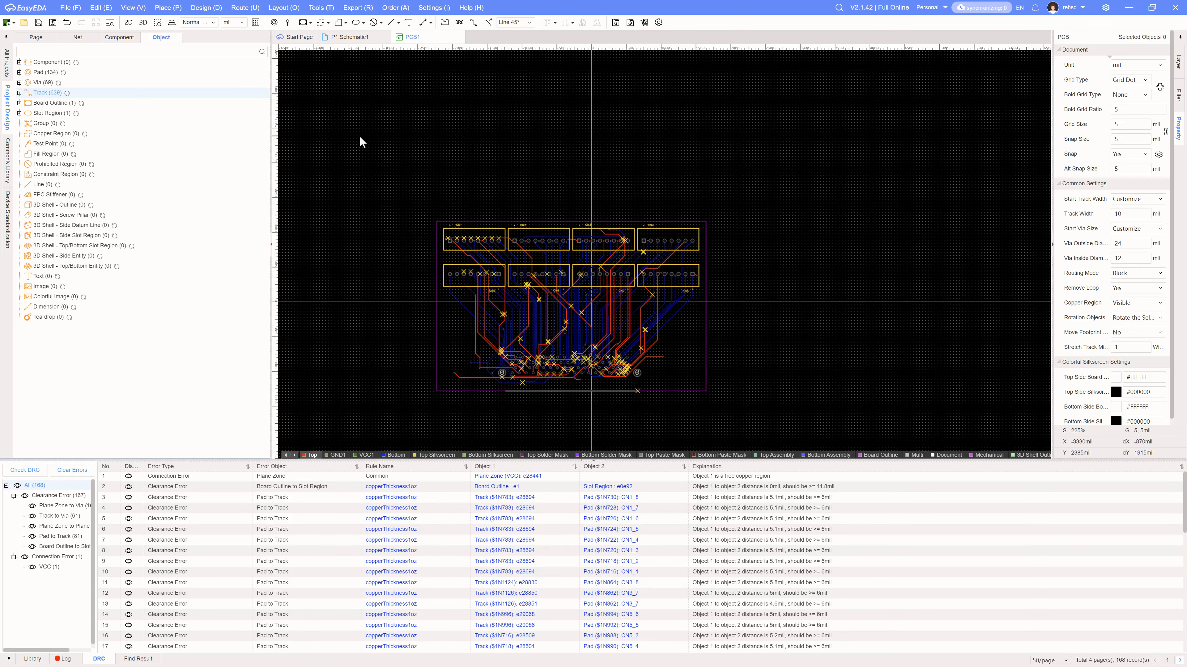
Step: Open the 3D preview of the routed board and inspect the traces and plug pads on its underside
{"action": "left_click", "coordinate": [144, 23]}
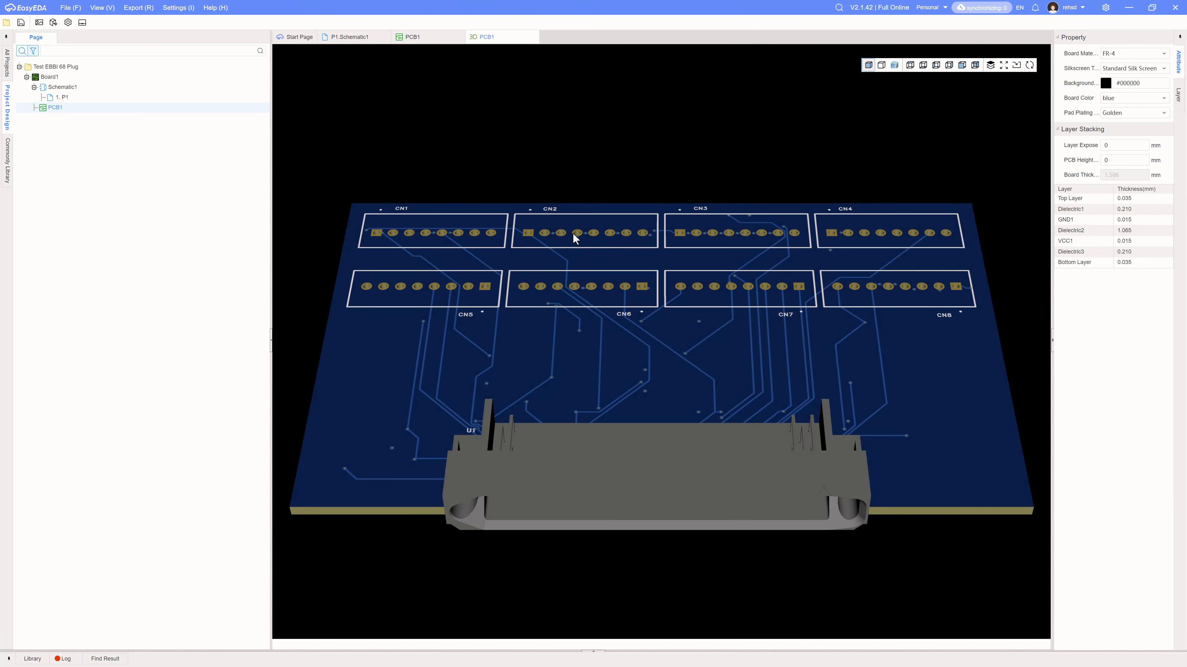
{"action": "left_click_drag", "start_coordinate": [578, 233], "coordinate": [587, 276]}
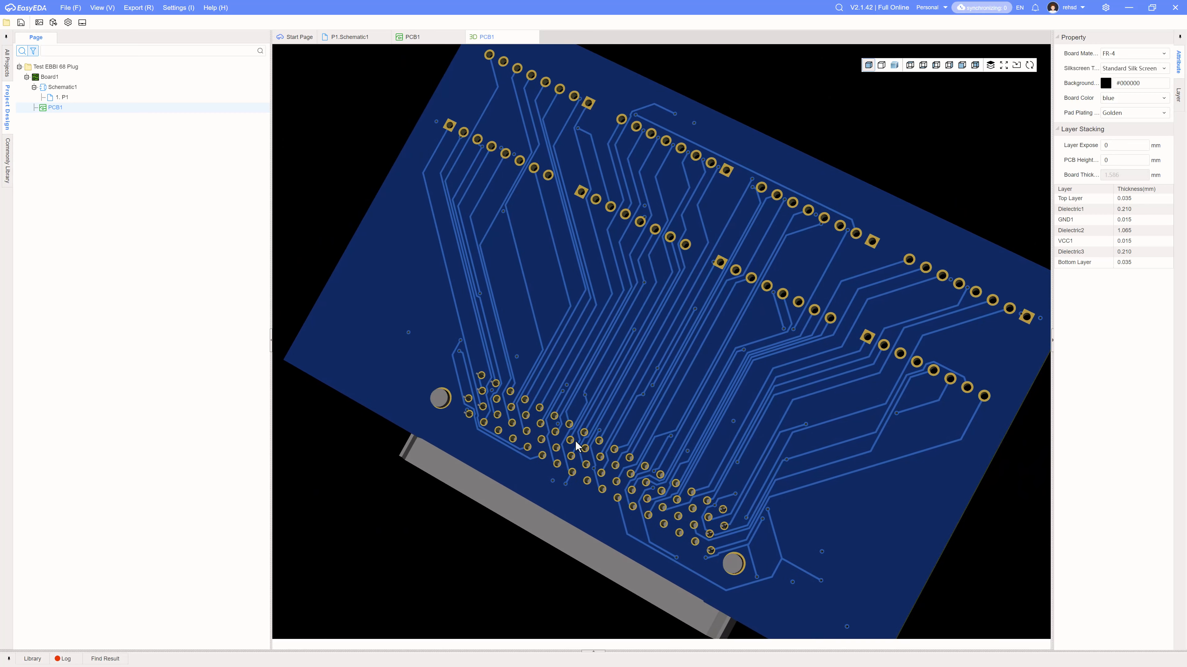
{"action": "left_click_drag", "start_coordinate": [575, 441], "coordinate": [725, 478]}
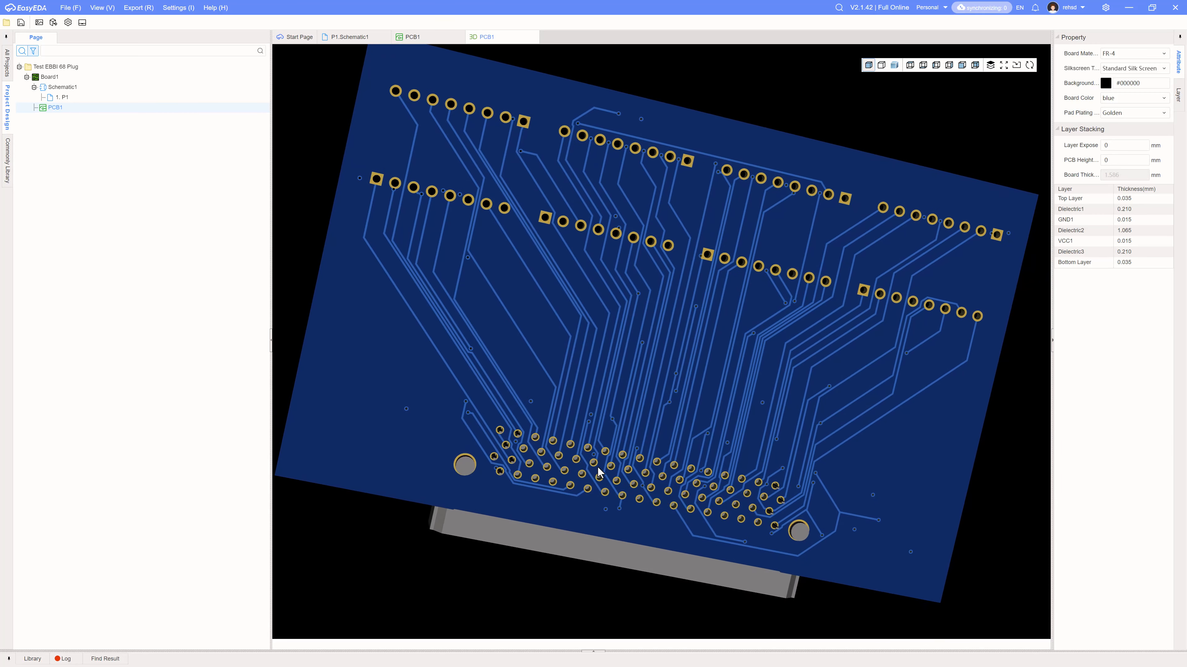
{"action": "left_click_drag", "start_coordinate": [604, 403], "coordinate": [597, 388]}
{"action": "left_click_drag", "start_coordinate": [576, 350], "coordinate": [540, 249]}
{"action": "left_click_drag", "start_coordinate": [728, 322], "coordinate": [592, 298]}
Step: Inspect the whole board with the mounted EBBI 68 plug in the 3D preview from the top and the sides
{"action": "scroll", "coordinate": [592, 299], "scroll_direction": "down", "scroll_amount": 5}
{"action": "mouse_move", "coordinate": [615, 379]}
{"action": "right_mouse_down"}
{"action": "mouse_move", "coordinate": [615, 314]}
{"action": "mouse_move", "coordinate": [619, 358]}
{"action": "right_mouse_up"}
{"action": "mouse_move", "coordinate": [750, 287]}
{"action": "left_mouse_down"}
{"action": "mouse_move", "coordinate": [490, 329]}
{"action": "mouse_move", "coordinate": [695, 325]}
{"action": "mouse_move", "coordinate": [661, 334]}
{"action": "mouse_move", "coordinate": [650, 276]}
{"action": "mouse_move", "coordinate": [667, 318]}
{"action": "mouse_move", "coordinate": [584, 302]}
{"action": "mouse_move", "coordinate": [562, 284]}
{"action": "left_mouse_up"}
{"action": "left_click_drag", "start_coordinate": [751, 401], "coordinate": [528, 350]}
{"action": "left_click_drag", "start_coordinate": [730, 354], "coordinate": [666, 266]}
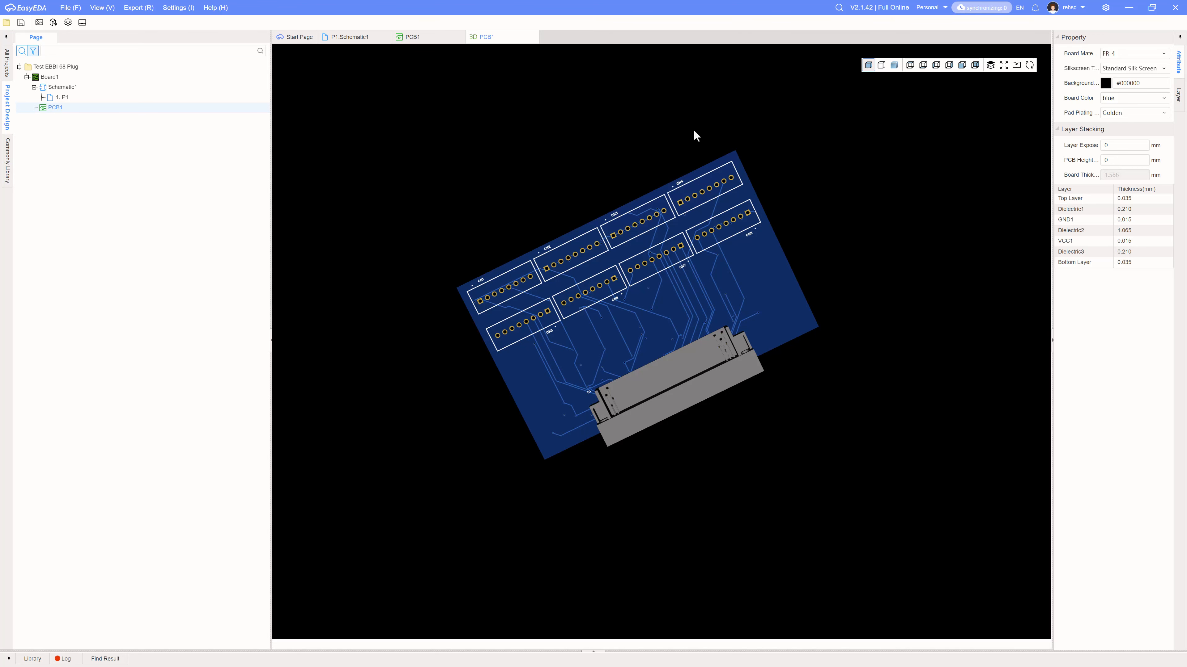
{"action": "left_click_drag", "start_coordinate": [625, 249], "coordinate": [599, 213]}
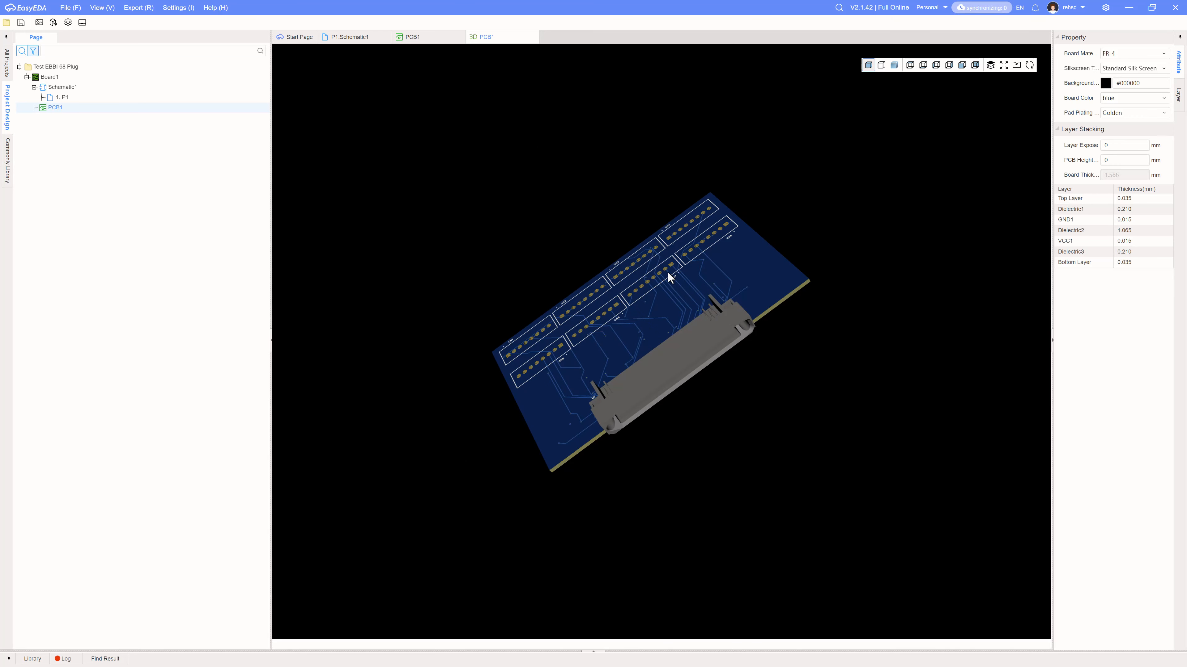
{"action": "left_click_drag", "start_coordinate": [799, 352], "coordinate": [526, 244]}
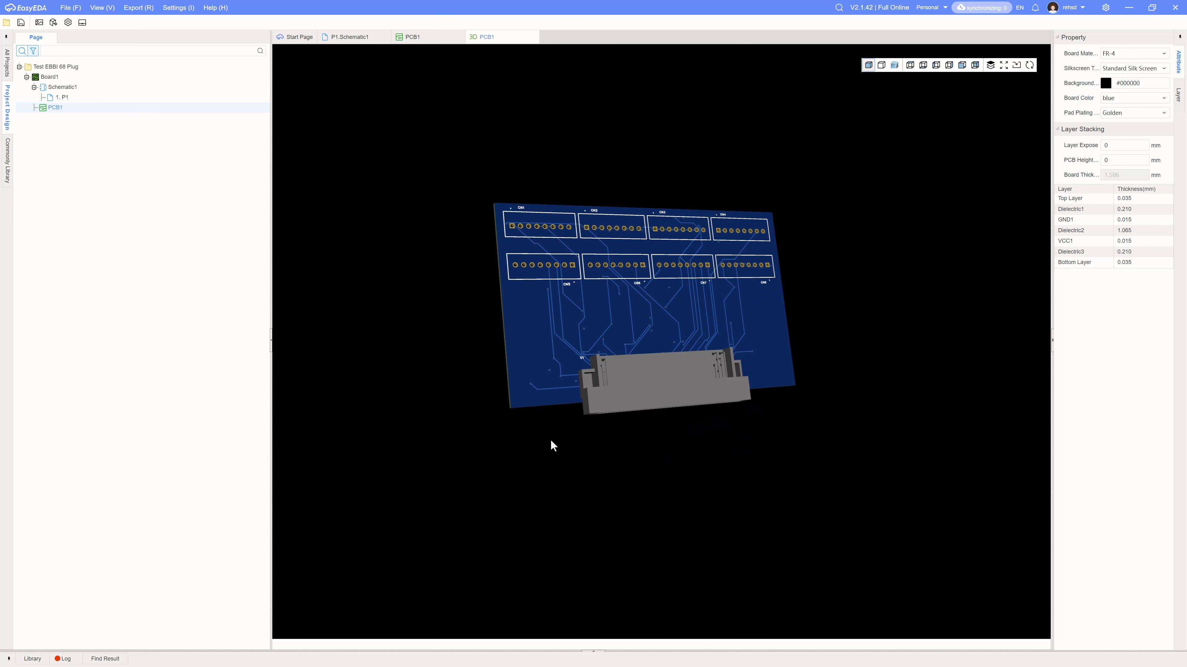
{"action": "left_click_drag", "start_coordinate": [549, 439], "coordinate": [631, 395]}
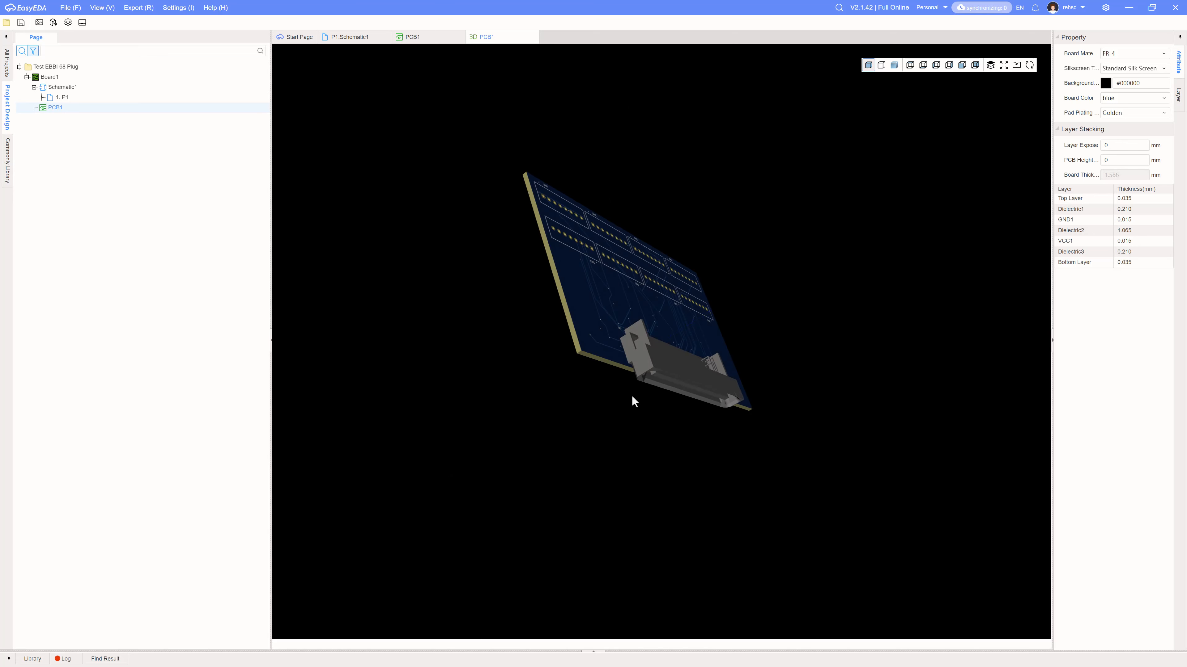